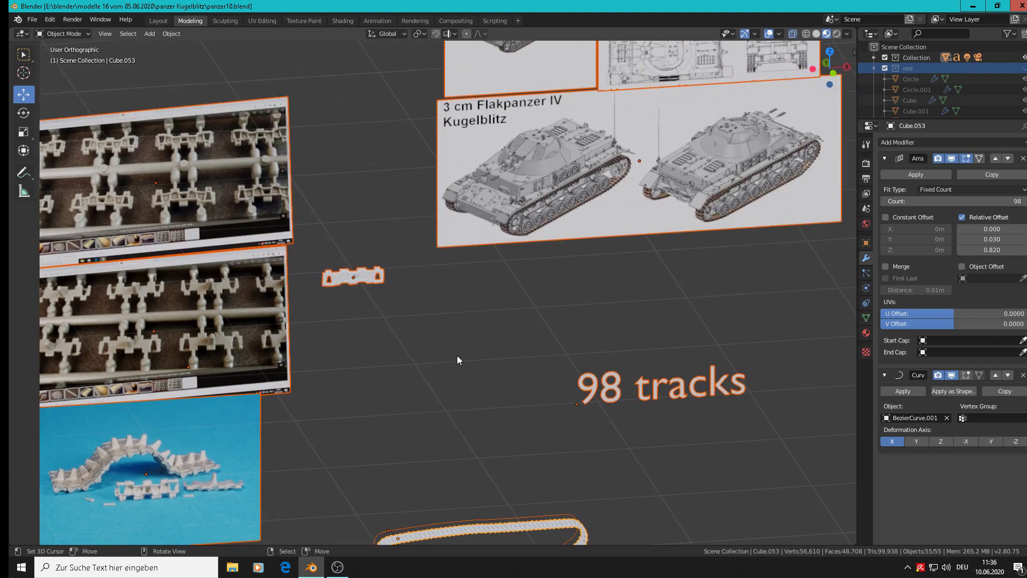
Step: Delete the "98 tracks" text object in the front view
key(KP_1)
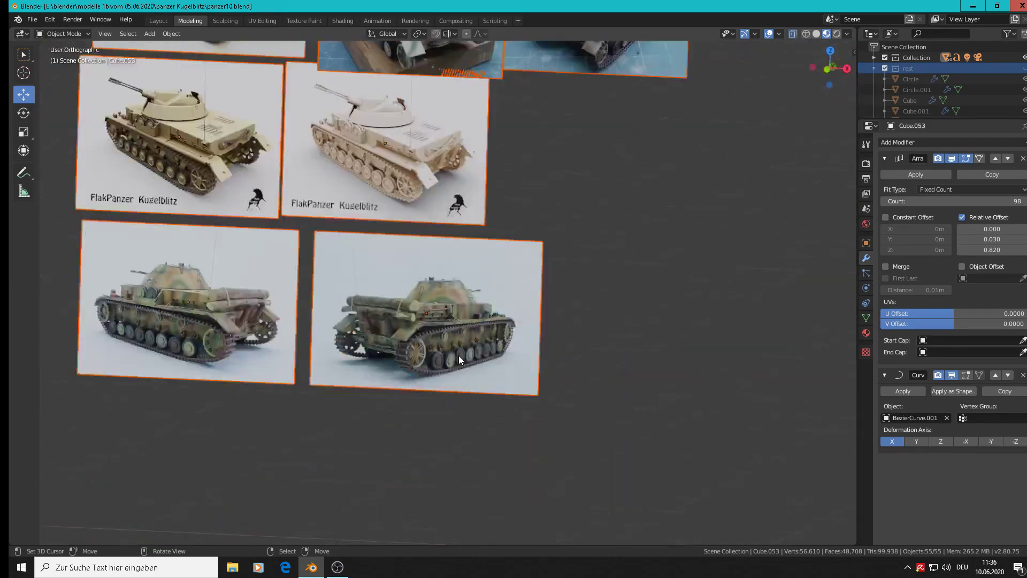
scroll(460, 350, down, 2)
scroll(468, 331, up, 7)
click(522, 258)
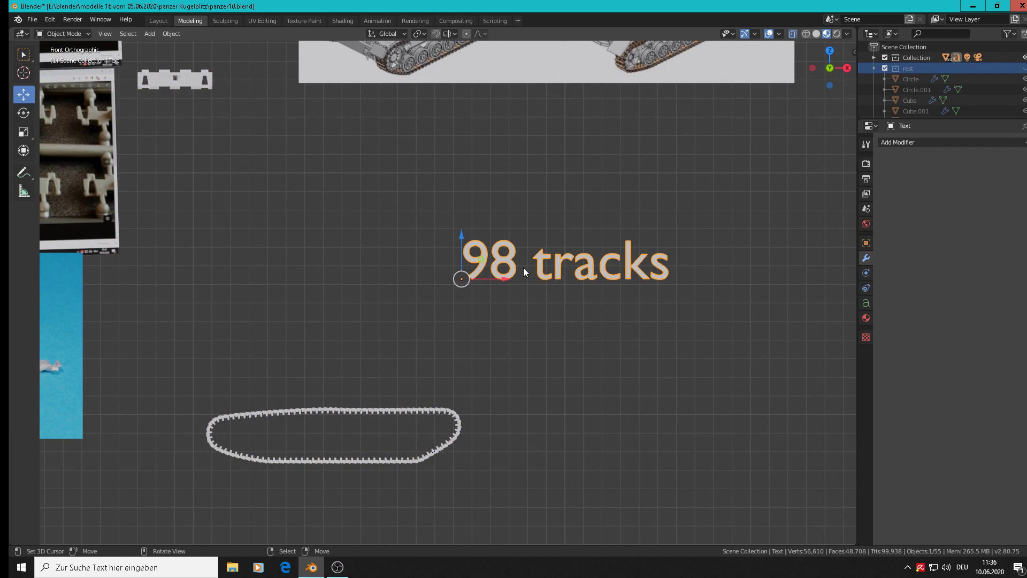
key(Delete)
Step: Move the single track link beside the reference images to the "rest" collection
scroll(202, 103, down, 3)
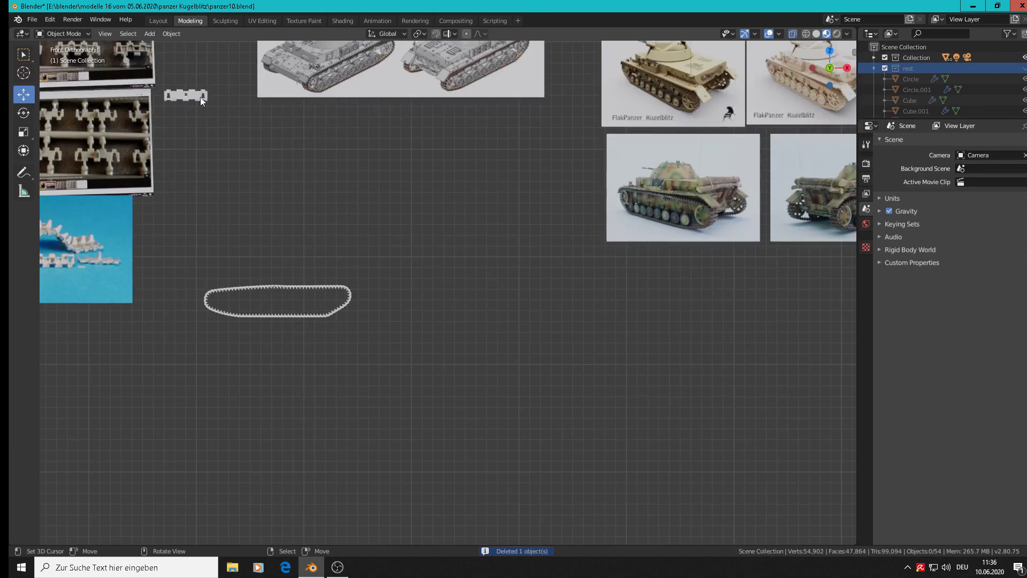
scroll(198, 97, up, 3)
click(191, 95)
shift+middle_drag(220, 136, 489, 255)
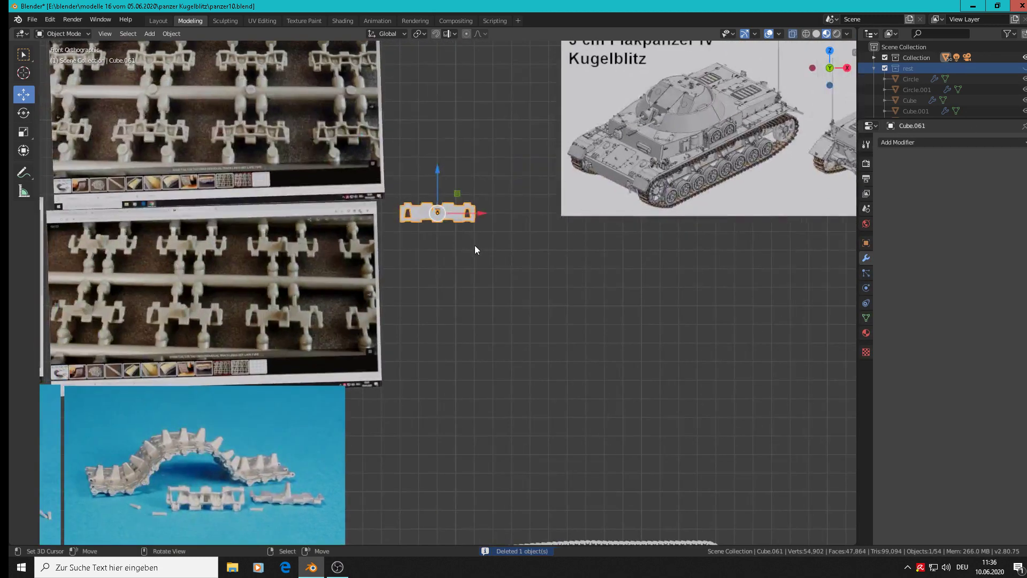
key(m)
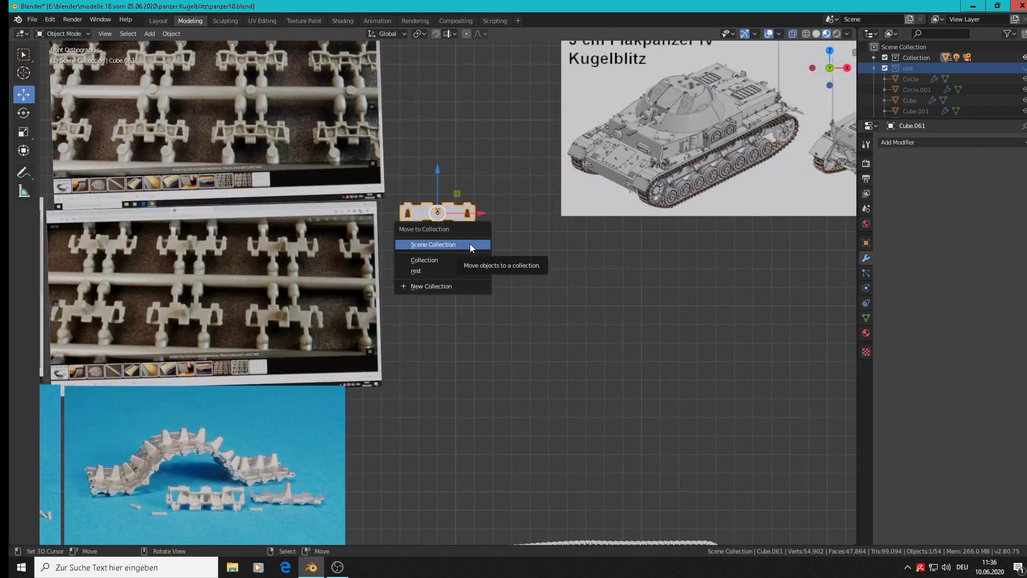
click(444, 270)
Step: Move the block of track reference images to the "rest" collection
scroll(438, 278, down, 3)
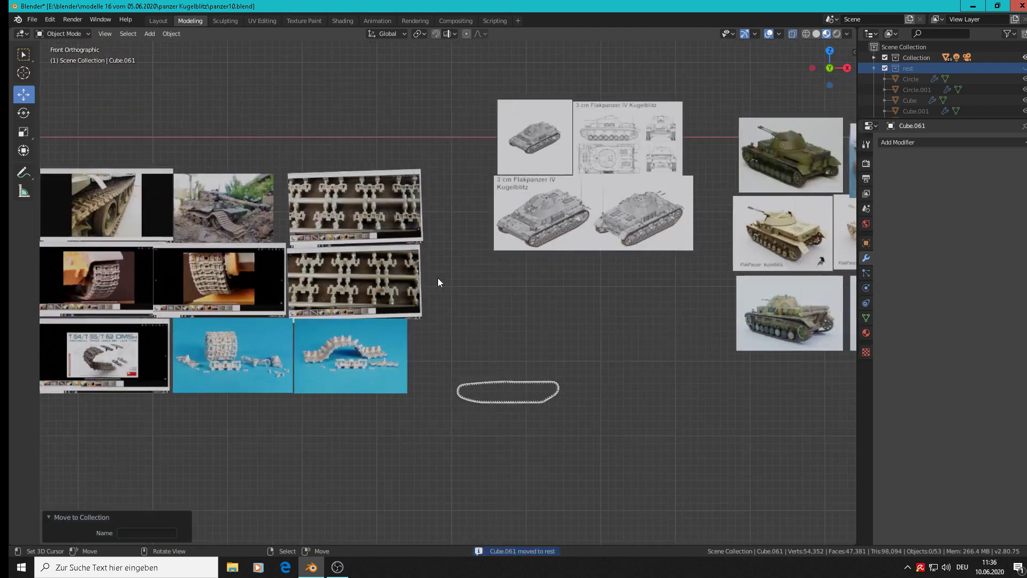
shift+middle_drag(436, 282, 667, 295)
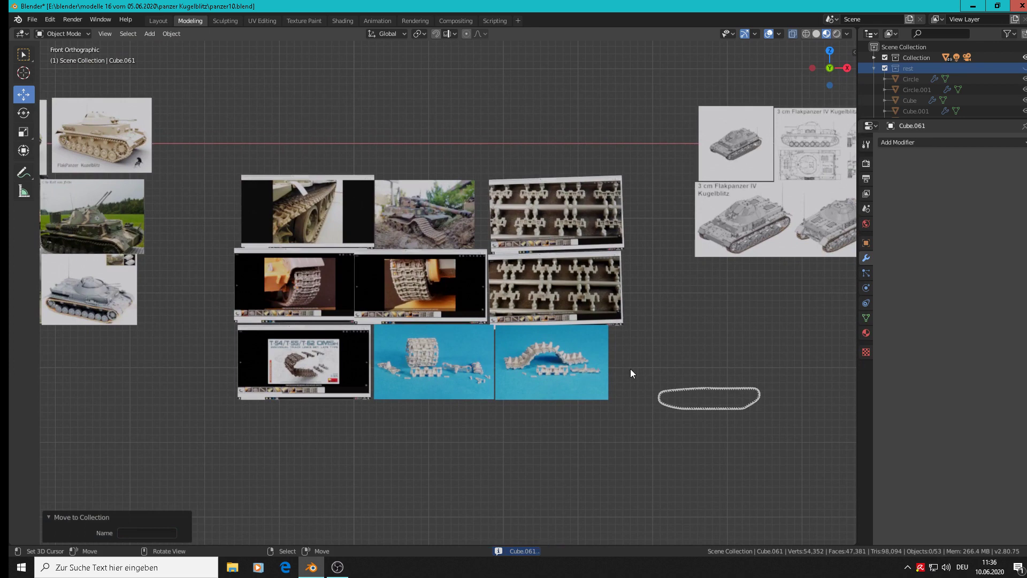
drag(631, 369, 219, 102)
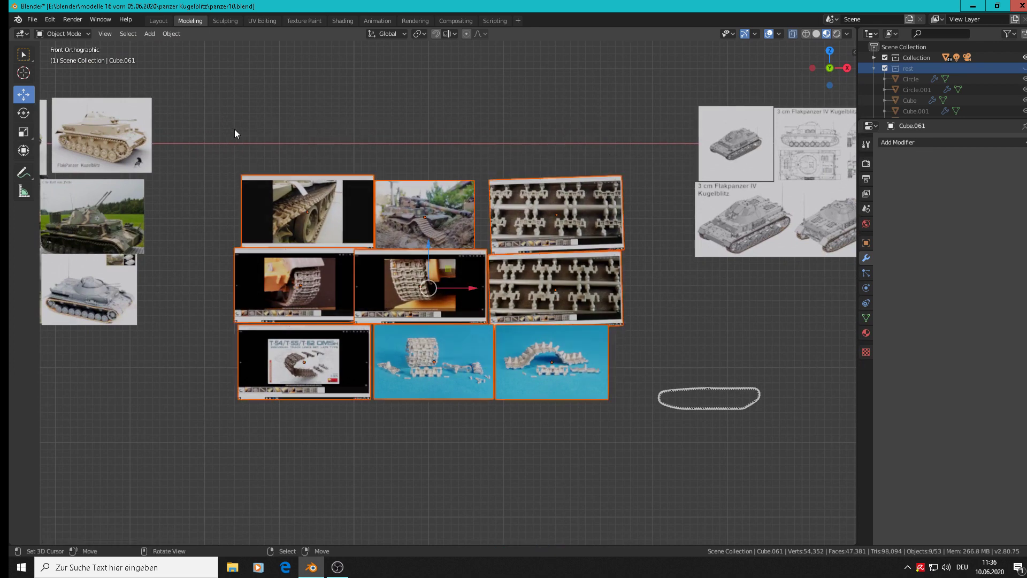
key(m)
click(302, 181)
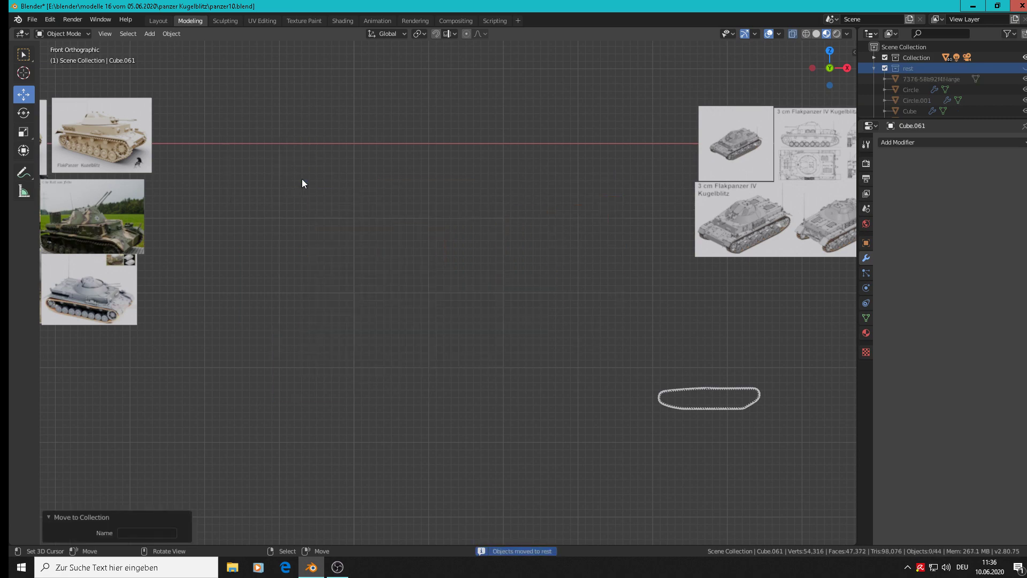
Step: Move the Bezier curve outline around the running gear of the upper side-view tank image to the "rest" collection
scroll(302, 184, down, 3)
middle_drag(285, 227, 243, 135)
scroll(269, 158, up, 10)
click(307, 184)
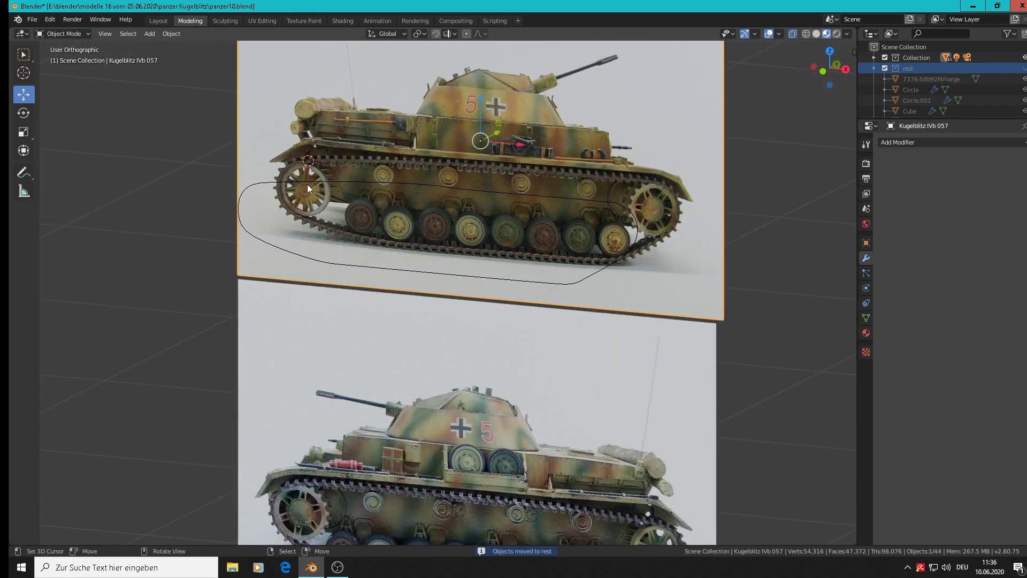
click(275, 182)
key(m)
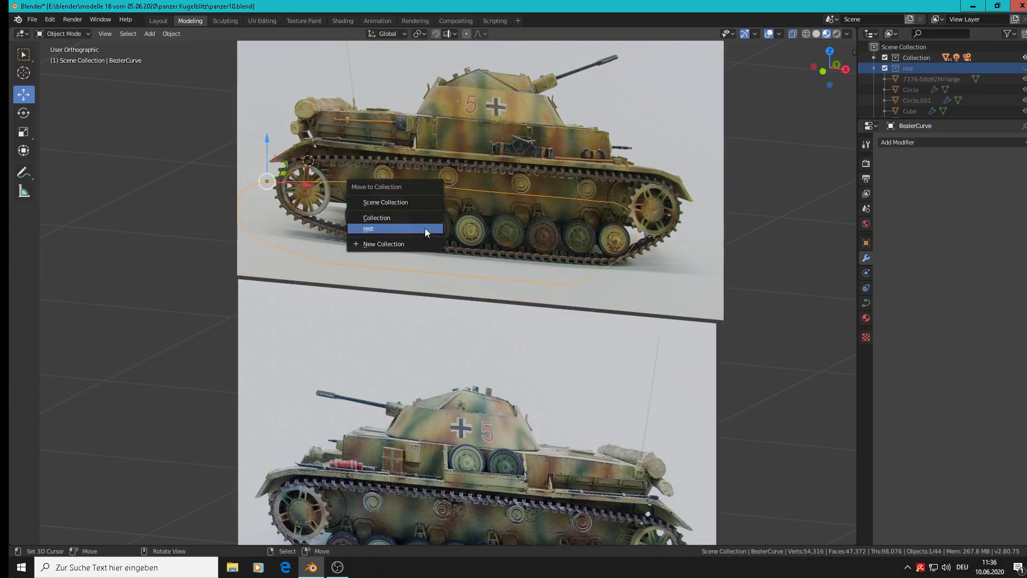
click(424, 228)
Step: Bring the assembled track loop into view and save the file
scroll(427, 235, down, 10)
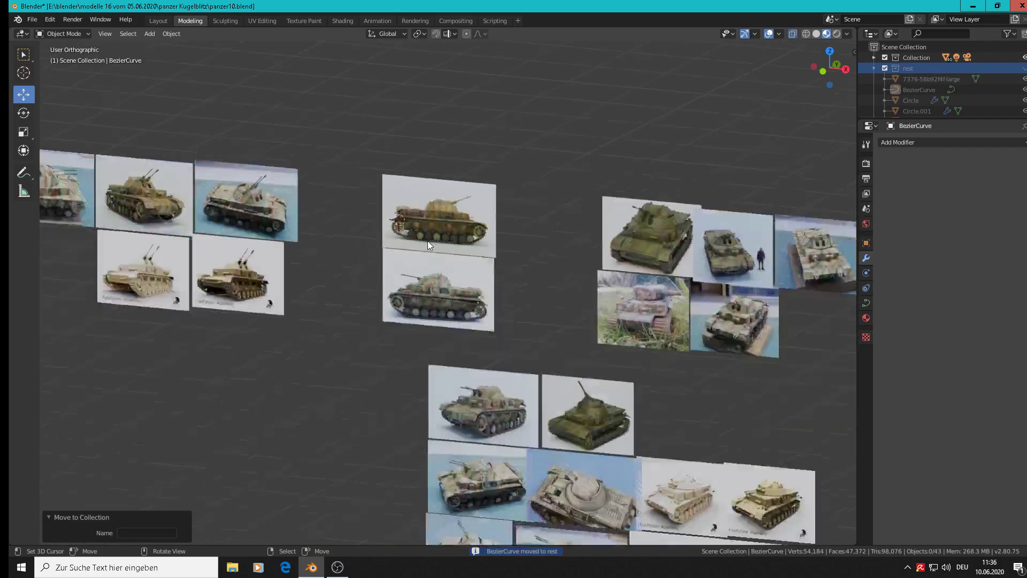
shift+middle_drag(717, 354, 280, 303)
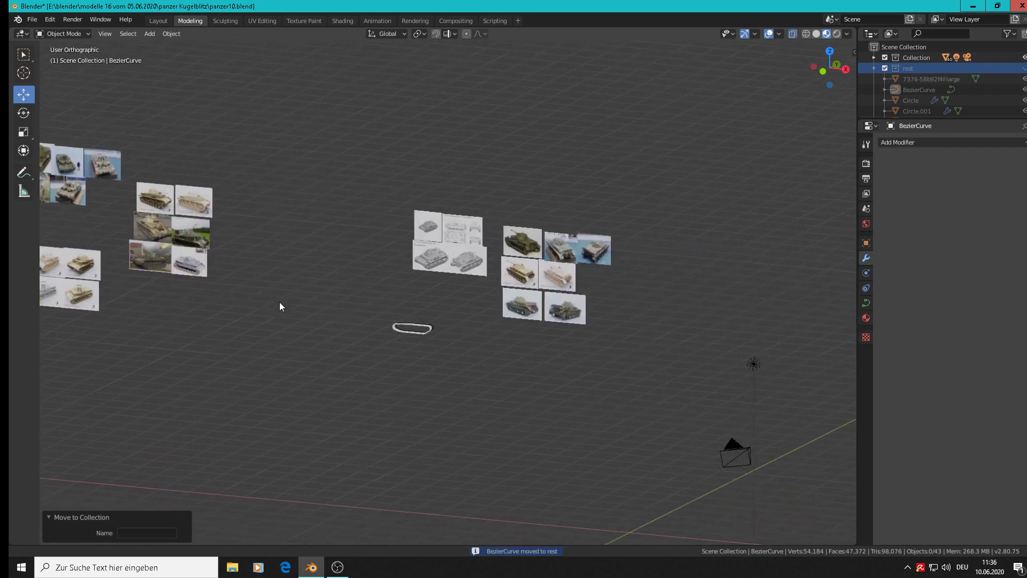
scroll(373, 322, up, 5)
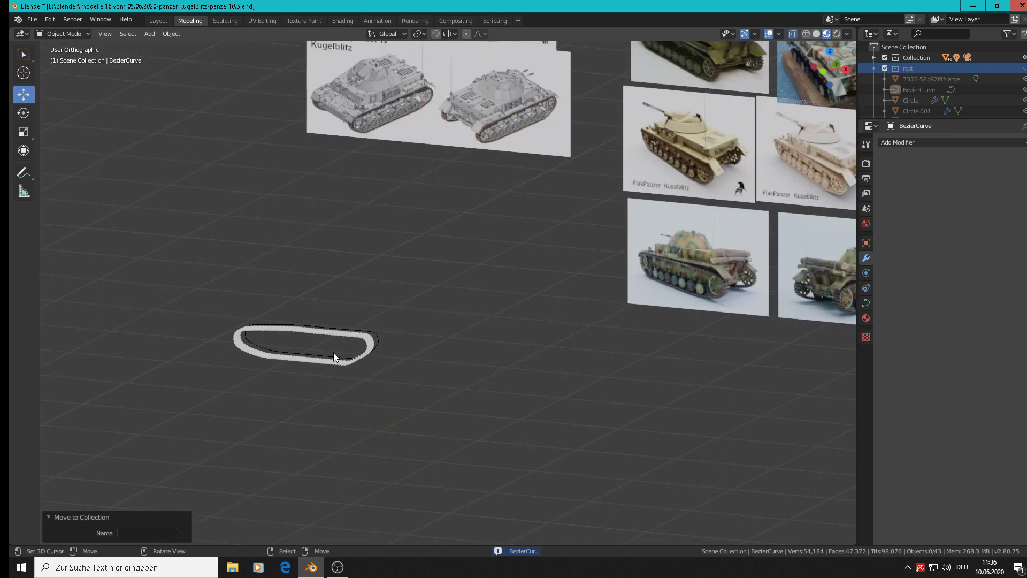
click(36, 20)
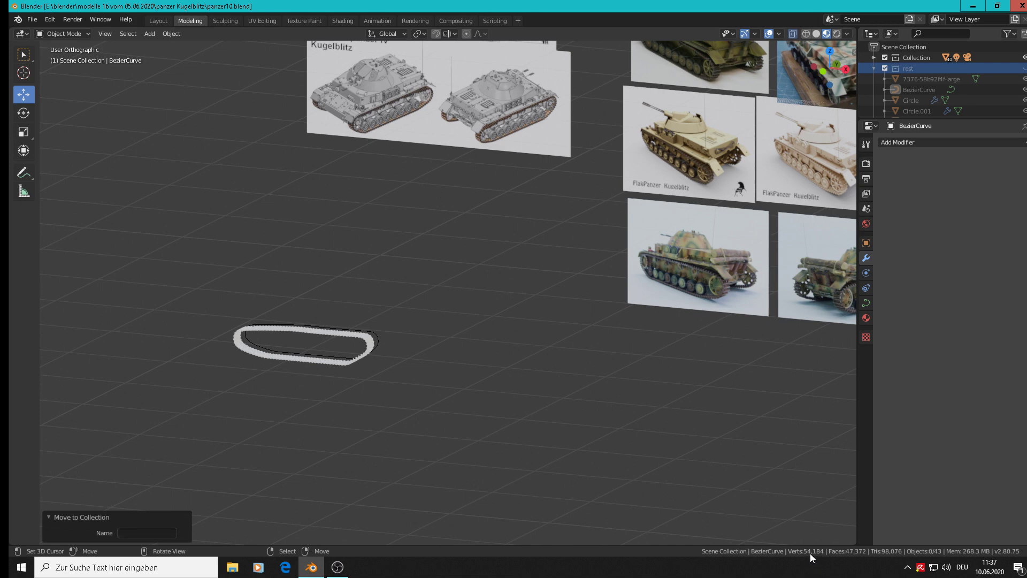
Step: Collapse the "rest" collection and check its contents by showing it briefly and hiding it again
middle_drag(407, 335, 316, 273)
scroll(316, 273, up, 3)
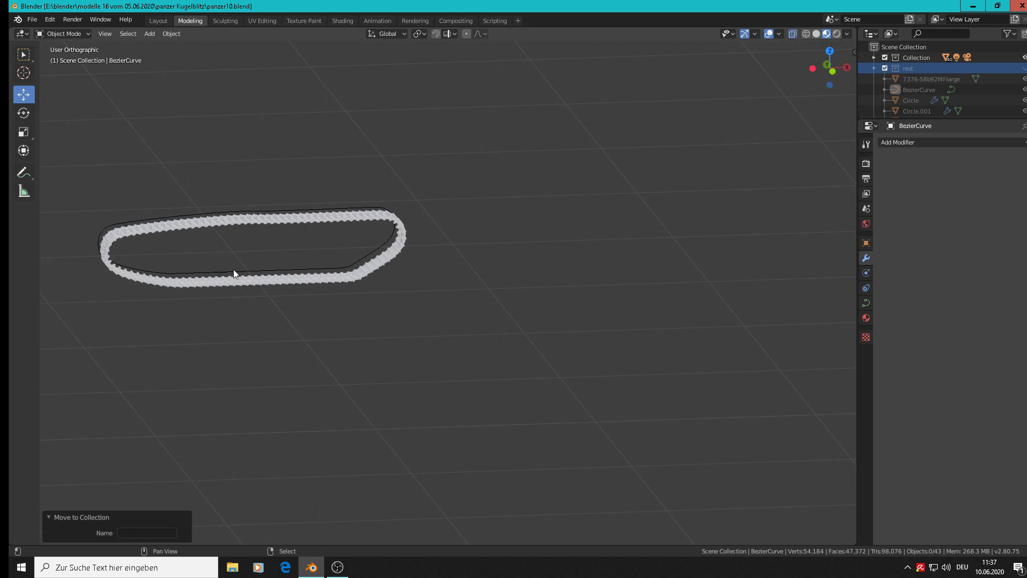
shift+middle_drag(233, 272, 591, 320)
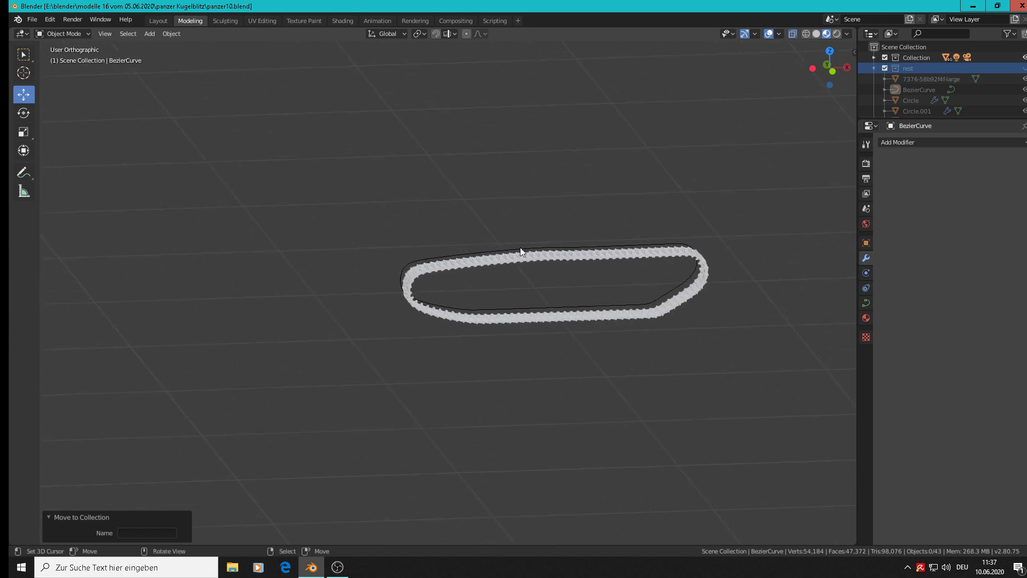
click(873, 68)
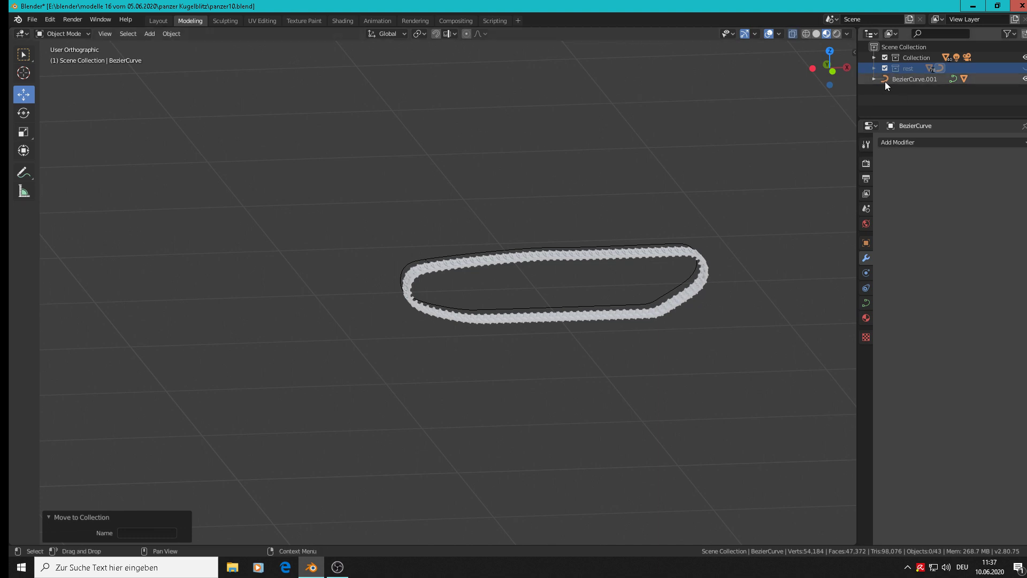
click(1024, 70)
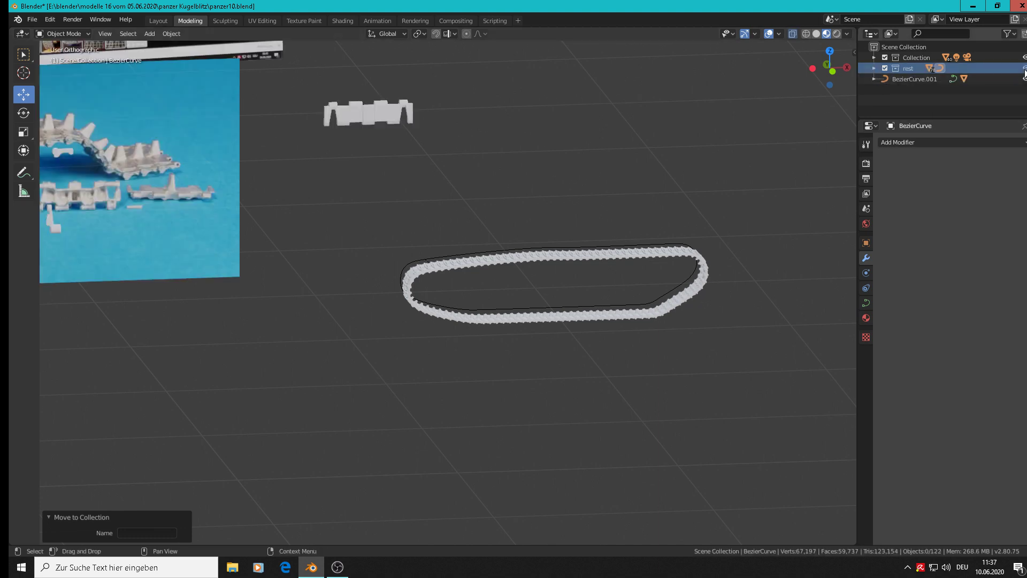
click(1024, 70)
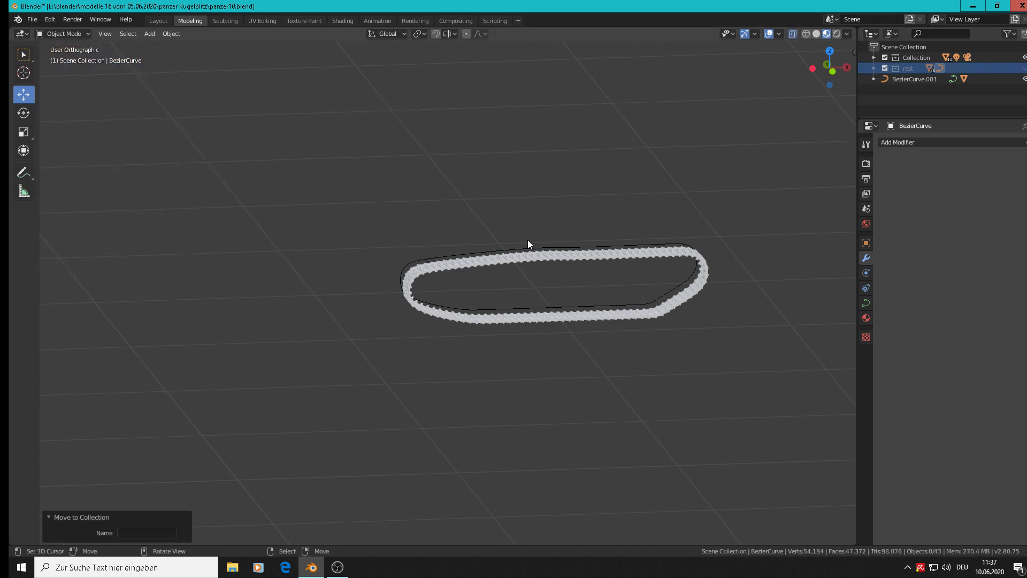
Step: Create a new collection directly under the Scene Collection
click(871, 35)
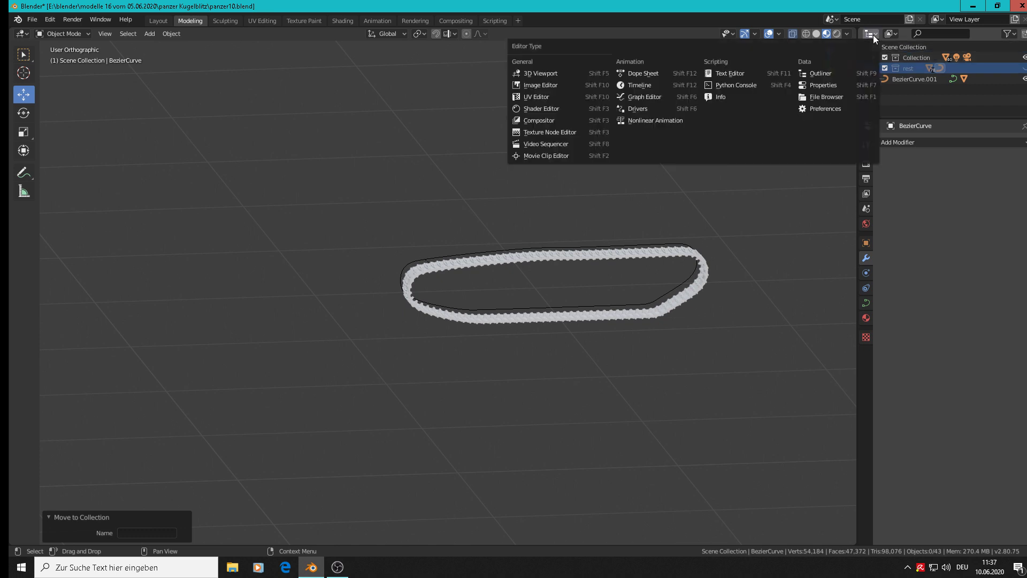
click(873, 34)
click(887, 47)
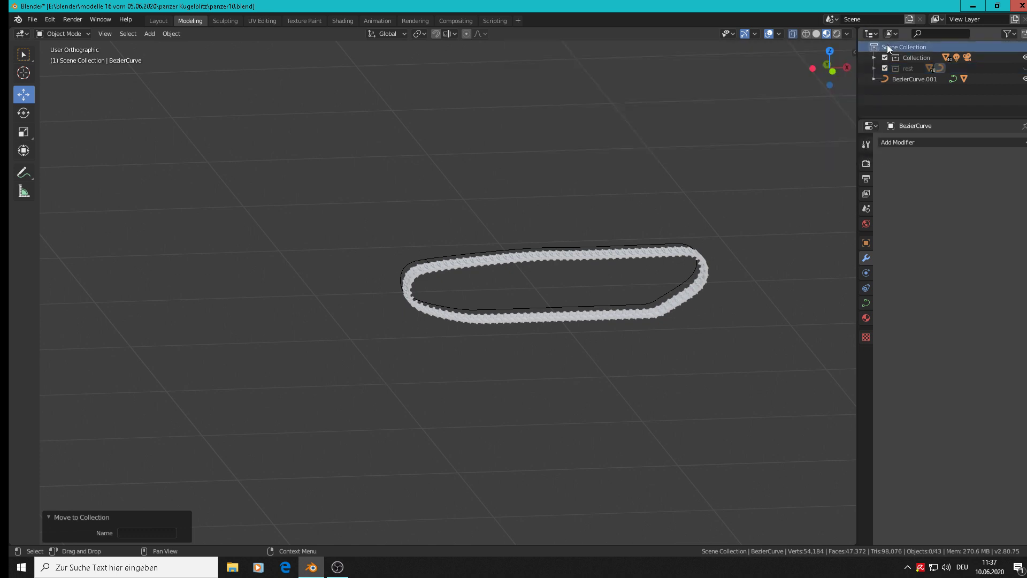
right_click(887, 46)
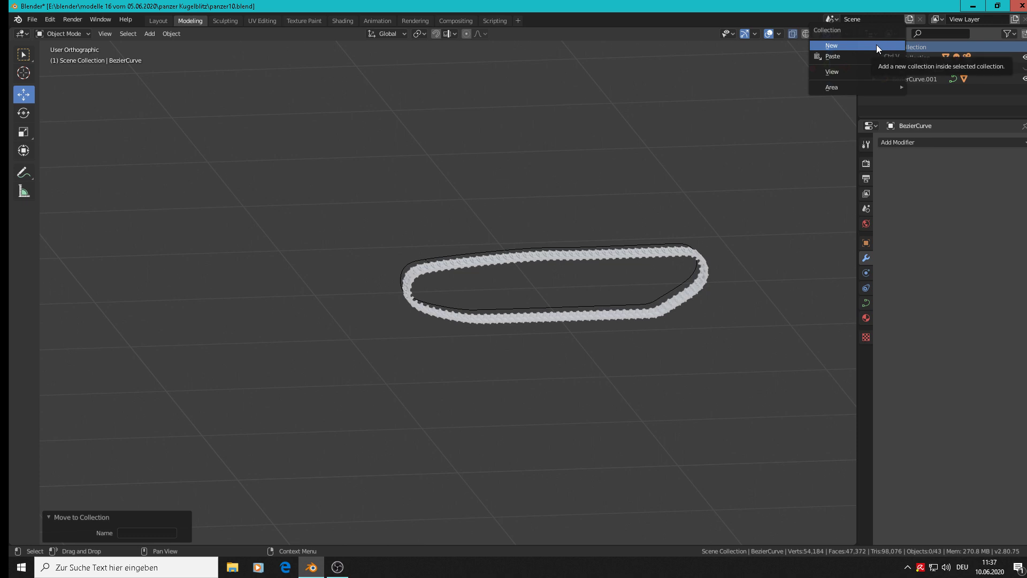
click(876, 45)
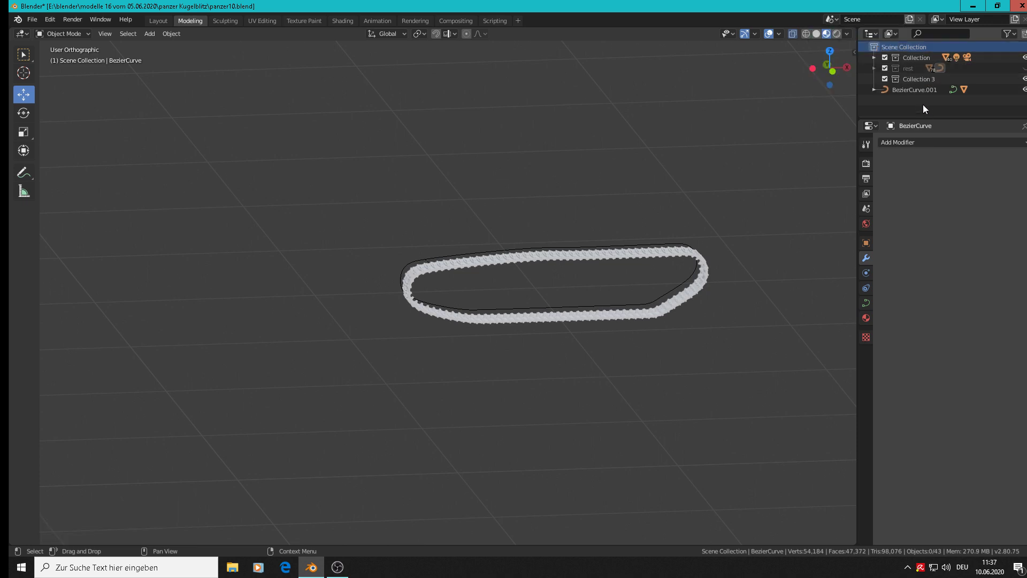
Step: Rename the new collection as "tank chain tracks"
double_click(915, 78)
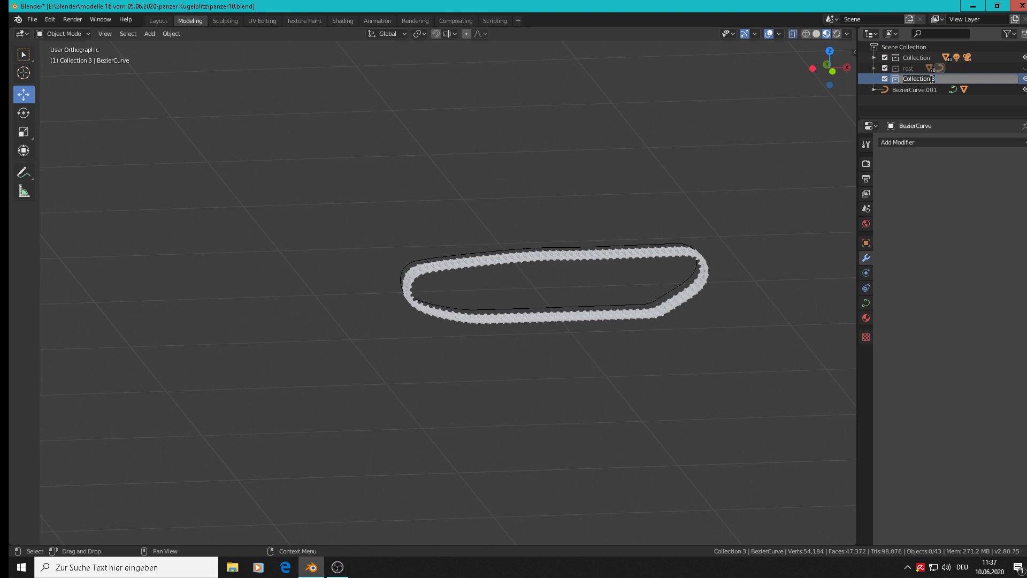
text(chain)
key(Home)
text(tank chain tracks)
key(Return)
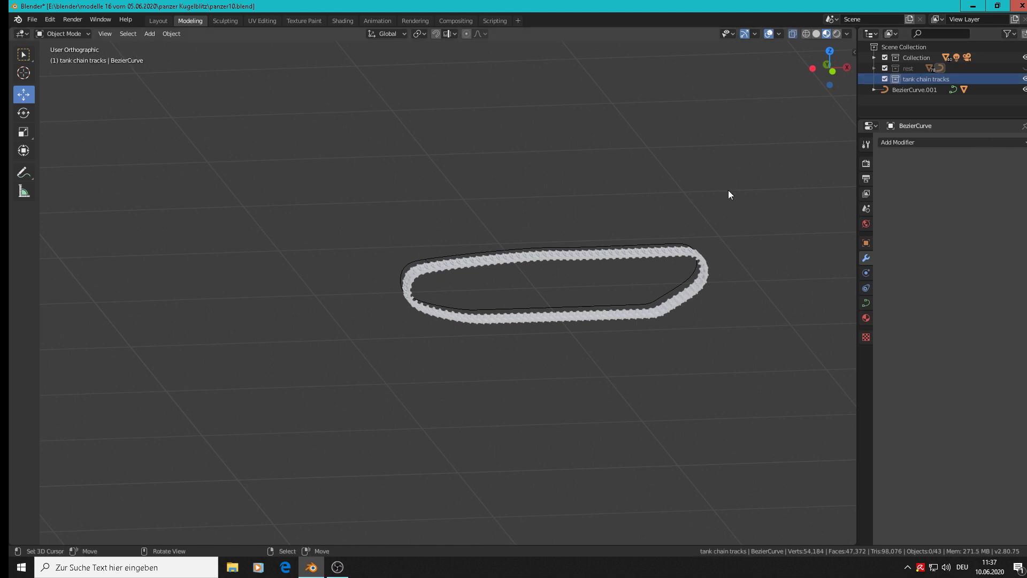
Step: Move the track loop and its Bezier curve to the "tank chain tracks" collection and hide that collection
click(583, 255)
shift+click(570, 240)
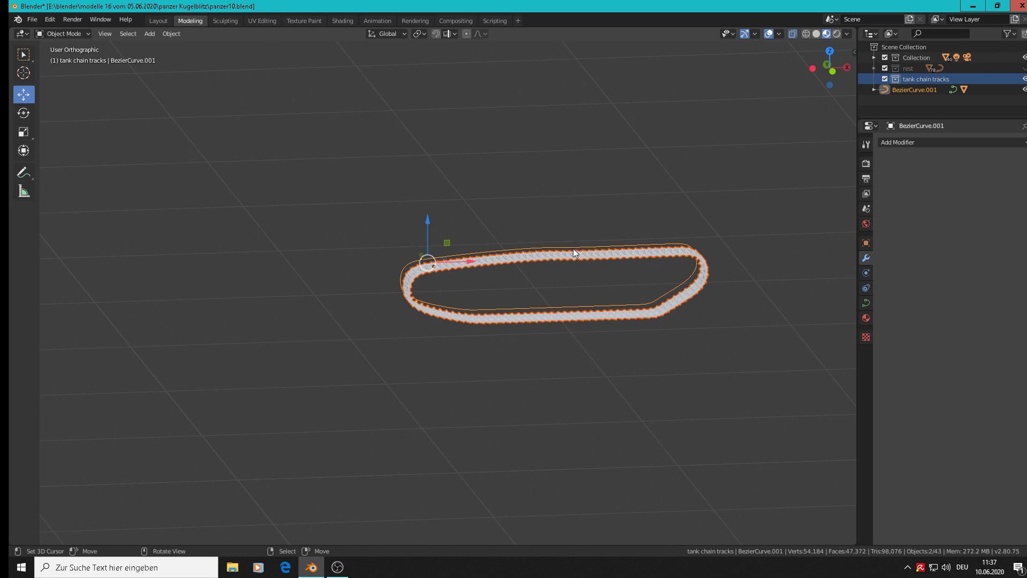
key(m)
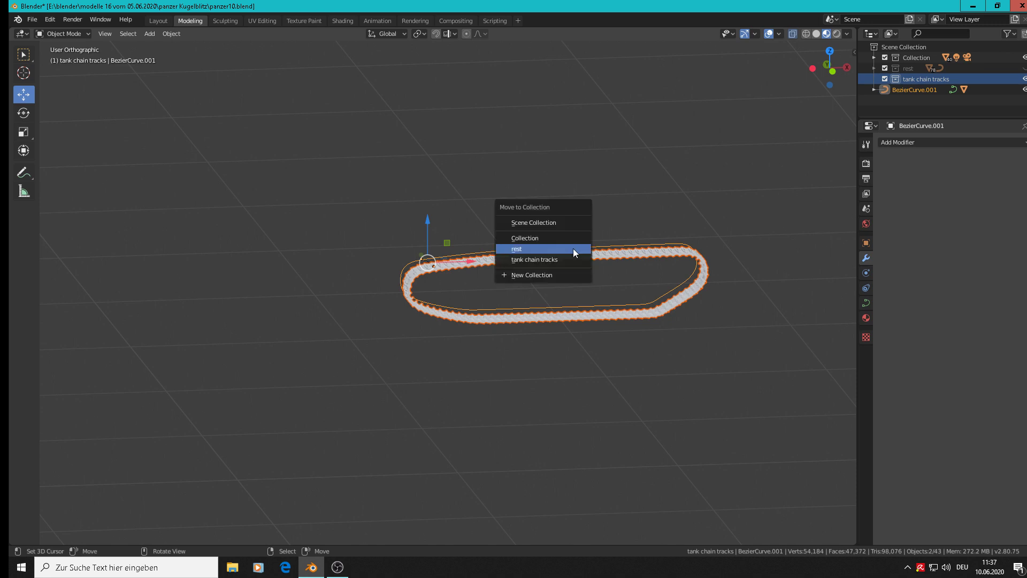
click(571, 260)
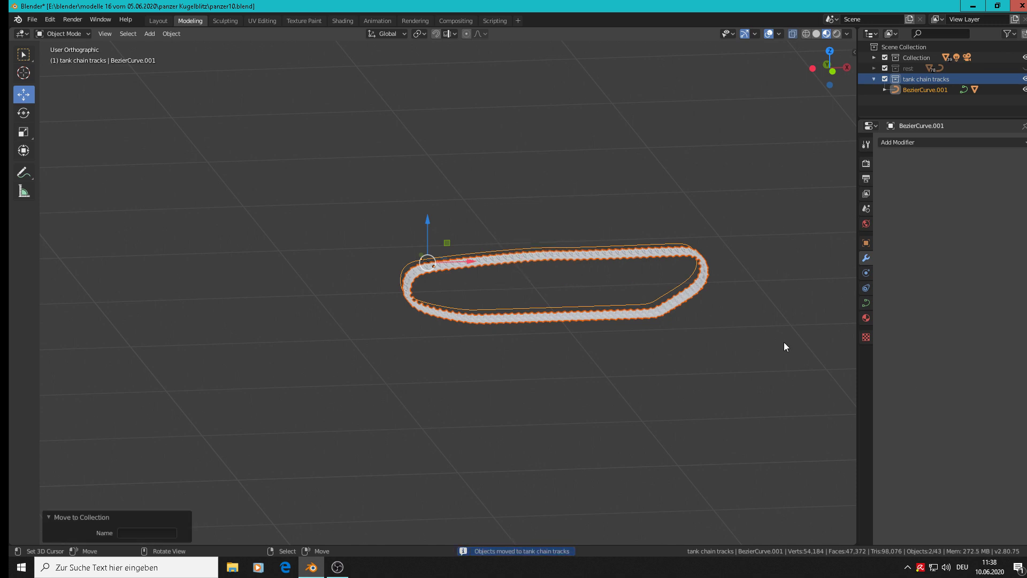
shift+right_click(770, 141)
click(1024, 79)
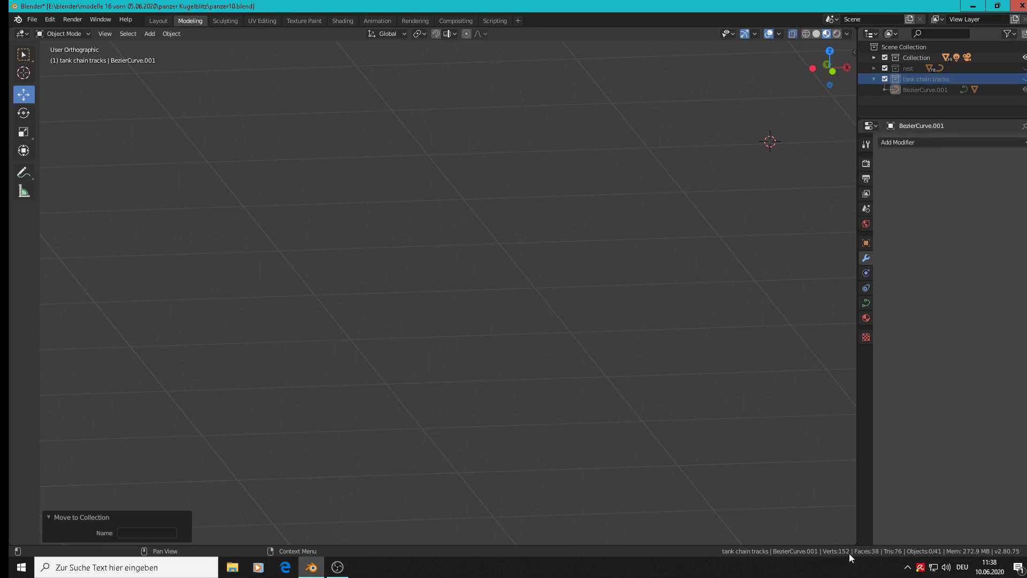
Step: Show the remaining reference images in the front view and save the file
scroll(612, 364, down, 5)
middle_drag(603, 362, 523, 378)
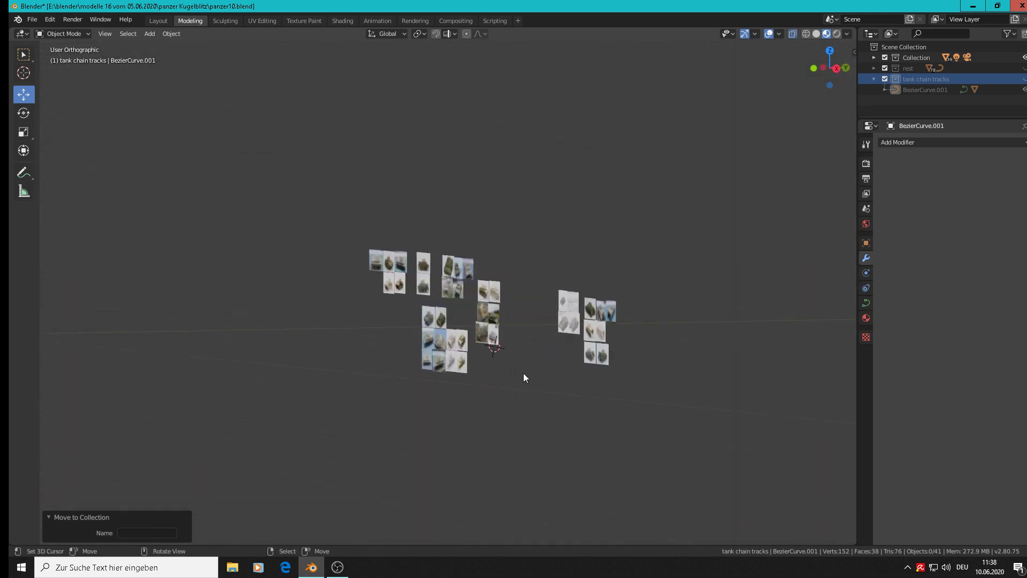
key(KP_1)
scroll(519, 373, up, 2)
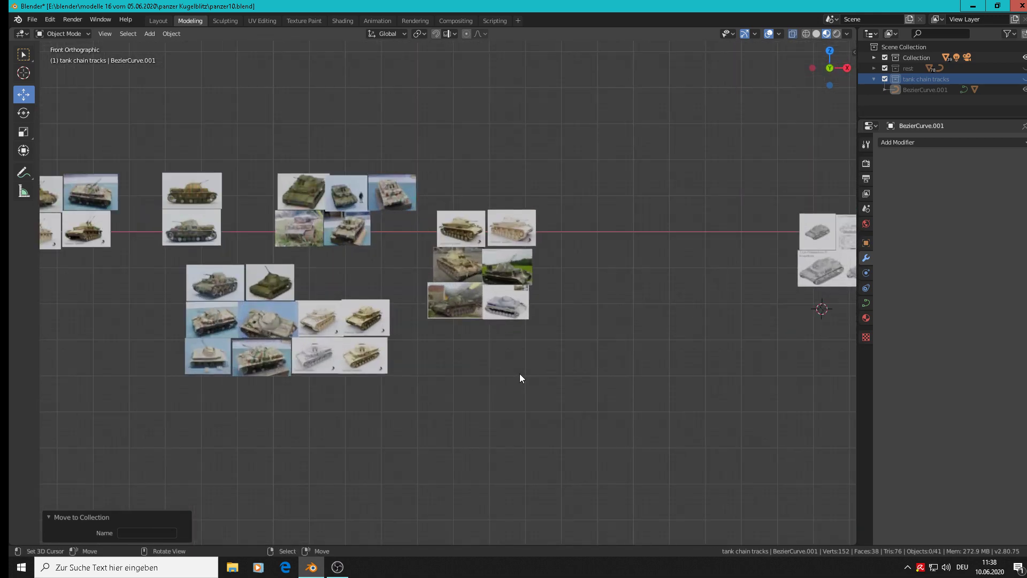
click(33, 20)
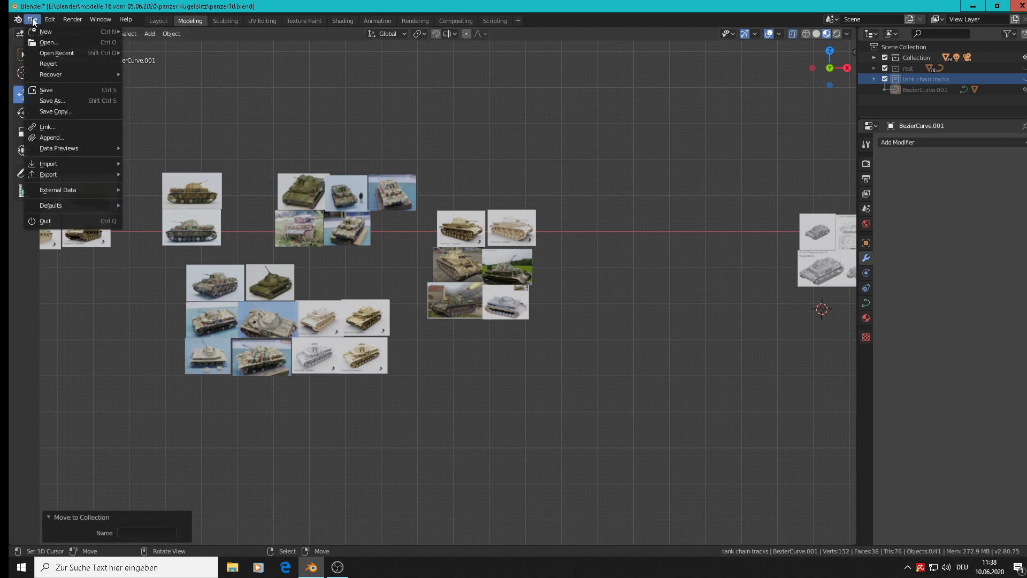
click(63, 90)
Step: Examine the front-quarter and side-view reference images of the Kugelblitz up close, focusing on the running gear and road wheels
scroll(586, 314, up, 1)
scroll(496, 323, up, 3)
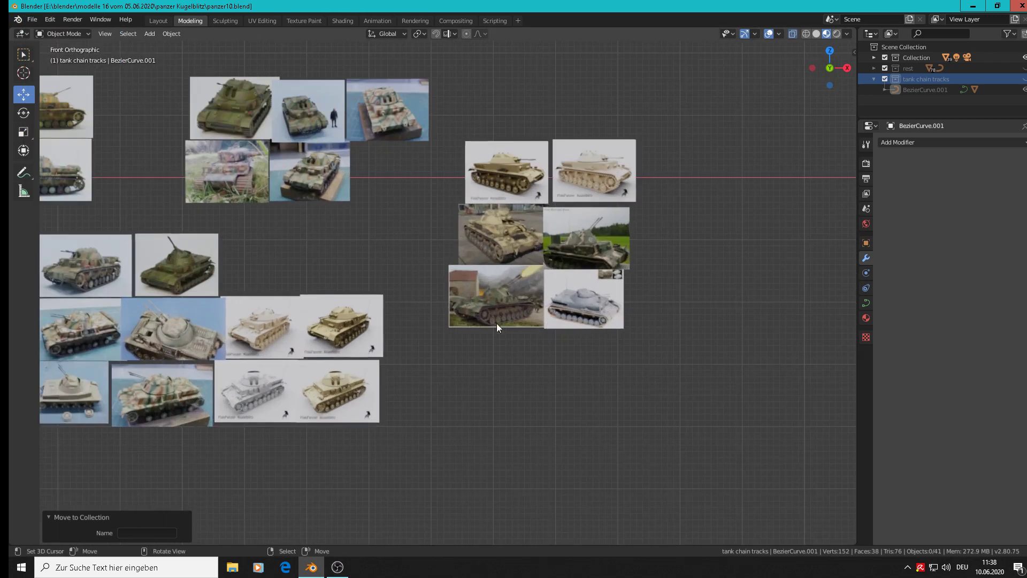
scroll(496, 327, up, 1)
scroll(621, 143, up, 7)
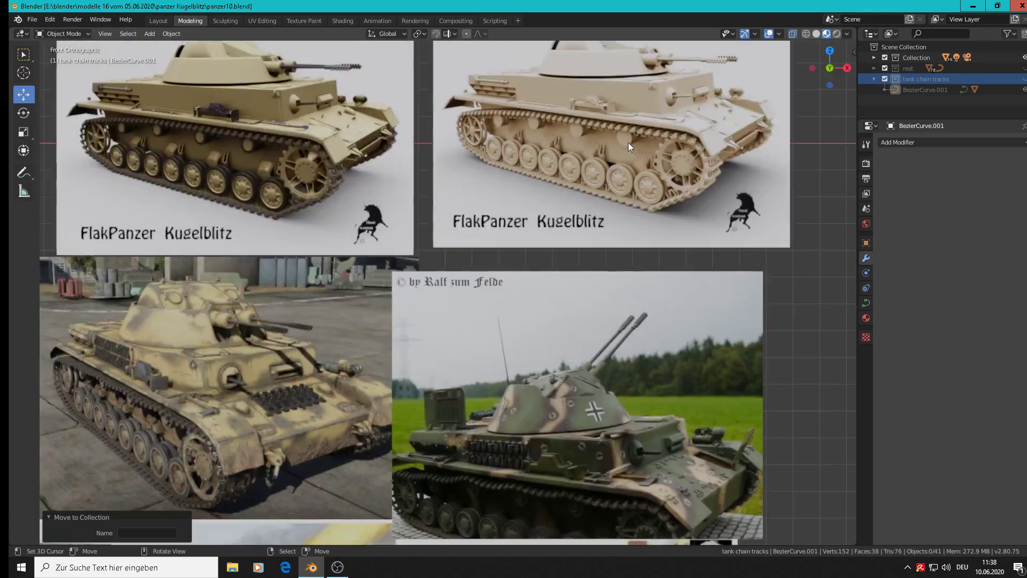
scroll(628, 142, up, 2)
scroll(601, 249, down, 10)
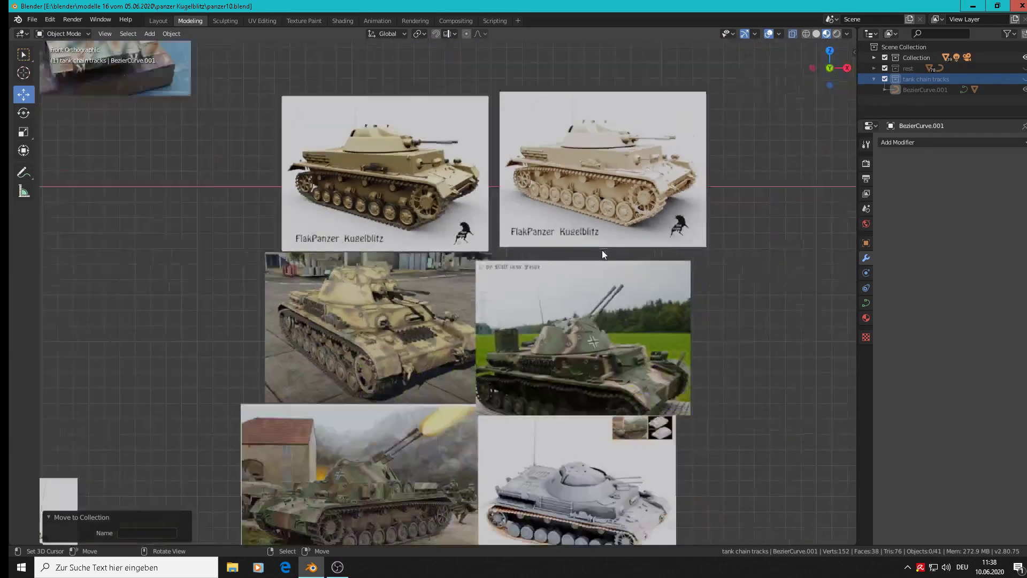
scroll(314, 233, up, 10)
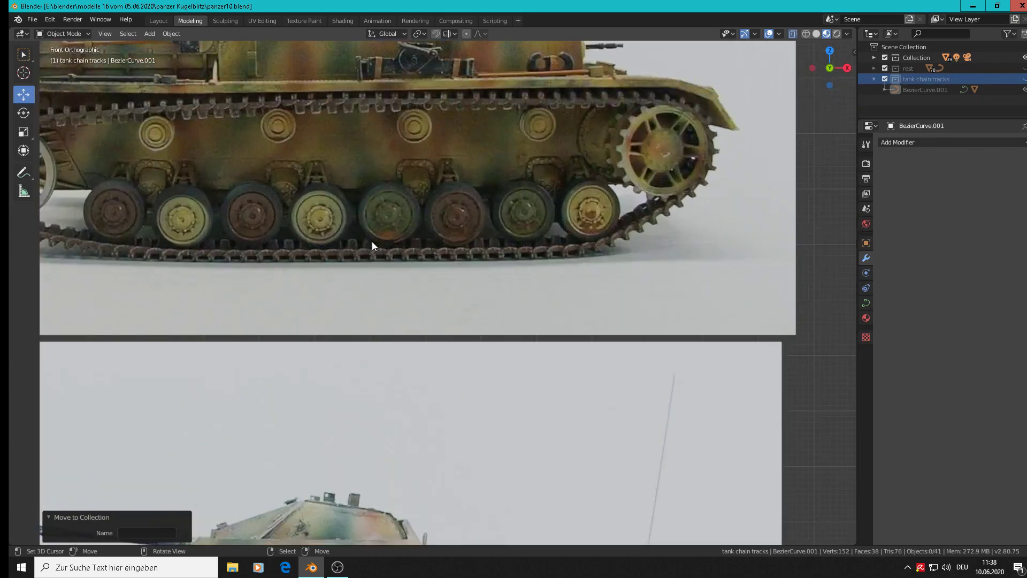
scroll(371, 242, down, 9)
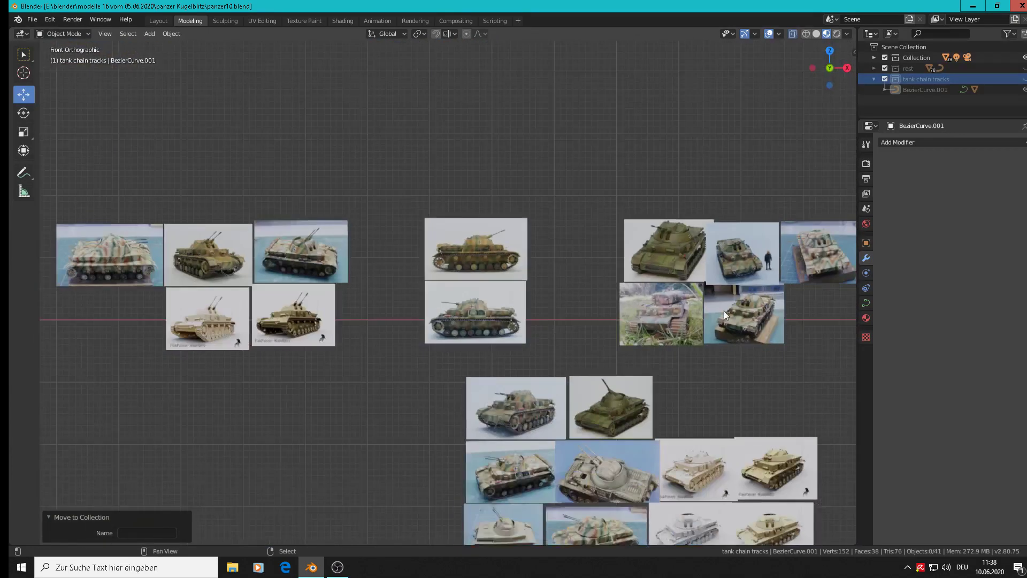
Step: Move the line-drawing and rear-view reference images together about -6.85 m in X and 0.55 m in Z, closer to the other references
shift+middle_drag(729, 315, 54, 188)
scroll(319, 169, down, 2)
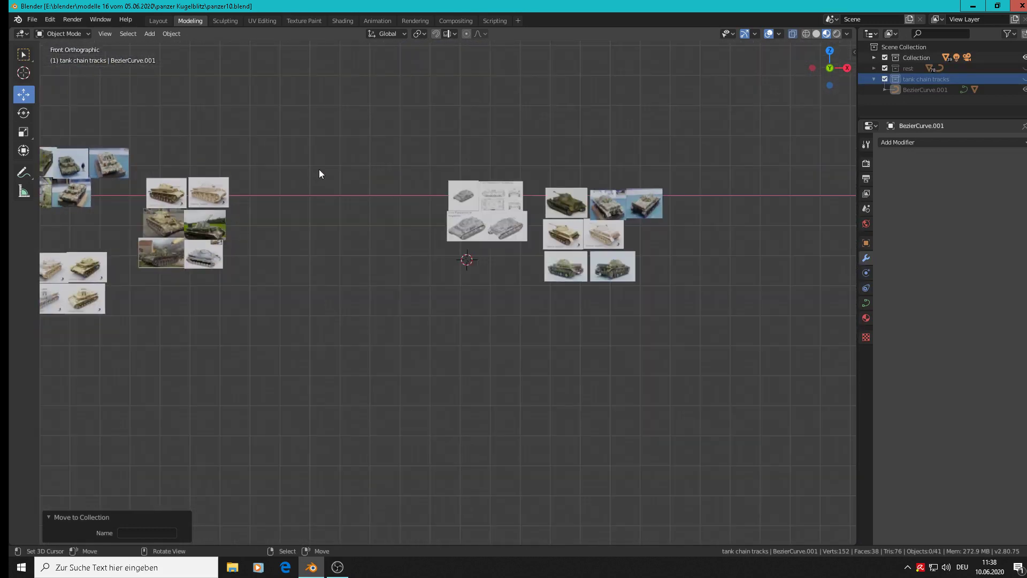
scroll(609, 366, up, 1)
key(b)
mouse_move(708, 320)
mouse_down()
mouse_move(572, 268)
mouse_move(361, 67)
mouse_up()
key(g)
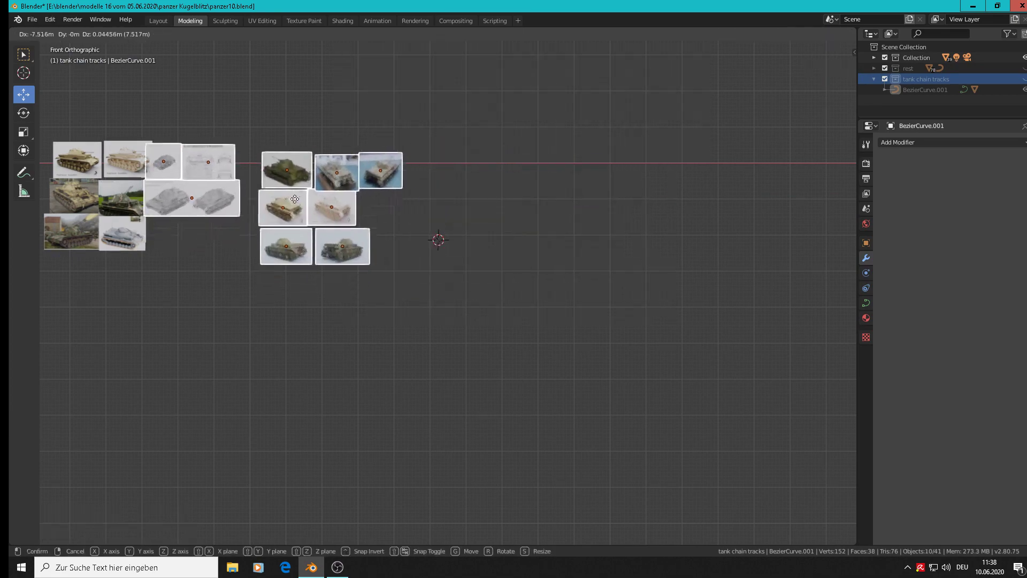
click(316, 188)
Step: Examine the rearranged references and the road wheels in both side-view photos at close range
scroll(193, 293, up, 2)
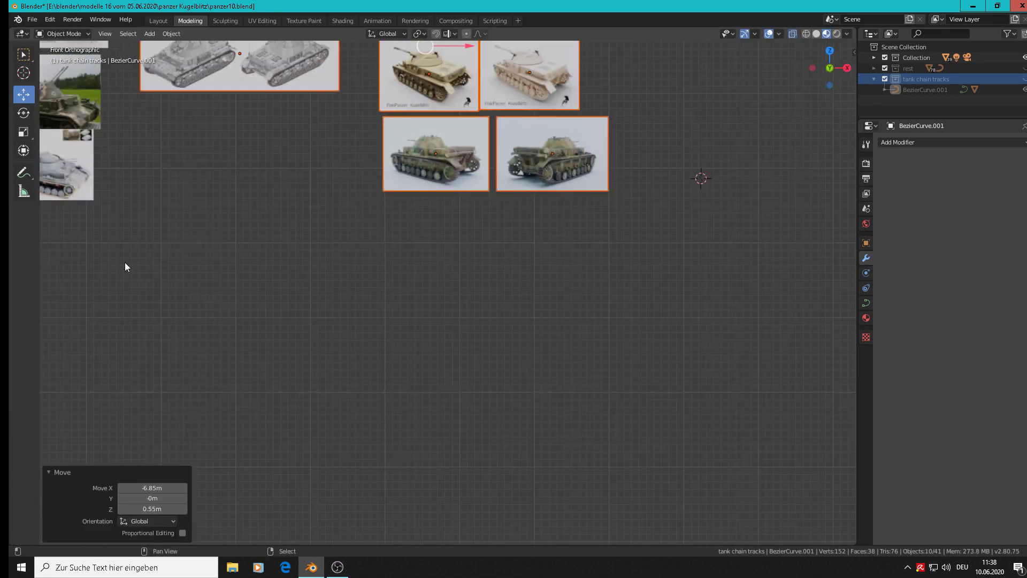
scroll(424, 377, up, 1)
shift+middle_drag(424, 377, 488, 393)
shift+middle_drag(354, 300, 479, 367)
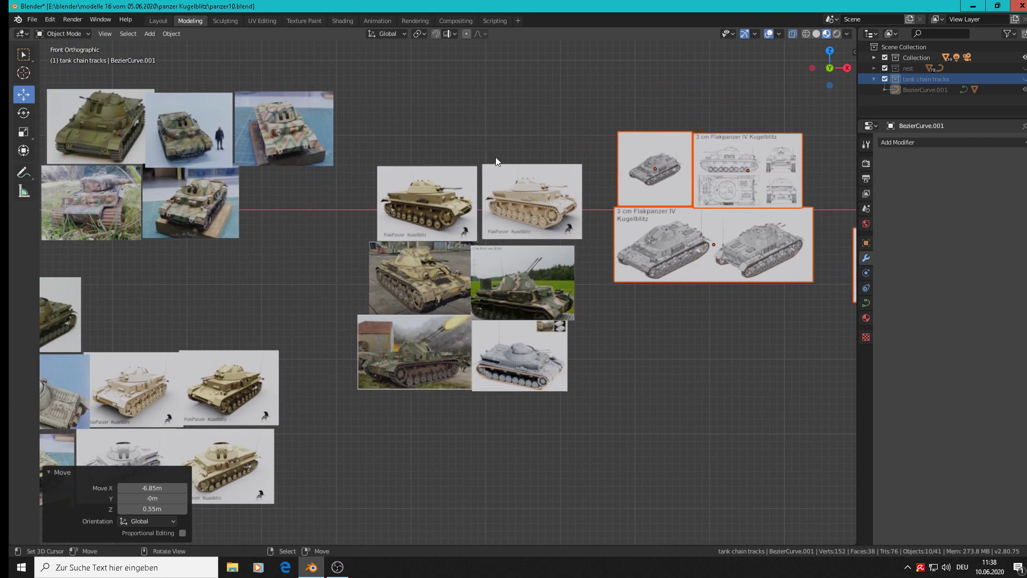
shift+middle_drag(299, 347, 577, 369)
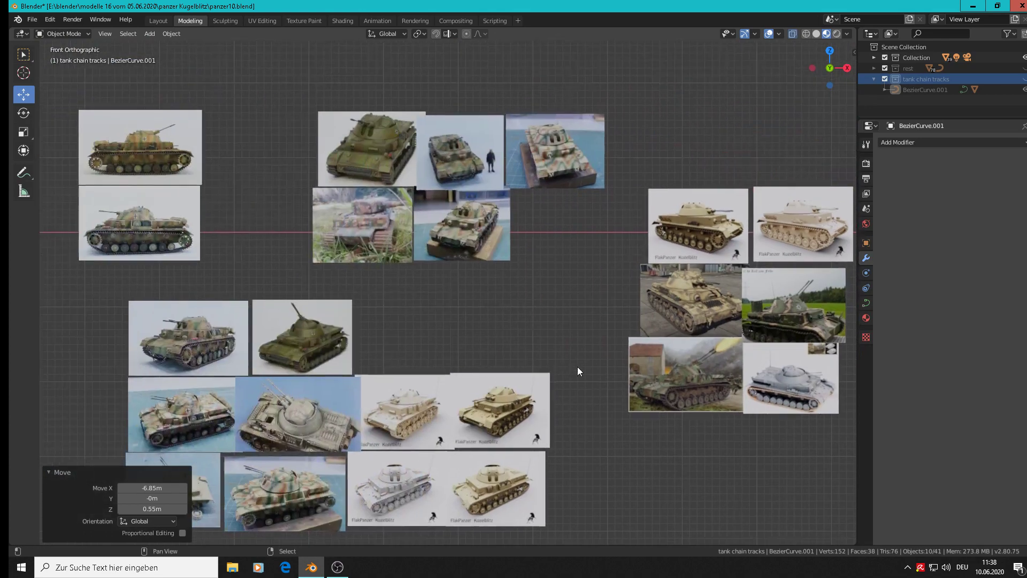
shift+middle_drag(129, 190, 399, 262)
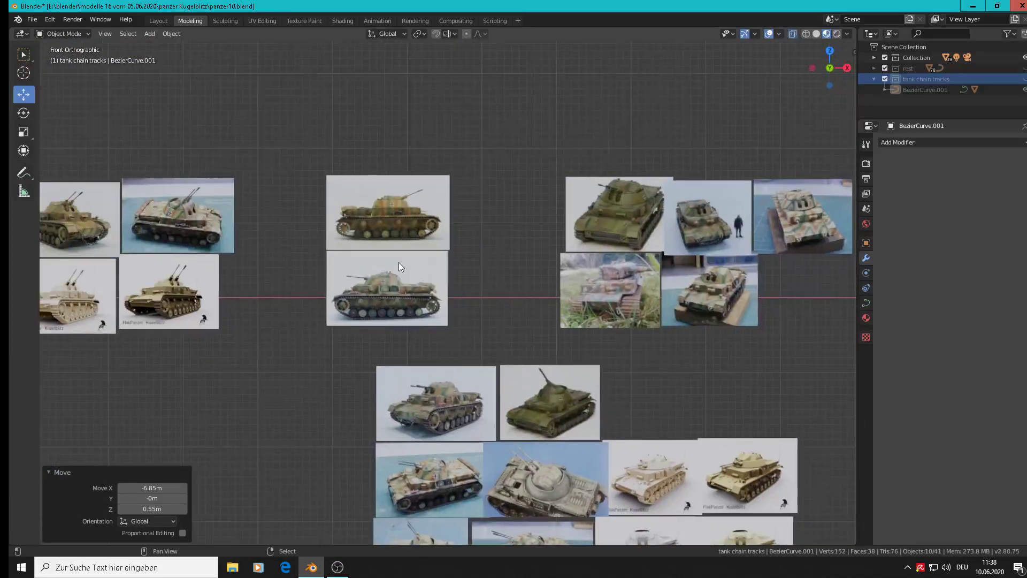
scroll(344, 238, up, 6)
scroll(448, 210, up, 3)
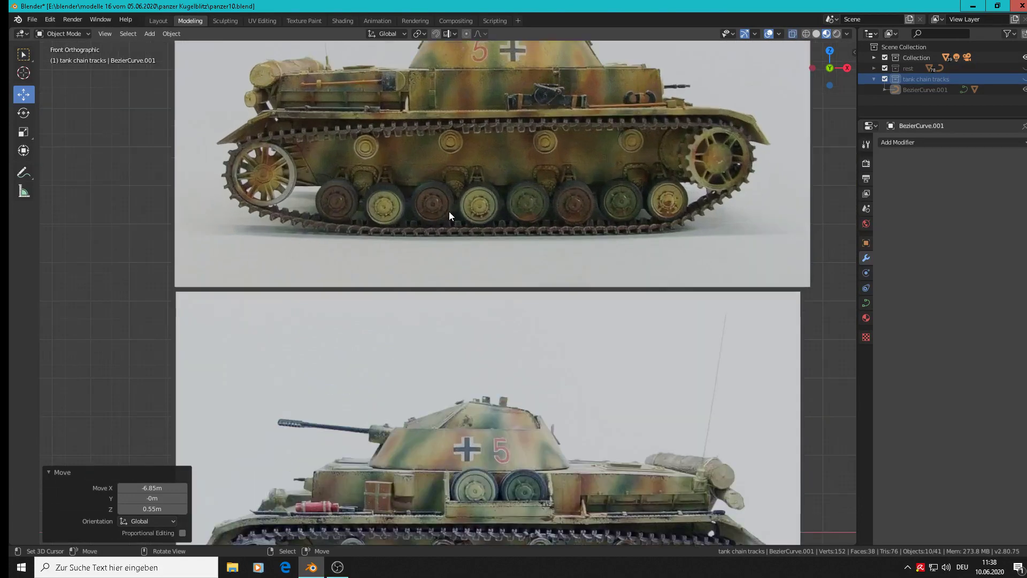
scroll(448, 211, down, 4)
scroll(505, 436, up, 2)
scroll(505, 435, up, 2)
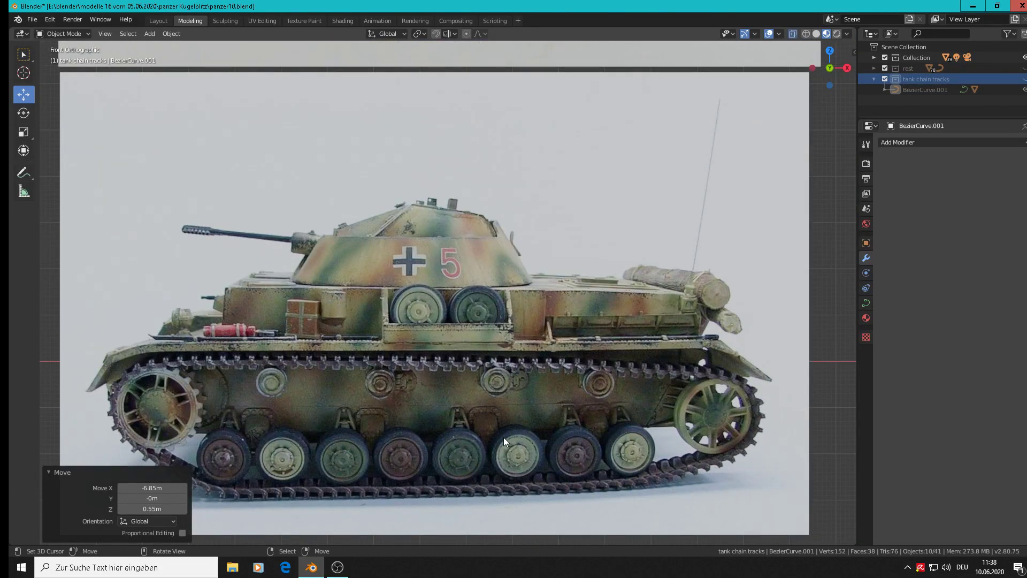
scroll(503, 438, down, 6)
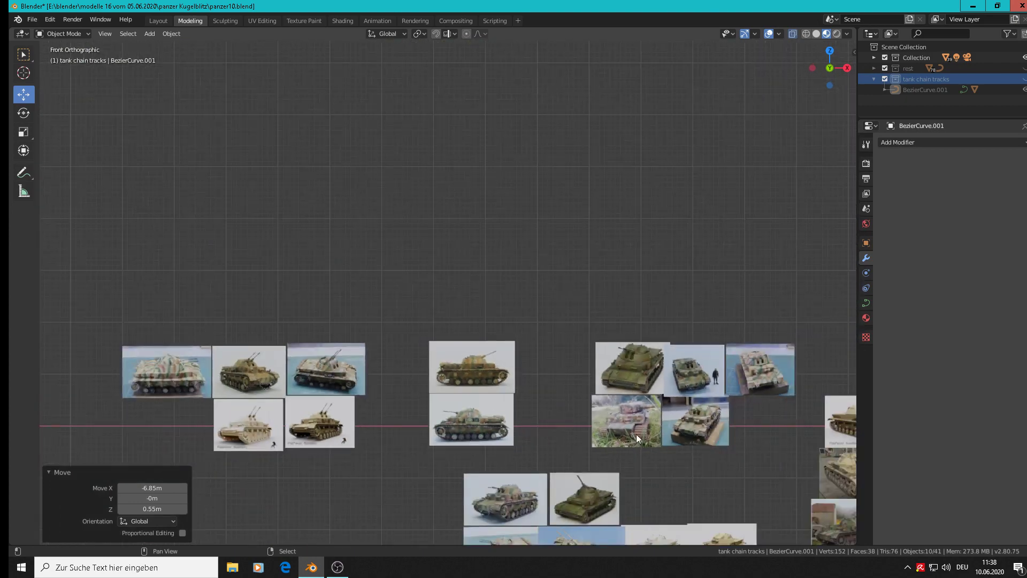
Step: Place the 3D cursor on the centre of the fourth road wheel from the front in the light beige front-quarter render
shift+middle_drag(637, 435, 193, 278)
scroll(454, 287, up, 3)
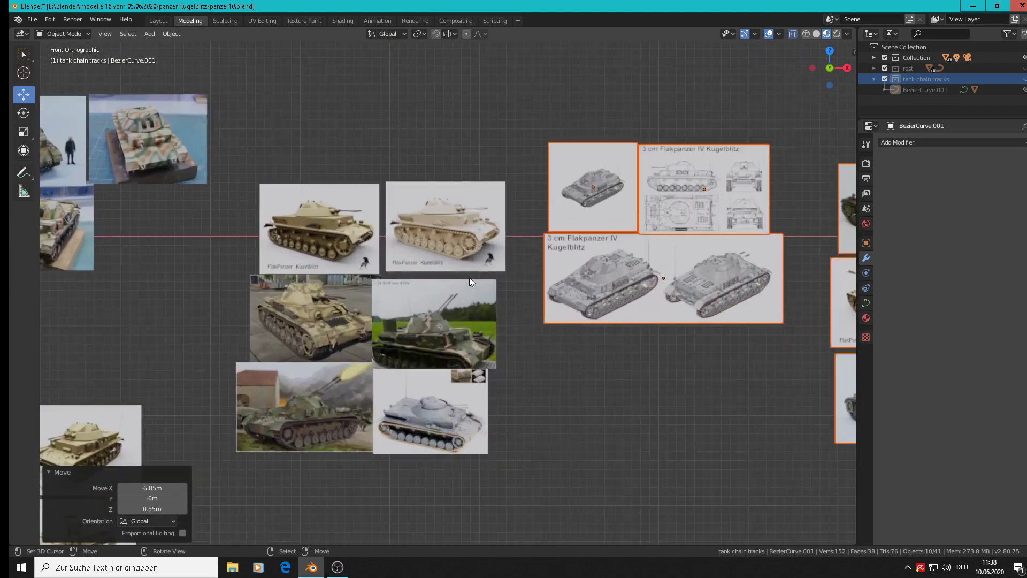
scroll(463, 273, up, 4)
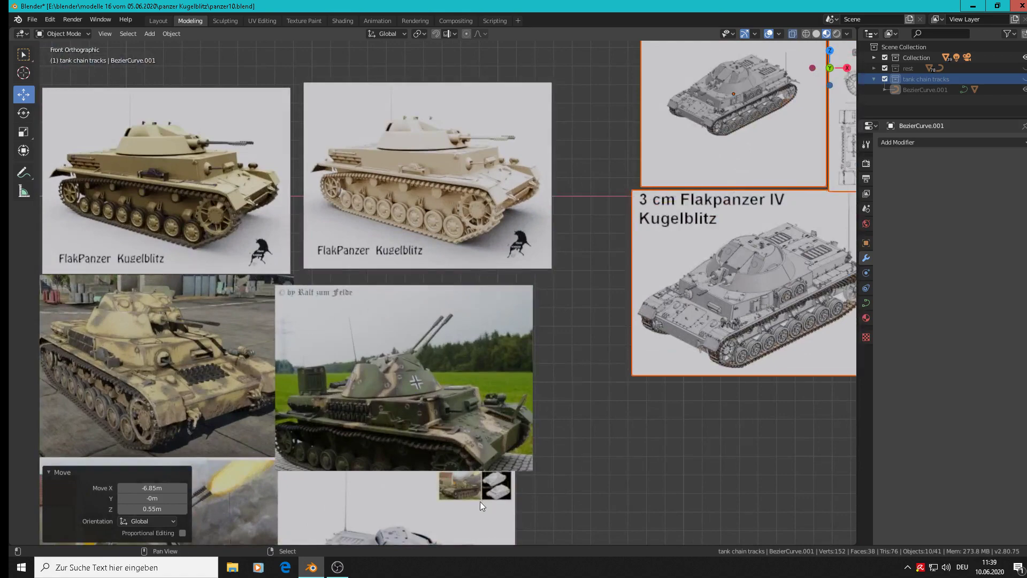
shift+middle_drag(480, 502, 503, 459)
scroll(470, 223, up, 4)
shift+middle_drag(462, 134, 468, 373)
scroll(509, 288, up, 2)
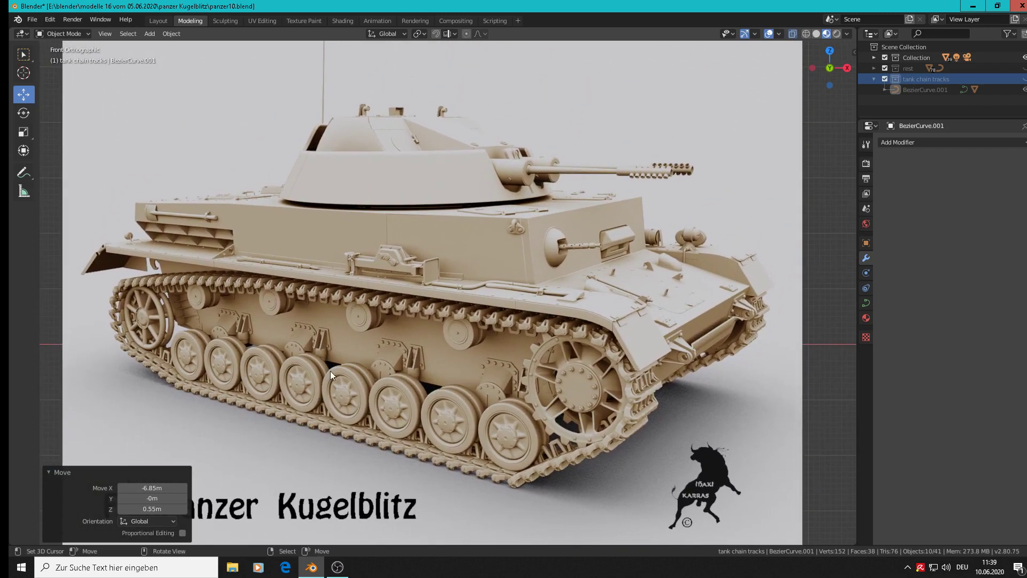
shift+right_click(346, 395)
Step: Add a mesh circle with 32 vertices and a 1 m radius at the 3D cursor
click(154, 34)
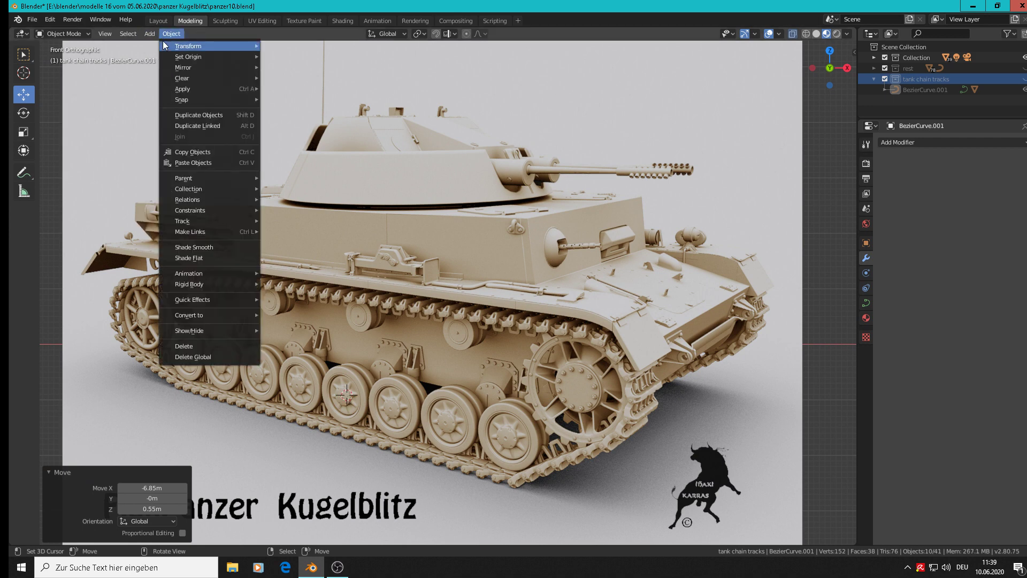
mouse_move(152, 46)
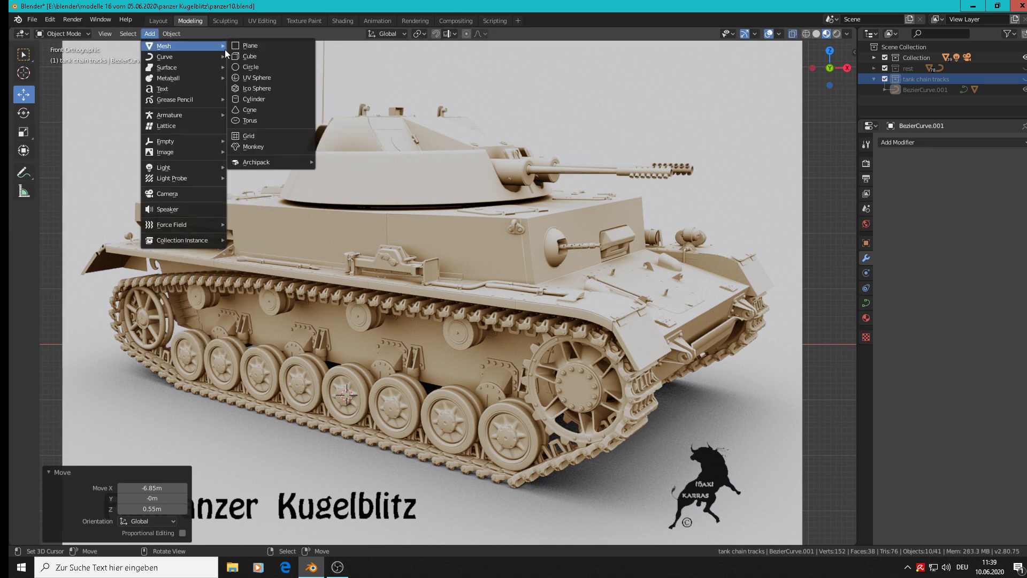
click(268, 68)
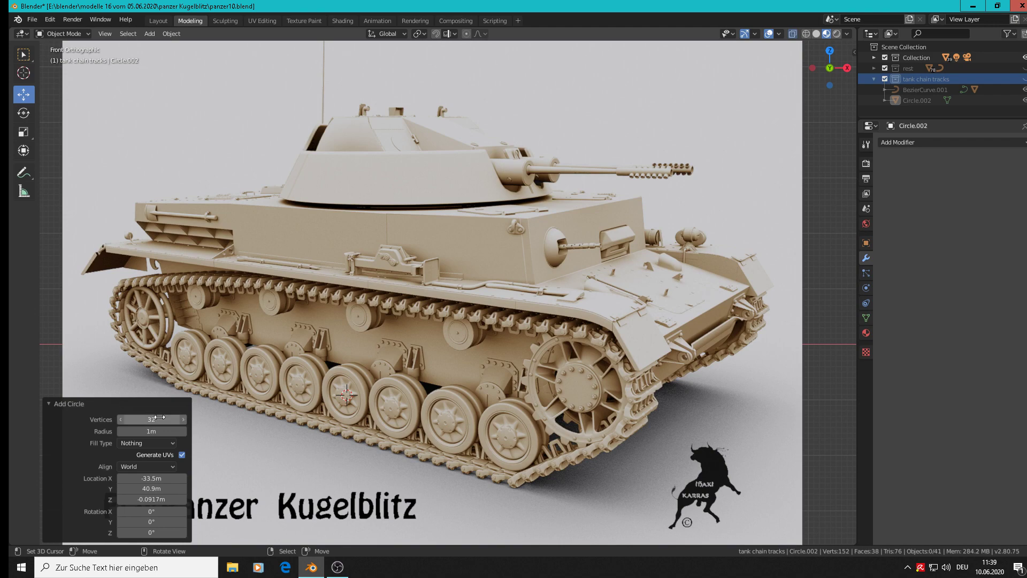
Step: Look for the newly added circle around the reference images from different views and distances
scroll(388, 407, down, 10)
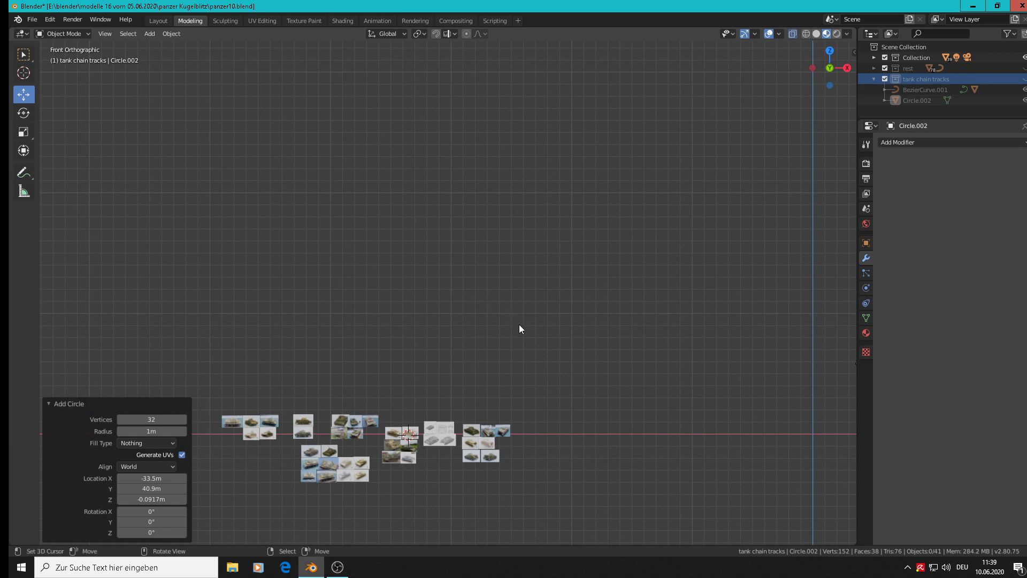
key(KP_0)
key(KP_1)
click(158, 405)
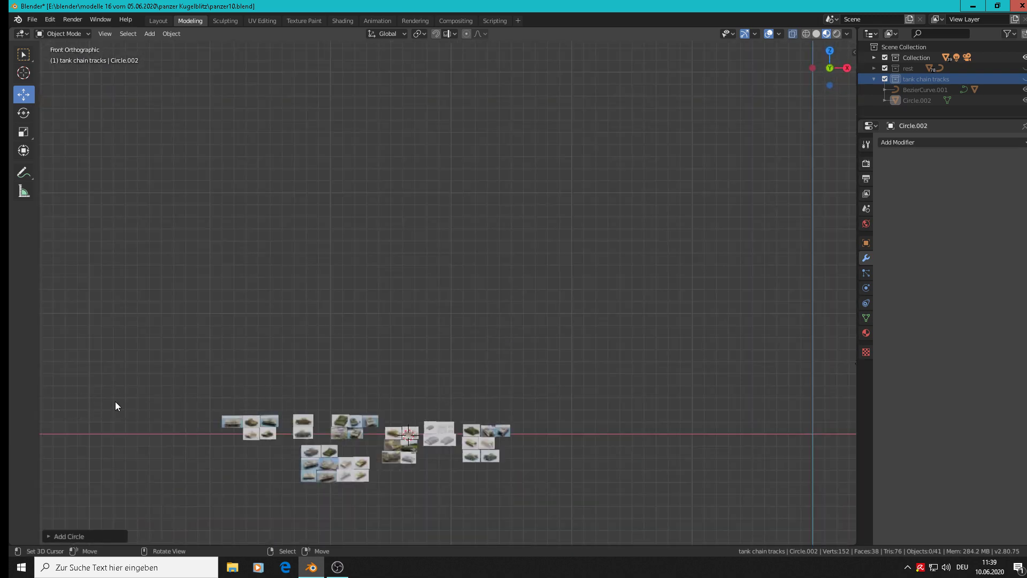
scroll(470, 459, up, 2)
scroll(390, 422, up, 7)
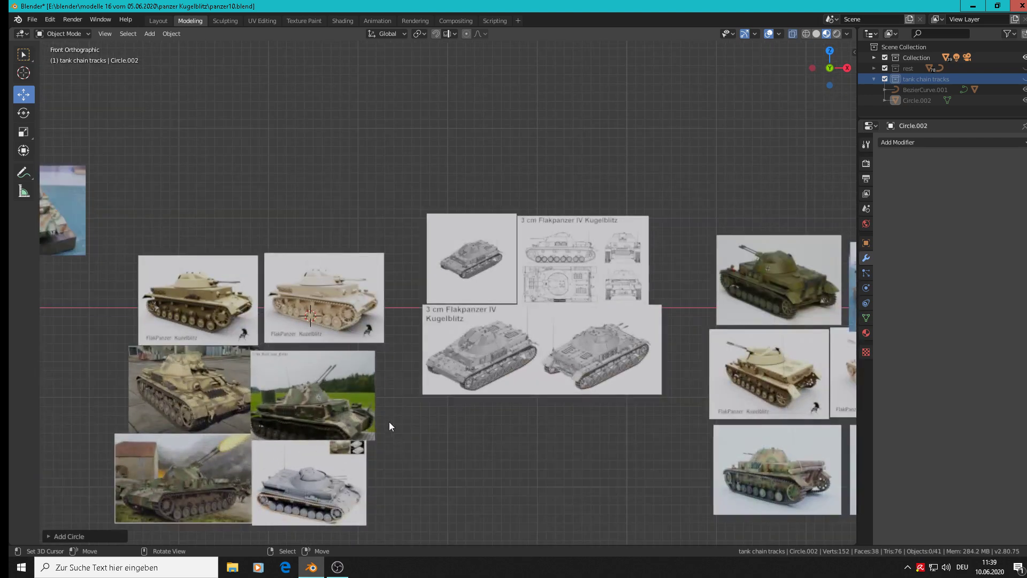
mouse_move(368, 348)
middle_down()
mouse_move(351, 376)
mouse_move(313, 381)
mouse_move(268, 360)
mouse_move(387, 345)
middle_up()
scroll(313, 380, down, 5)
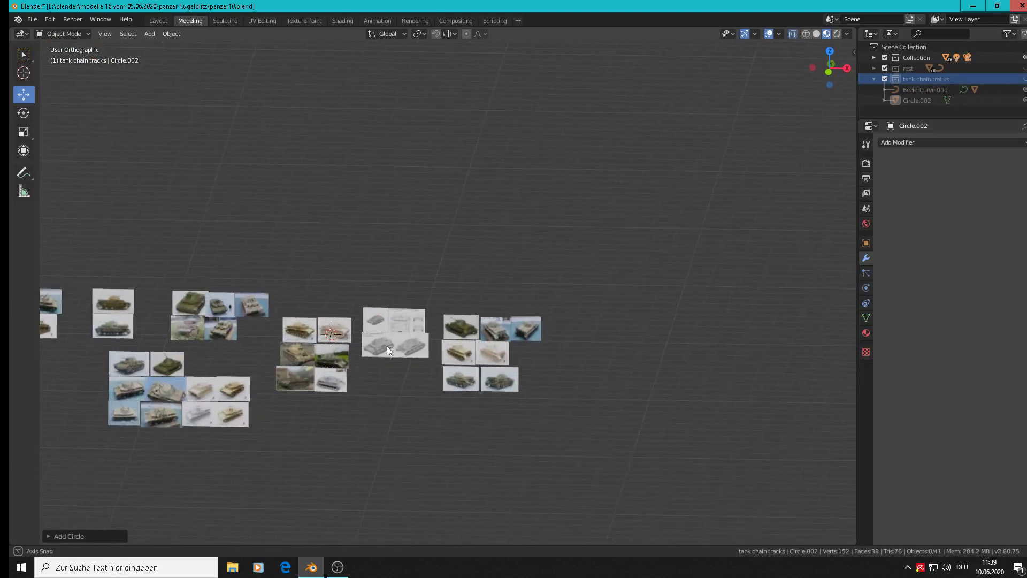
Step: Show the hidden "tank chain tracks" collection and move the new circle from it into "Collection"
click(916, 104)
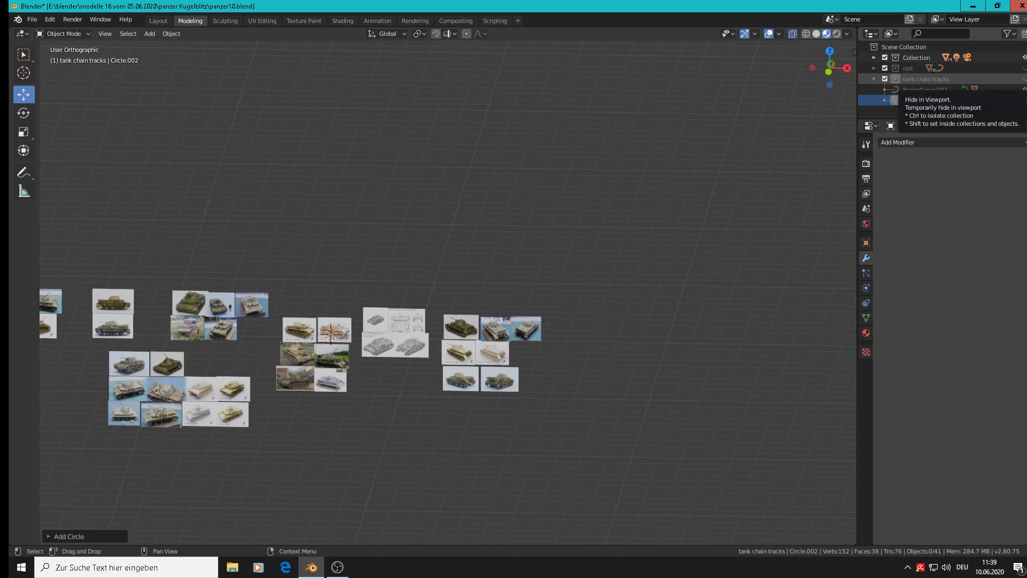
click(1024, 79)
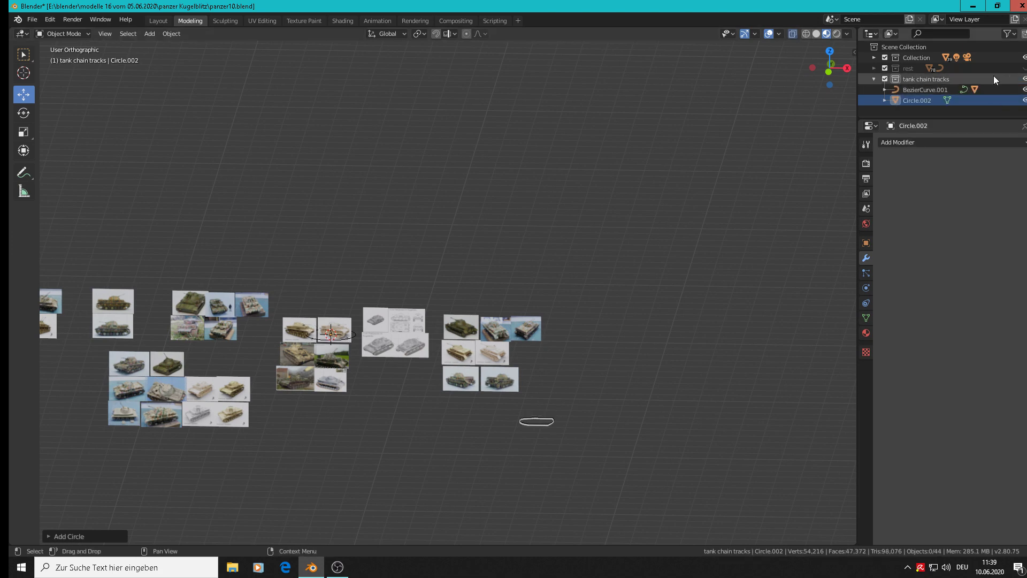
click(337, 339)
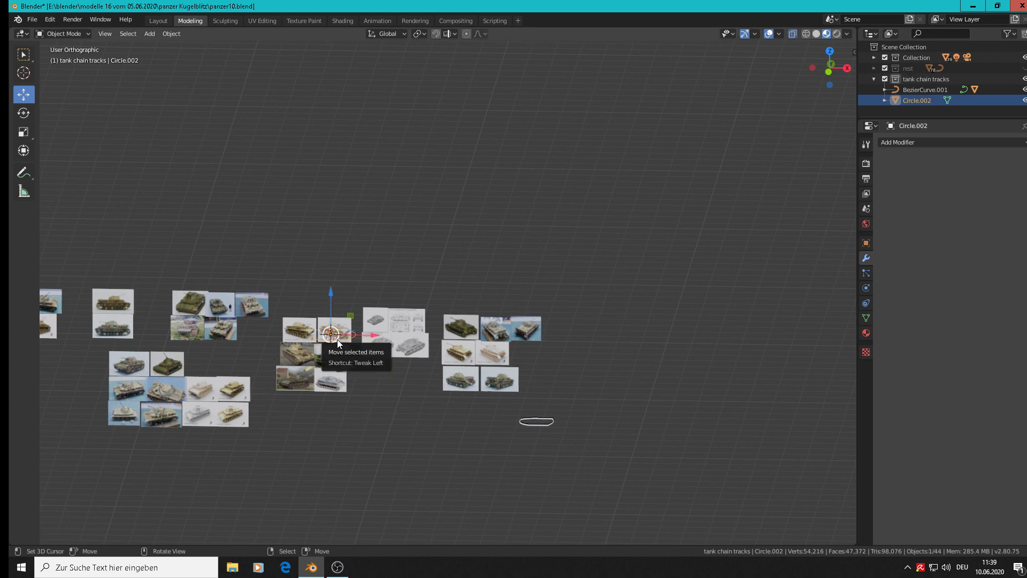
key(m)
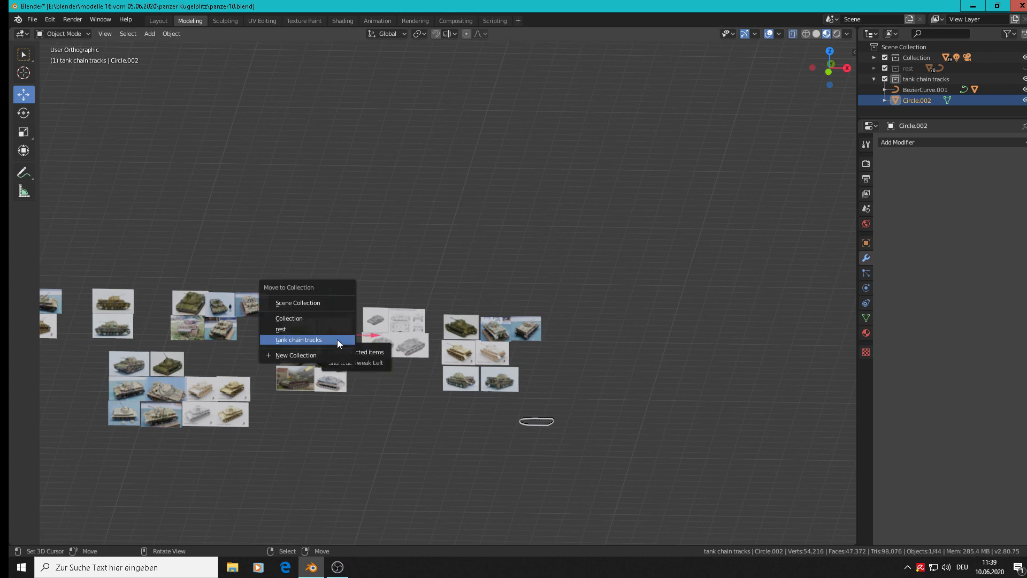
click(320, 318)
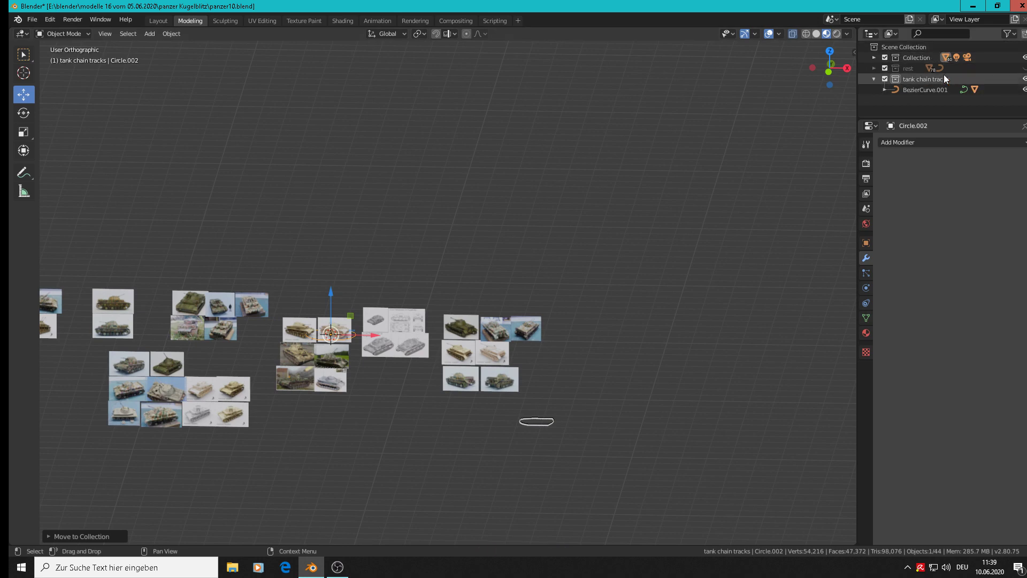
Step: Hide the "tank chain tracks" collection and make "Collection" the active collection
click(1024, 80)
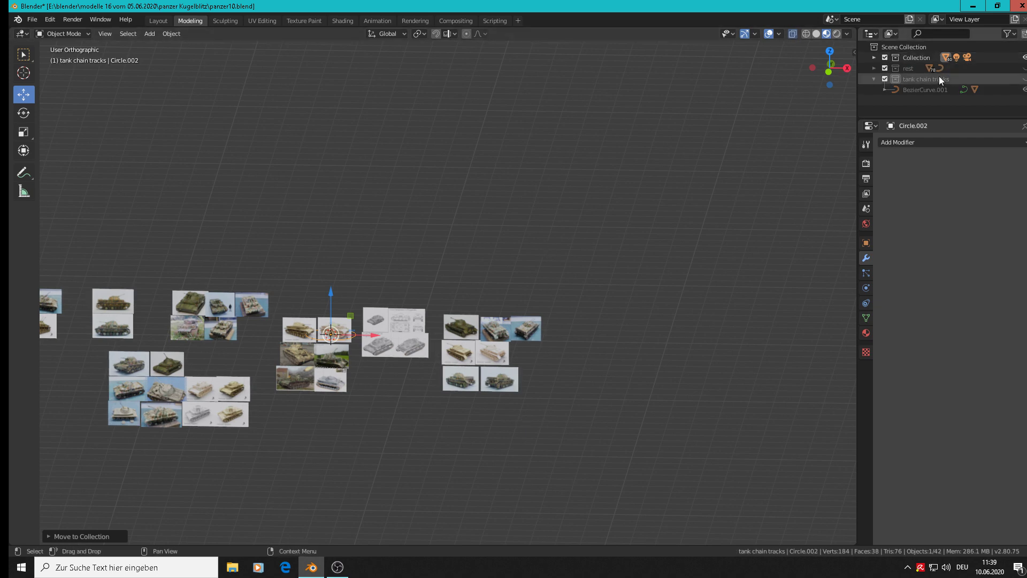
click(923, 57)
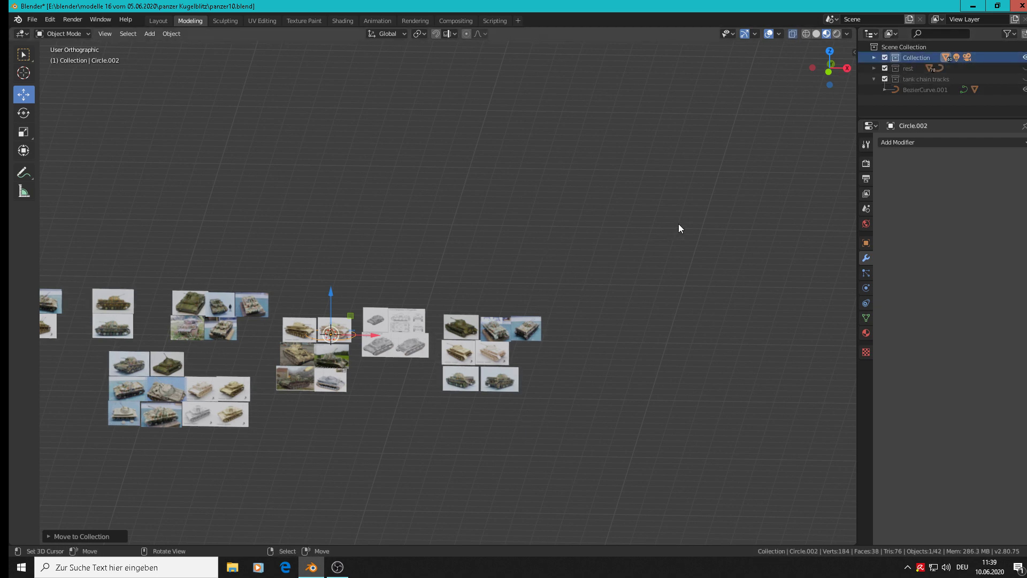
Step: Rotate the circle 90° about the X axis so it faces the front view of the reference images
scroll(316, 365, up, 12)
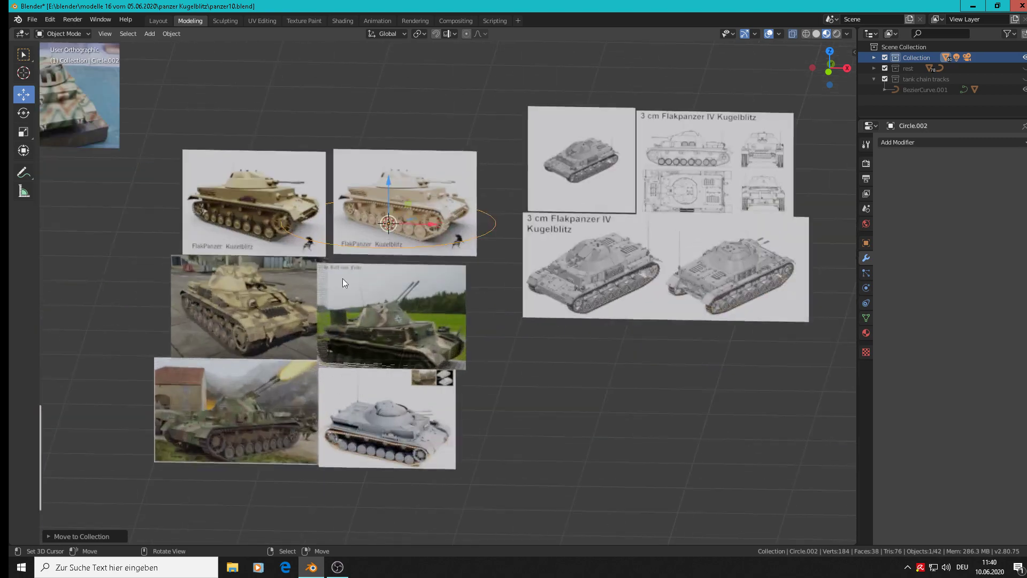
key(KP_1)
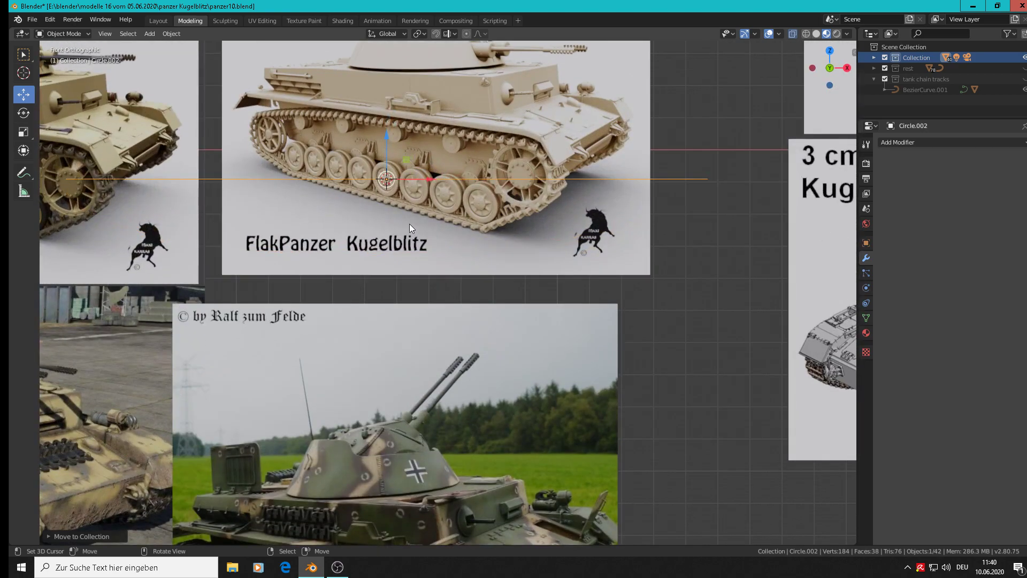
text(rx90)
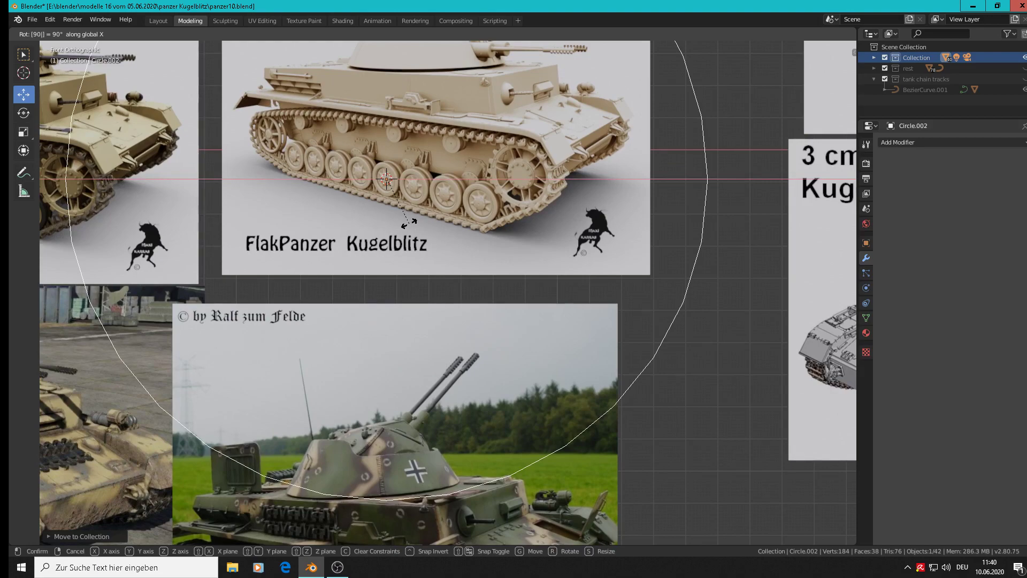
key(Return)
Step: Scale the circle down to match the outer size of the road wheel in the reference image
key(s)
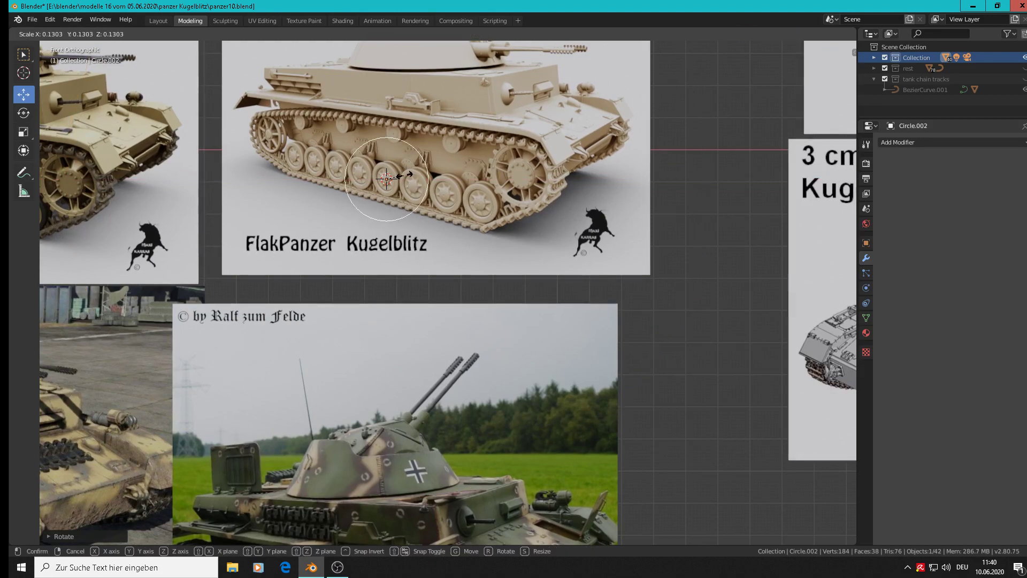
click(393, 175)
scroll(393, 175, up, 7)
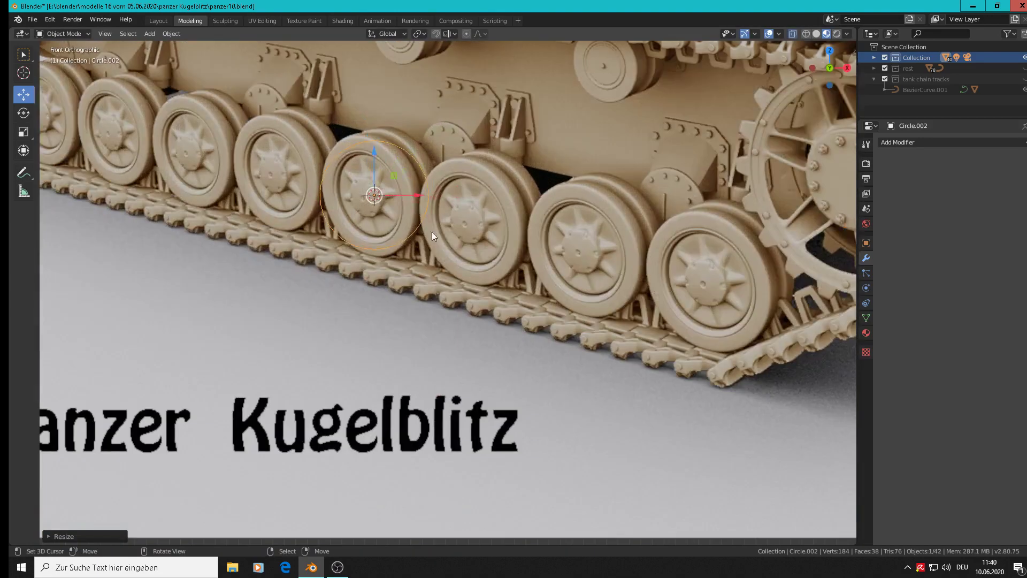
key(s)
click(464, 247)
Step: Move the circle along X off its reference wheel, toward the next road wheel nearer the drive sprocket
scroll(465, 240, down, 3)
shift+middle_drag(467, 237, 577, 288)
drag(579, 287, 640, 339)
scroll(640, 340, up, 2)
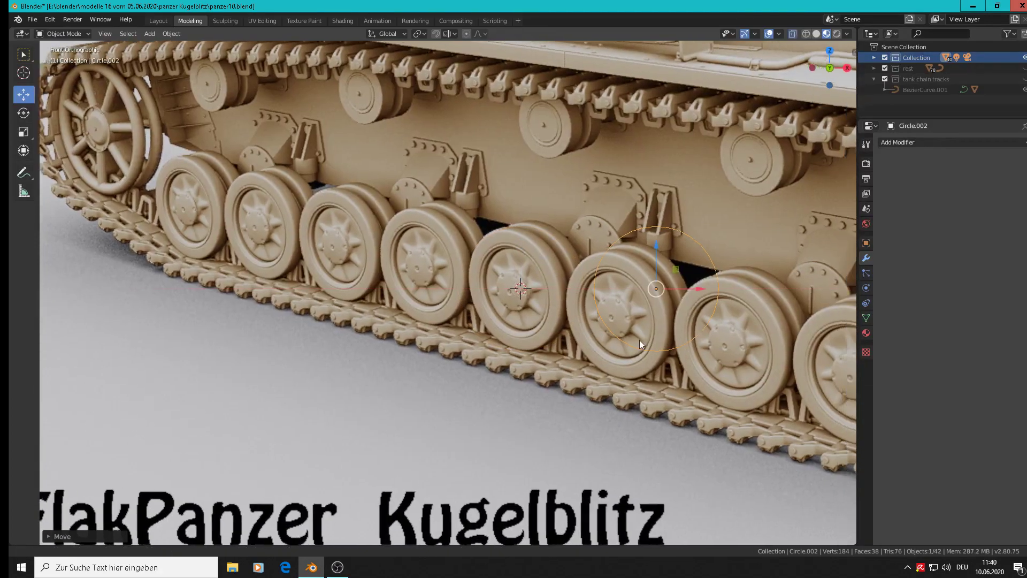
scroll(640, 339, down, 1)
shift+middle_drag(640, 339, 458, 294)
scroll(463, 284, up, 2)
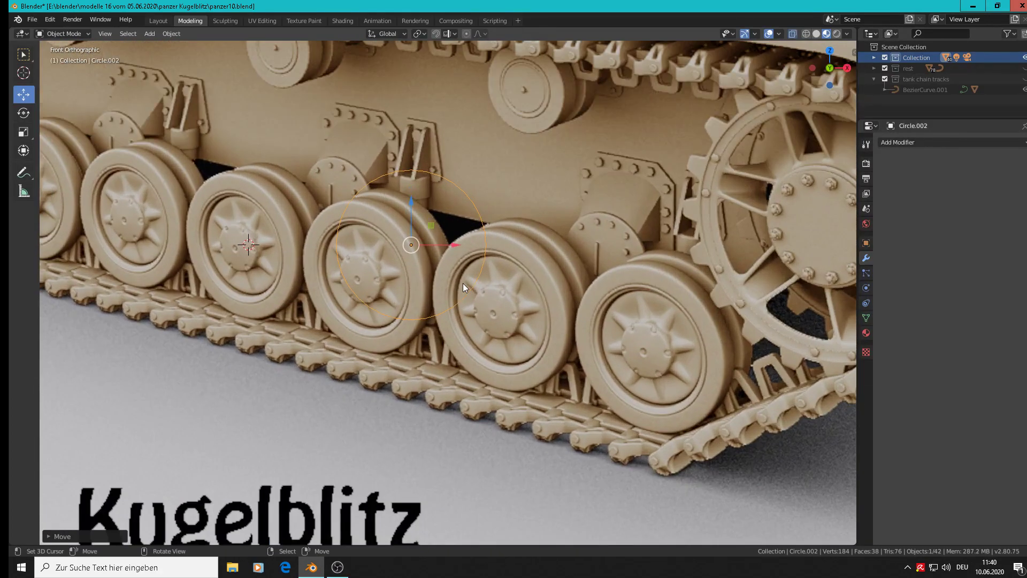
Step: Extrude the circle's edge loop inward at a scale of about 0.76 to form a flat tire ring
key(Tab)
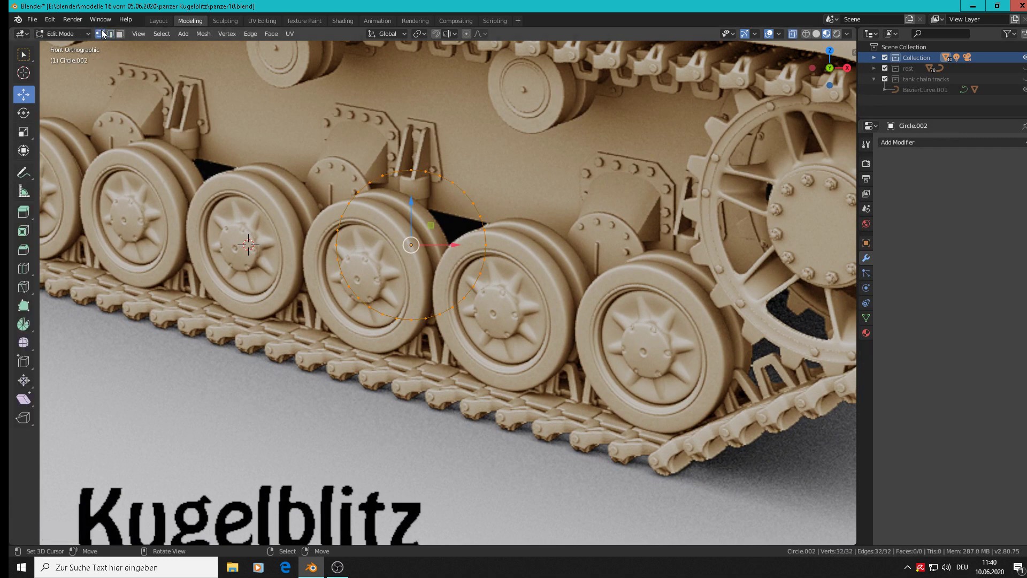
key(e)
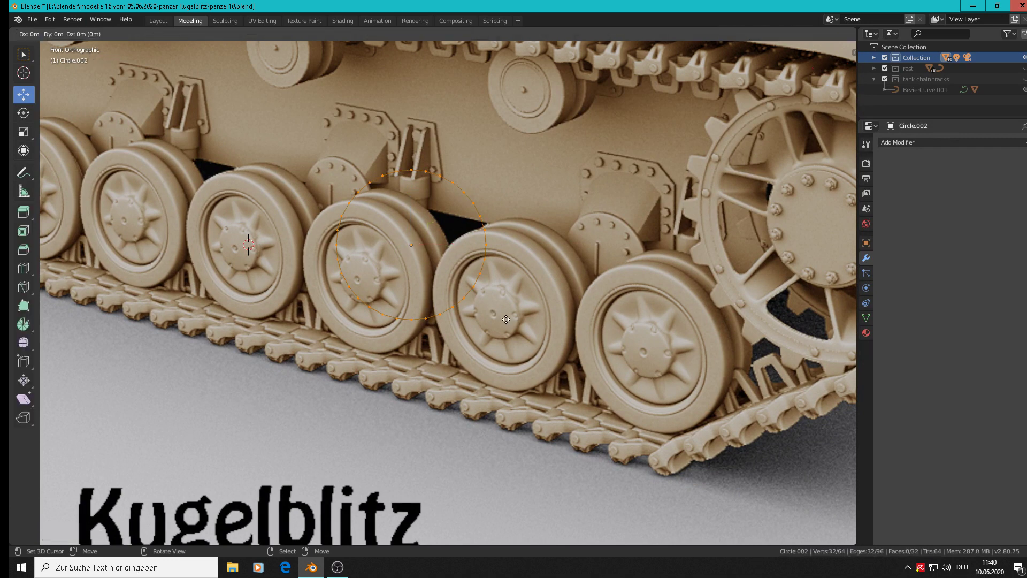
key(s)
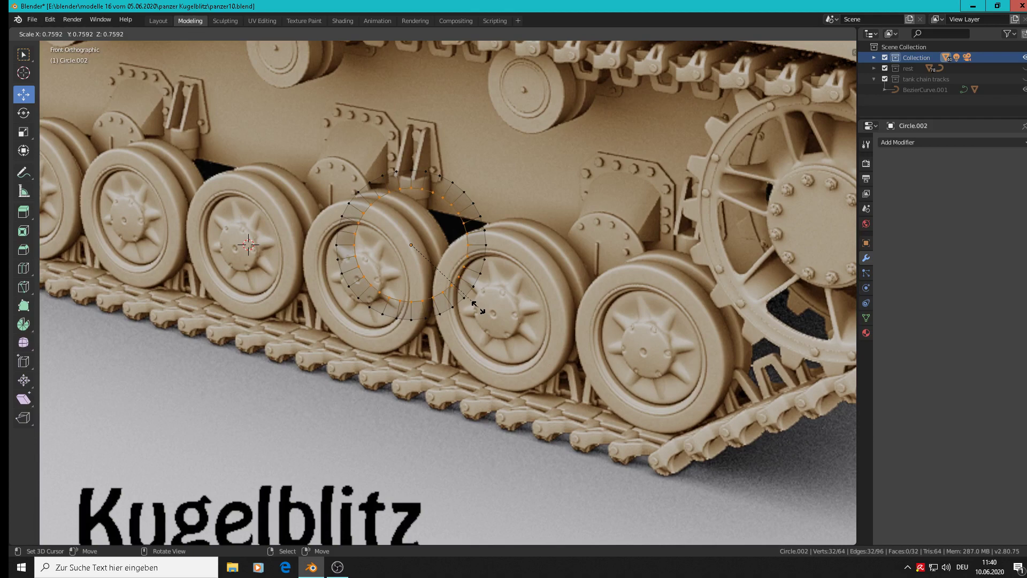
click(478, 308)
Step: Move the whole ring along Y so it stands clear in front of the reference image
middle_drag(477, 308, 424, 250)
scroll(424, 250, up, 3)
scroll(424, 249, down, 3)
key(Tab)
key(g)
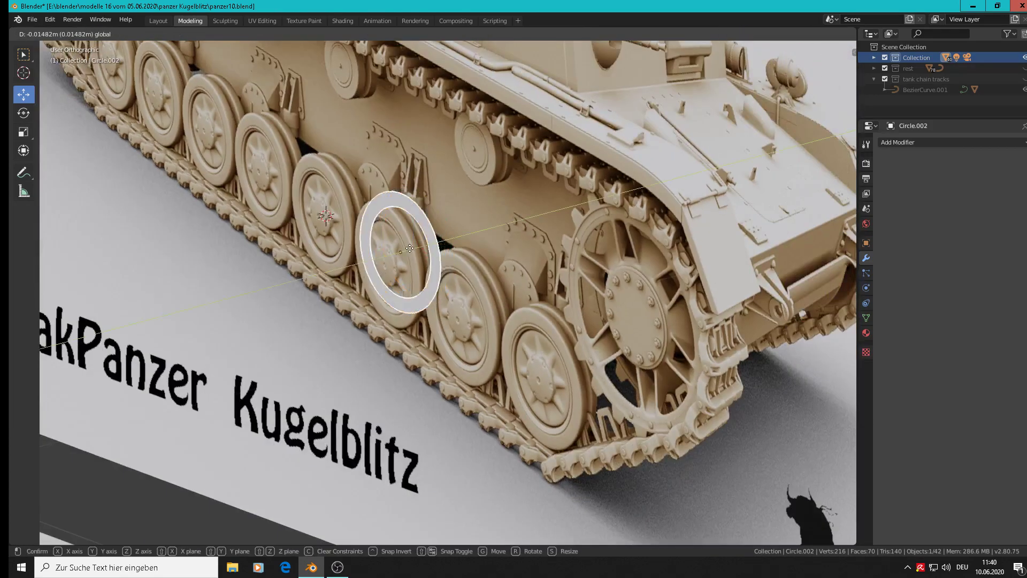
click(252, 277)
Step: Extrude the ring's inner edge loop a short way back along Y to form the rim's first inner wall
scroll(252, 277, up, 3)
key(Tab)
shift+middle_drag(253, 277, 361, 371)
scroll(385, 268, up, 2)
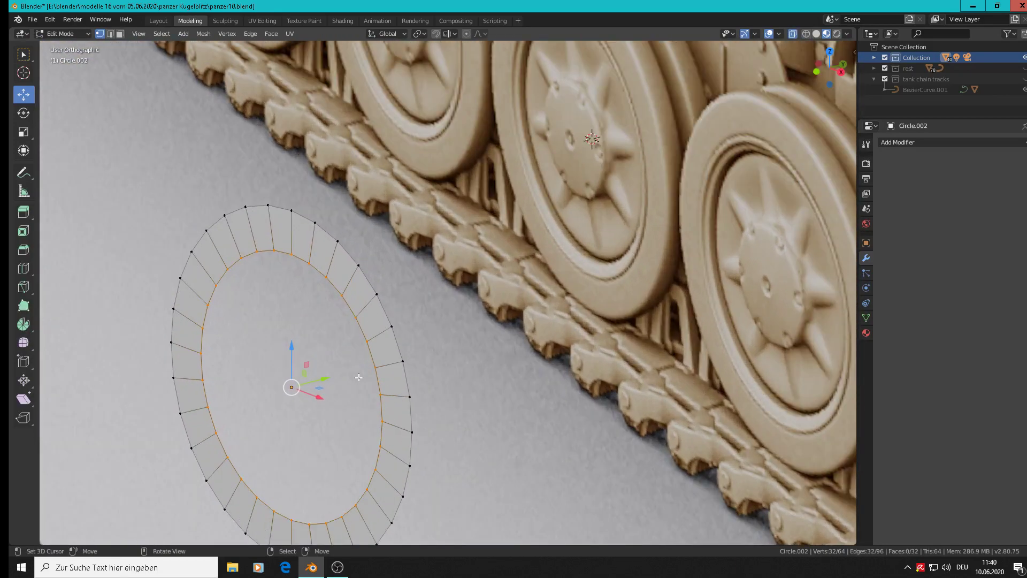
key(e)
right_click(355, 379)
drag(321, 378, 334, 373)
Step: Extrude the rim's inner edge into a slightly smaller loop and extrude that loop forward along Y
key(e)
right_click(385, 413)
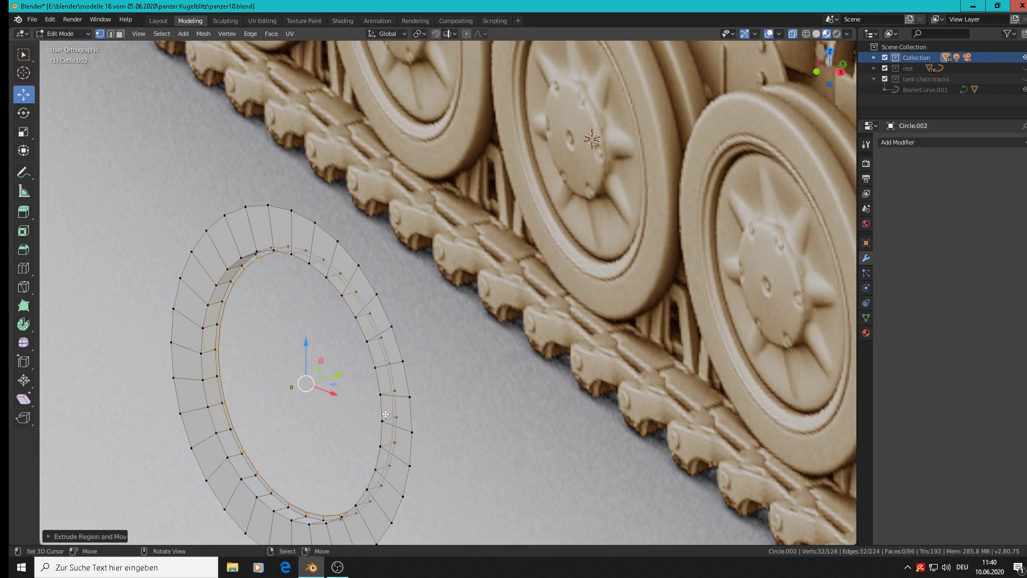
key(e)
right_click(355, 373)
drag(347, 372, 337, 373)
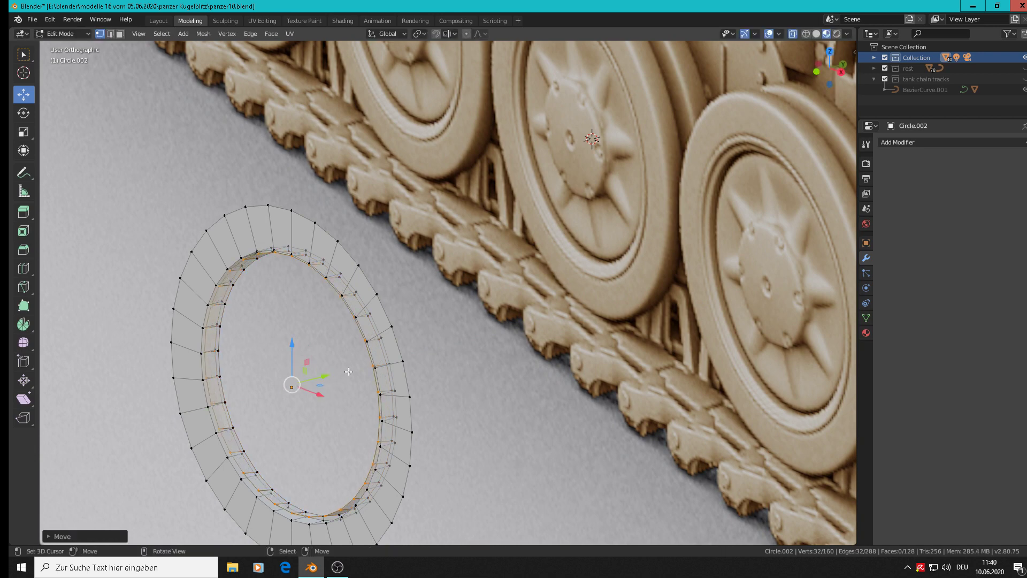
Step: Extrude the raised inner edge inward at a scale of about 0.94, and extrude it slightly back along Y
middle_drag(348, 371, 349, 371)
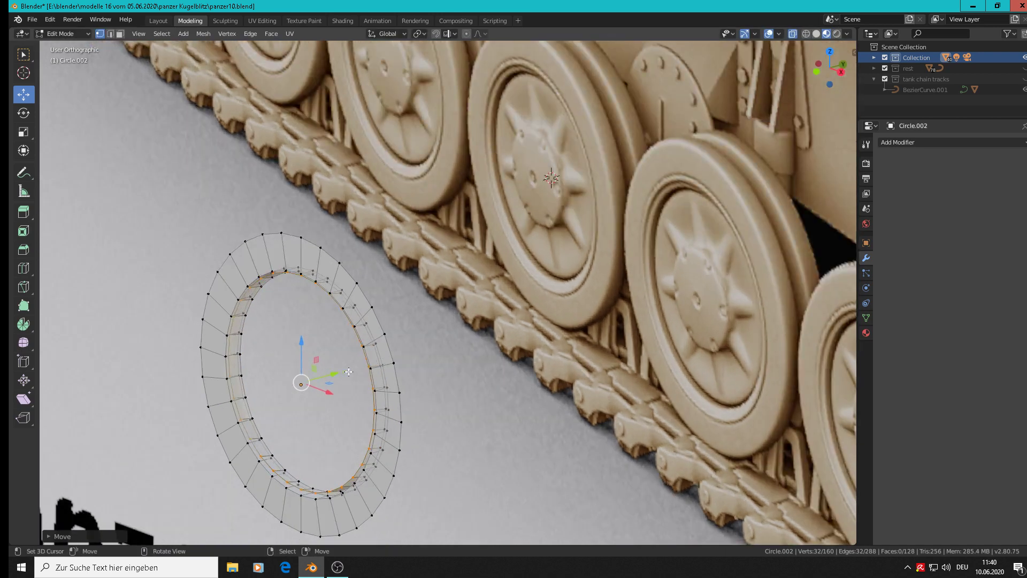
key(e)
key(s)
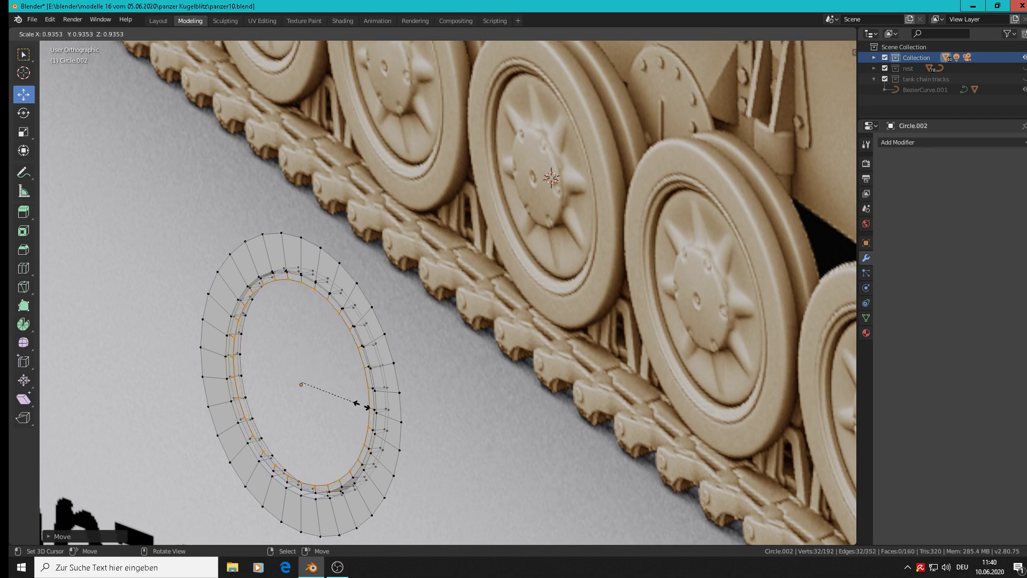
click(362, 405)
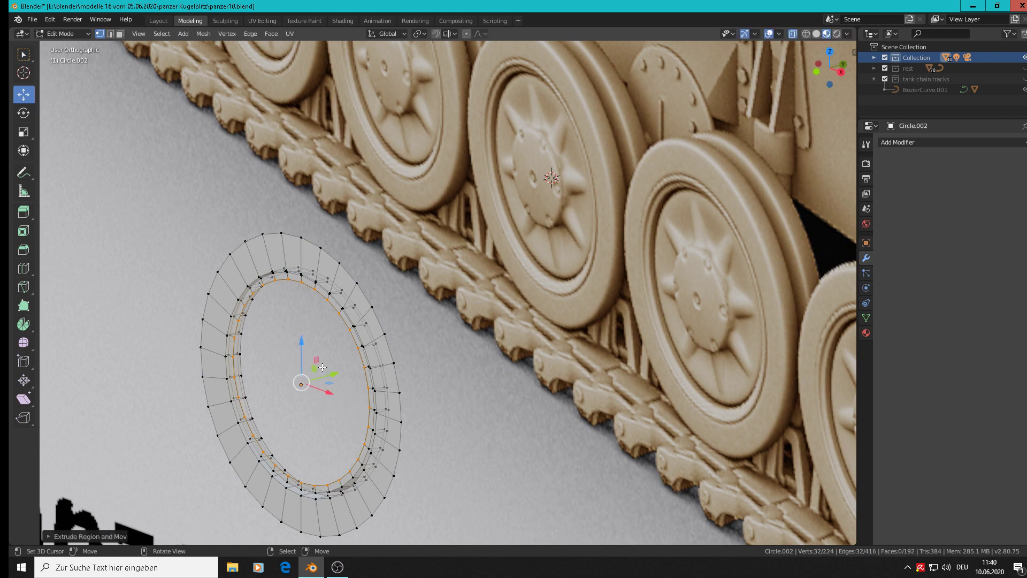
key(e)
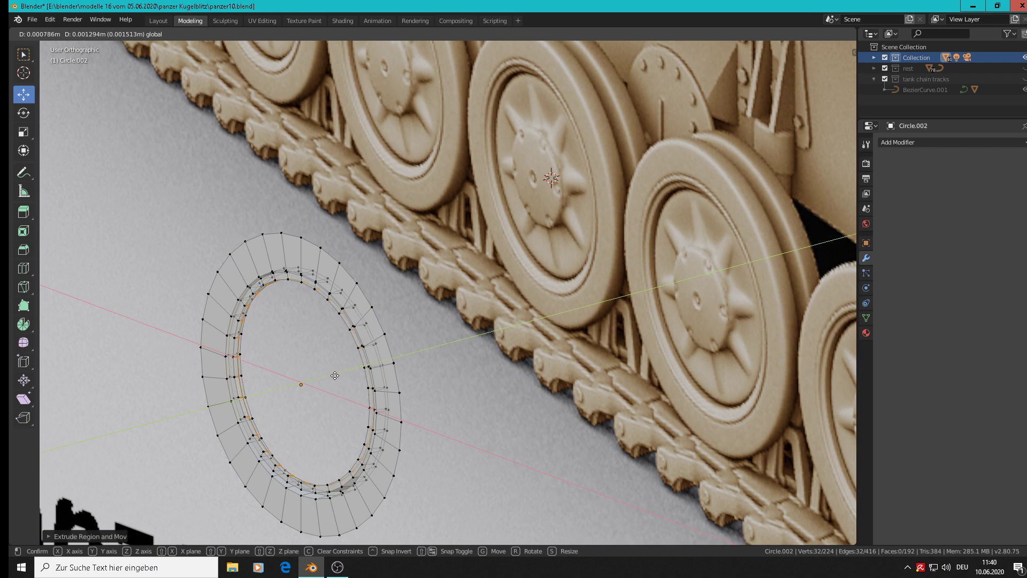
click(335, 376)
Step: Add another rim step by extruding the inner edge loop to a smaller radius and extruding it back along Y
key(e)
key(s)
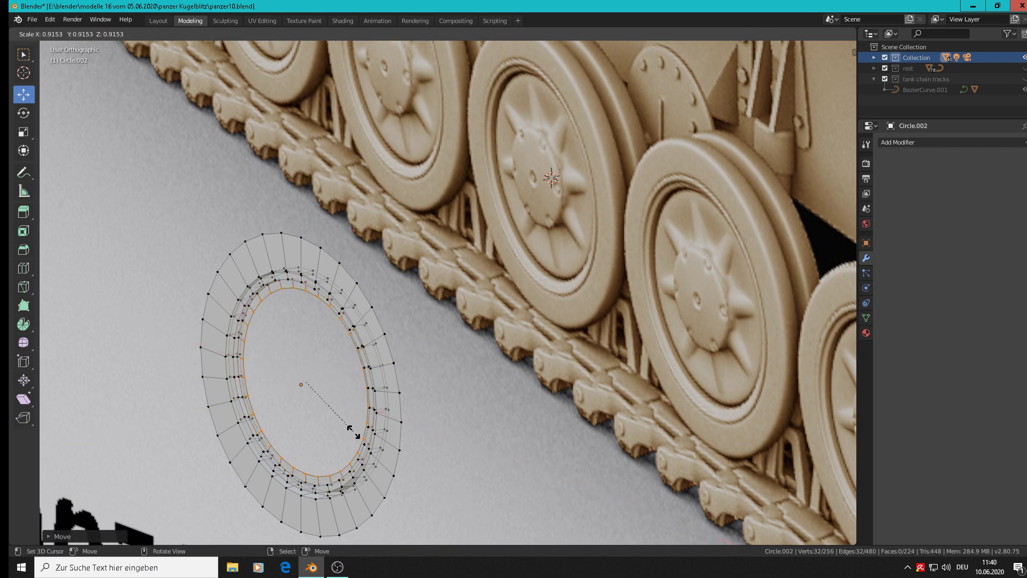
click(355, 432)
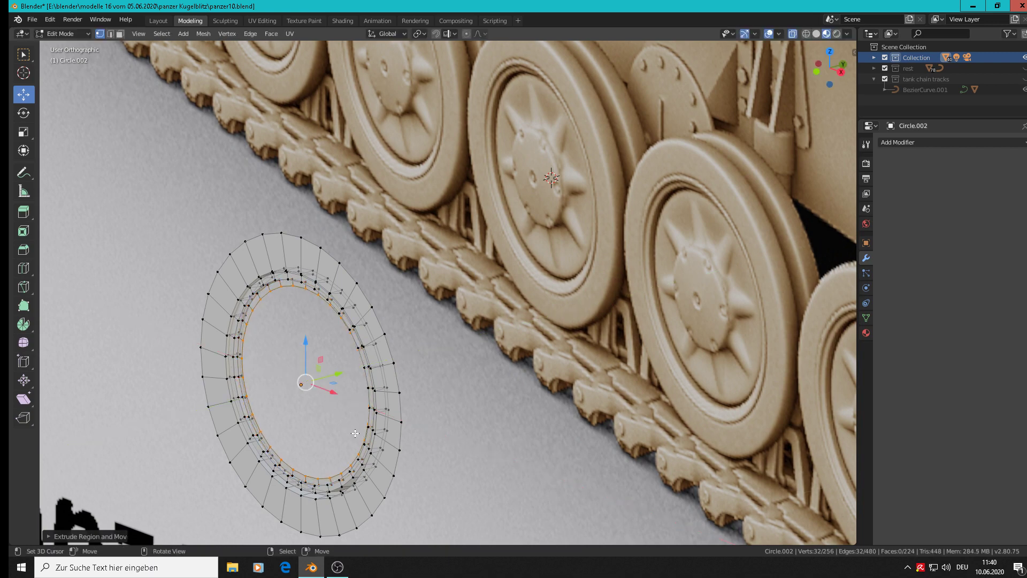
key(e)
right_click(329, 405)
drag(335, 377, 343, 376)
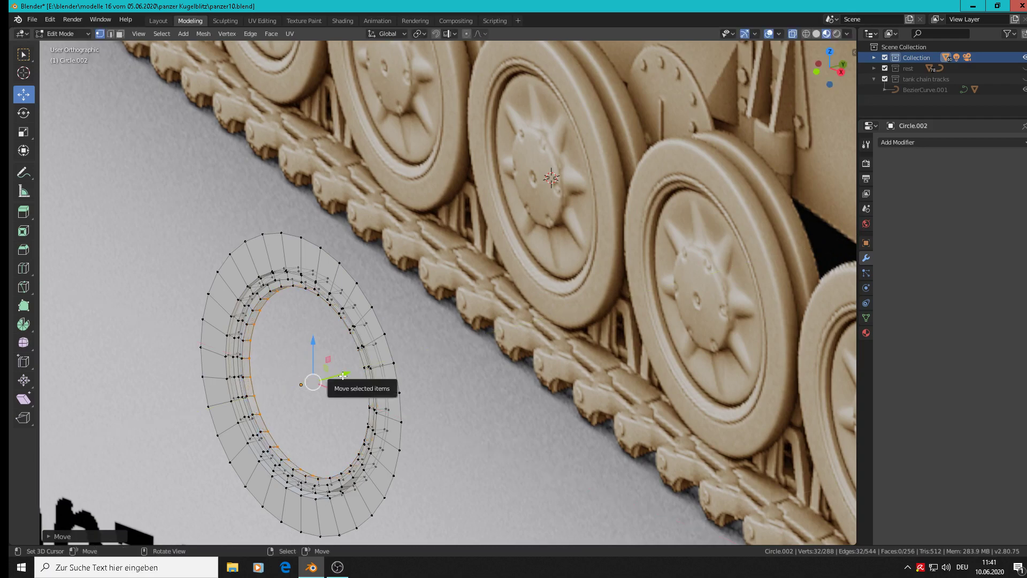
Step: Extrude the recessed innermost edge loop inward and scale it down slightly to form a narrow ledge
key(e)
key(s)
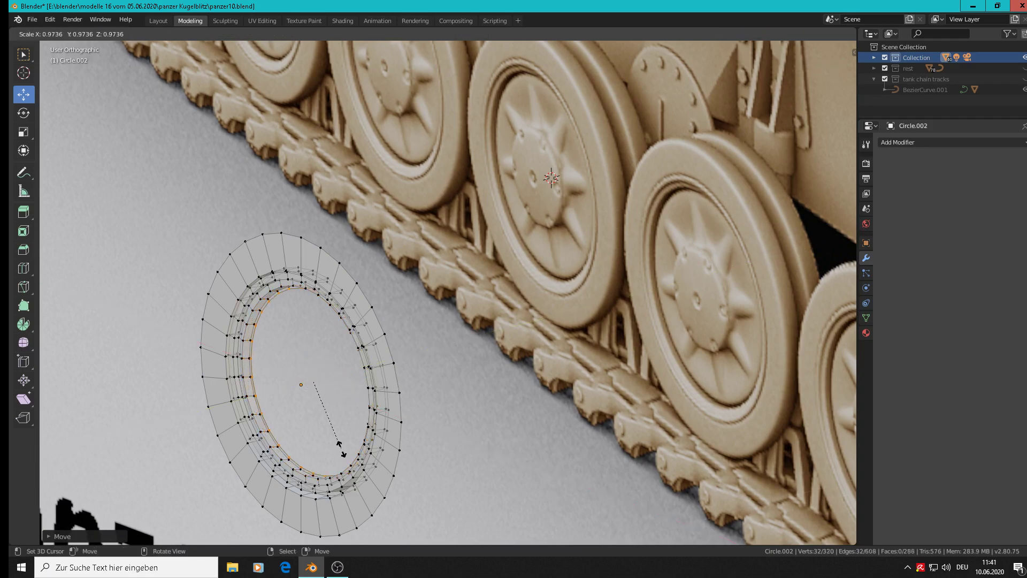
click(342, 448)
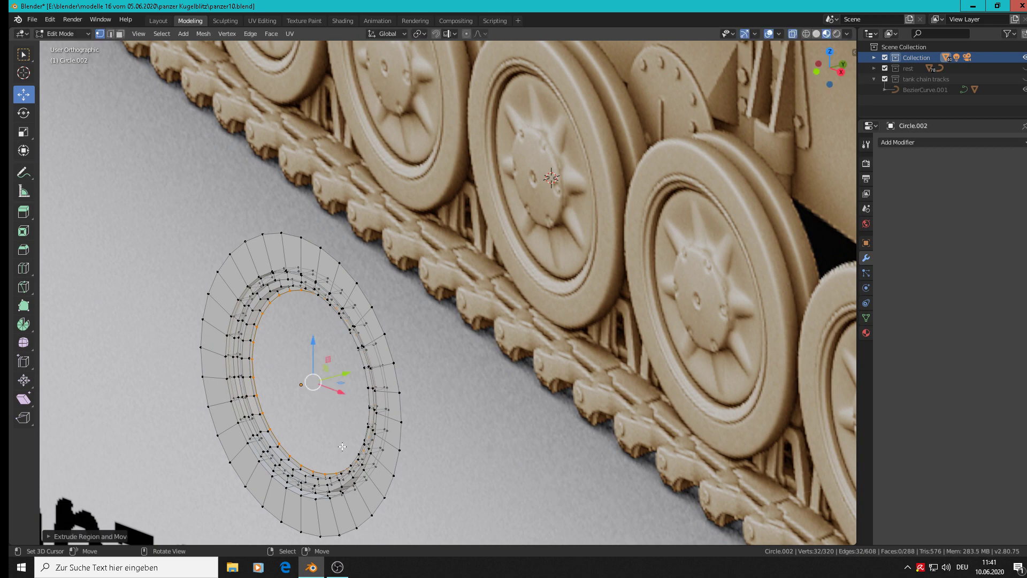
key(e)
key(s)
click(342, 445)
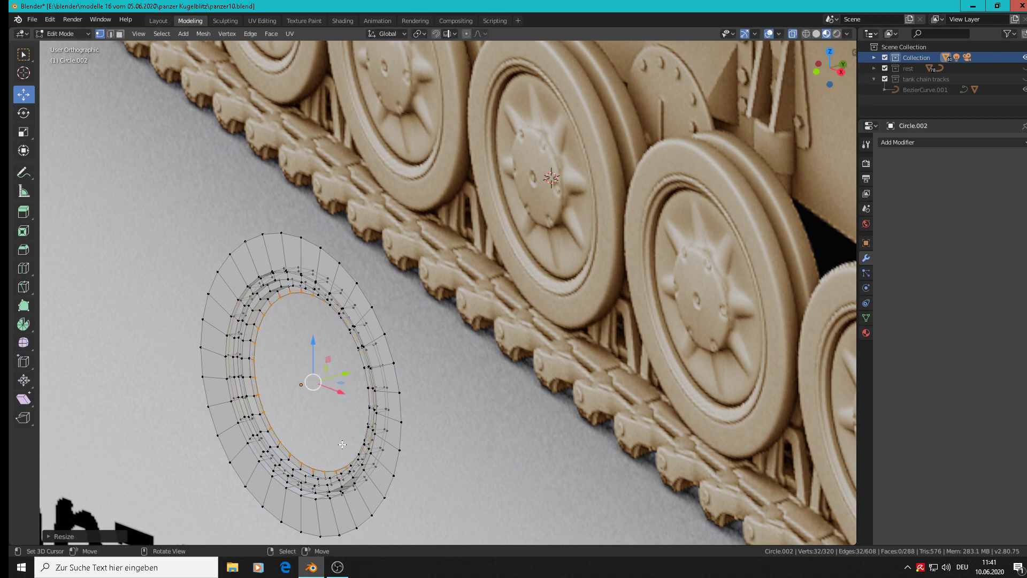
Step: Extrude the innermost loop forward along Y, fill it with a face, and adjust that face's depth
key(g)
key(y)
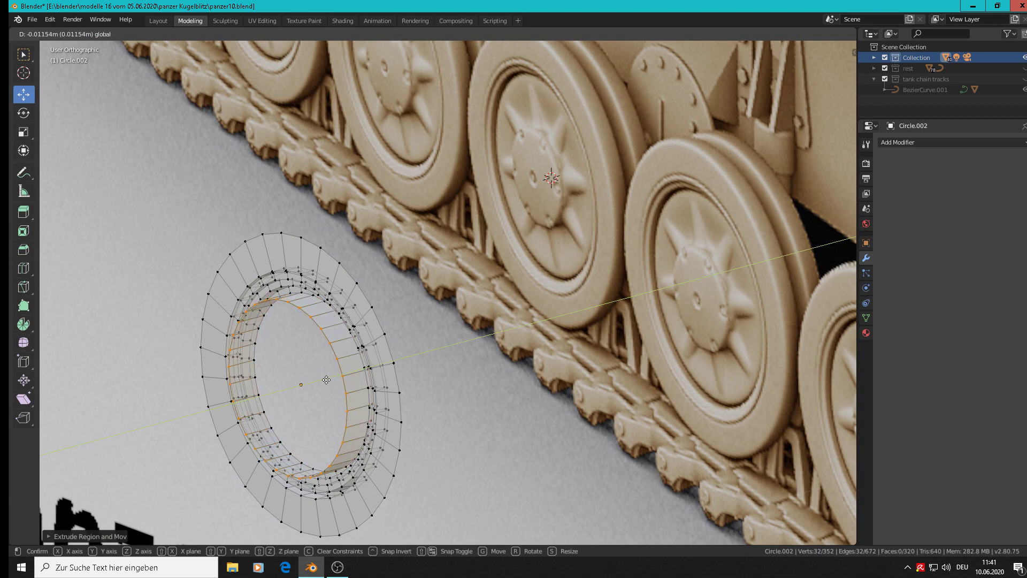
click(356, 399)
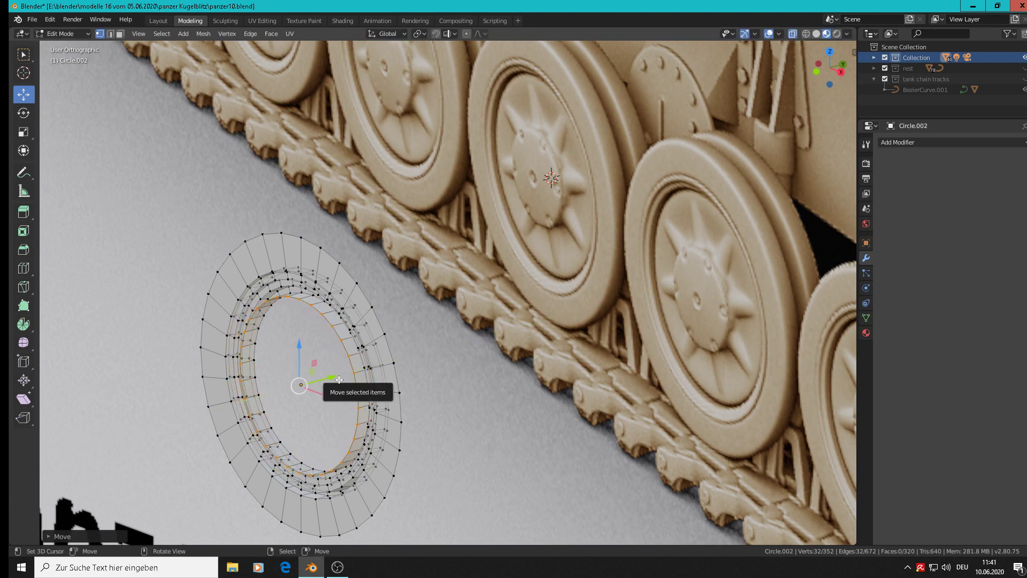
key(f)
drag(339, 379, 335, 376)
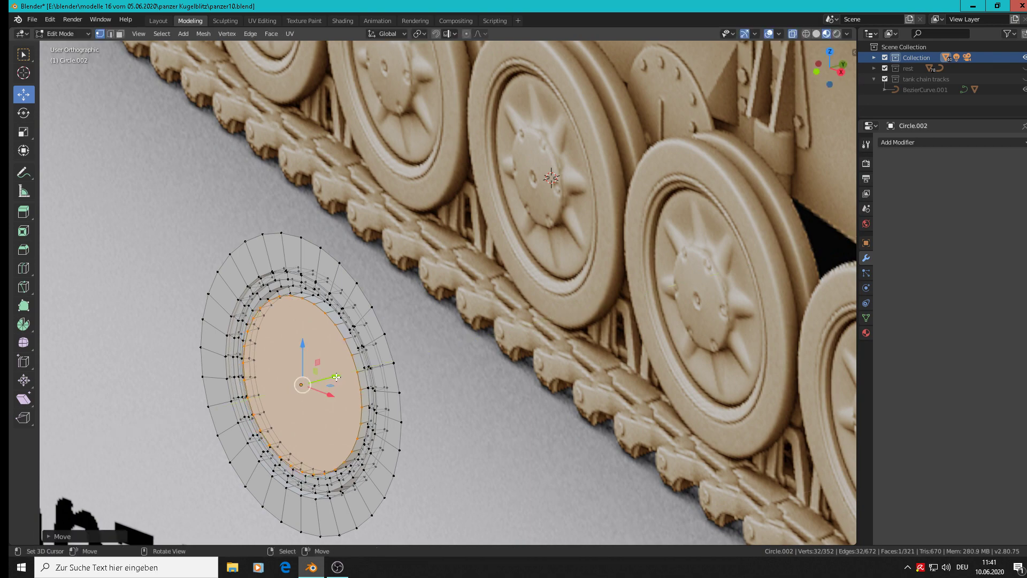
Step: Extrude the wheel's outer edge loop back along Y to give the tire thickness, and fill the back with a face
scroll(336, 377, down, 2)
alt+click(343, 305)
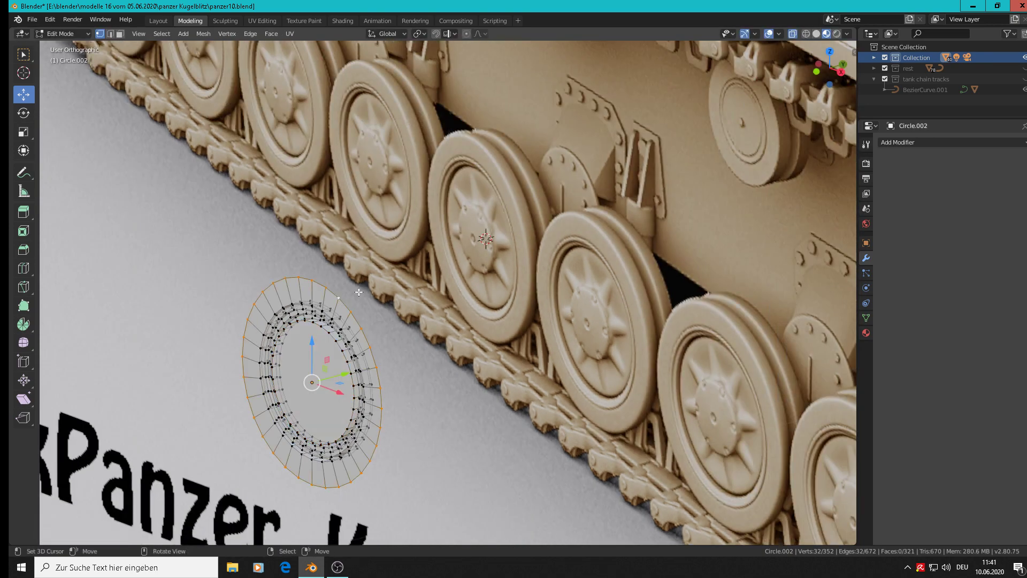
key(e)
right_click(352, 363)
drag(343, 375, 358, 373)
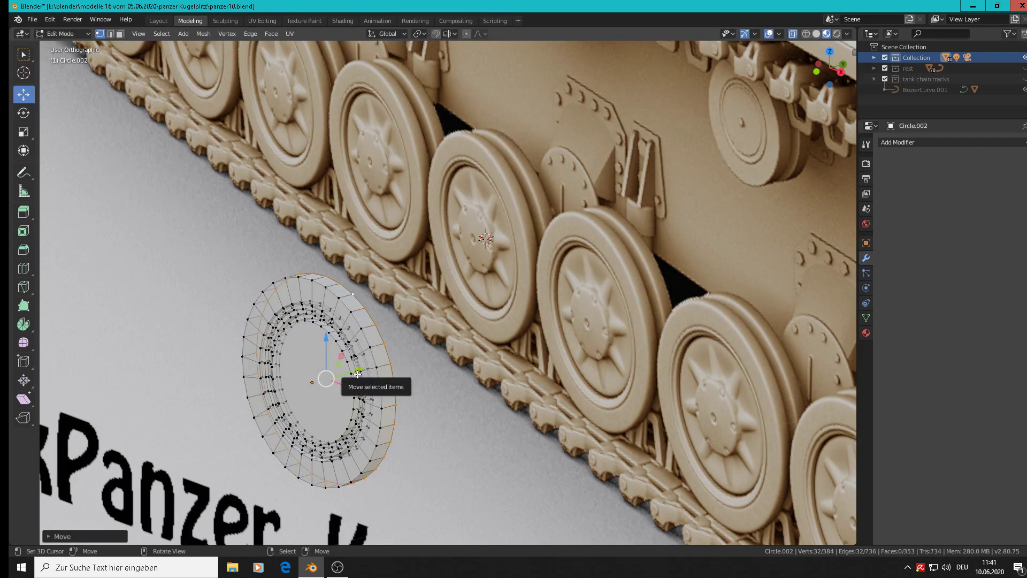
key(f)
key(Tab)
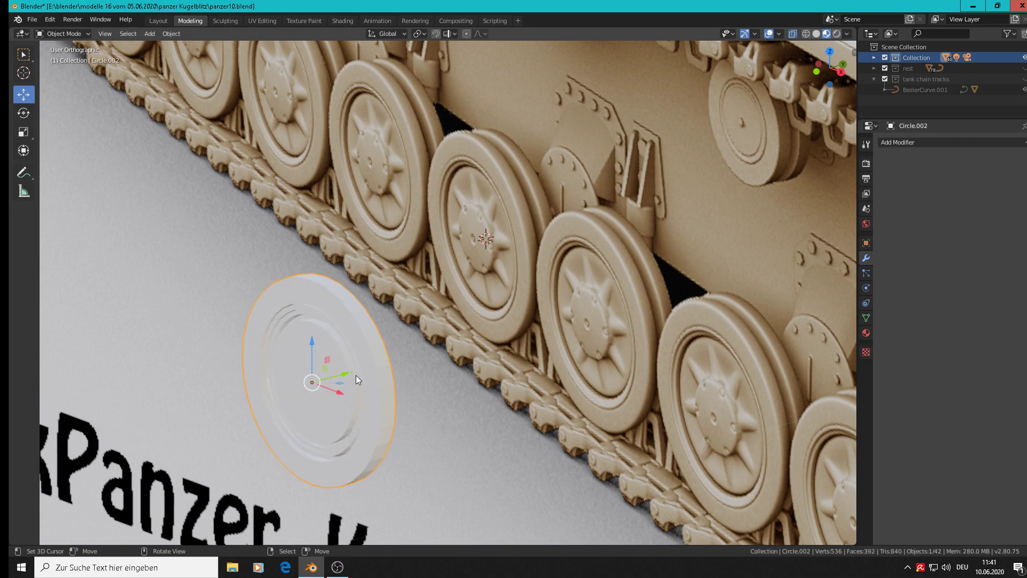
Step: Bevel the tire's outer front edge loop with a single segment about 0.013 m wide
middle_drag(355, 374, 341, 351)
scroll(318, 287, up, 5)
scroll(380, 326, down, 4)
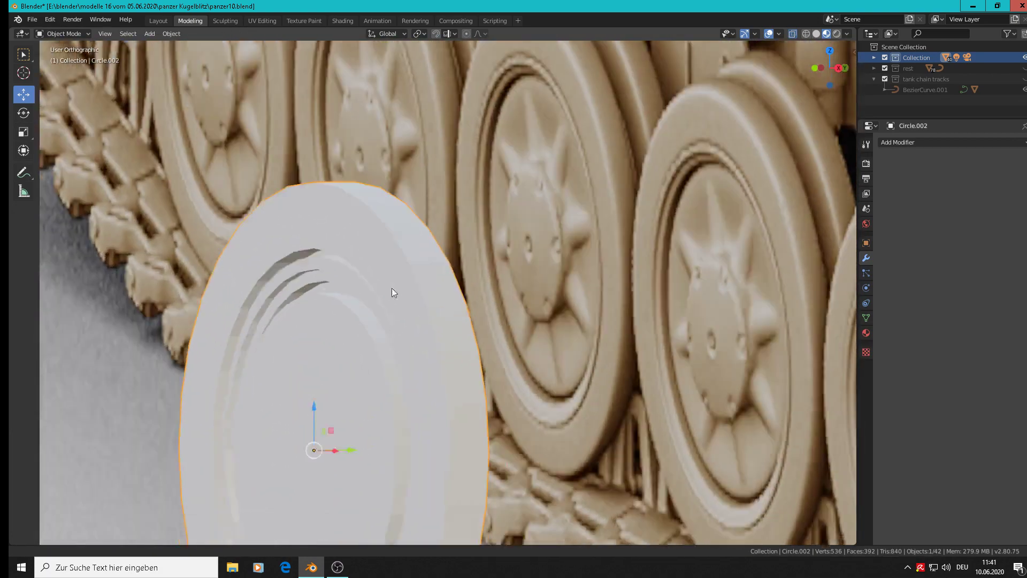
middle_drag(392, 287, 370, 203)
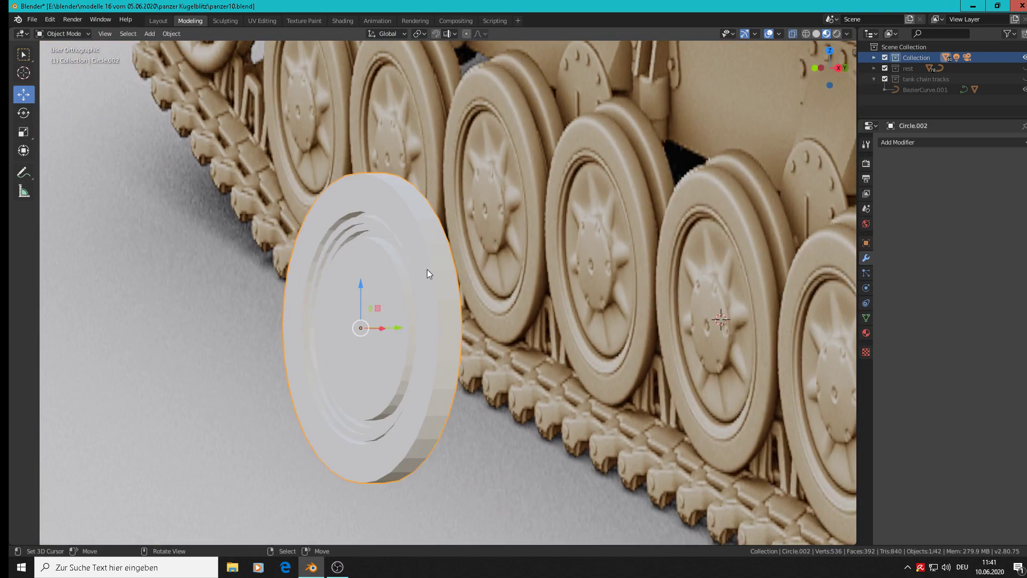
key(Tab)
scroll(397, 161, up, 5)
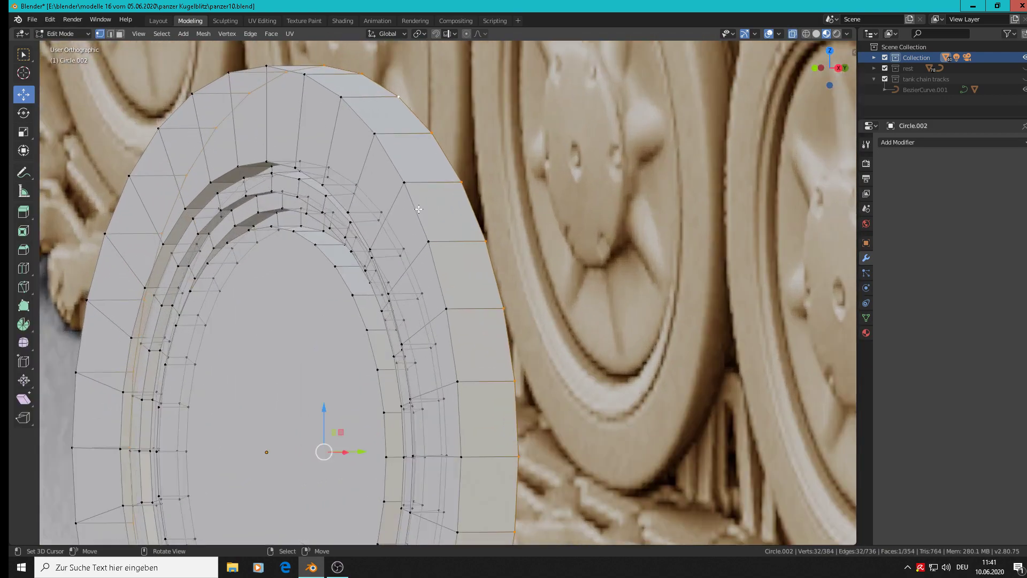
alt+click(397, 161)
scroll(477, 327, down, 1)
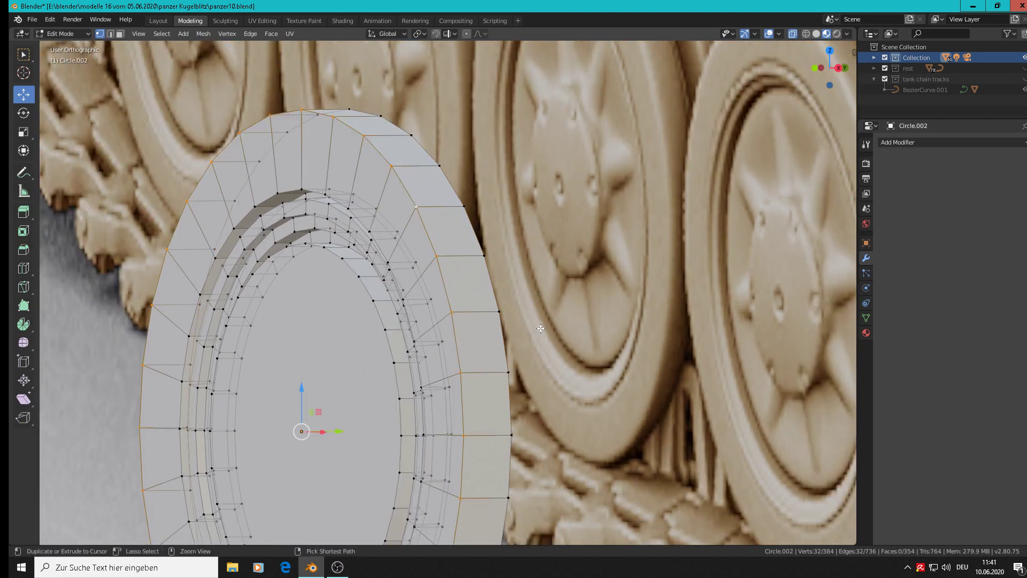
key(ctrl+b)
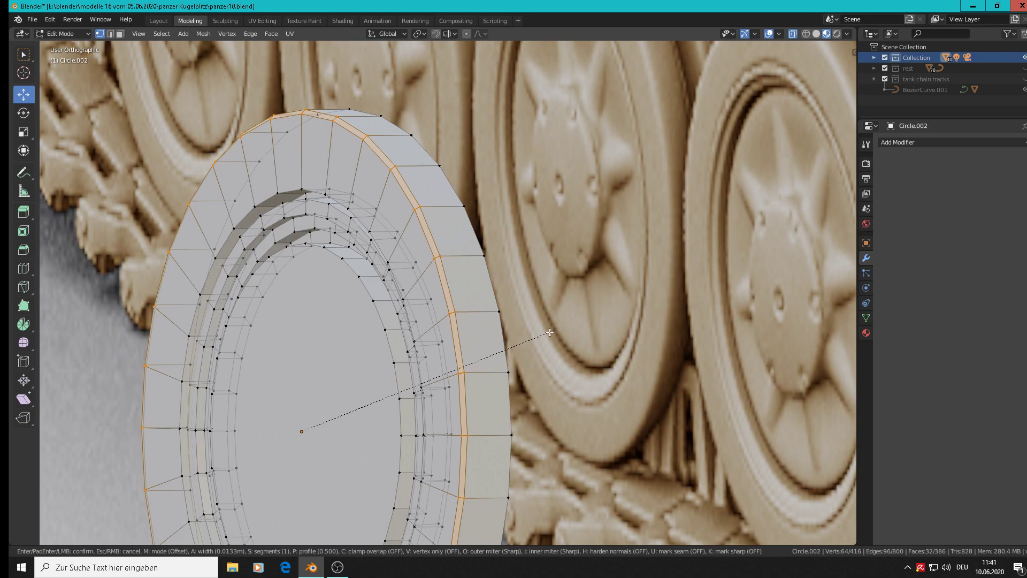
click(550, 333)
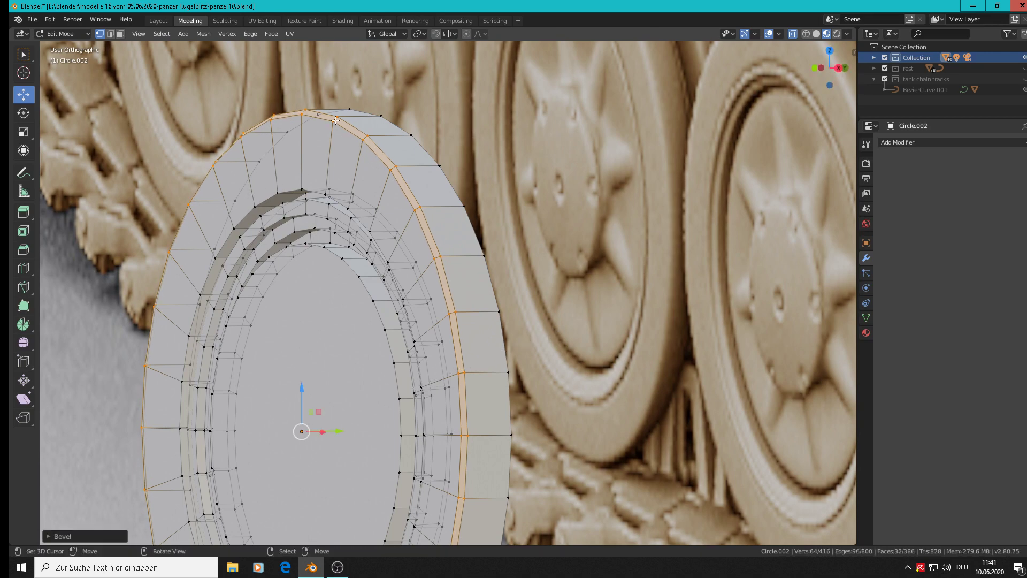
Step: Bevel the tire's inner front edge loop, around the rim recess, about 0.015 m wide
scroll(325, 198, up, 2)
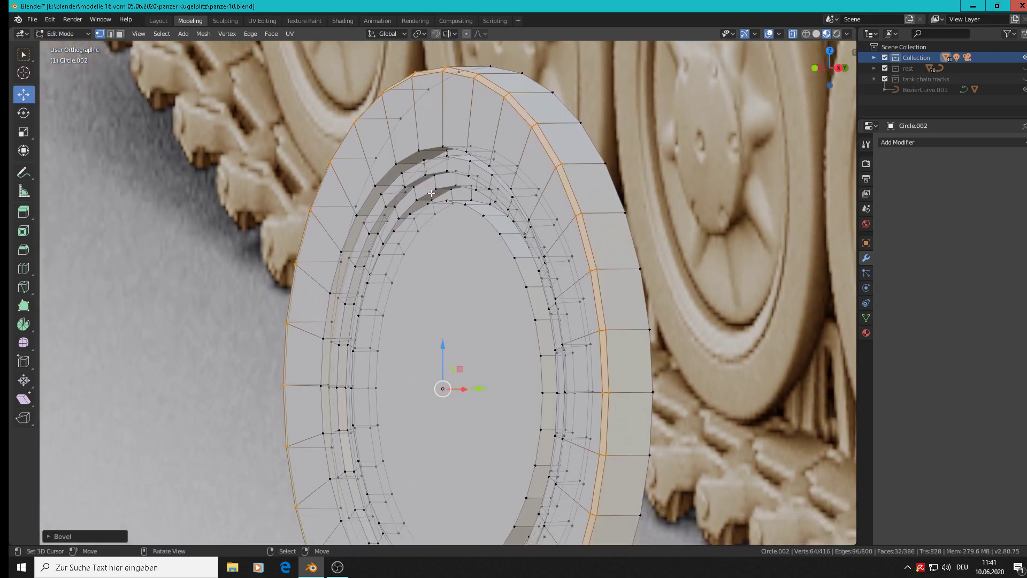
alt+click(374, 162)
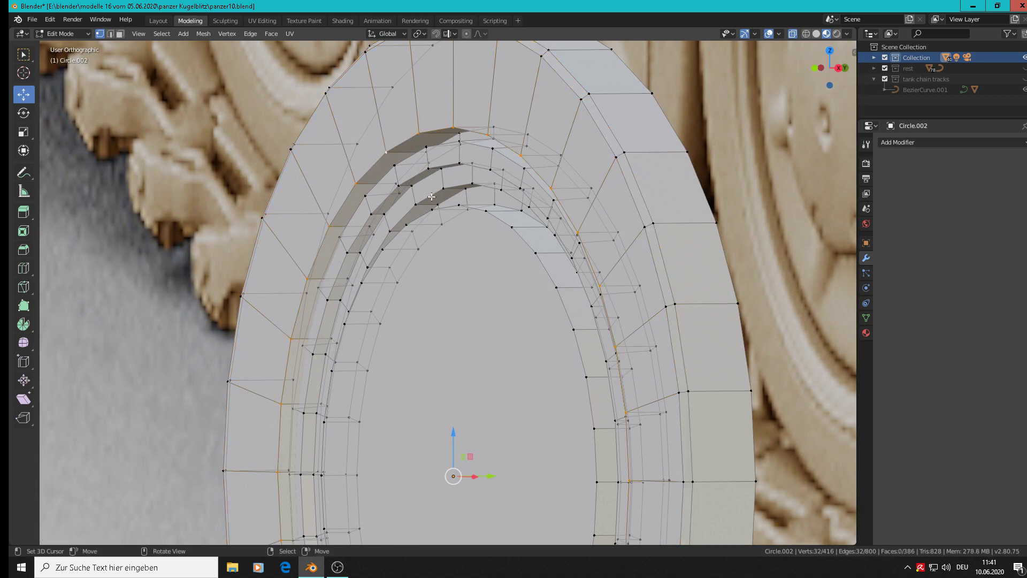
key(ctrl+b)
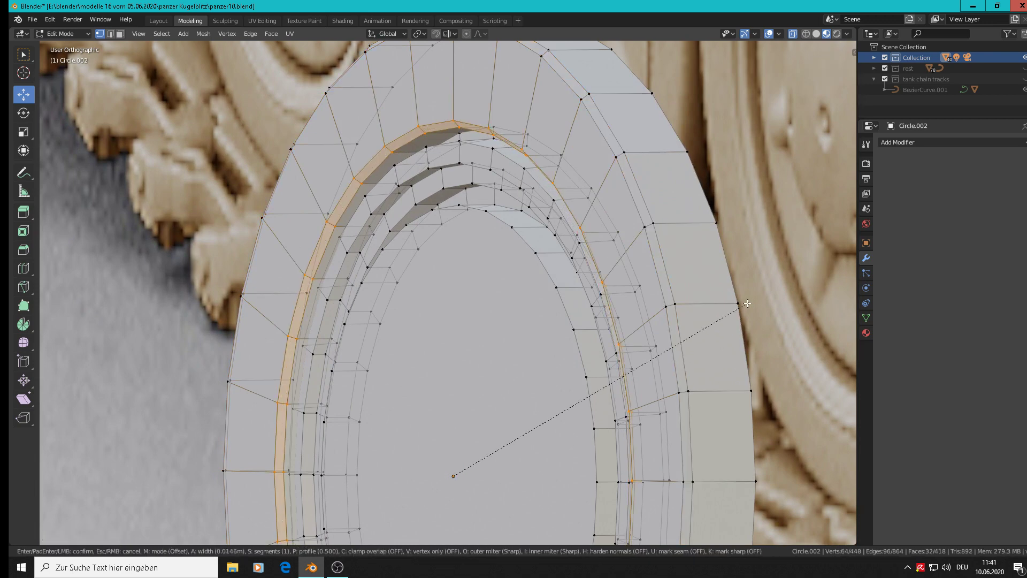
click(746, 304)
Step: Turn off X-ray display and bevel the inner edge loop of the first rim step about 0.005 m wide
middle_drag(357, 171, 744, 76)
click(795, 35)
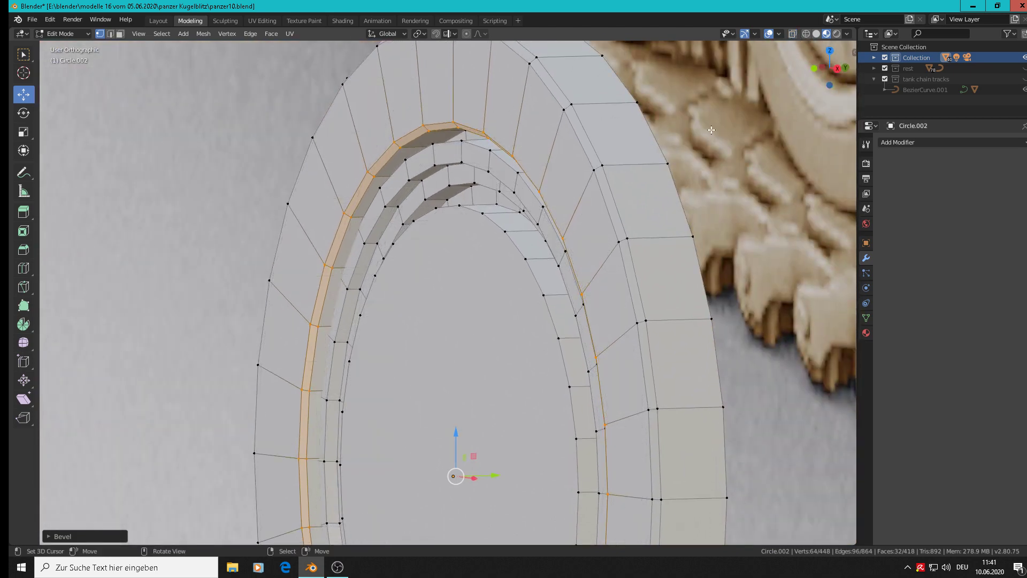
scroll(417, 220, up, 3)
alt+click(294, 215)
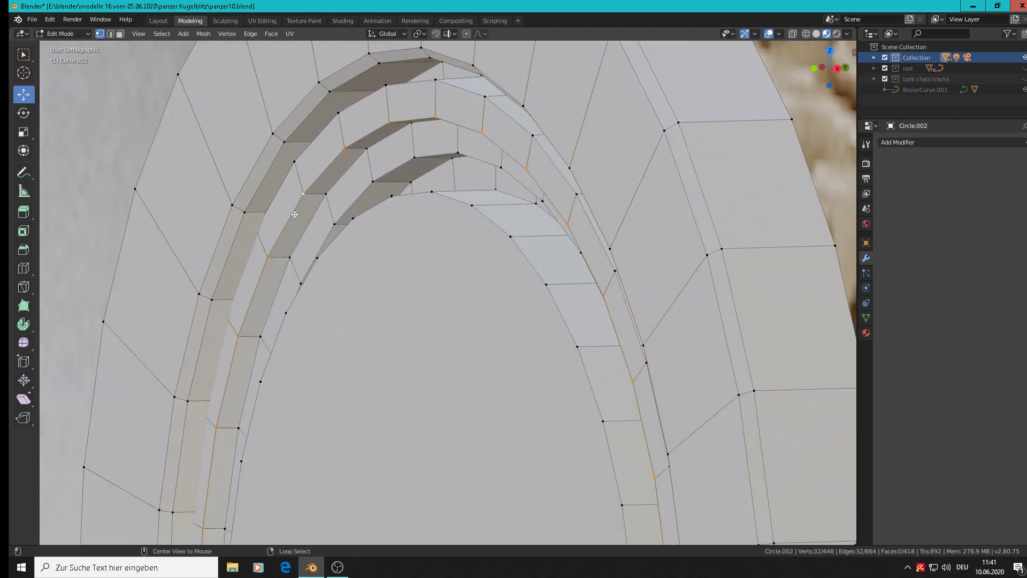
key(ctrl+b)
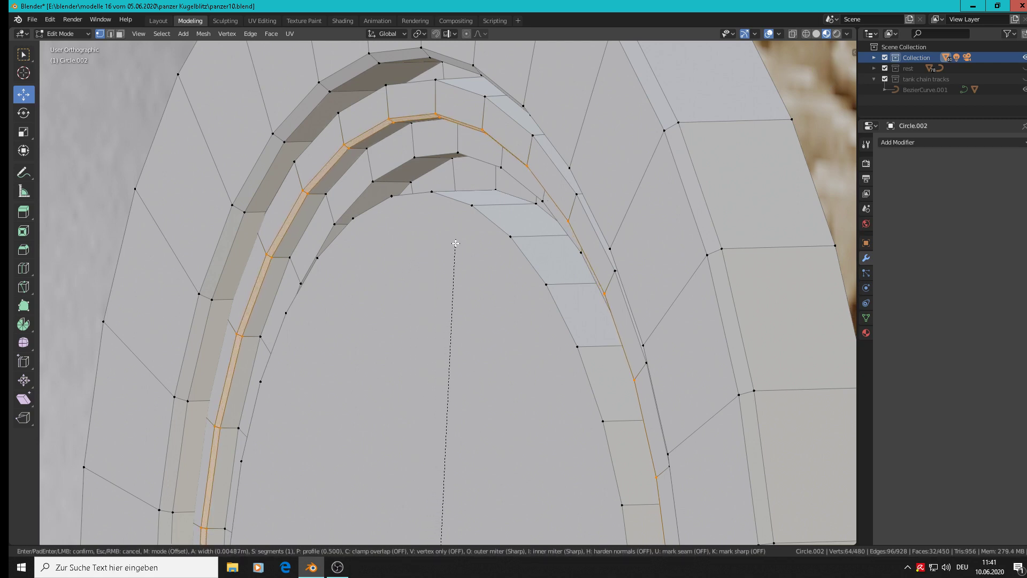
click(449, 245)
Step: Bevel the inner edge loop of the second rim step, plus the loop around the central disc about 0.01 m wide
alt+click(352, 206)
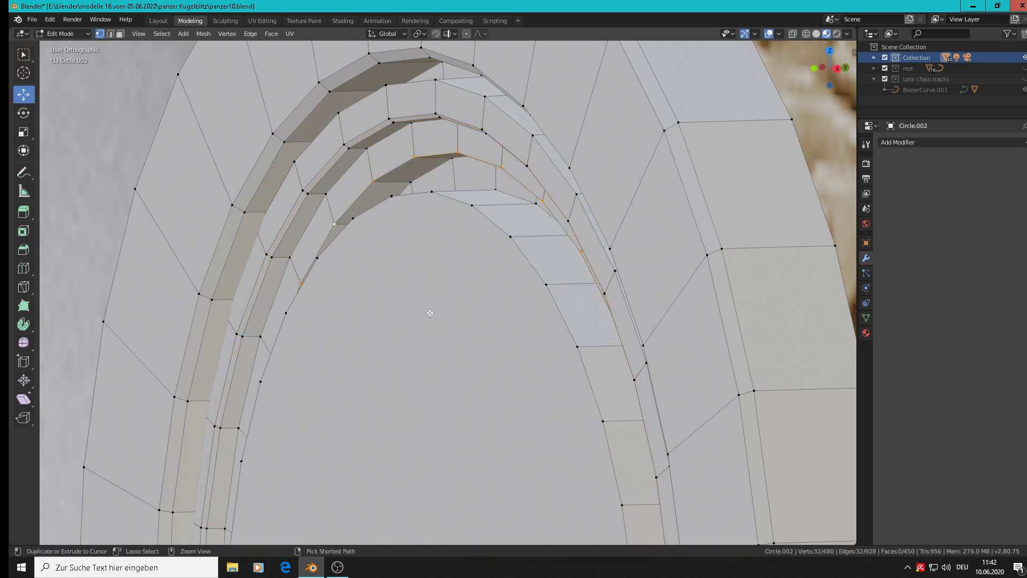
key(ctrl+b)
key(Escape)
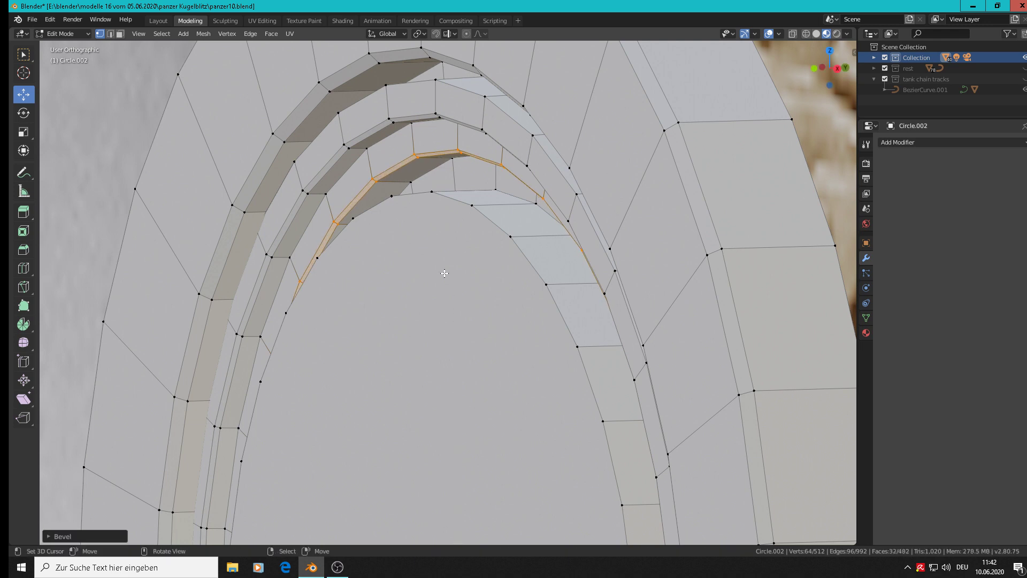
key(f)
key(ctrl+b)
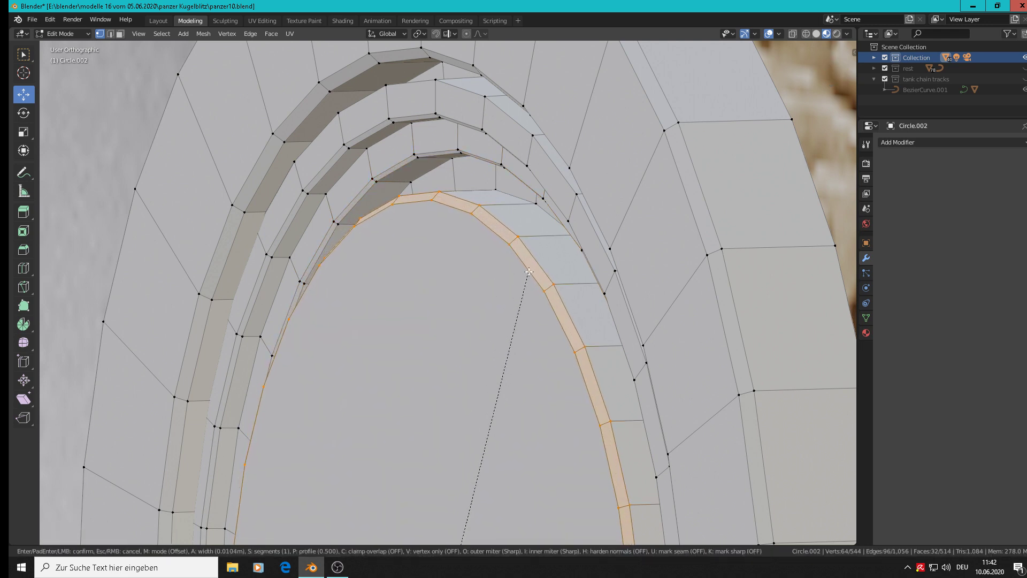
click(524, 271)
Step: Bevel the tire's outer back edge loop about 0.012 m wide
scroll(524, 271, down, 4)
middle_drag(524, 271, 541, 255)
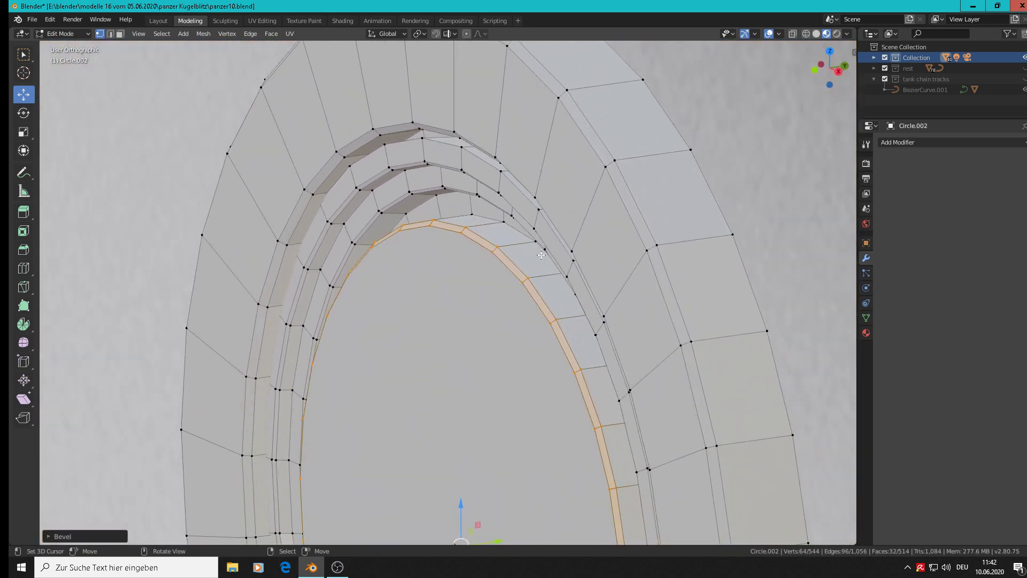
alt+click(683, 138)
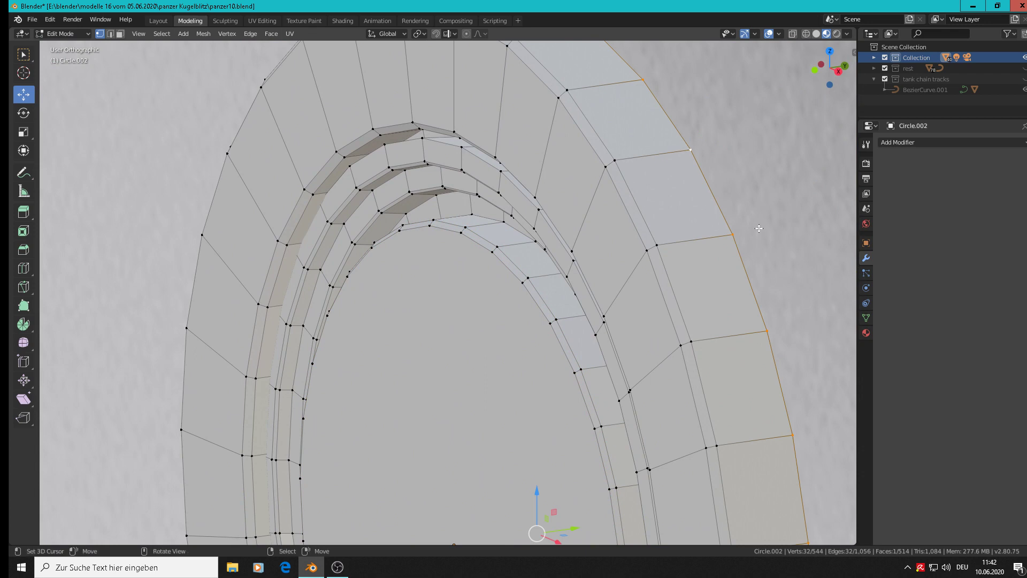
key(ctrl+b)
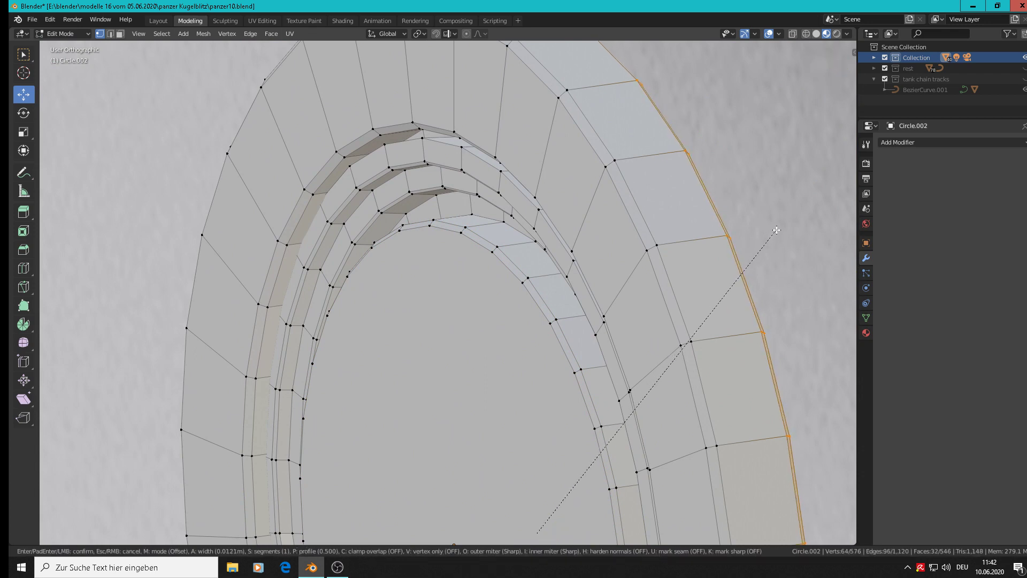
click(776, 230)
Step: Bevel the edge loop where the tire's recess wall meets the first rim step by a narrow amount
scroll(289, 304, up, 3)
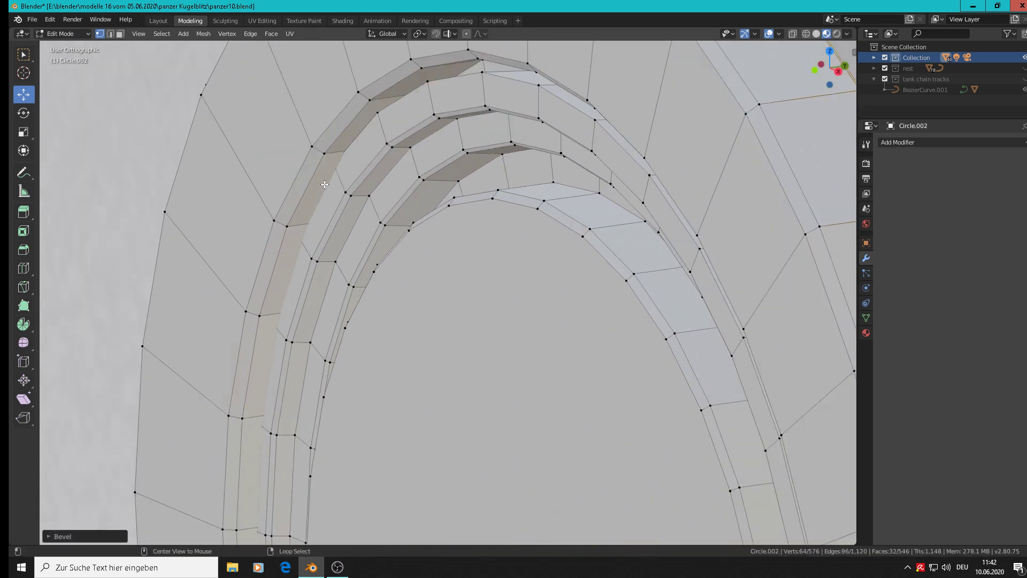
alt+click(366, 131)
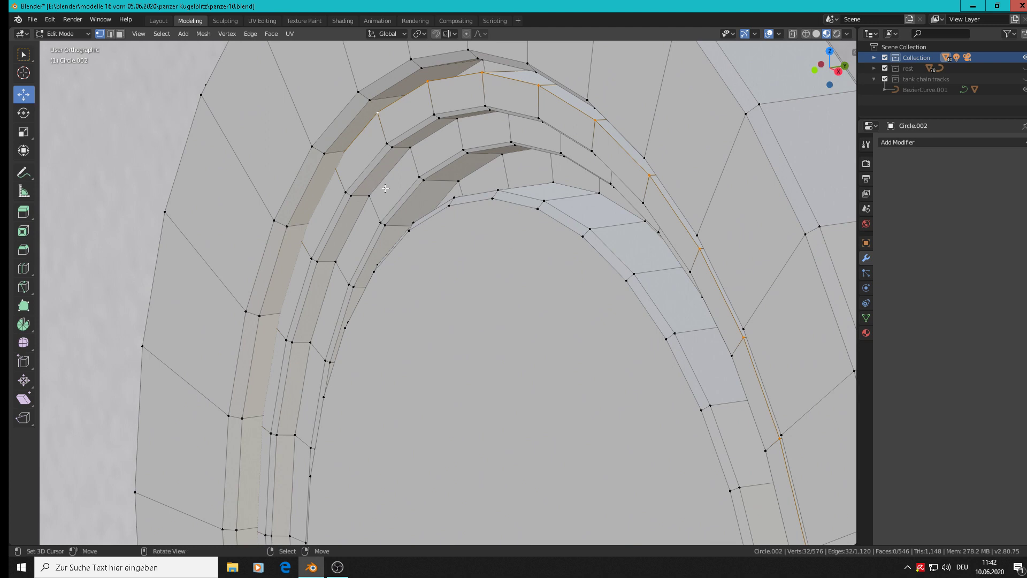
key(ctrl+b)
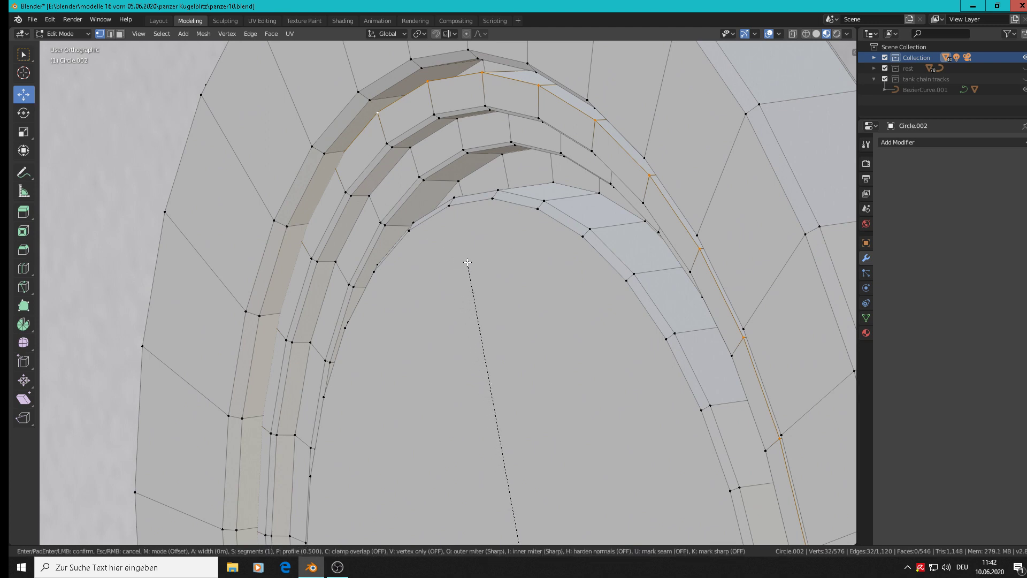
click(548, 235)
middle_drag(486, 228, 263, 222)
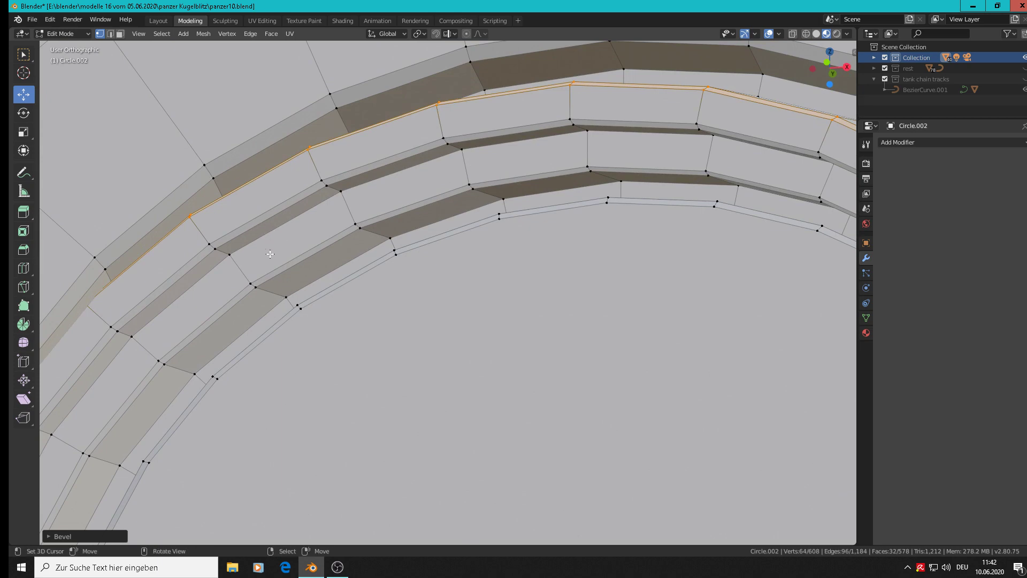
Step: Apply Shade Smooth to the whole wheel in Object Mode and inspect its front
key(Tab)
scroll(373, 312, down, 6)
middle_drag(373, 316, 340, 373)
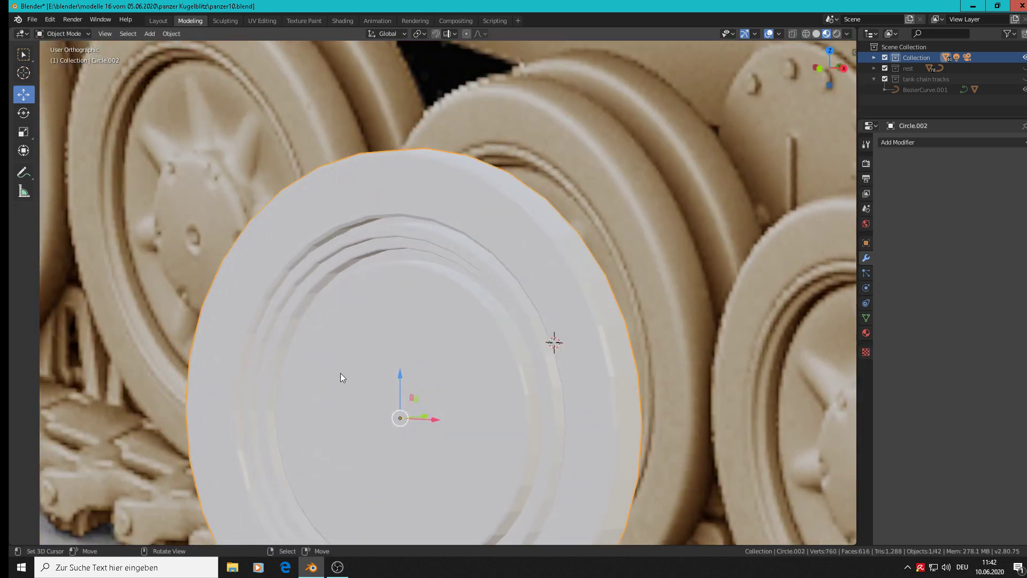
click(170, 35)
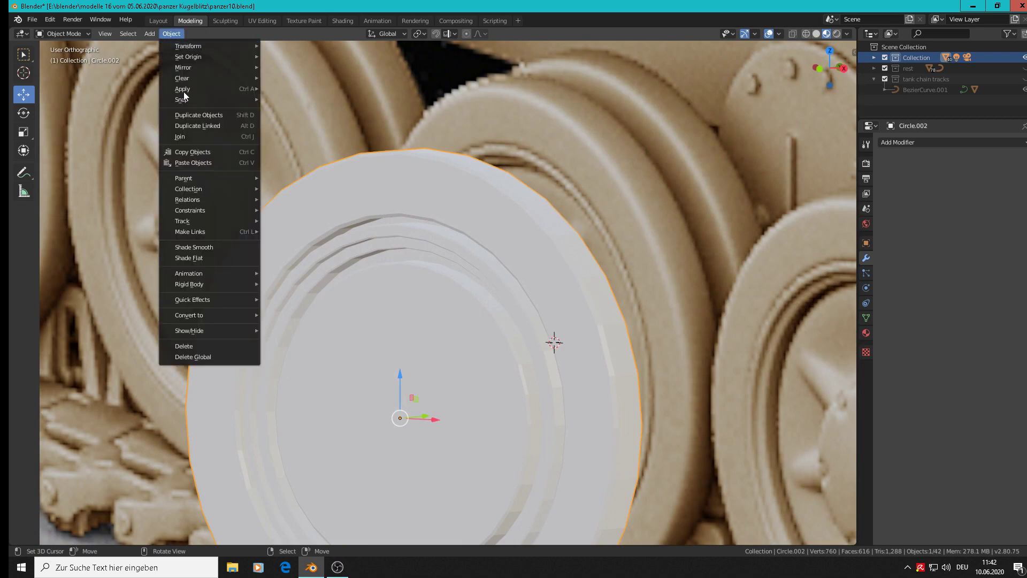
click(218, 249)
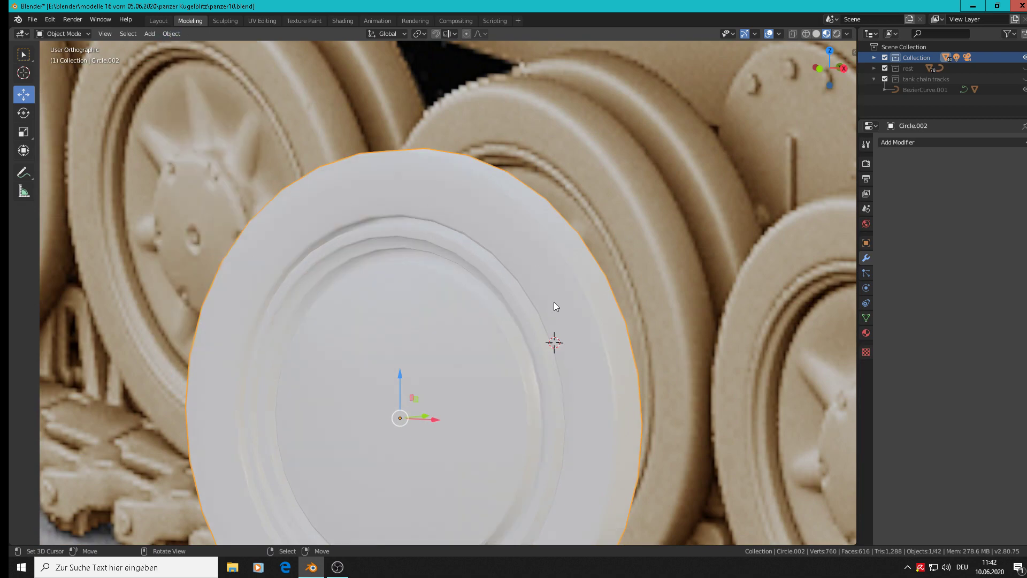
scroll(553, 305, down, 5)
middle_drag(523, 332, 589, 335)
scroll(507, 303, up, 3)
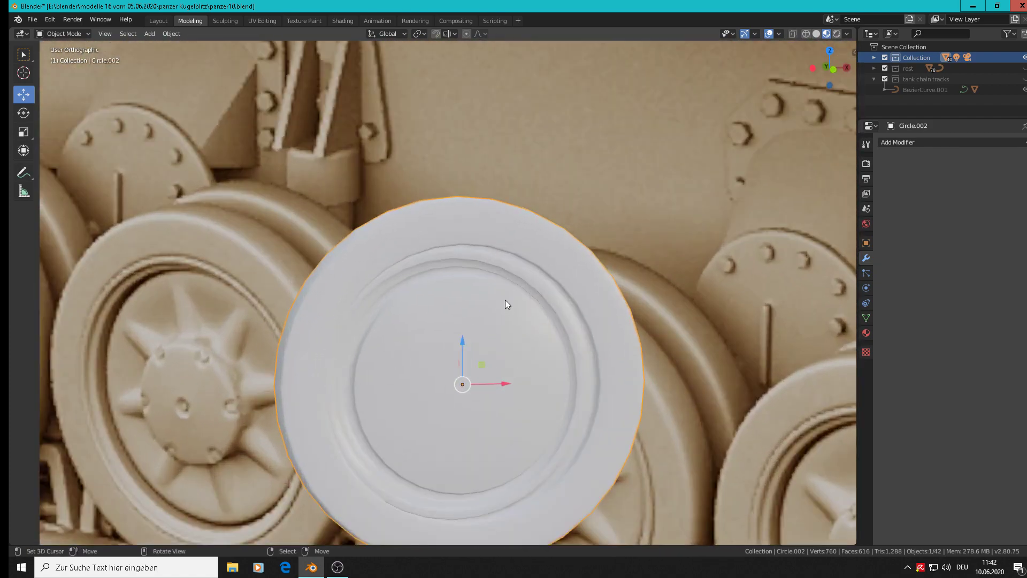
Step: Select the tire's front face ring, the central disc and the three rim step face loops, and shade them flat
key(Tab)
scroll(459, 276, up, 1)
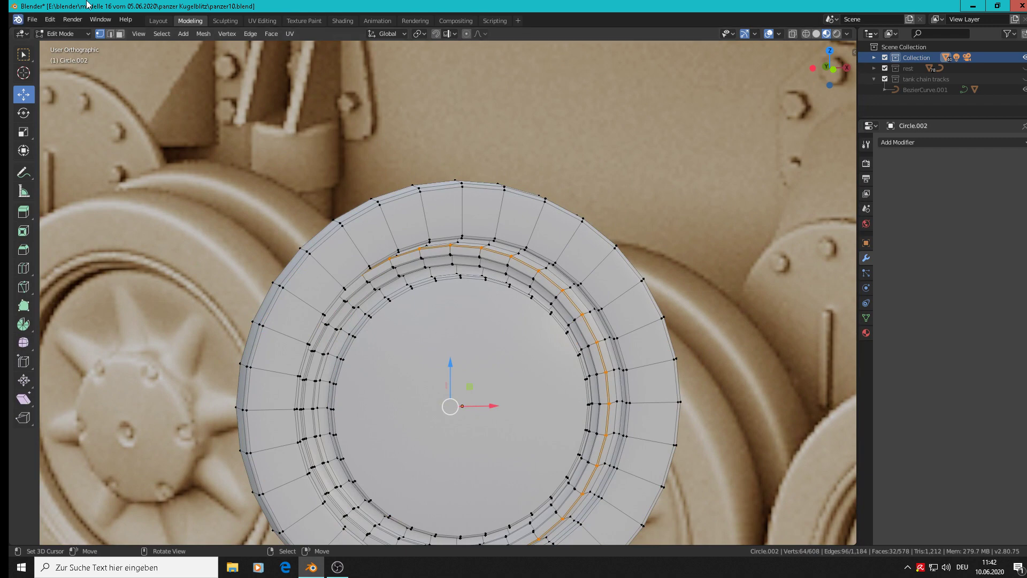
click(120, 34)
click(429, 355)
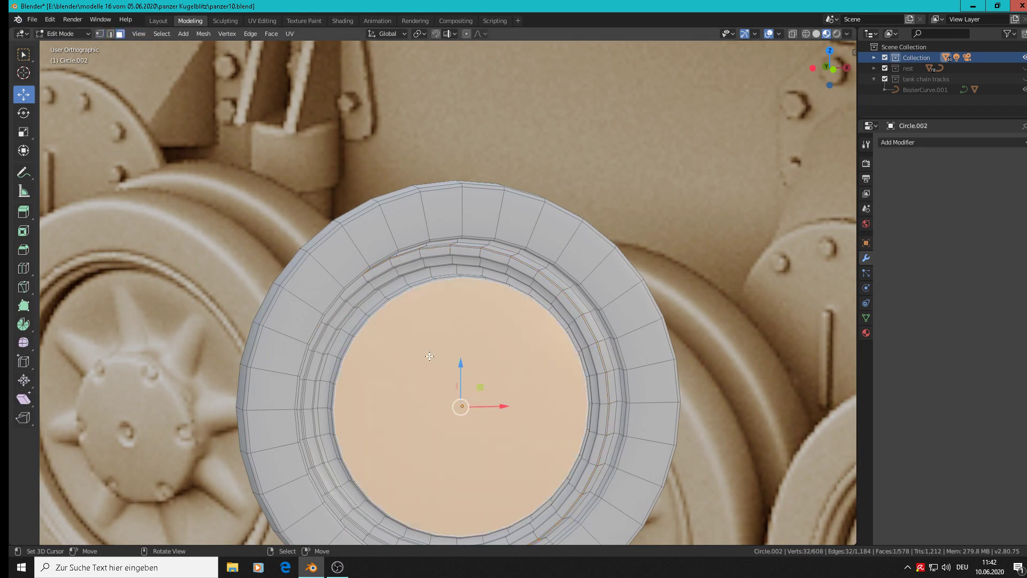
alt+click(393, 229)
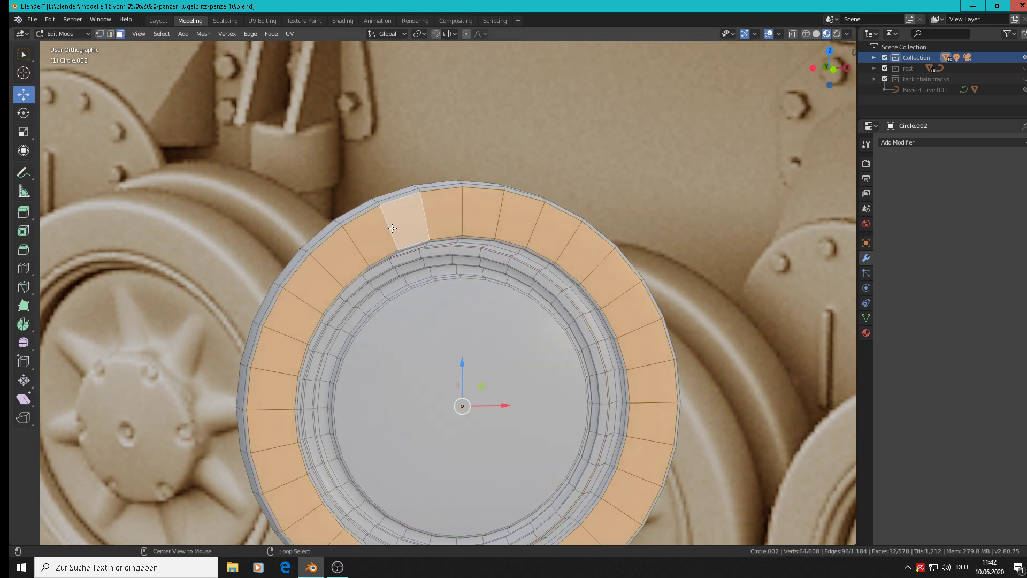
shift+click(455, 374)
scroll(435, 347, down, 2)
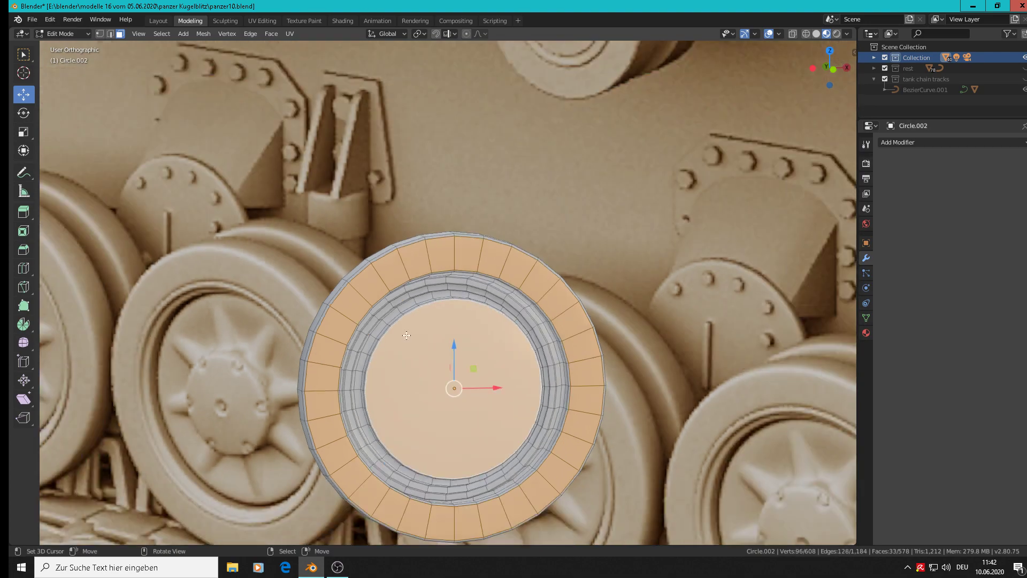
scroll(395, 324, up, 3)
middle_drag(393, 323, 362, 316)
scroll(362, 317, up, 5)
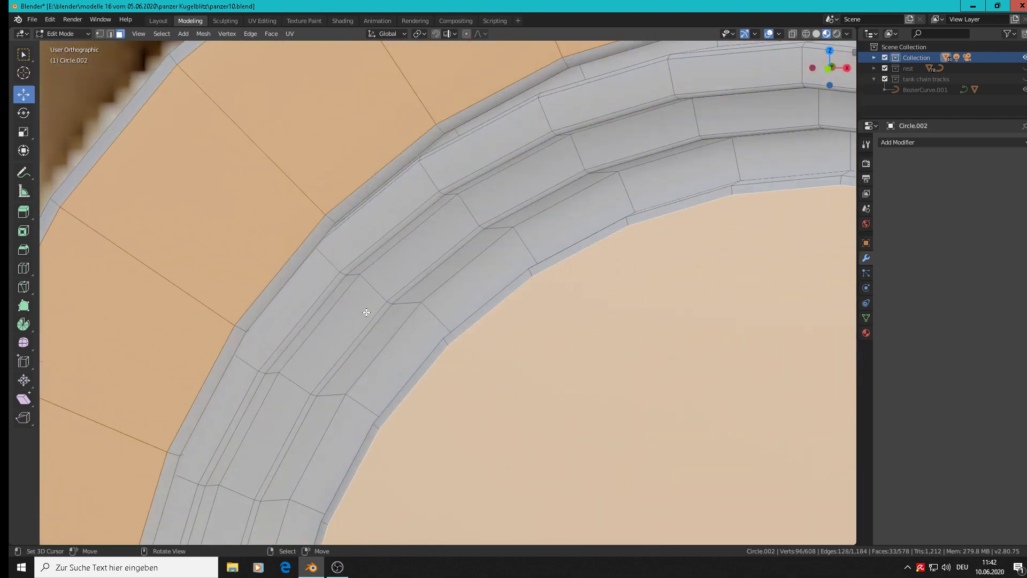
alt+shift+click(330, 263)
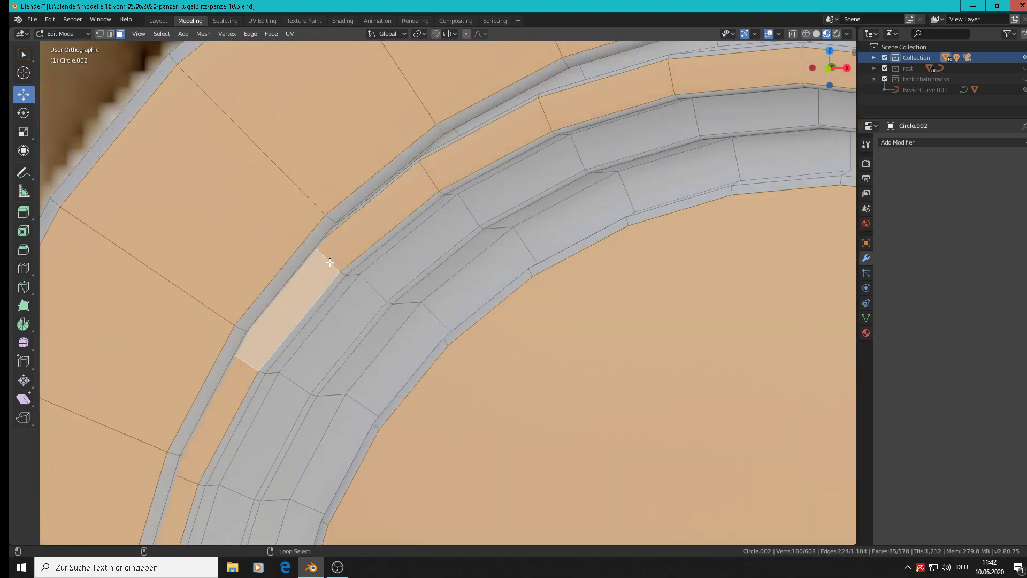
alt+shift+click(370, 284)
alt+shift+click(436, 317)
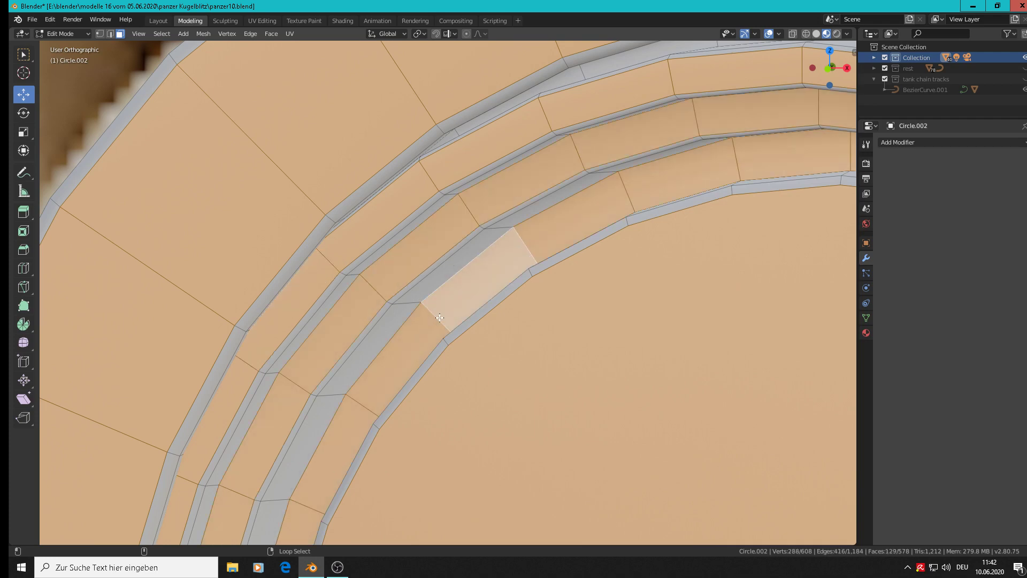
middle_drag(436, 316, 540, 378)
scroll(540, 377, down, 8)
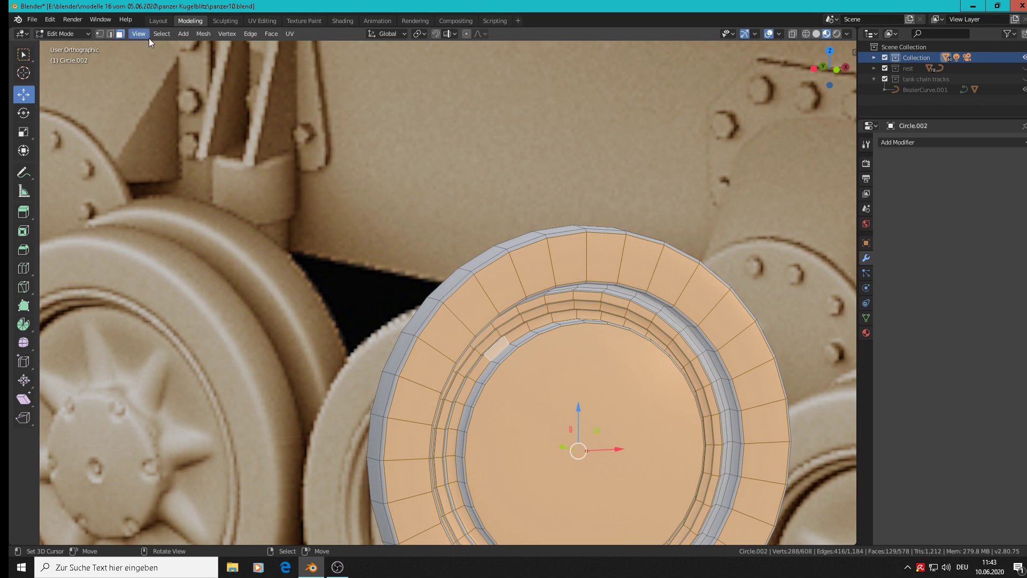
click(269, 34)
click(319, 242)
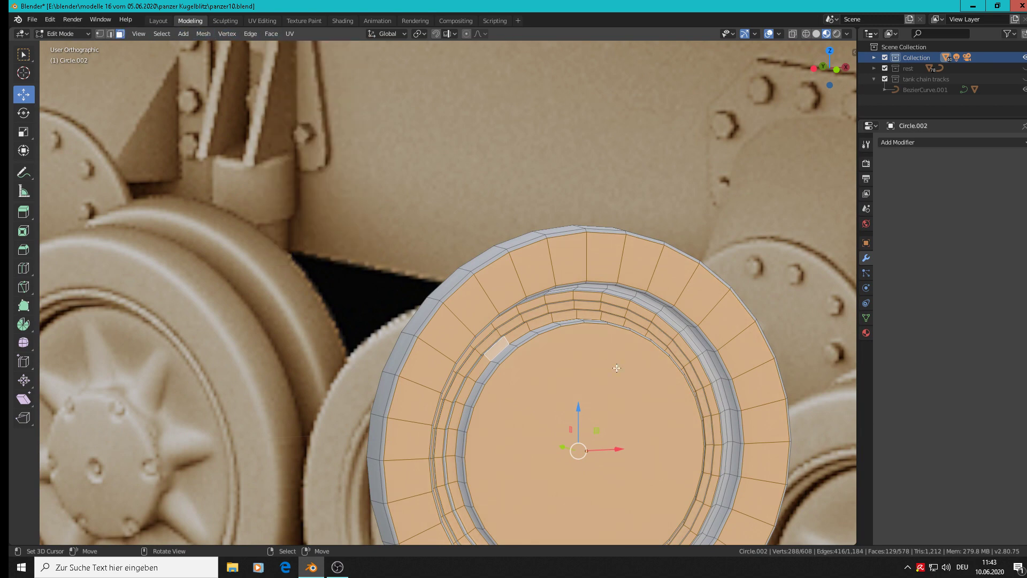
Step: Return to Object Mode and compare the shaded wheel with the road wheels in the reference image
key(Tab)
scroll(708, 431, down, 5)
shift+middle_drag(706, 432, 420, 262)
scroll(442, 249, up, 2)
scroll(442, 249, down, 3)
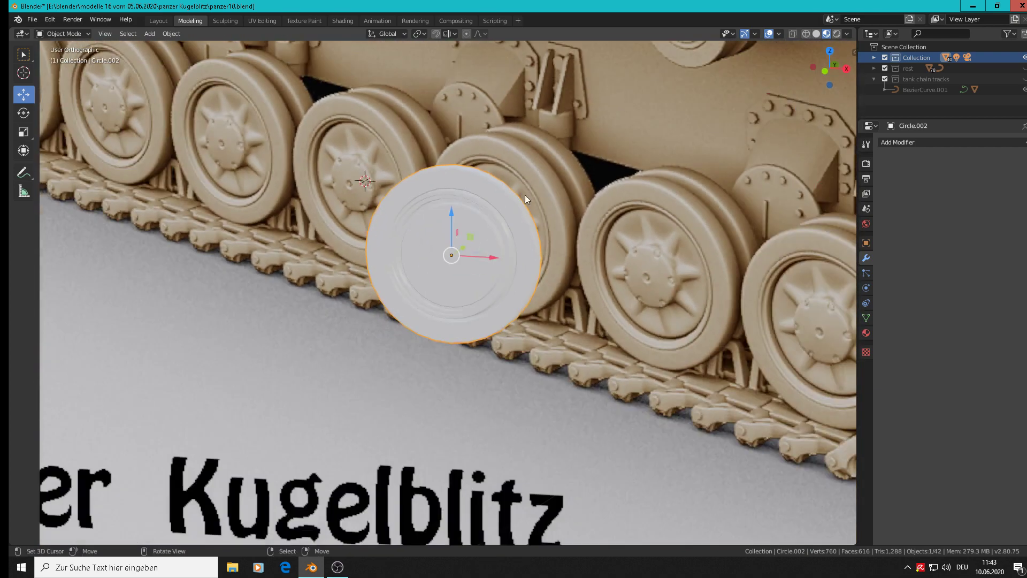
scroll(544, 219, up, 3)
scroll(540, 226, up, 1)
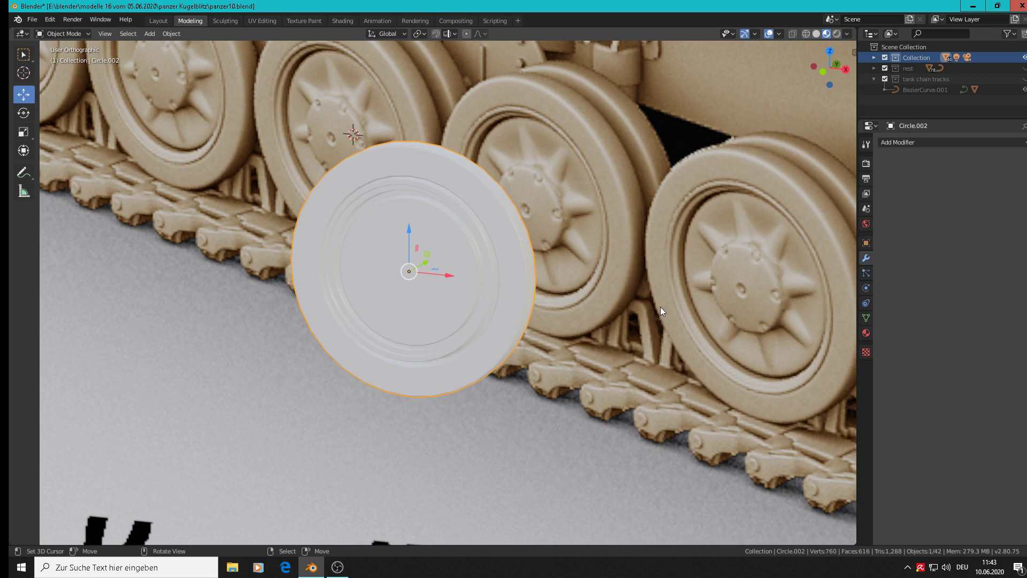
scroll(671, 177, down, 3)
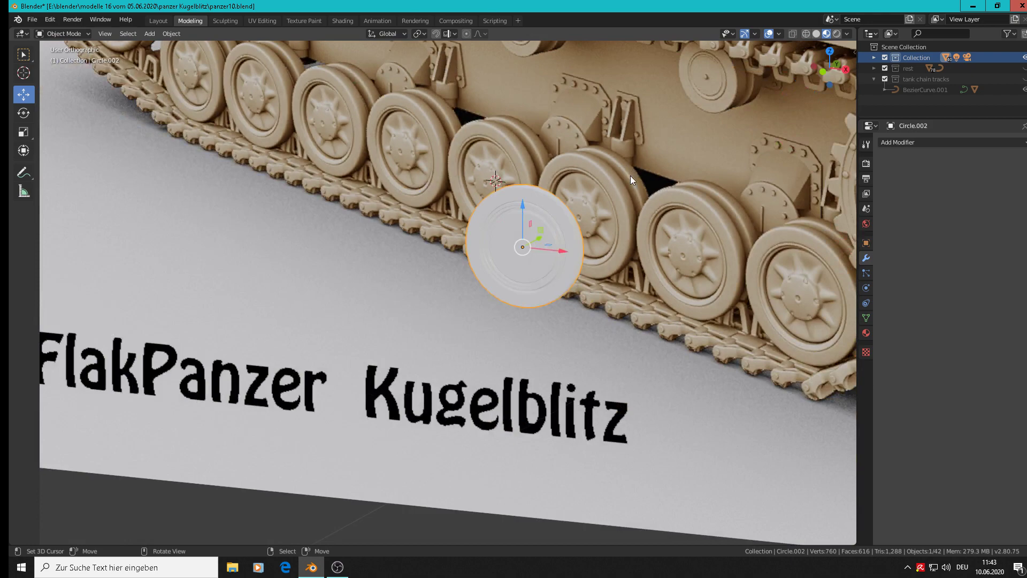
scroll(606, 220, up, 2)
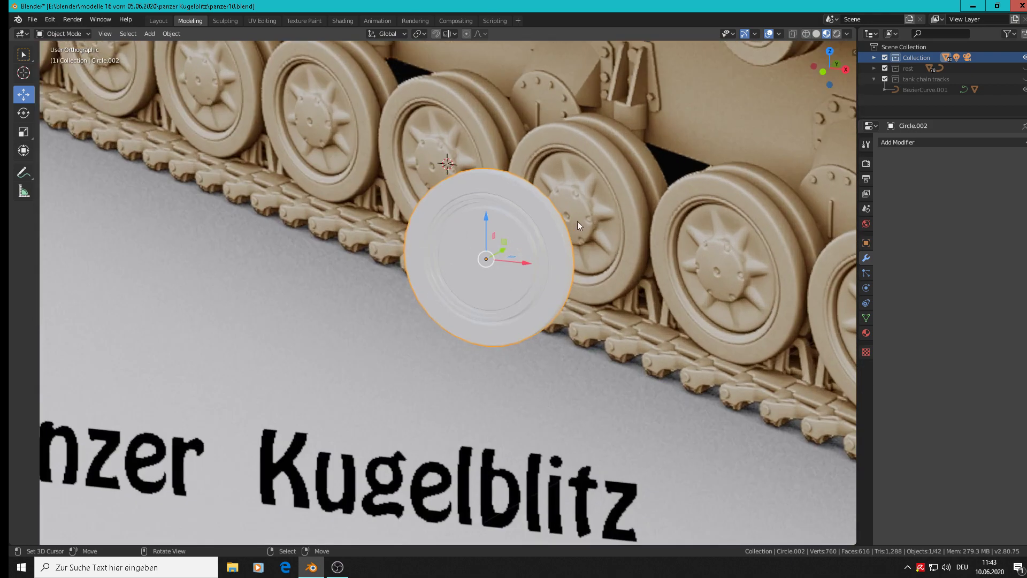
Step: Select the tire's tread face loop, grow the selection twice to include its front face ring, and duplicate those faces in place
key(Tab)
scroll(543, 193, up, 2)
alt+click(543, 194)
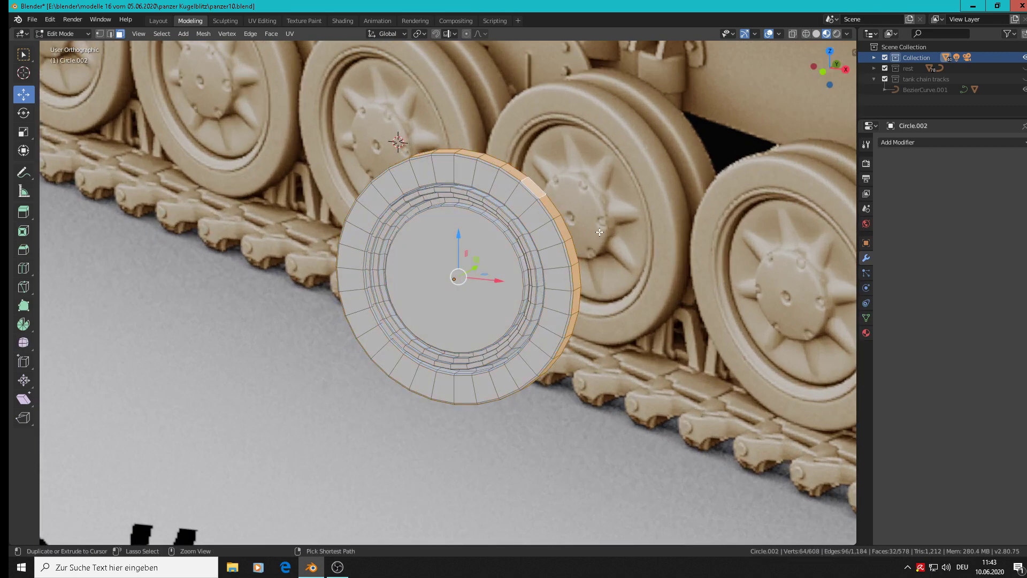
key(ctrl+KP_Add)
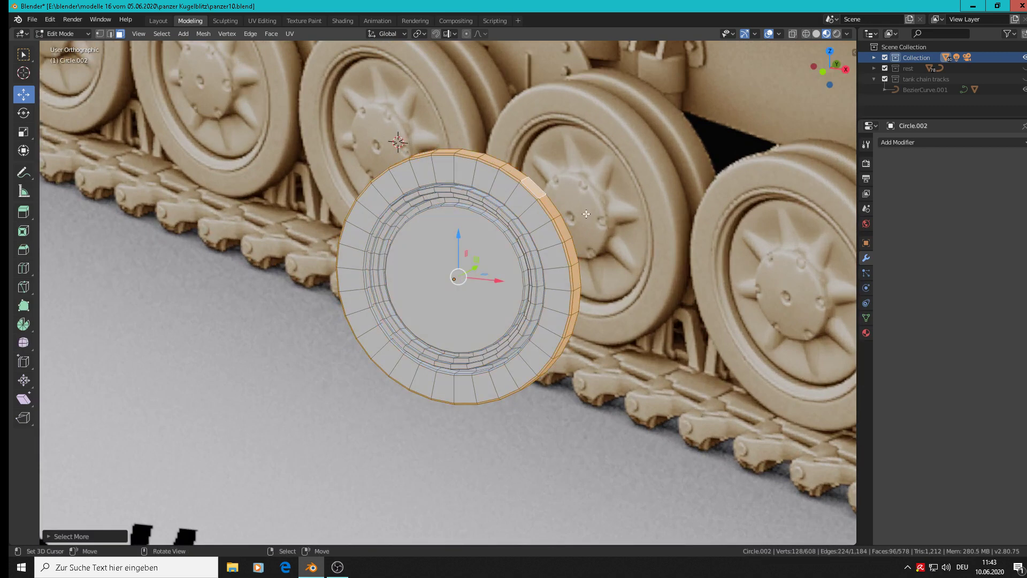
key(ctrl+KP_Add)
key(shift+d)
right_click(514, 152)
Step: Move the duplicated tire faces clear of the original wheel so they stand separately beside it
middle_drag(527, 265, 501, 267)
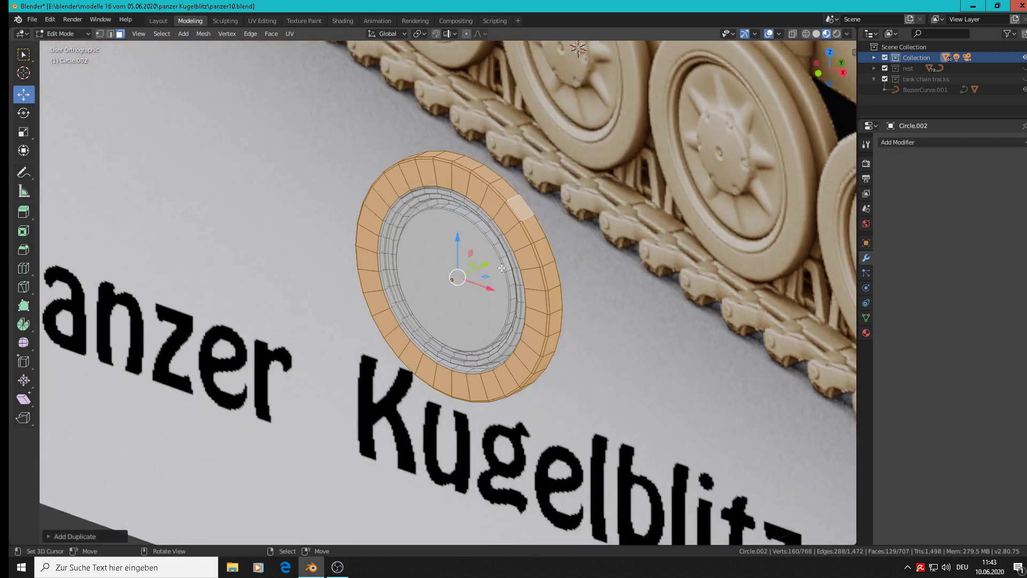
key(g)
click(578, 236)
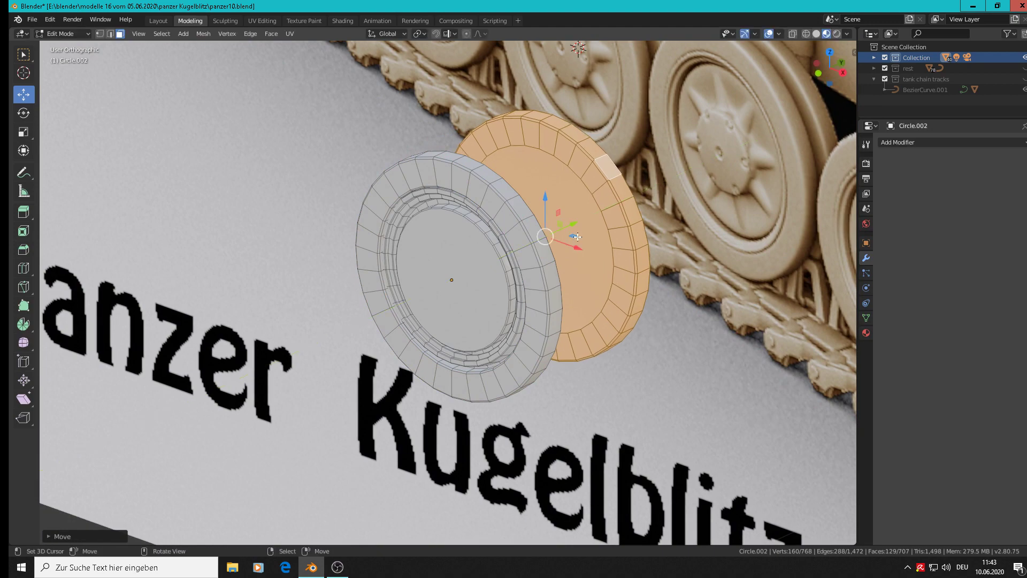
middle_drag(604, 193, 584, 245)
drag(590, 242, 711, 307)
Step: Delete the inner edge loop of the duplicated tire's front face ring, leaving only its outer bands and back
shift+middle_drag(698, 318, 450, 282)
scroll(493, 250, up, 4)
key(Tab)
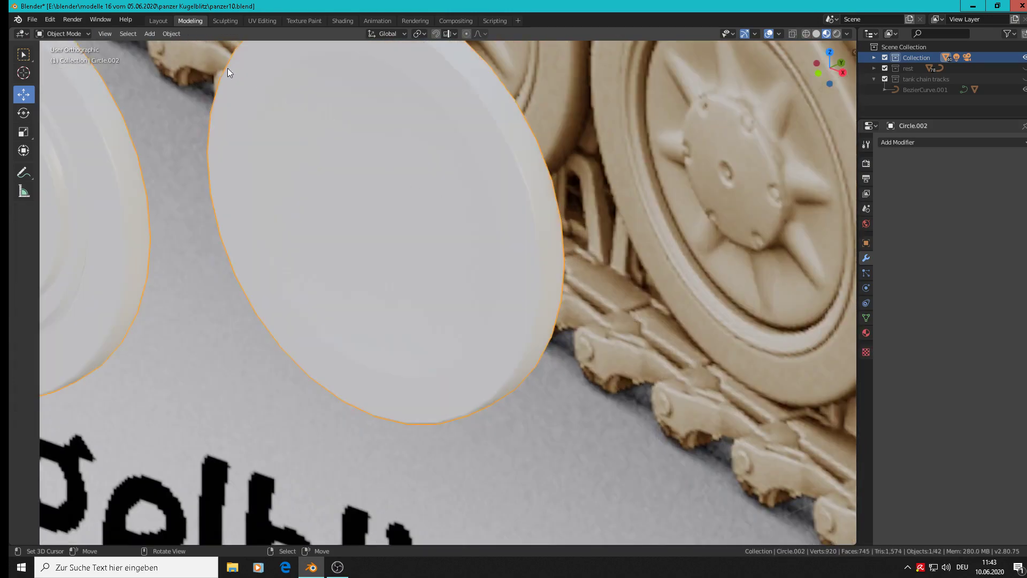
key(Tab)
click(110, 34)
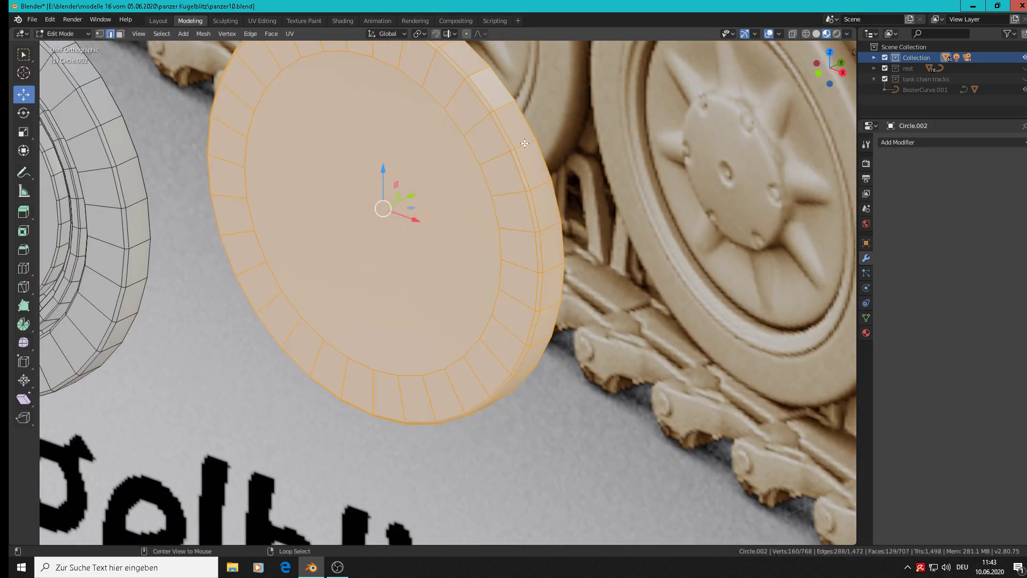
alt+click(450, 123)
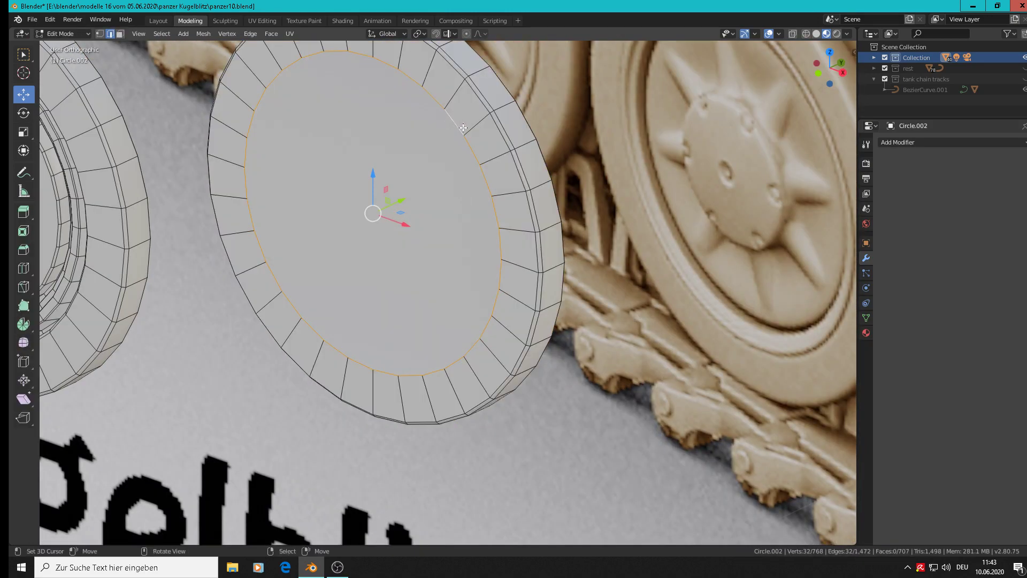
key(x)
click(464, 128)
scroll(457, 122, down, 4)
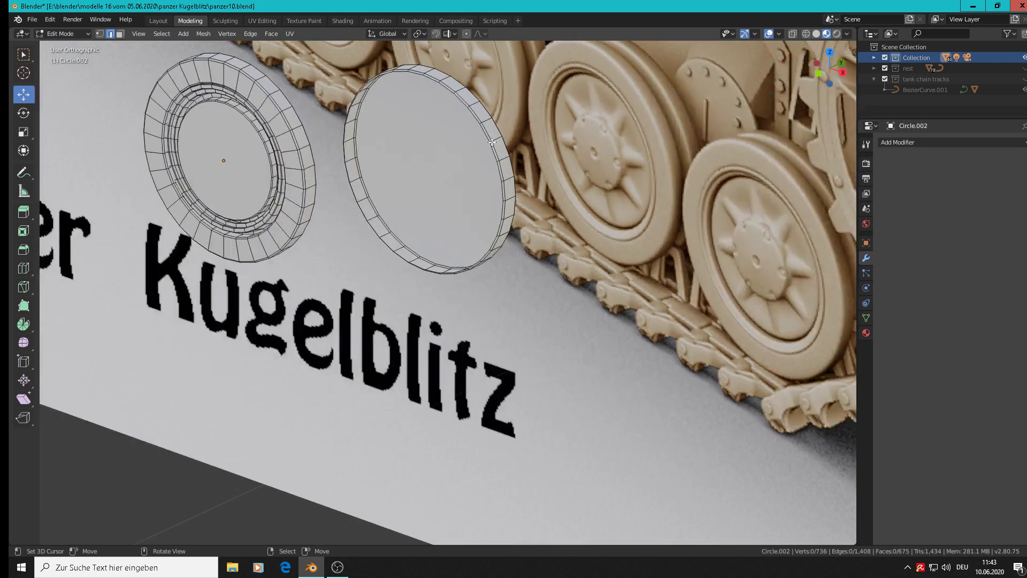
Step: Fill the duplicate's open front edge loop with a single face to make a plain disc, and return to Object Mode
scroll(452, 116, up, 3)
alt+click(448, 72)
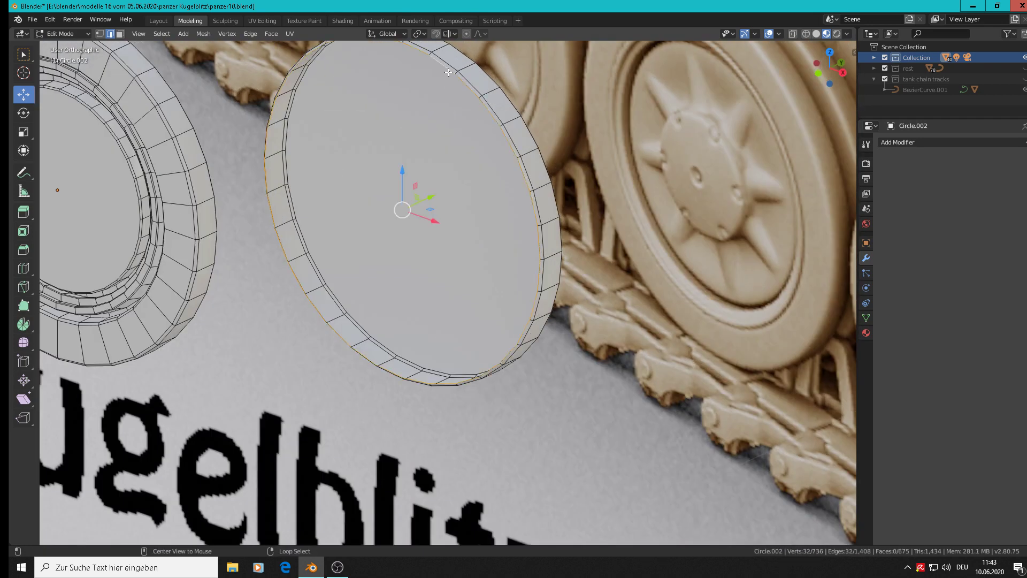
key(f)
key(Tab)
scroll(451, 85, down, 5)
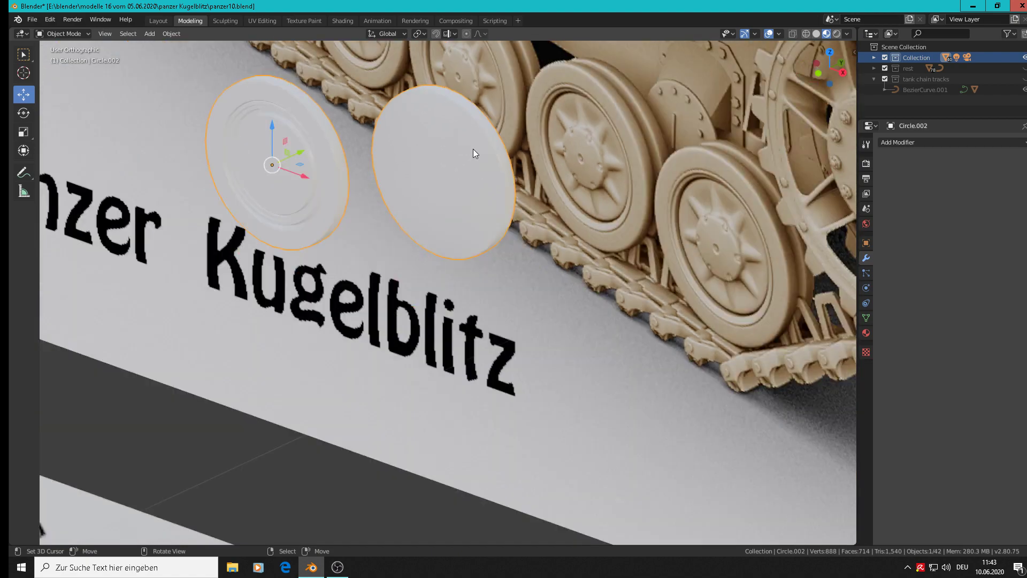
Step: Examine both discs from several angles and study the hub and spokes of the reference road wheel in front view
scroll(512, 163, up, 1)
middle_drag(534, 154, 438, 84)
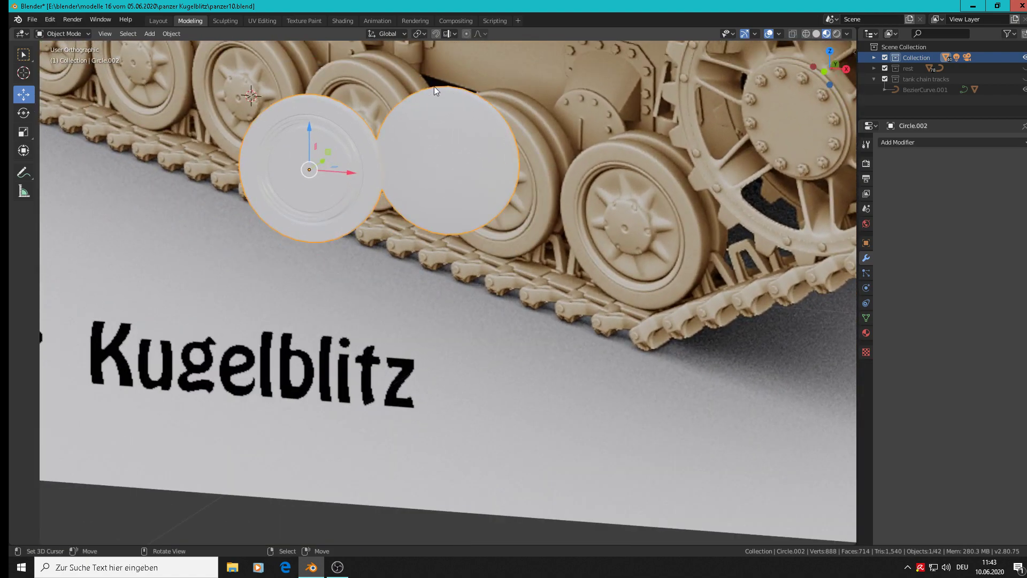
middle_drag(450, 206, 447, 243)
scroll(376, 203, up, 1)
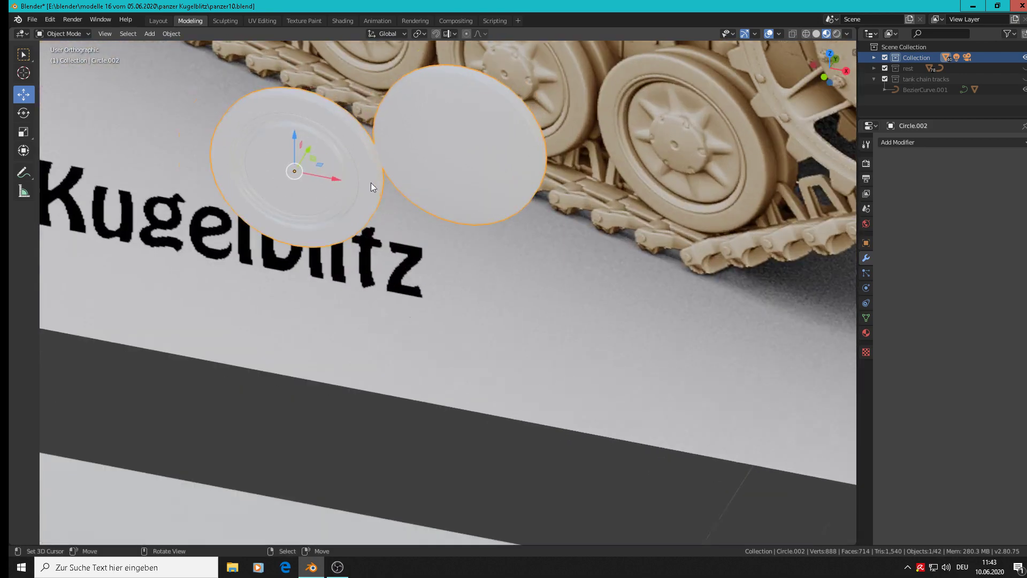
scroll(371, 182, up, 1)
middle_drag(371, 182, 389, 129)
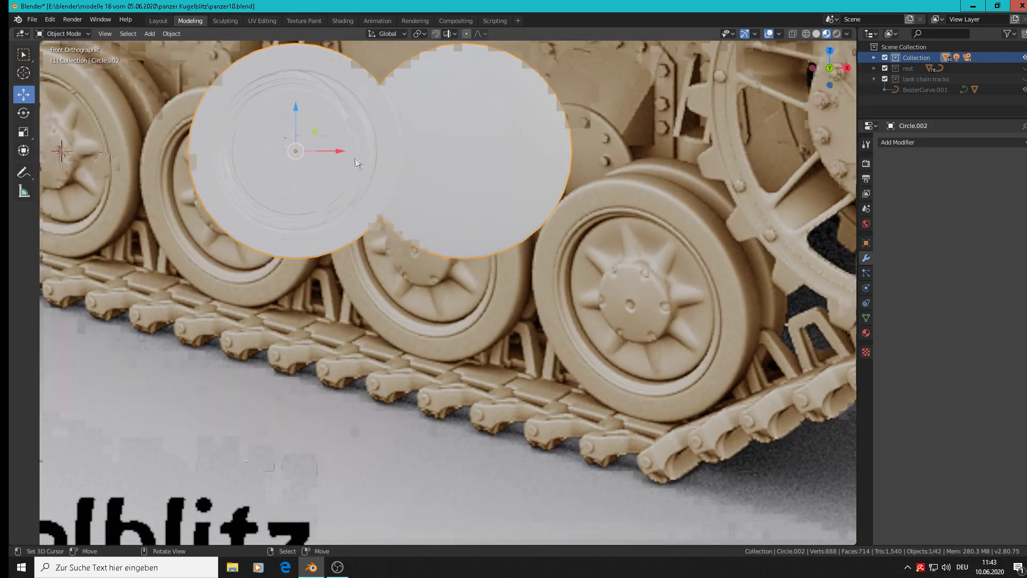
scroll(355, 161, down, 2)
shift+middle_drag(246, 179, 444, 177)
scroll(362, 168, up, 4)
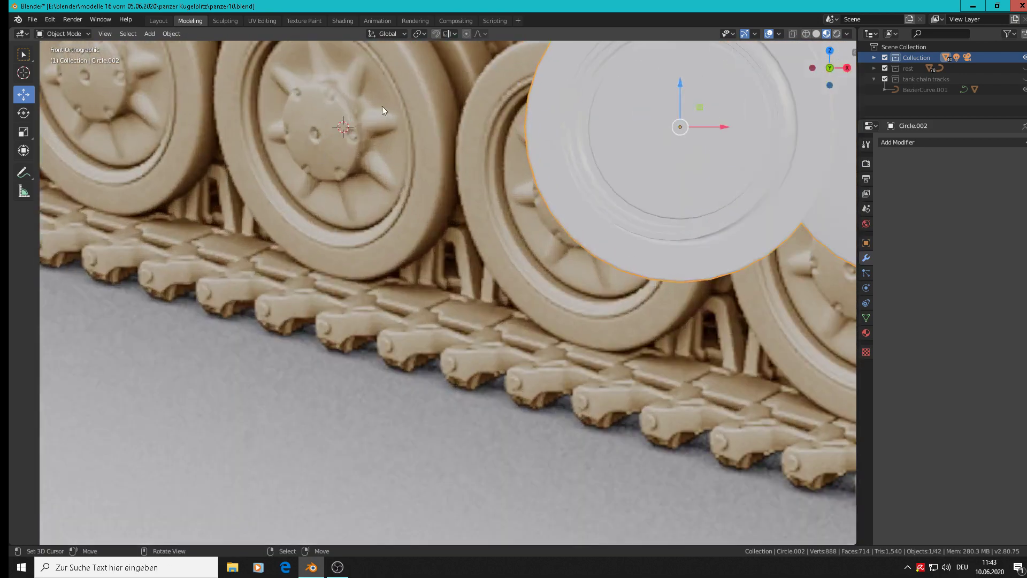
shift+middle_drag(412, 133, 409, 204)
scroll(408, 204, down, 3)
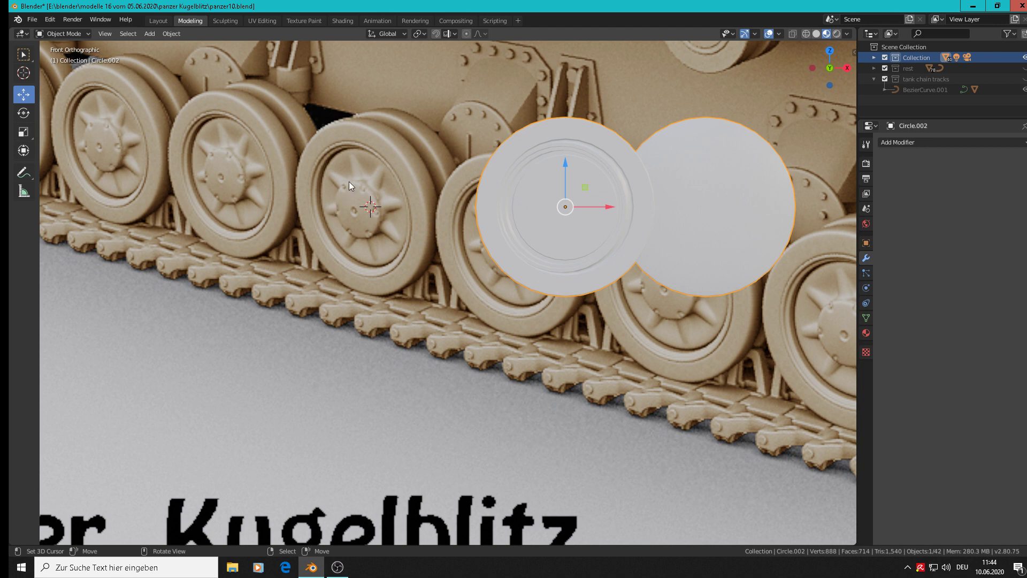
Step: Place the 3D cursor near a spoke of the reference wheel in front view and add a mesh cube there
mouse_move(359, 209)
middle_down()
mouse_move(370, 213)
mouse_move(360, 211)
middle_up()
key(KP_1)
click(377, 176)
click(149, 33)
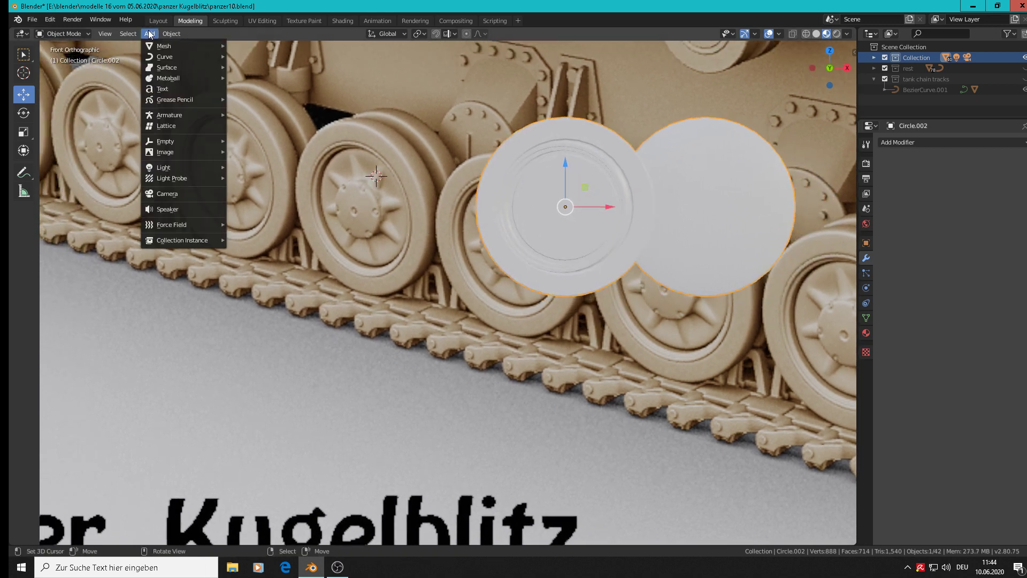
click(158, 37)
click(154, 33)
mouse_move(162, 46)
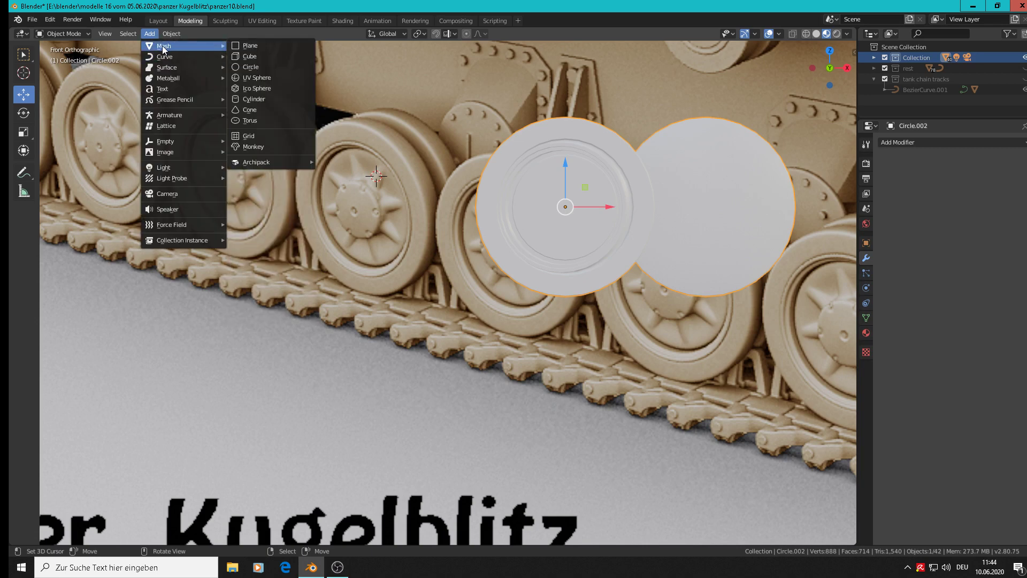
click(265, 56)
Step: Scale the new cube down to roughly spoke width and stretch it about 1.7 times along Z
key(s)
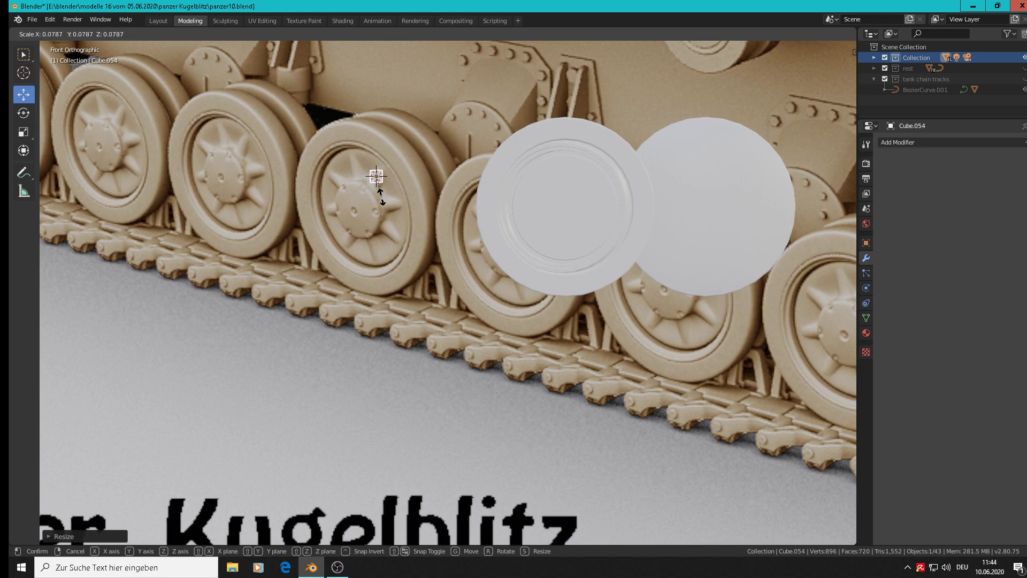
click(381, 197)
scroll(381, 197, up, 6)
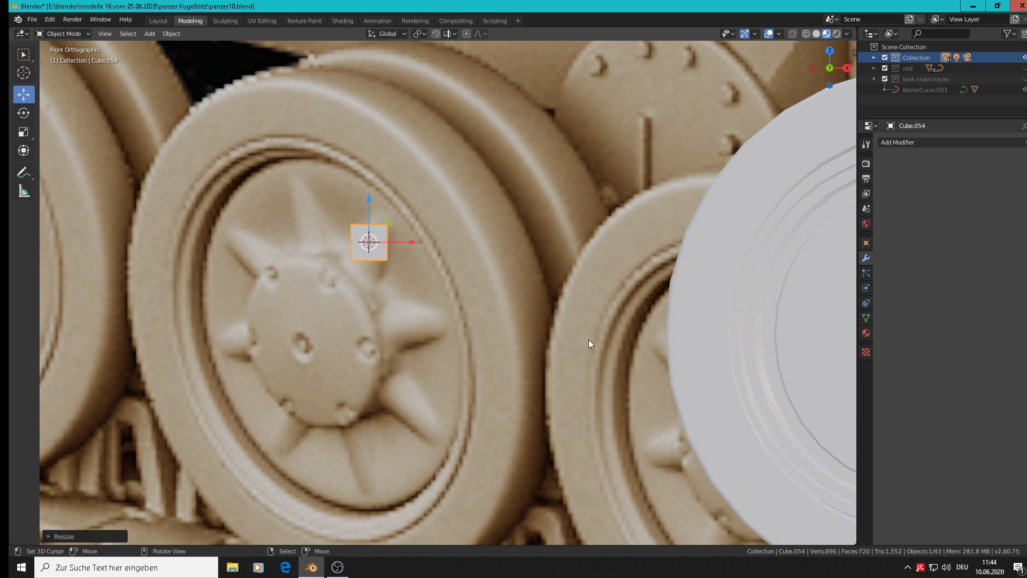
key(s)
key(z)
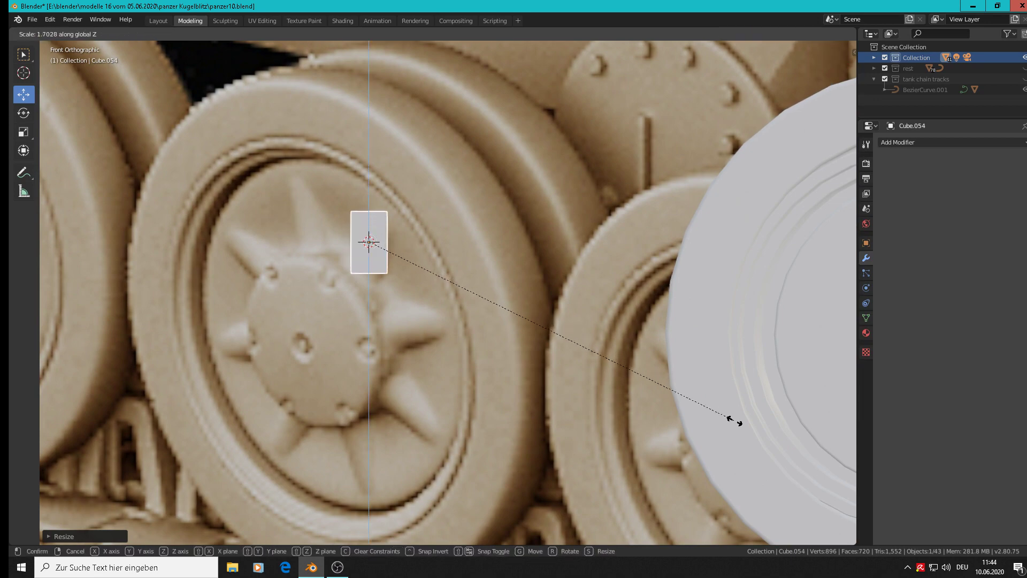
click(740, 425)
Step: Move the small block along the Y axis so it stands in front of the reference image
middle_drag(457, 275, 286, 229)
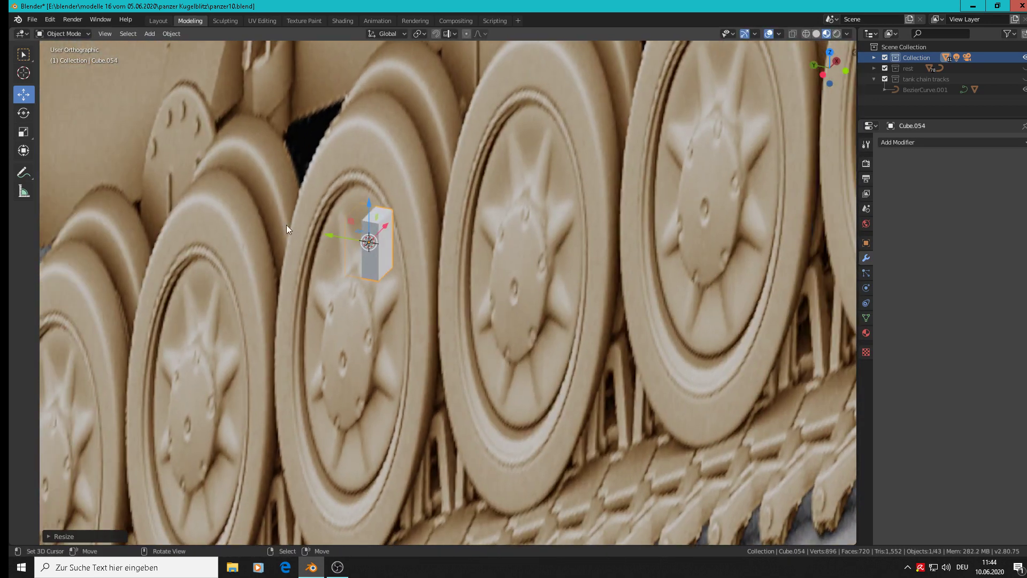
key(g)
key(y)
click(403, 251)
scroll(429, 242, up, 4)
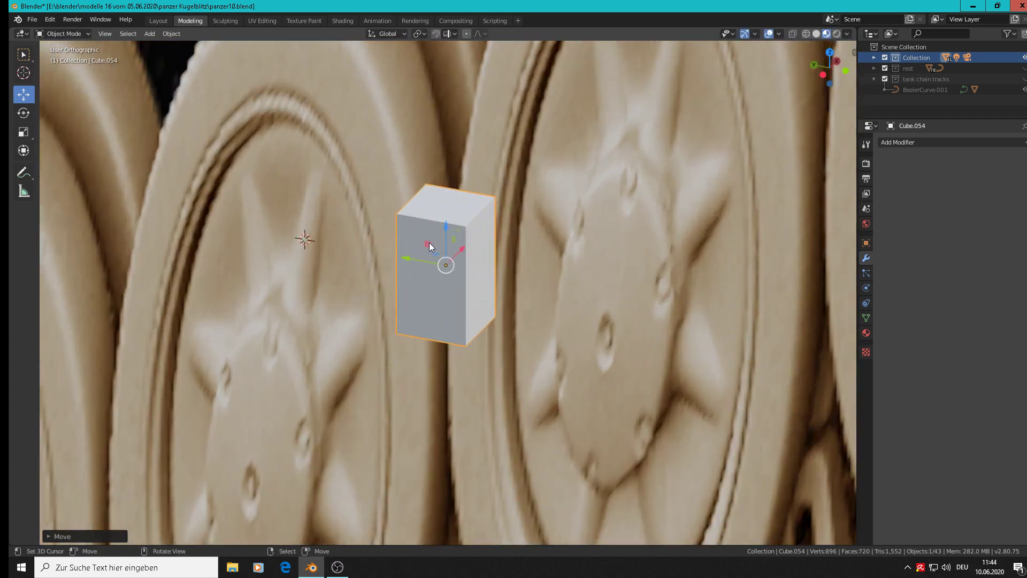
Step: Slant the block's front by moving its top front edge back along the Y axis in Edit Mode
key(Tab)
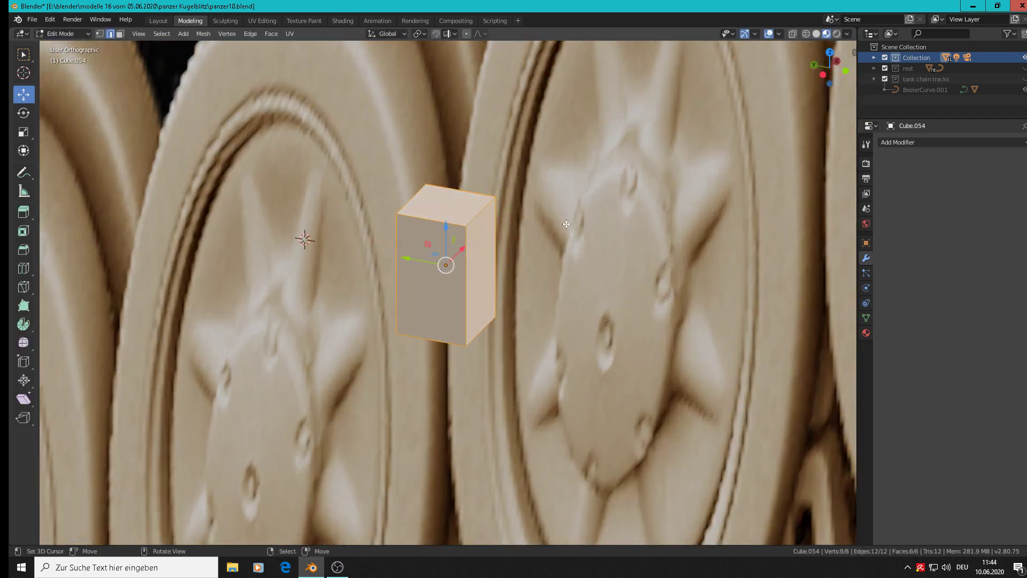
click(478, 216)
key(g)
key(y)
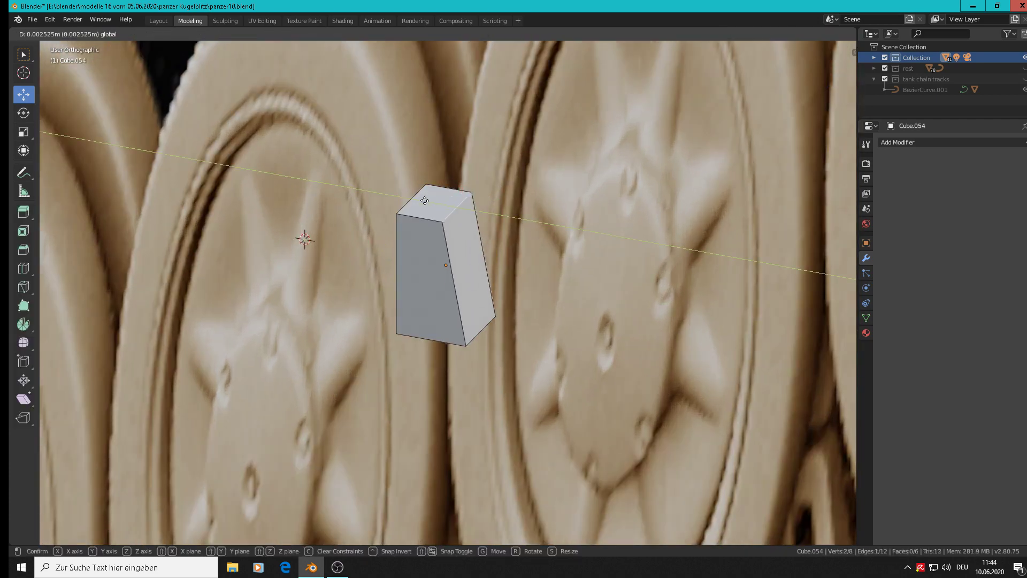
click(452, 181)
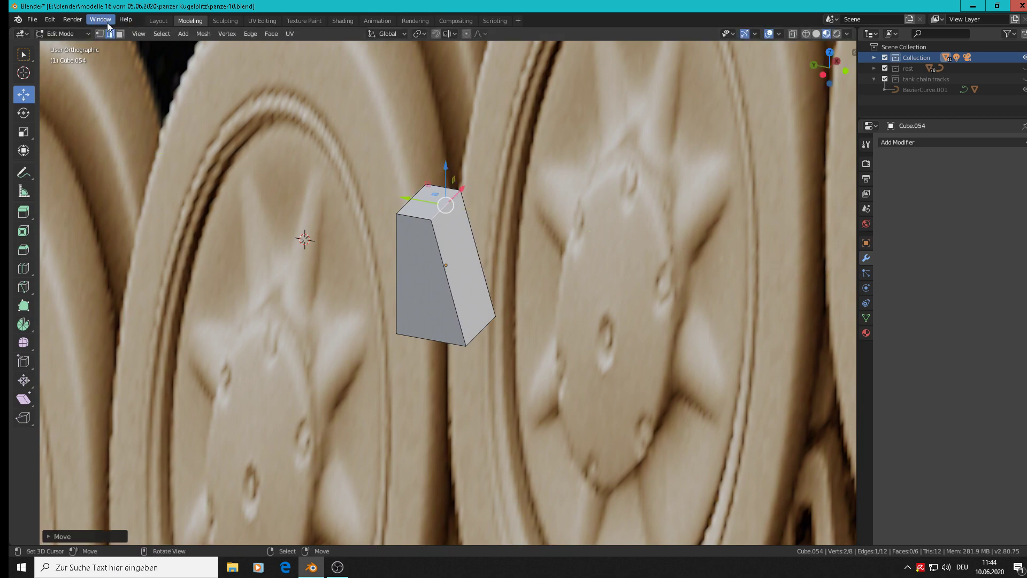
Step: Narrow the block's top face along the X axis to a little over half its width to taper the spoke
click(123, 33)
click(439, 200)
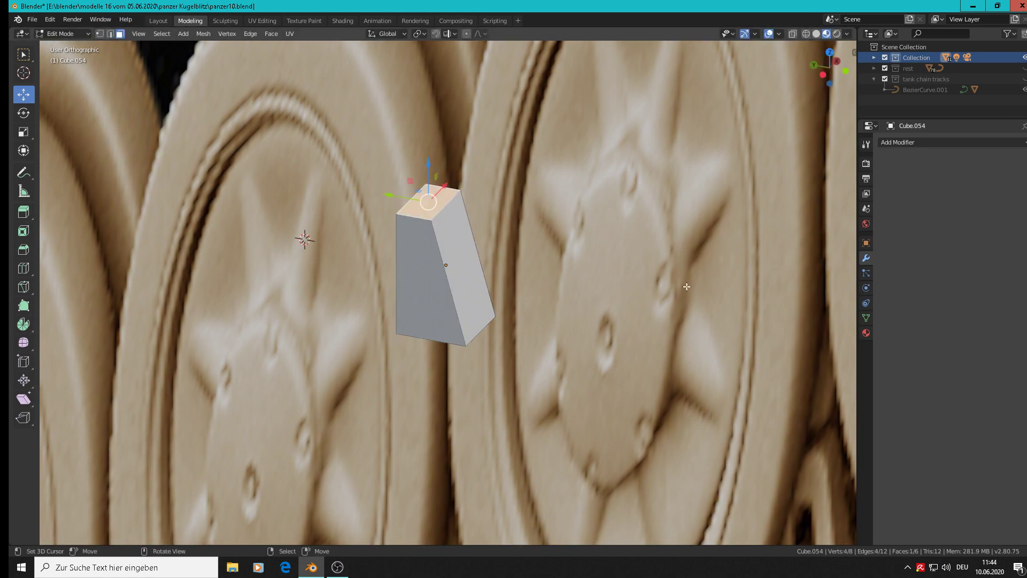
middle_drag(440, 200, 585, 287)
key(s)
key(x)
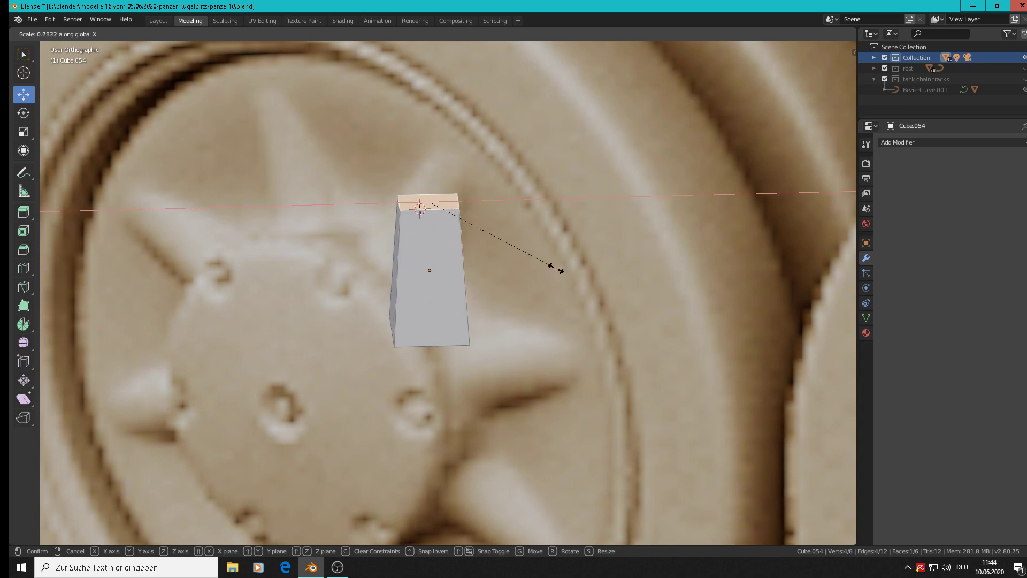
click(516, 252)
Step: Bevel the edges around the spoke's front face with a width of about 0.06 m and check the shape in Object Mode
mouse_move(515, 259)
middle_down()
mouse_move(543, 236)
mouse_move(522, 248)
middle_up()
scroll(522, 248, up, 2)
click(488, 278)
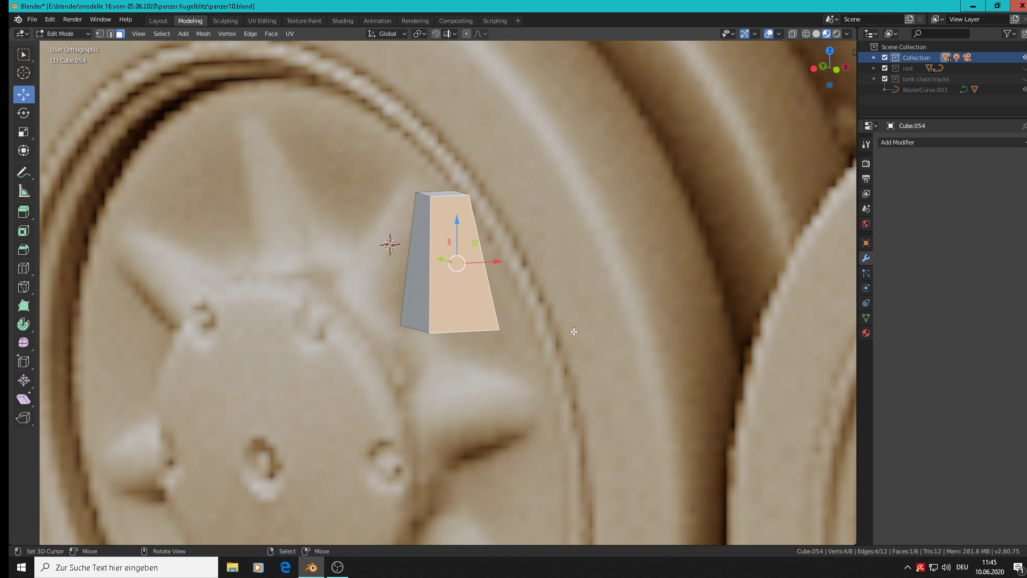
key(ctrl+b)
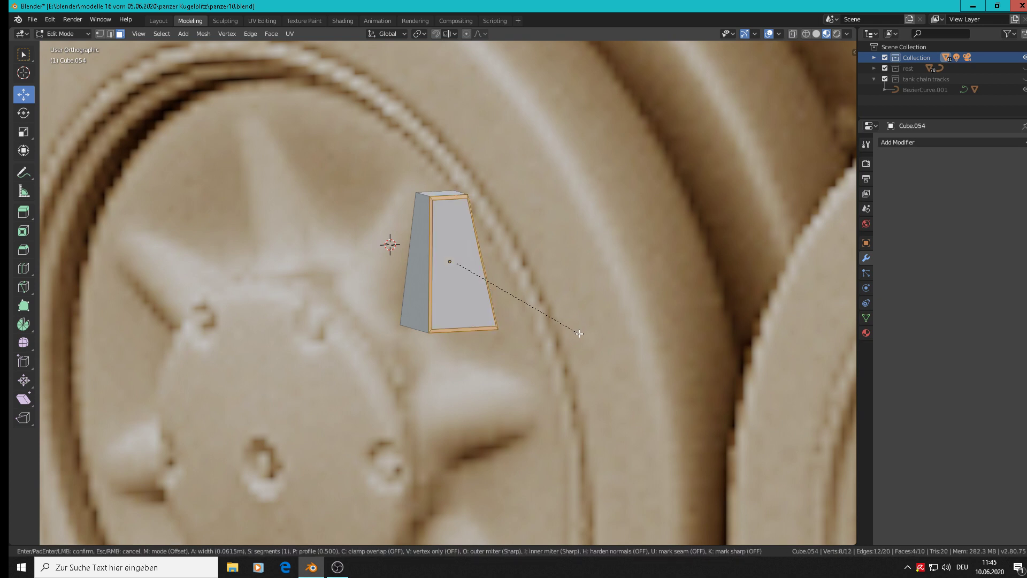
click(580, 333)
key(Tab)
scroll(580, 333, down, 2)
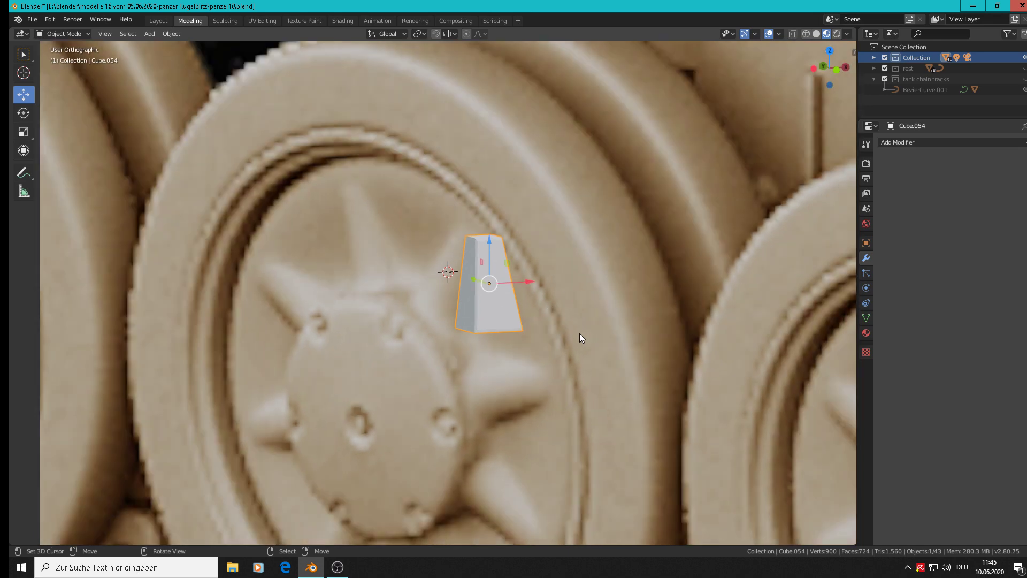
middle_drag(579, 334, 557, 327)
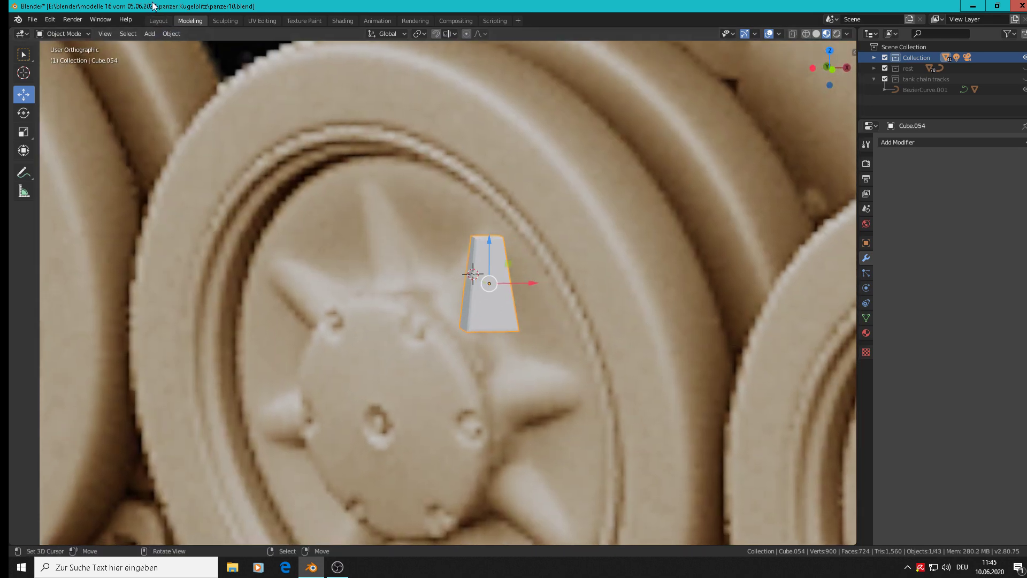
Step: Give the spoke a new material with a red base color
click(167, 34)
click(240, 249)
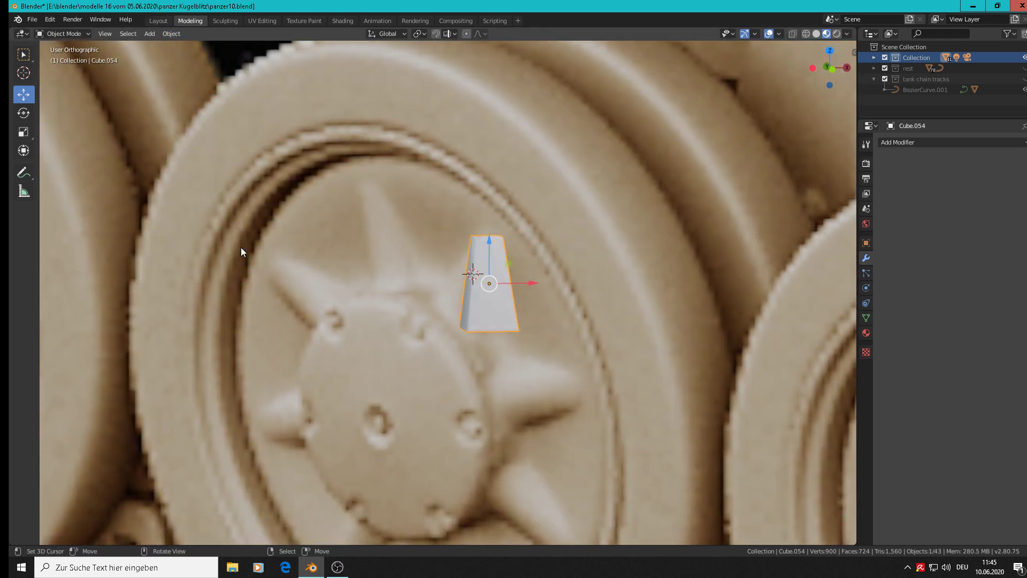
scroll(614, 277, down, 3)
middle_drag(614, 278, 594, 266)
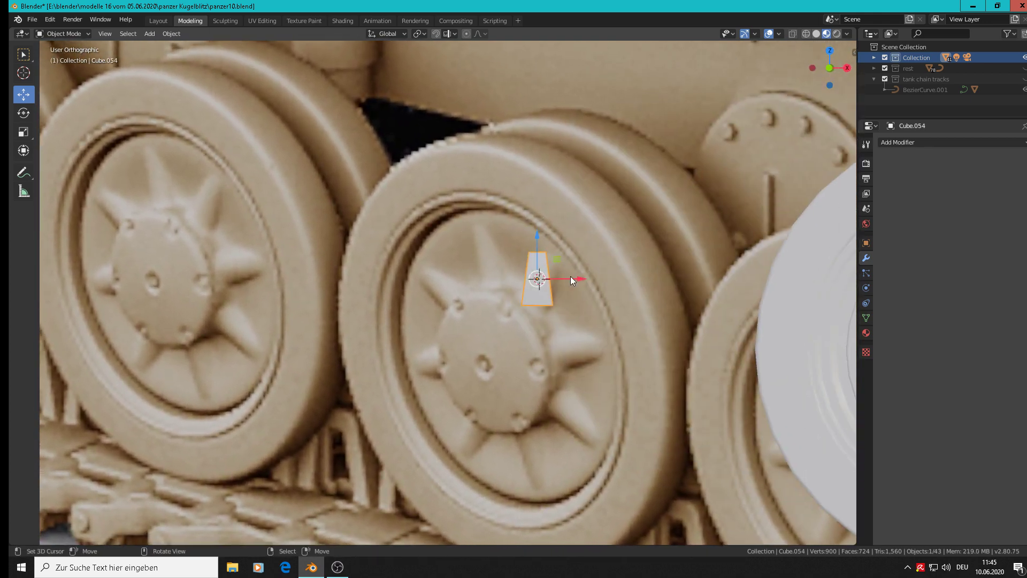
scroll(551, 265, down, 4)
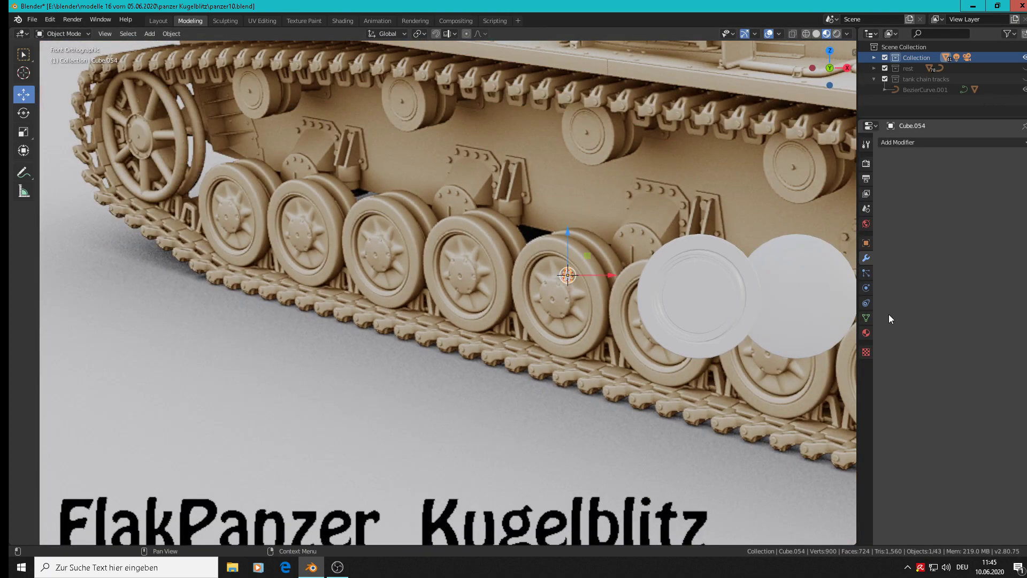
click(866, 332)
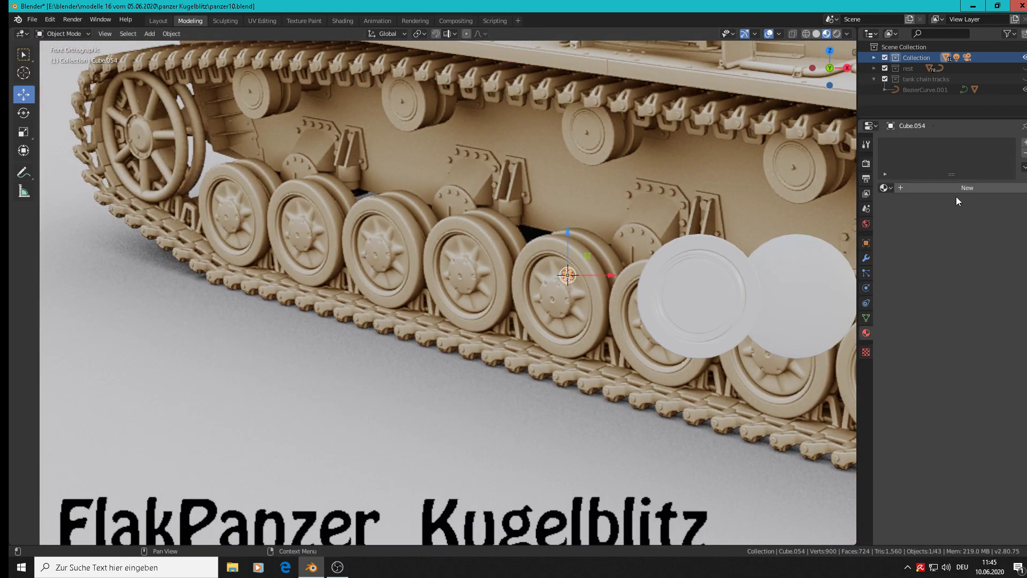
click(955, 188)
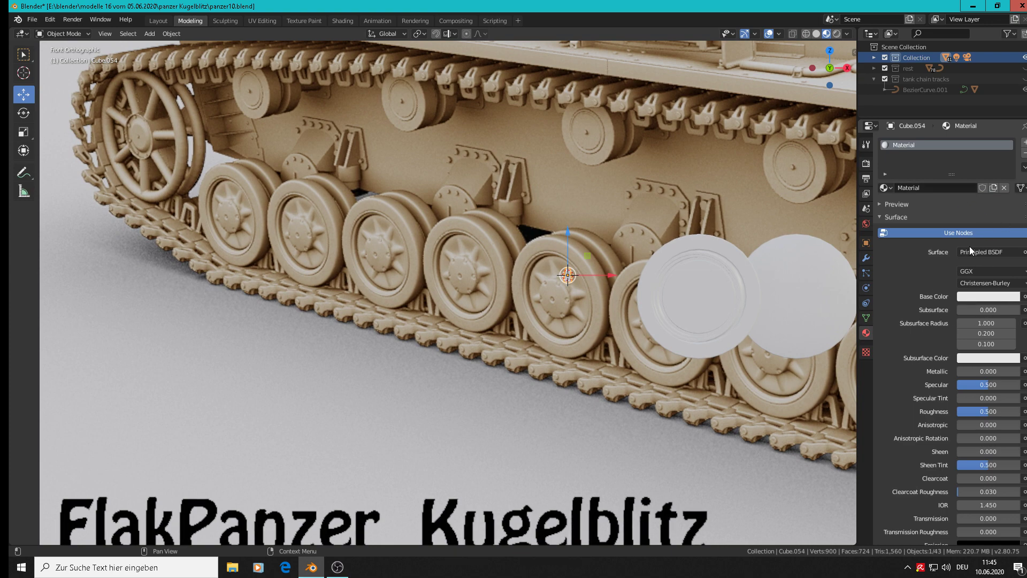
click(982, 300)
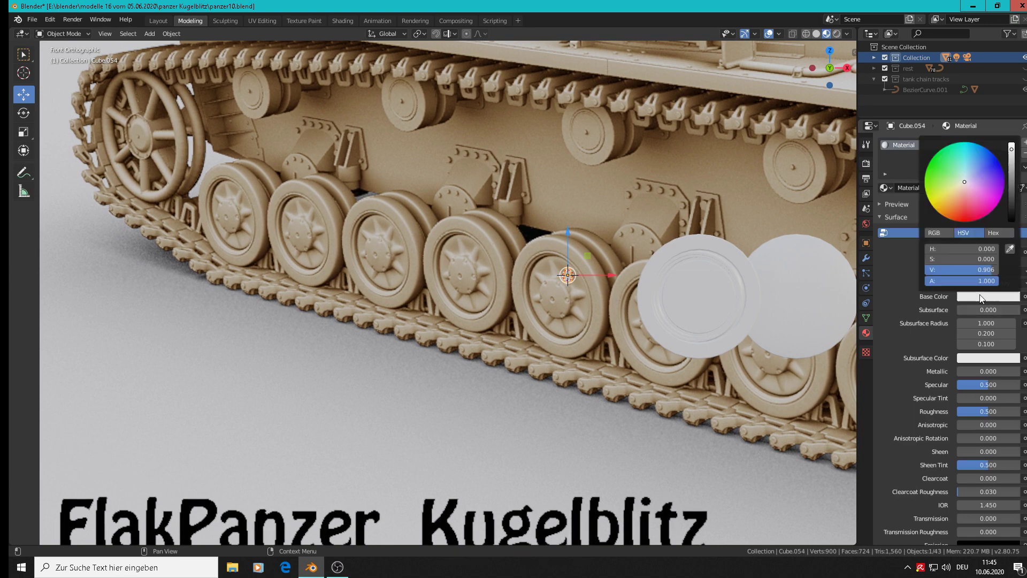
click(972, 217)
Step: Move the red spoke along the X and Y axes so it sits in front of the stepped wheel
scroll(776, 257, up, 6)
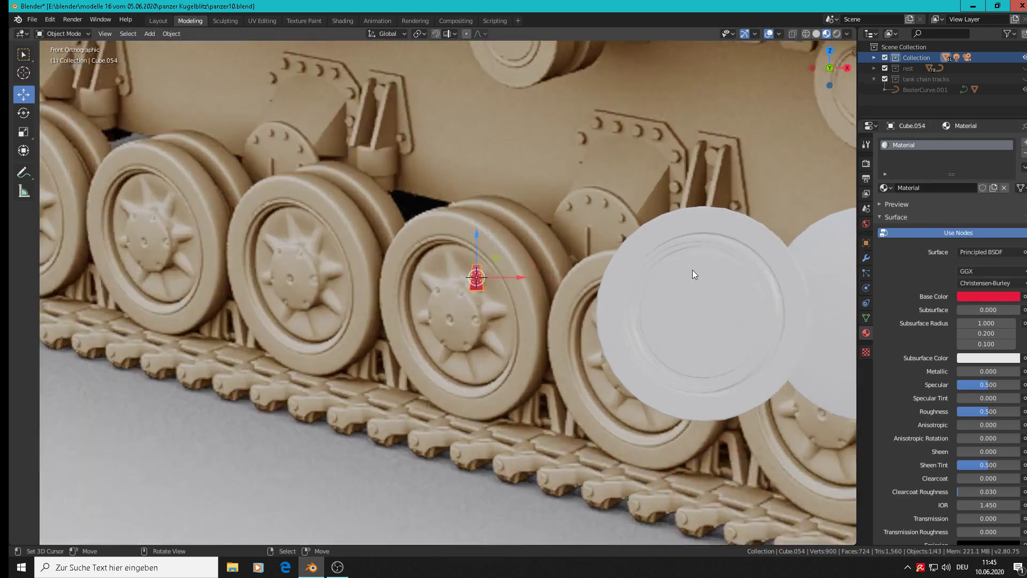
shift+middle_drag(672, 293, 321, 292)
drag(184, 277, 459, 286)
middle_drag(459, 286, 373, 314)
scroll(396, 306, down, 1)
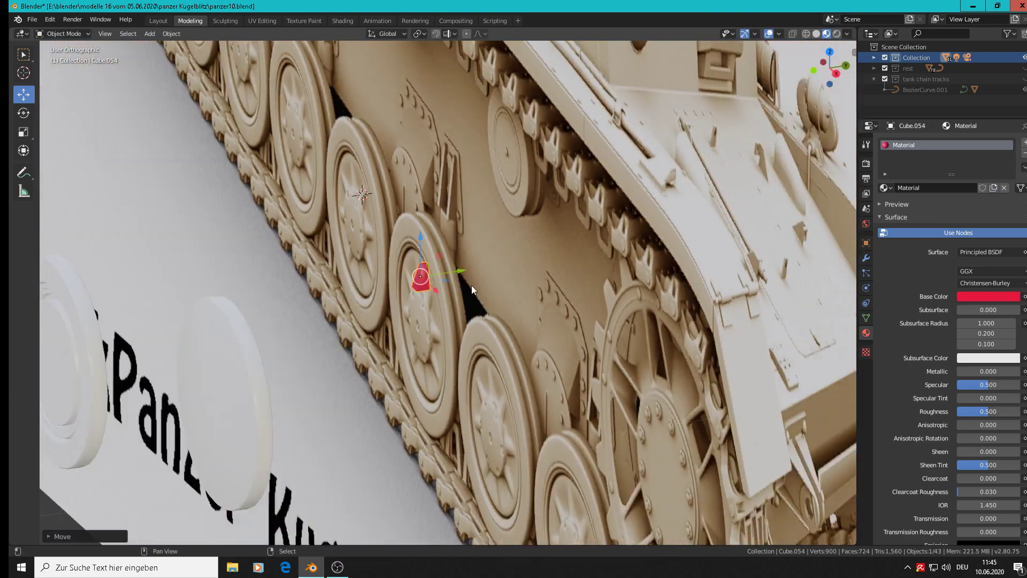
shift+middle_drag(473, 279, 652, 250)
drag(639, 243, 271, 275)
key(KP_1)
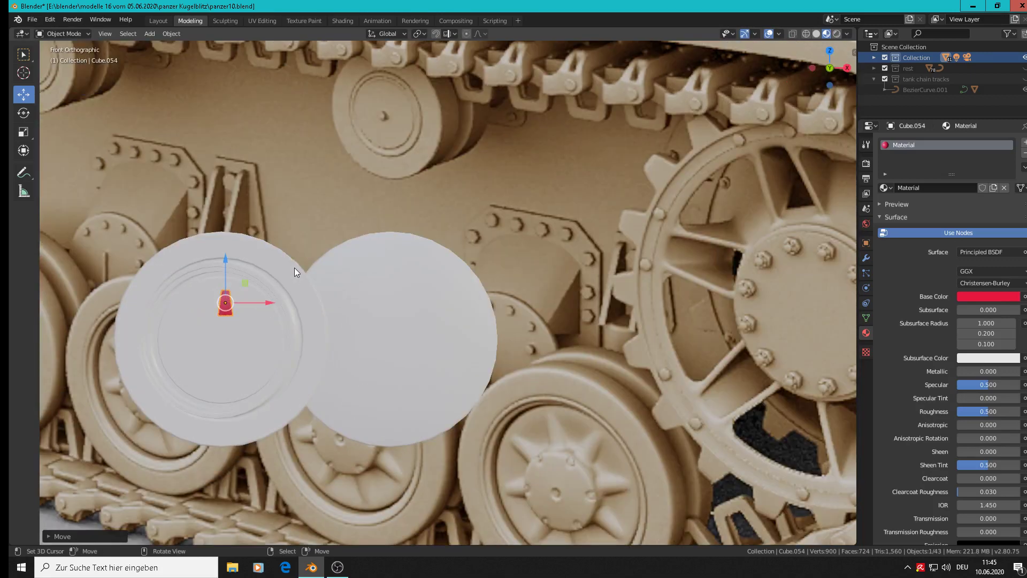
Step: Scale the spoke up slightly and centre it above the wheel's middle in front view, checking its fit at an angle
scroll(294, 267, up, 1)
shift+middle_drag(276, 264, 635, 234)
scroll(630, 241, up, 1)
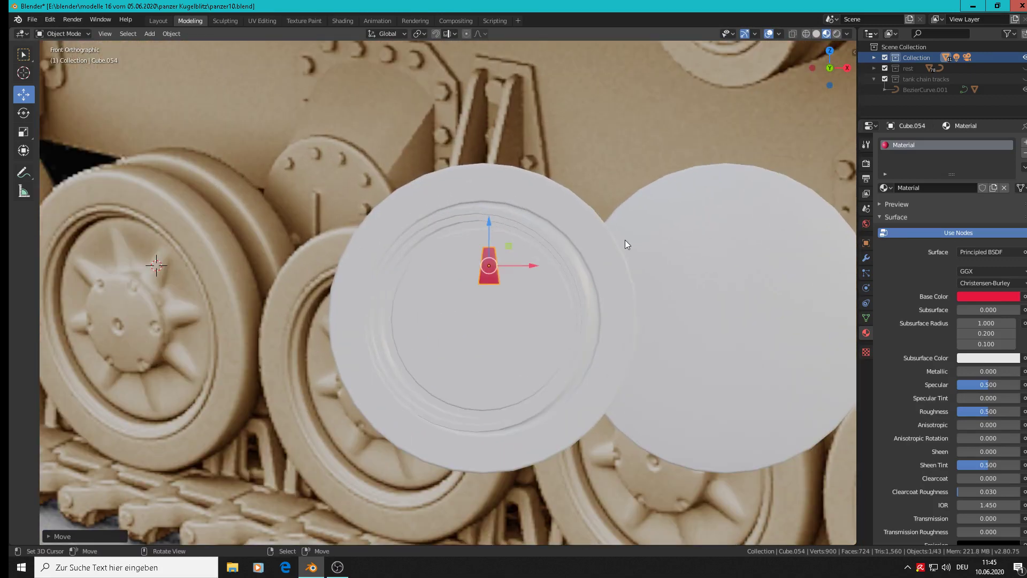
key(s)
click(596, 302)
drag(531, 275, 525, 264)
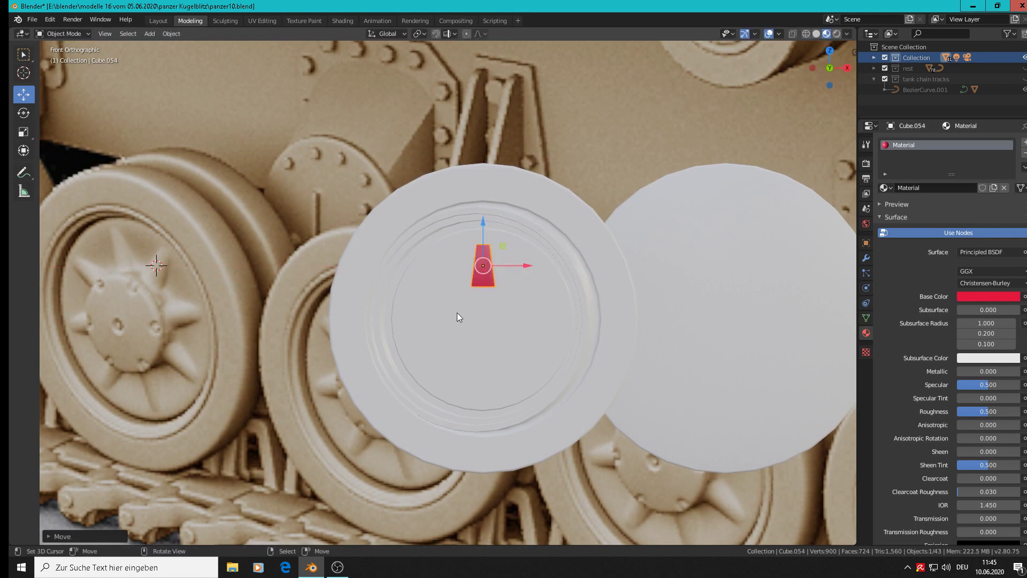
shift+middle_drag(547, 328, 615, 245)
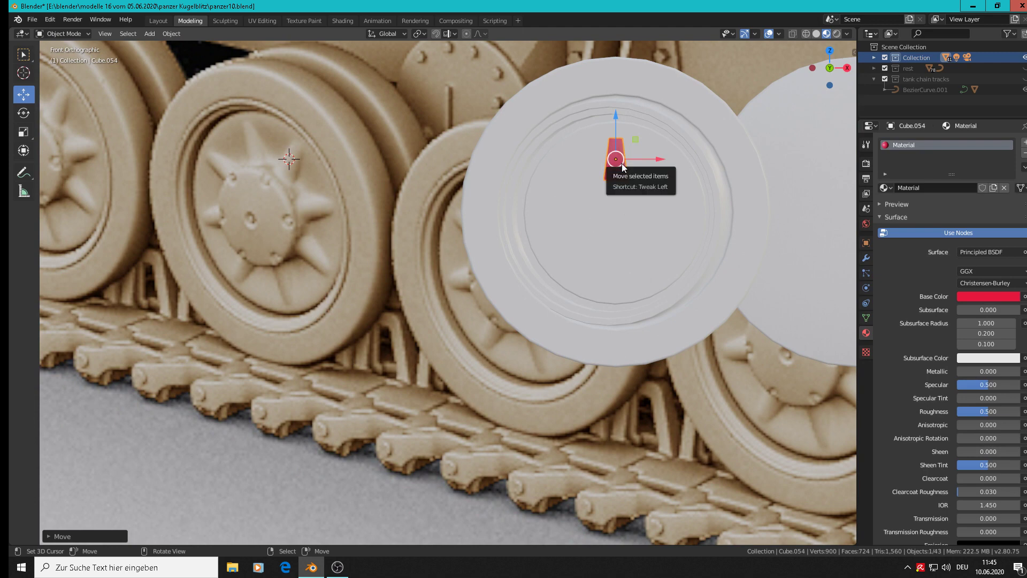
drag(617, 119, 616, 117)
middle_drag(681, 203, 731, 209)
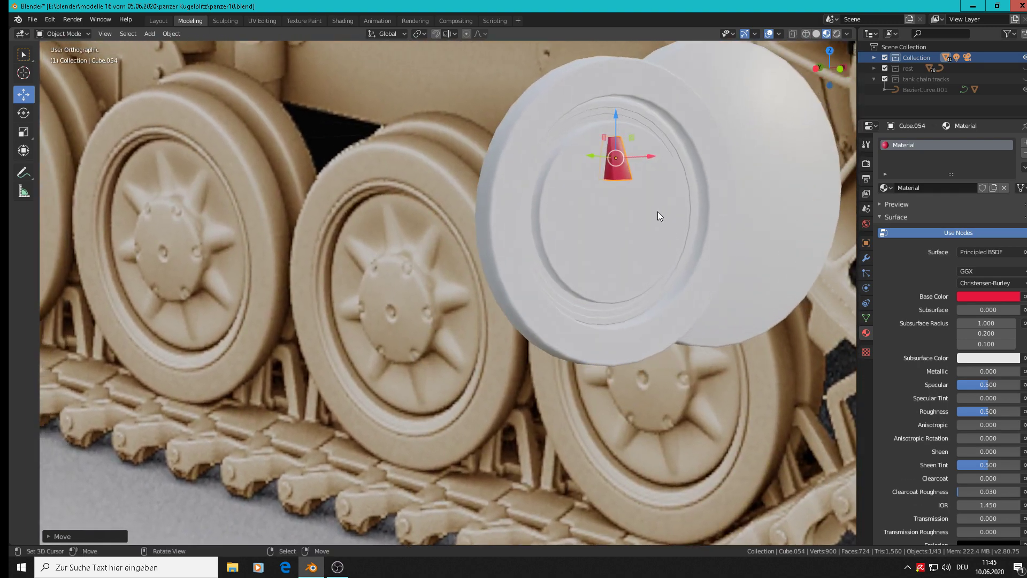
middle_drag(657, 211, 601, 207)
key(KP_1)
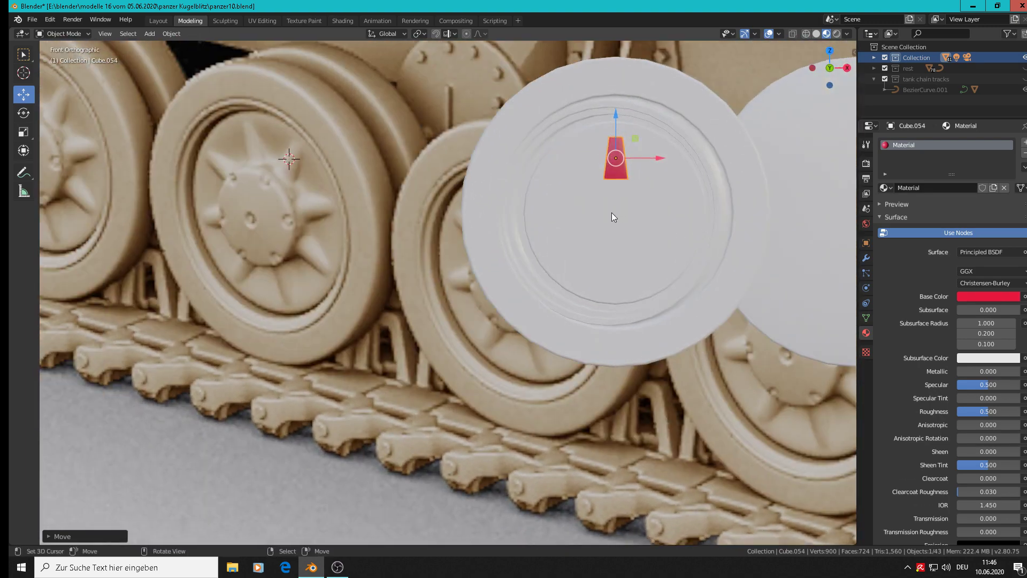
Step: Place the 3D cursor at the wheel's centre and set the spoke's origin to the 3D cursor
shift+right_click(614, 213)
click(615, 212)
click(171, 34)
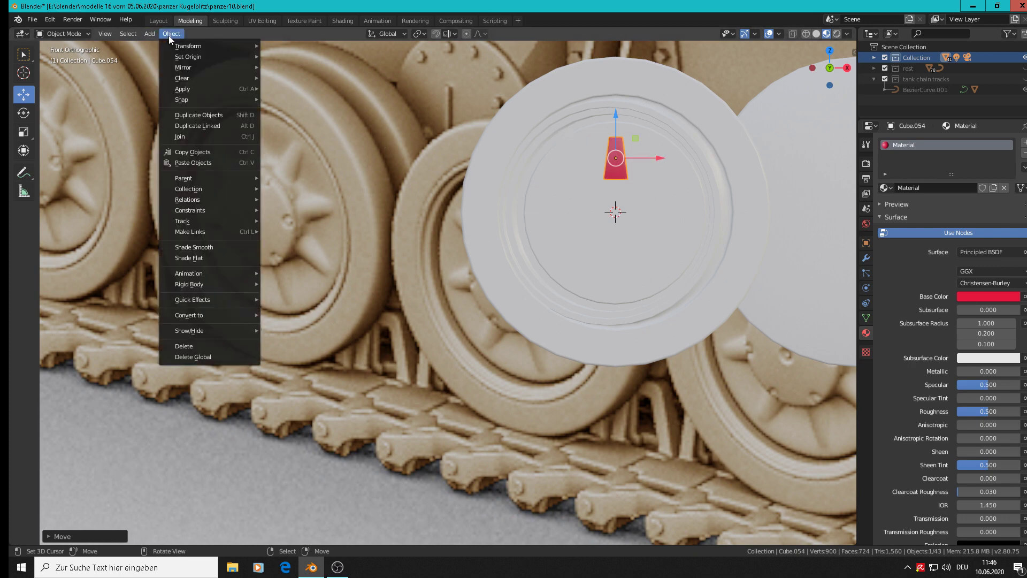
mouse_move(188, 57)
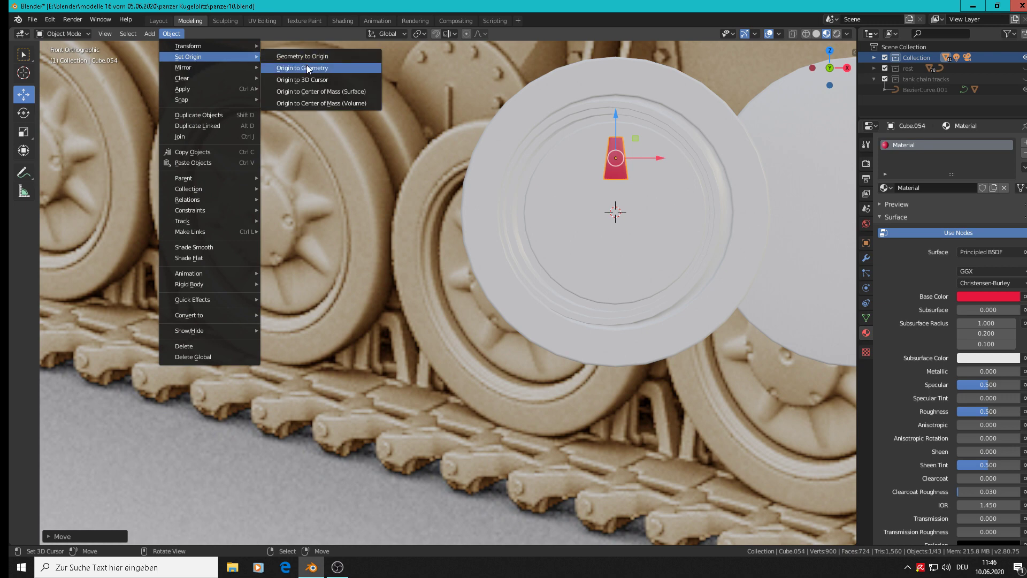
click(313, 82)
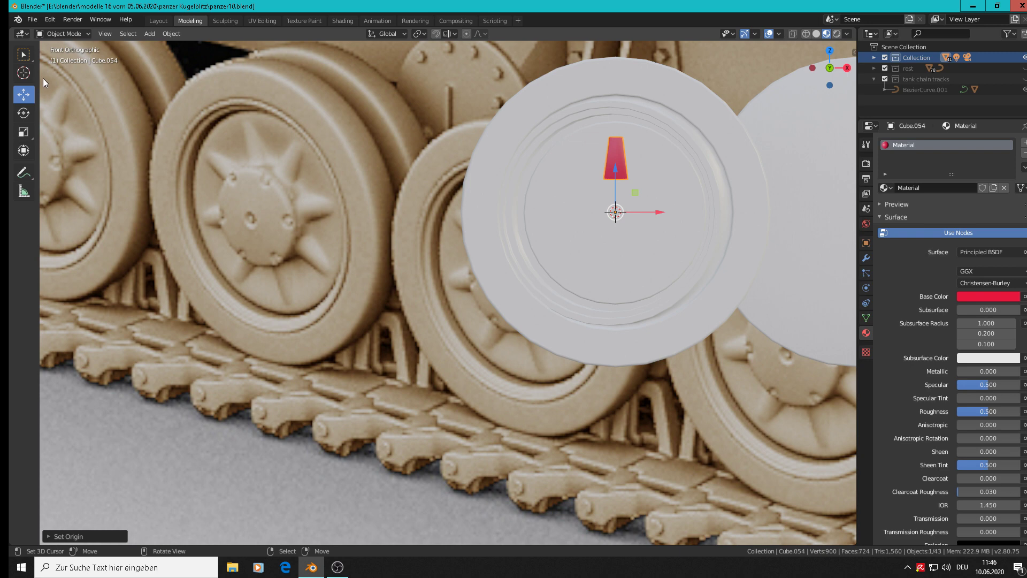
click(22, 120)
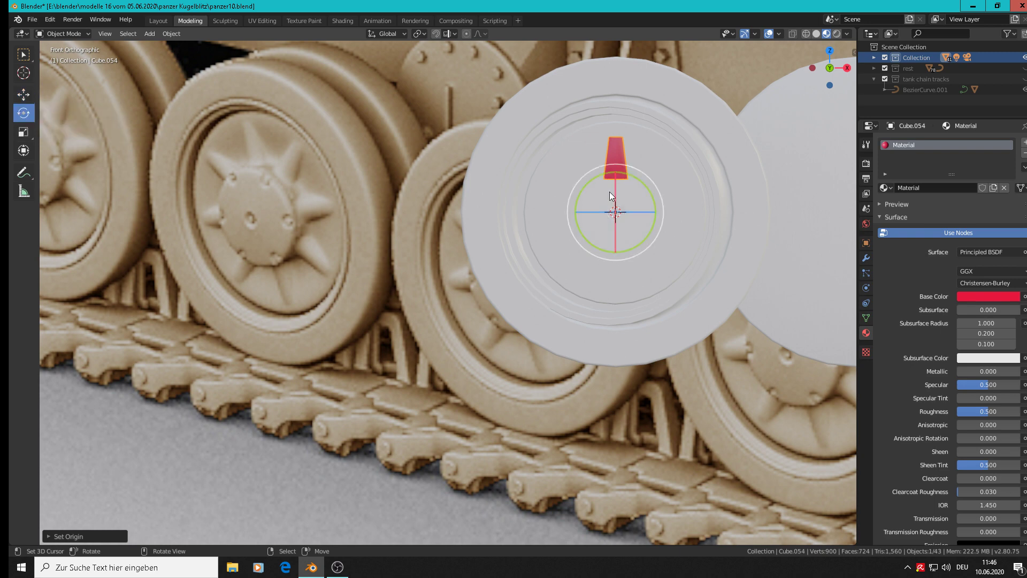
click(56, 535)
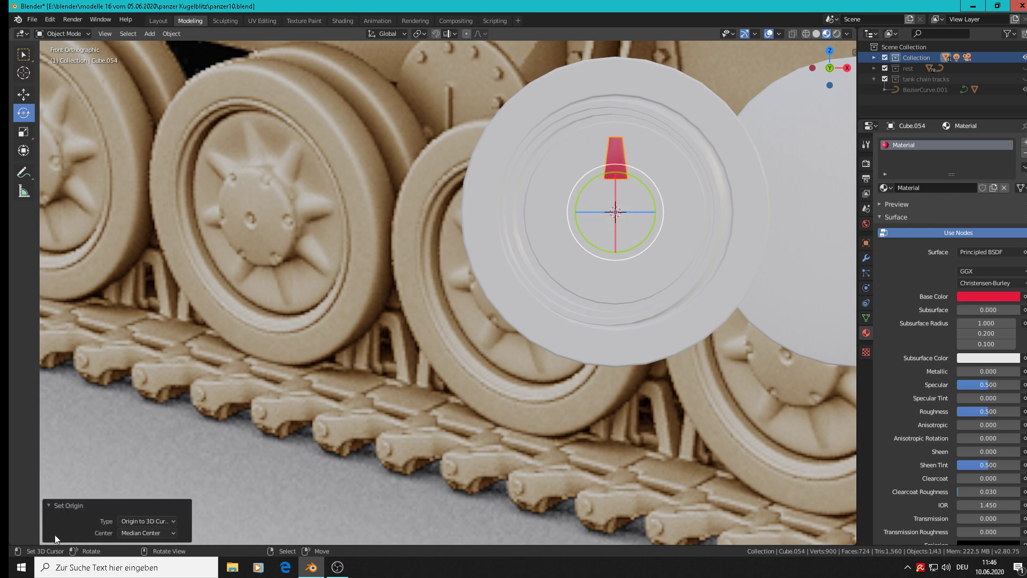
click(166, 522)
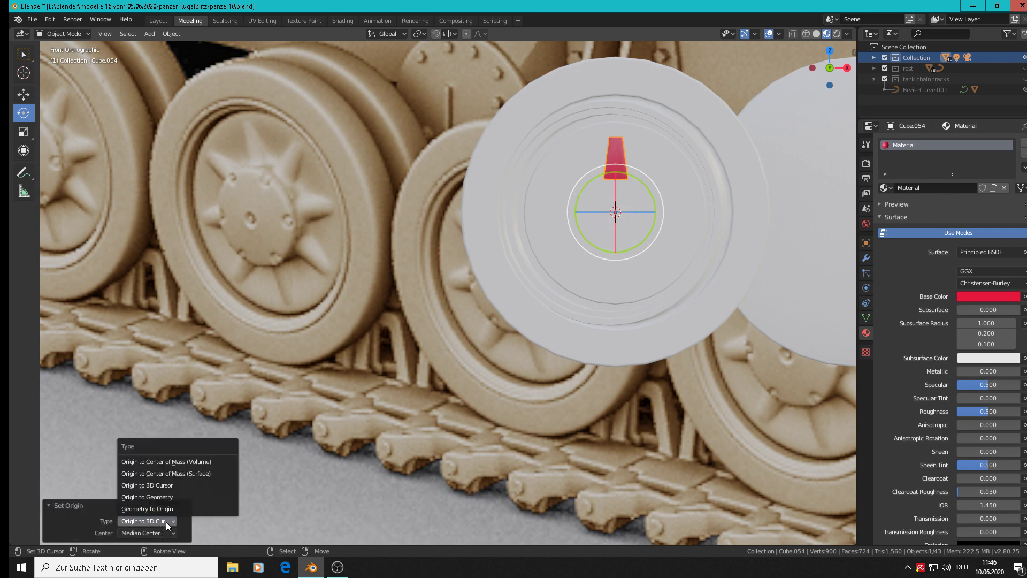
click(166, 521)
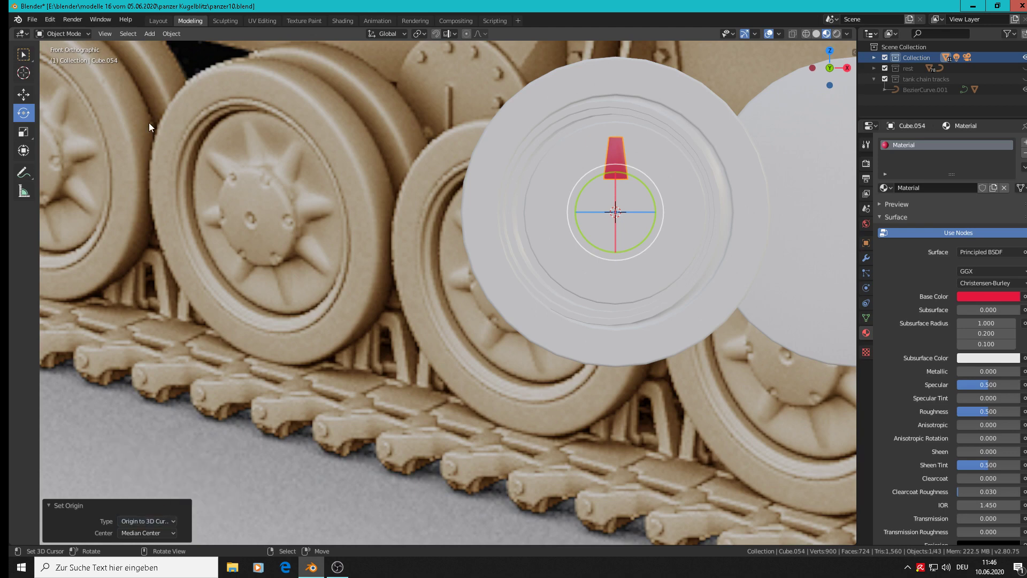
click(157, 23)
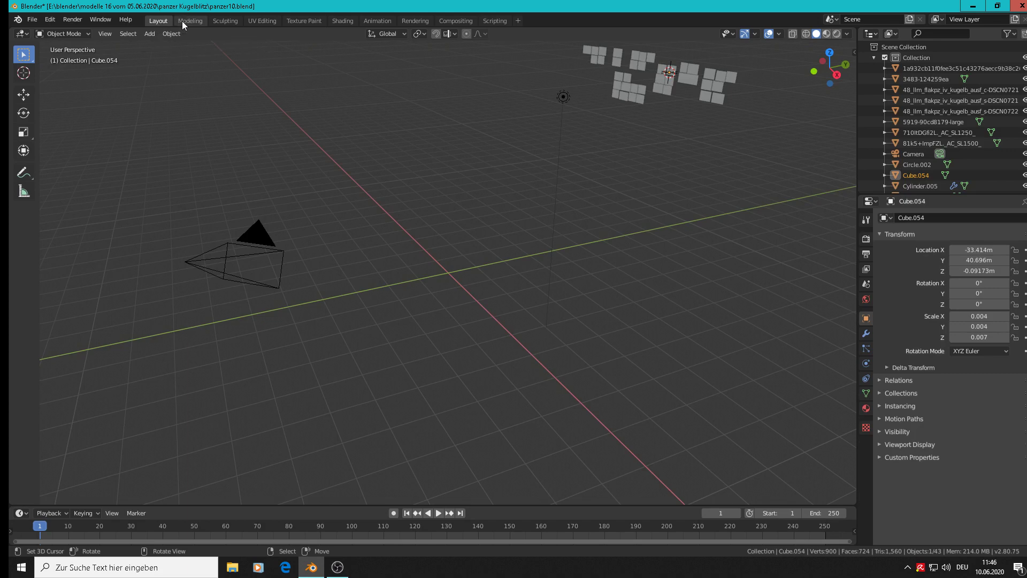
click(182, 21)
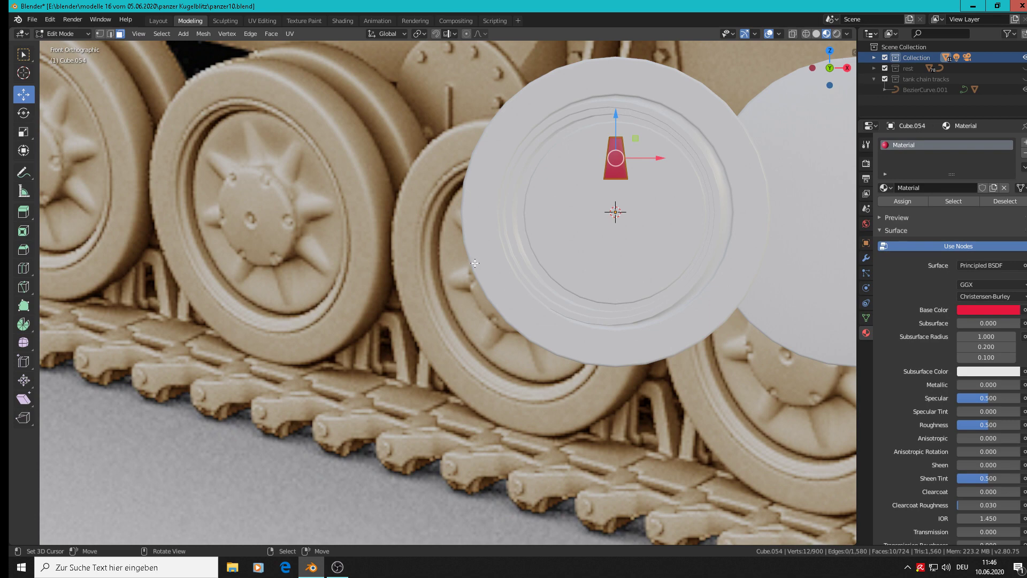
Step: Try to spin the spoke about the wheel's centre in 9 steps over 360° with a tilted axis, keeping the origin at the 3D cursor
click(24, 325)
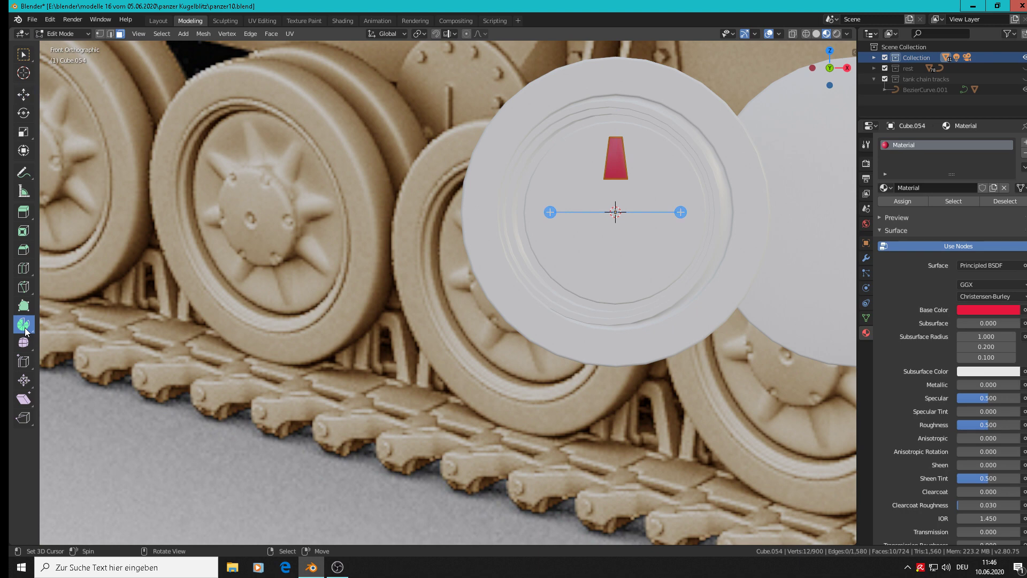
click(681, 210)
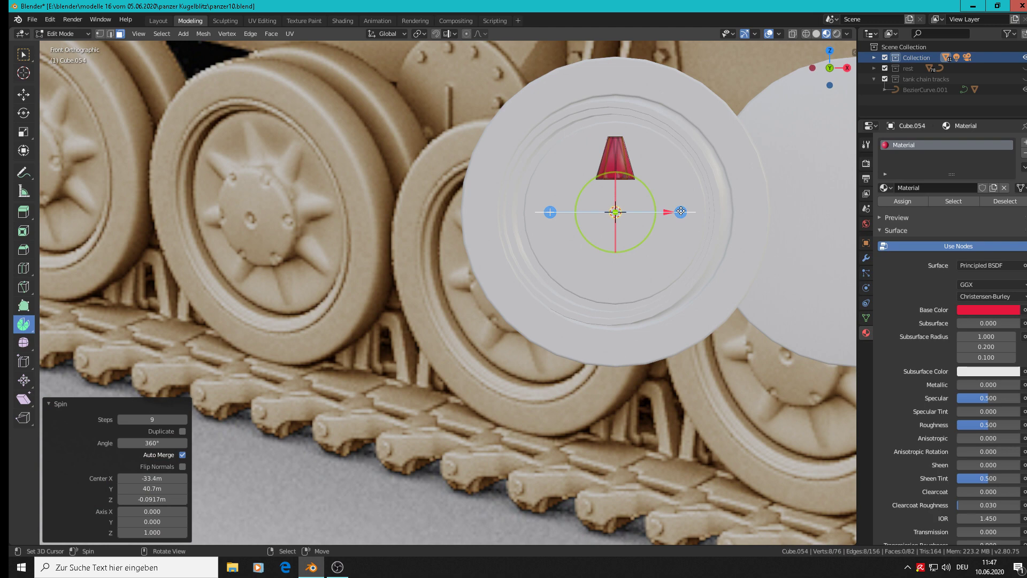
drag(655, 199, 639, 216)
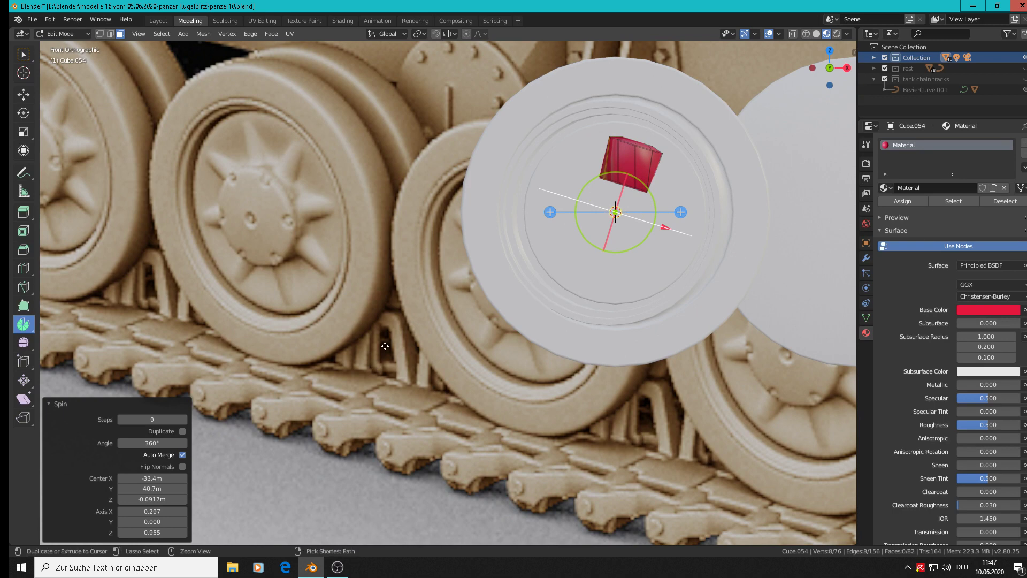
key(ctrl+z)
key(Tab)
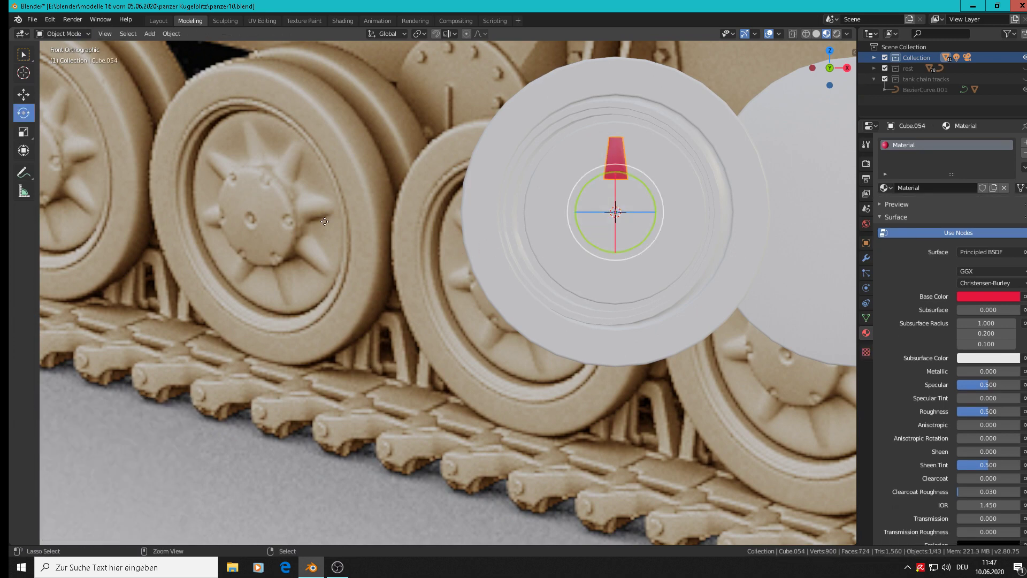
key(ctrl+z)
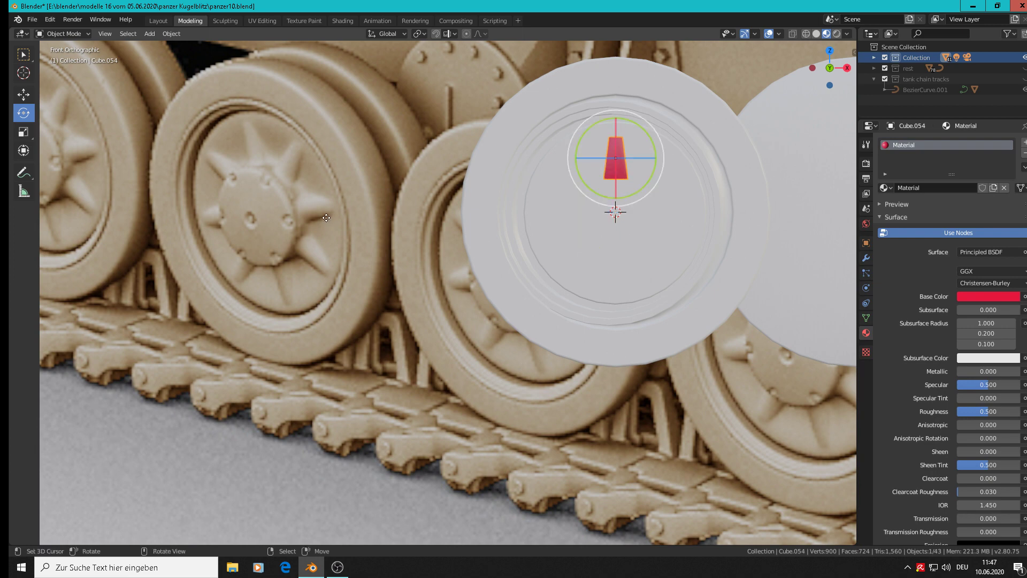
key(ctrl+shift+z)
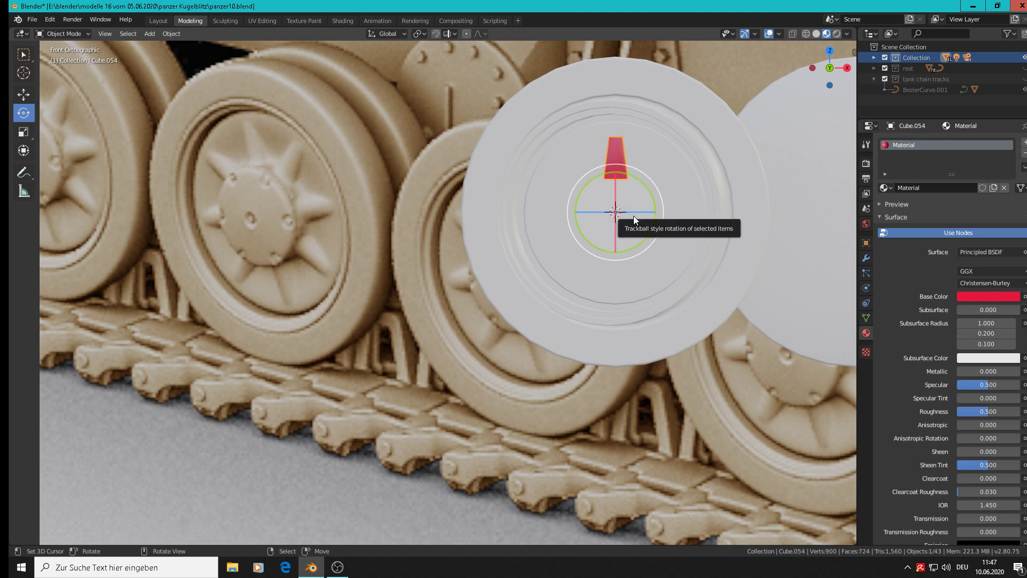
Step: Spin the spoke in Edit Mode in 9 steps over 360°, try the Duplicate option, and turn Auto Merge off
key(Tab)
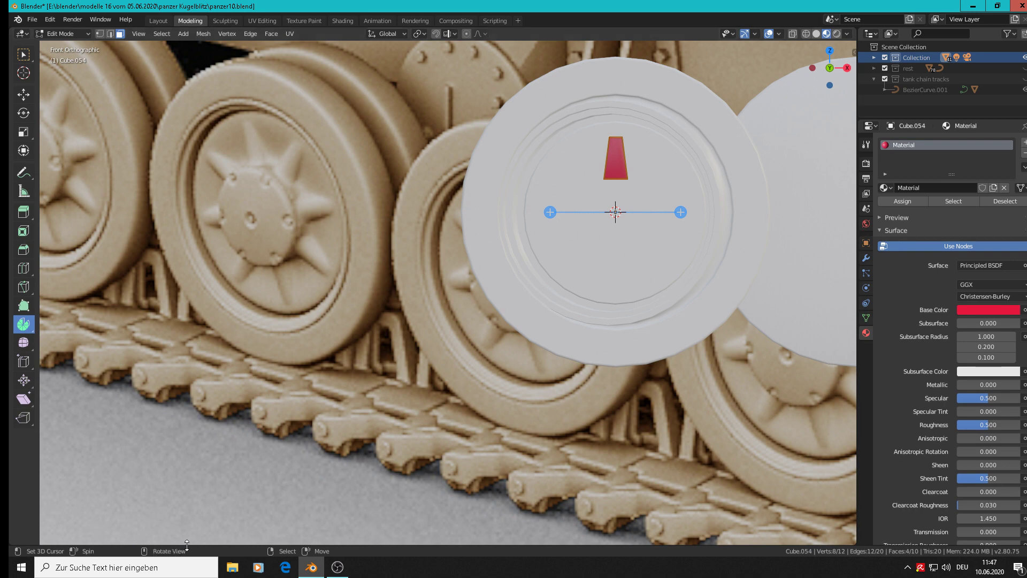
click(680, 212)
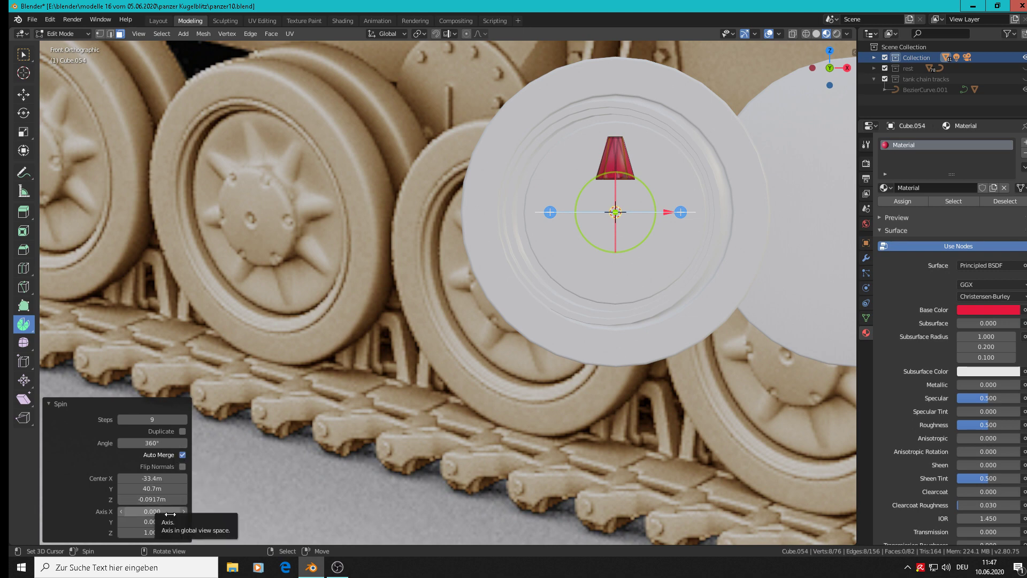
click(179, 432)
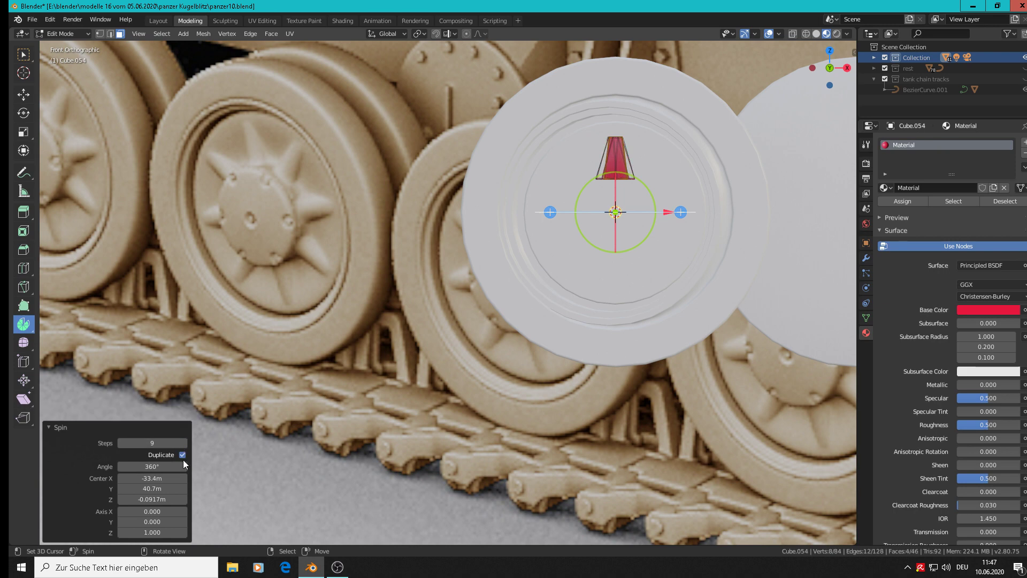
click(183, 455)
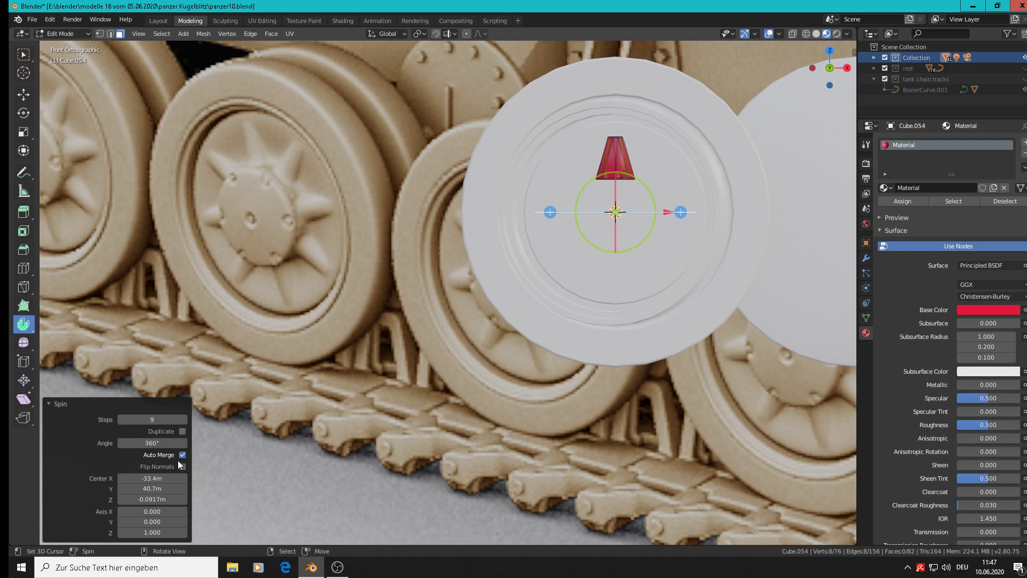
click(183, 456)
Step: Try tilting the spin axis, repeat the 9-step 360° spin around the Z axis, and inspect the spoke at an angle
drag(678, 212, 644, 231)
drag(631, 183, 597, 241)
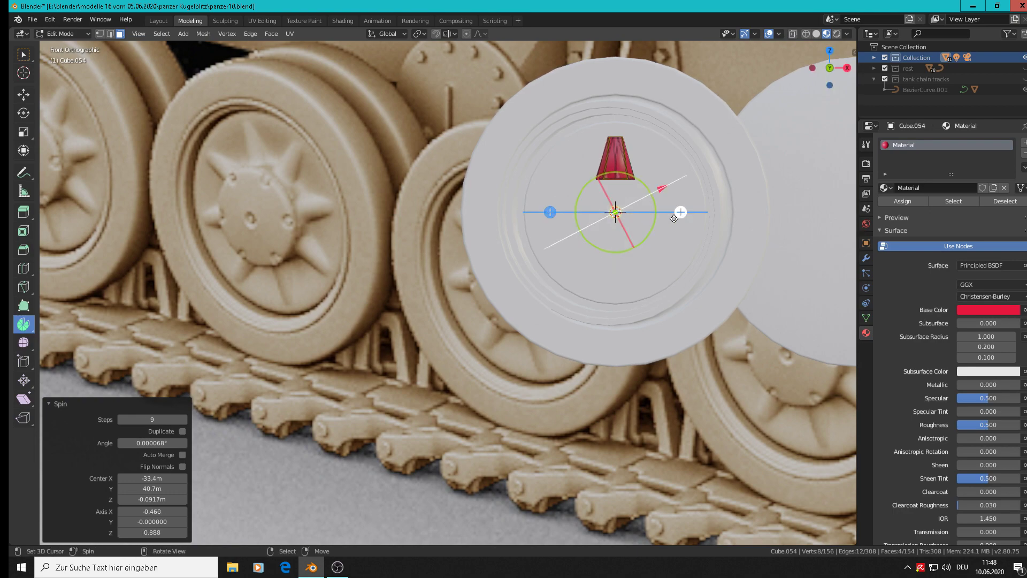
drag(674, 218, 678, 212)
middle_drag(678, 213, 678, 207)
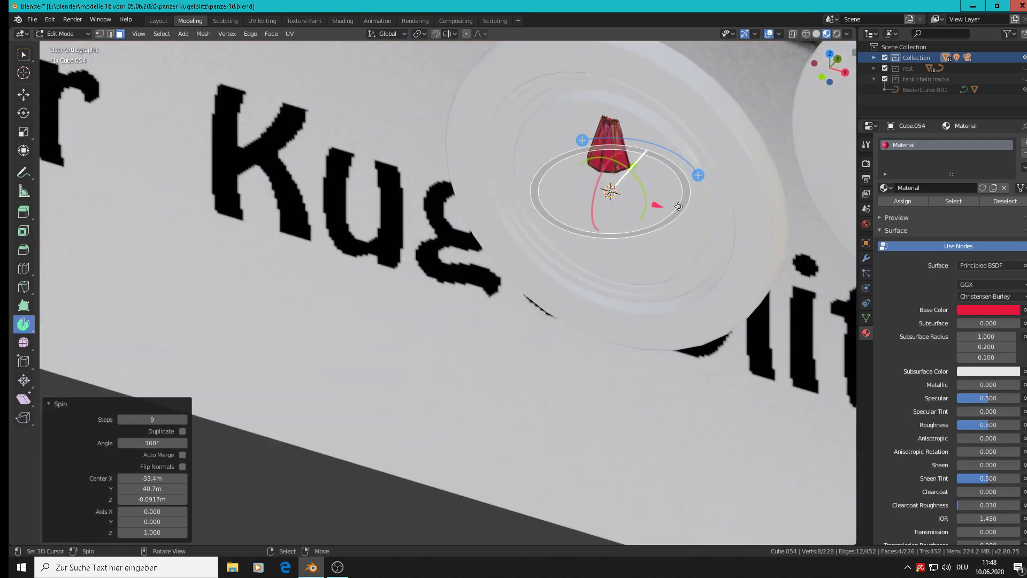
Step: Try further 9-step spins of the spoke, around a tilted axis and by about 361° around the Z axis, and clear the selection
mouse_move(678, 207)
mouse_down()
mouse_move(689, 193)
mouse_move(625, 222)
mouse_move(518, 169)
mouse_move(631, 75)
mouse_move(722, 138)
mouse_move(738, 252)
mouse_move(513, 346)
mouse_move(528, 360)
mouse_move(608, 179)
mouse_move(584, 272)
mouse_move(590, 184)
mouse_move(607, 189)
mouse_move(613, 216)
mouse_move(642, 204)
mouse_move(669, 208)
mouse_up()
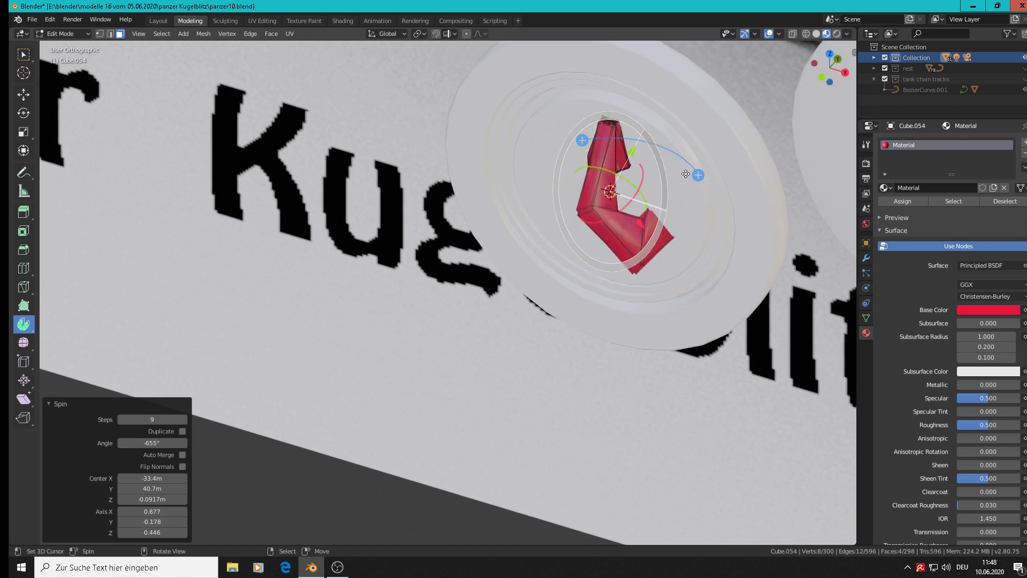
drag(697, 175, 735, 212)
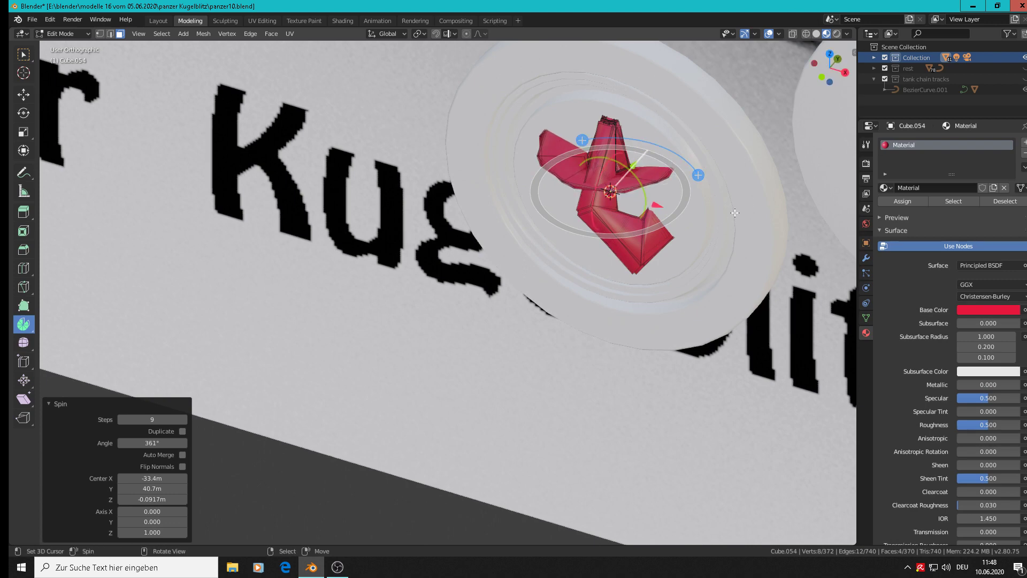
alt+middle_drag(735, 212, 668, 196)
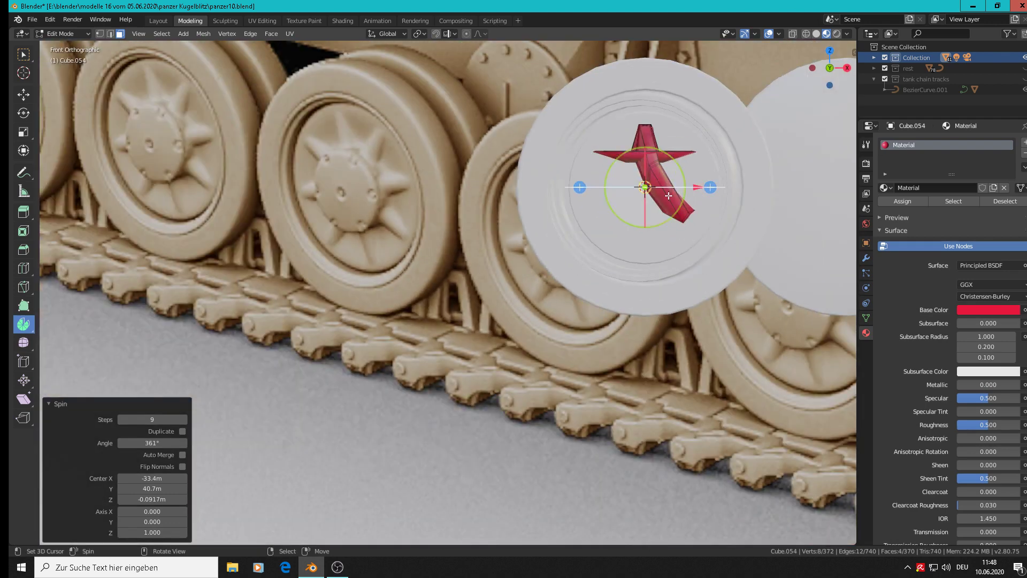
key(x)
key(alt+a)
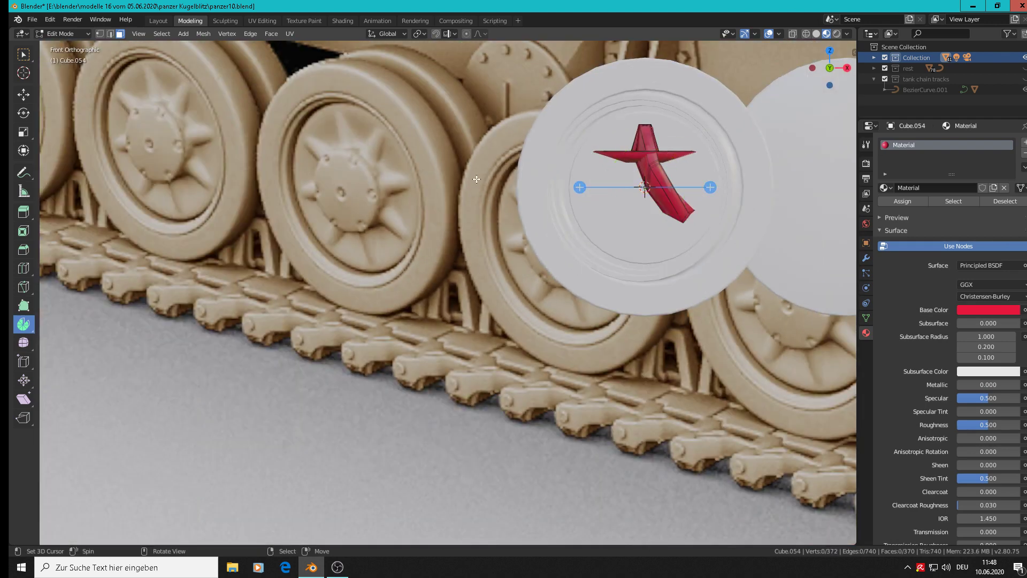
Step: Undo all spin attempts back to the single plain spoke and return to Object Mode
key(ctrl+z)
key(ctrl+z)
key(ctrl+z)
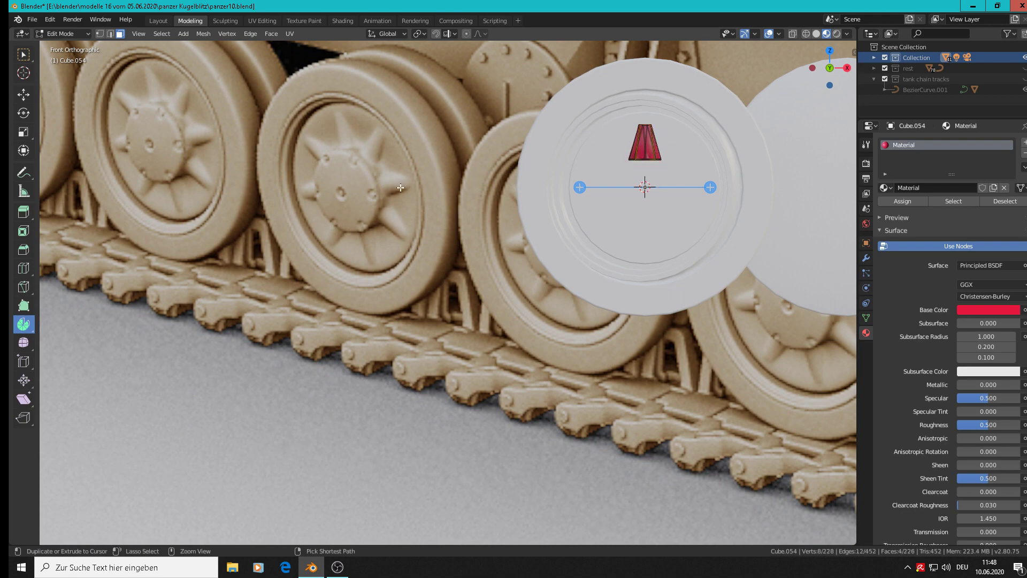
key(ctrl+z)
key(ctrl+z)
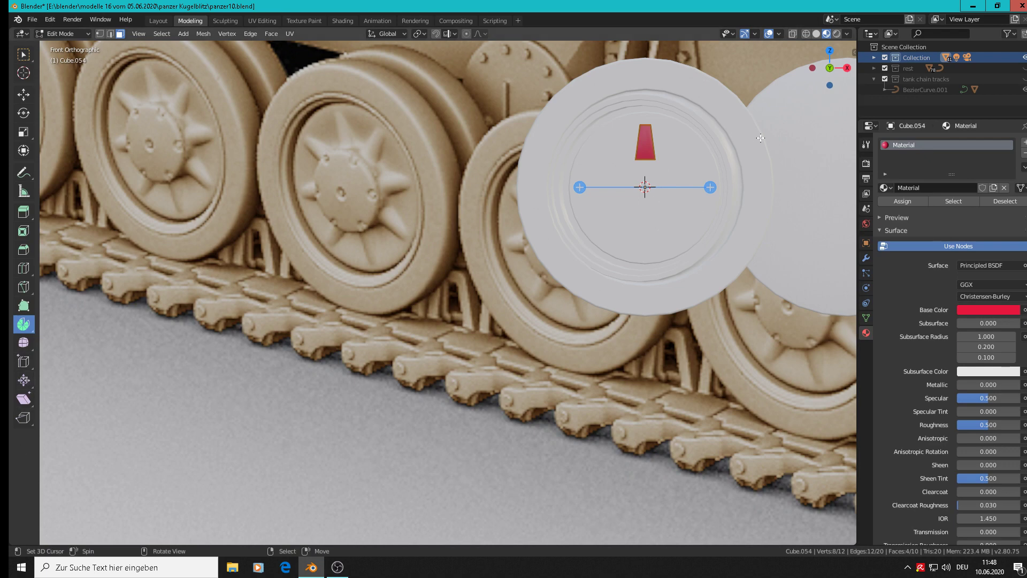
key(Tab)
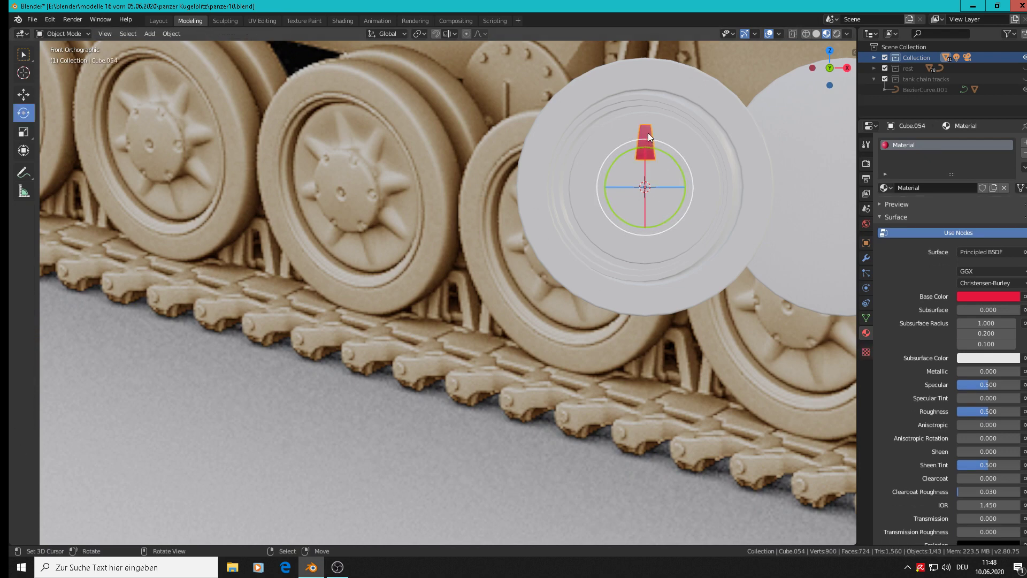
Step: Duplicate the spoke and rotate the copy 180° about the wheel's centre in the front view
shift+middle_drag(704, 225, 550, 255)
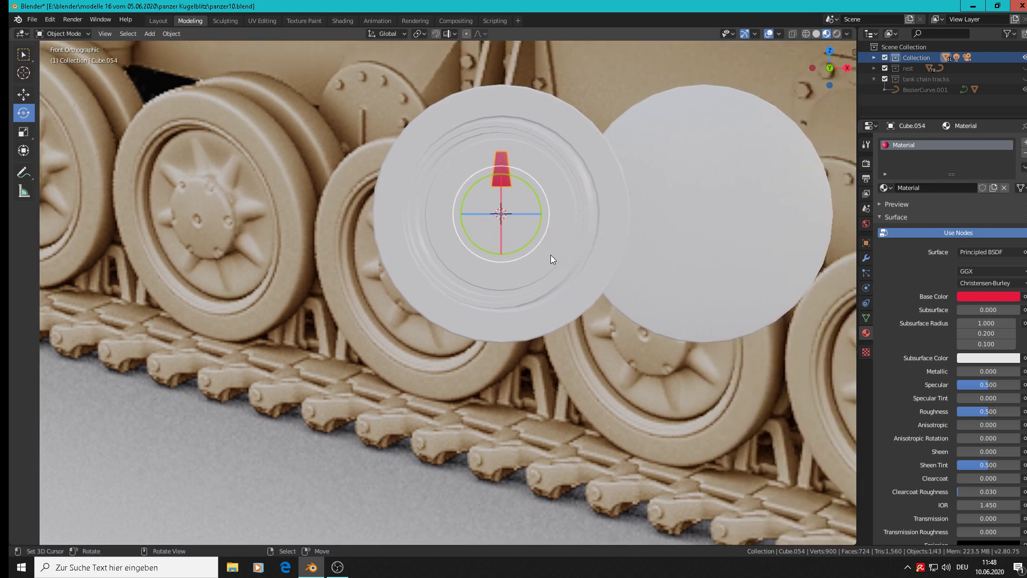
click(27, 95)
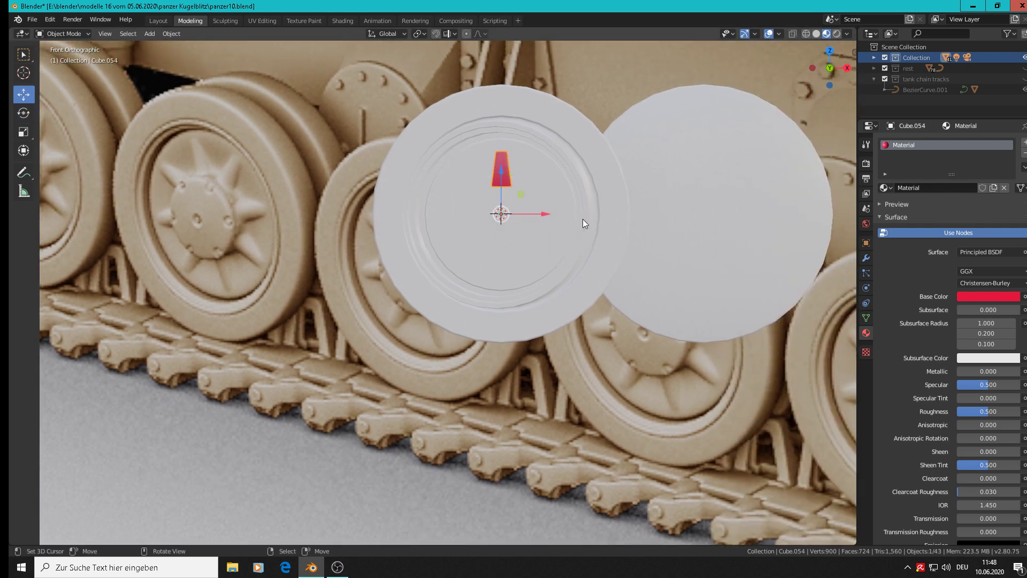
key(shift+d)
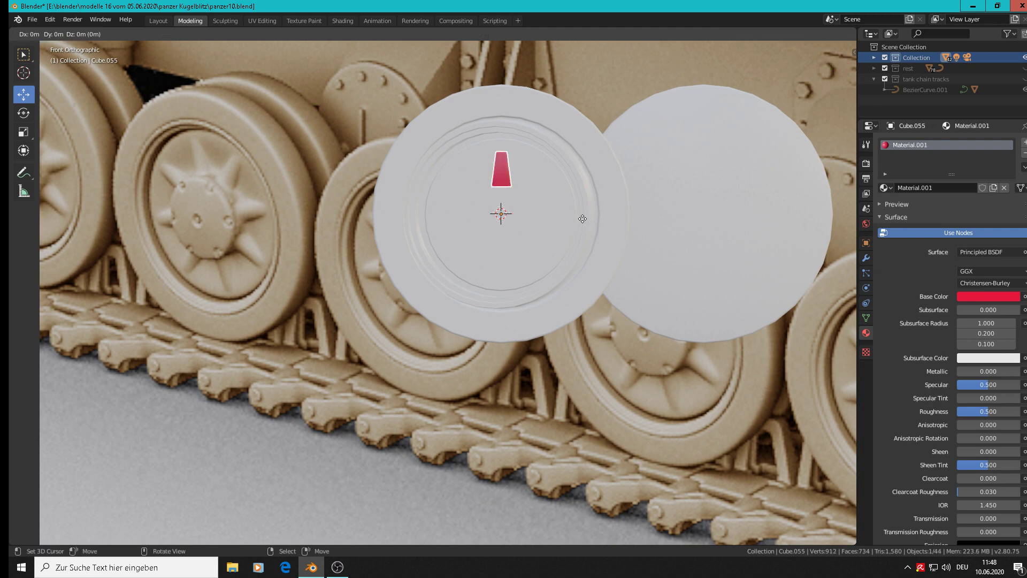
key(r)
text(180)
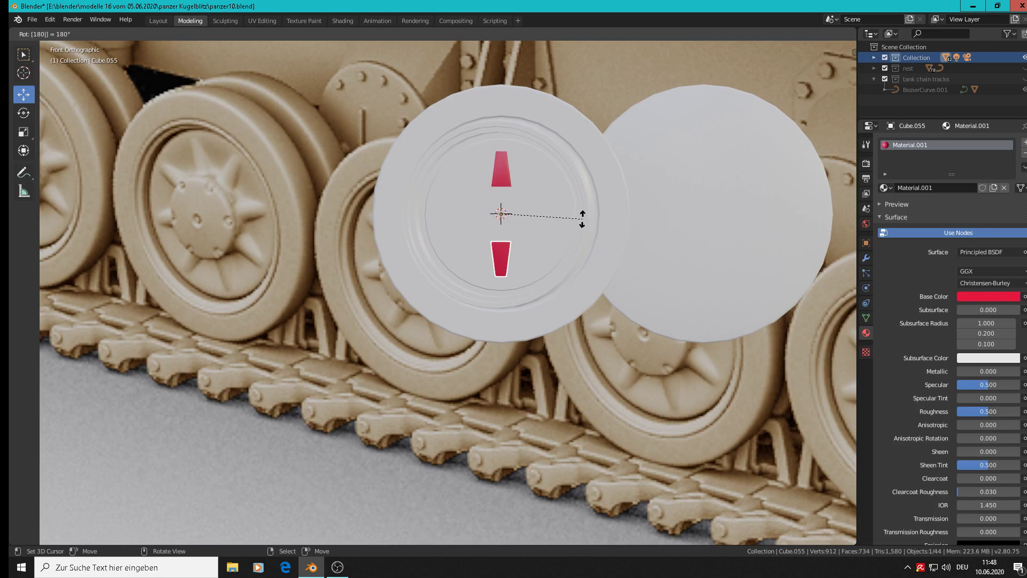
key(Return)
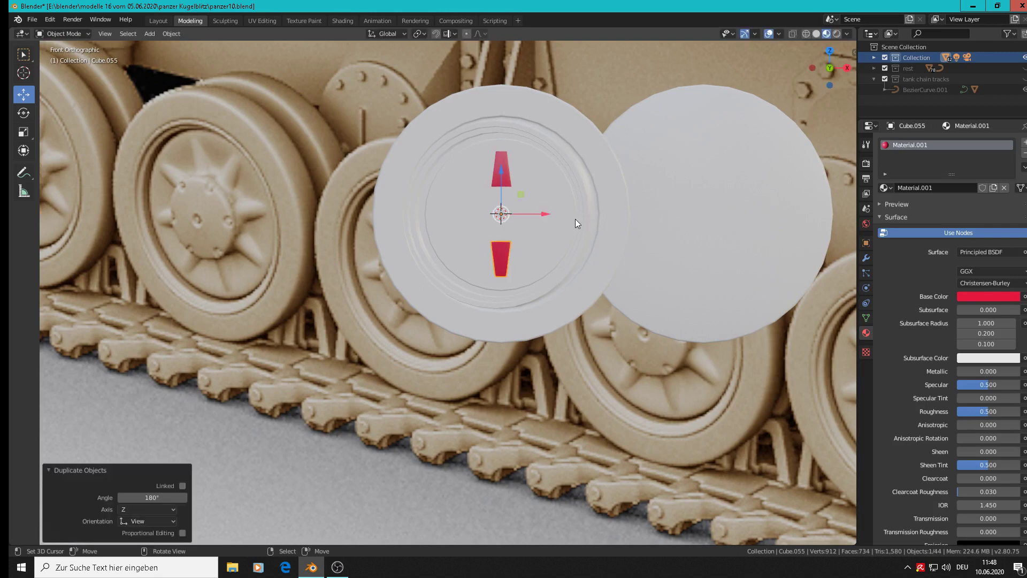
Step: Duplicate the upper and lower vertical spokes, rotating each copy 45° about the wheel's centre
click(504, 170)
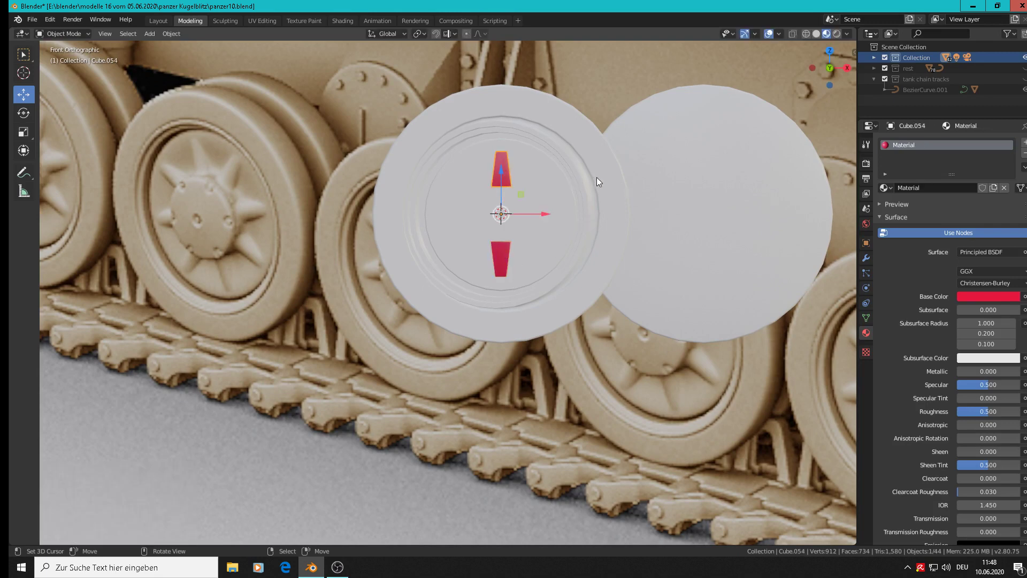
key(shift+d)
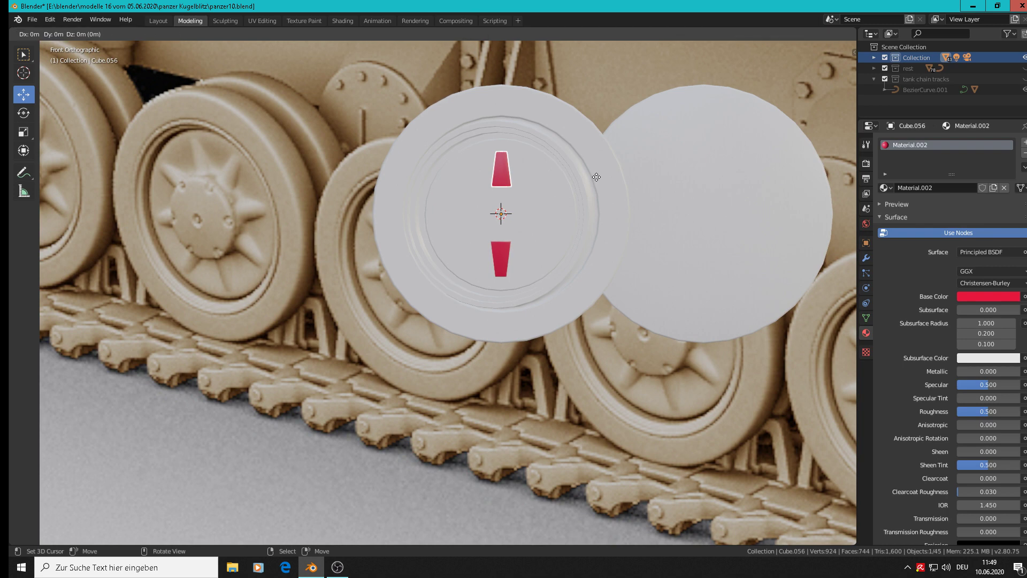
text(r45)
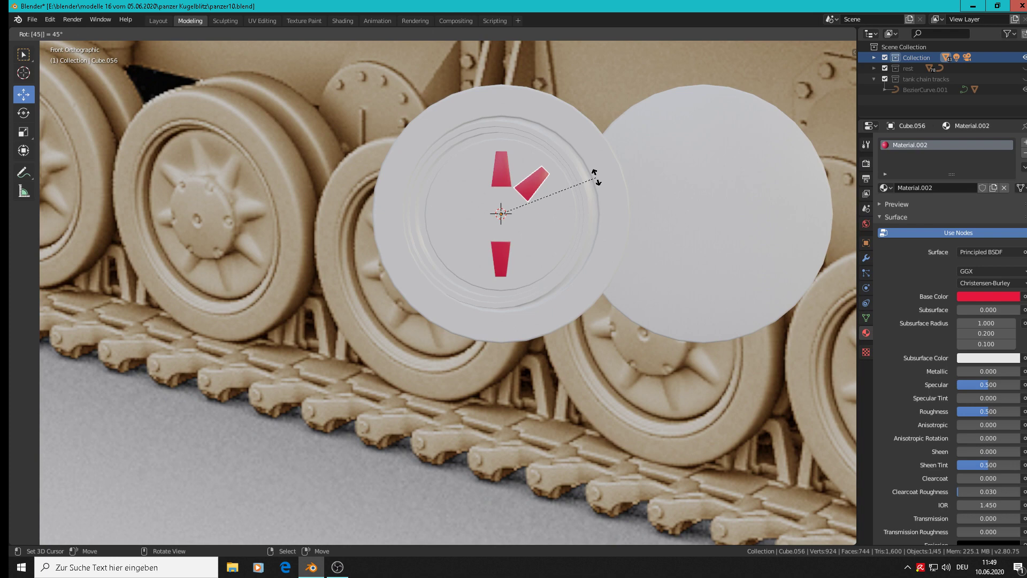
key(Return)
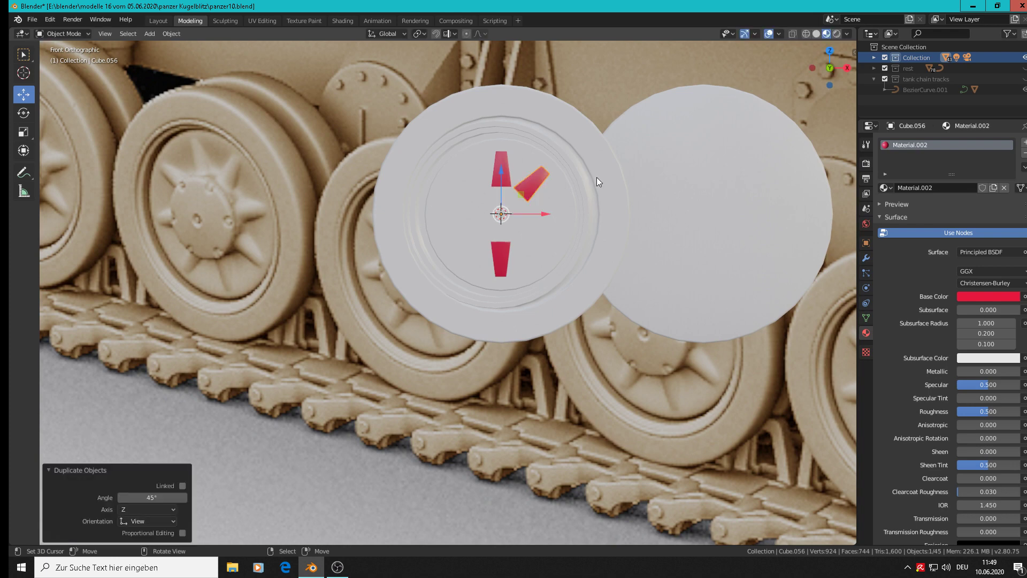
click(505, 264)
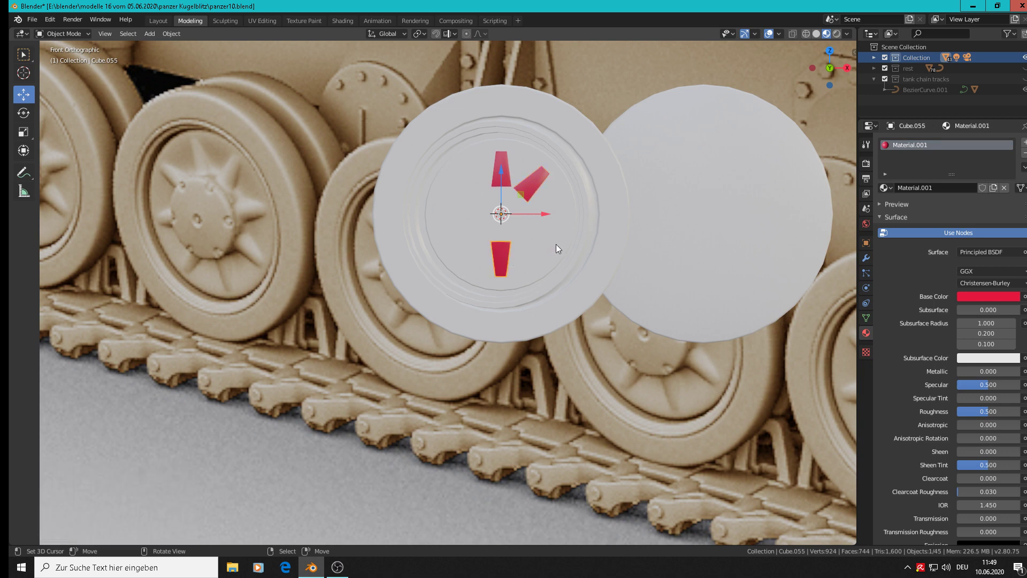
key(shift+d)
text(r45)
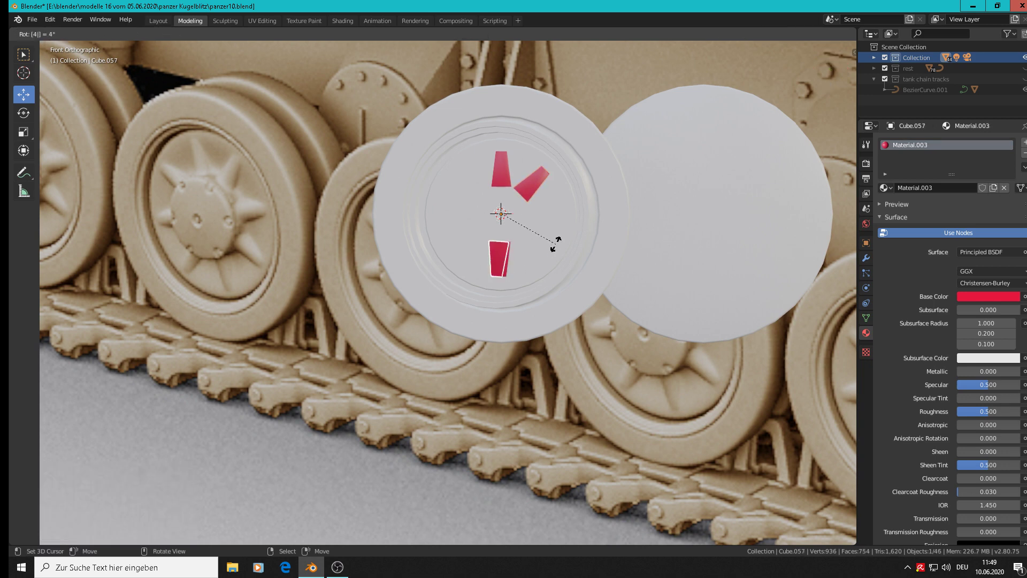
key(Return)
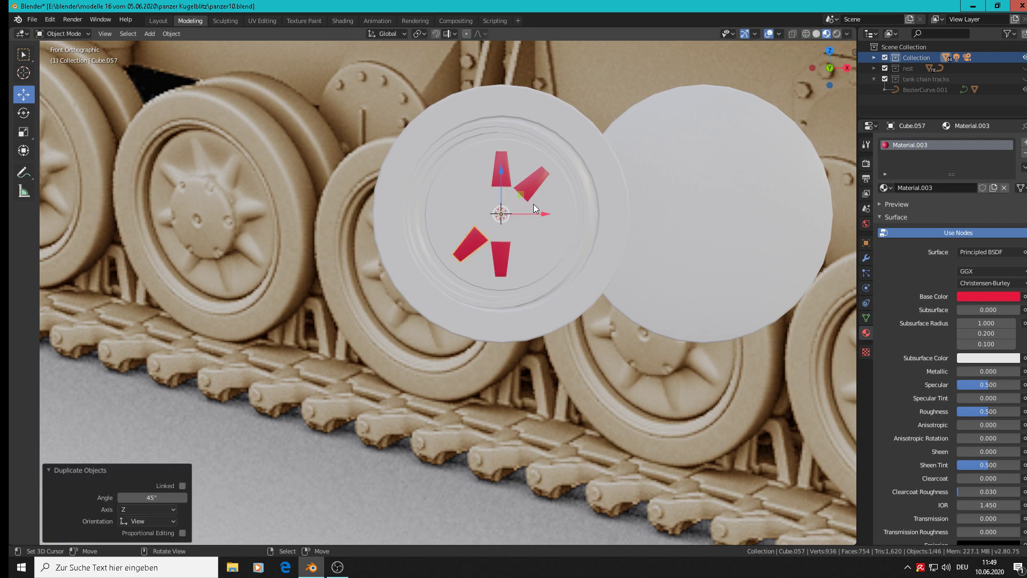
Step: Duplicate the upper vertical spoke and rotate the copy -45° about the wheel's centre, leaving the original in place
click(498, 171)
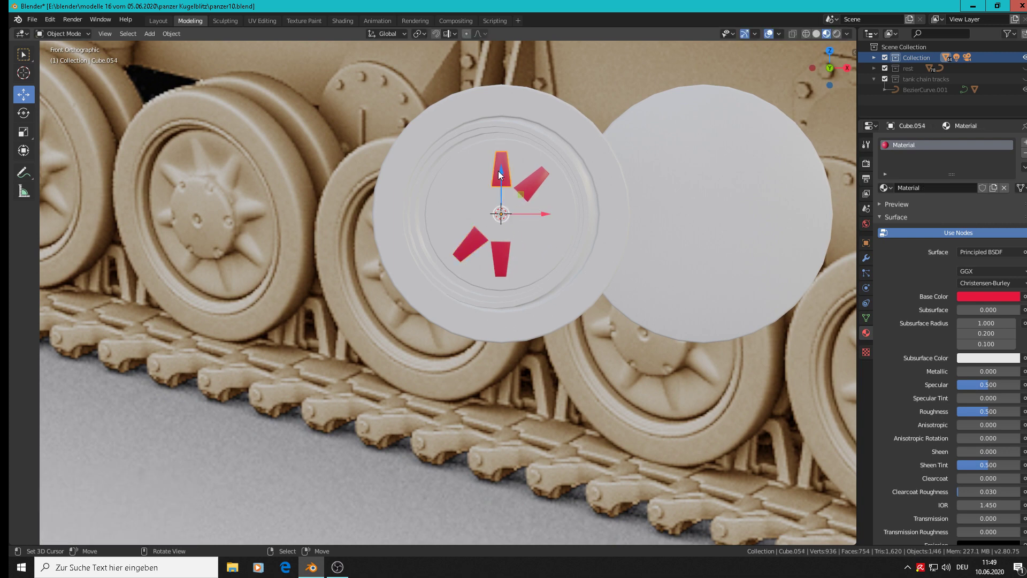
text(r)
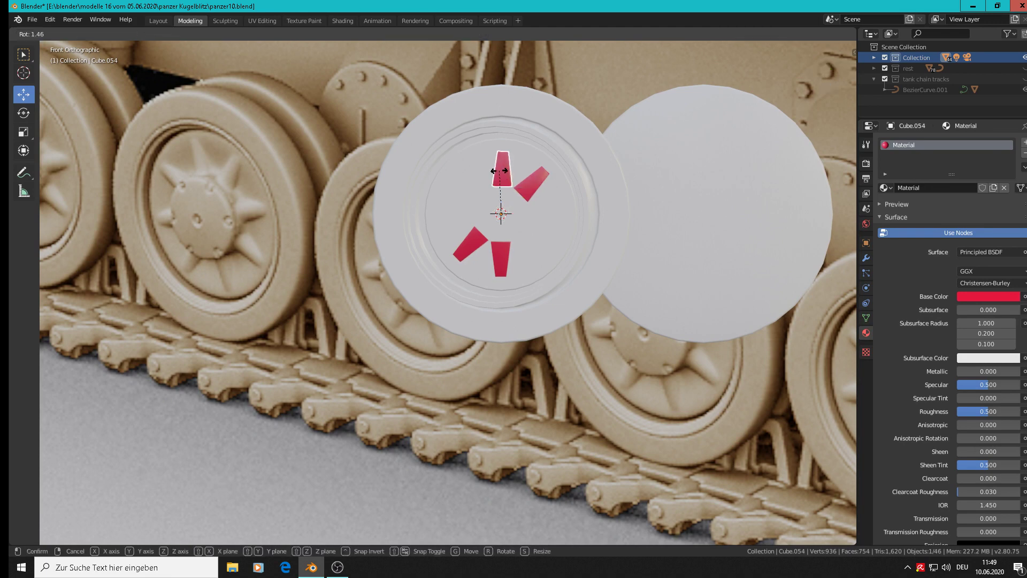
text(-45)
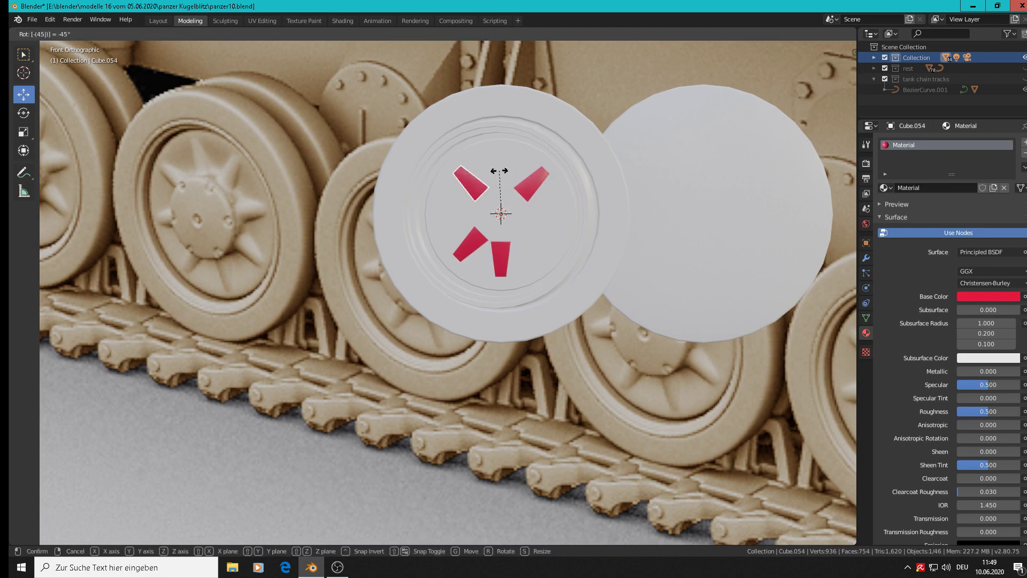
right_click(500, 171)
key(shift+d)
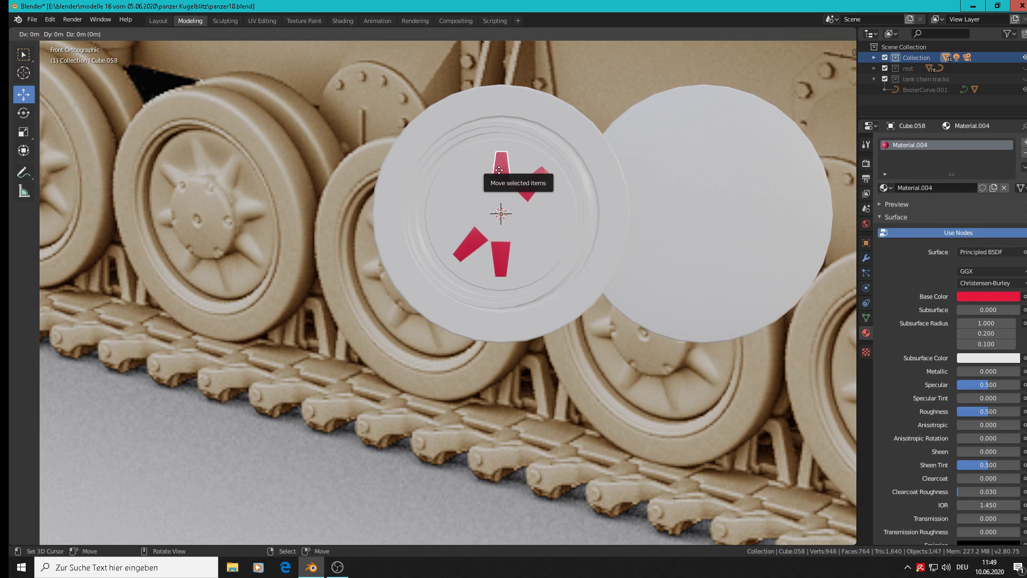
text(r-45)
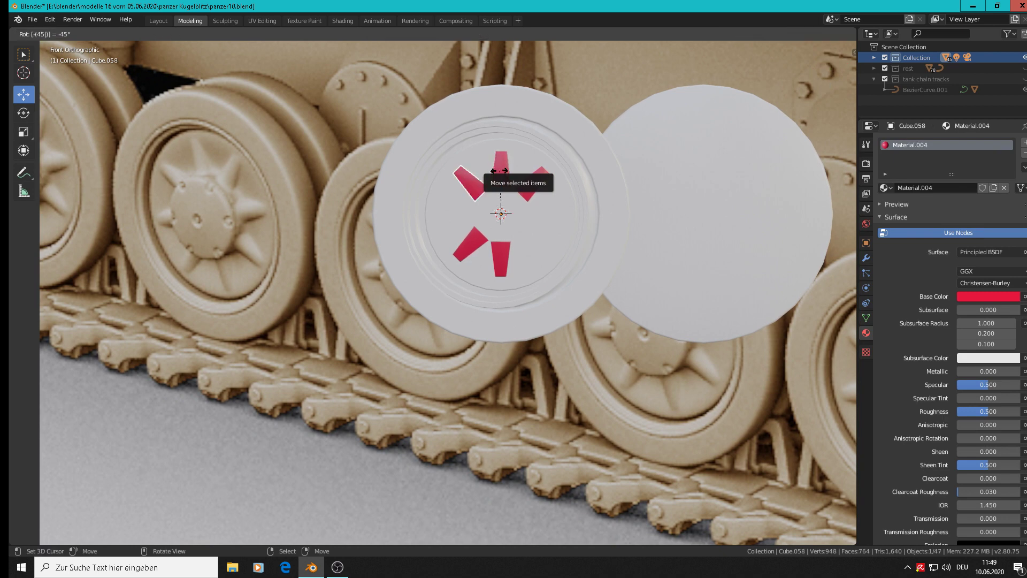
key(Return)
Step: Duplicate the lower vertical spoke and rotate the copy -45° about the wheel's centre, leaving the original in place
click(502, 260)
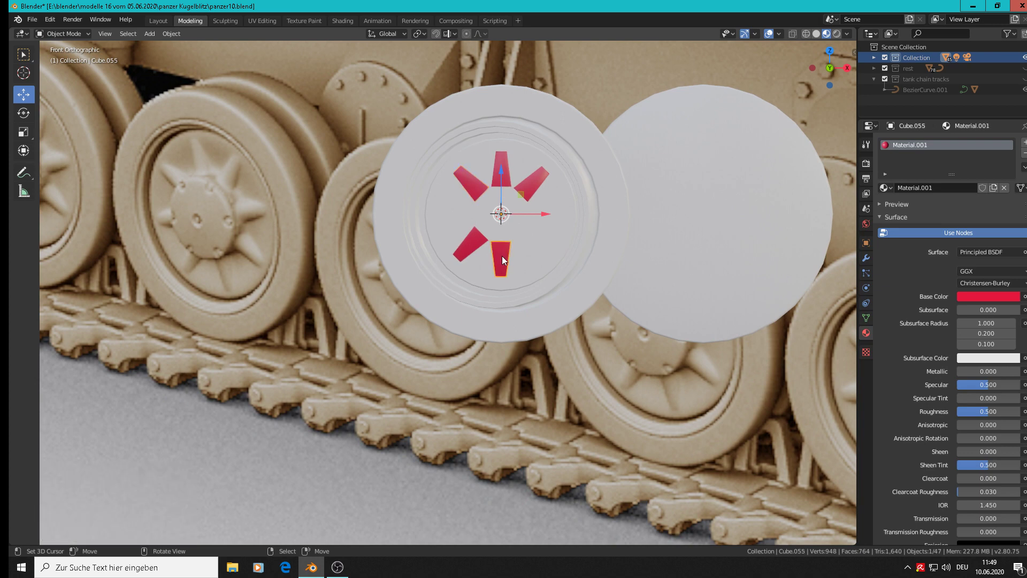
text(r)
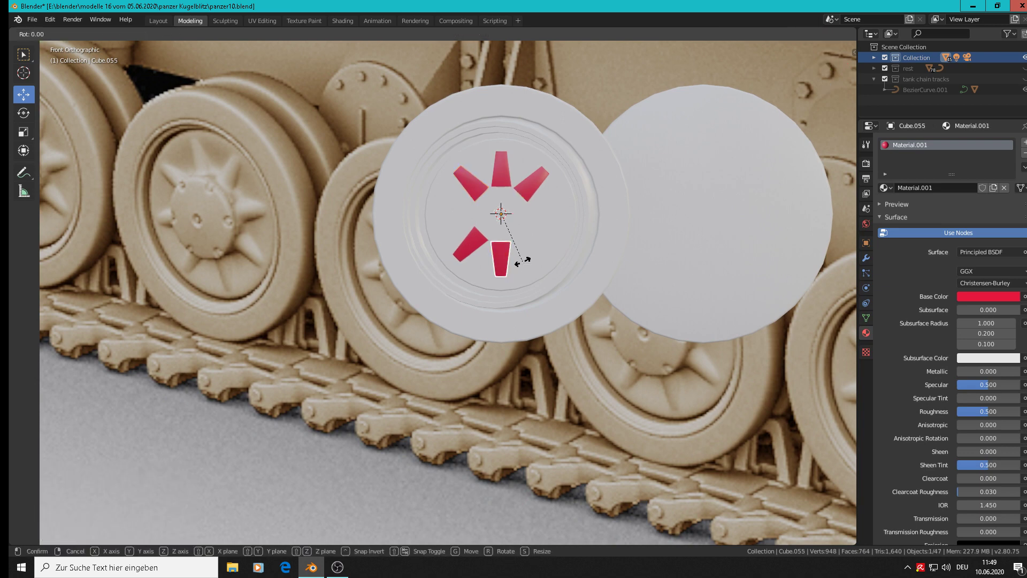
text(-45)
key(Escape)
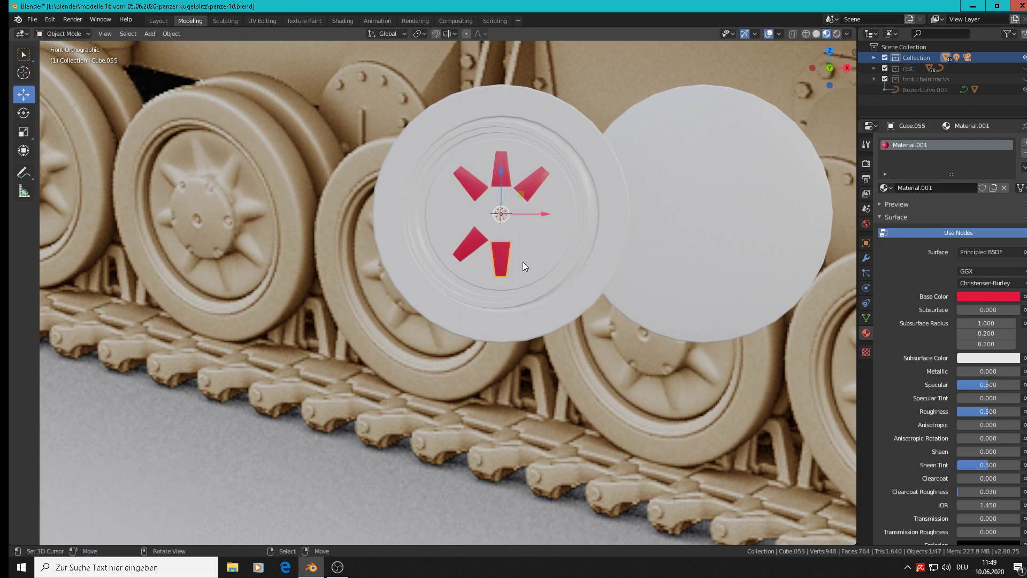
key(shift+d)
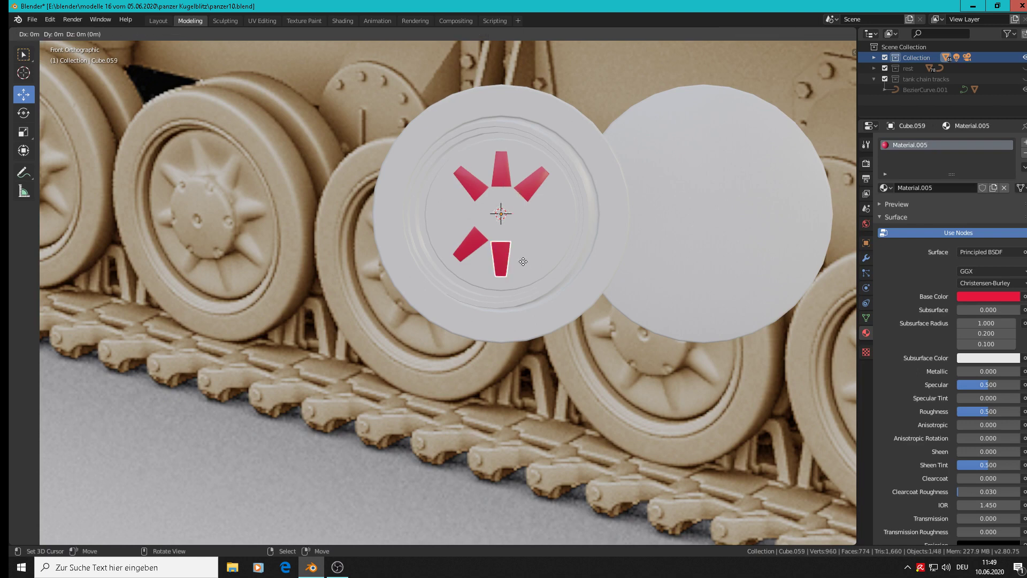
text(r-45)
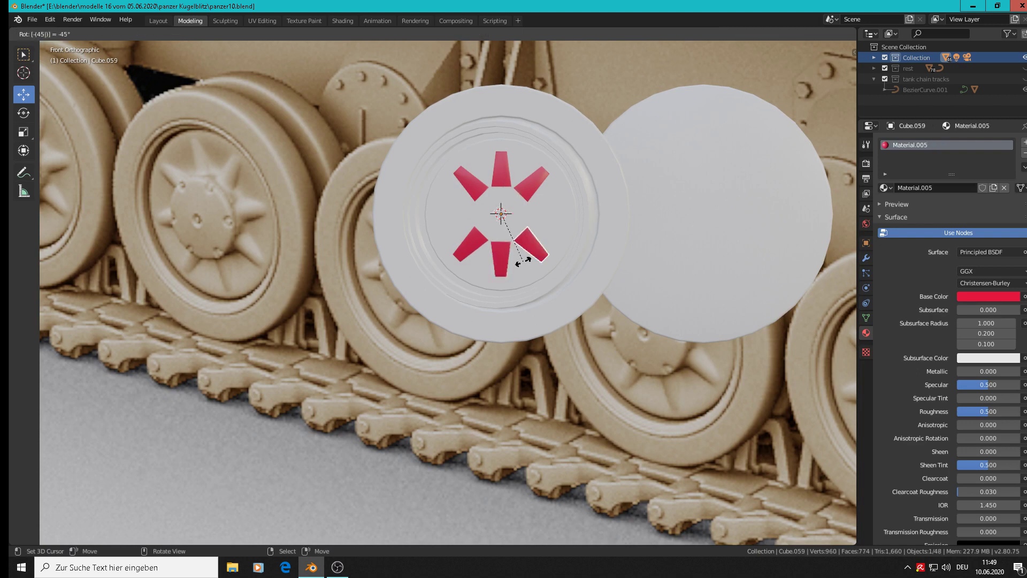
key(Return)
Step: Duplicate the lower vertical spoke and rotate the copy 90° to form a horizontal spoke
click(502, 260)
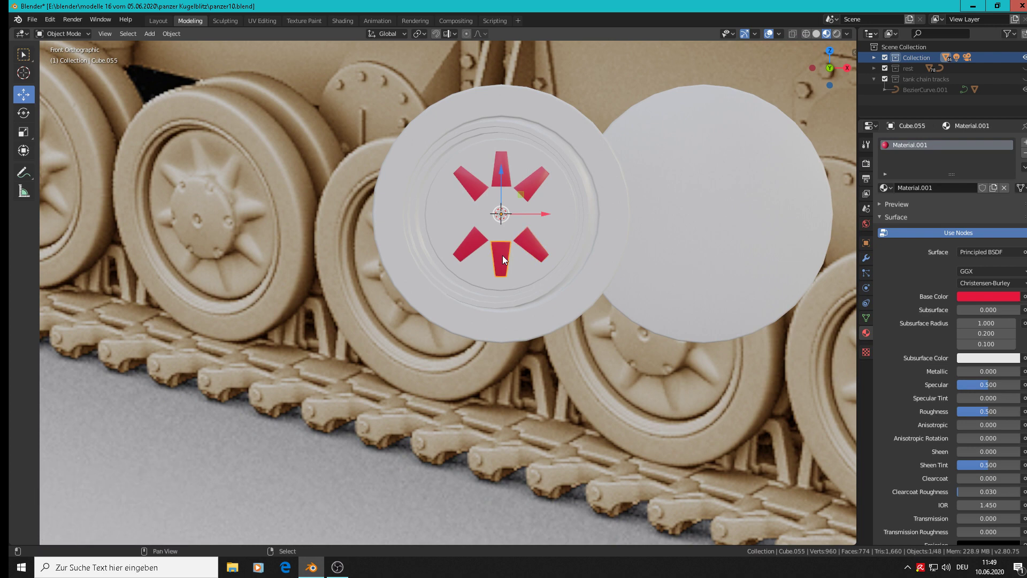
key(shift+d)
text(r90)
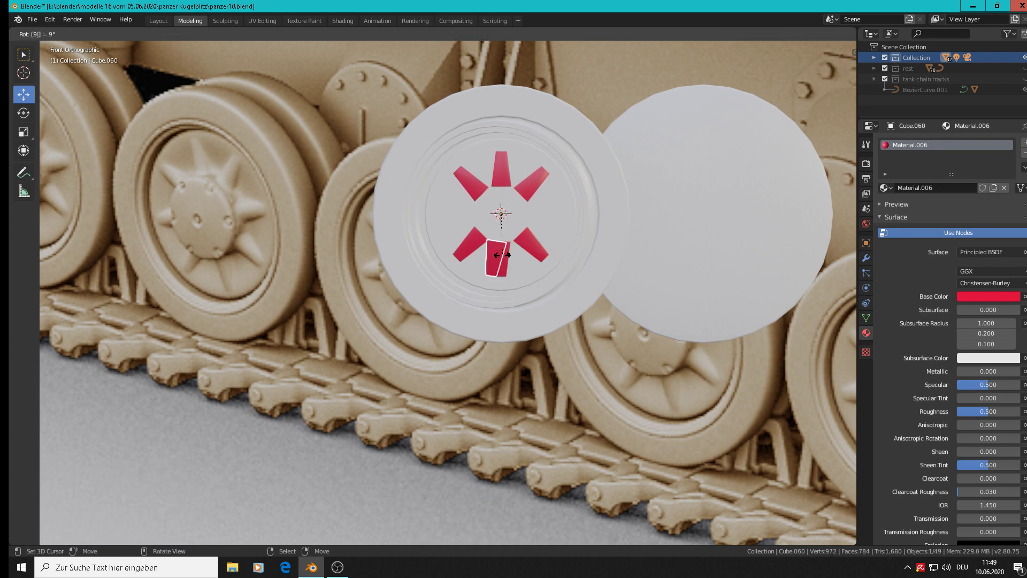
key(Return)
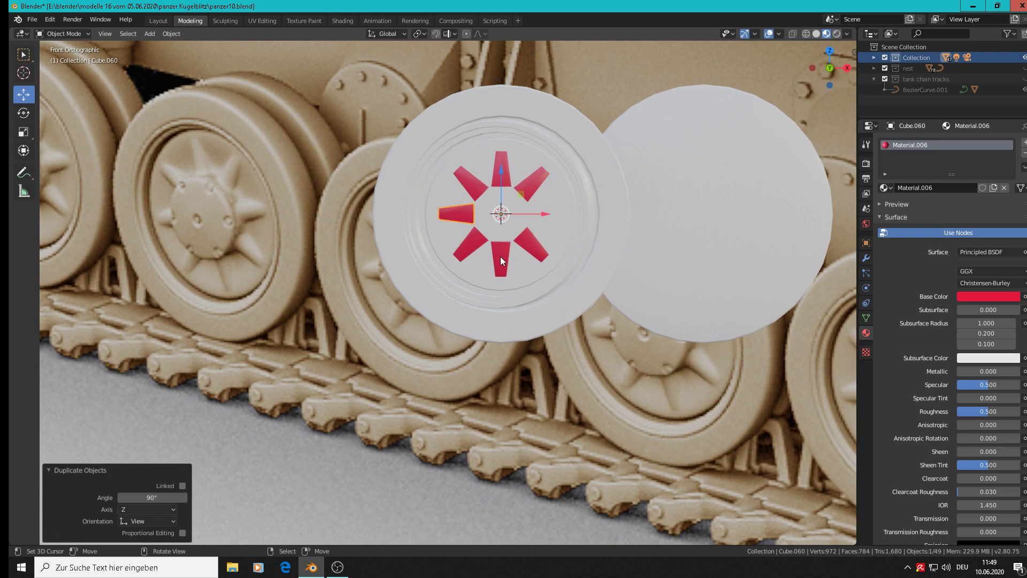
click(501, 260)
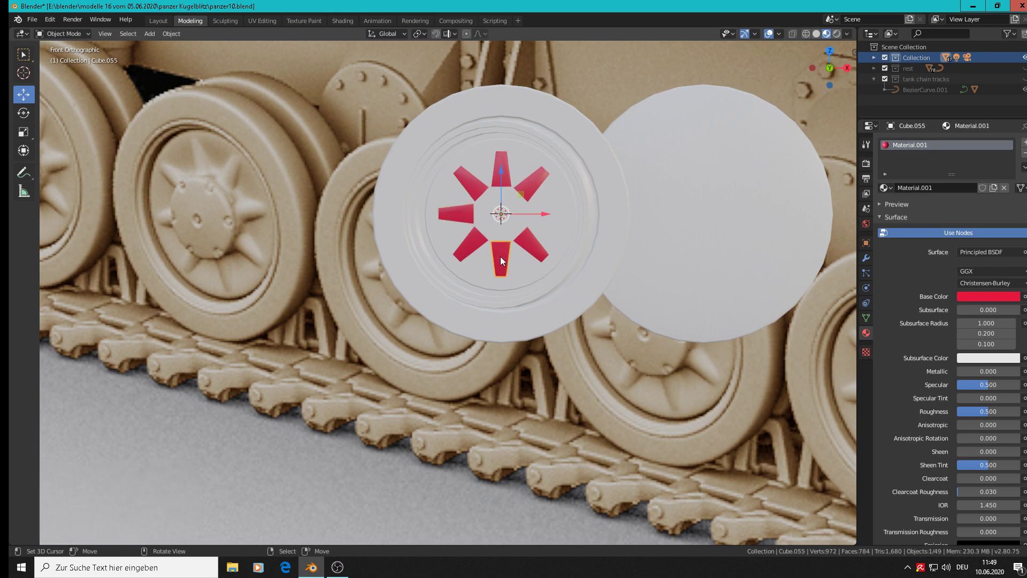
key(r)
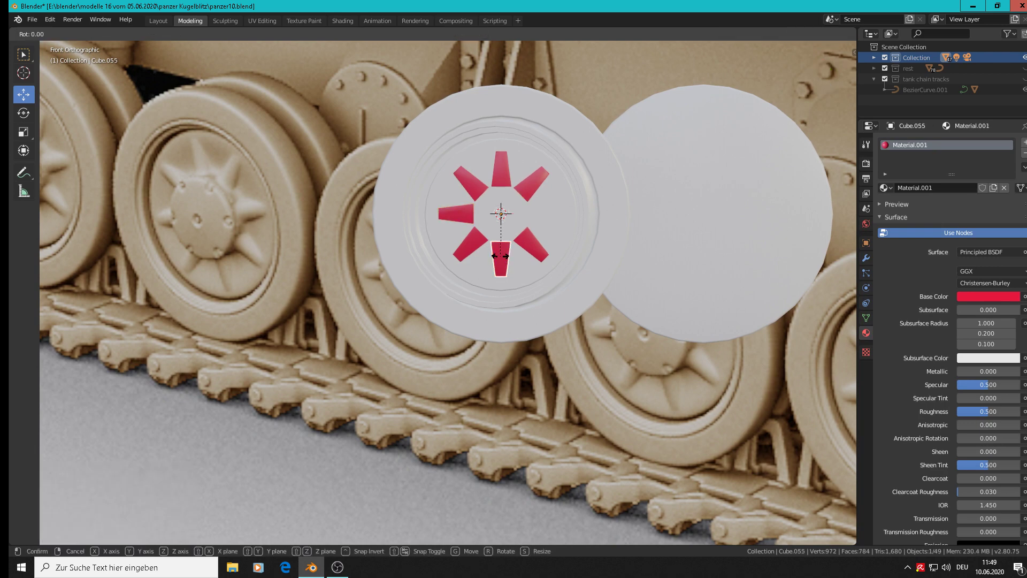
text(-90)
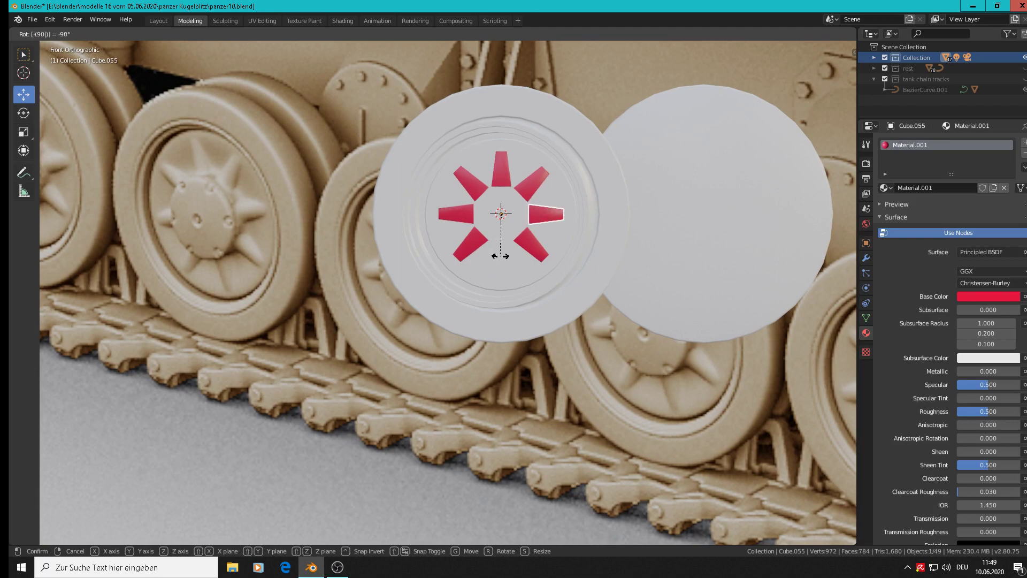
key(Escape)
Step: Duplicate the lower vertical spoke and rotate the copy -90° about the wheel's centre to form the opposite horizontal spoke
key(shift+d)
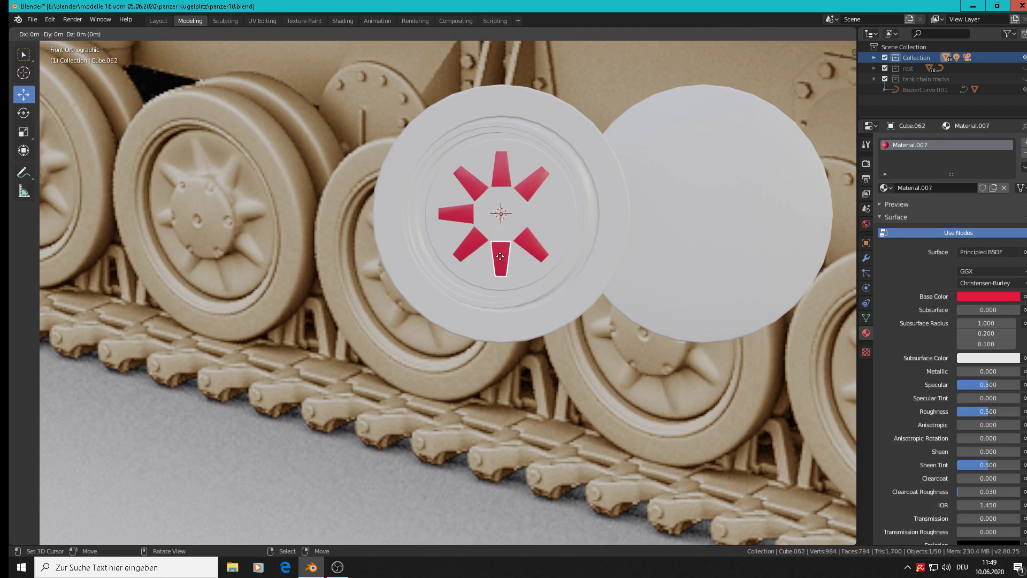
text(r-909)
key(Escape)
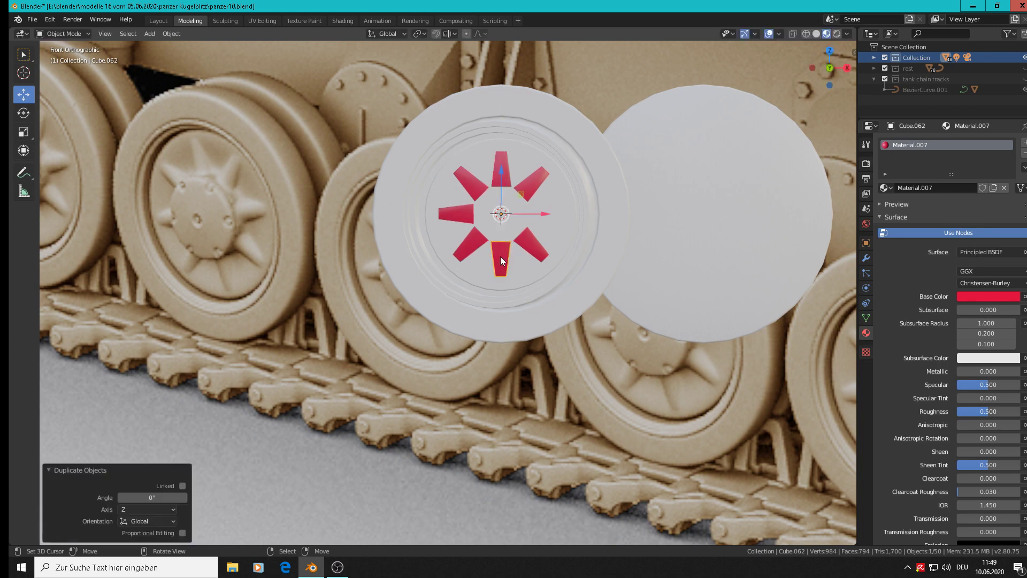
text(r)
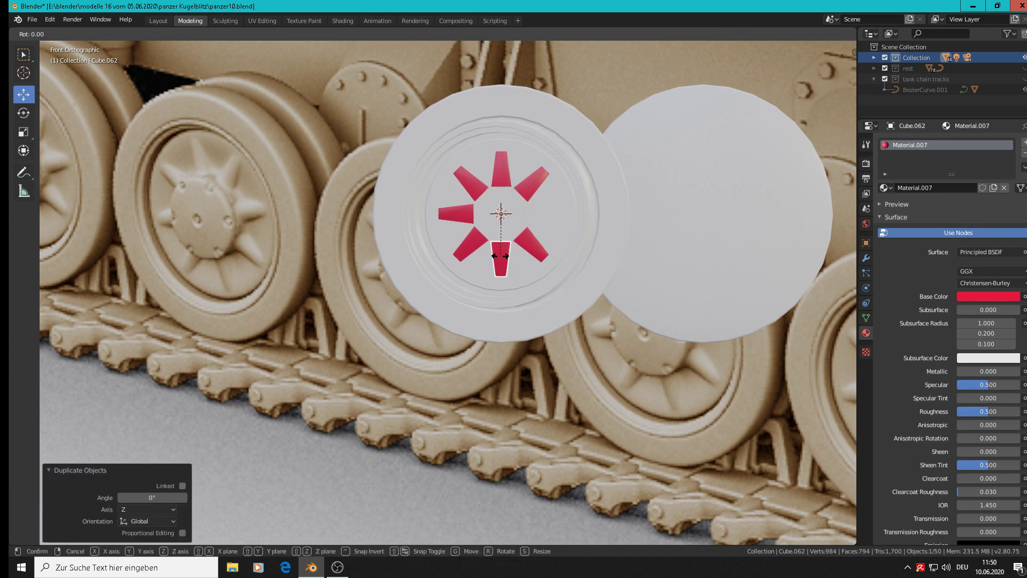
text(-90)
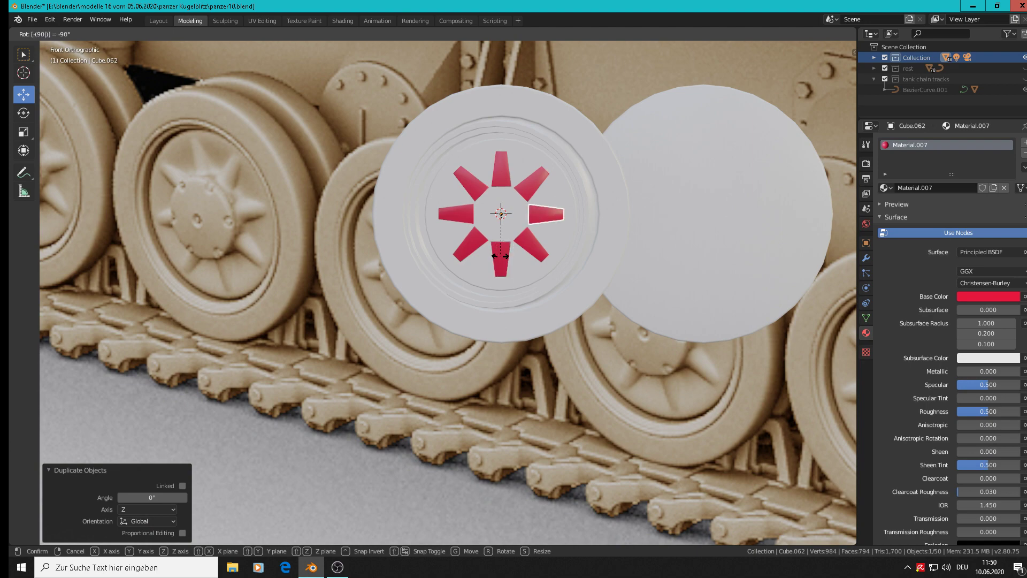
key(Return)
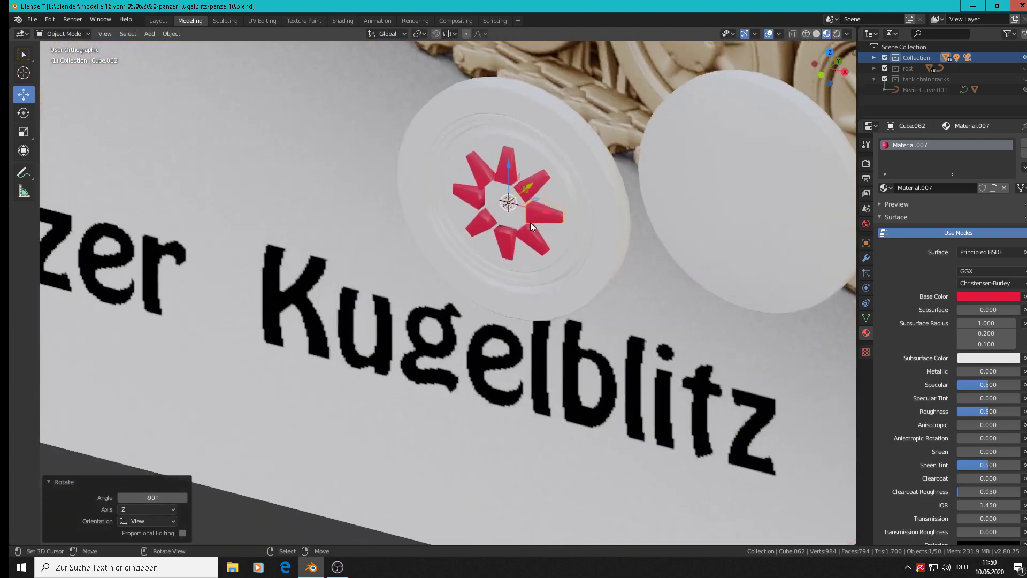
Step: Examine the eight-spoke arrangement on the wheel and compare it with the road wheels in the reference image
middle_drag(598, 190, 631, 166)
key(KP_1)
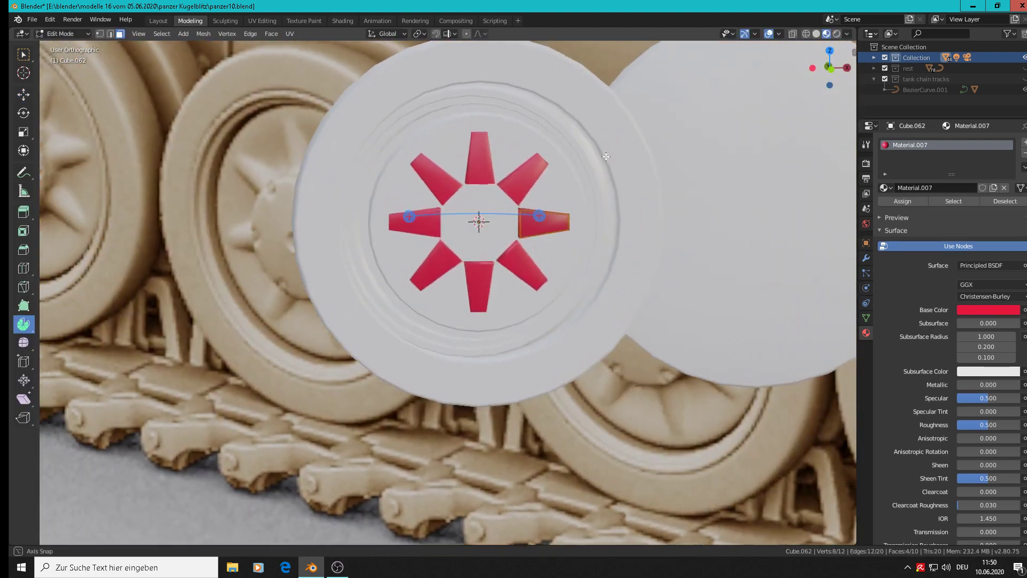
scroll(295, 334, down, 2)
scroll(295, 334, down, 2)
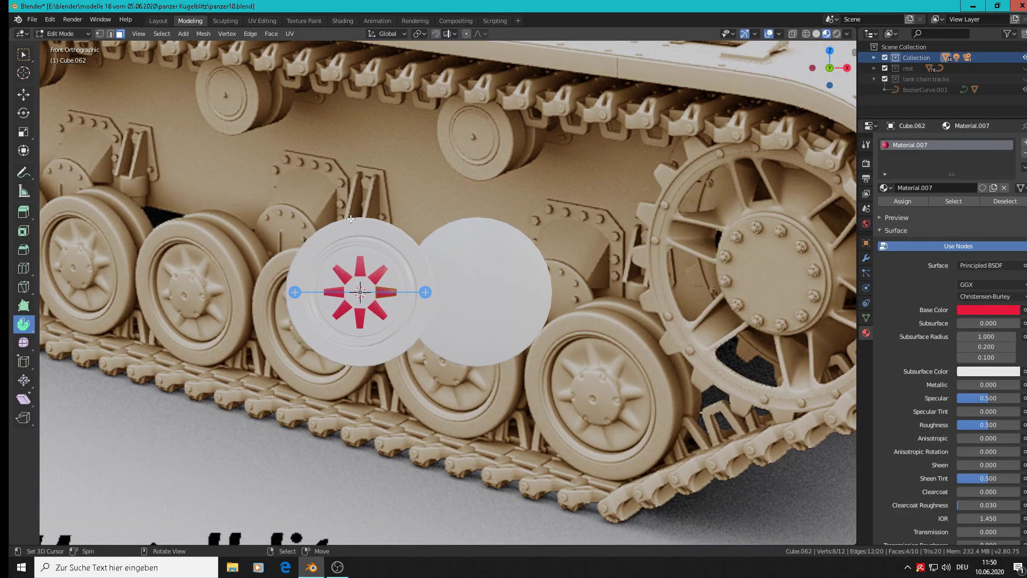
scroll(350, 220, up, 1)
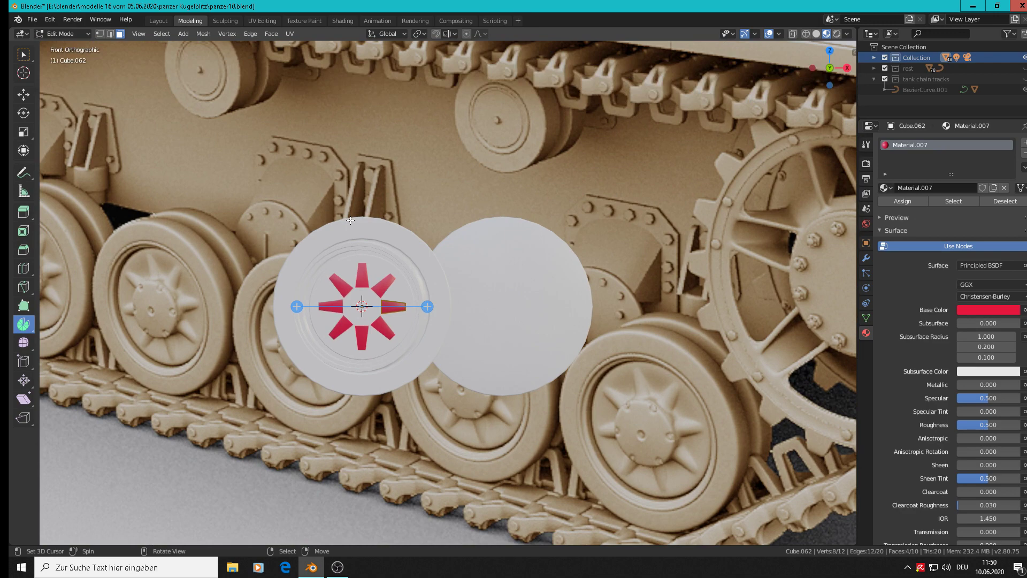
shift+middle_drag(350, 220, 453, 202)
scroll(454, 202, up, 2)
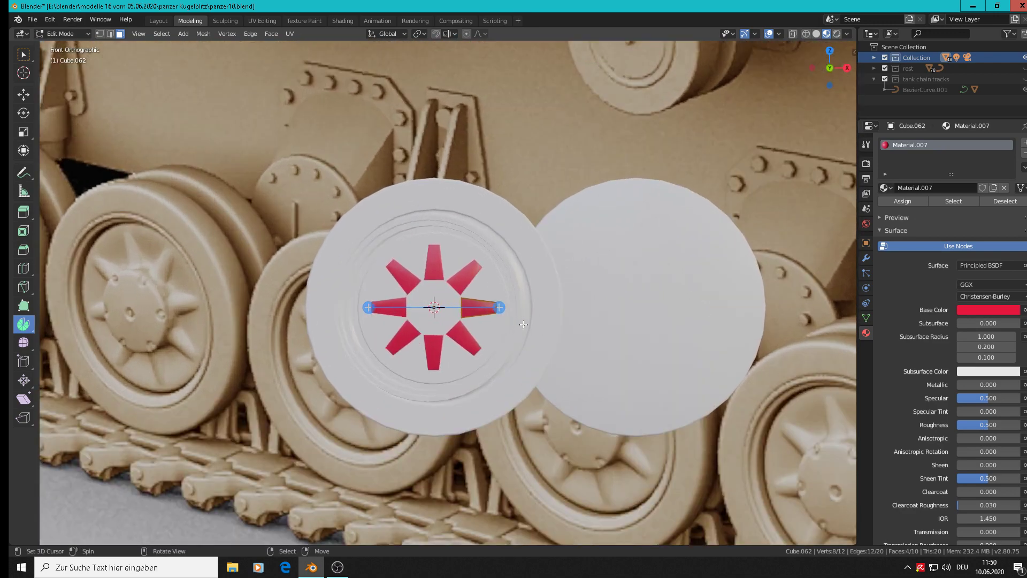
key(Tab)
Step: Select all eight red spokes around the hub and join them into a single object
middle_drag(499, 304, 460, 308)
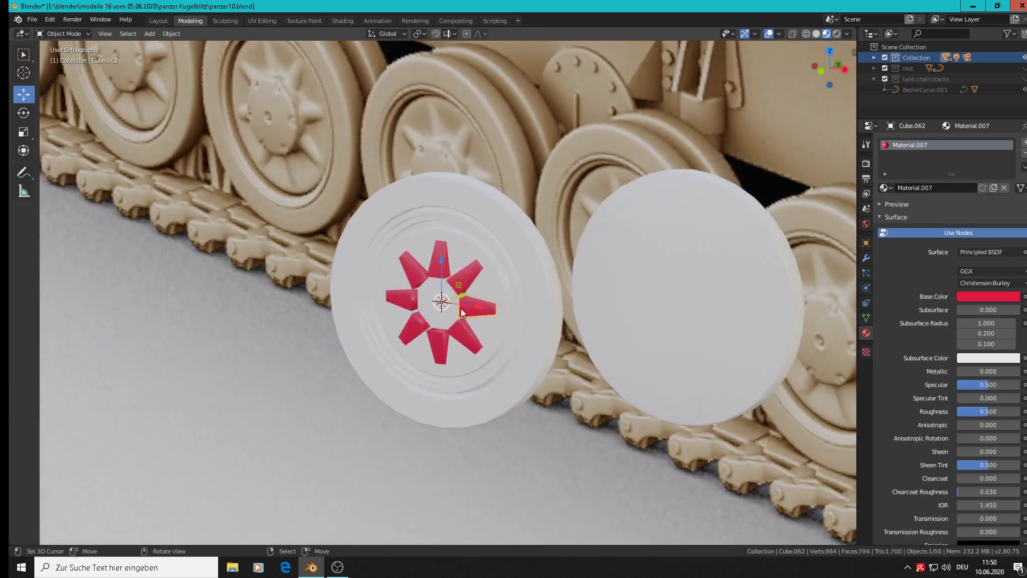
scroll(461, 308, up, 3)
click(470, 269)
shift+click(410, 248)
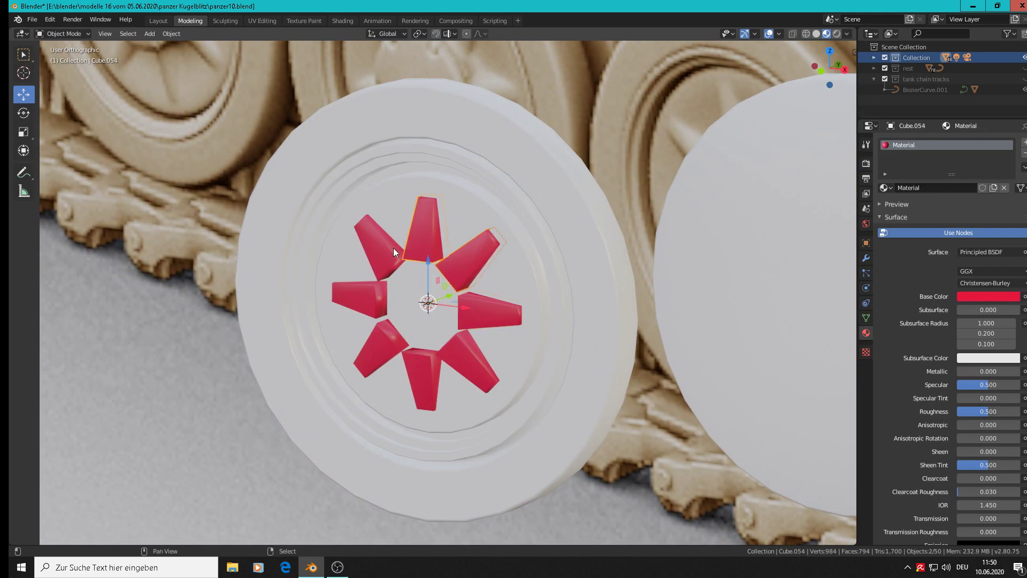
shift+click(381, 267)
shift+click(370, 309)
shift+click(380, 344)
shift+click(427, 361)
shift+click(454, 354)
shift+click(473, 311)
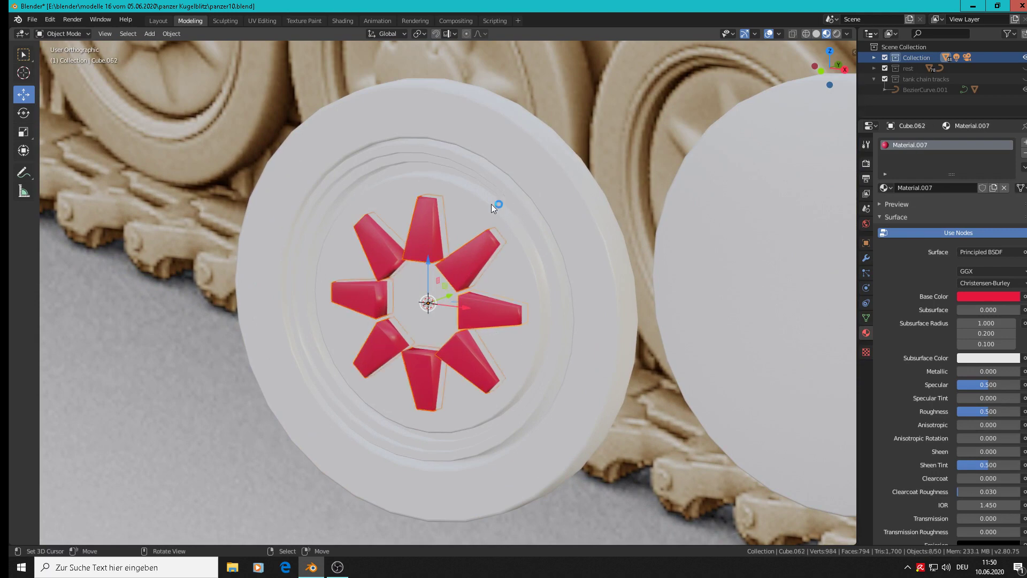
click(171, 33)
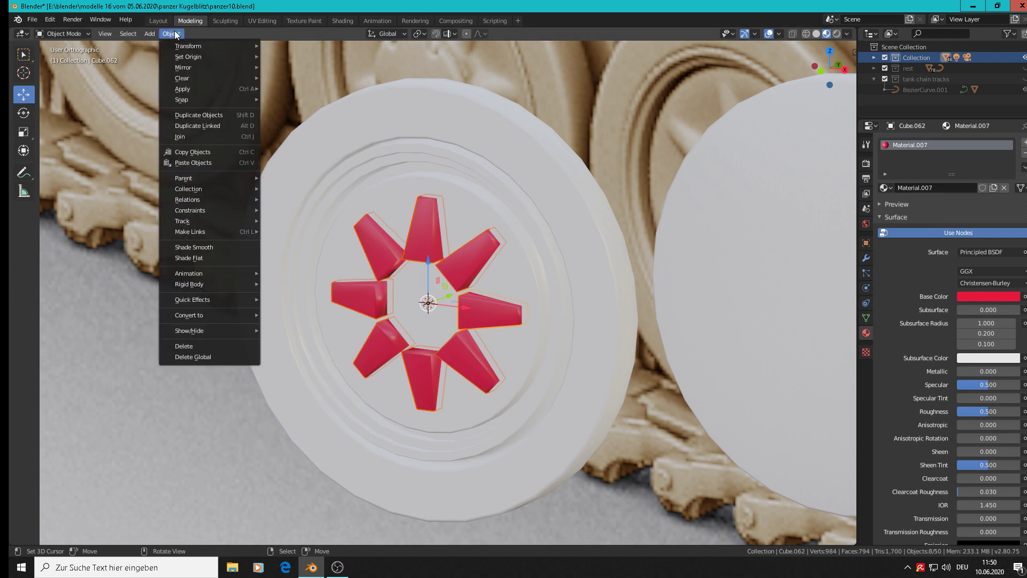
click(178, 136)
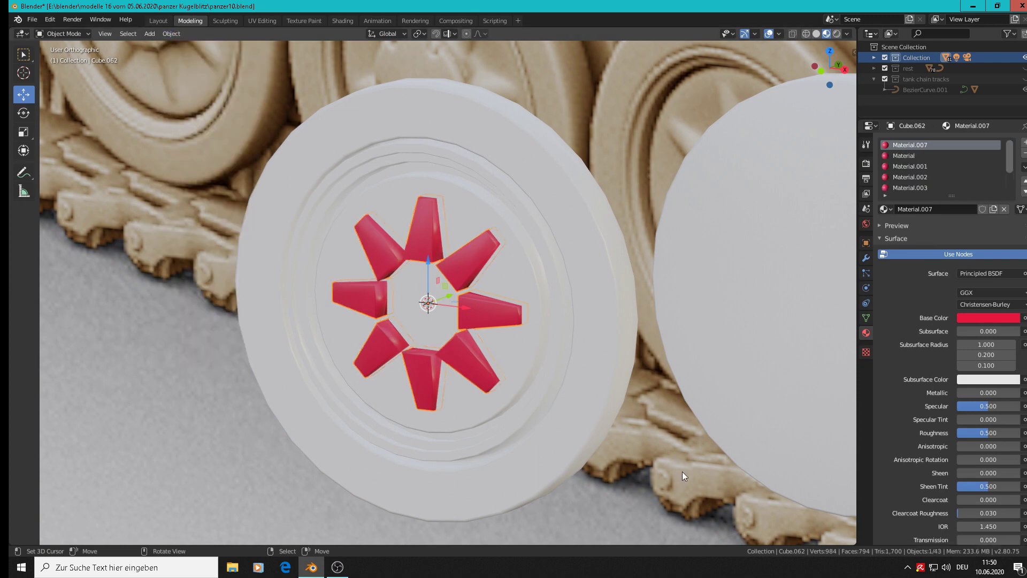
Step: Scale the joined spokes up uniformly by about 1.071
key(s)
click(690, 474)
scroll(503, 377, down, 3)
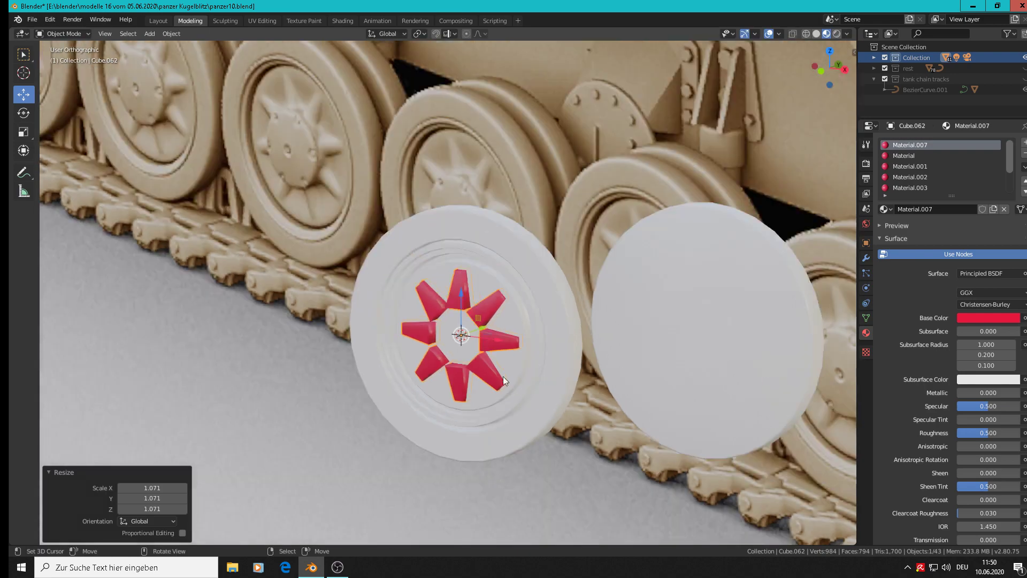
scroll(415, 280, up, 1)
key(KP_1)
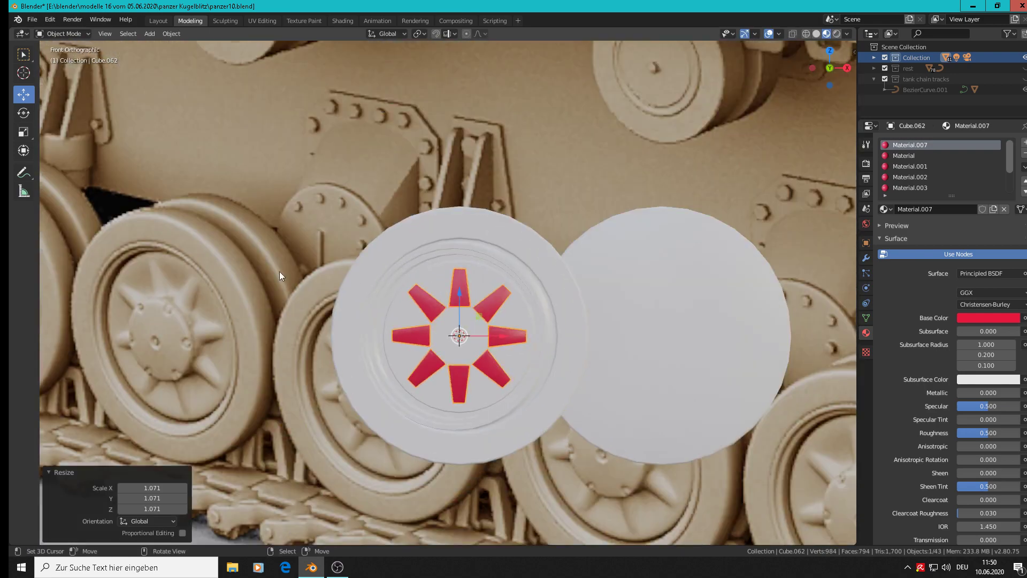
Step: Place the 3D cursor on the hub of a reference road wheel and add a mesh circle there
scroll(271, 279, down, 2)
shift+middle_drag(370, 258, 595, 183)
scroll(476, 233, up, 1)
scroll(476, 233, up, 2)
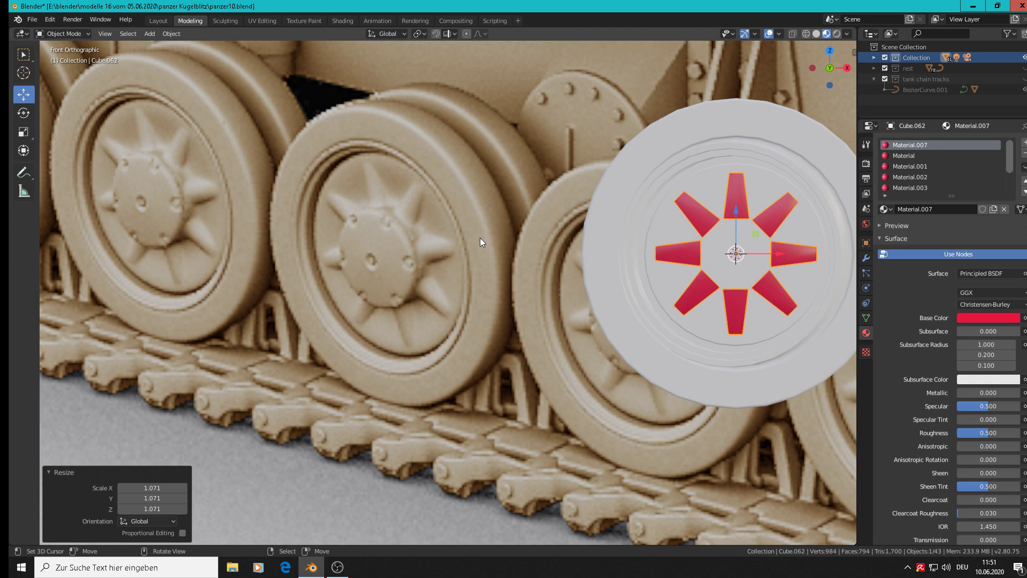
shift+right_click(372, 259)
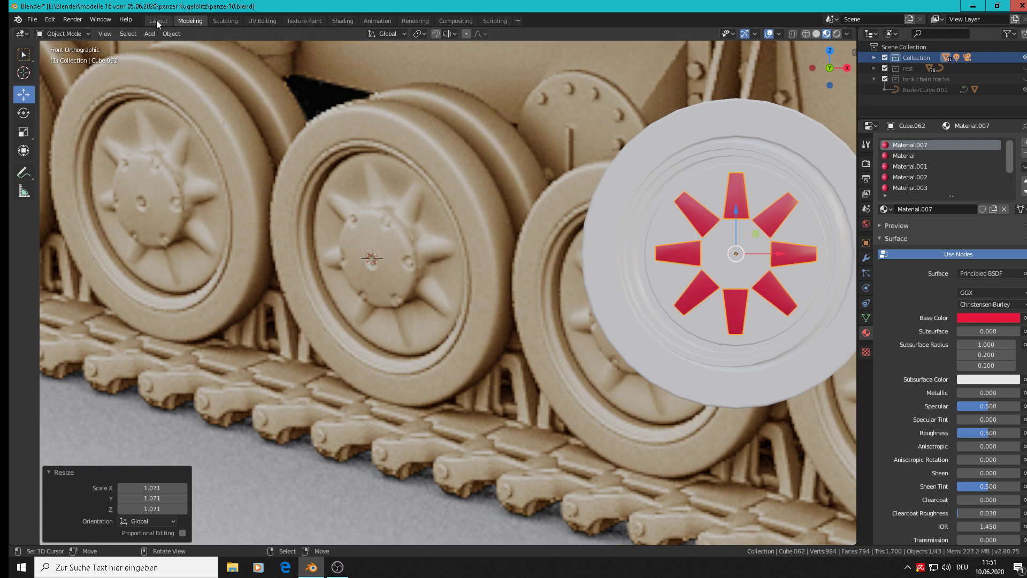
click(150, 33)
mouse_move(158, 55)
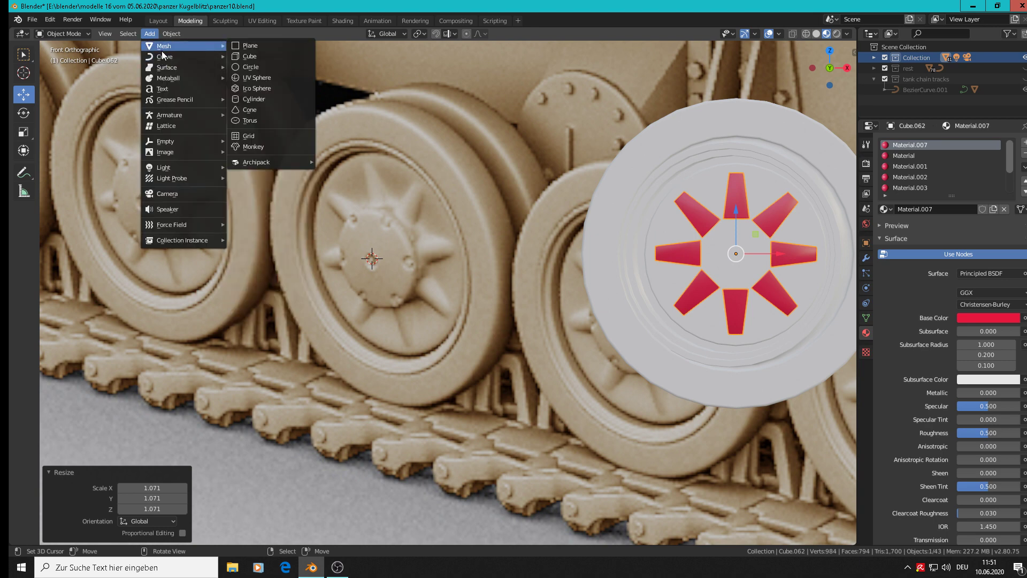
click(238, 66)
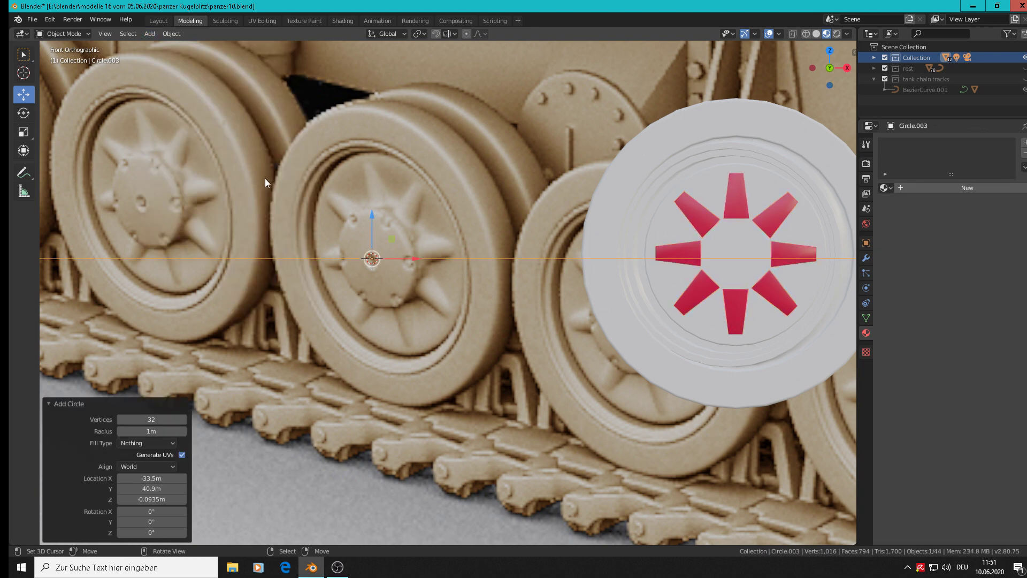
Step: Rotate the new circle 90° about the X axis and scale it down to about 0.017, roughly the reference hub cap's size
text(rx90)
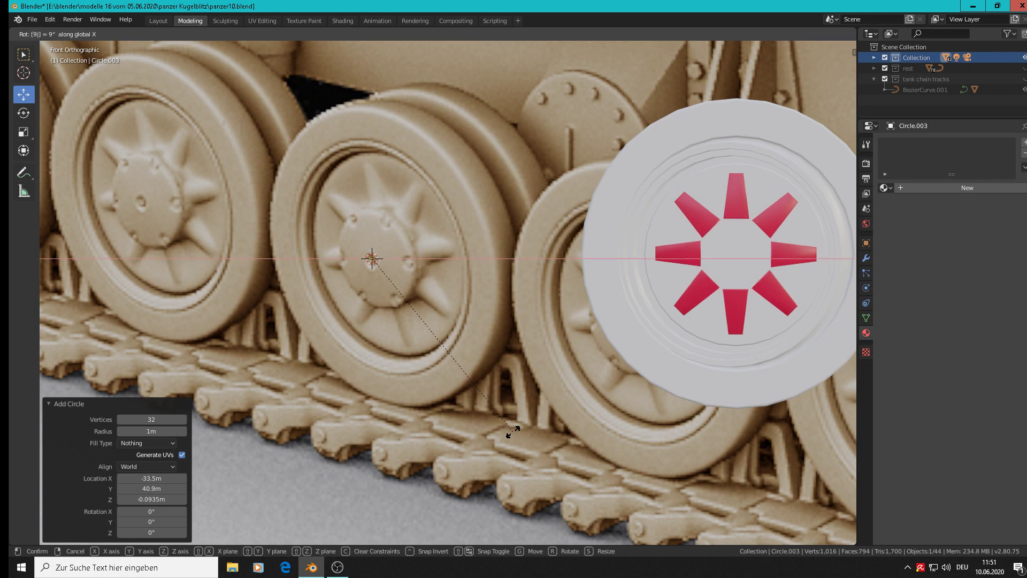
key(Return)
key(s)
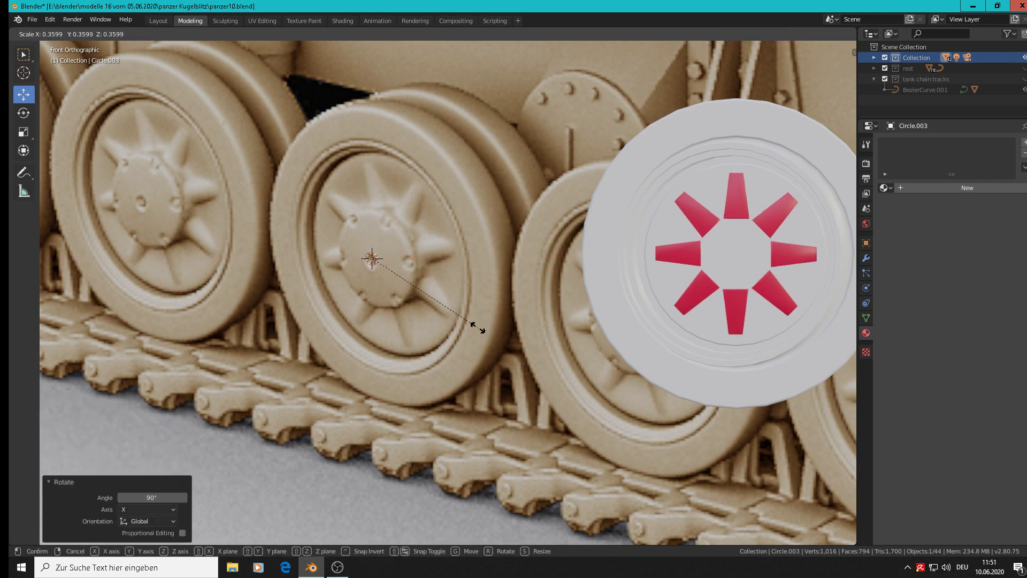
click(377, 262)
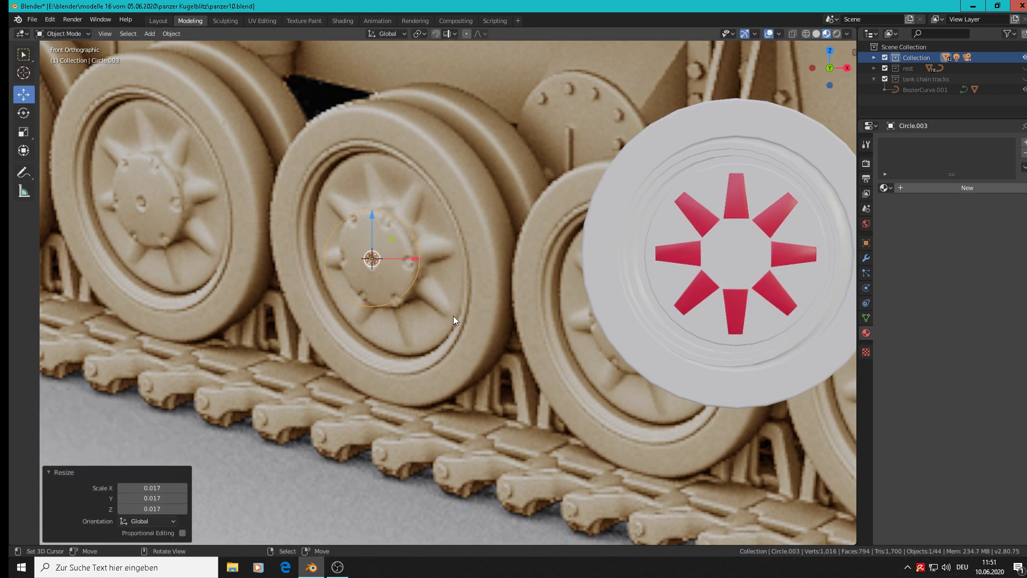
Step: Move the circle about -0.0377 m along the X axis, between the two reference wheels
key(g)
key(x)
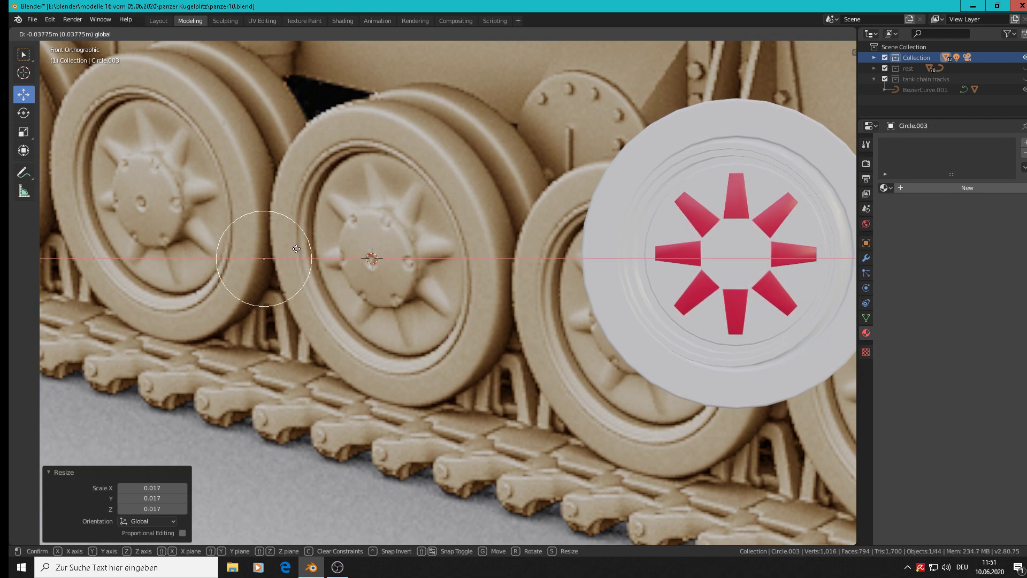
click(301, 260)
Step: Extrude the circle's outline inward in vertex mode, scaling it to about 0.822 to form a flat ring
shift+middle_drag(450, 252, 609, 242)
scroll(642, 244, up, 3)
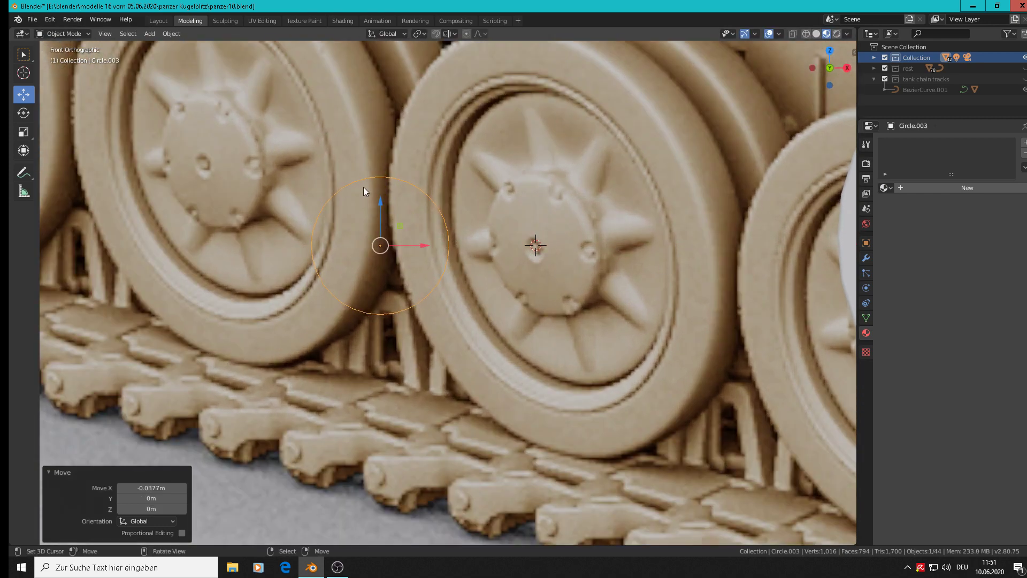
key(Tab)
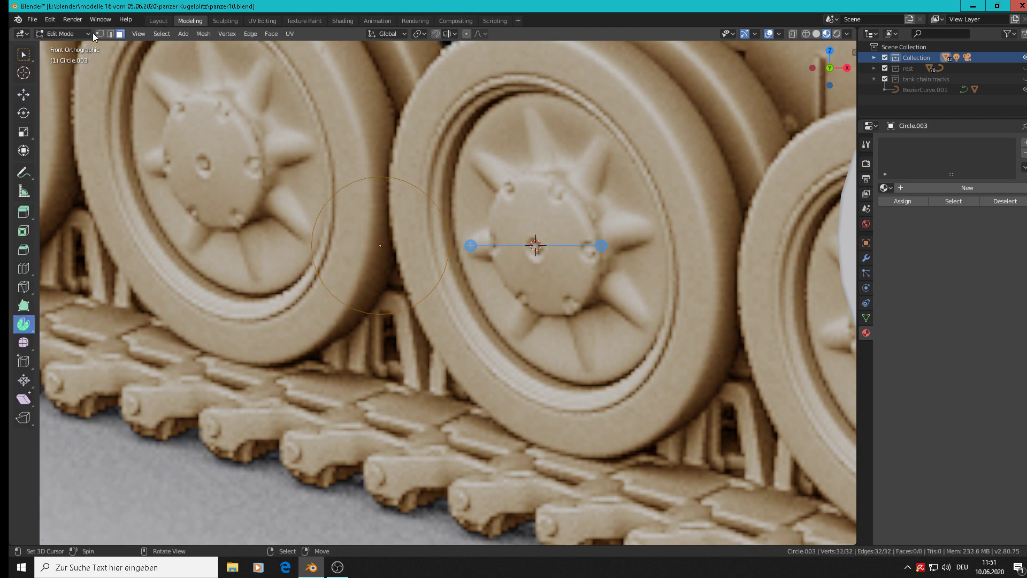
click(99, 34)
key(e)
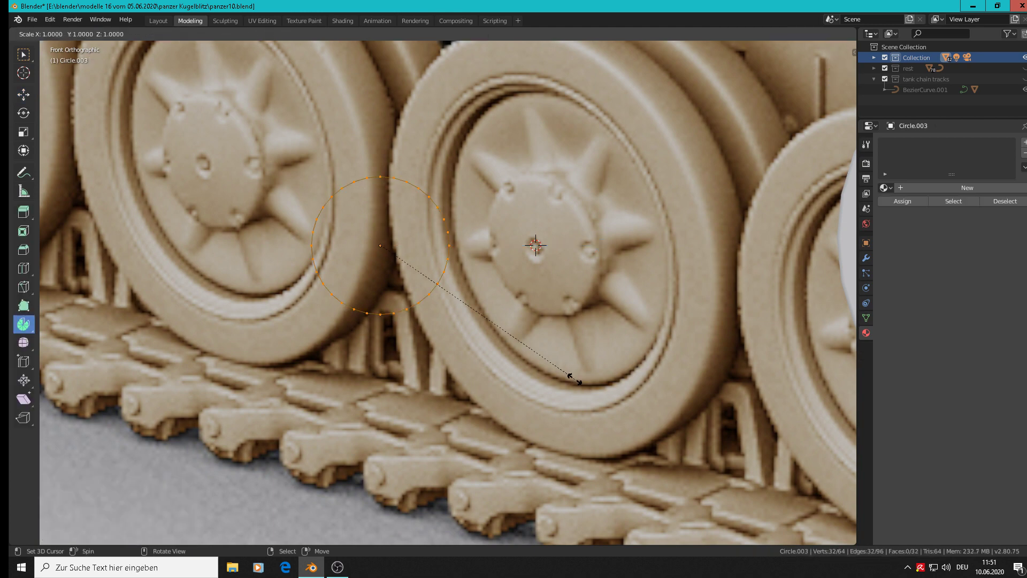
key(s)
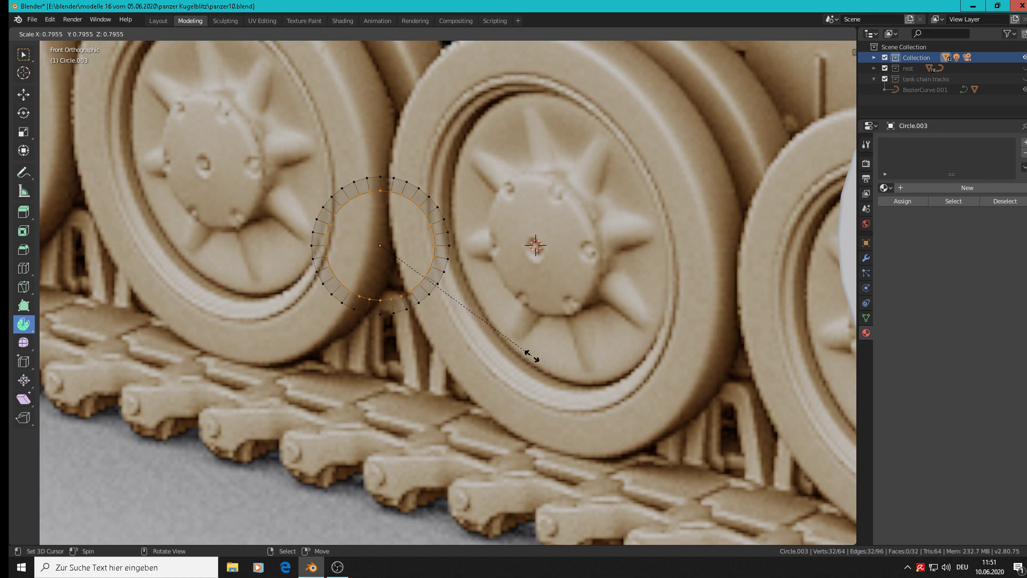
click(529, 358)
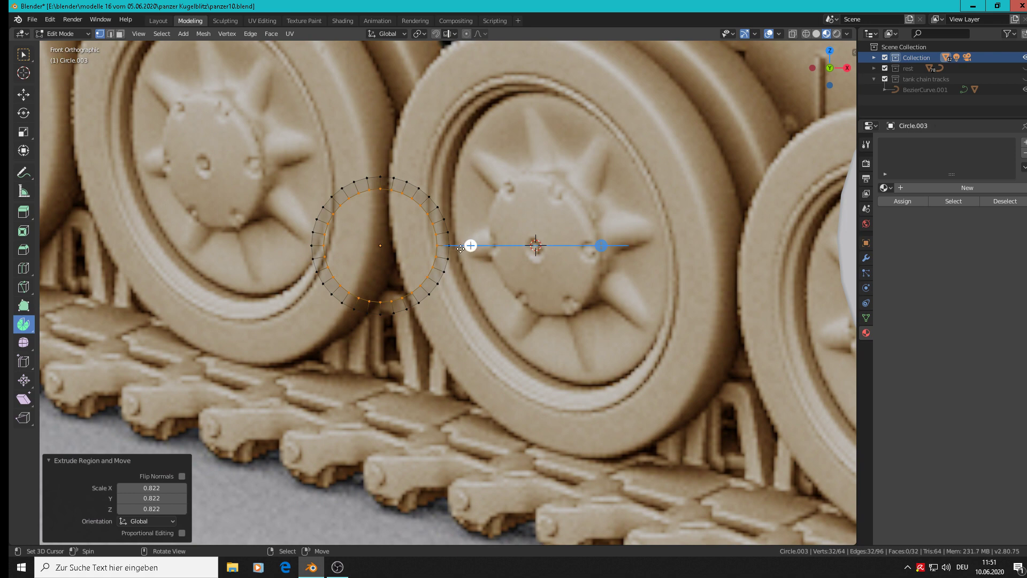
Step: Deselect all vertices of the flat ring while keeping it in Edit Mode
shift+middle_drag(462, 294, 559, 299)
scroll(536, 271, up, 1)
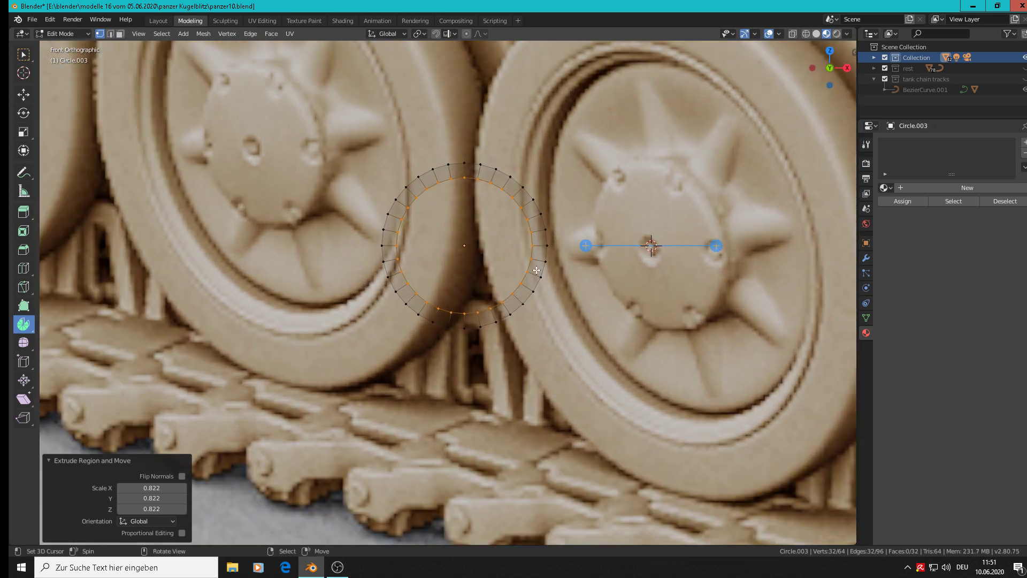
key(a)
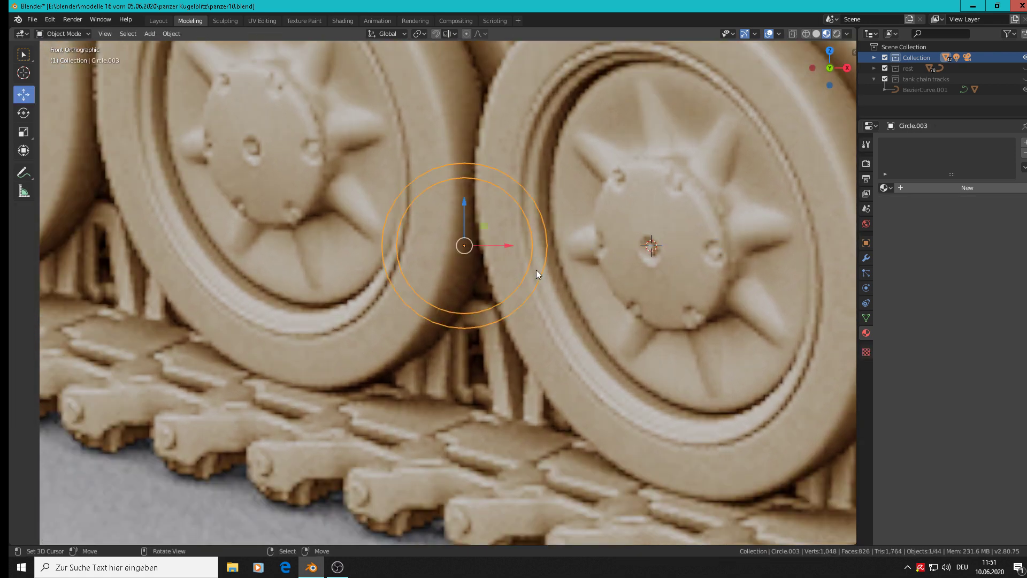
key(alt+a)
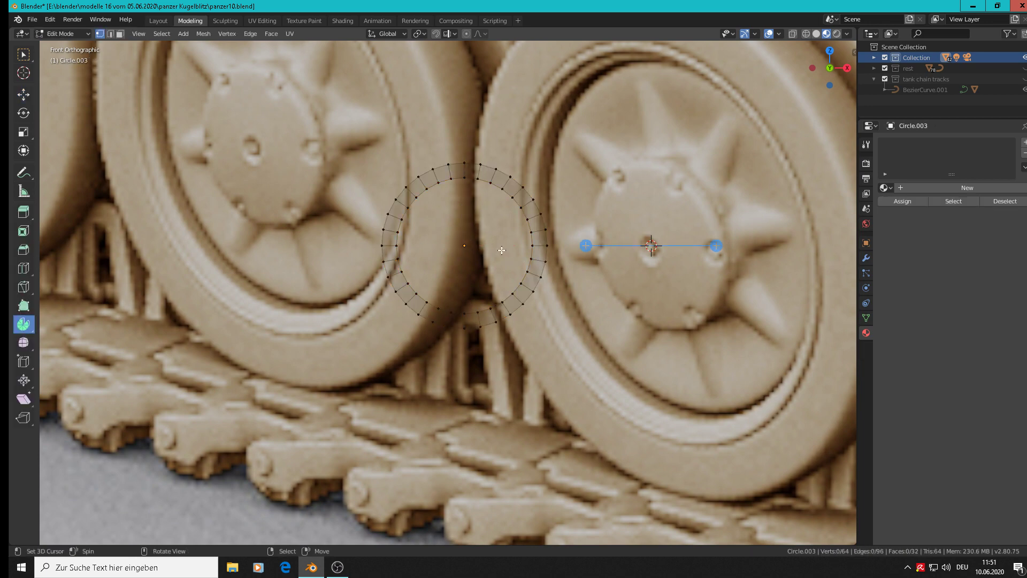
Step: Switch to face selection and try picking six spaced-out faces around the 32-segment ring
click(119, 33)
click(430, 180)
shift+click(485, 174)
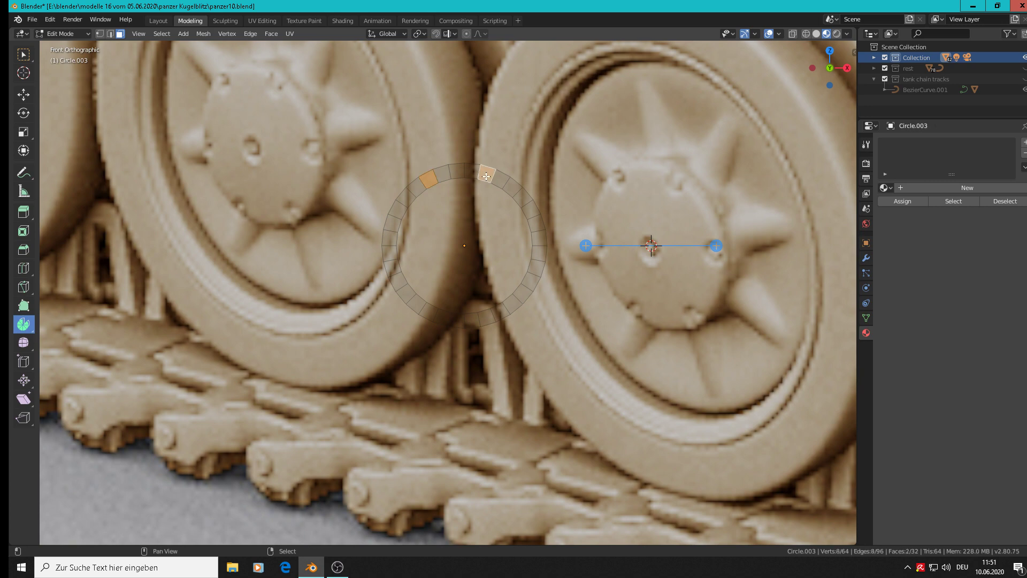
shift+click(531, 212)
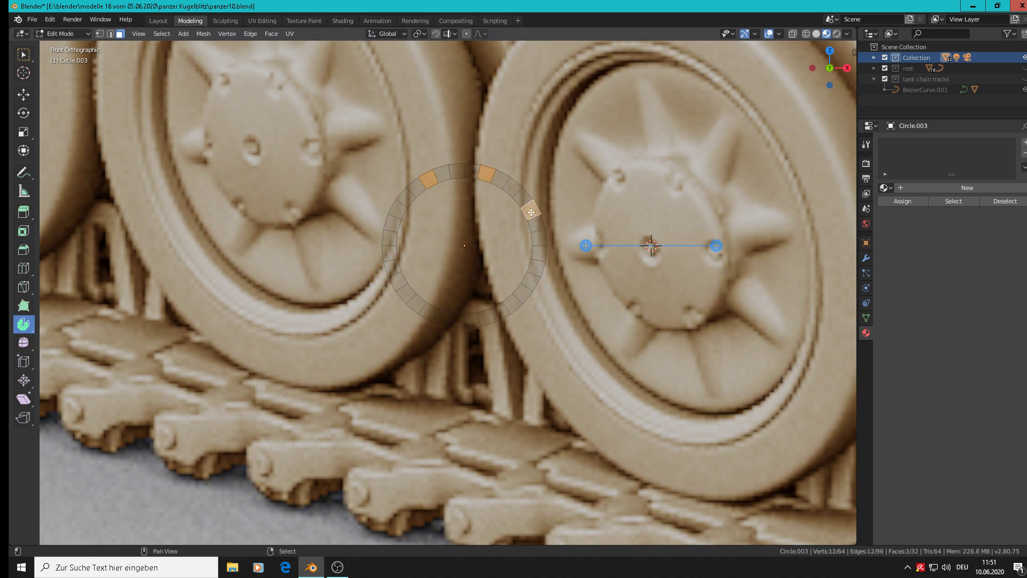
shift+click(535, 269)
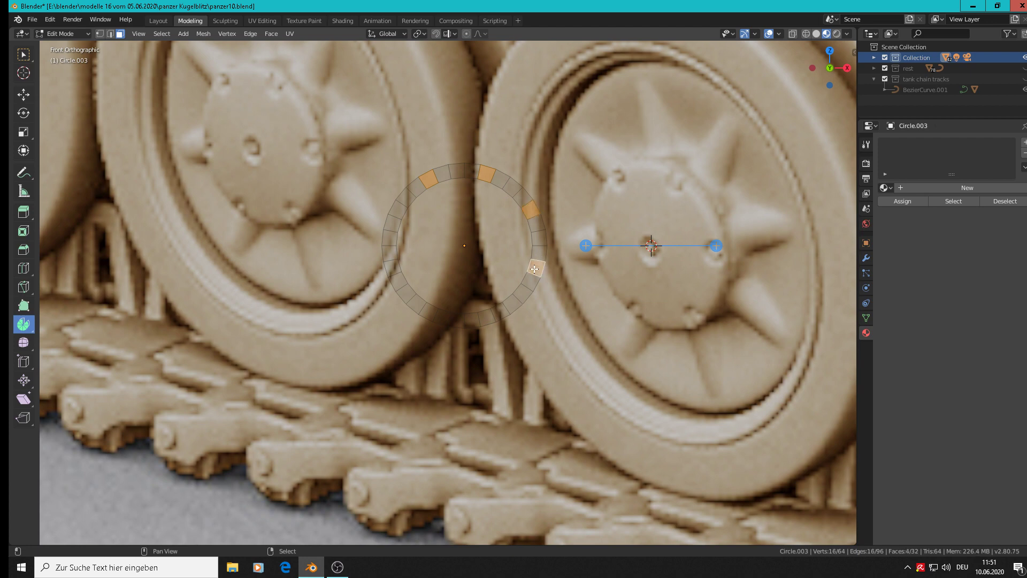
shift+click(500, 313)
shift+click(442, 318)
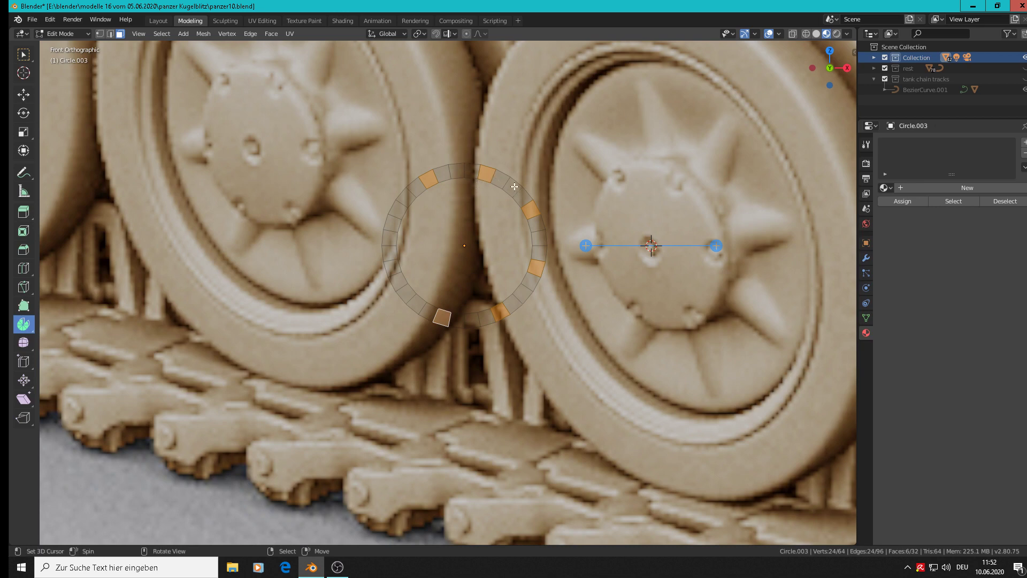
Step: Replace the ring's two upper-right selected faces with one between them, and swap the lower-right face for one near the bottom
shift+click(488, 175)
shift+click(488, 175)
shift+click(512, 187)
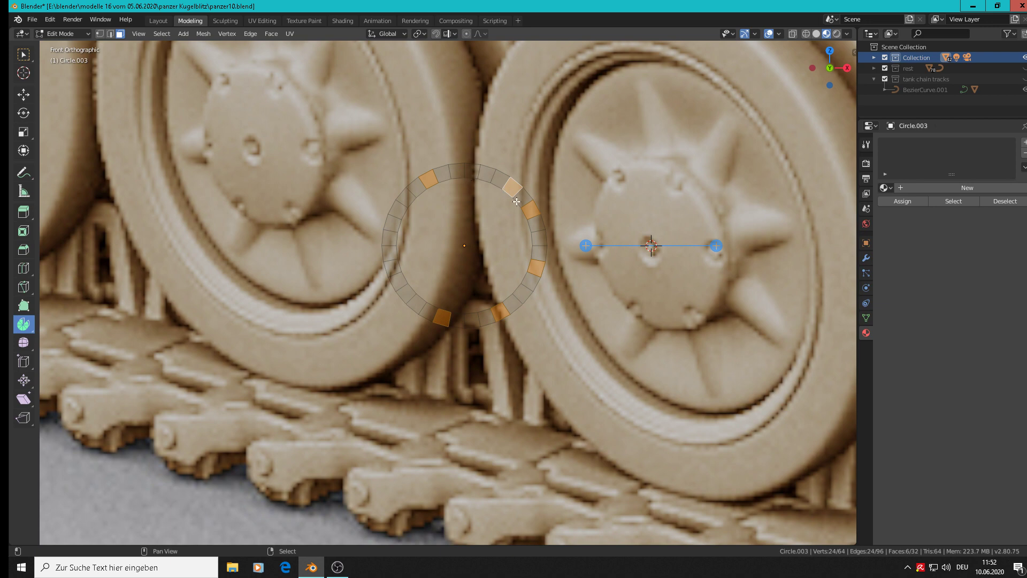
shift+click(531, 213)
shift+click(531, 213)
shift+right_click(475, 319)
shift+right_click(499, 314)
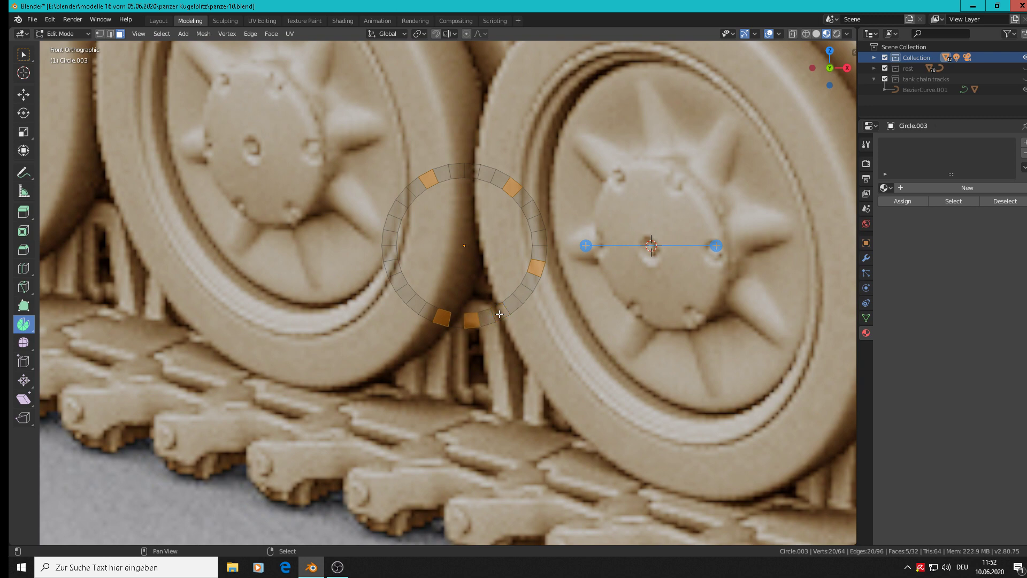
Step: Try a spacing of three unselected faces between picks along the ring's right half, deselecting the misplaced faces
shift+right_click(448, 317)
shift+right_click(396, 279)
shift+right_click(499, 176)
shift+right_click(514, 188)
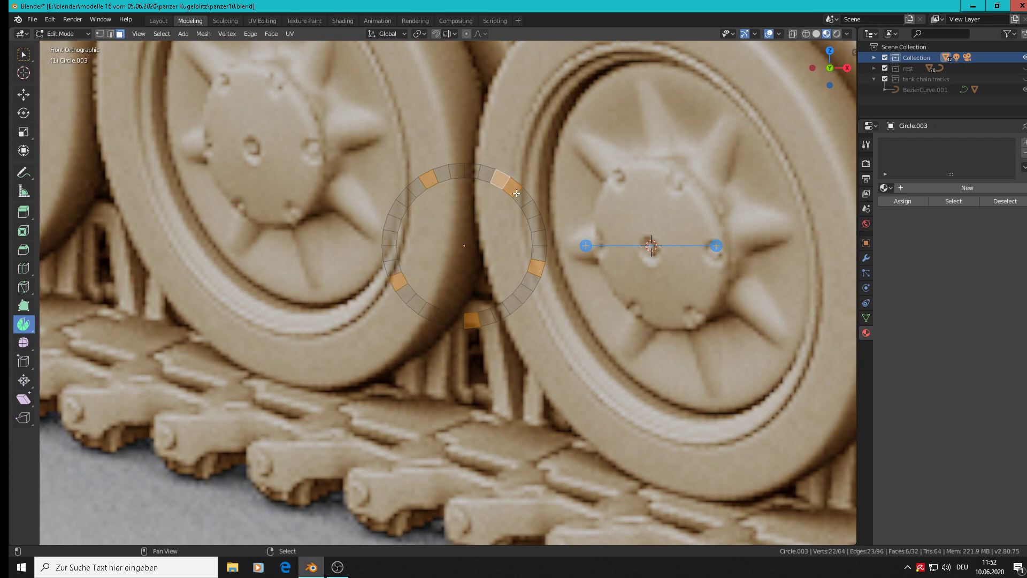
shift+right_click(514, 189)
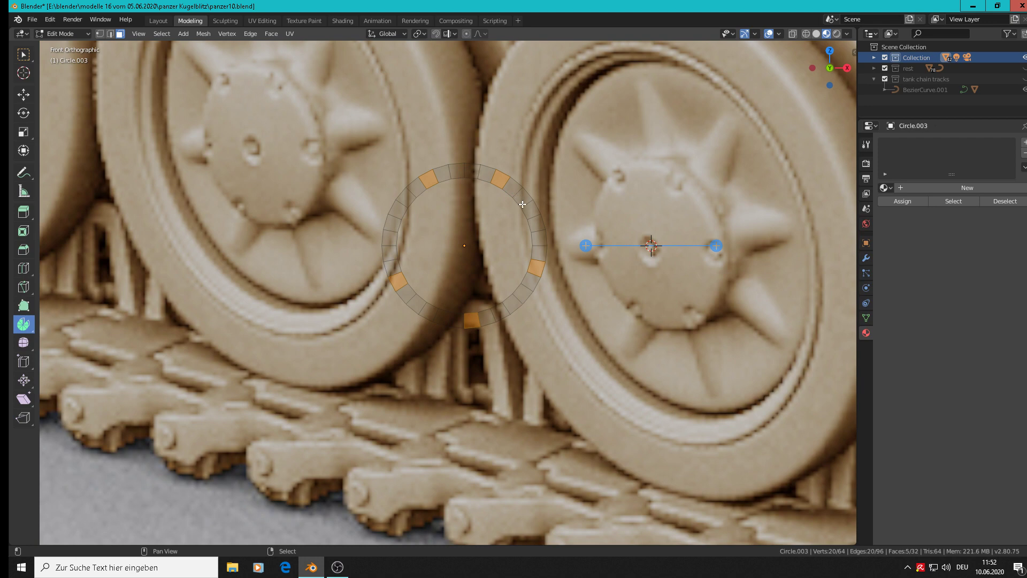
shift+right_click(537, 241)
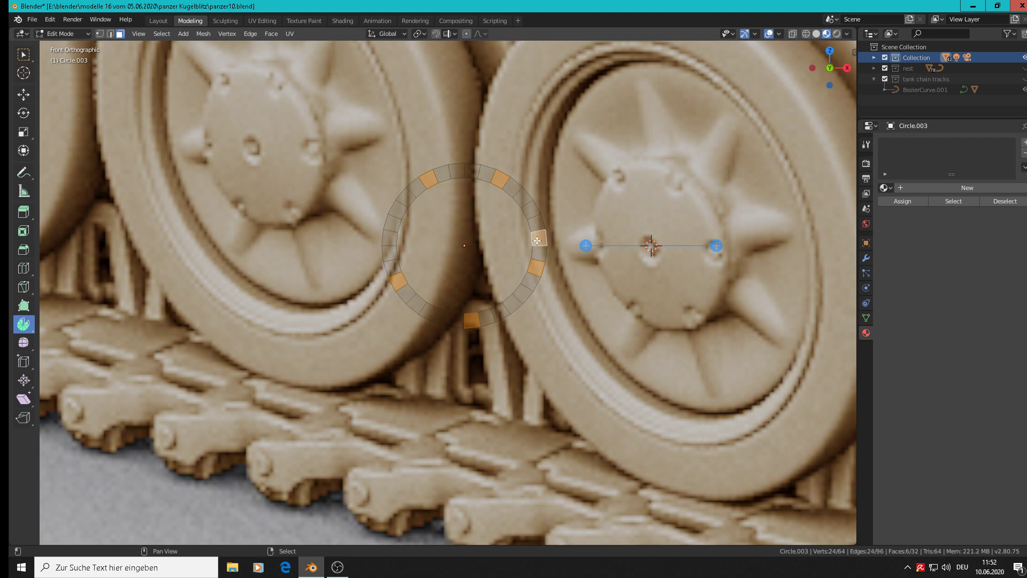
shift+right_click(537, 269)
shift+right_click(537, 269)
shift+right_click(515, 302)
shift+right_click(476, 319)
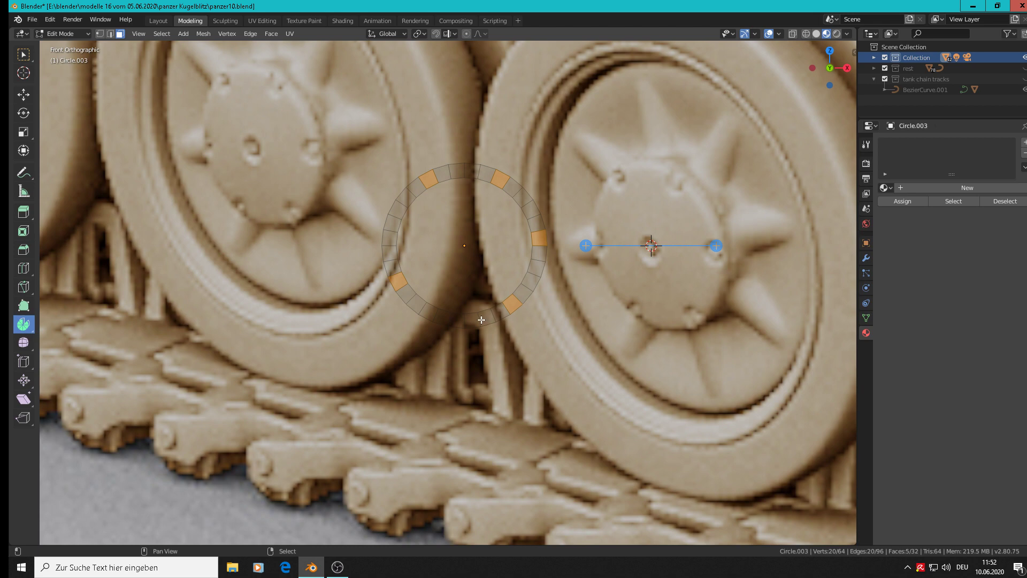
Step: Adjust the picked faces on the ring's lower and left side to bring the selection to seven faces
shift+right_click(444, 318)
shift+right_click(399, 284)
shift+right_click(390, 266)
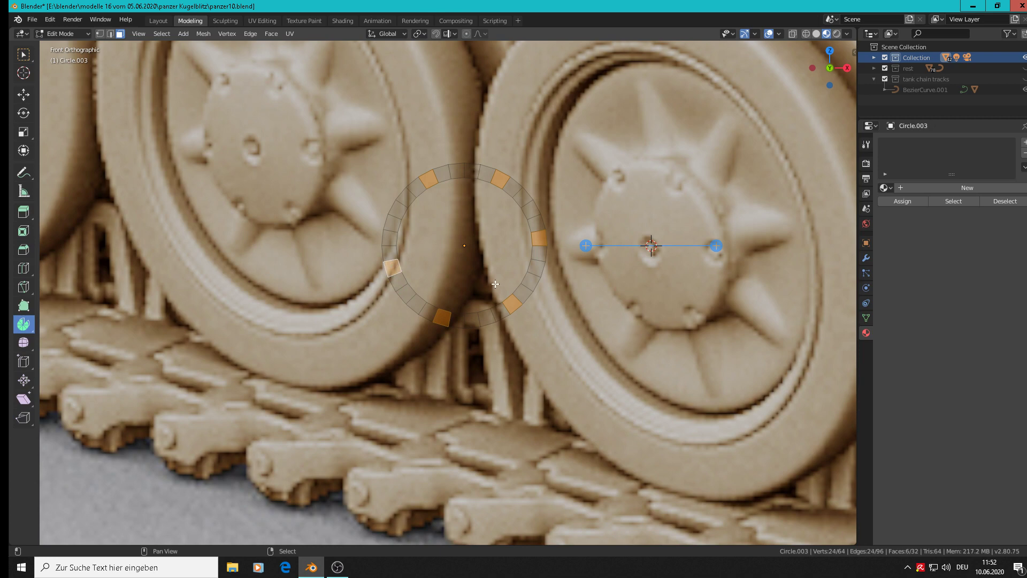
shift+click(400, 215)
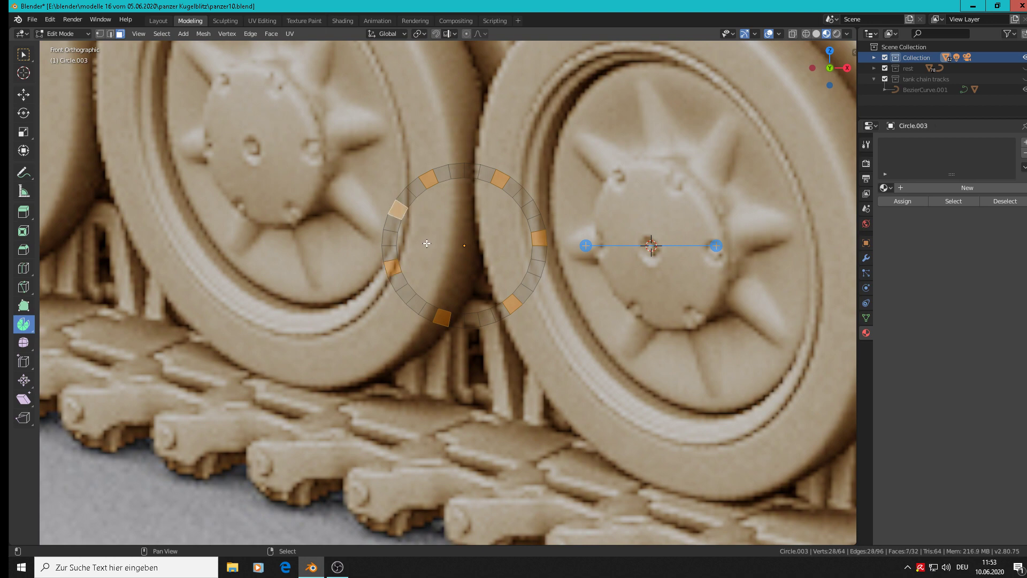
ctrl+click(402, 210)
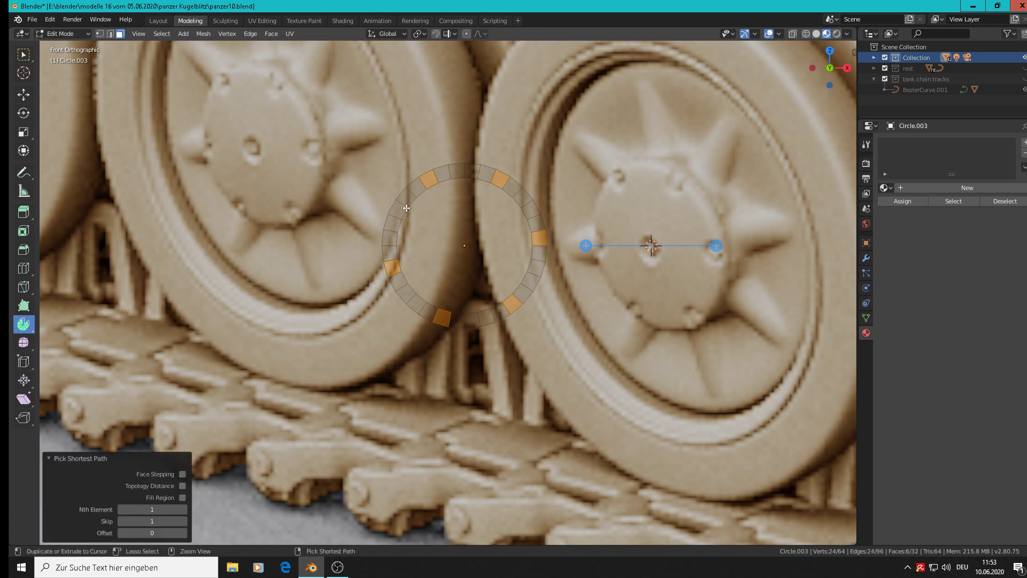
click(411, 200)
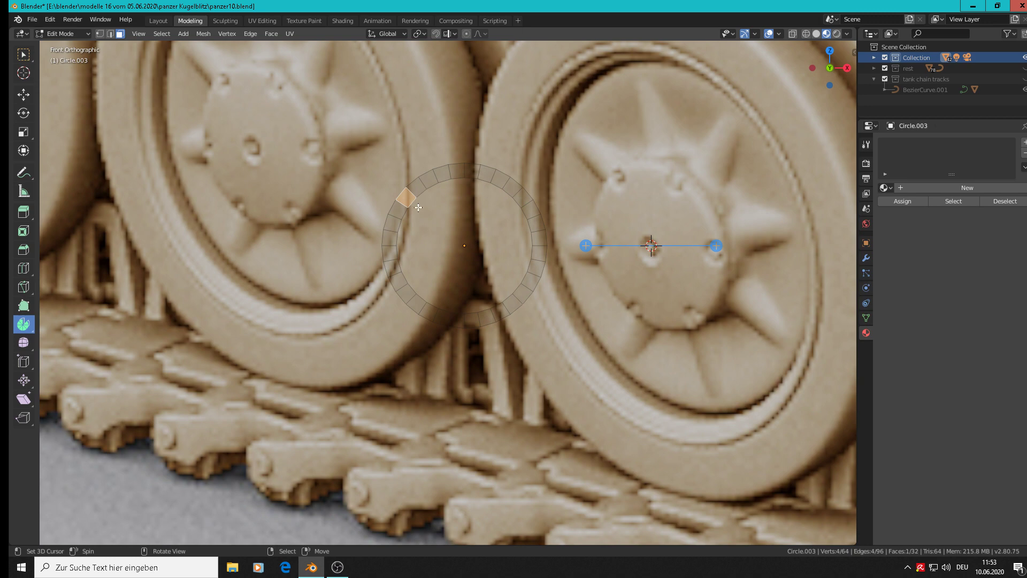
key(ctrl+z)
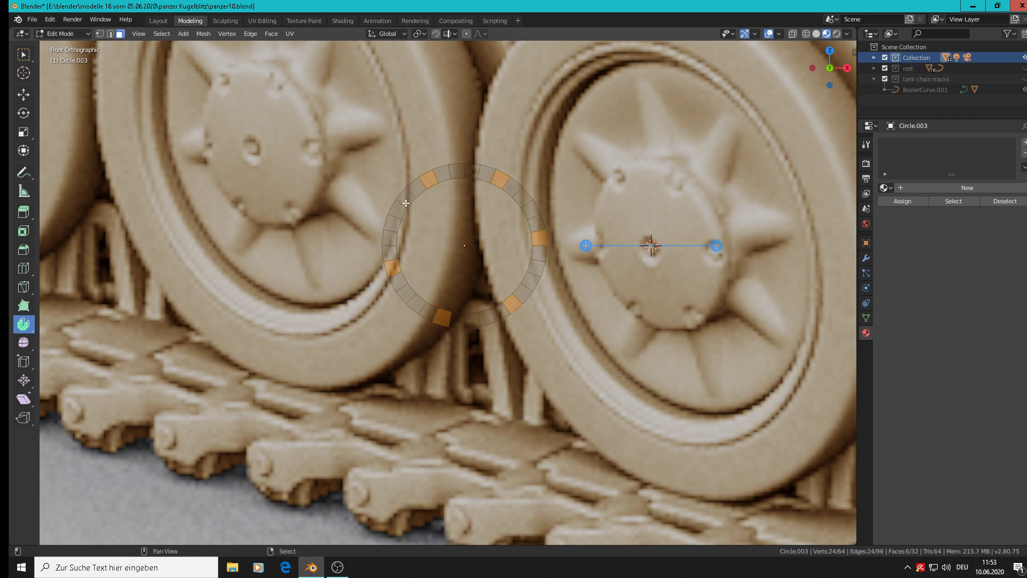
shift+click(406, 199)
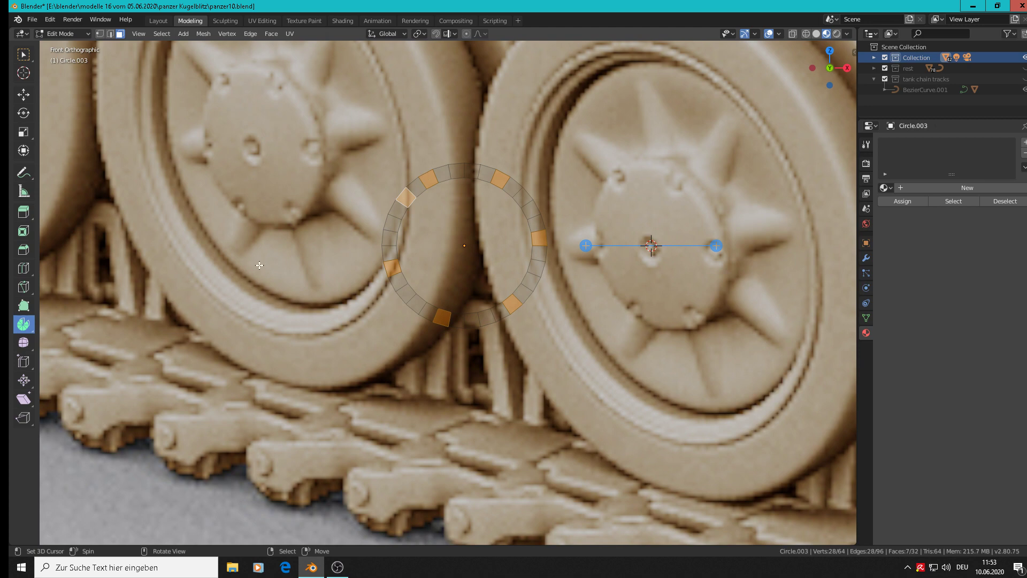
Step: Leave Edit Mode and add a new mesh circle with 35 vertices
key(Tab)
key(Tab)
key(Tab)
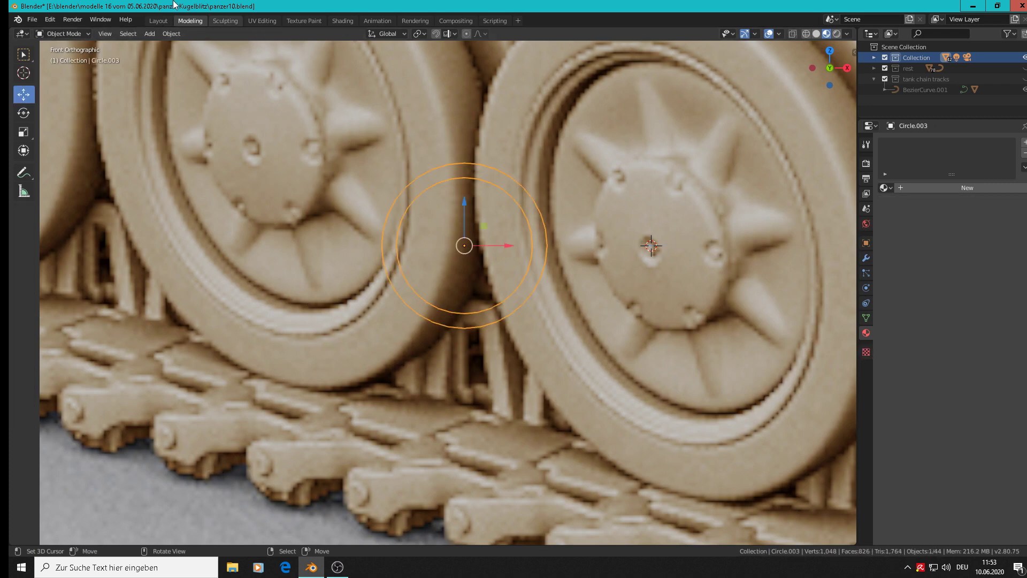
click(149, 33)
mouse_move(167, 34)
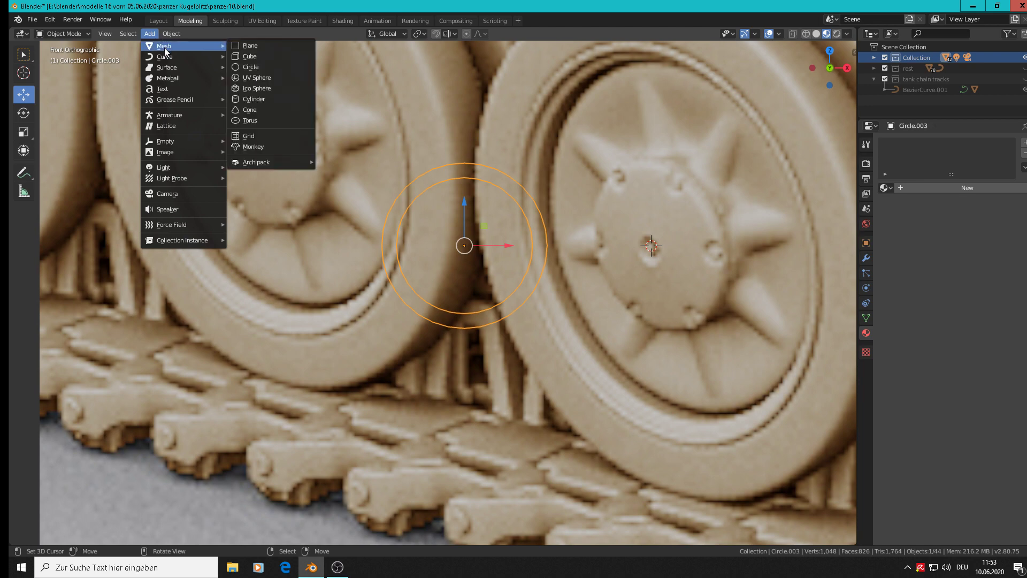
click(258, 68)
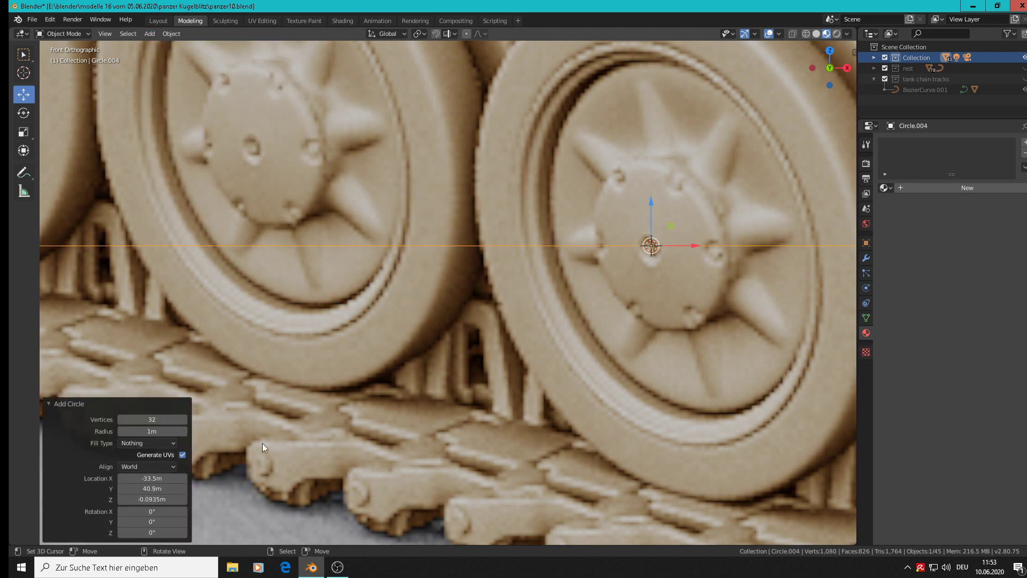
click(152, 420)
Step: Rotate the new circle 90° about the X axis, scale it to 0.025, and shrink it further to about the previous ring's size
text(rx90)
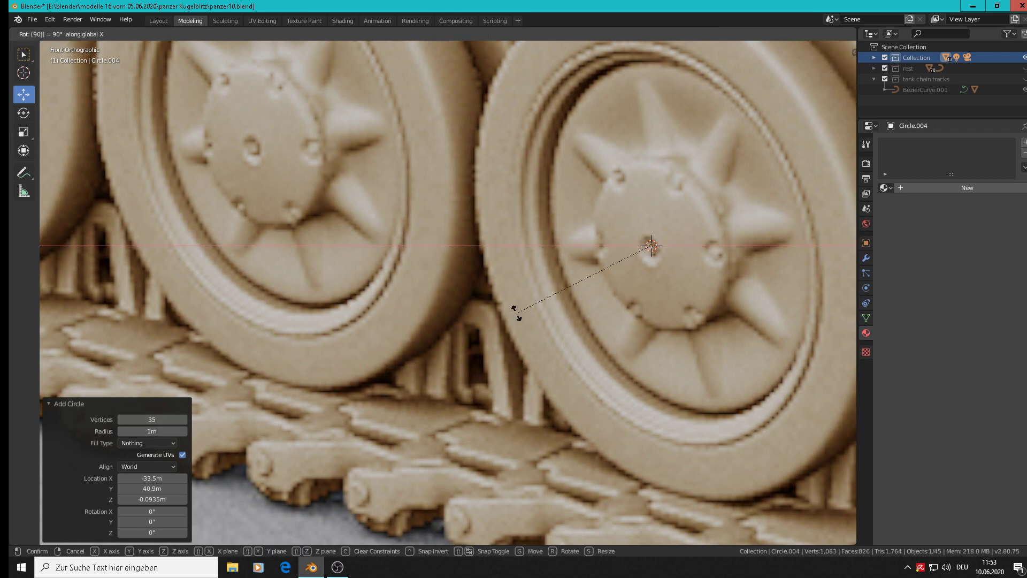
key(Return)
key(s)
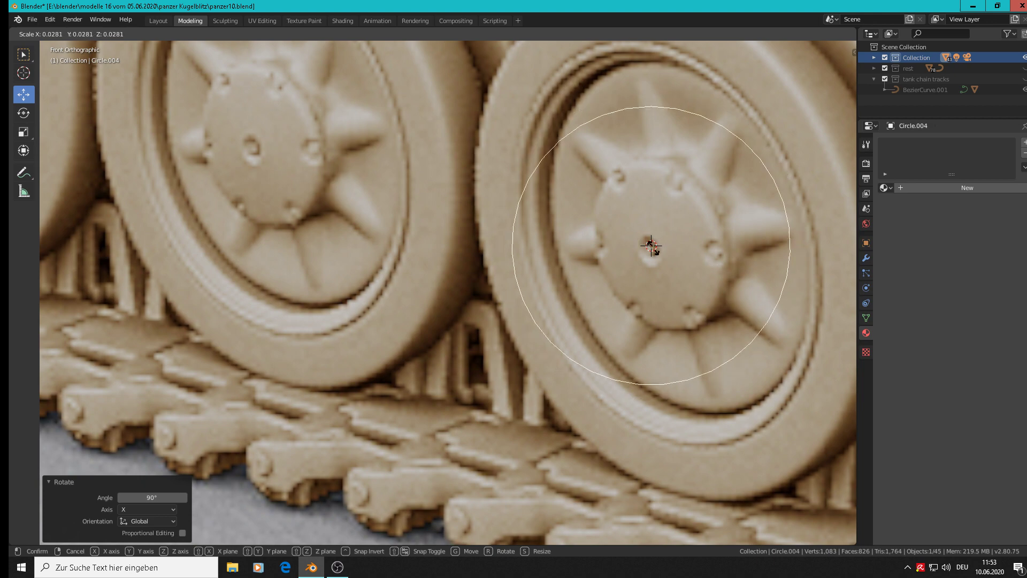
text(0.025)
key(Return)
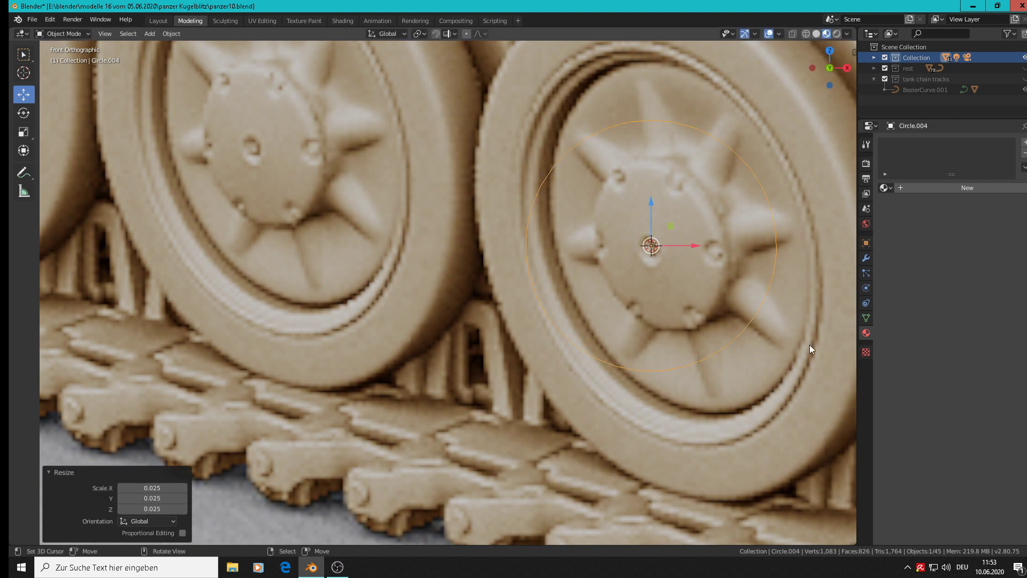
key(s)
click(746, 338)
Step: Move the circle along the X axis away from the 32-segment ring, over the lower-left part of the neighbouring reference wheel
key(g)
key(x)
click(291, 240)
Step: Extrude the 35-vertex circle's outline inward in vertex mode, scaling it to about 0.820 to form a flat ring
key(Tab)
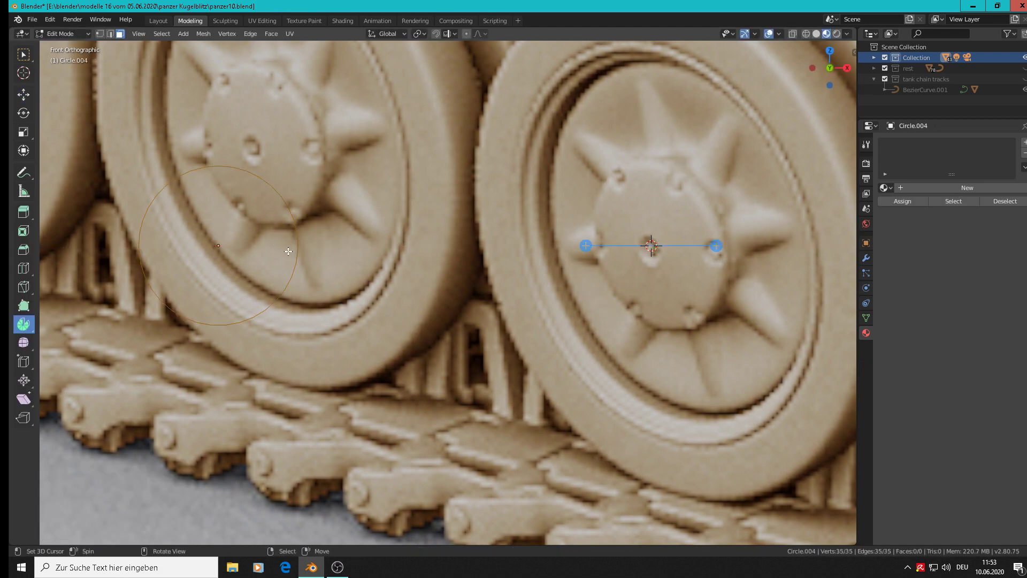
shift+middle_drag(273, 244, 386, 257)
click(101, 34)
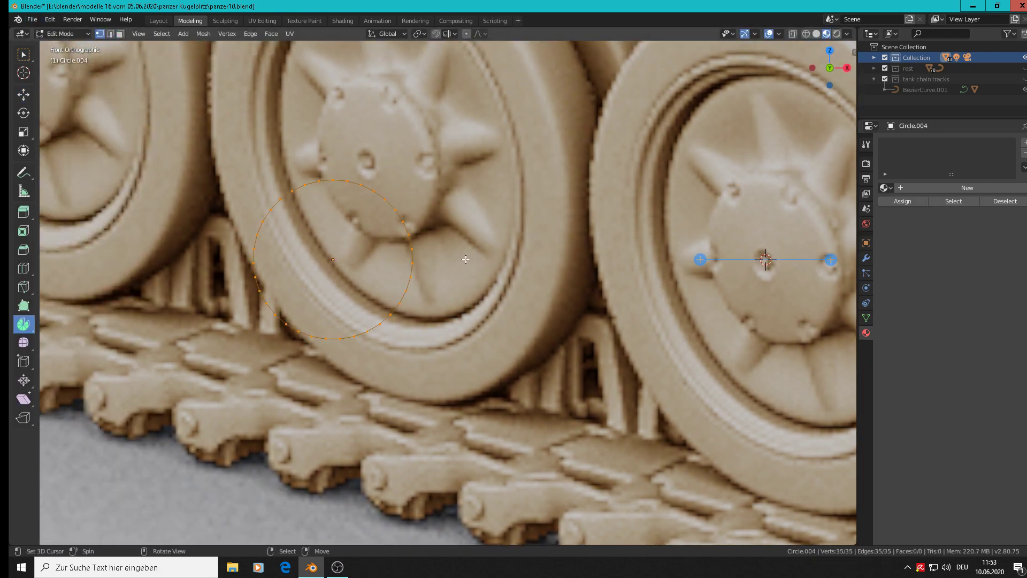
key(e)
key(s)
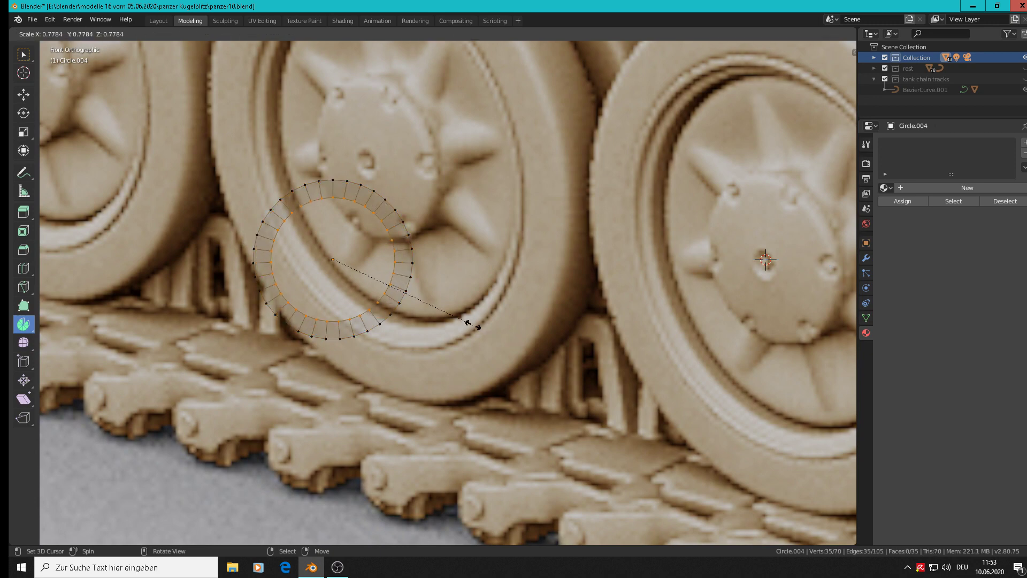
click(480, 326)
scroll(480, 327, up, 2)
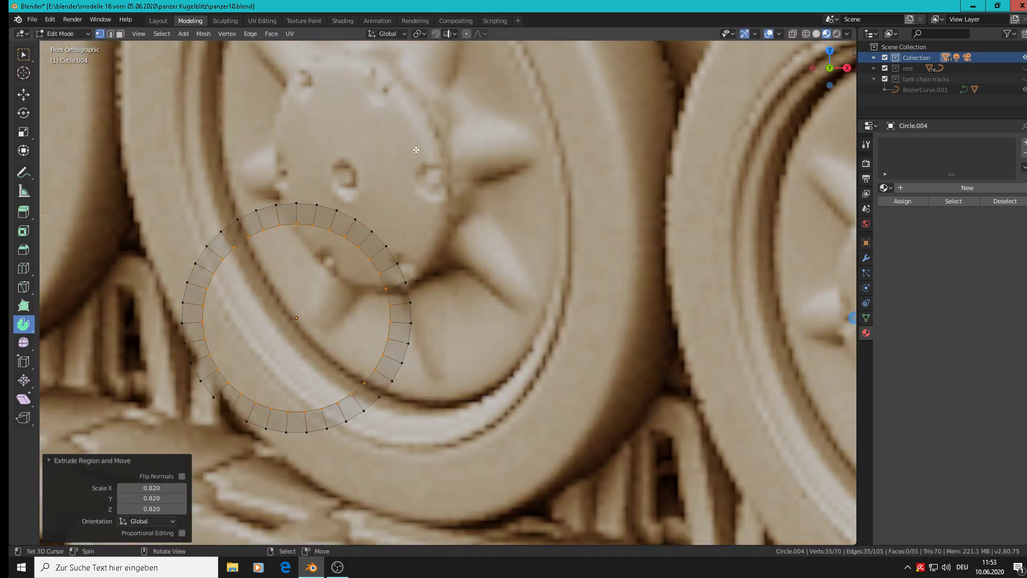
shift+middle_drag(480, 327, 616, 337)
Step: Select every fifth face around the 35-segment ring in face mode, seven faces in all
click(120, 34)
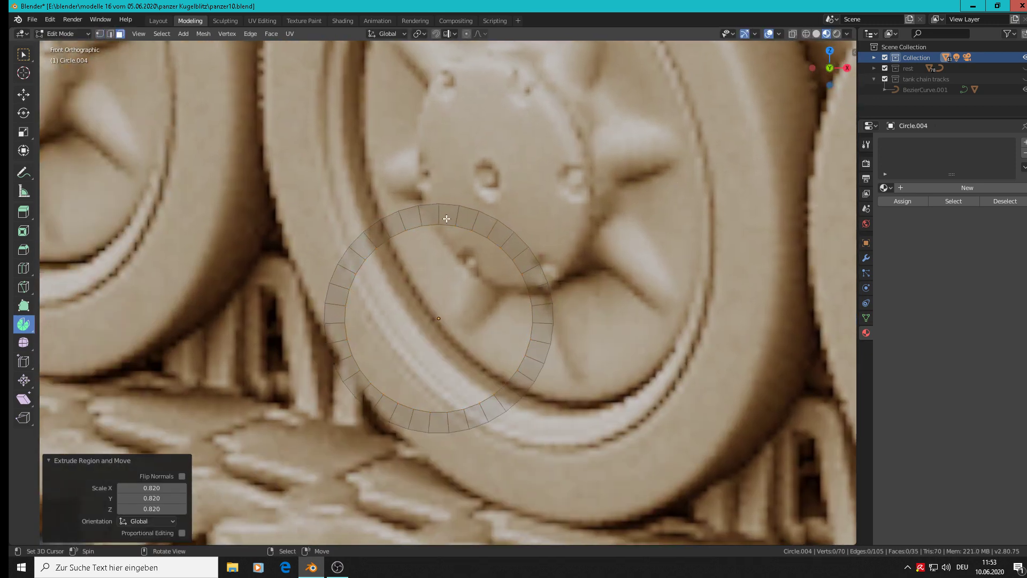
click(425, 216)
shift+click(519, 245)
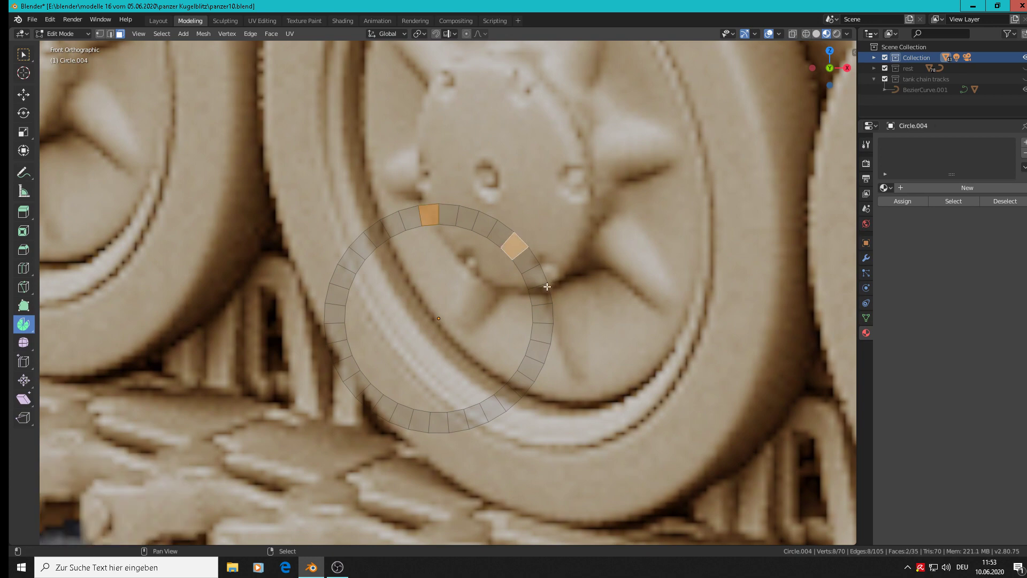
shift+click(545, 336)
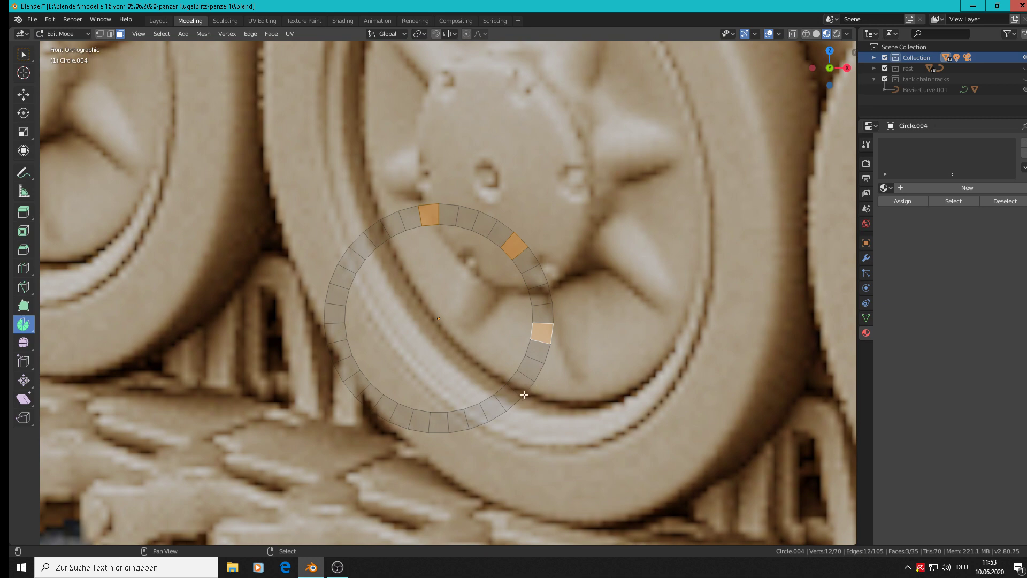
shift+click(498, 405)
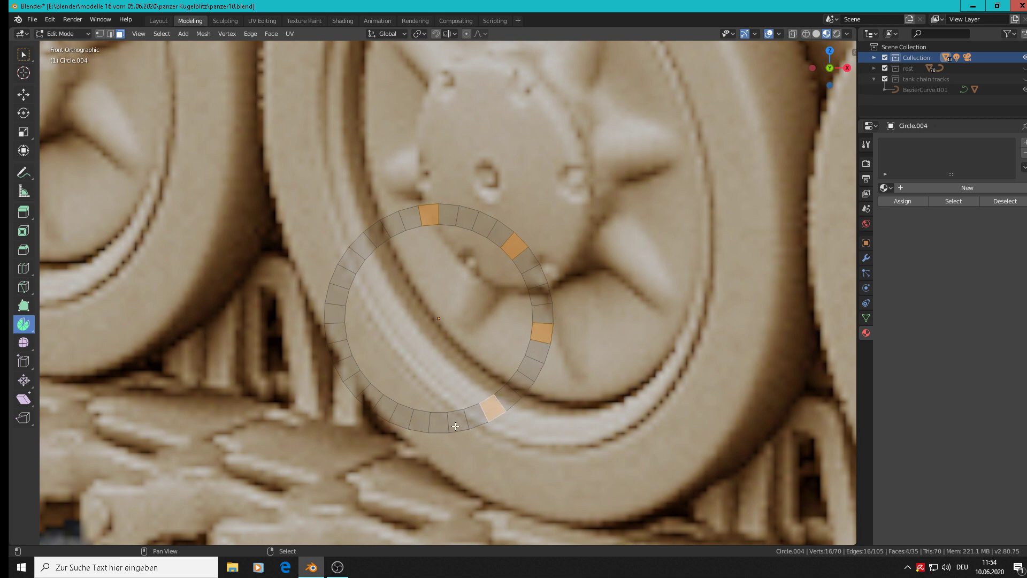
shift+click(407, 415)
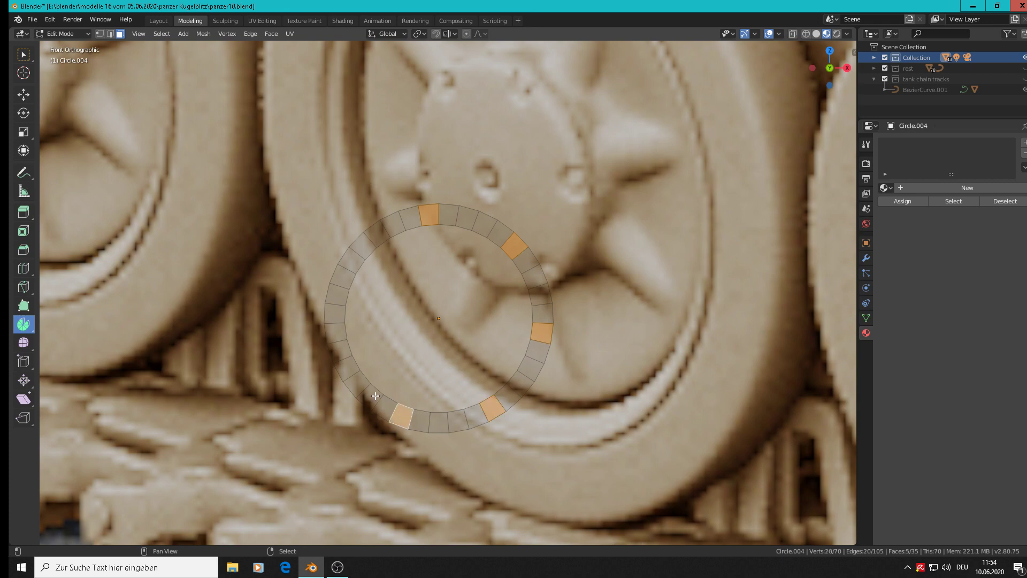
shift+click(341, 342)
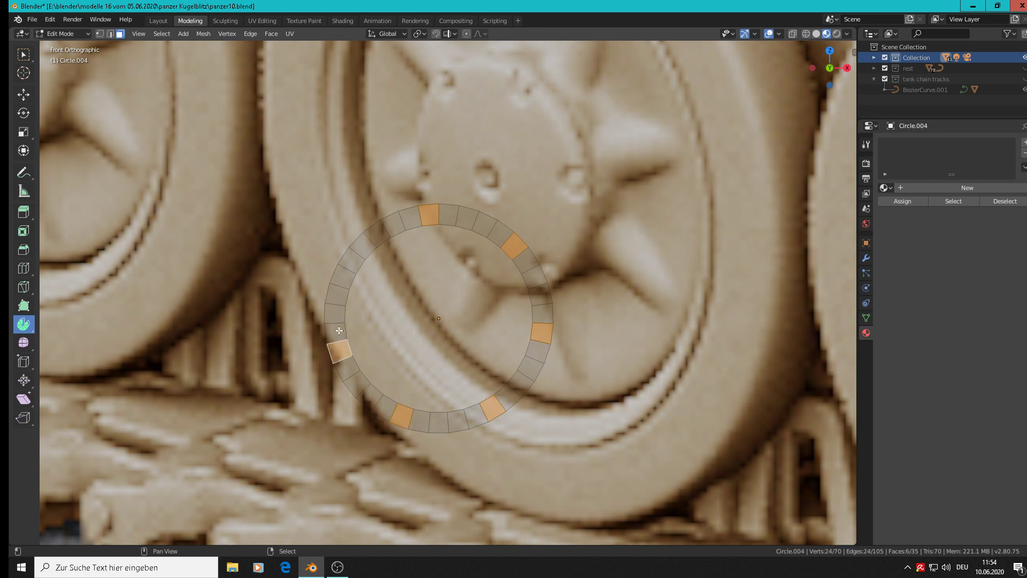
shift+click(356, 256)
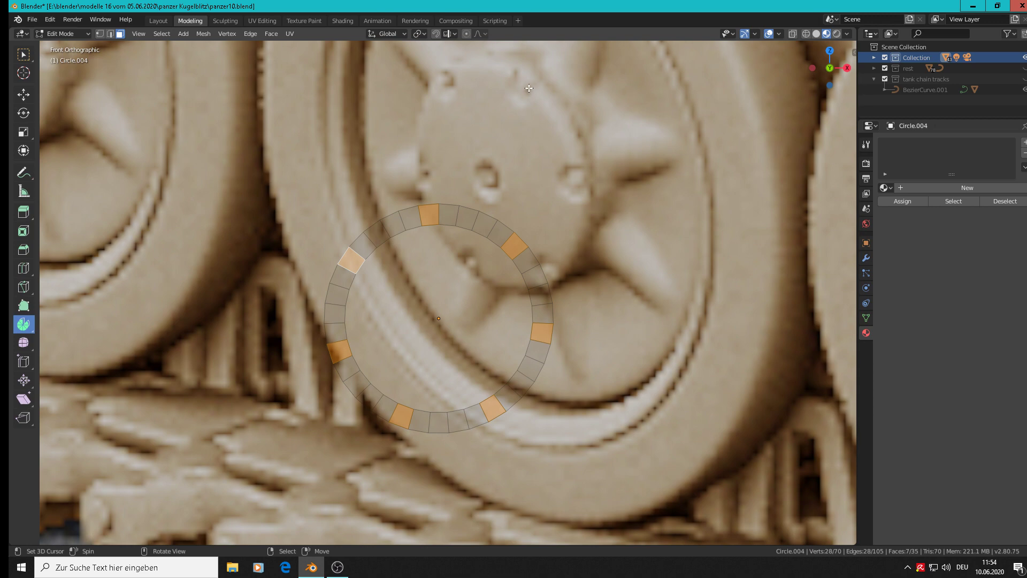
Step: Extrude the seven selected ring faces in place without any offset and split them off from the rest of the mesh
middle_drag(529, 88, 474, 240)
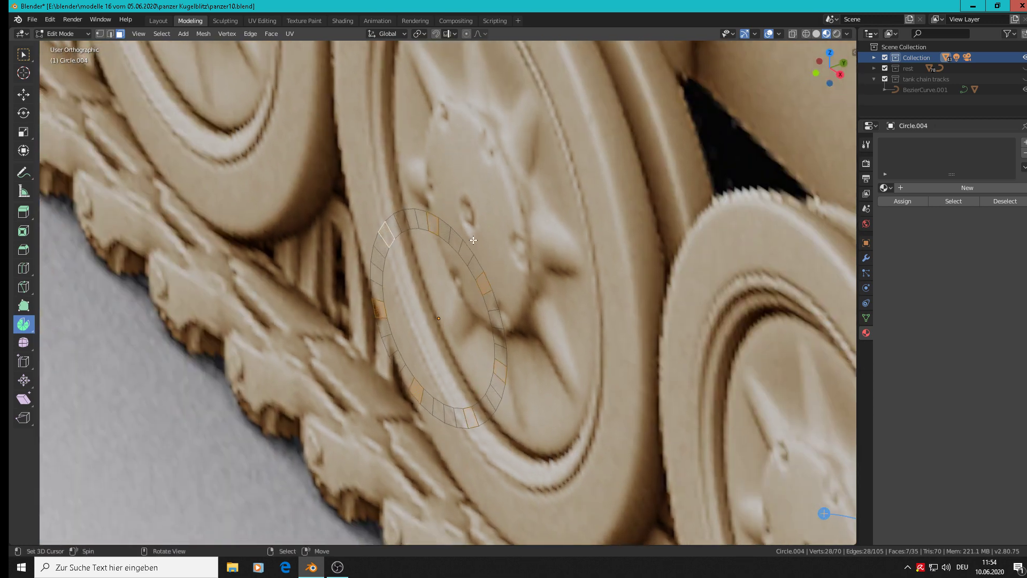
key(e)
right_click(473, 241)
key(y)
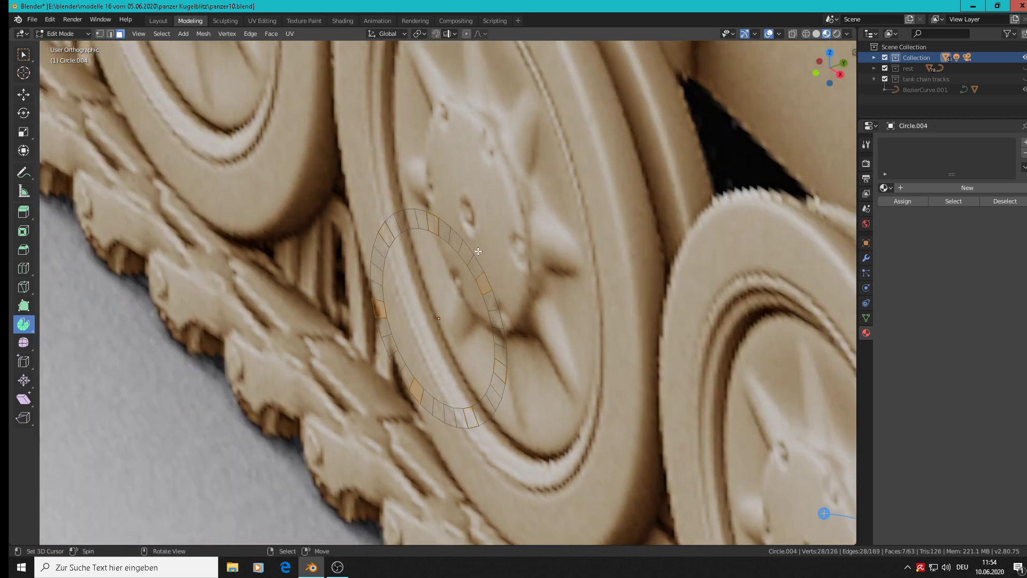
Step: Clear the face selection and move the whole ring along the Y axis, away from the reference wheel and tracks
scroll(504, 245, down, 3)
key(alt+a)
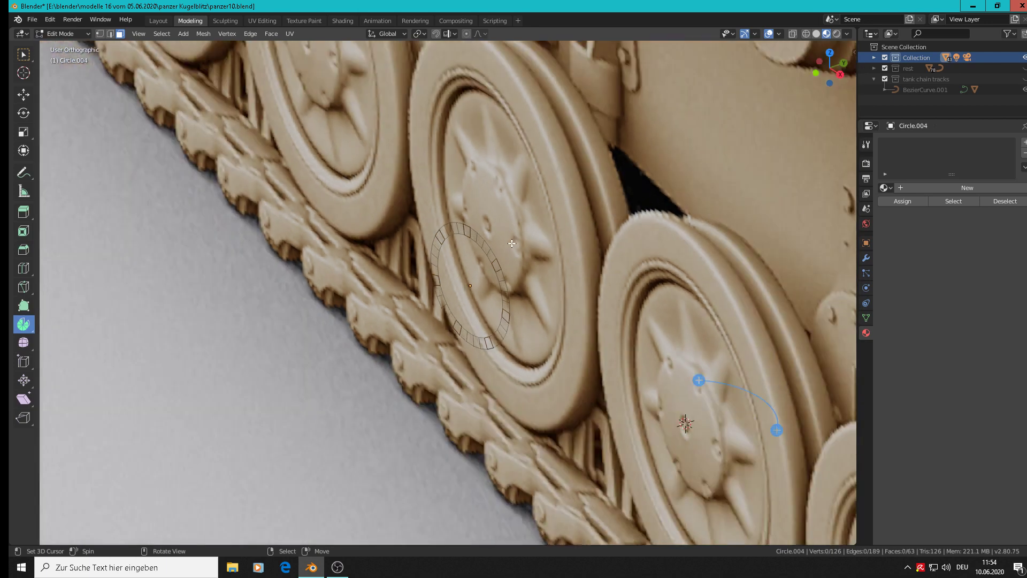
scroll(511, 246, up, 2)
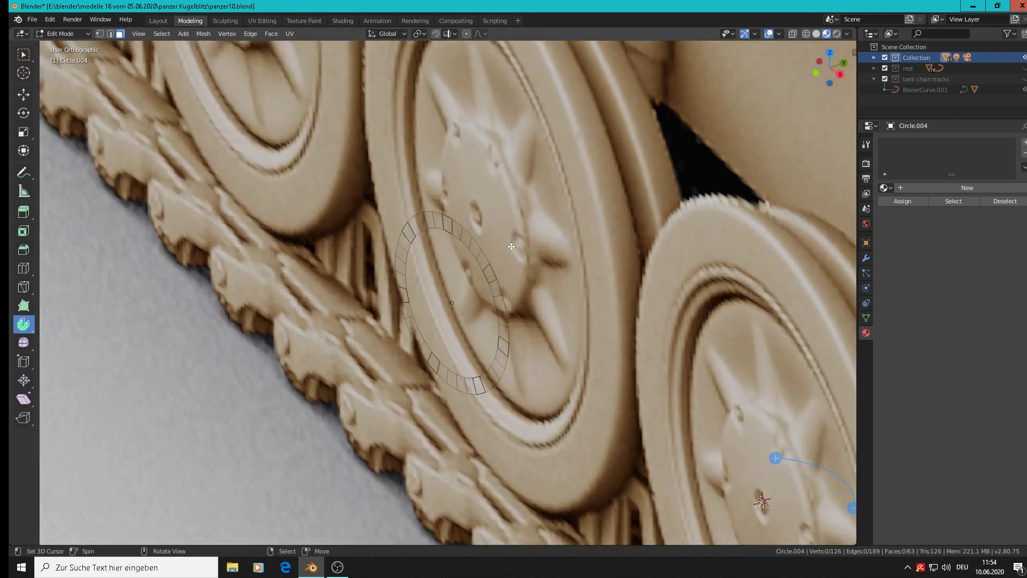
key(Tab)
drag(483, 292, 148, 378)
key(Tab)
shift+middle_drag(212, 346, 554, 229)
scroll(583, 230, up, 2)
Step: Select the seven split-off faces around the ring and move them 0.00095 m along the Y axis
click(460, 155)
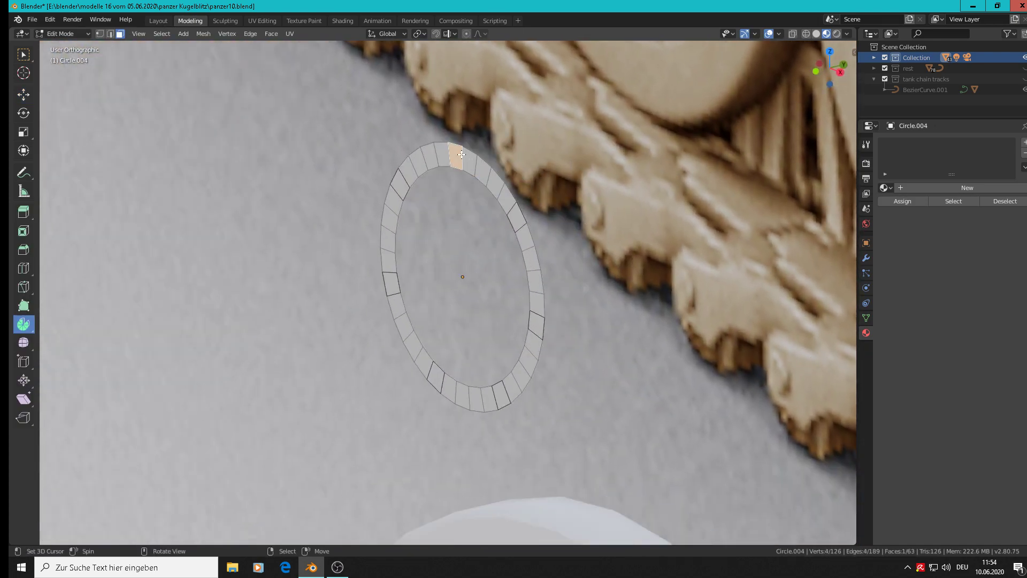
shift+click(522, 209)
shift+click(527, 319)
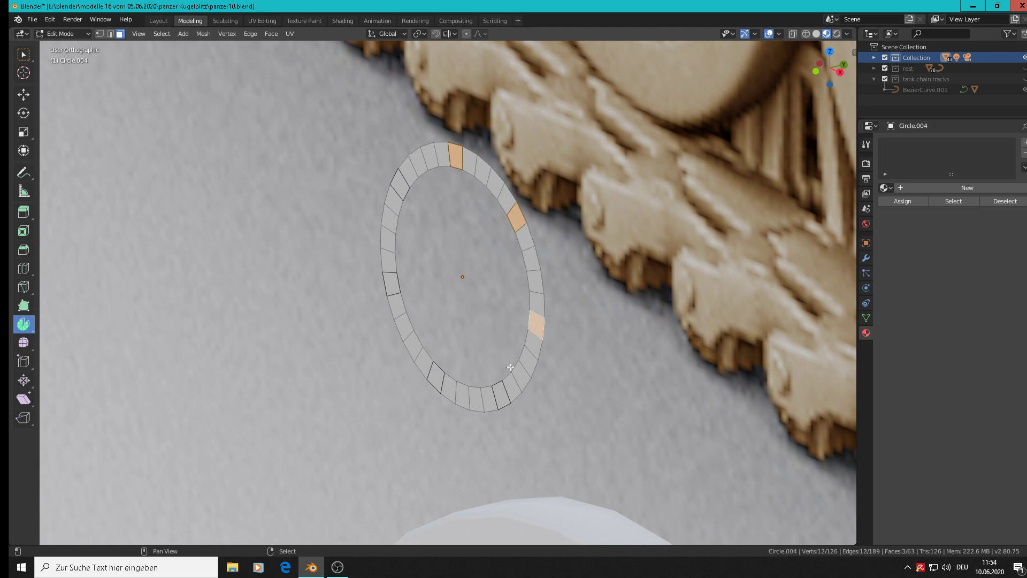
shift+click(497, 399)
shift+click(436, 381)
shift+click(391, 284)
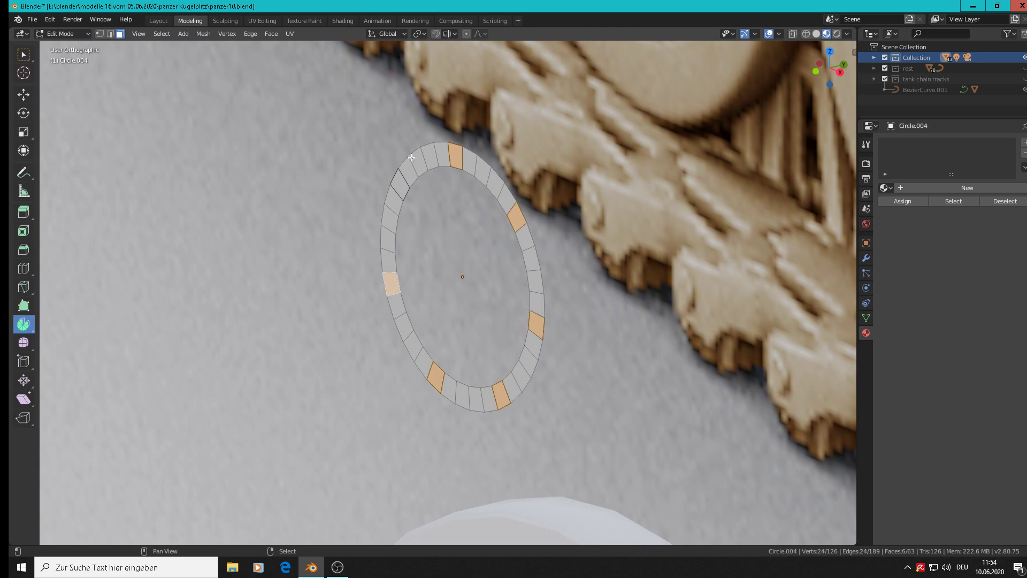
shift+click(400, 183)
key(g)
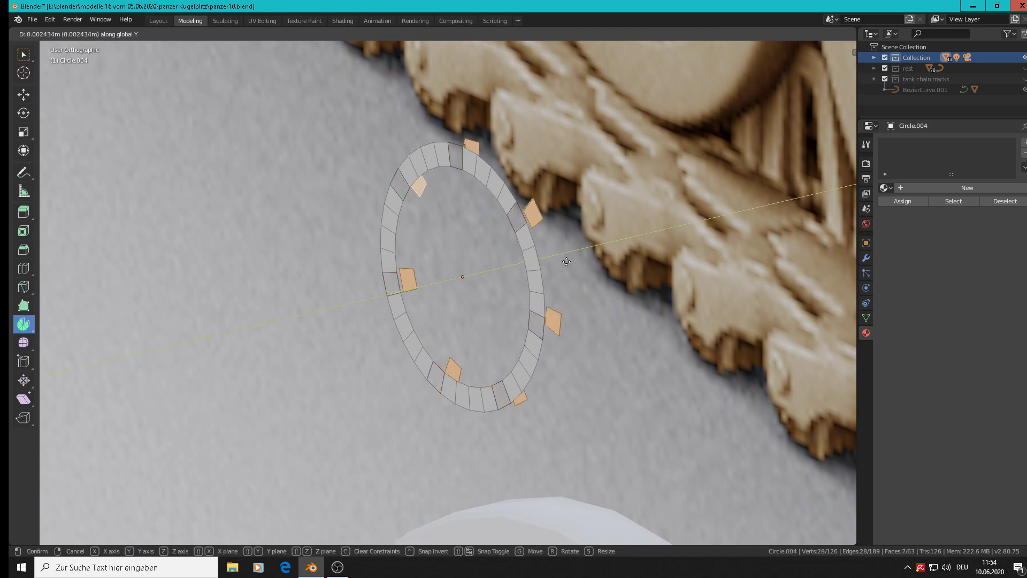
key(y)
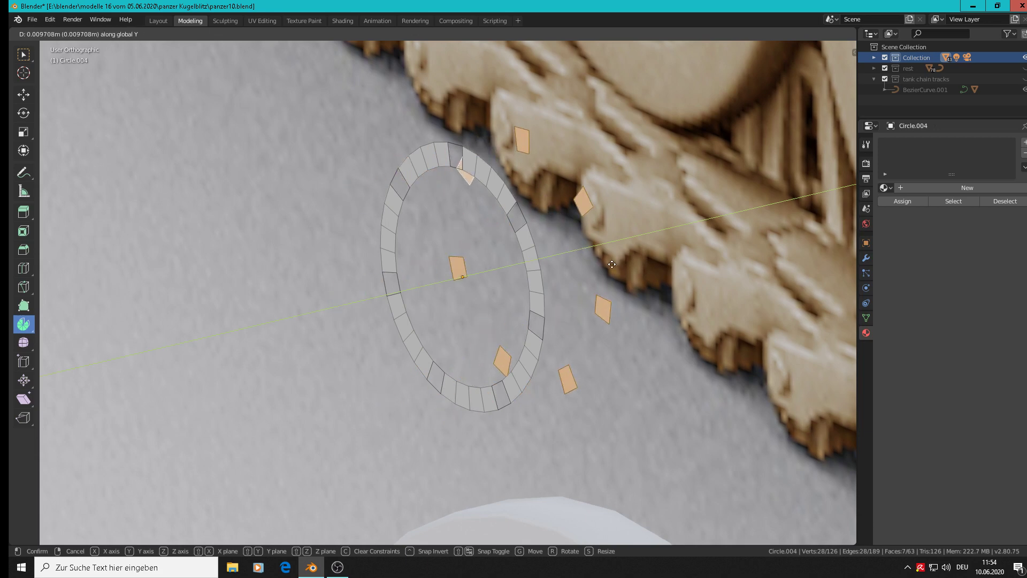
right_click(610, 257)
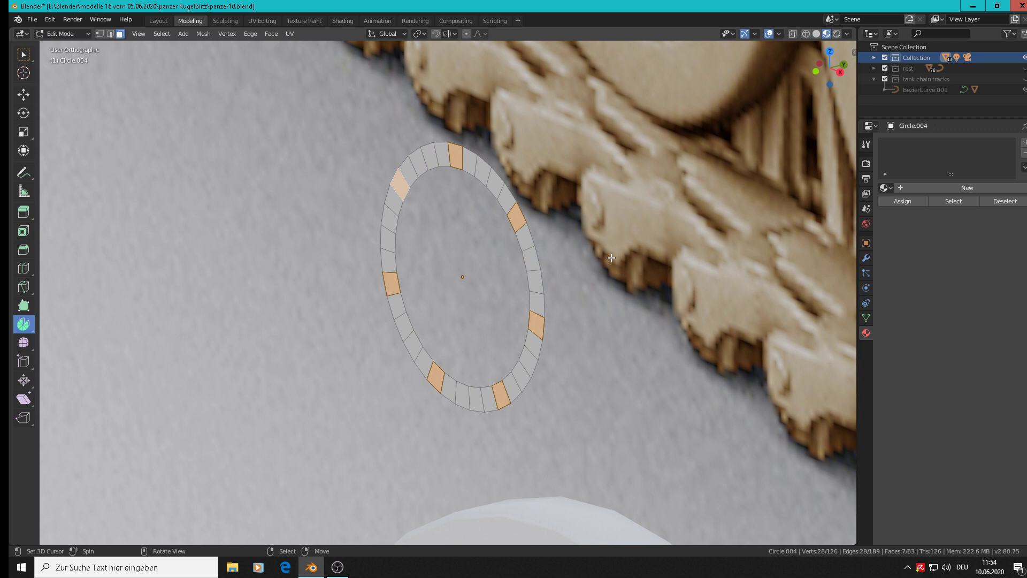
key(g)
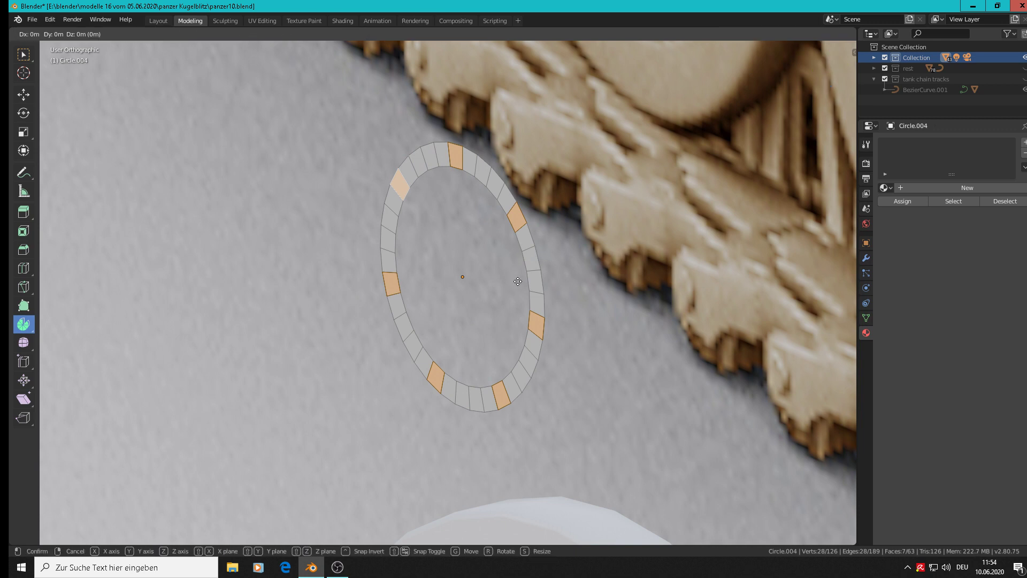
key(y)
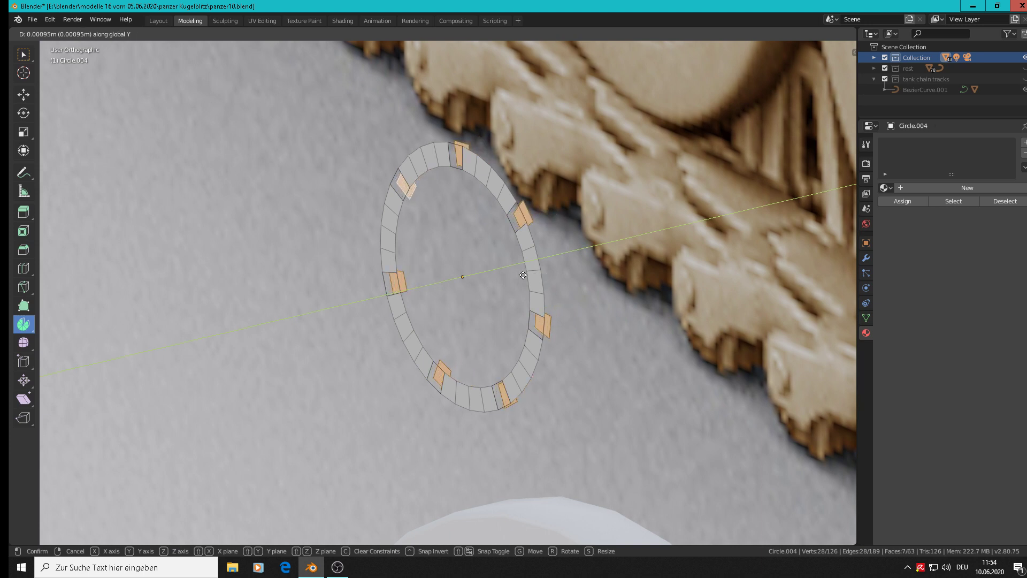
click(523, 275)
Step: Add the boundary edges of the ring's seven gaps to the selected split-off faces in edge mode
scroll(520, 159, up, 3)
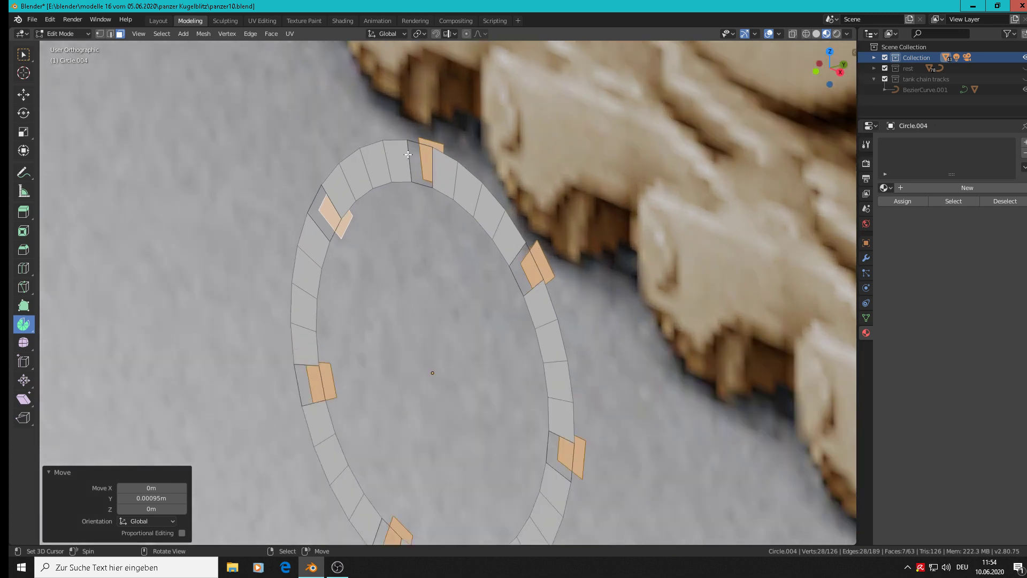
click(111, 34)
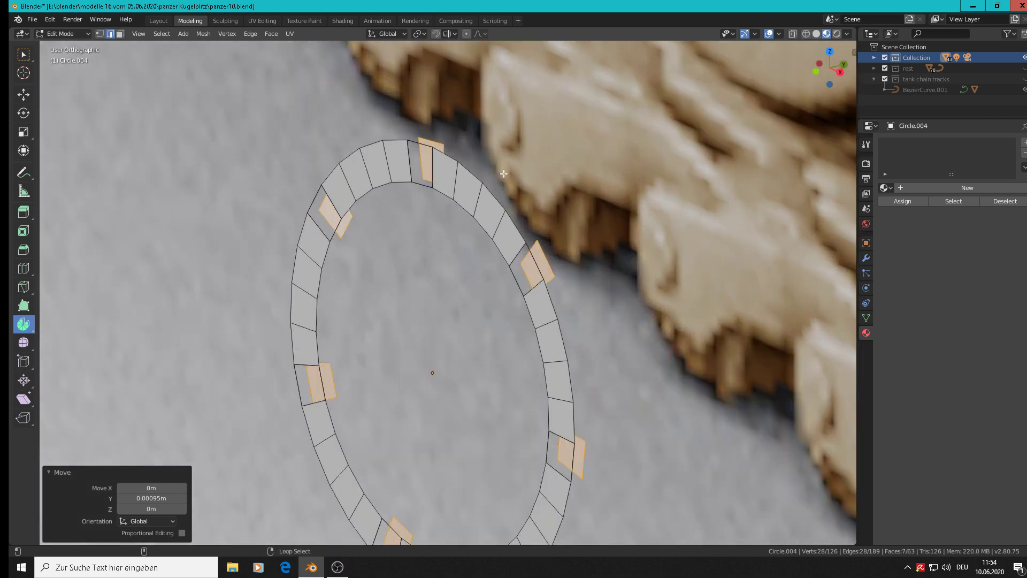
shift+click(421, 144)
shift+click(320, 208)
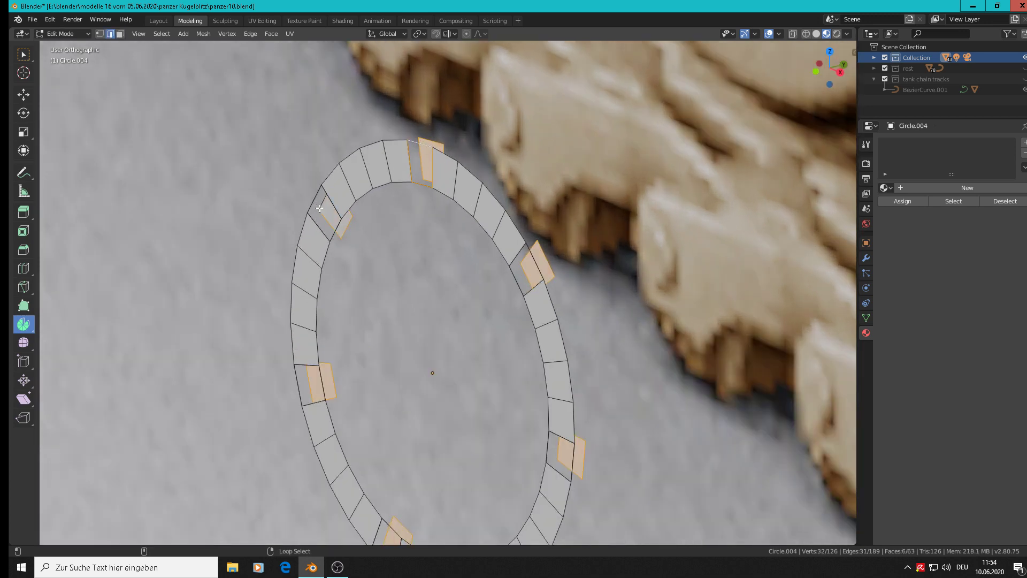
shift+click(317, 205)
shift+click(315, 199)
shift+click(538, 270)
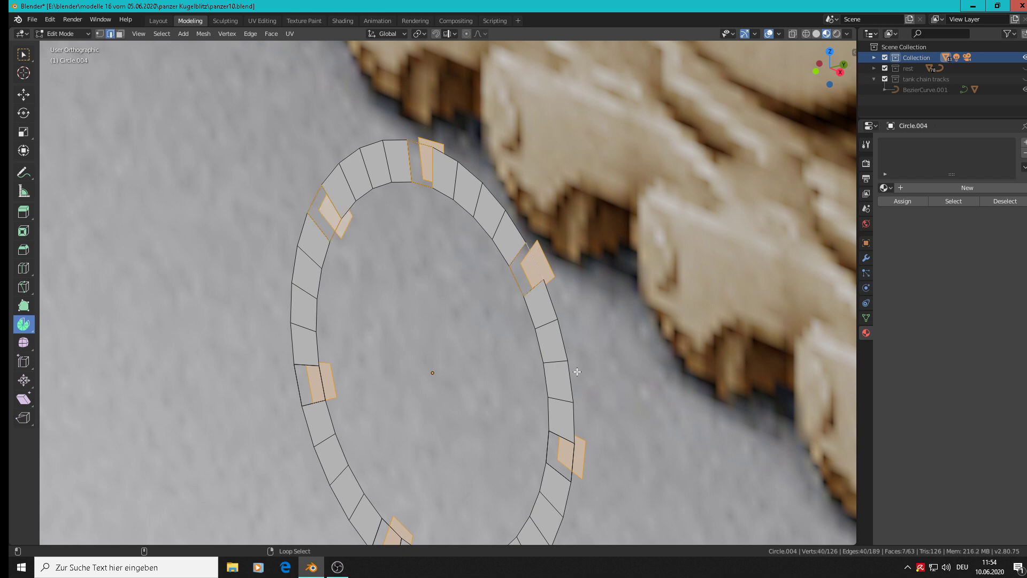
alt+shift+right_click(571, 468)
alt+shift+right_click(572, 467)
shift+click(582, 473)
alt+shift+right_click(295, 383)
shift+middle_drag(379, 385, 486, 210)
alt+shift+right_click(481, 368)
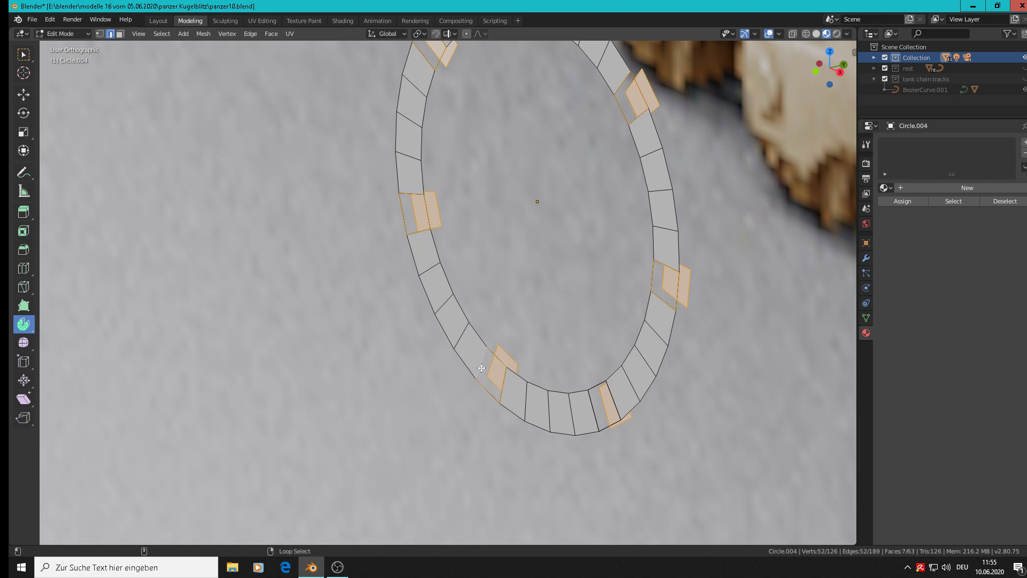
alt+shift+right_click(592, 412)
Step: Try Bridge Edge Loops between the split-off faces and the gap edges, and undo the bridge
key(F3)
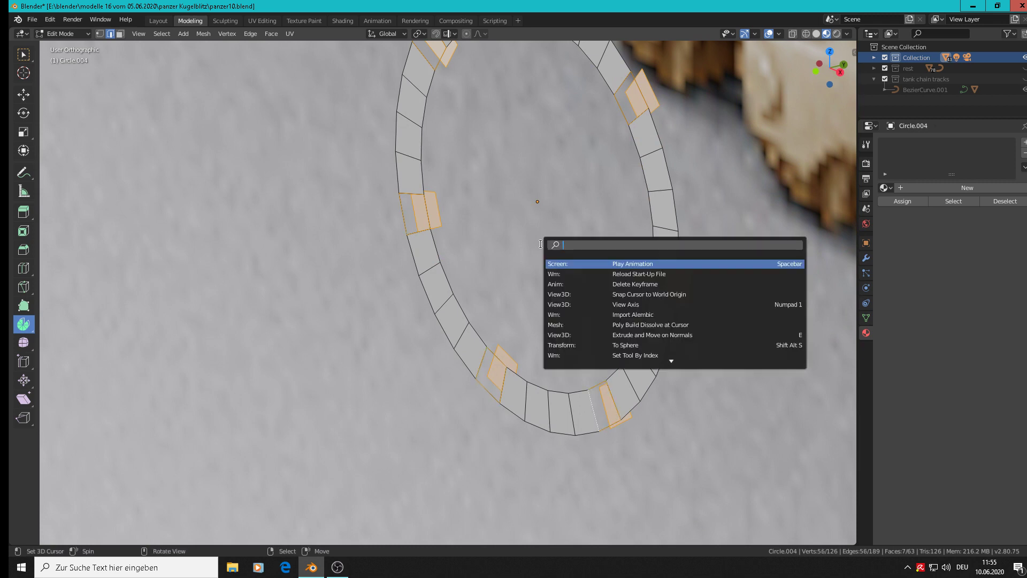
text(bridg)
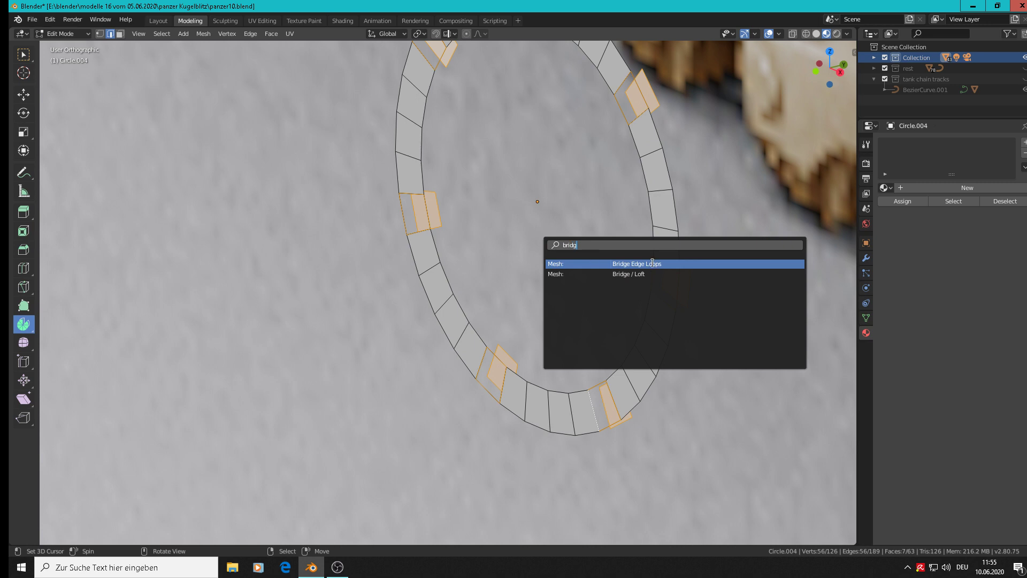
click(652, 263)
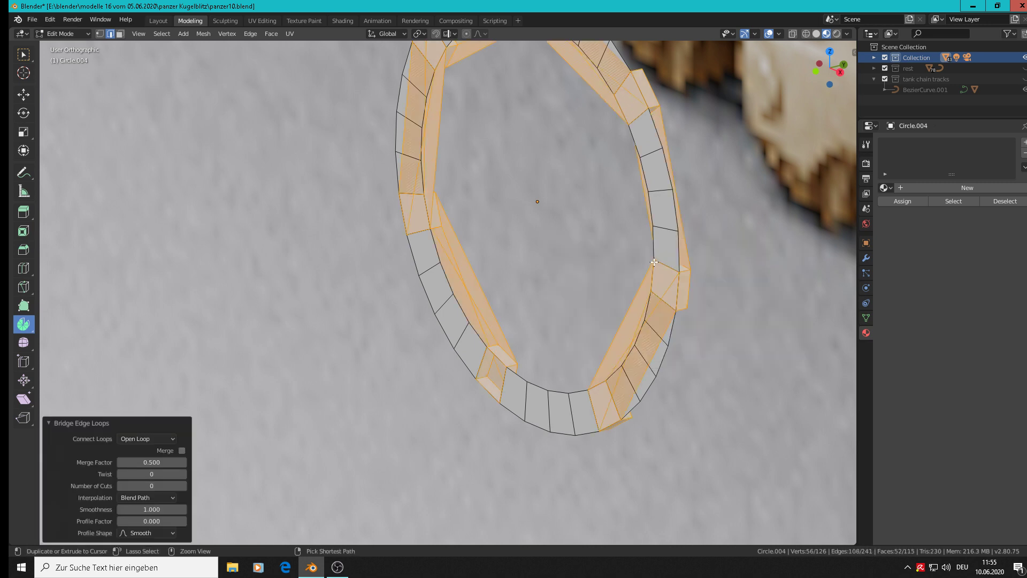
key(ctrl+z)
scroll(609, 149, down, 3)
scroll(603, 144, up, 2)
shift+scroll(604, 143, up, 2)
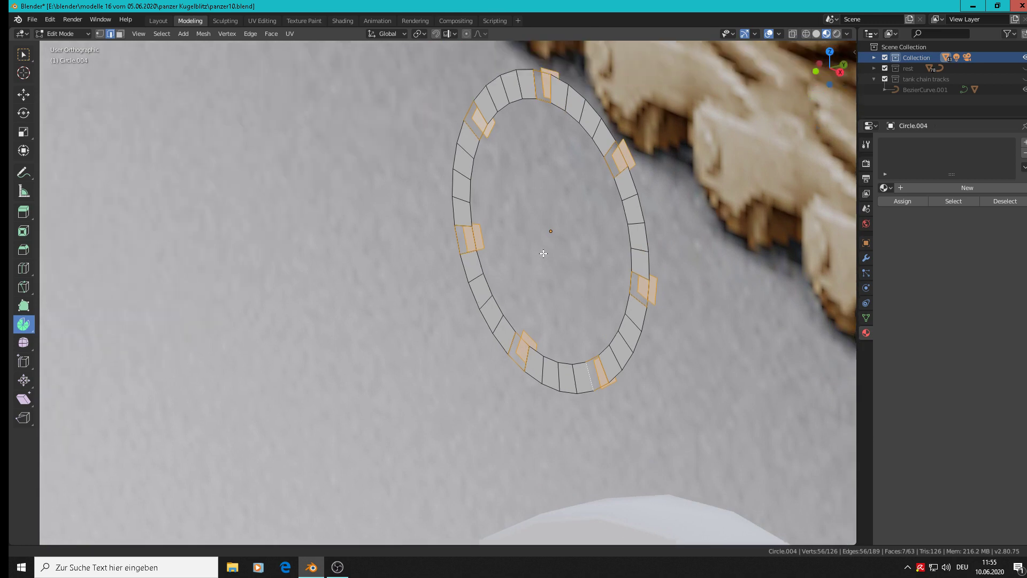
alt+click(538, 116)
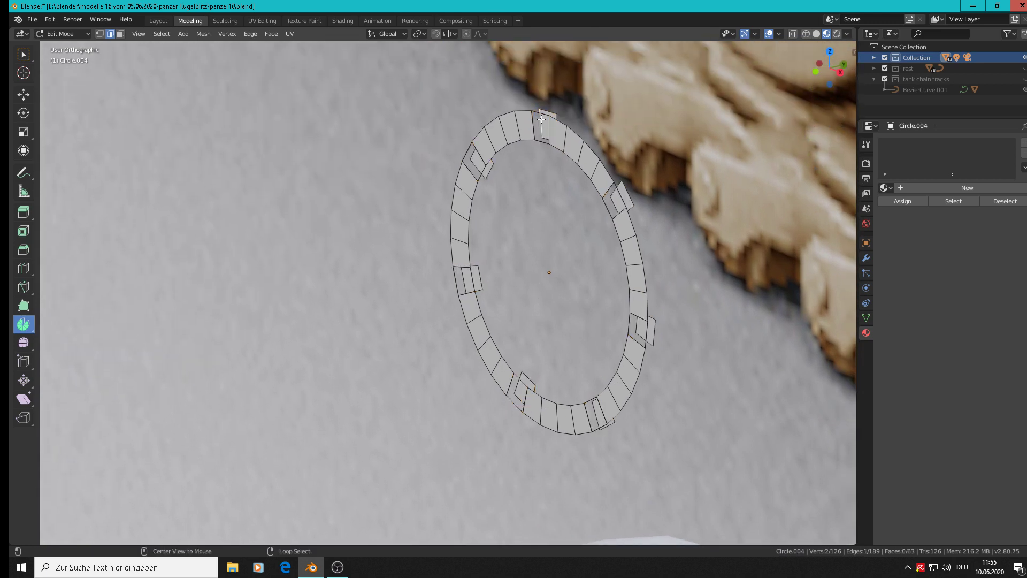
shift+click(542, 120)
key(e)
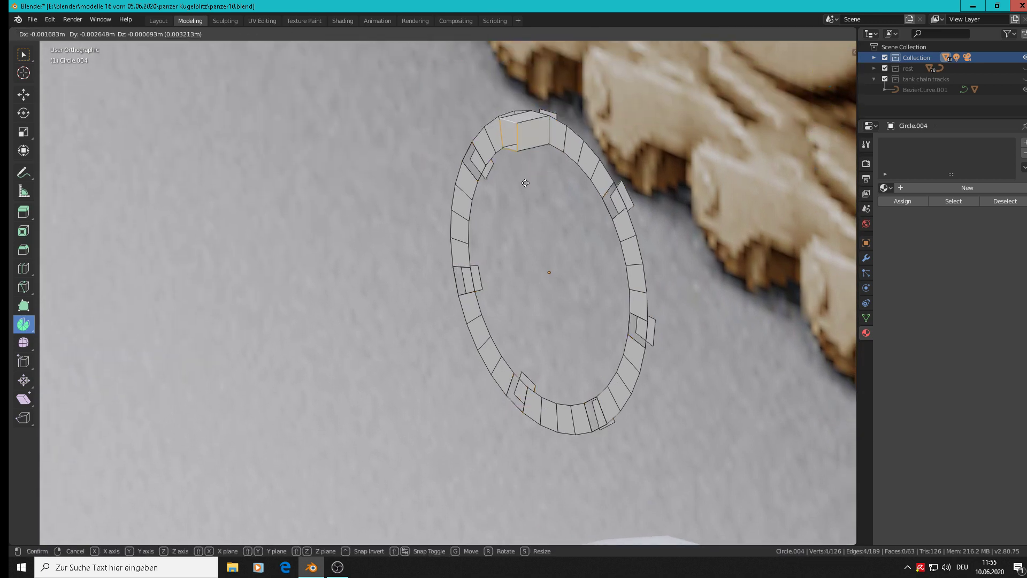
right_click(571, 125)
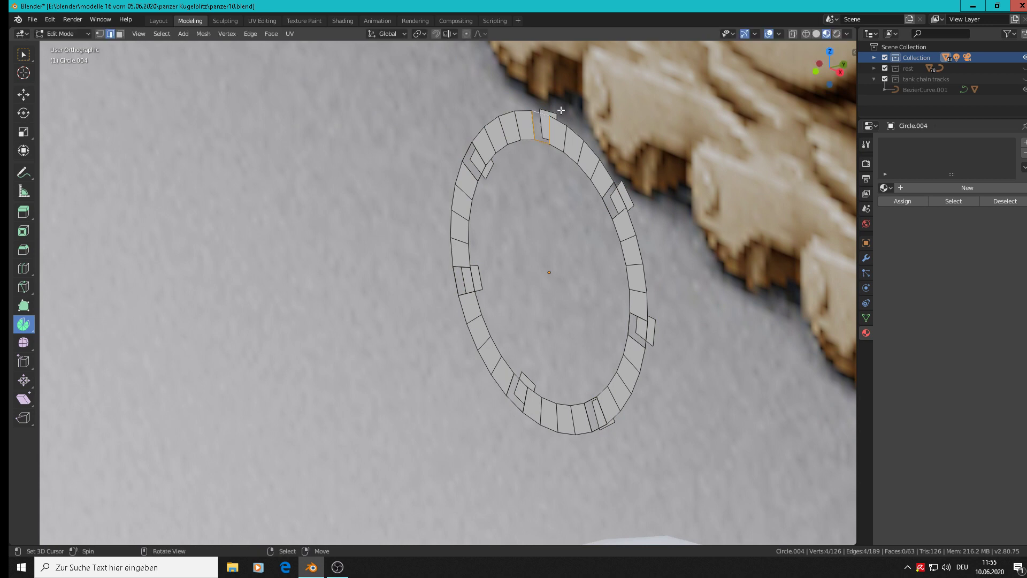
Step: Select the seven split-off faces as linked geometry and delete them, leaving the ring's gaps open
click(555, 112)
key(l)
key(l)
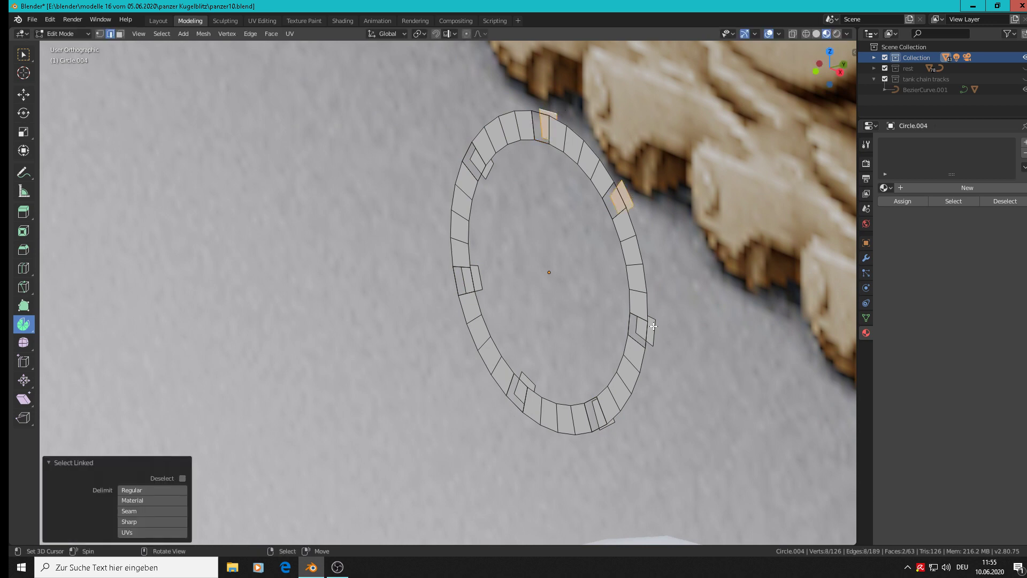
key(l)
key(l)
key(l)
key(l)
key(l)
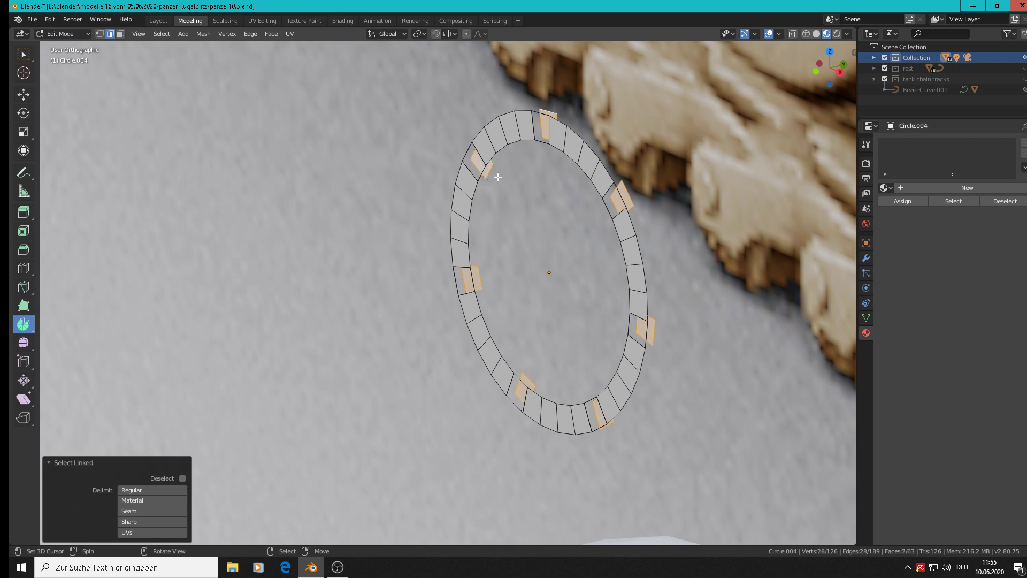
key(x)
click(498, 177)
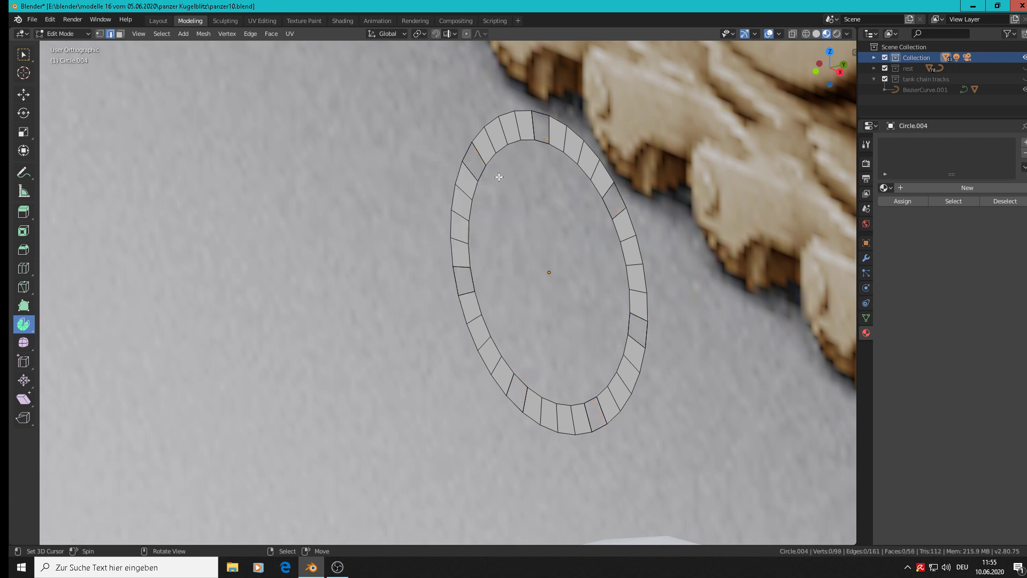
Step: Select the boundary loops of the ring's seven gaps and move them 0.00134 m along the Y axis to pull out side walls
alt+click(543, 119)
alt+shift+click(618, 205)
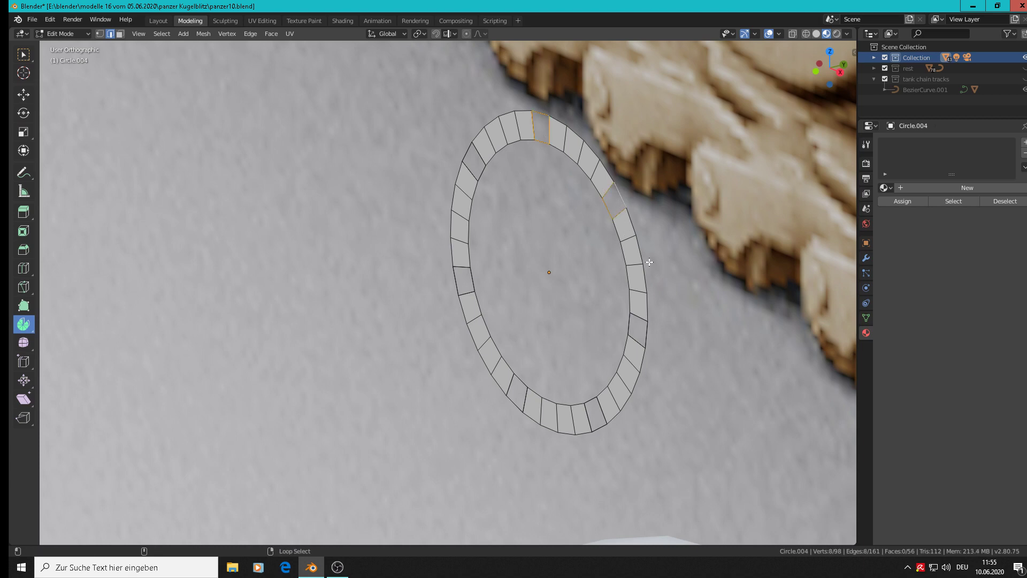
alt+shift+click(646, 330)
alt+shift+click(603, 424)
alt+shift+click(464, 281)
alt+shift+click(517, 404)
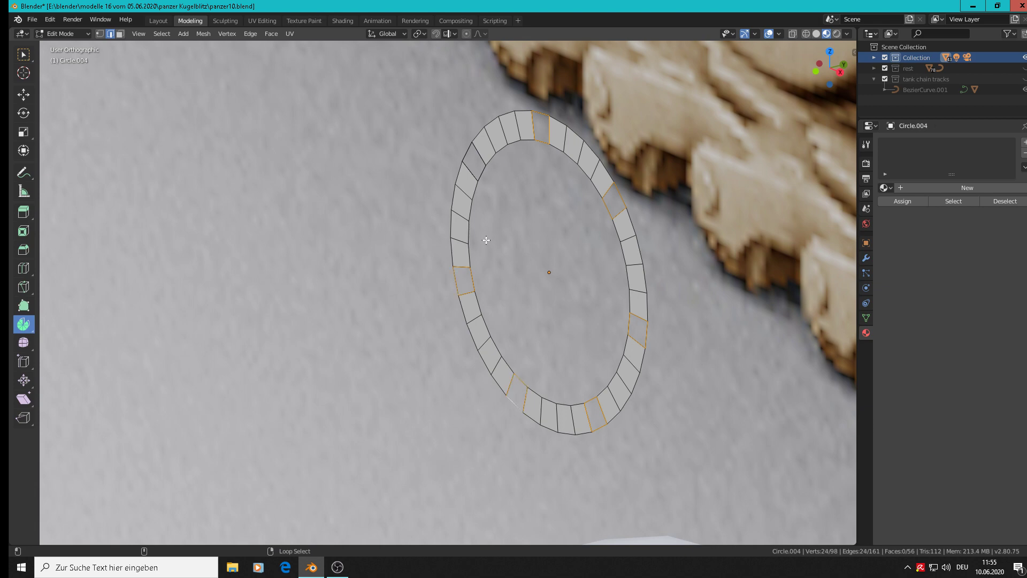
alt+shift+click(481, 175)
middle_drag(499, 180, 542, 293)
key(e)
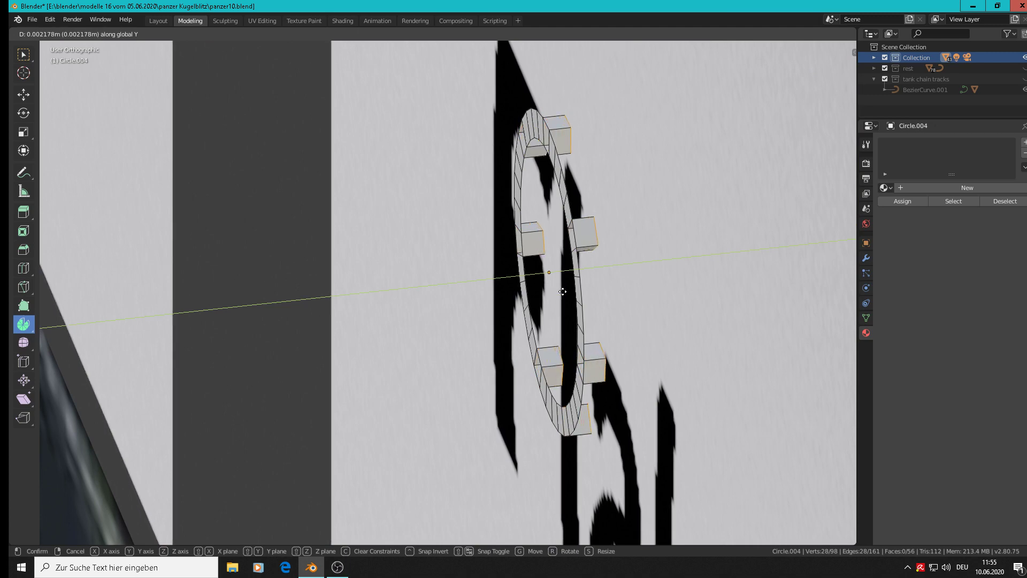
click(554, 292)
middle_drag(555, 292, 685, 357)
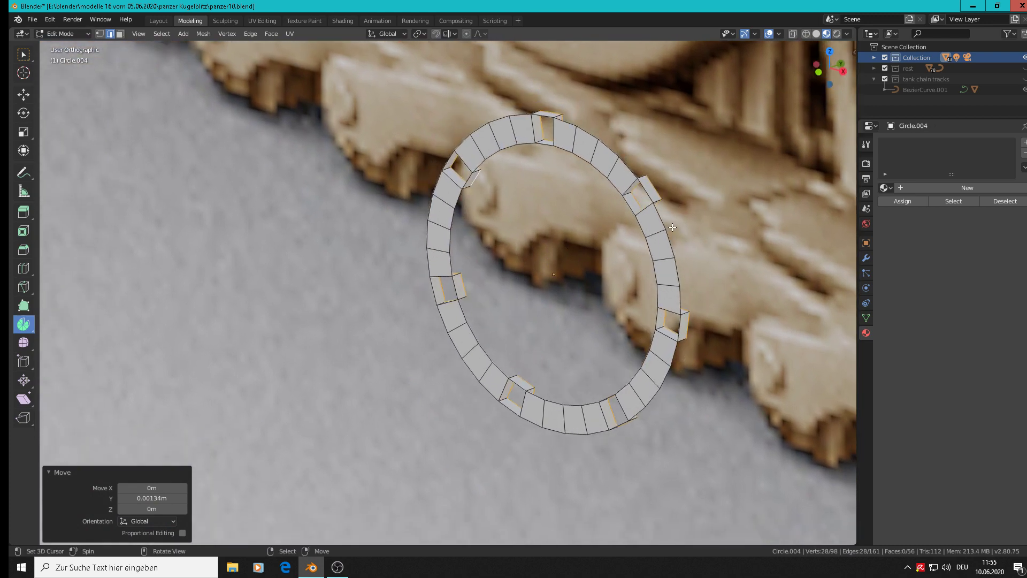
Step: Fill the seven offset boundary loops with faces and return to Object Mode
key(alt+f)
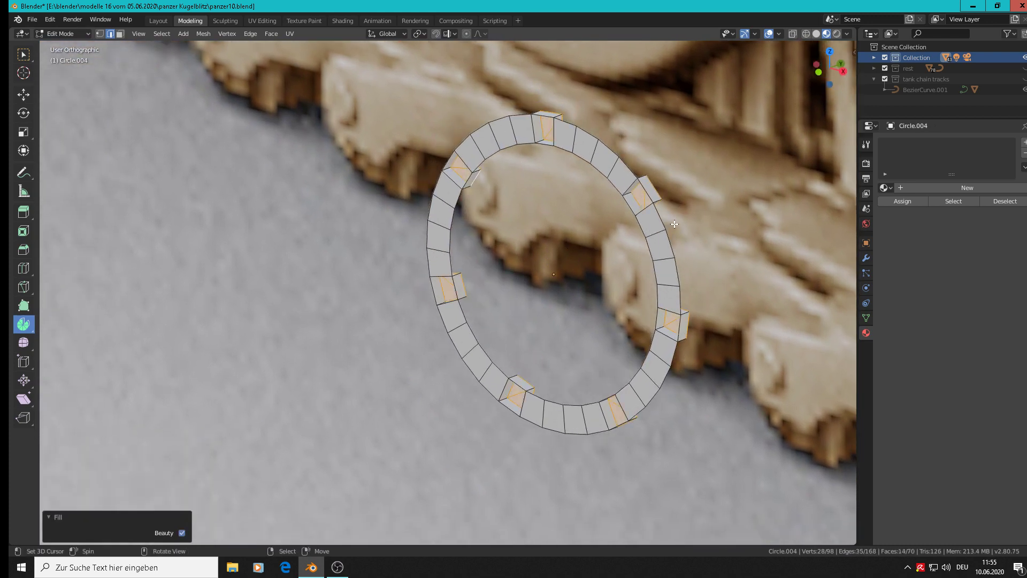
key(Tab)
middle_drag(677, 231, 473, 391)
scroll(473, 394, down, 4)
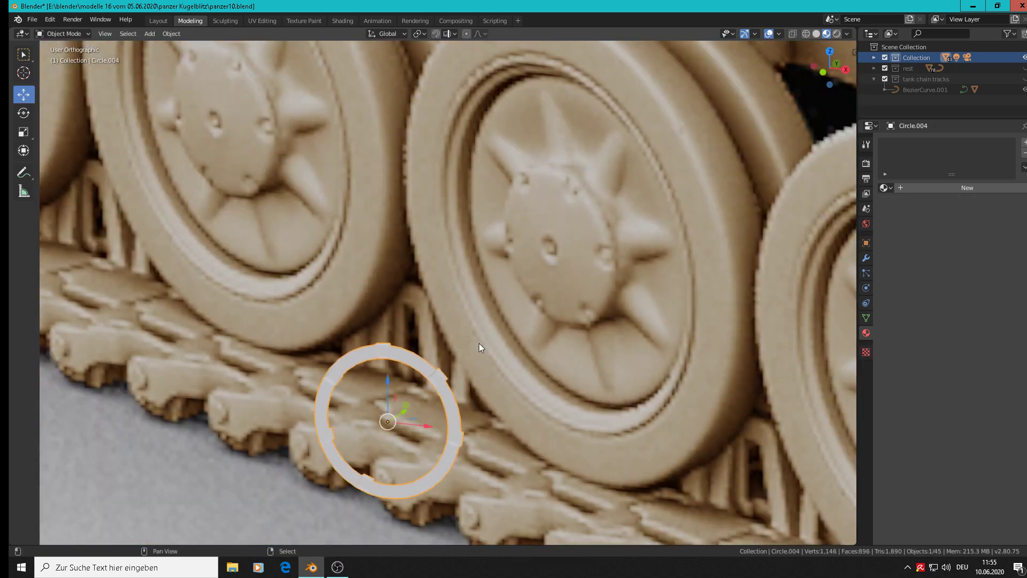
Step: Delete the outer-rim edge at each of the ring's seven raised blocks in Edit Mode, then return to Object Mode
shift+middle_drag(479, 344, 658, 248)
scroll(528, 299, up, 4)
key(Tab)
scroll(503, 307, up, 3)
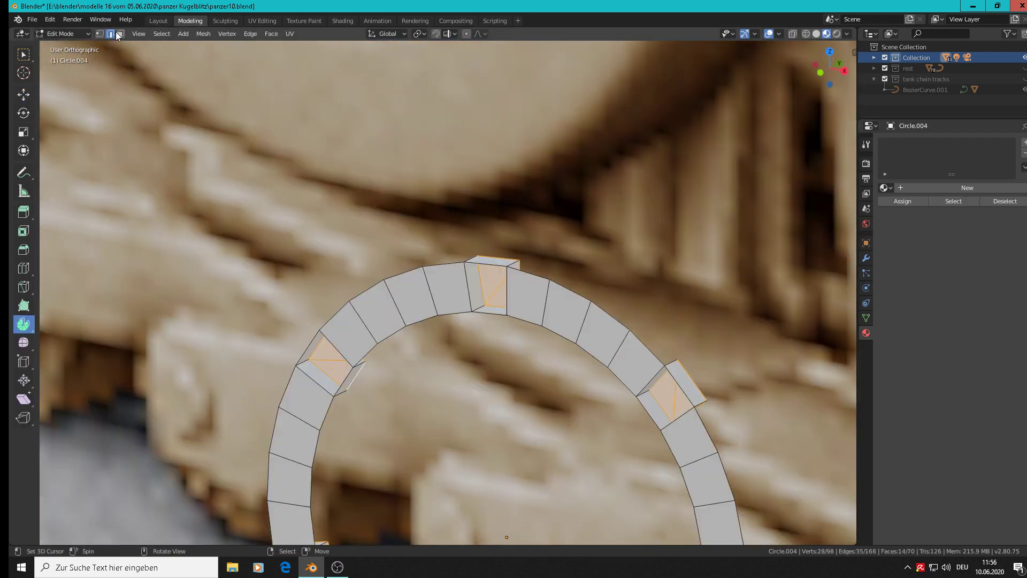
click(487, 261)
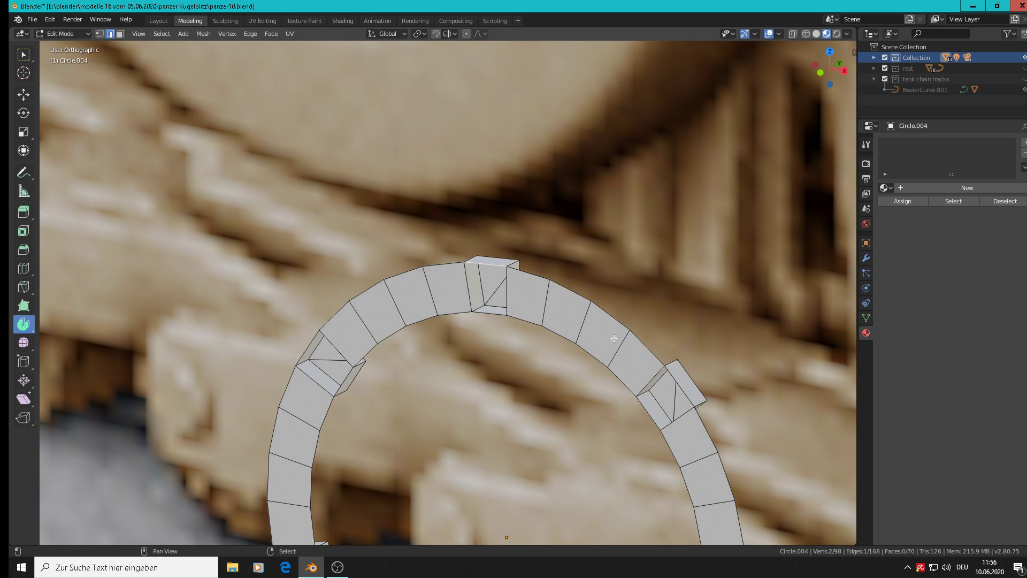
shift+click(674, 376)
shift+click(305, 343)
middle_drag(306, 343, 591, 256)
shift+click(533, 323)
shift+middle_drag(534, 323, 413, 158)
shift+click(551, 362)
shift+middle_drag(777, 406, 535, 374)
shift+click(535, 358)
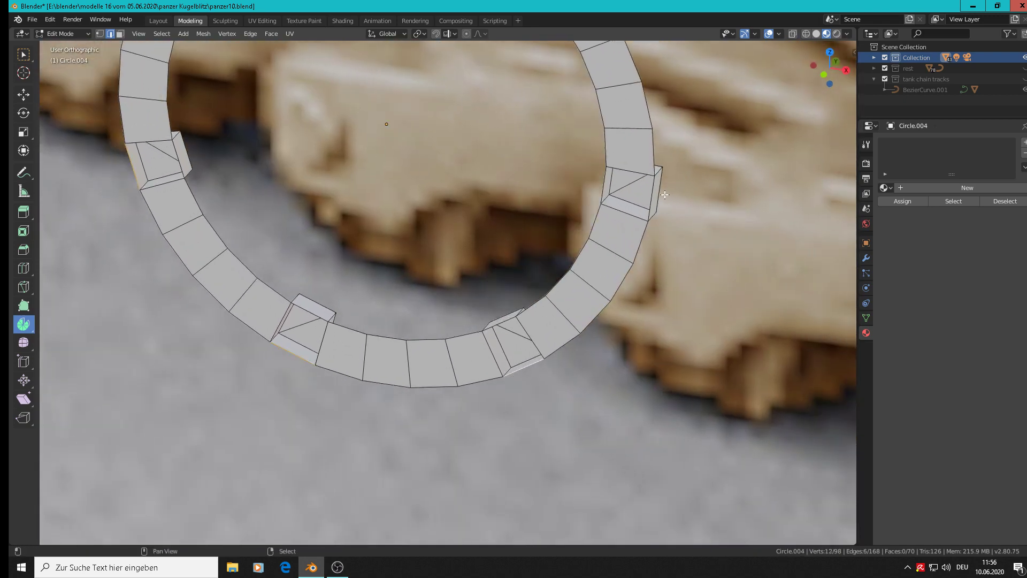
shift+right_click(648, 194)
shift+middle_drag(702, 211, 711, 407)
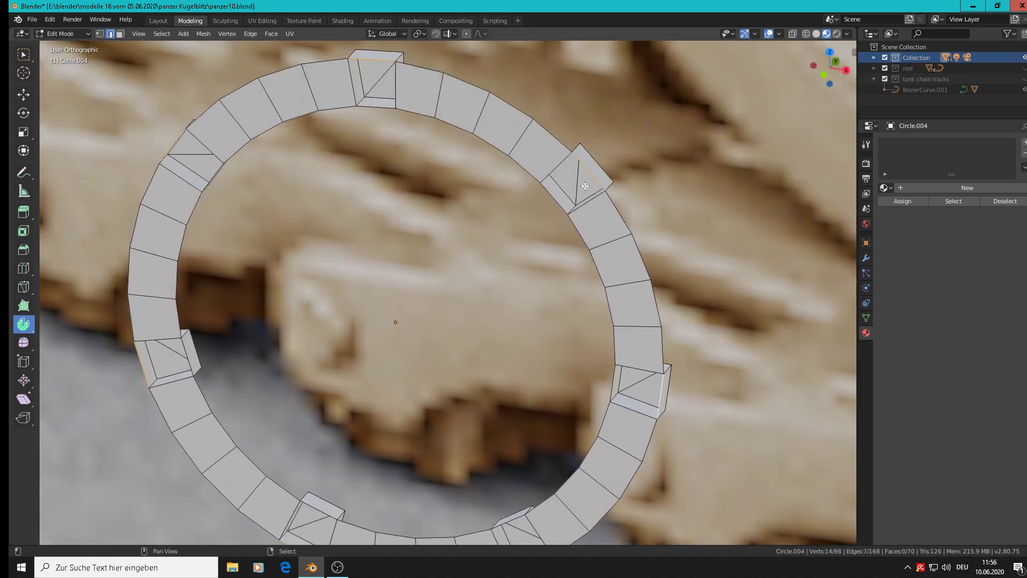
key(x)
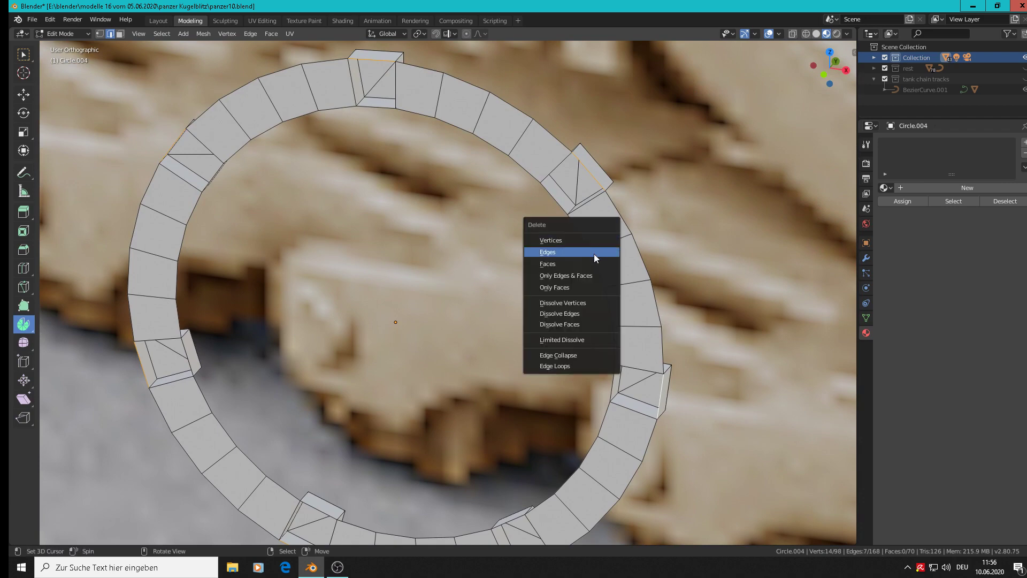
click(594, 253)
key(Tab)
key(KP_Decimal)
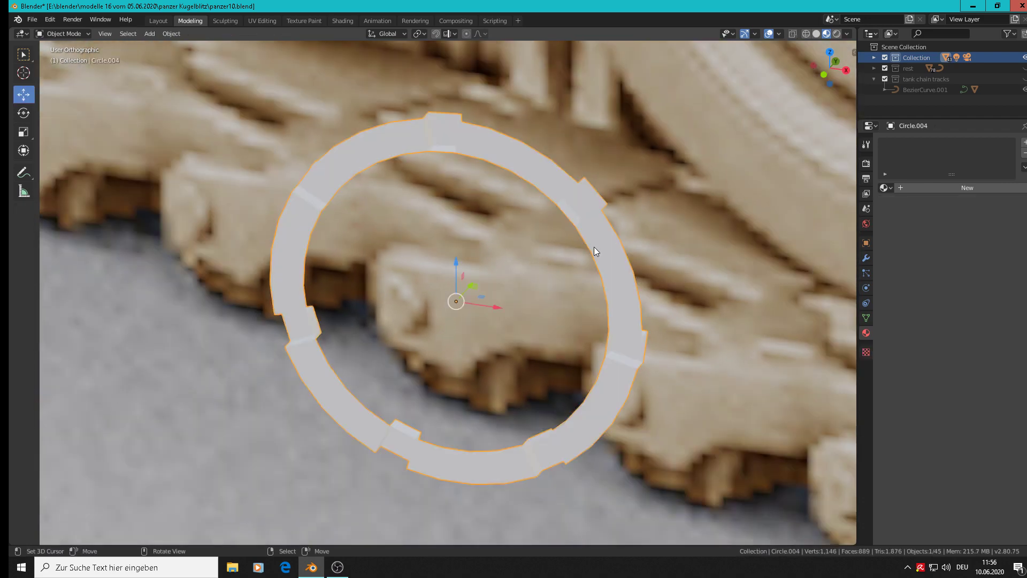
Step: Extrude the ring's inner edge loop and scale it to about 0.138 toward the centre, leaving a small central hole
middle_drag(594, 254, 599, 217)
middle_drag(572, 211, 615, 229)
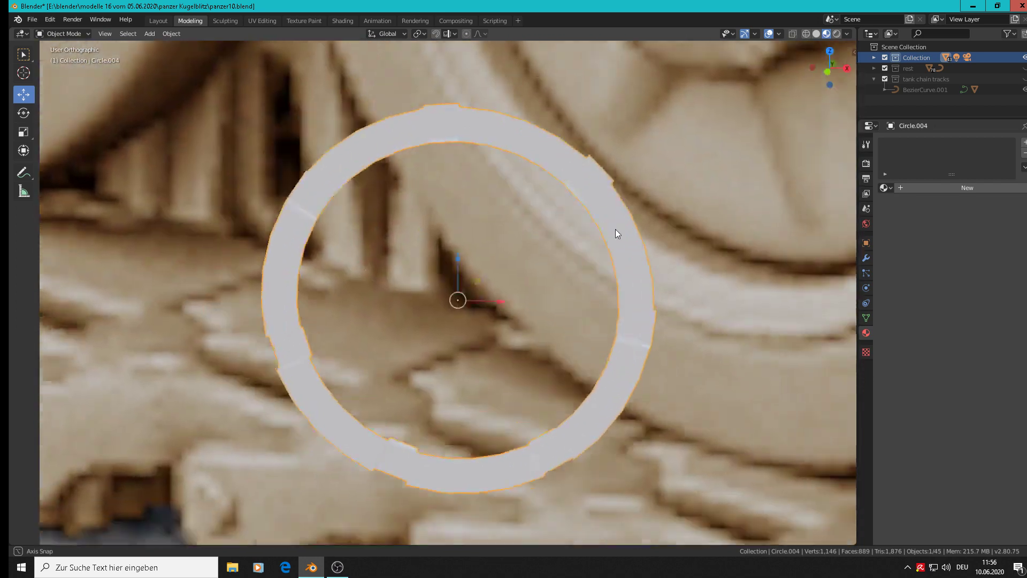
scroll(617, 229, down, 5)
scroll(618, 276, up, 2)
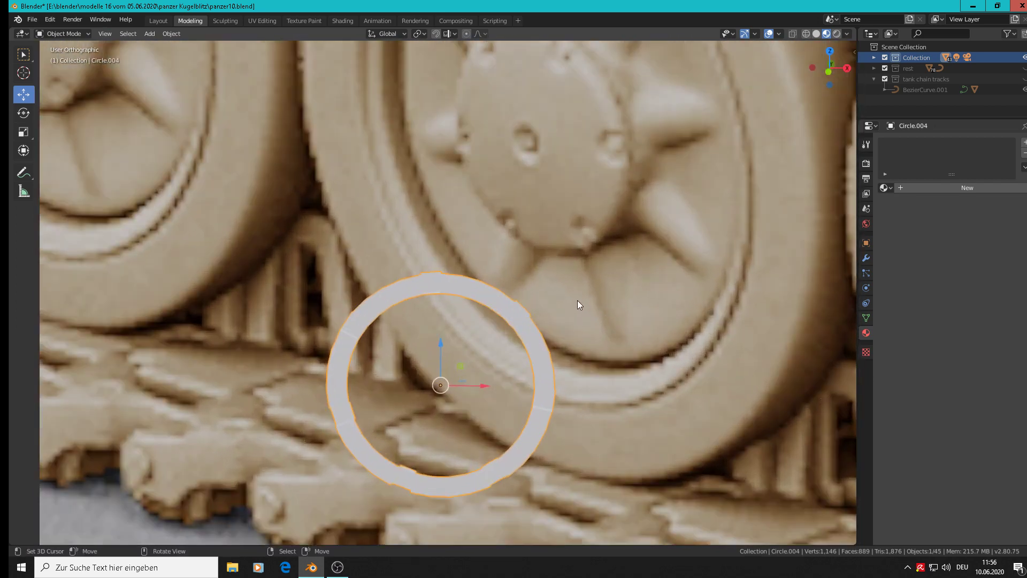
key(Tab)
alt+click(516, 338)
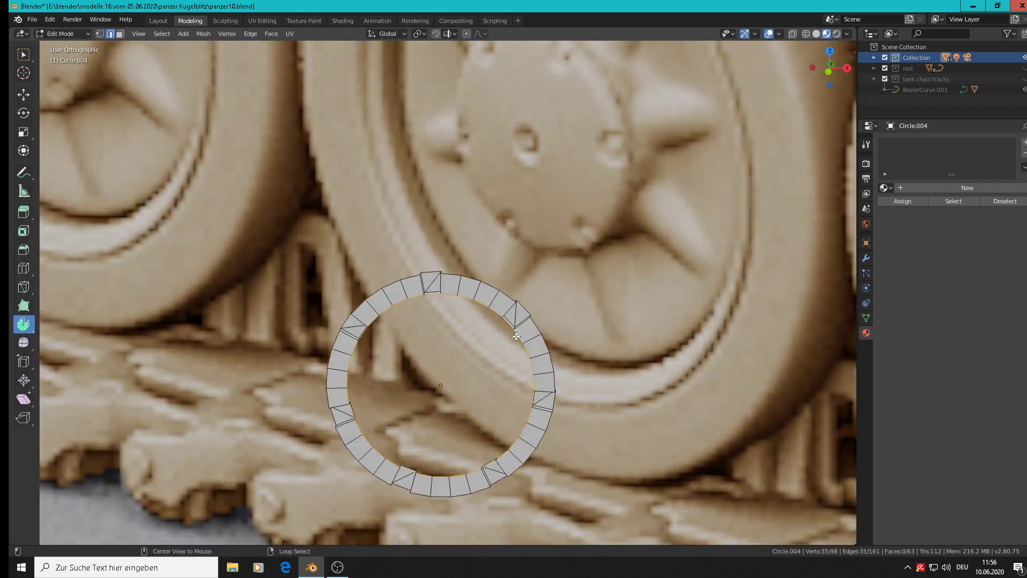
key(e)
key(s)
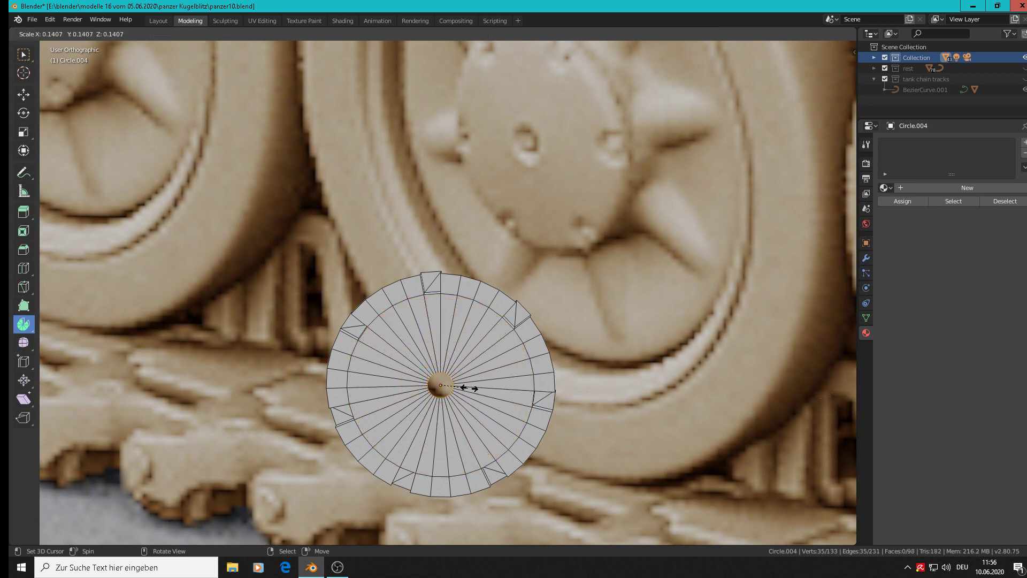
click(471, 388)
Step: Move the small central edge loop about -0.00237 m along the Y axis to make the disc slightly conical
middle_drag(470, 388, 415, 411)
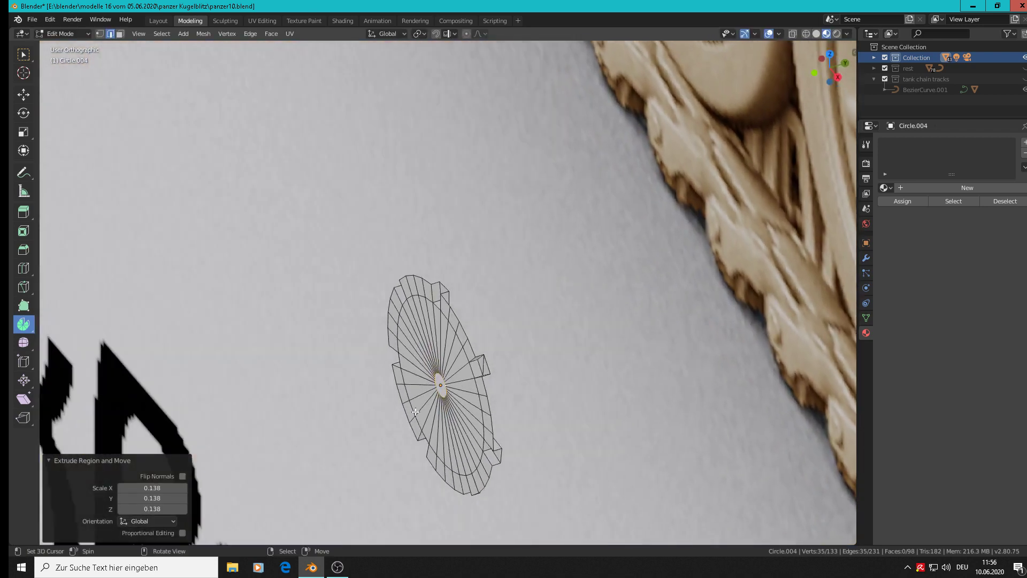
scroll(415, 412, up, 2)
key(g)
key(y)
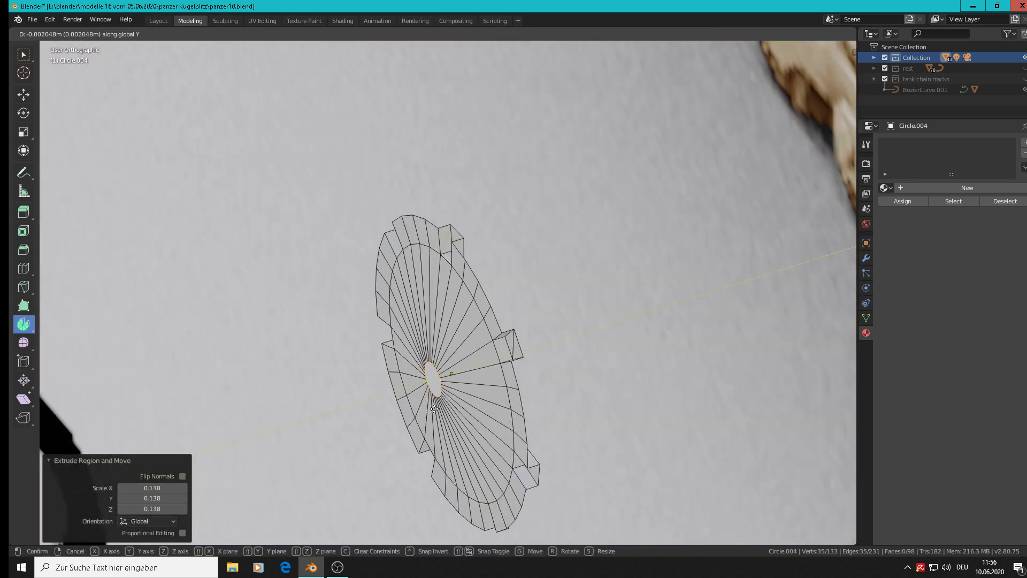
click(432, 409)
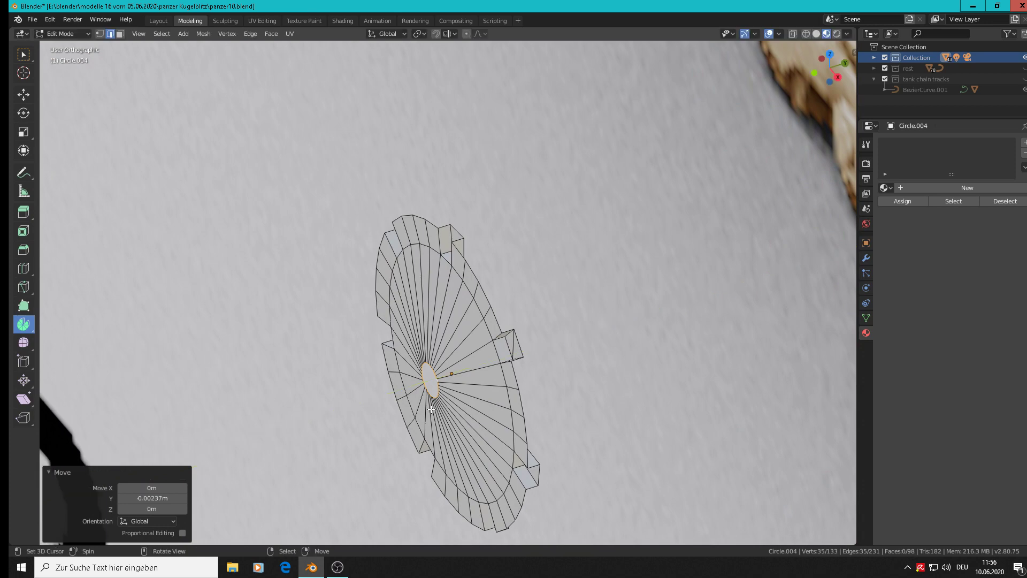
Step: Extrude the central hole's edge loop and move it about 0.00113 m along the Y axis with the Move tool to form an inner wall
click(23, 94)
scroll(148, 127, down, 3)
middle_drag(148, 128, 403, 340)
scroll(627, 250, up, 5)
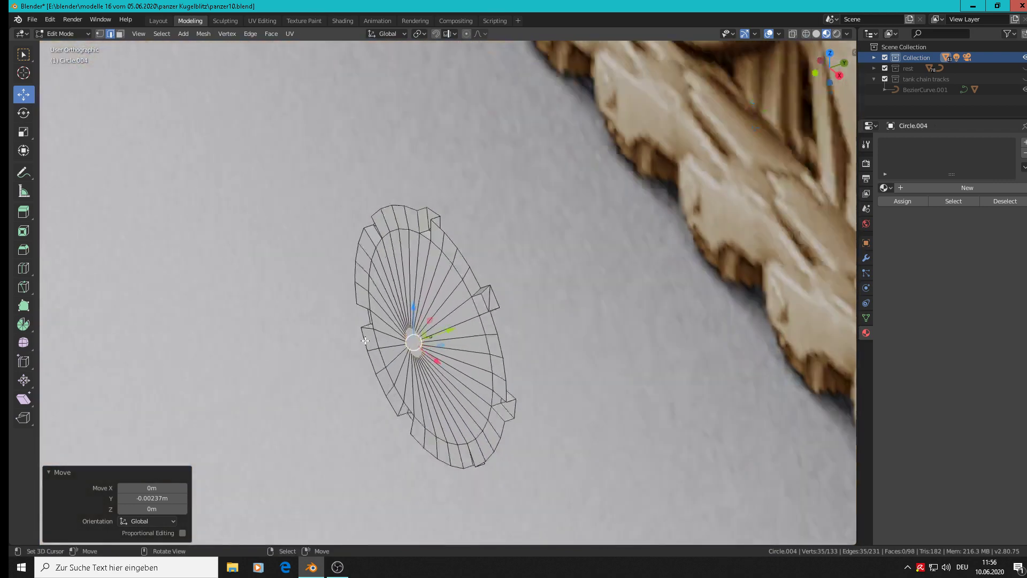
scroll(403, 340, up, 4)
key(e)
key(Escape)
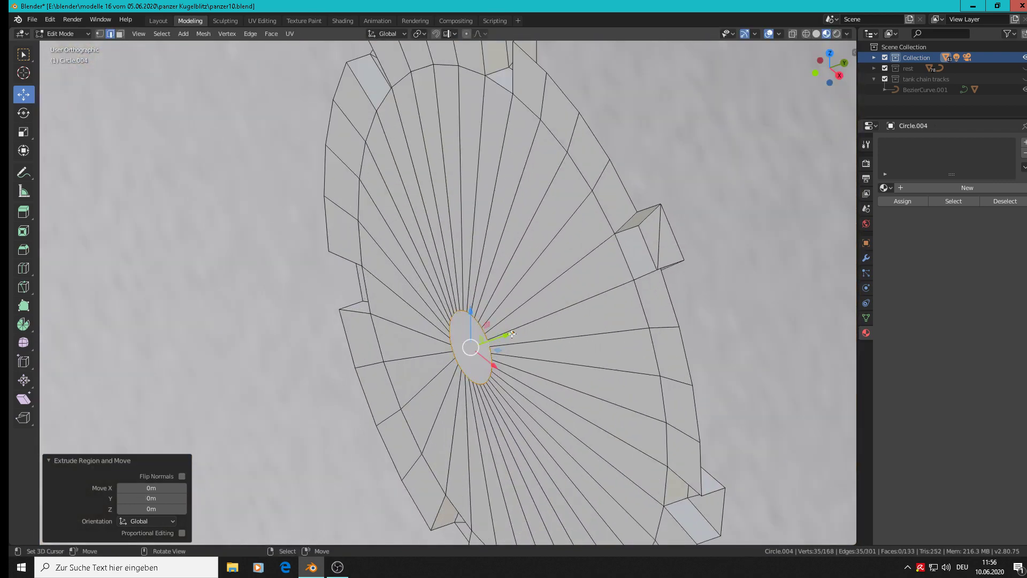
drag(512, 333, 522, 327)
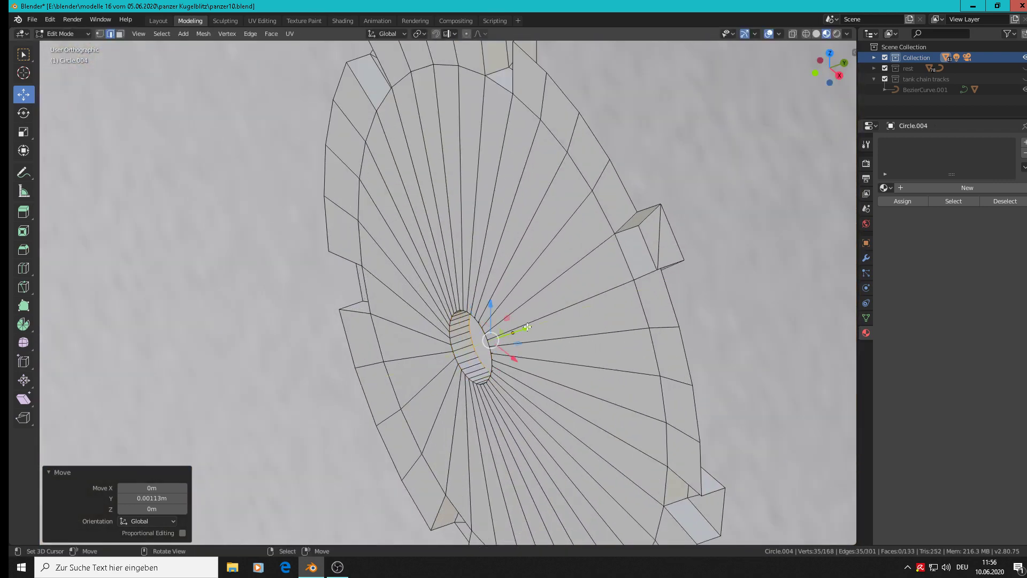
Step: Fill the recessed hole at the disc's centre with a face
key(f)
scroll(527, 326, up, 1)
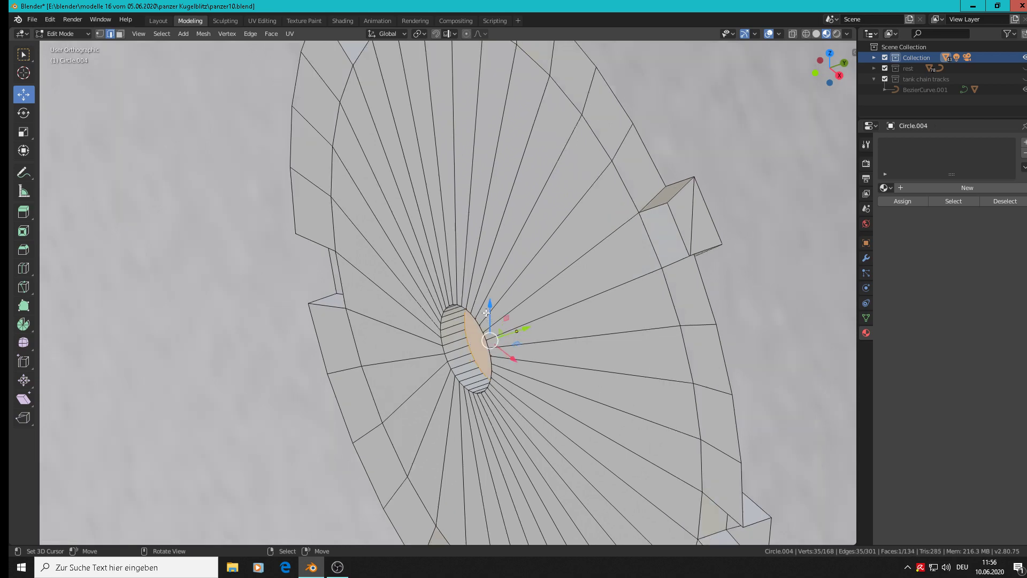
scroll(522, 320, up, 1)
scroll(521, 319, down, 6)
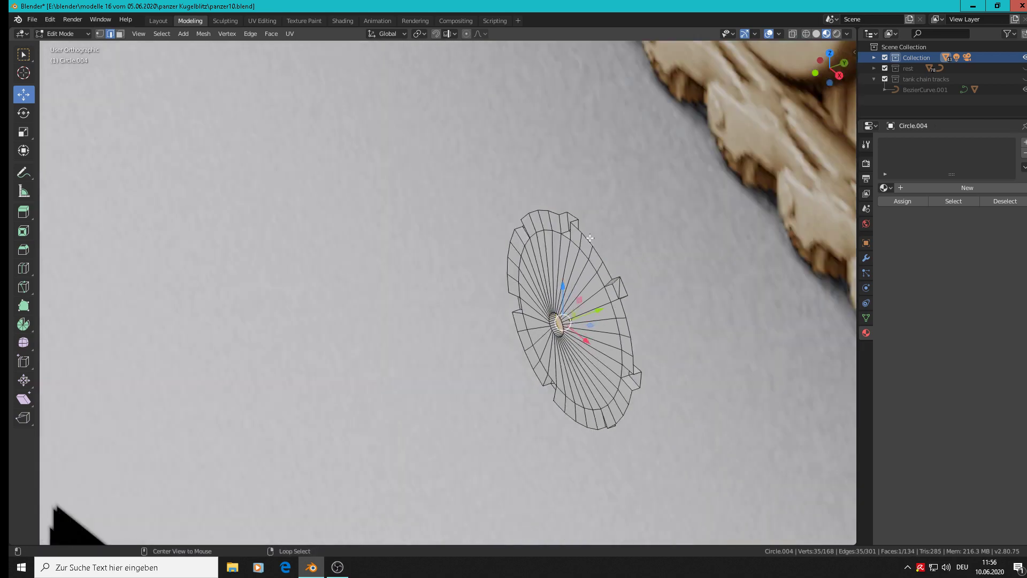
Step: Extrude the disc's outer edge loop about 0.007 m along the Y axis to give the disc thickness
alt+click(642, 283)
scroll(569, 298, down, 4)
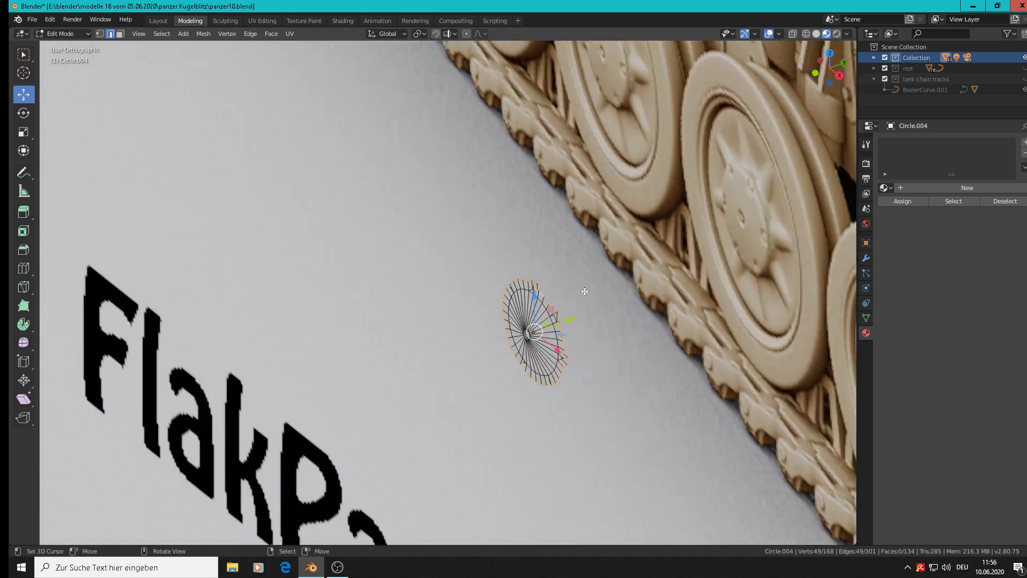
scroll(575, 301, up, 2)
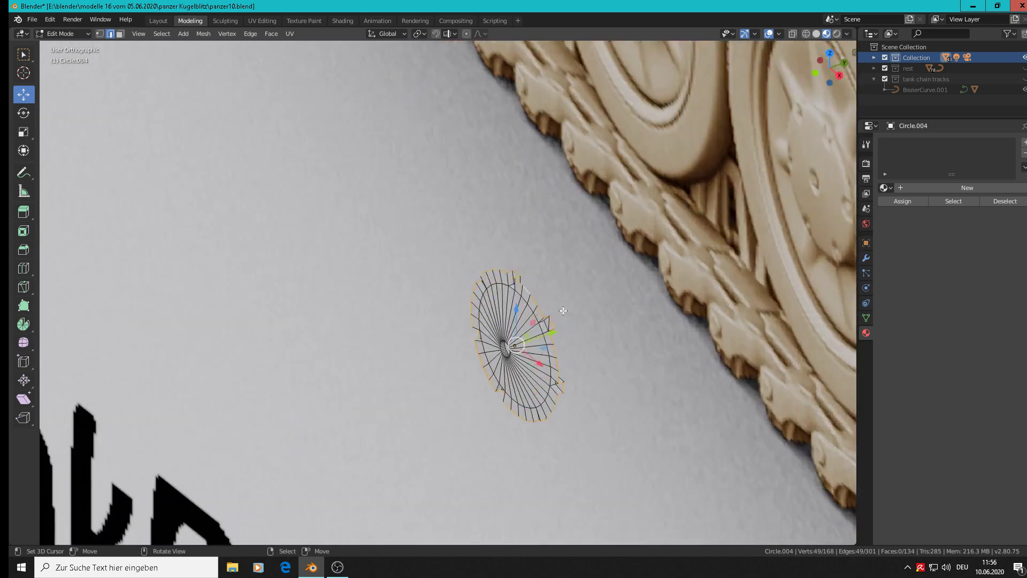
key(e)
key(Escape)
key(g)
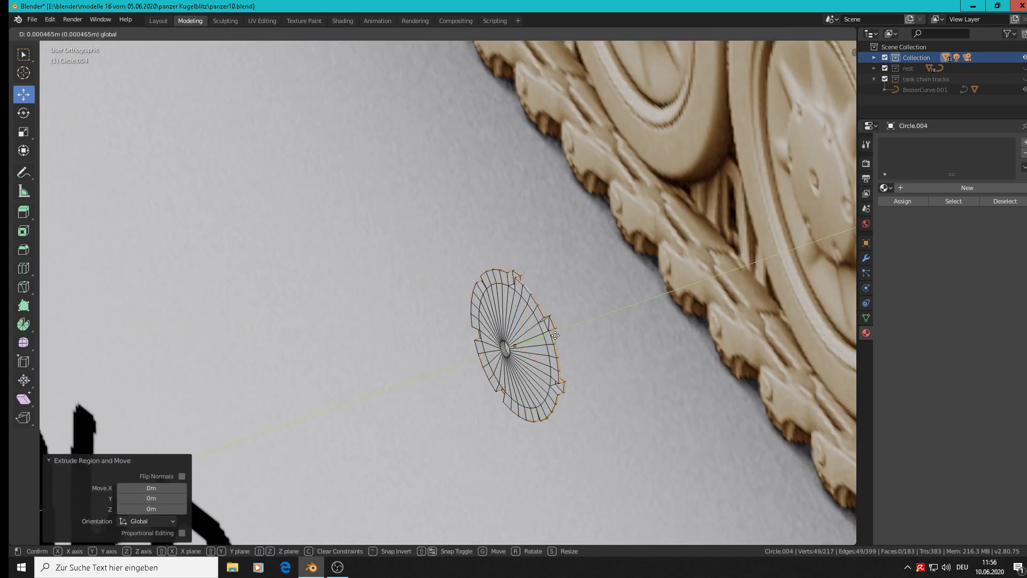
key(y)
click(581, 326)
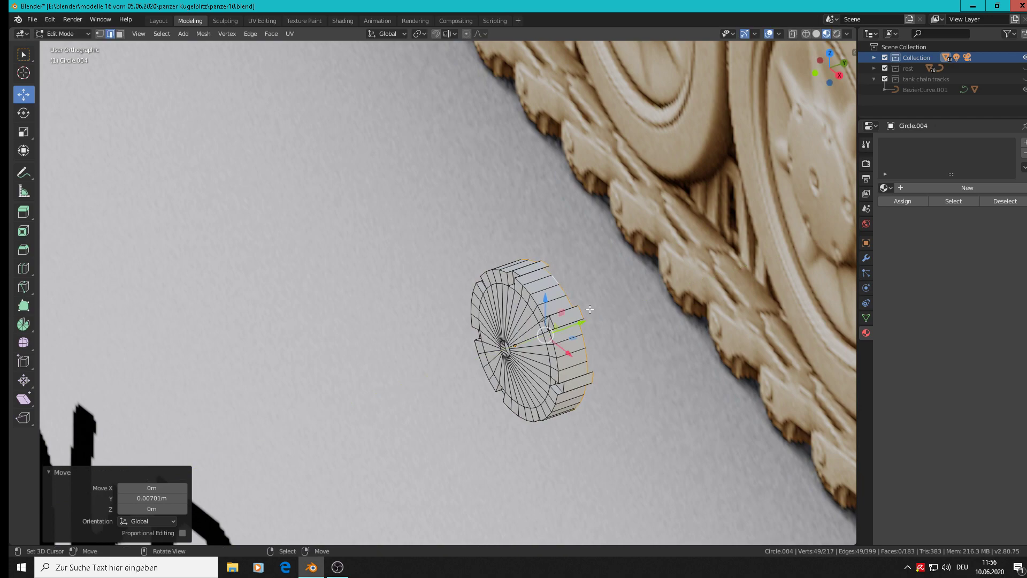
Step: Flatten the extruded rear edge loop by scaling it to 0 along Y, and inspect the disc in Object Mode
middle_drag(612, 327, 567, 348)
key(s)
key(y)
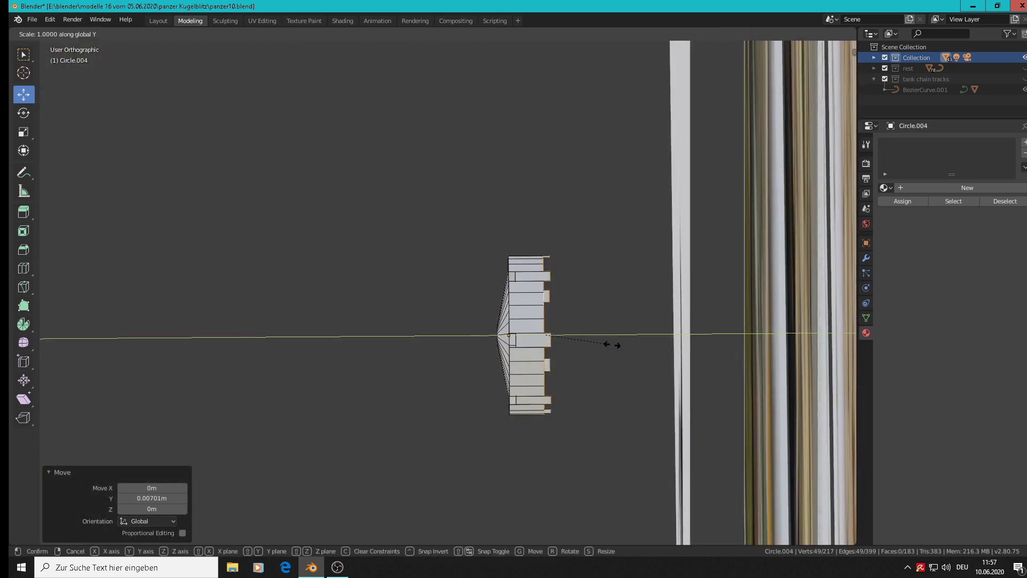
key(0)
key(Return)
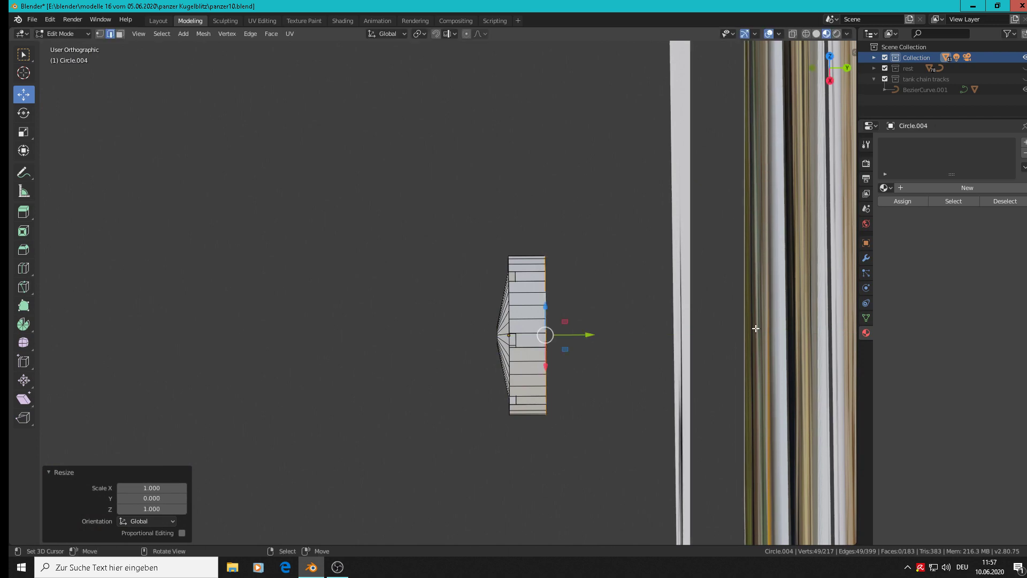
key(Tab)
middle_drag(637, 333, 728, 333)
scroll(613, 287, up, 5)
scroll(606, 284, down, 3)
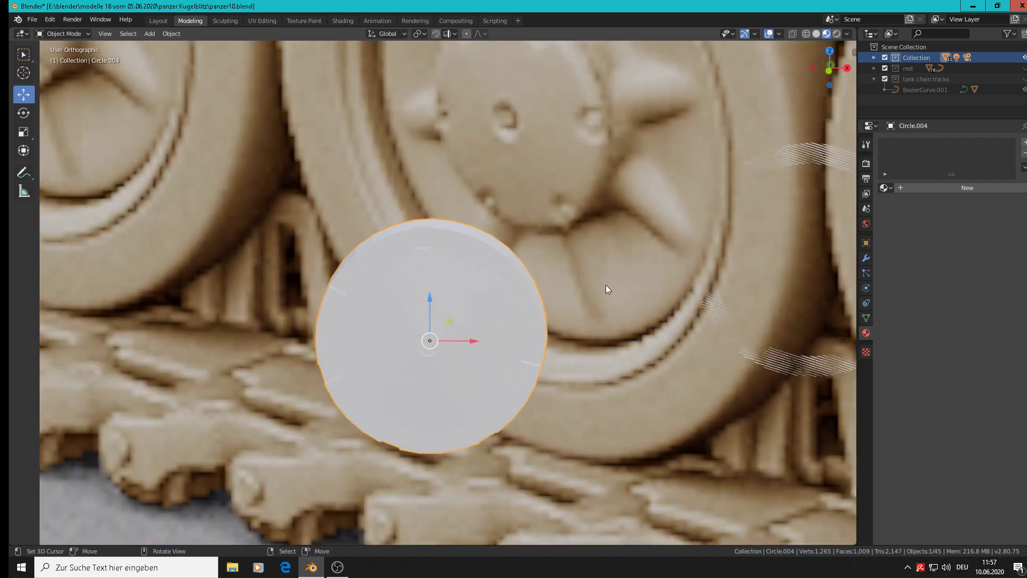
Step: Bevel all the outer edge segments around the disc's front rim with a width of about 0.0309 m and 1 segment
key(Tab)
middle_drag(591, 290, 409, 222)
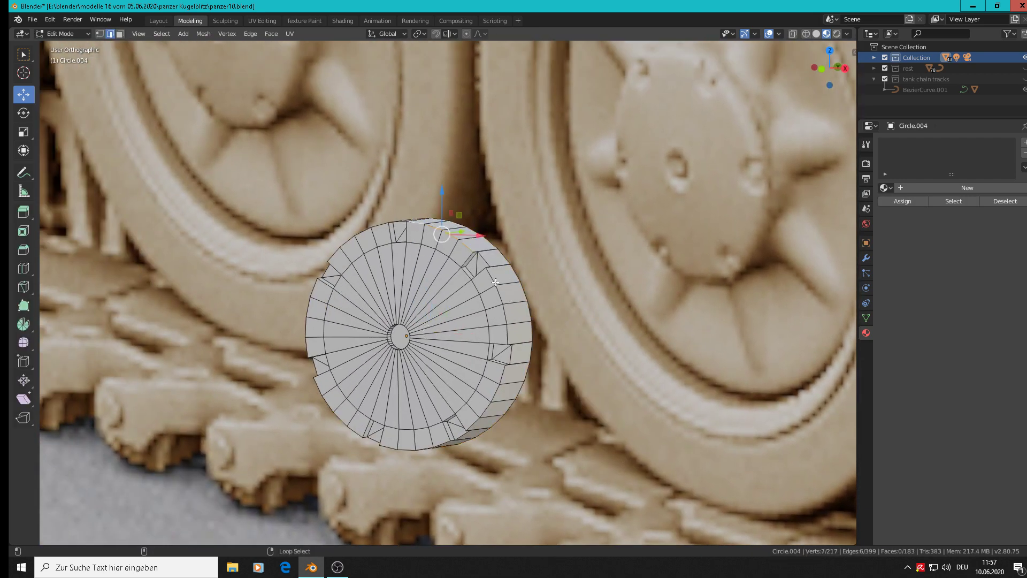
alt+shift+click(517, 359)
alt+shift+click(501, 382)
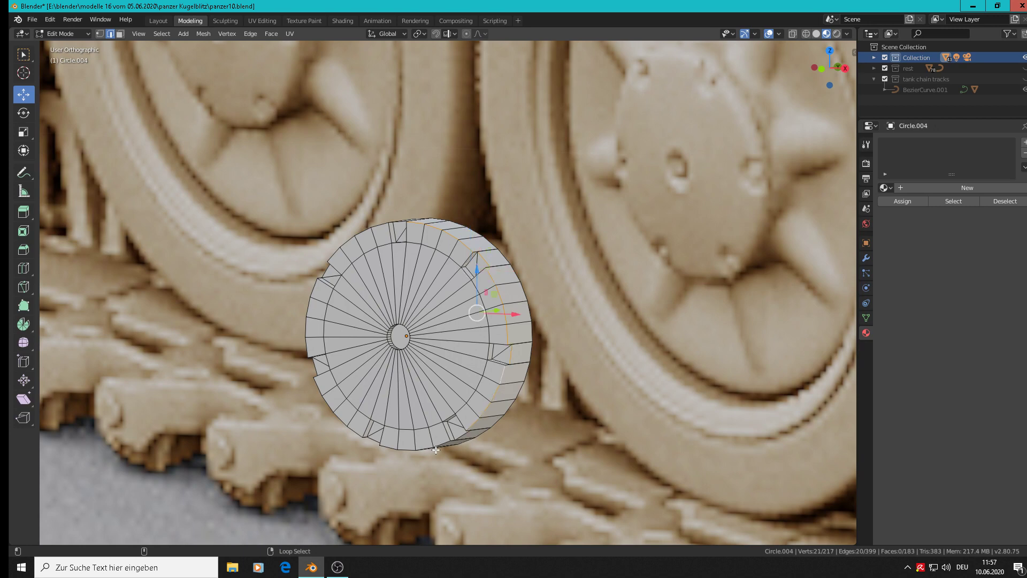
alt+shift+click(437, 445)
alt+shift+click(335, 415)
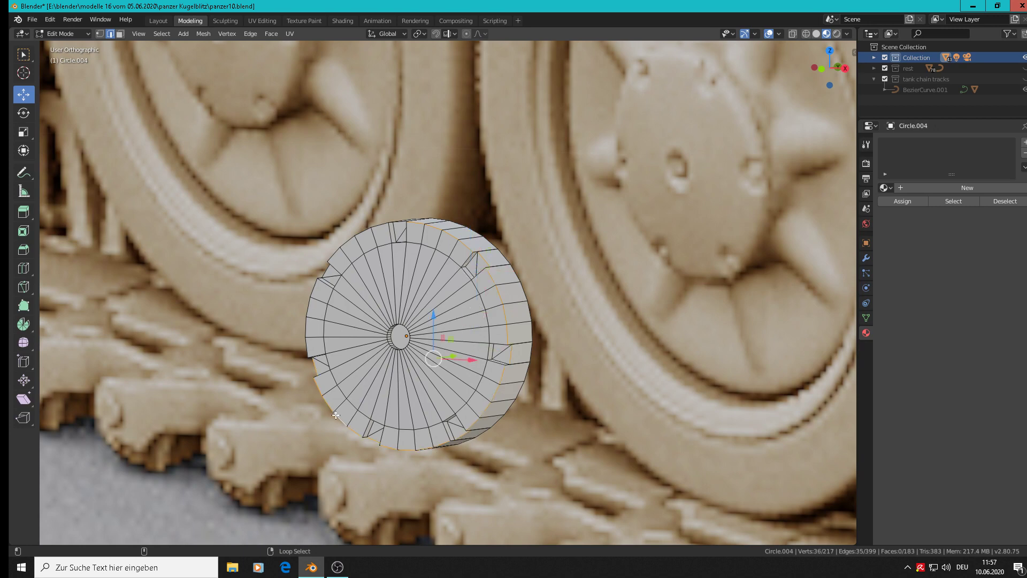
alt+shift+click(309, 327)
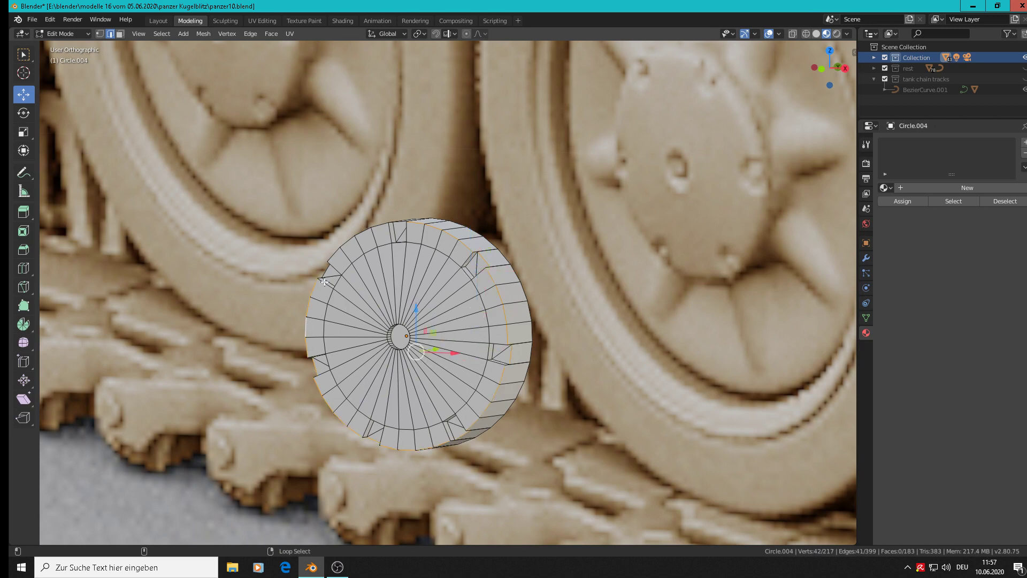
alt+shift+click(338, 246)
middle_drag(372, 258, 444, 276)
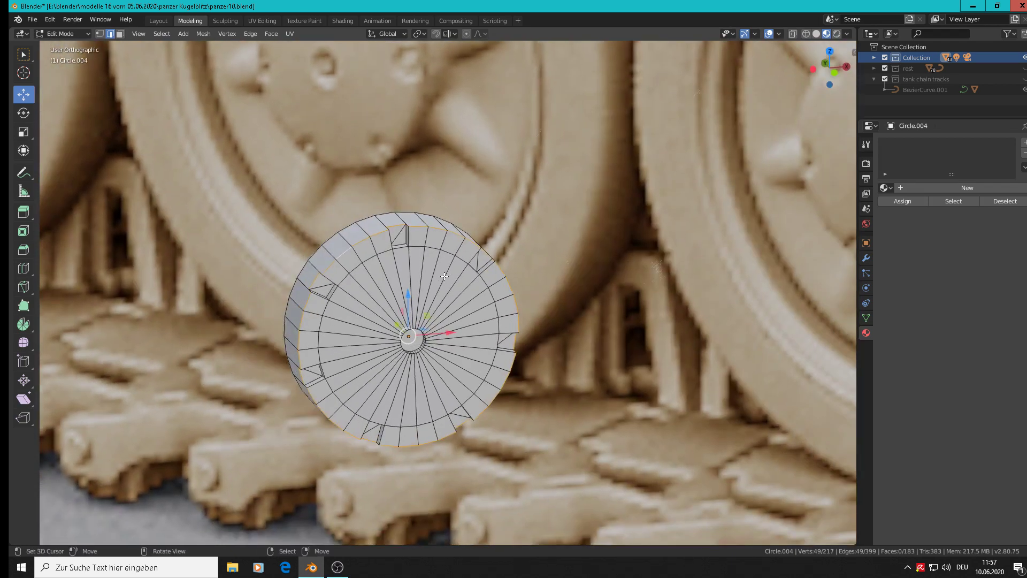
scroll(515, 385, up, 2)
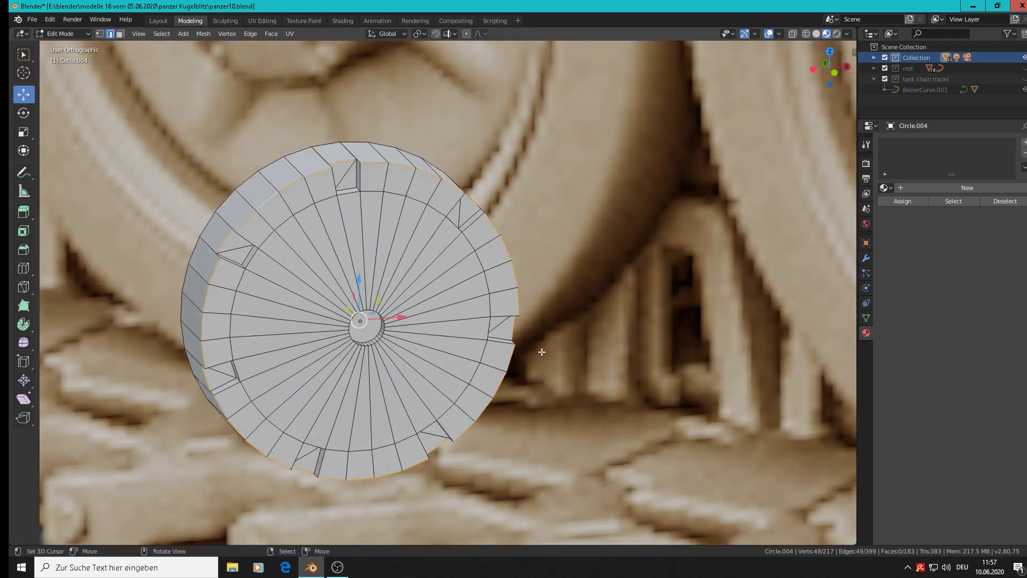
key(ctrl+b)
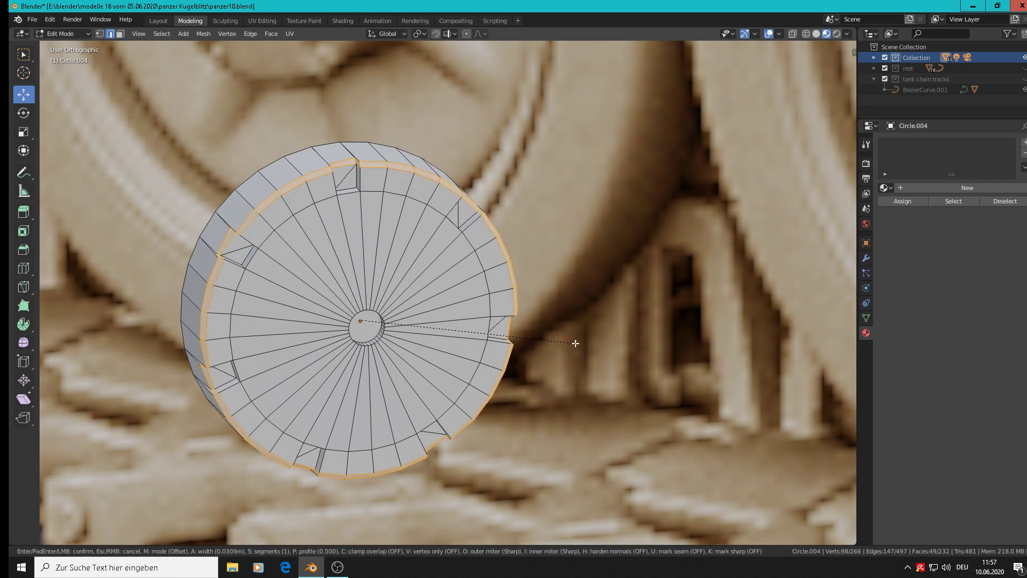
click(575, 343)
middle_drag(575, 343, 505, 248)
scroll(504, 248, up, 2)
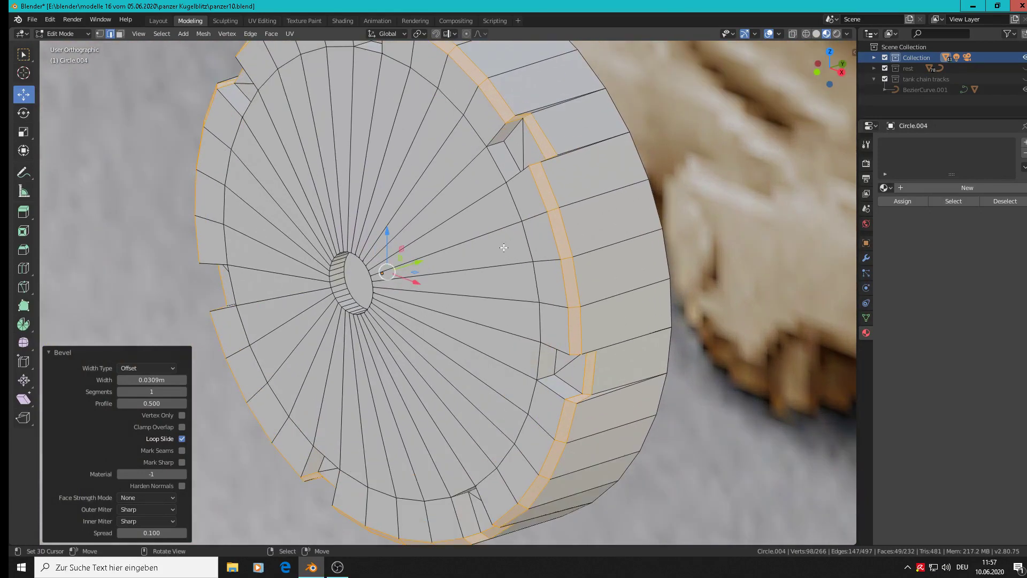
Step: Bevel the three front edges of each of the seven rim notches with a width of about 0.0165 m and 1 segment
click(536, 360)
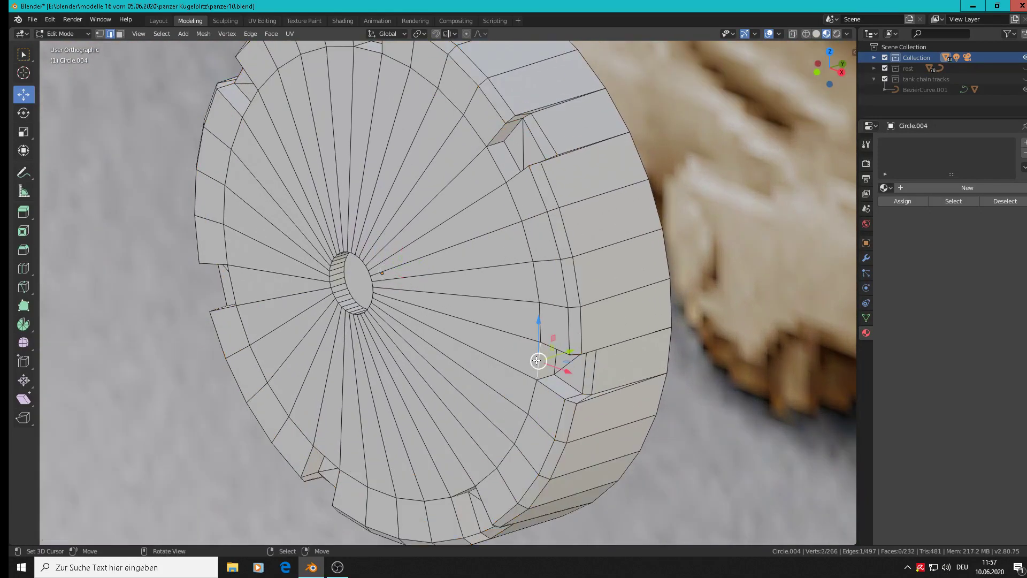
shift+click(554, 348)
shift+click(567, 369)
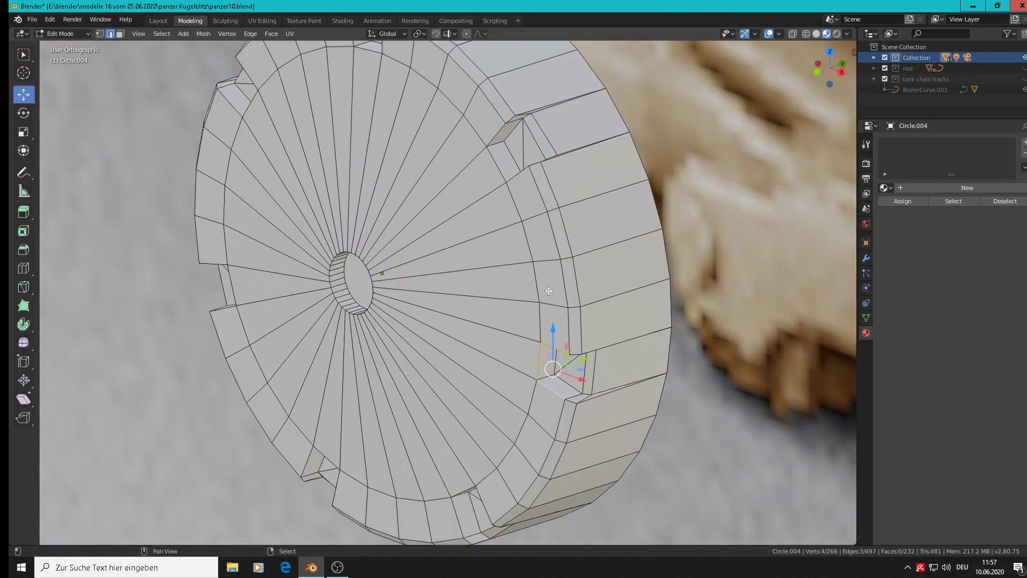
shift+click(515, 173)
middle_drag(515, 173, 374, 241)
shift+click(484, 144)
shift+click(471, 172)
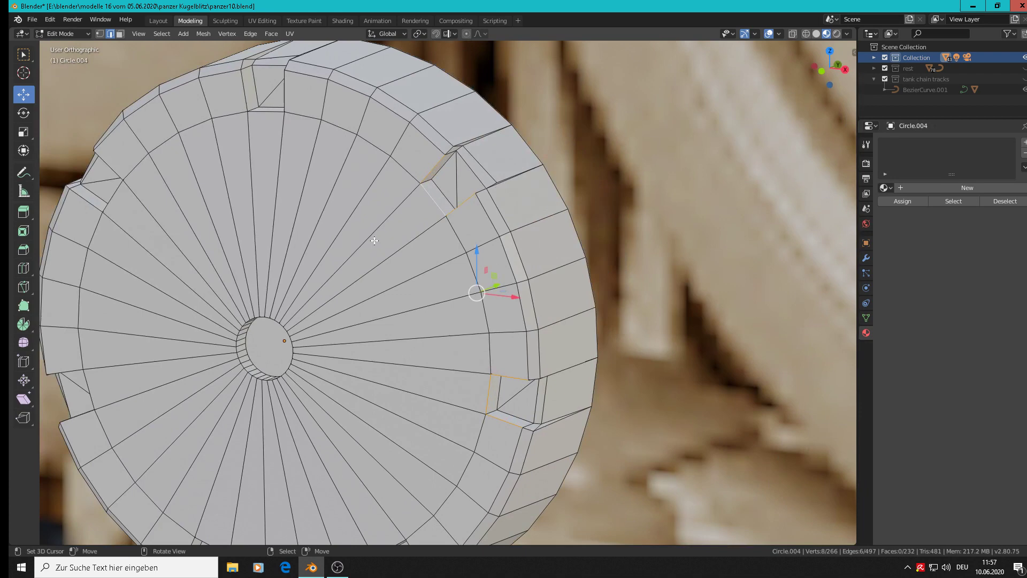
shift+click(285, 91)
shift+click(277, 111)
shift+click(244, 92)
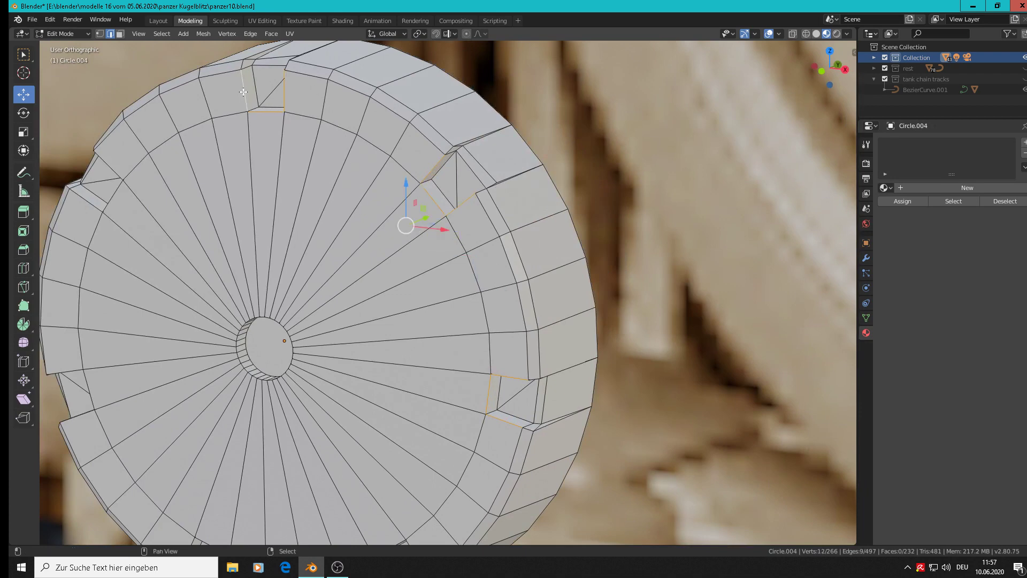
shift+click(127, 173)
shift+click(119, 193)
shift+click(92, 210)
shift+middle_drag(92, 210, 500, 86)
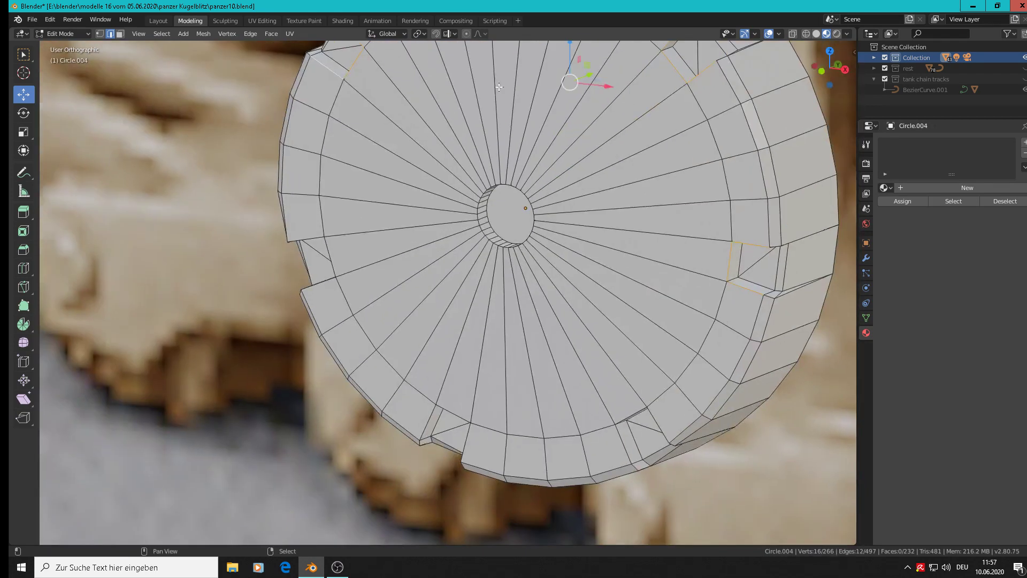
shift+click(307, 239)
shift+click(328, 250)
shift+click(331, 289)
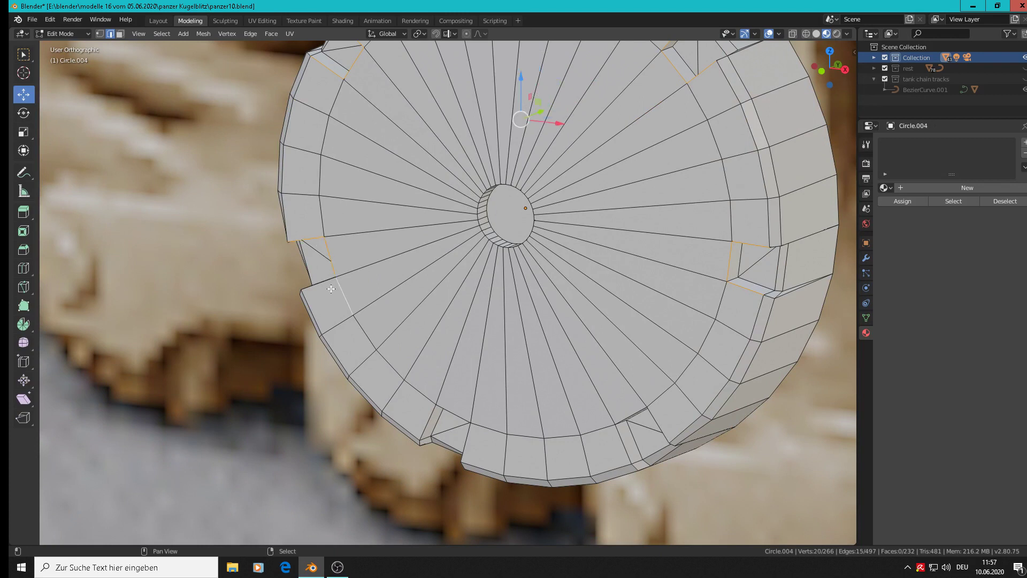
shift+click(336, 287)
shift+click(324, 281)
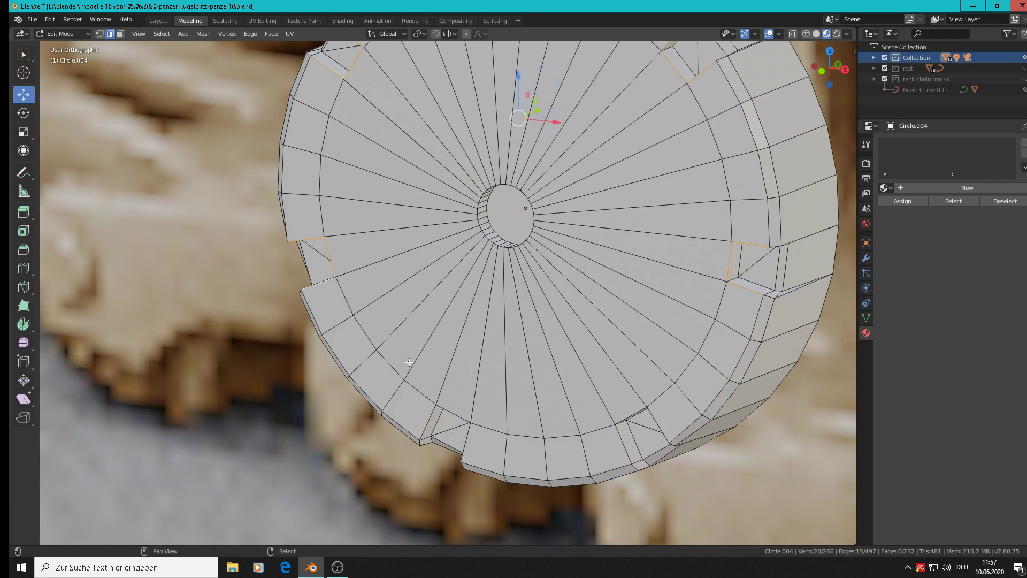
shift+click(435, 416)
shift+click(468, 410)
shift+click(476, 402)
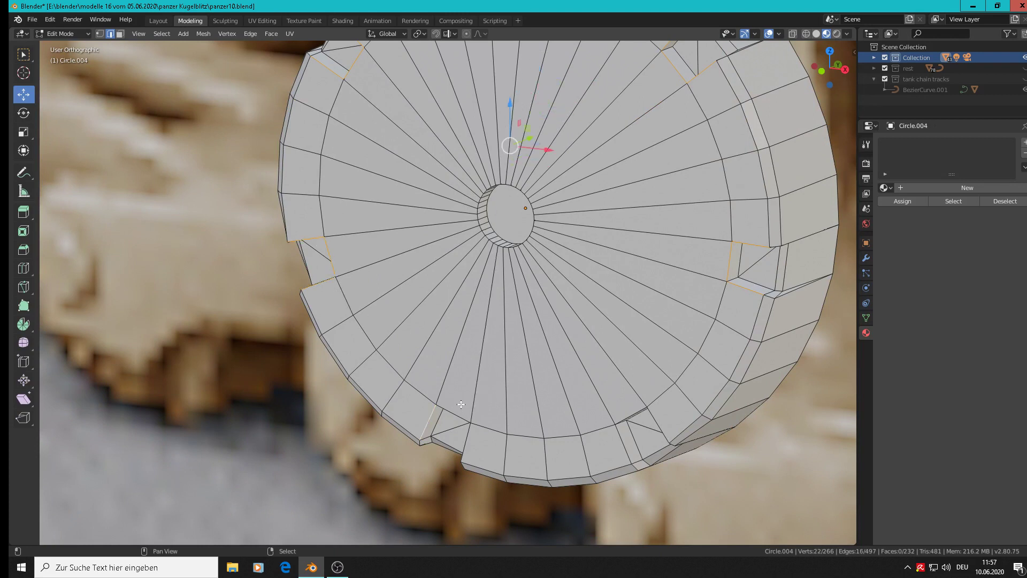
shift+click(452, 413)
shift+click(466, 442)
shift+click(625, 446)
shift+click(633, 413)
shift+click(663, 423)
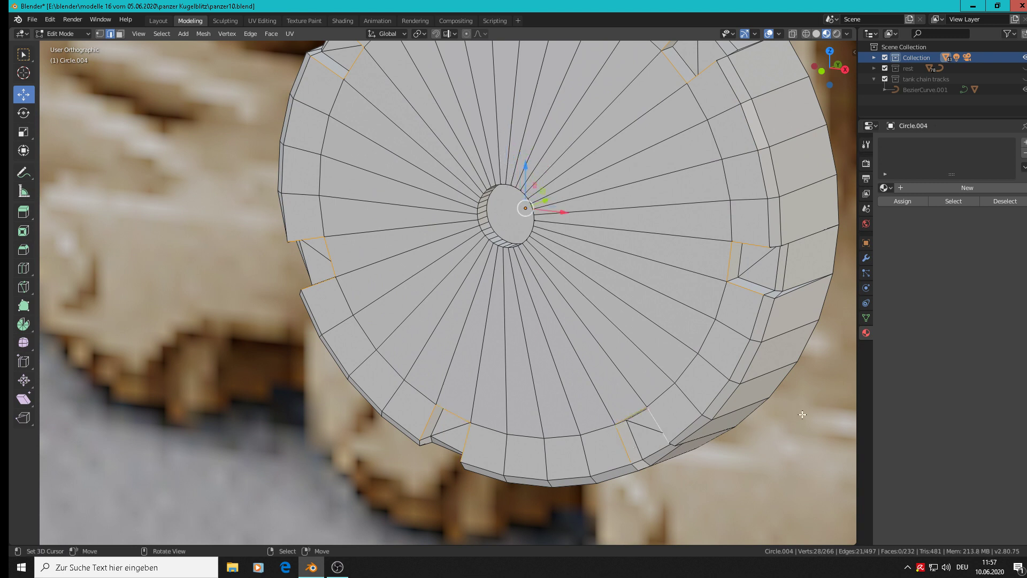
key(ctrl+b)
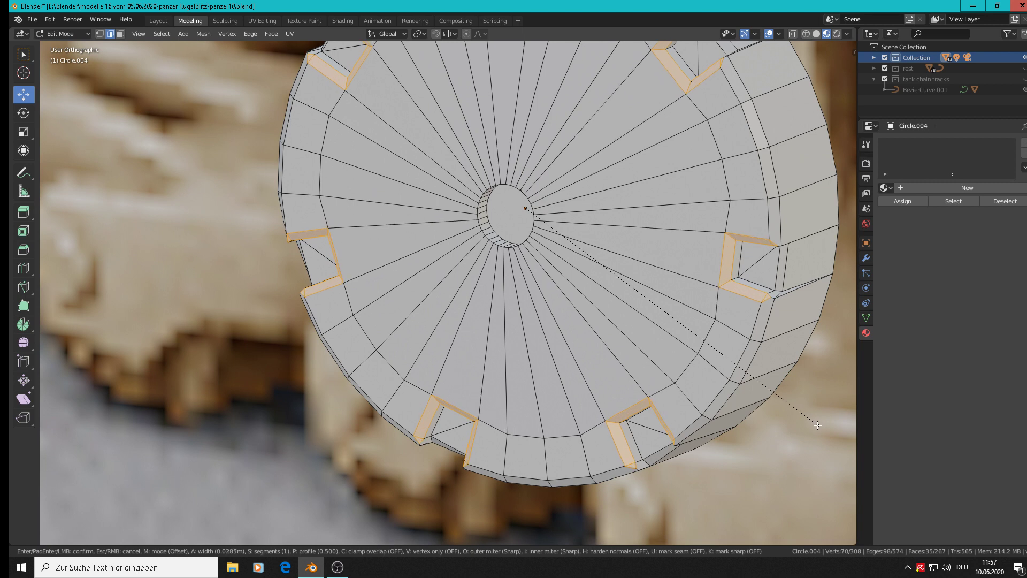
click(824, 433)
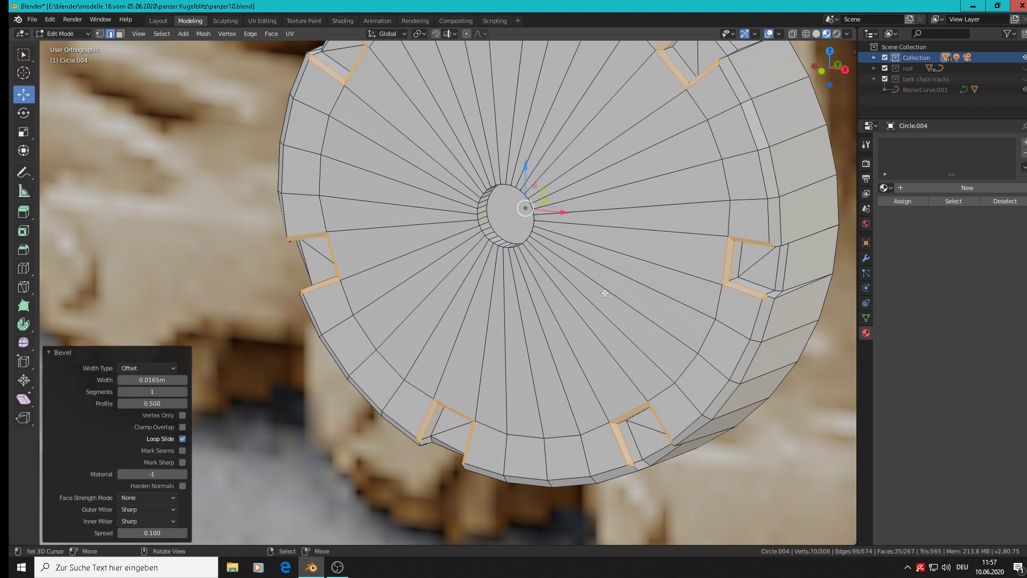
Step: Bevel the front edge loop of the centre hole with a width of about 0.0197 m, and inspect the disc in Object Mode
alt+click(476, 210)
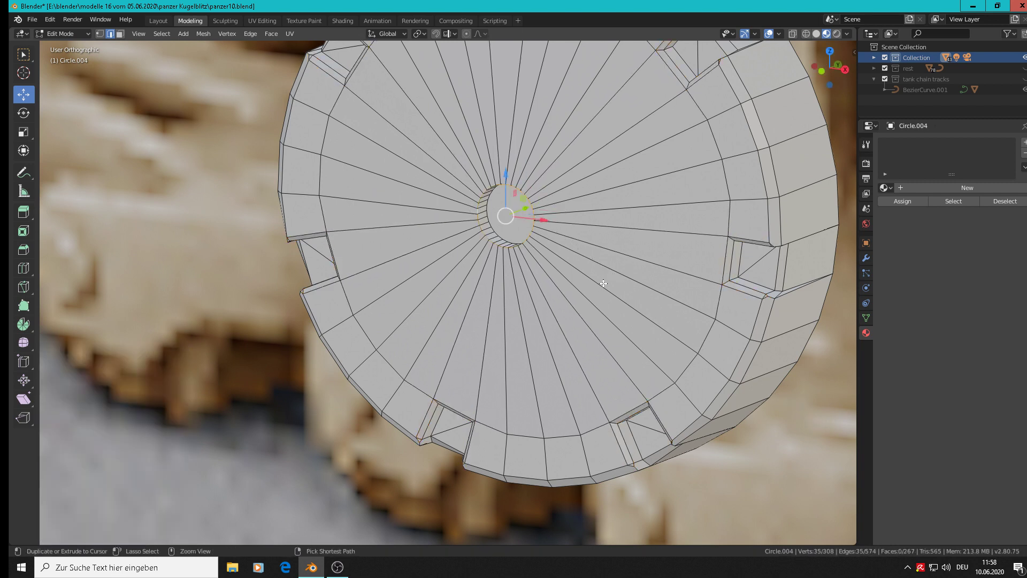
key(ctrl+b)
click(612, 286)
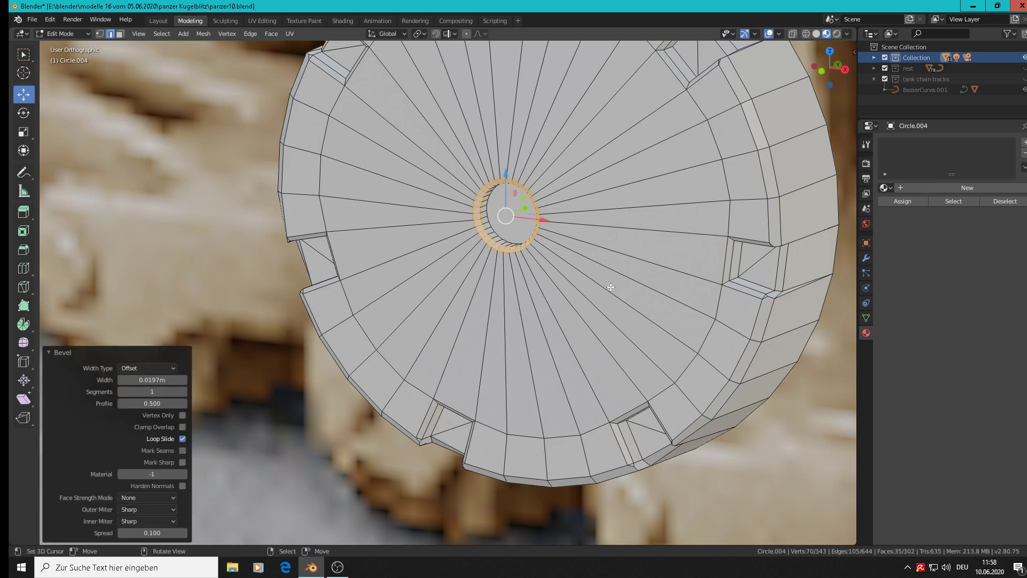
key(Tab)
scroll(611, 286, down, 4)
middle_drag(621, 282, 654, 268)
scroll(681, 238, down, 3)
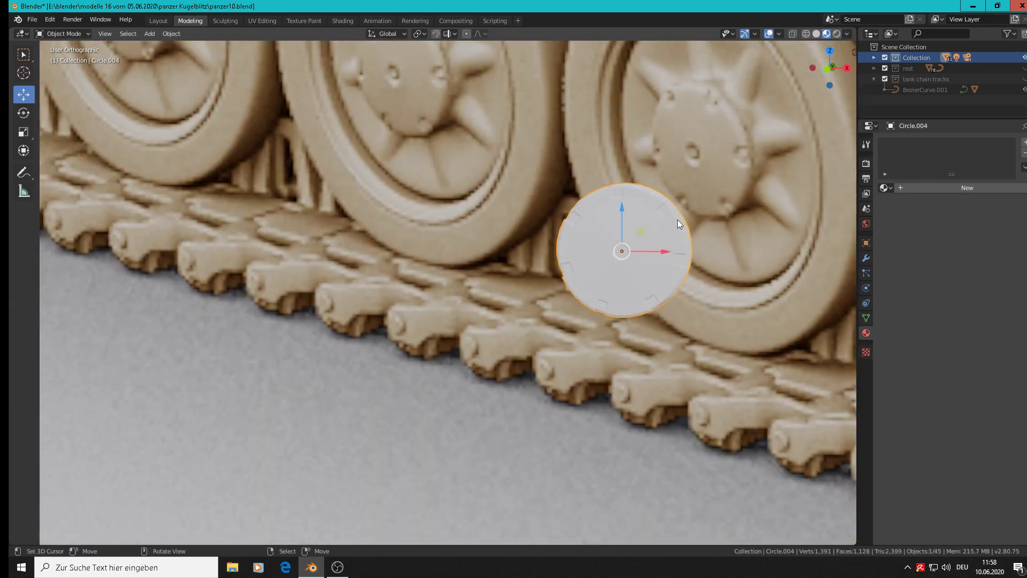
Step: In Edit Mode, grow the selection from the centre hole's bevel to the whole conical front surface
middle_drag(677, 219, 575, 246)
scroll(612, 240, up, 3)
key(Tab)
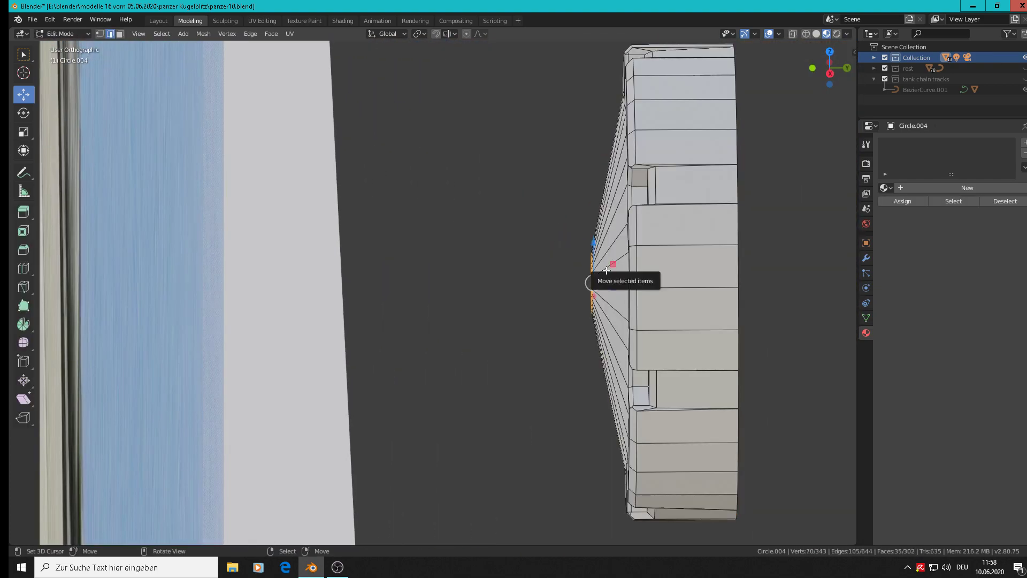
key(ctrl+KP_Add)
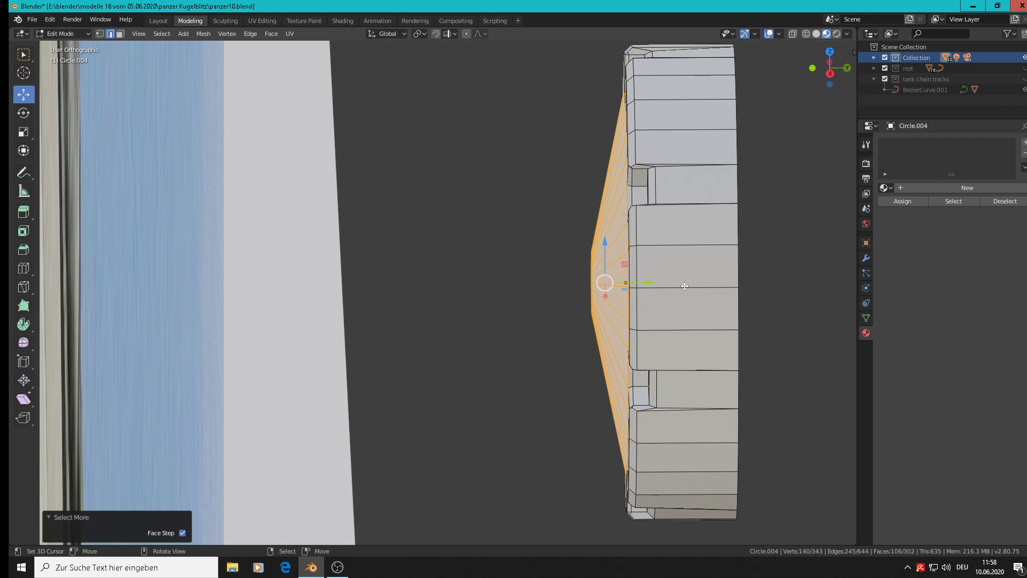
key(s)
key(y)
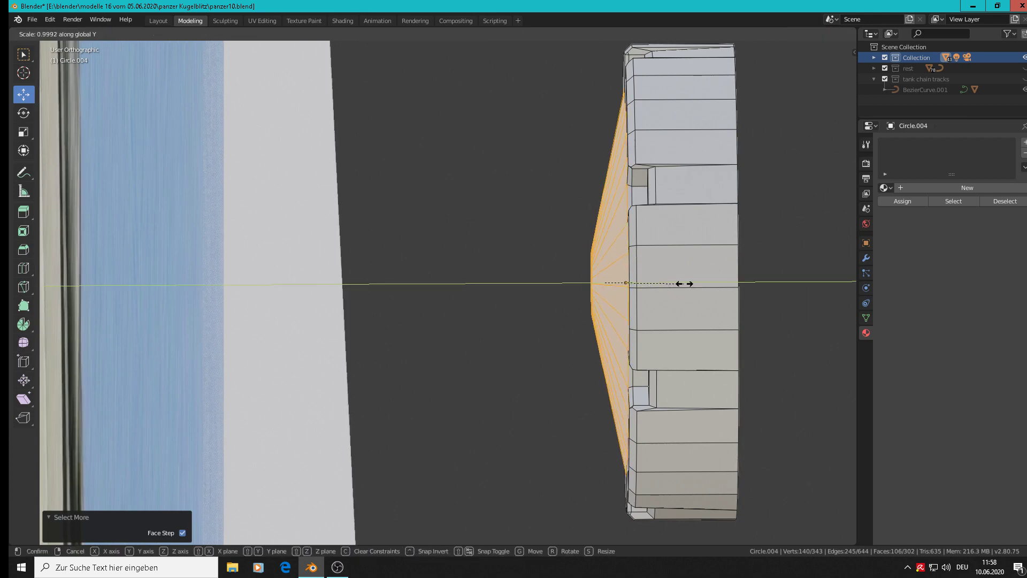
click(694, 283)
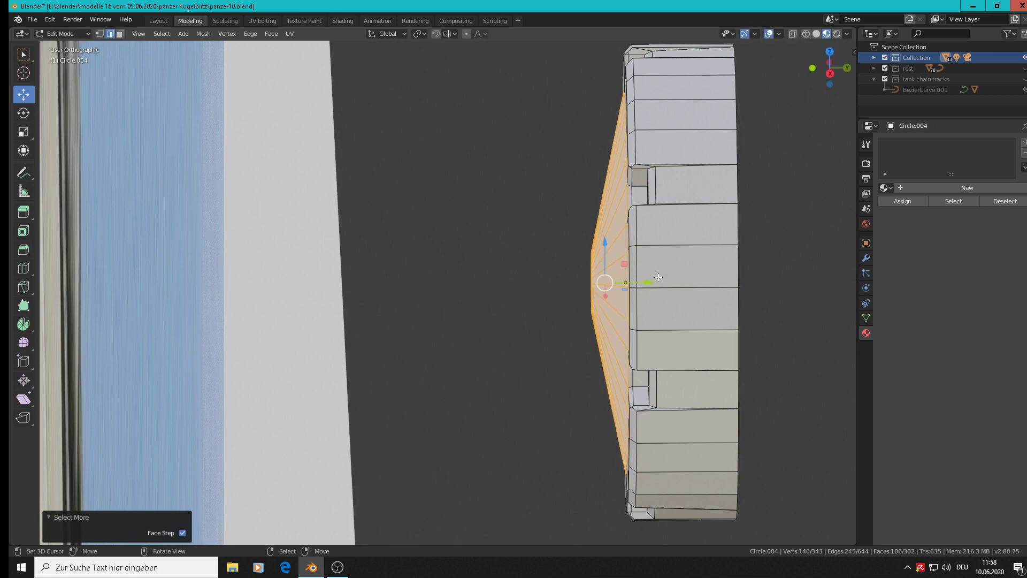
Step: Select the two edge loops bounding the centre hole's bevel, and return to Object Mode
alt+click(589, 275)
middle_drag(588, 275, 604, 278)
scroll(615, 278, up, 4)
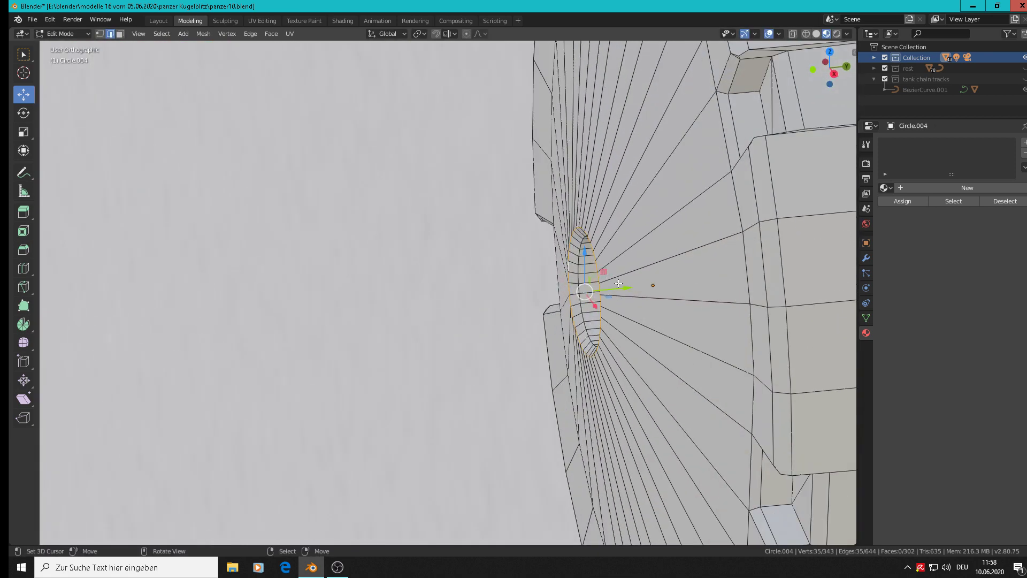
alt+shift+click(577, 270)
scroll(711, 330, down, 1)
middle_drag(710, 330, 661, 303)
scroll(676, 307, down, 1)
drag(661, 303, 623, 300)
scroll(637, 305, down, 4)
key(Tab)
middle_drag(657, 310, 605, 285)
scroll(763, 326, down, 1)
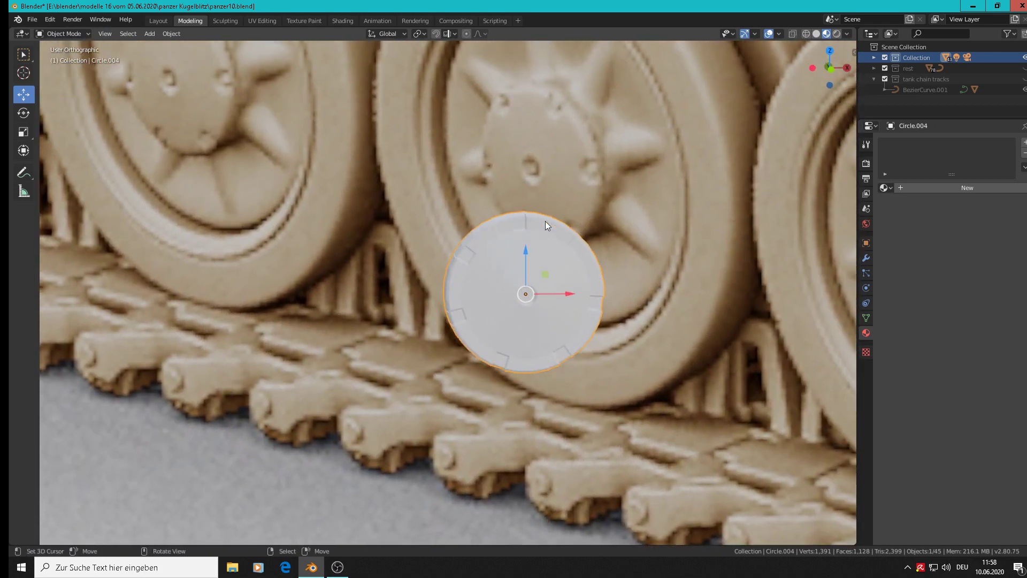
Step: Apply smooth shading to the whole notched disc
middle_drag(544, 220, 587, 254)
scroll(537, 242, up, 3)
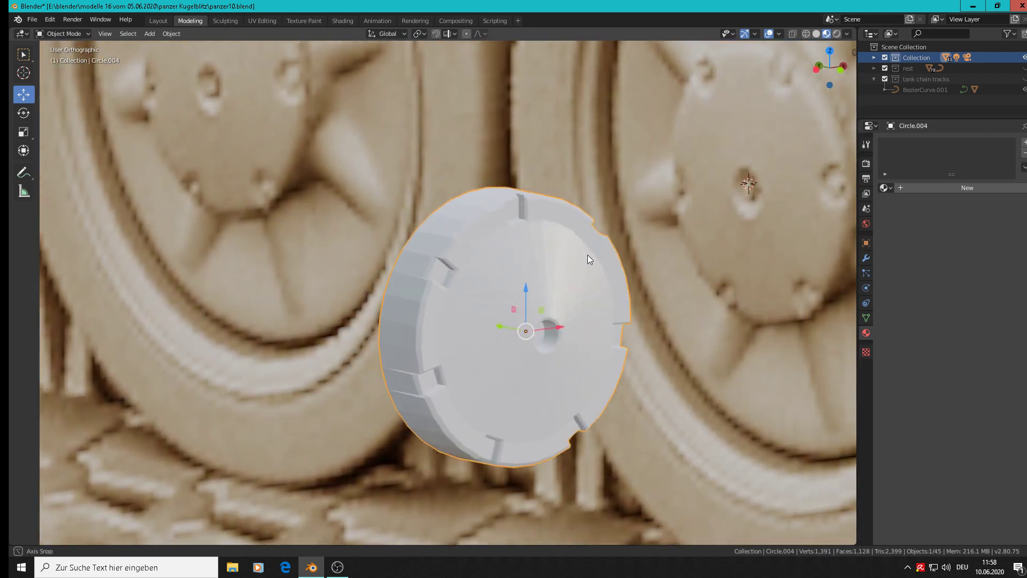
scroll(444, 227, up, 2)
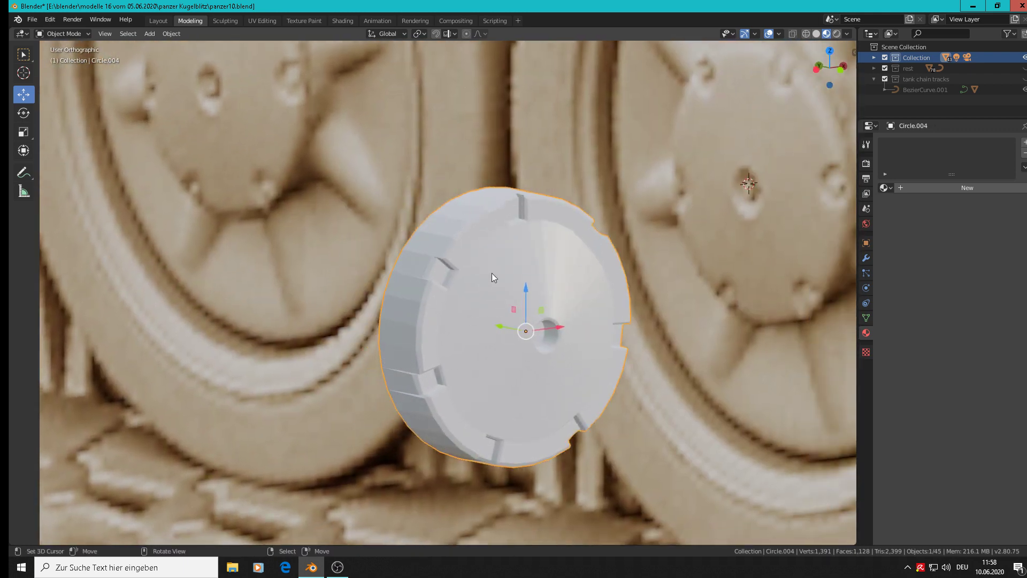
click(171, 33)
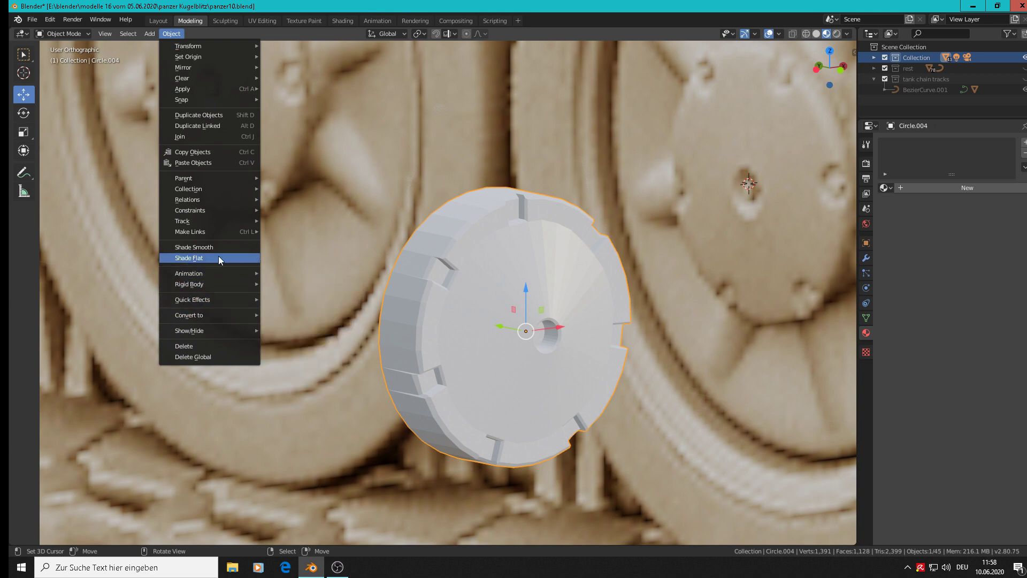
click(205, 247)
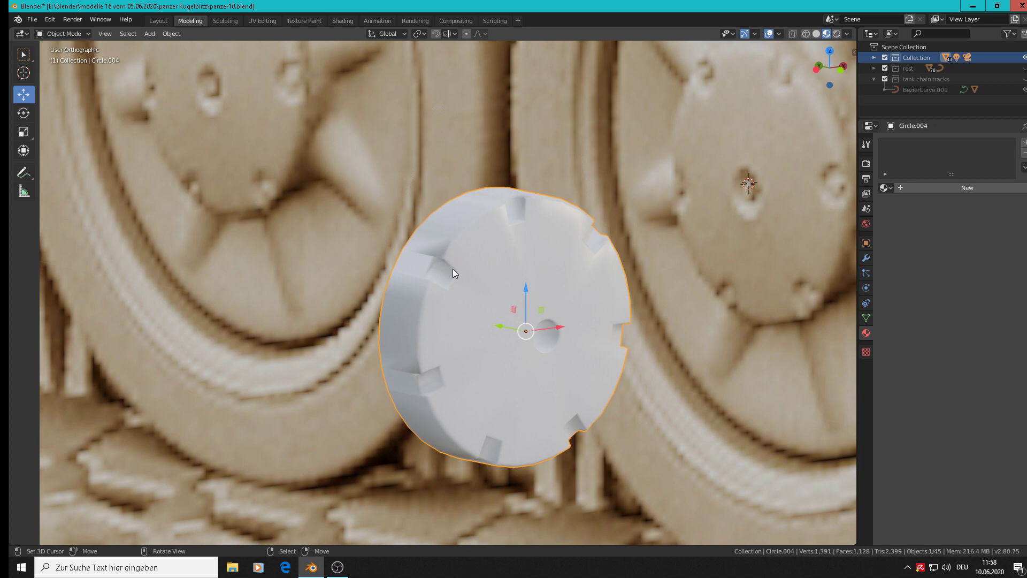
Step: Examine the smooth shading around the rim notches against the mesh edges in Edit Mode and Object Mode
scroll(453, 270, up, 4)
key(Tab)
scroll(440, 283, up, 3)
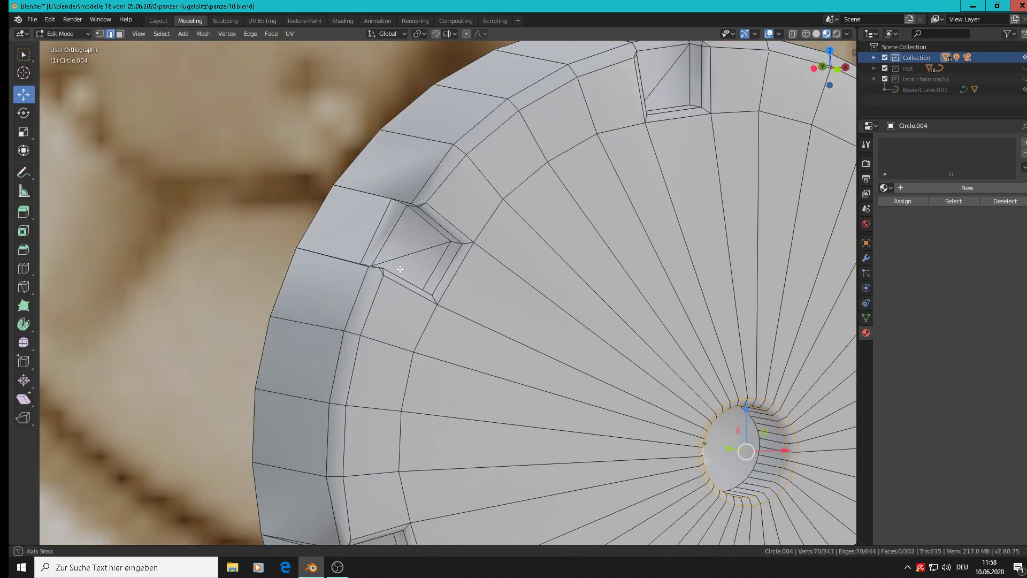
mouse_move(440, 284)
middle_down()
mouse_move(407, 235)
mouse_move(431, 278)
middle_up()
scroll(497, 341, down, 3)
key(Tab)
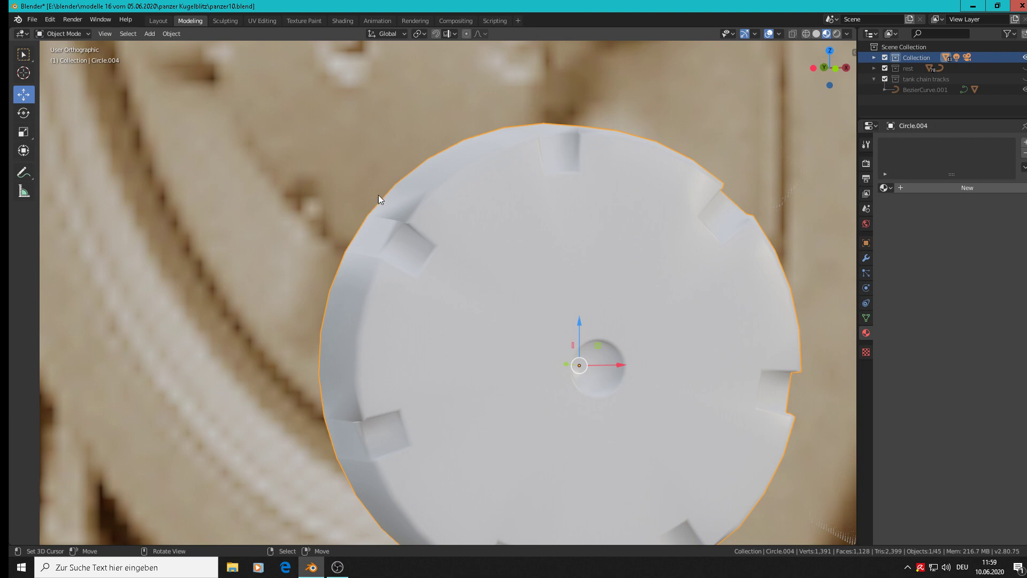
Step: In Edit Mode, switch to face selection and select the outer rim face beside the upper-left notch
scroll(378, 194, up, 3)
key(Tab)
middle_drag(423, 235, 395, 209)
click(394, 210)
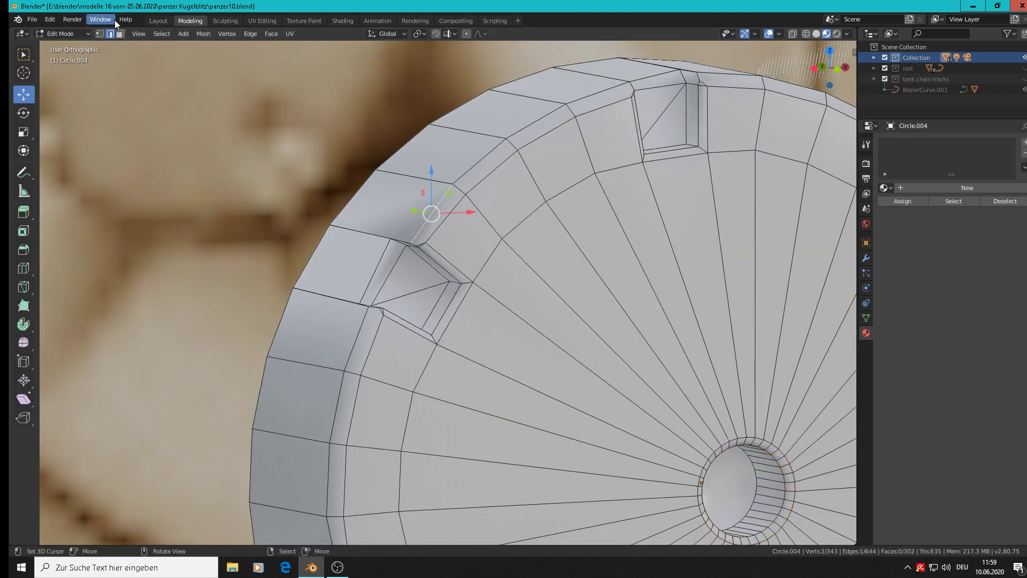
click(122, 33)
scroll(475, 245, up, 3)
click(342, 187)
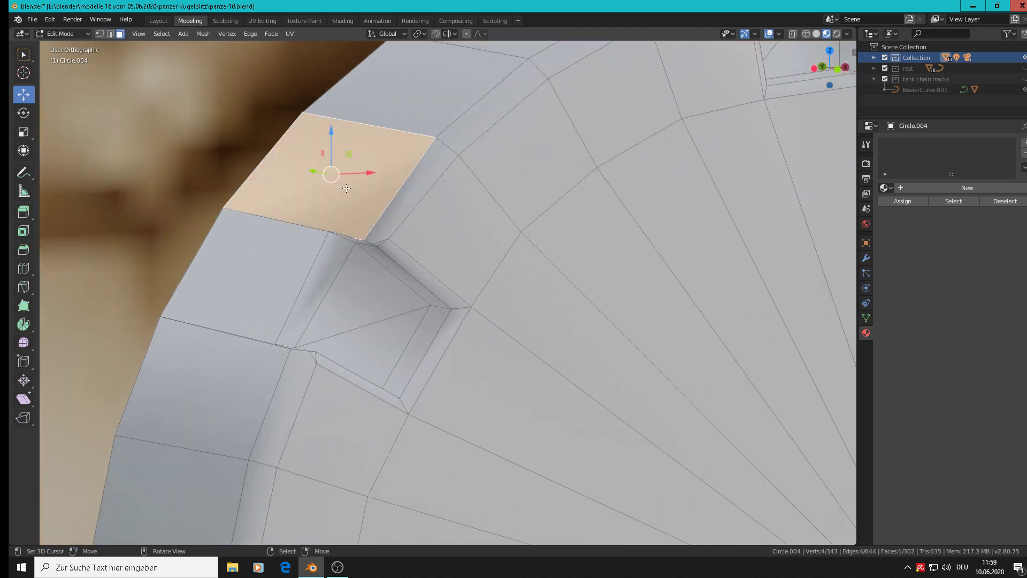
middle_drag(372, 235, 365, 262)
drag(361, 169, 339, 167)
middle_drag(339, 167, 360, 247)
key(ctrl+z)
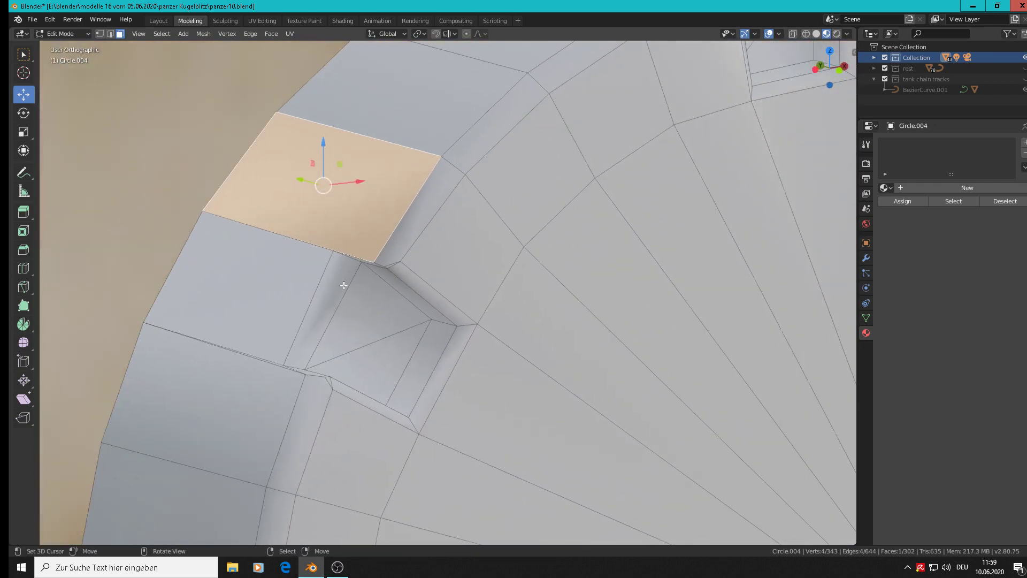
Step: Try flat shading on the selected rim face, and compare the result in Object Mode
click(270, 34)
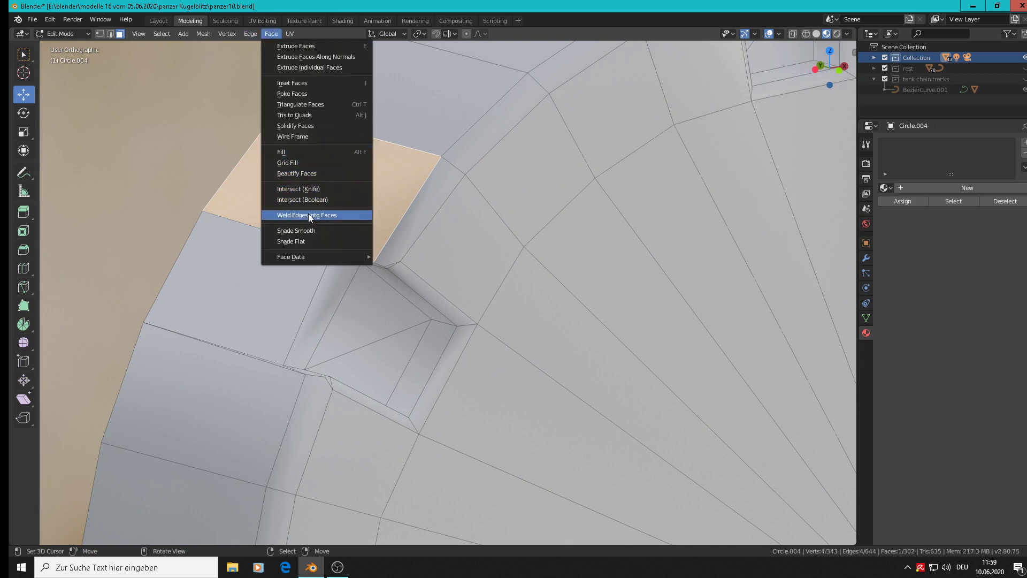
click(304, 240)
key(Tab)
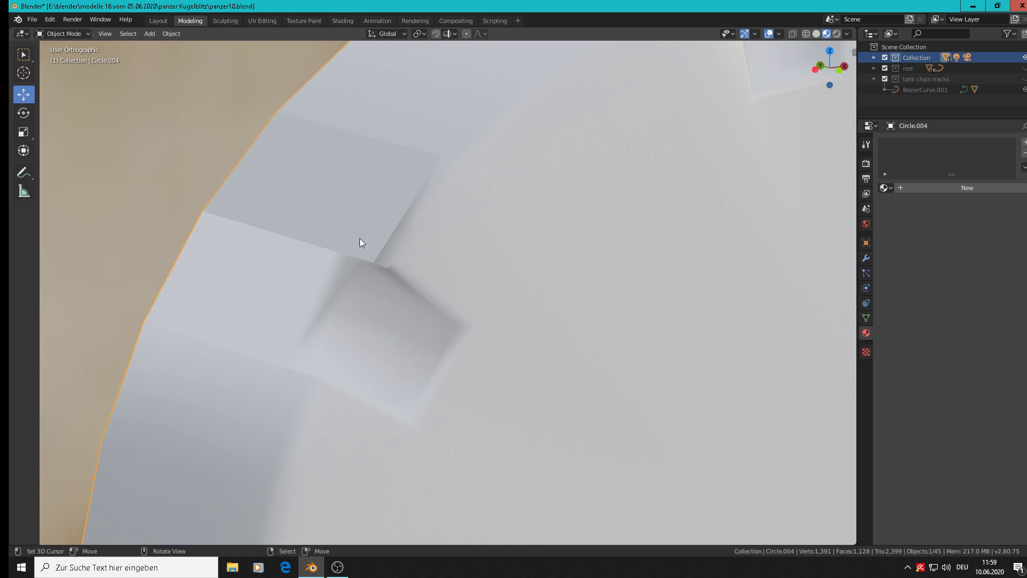
key(Tab)
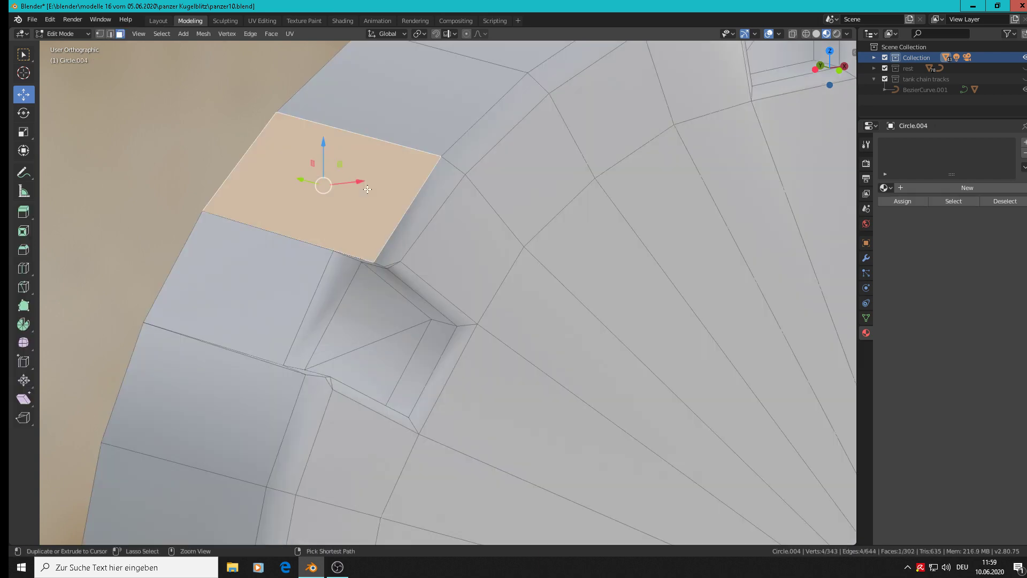
key(Tab)
scroll(514, 241, down, 10)
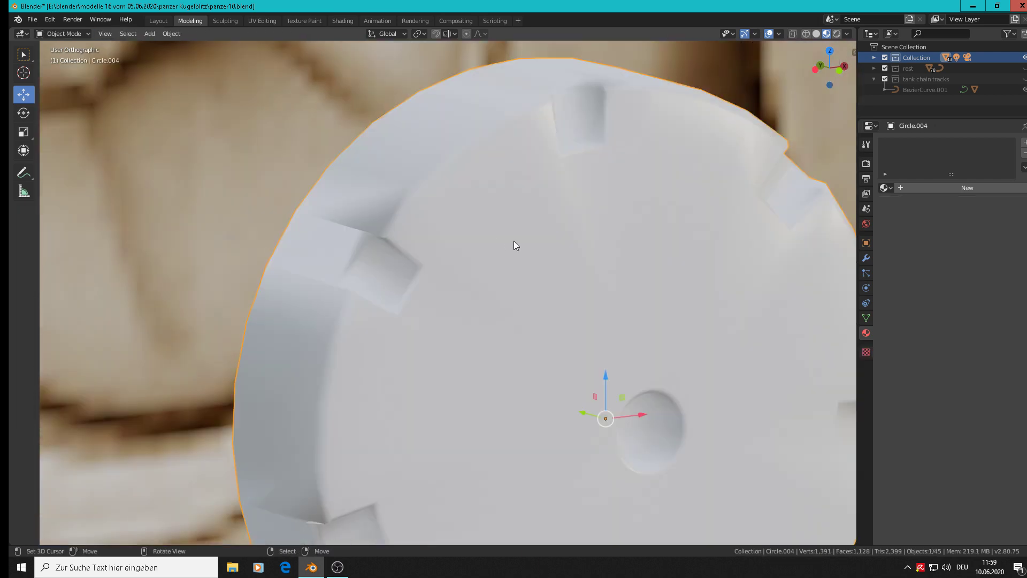
middle_drag(654, 277, 656, 280)
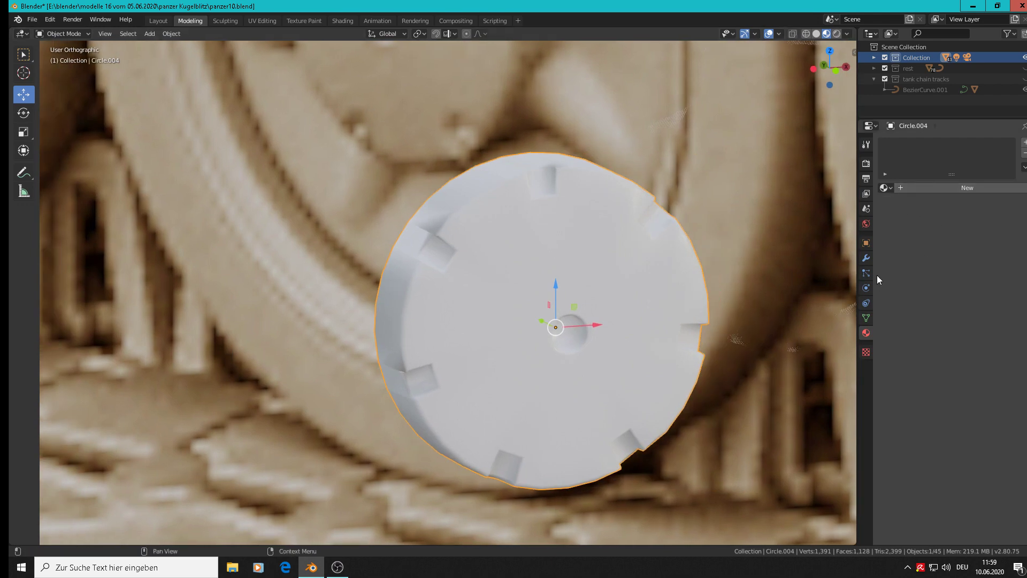
Step: Add an Edge Split modifier to the disc with a split angle of 46° and Sharp Edges disabled
click(866, 258)
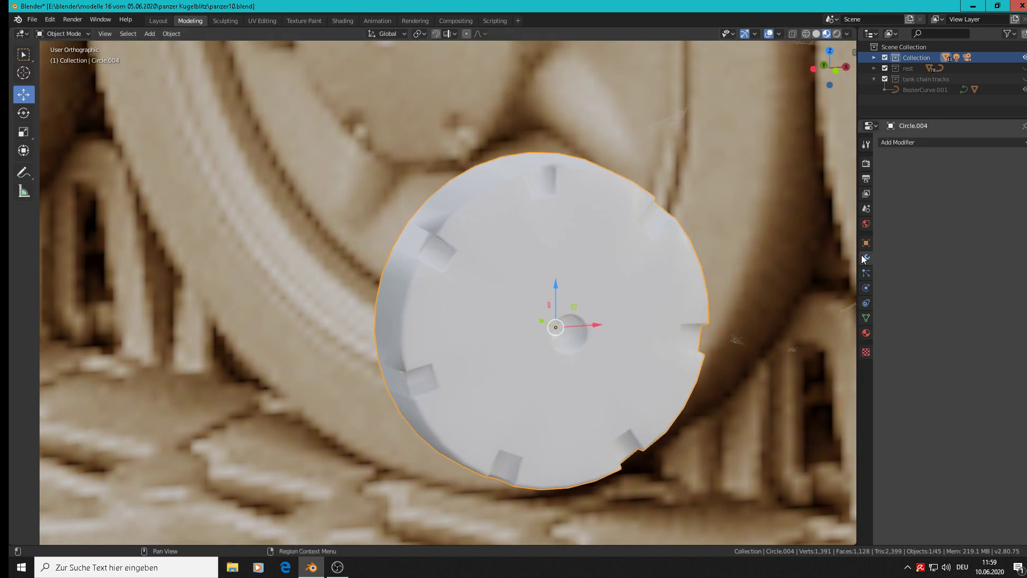
click(929, 142)
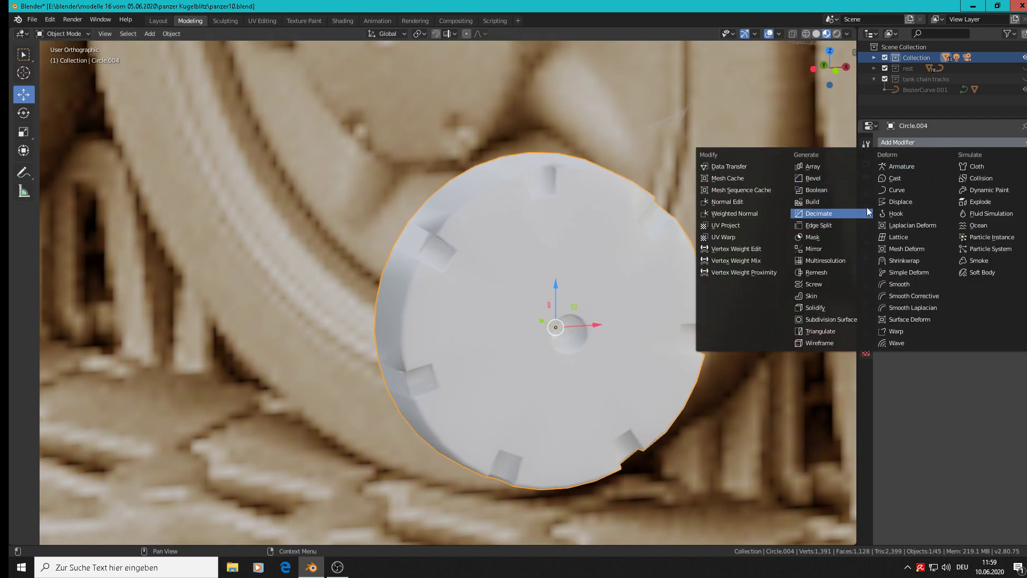
click(846, 225)
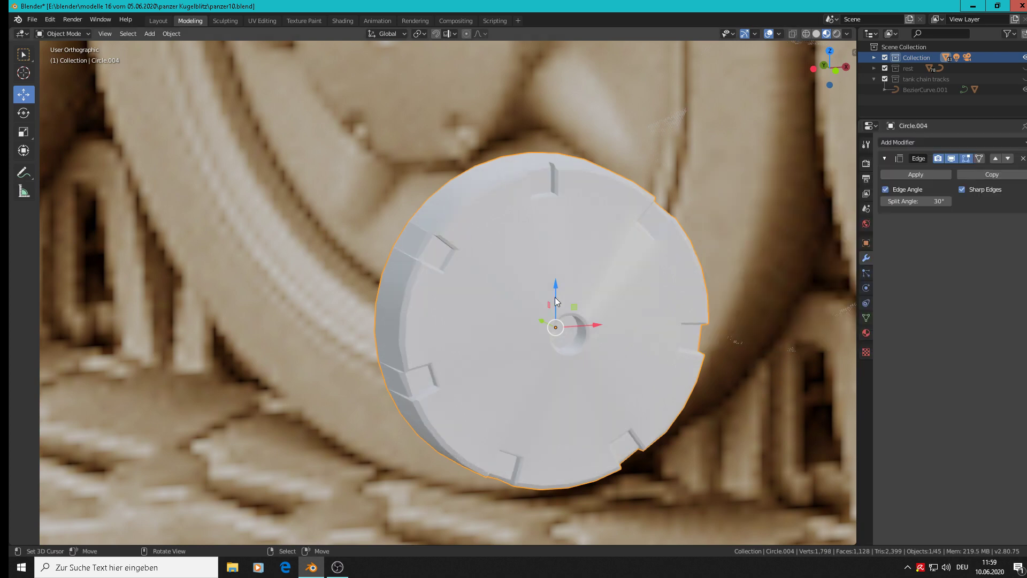
scroll(421, 243, up, 3)
middle_drag(420, 243, 441, 328)
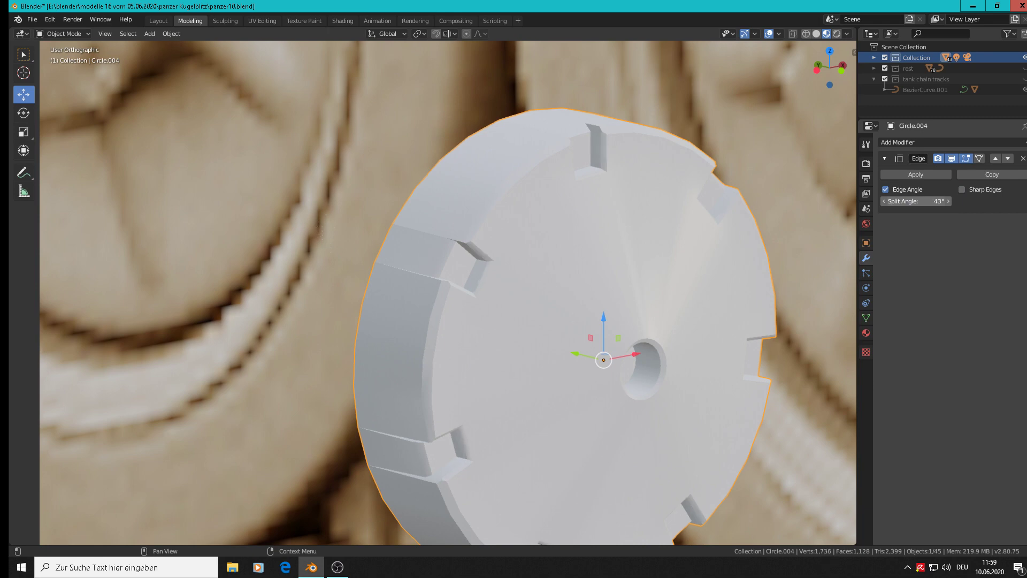
drag(916, 202, 922, 201)
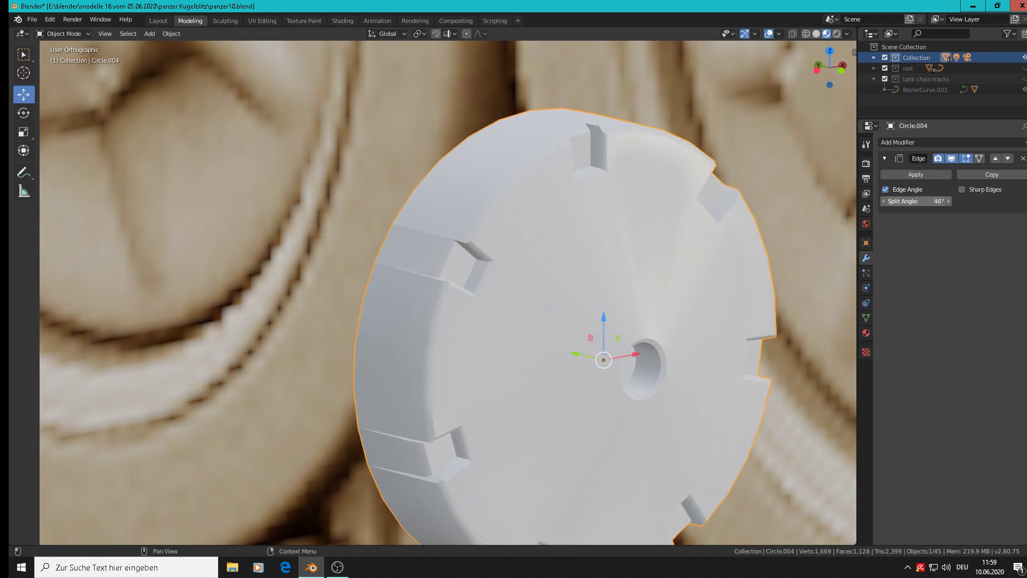
scroll(639, 300, down, 4)
middle_drag(638, 300, 593, 300)
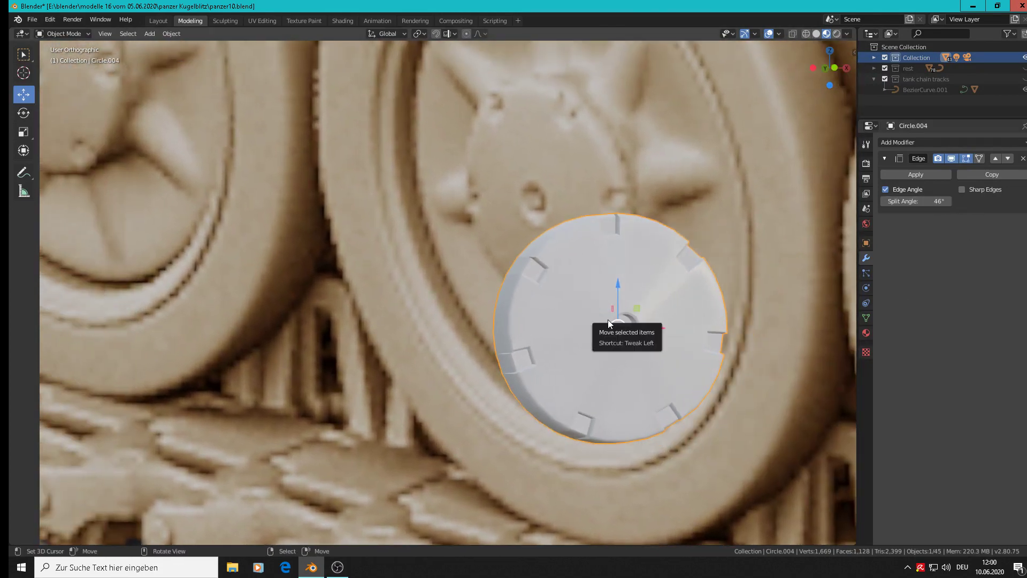
Step: Set the view to front orthographic and save the Blender file
key(KP_1)
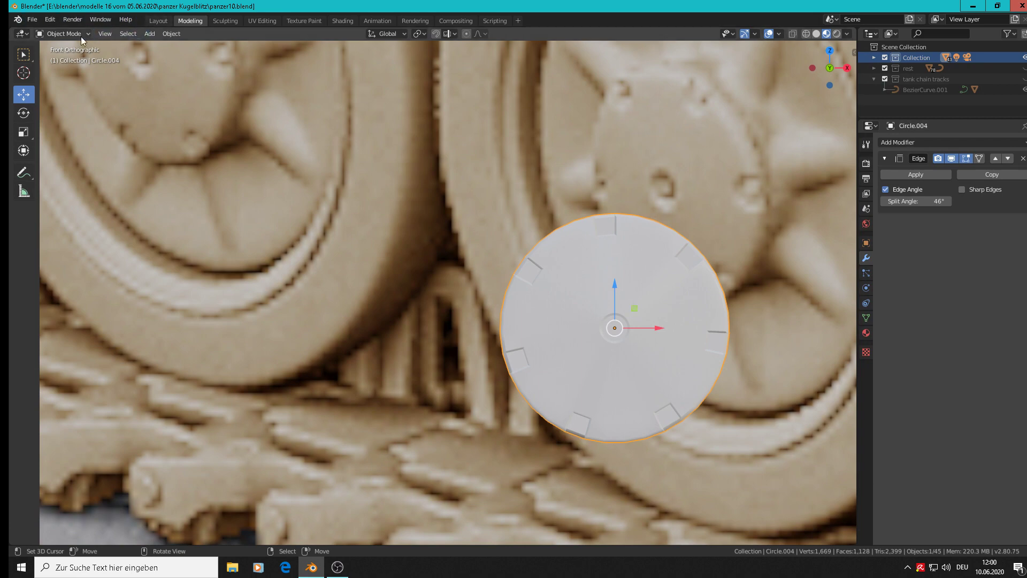
click(32, 20)
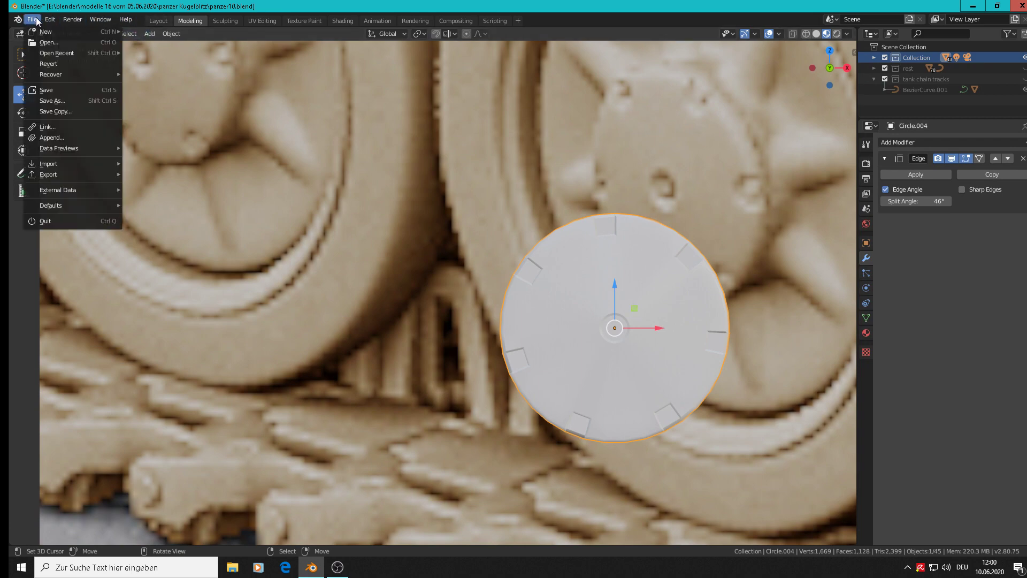
click(53, 91)
Step: Add a cylinder mesh with 6 vertices at the 3D cursor
click(149, 34)
mouse_move(159, 46)
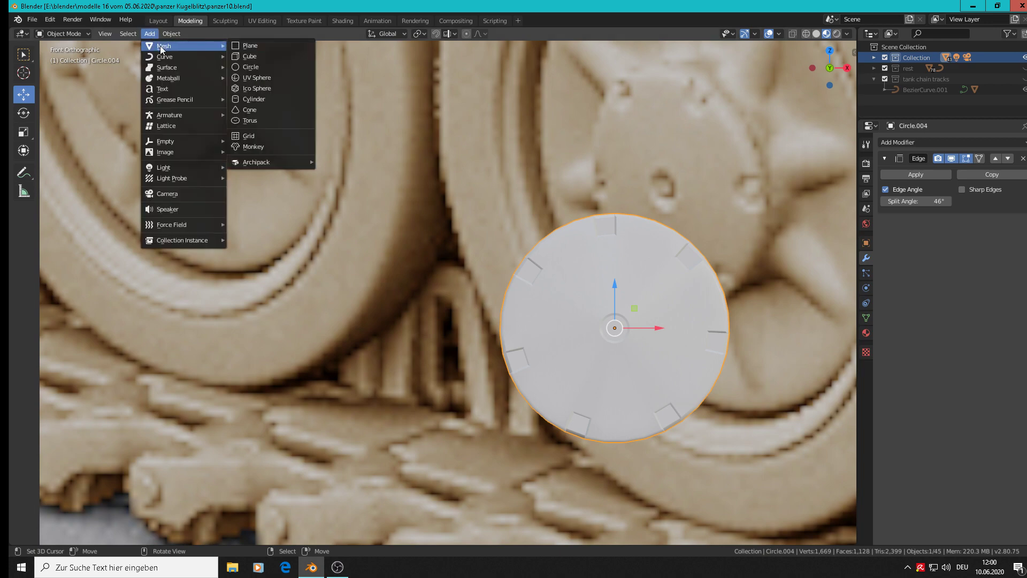
click(262, 98)
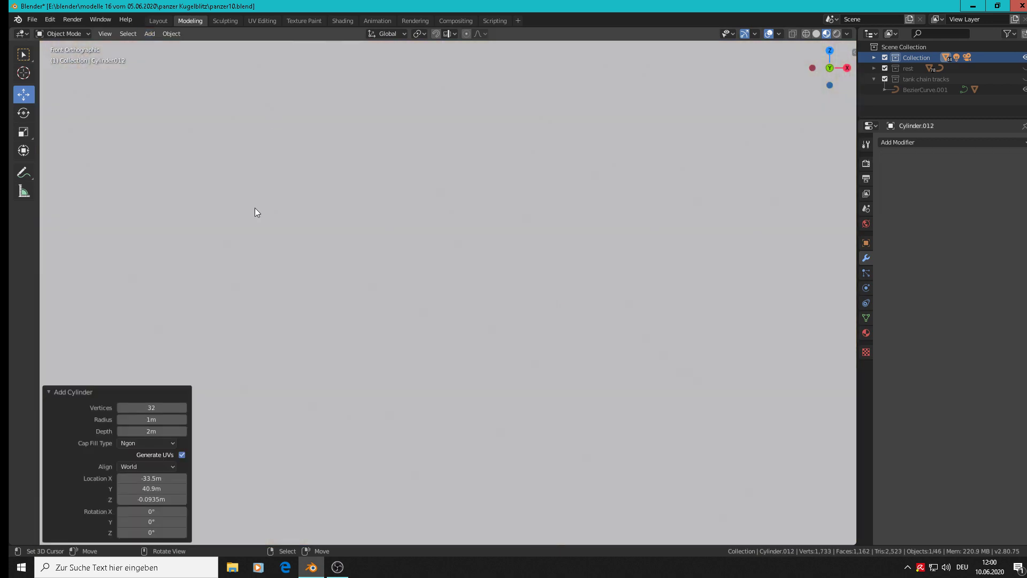
click(149, 407)
key(Return)
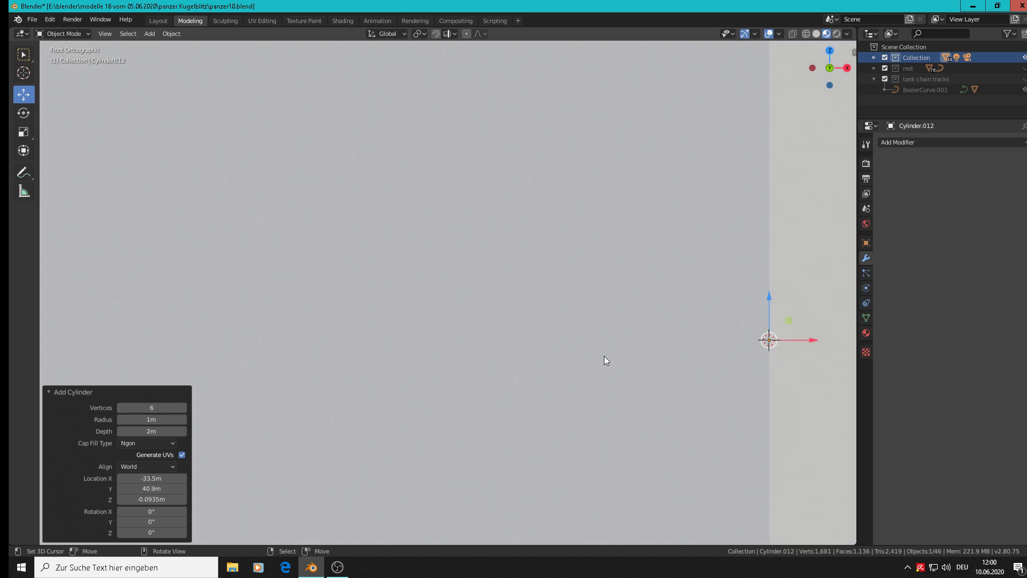
Step: Scale the hexagonal cylinder down uniformly in three passes, by about 0.088, 0.583 and 0.108
key(s)
click(739, 369)
key(s)
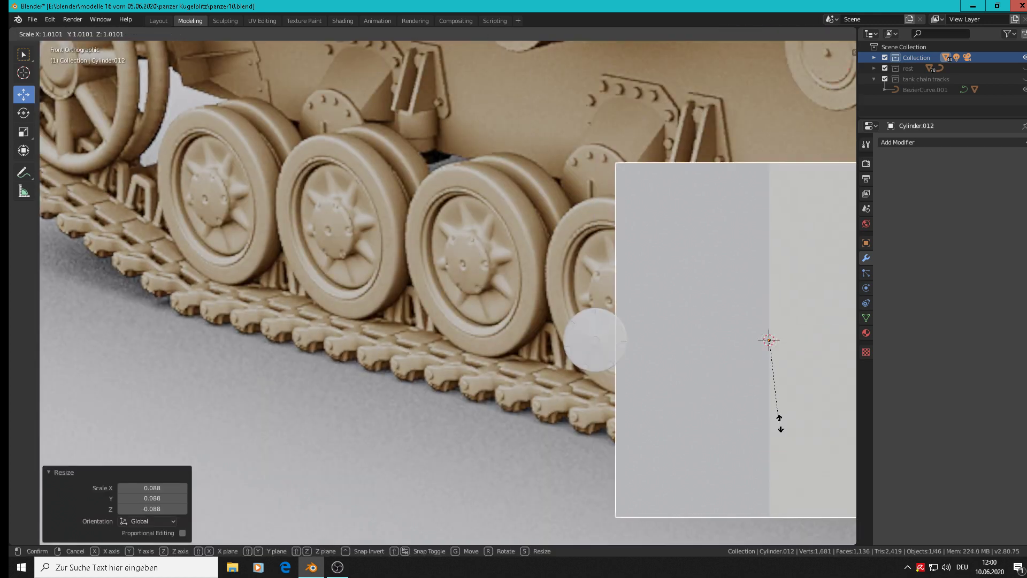
click(800, 360)
key(s)
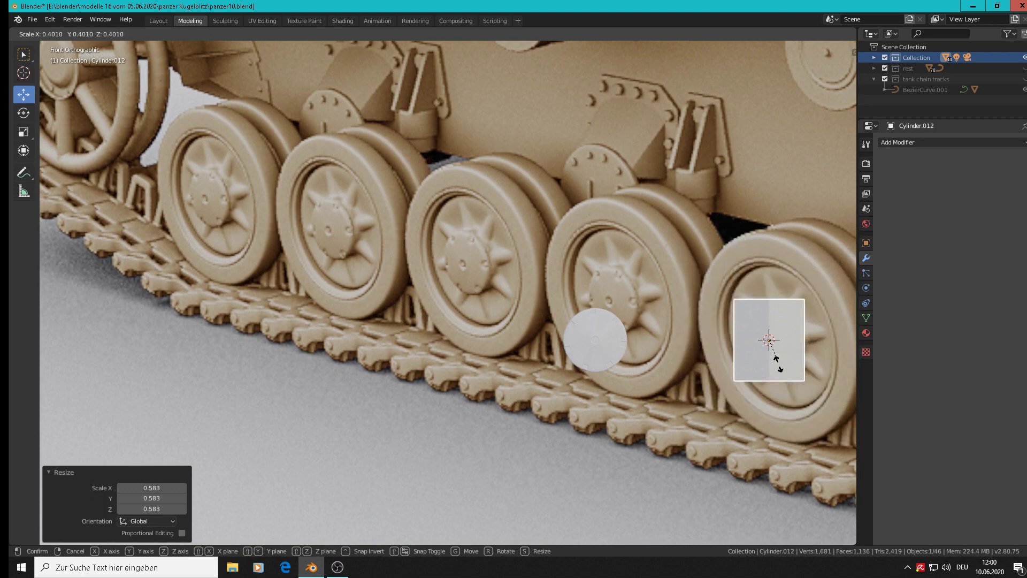
click(774, 344)
Step: Move the small cylinder about -0.0807 m along X onto the disc
key(g)
key(x)
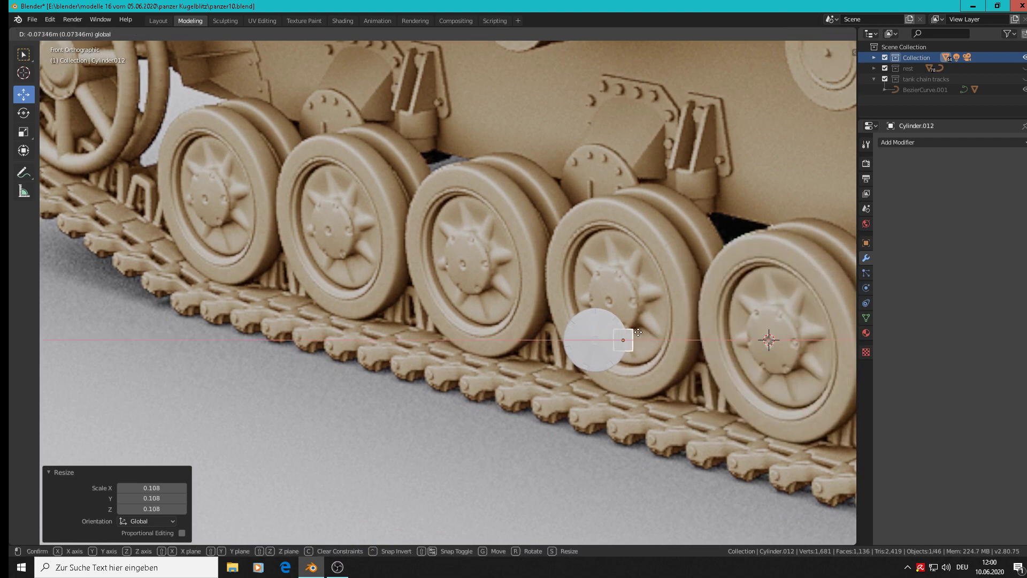
click(614, 345)
scroll(612, 345, up, 7)
scroll(624, 327, up, 2)
Step: Scale the cylinder by about 0.230 and move it about 0.00396 m in X and 0.00975 m in Z onto the upper-right notch
key(s)
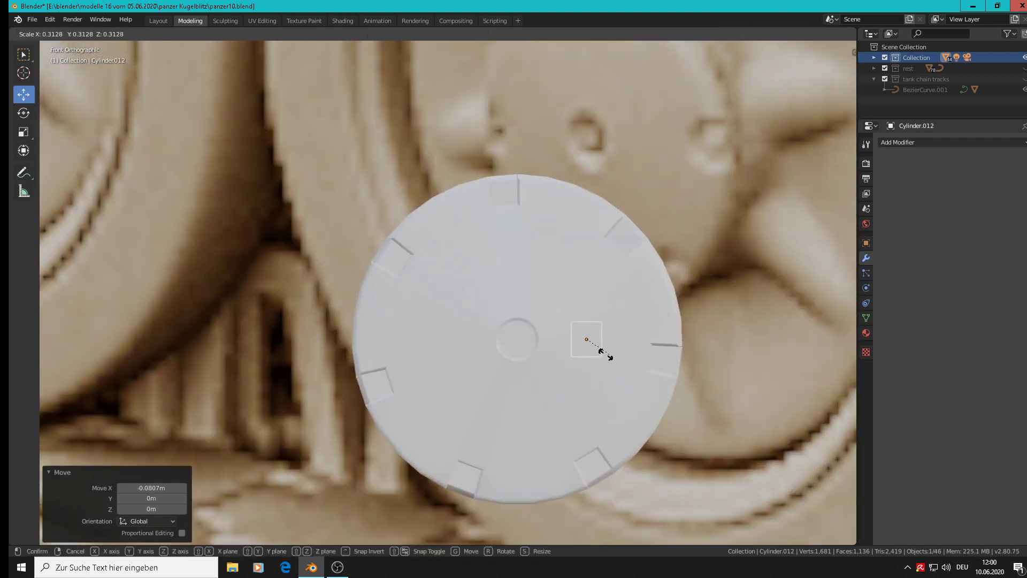
click(602, 352)
key(g)
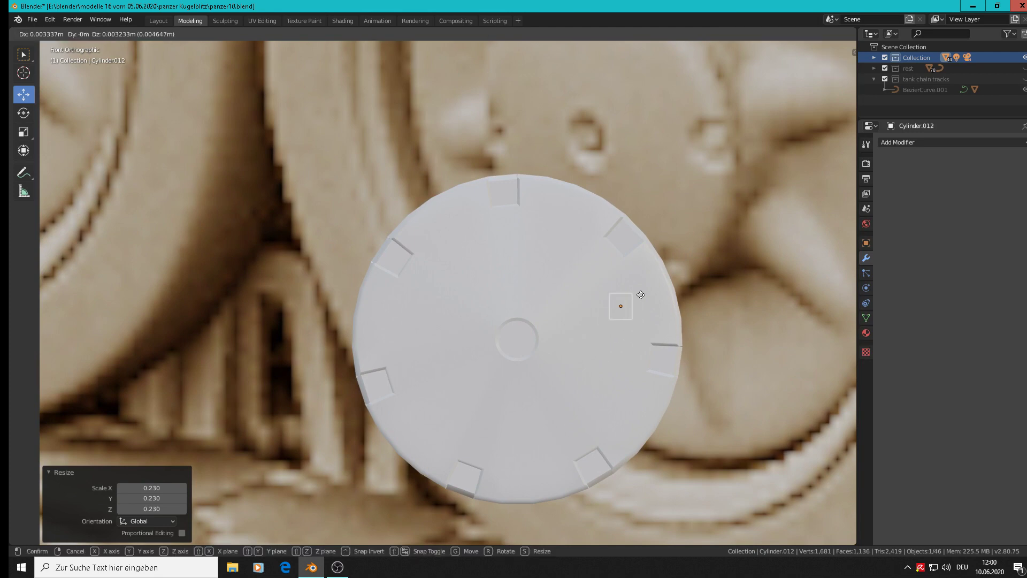
click(641, 250)
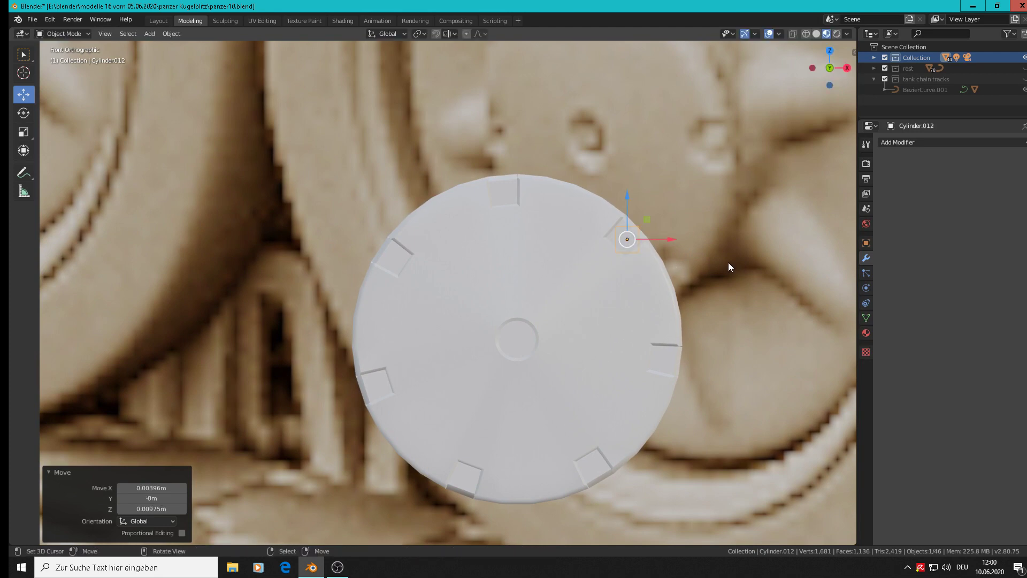
Step: Rotate the small hexagonal cylinder 90° about X and scale it uniformly by 0.736
key(r)
key(x)
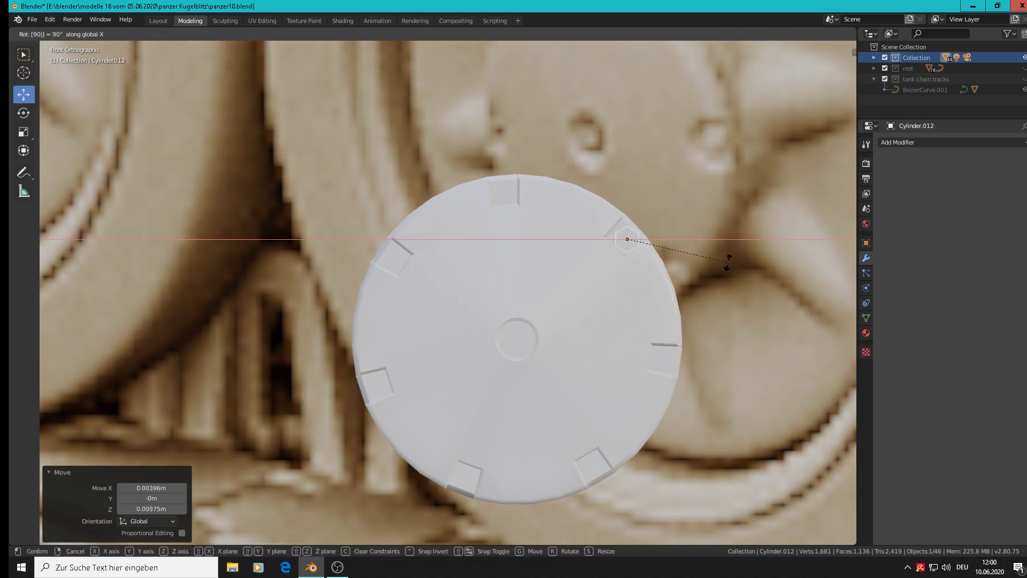
key(Return)
scroll(660, 207, up, 5)
key(s)
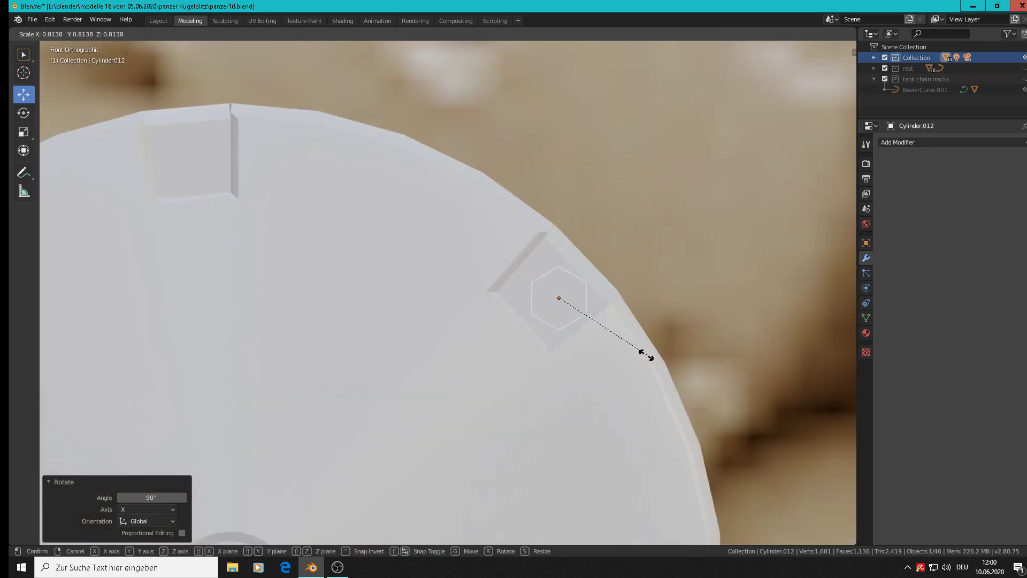
click(638, 351)
Step: Move the bolt about -0.0673 m along Y to the disc, then back about 0.000599 m so it sits in the notch
middle_drag(639, 351, 544, 394)
scroll(544, 394, down, 8)
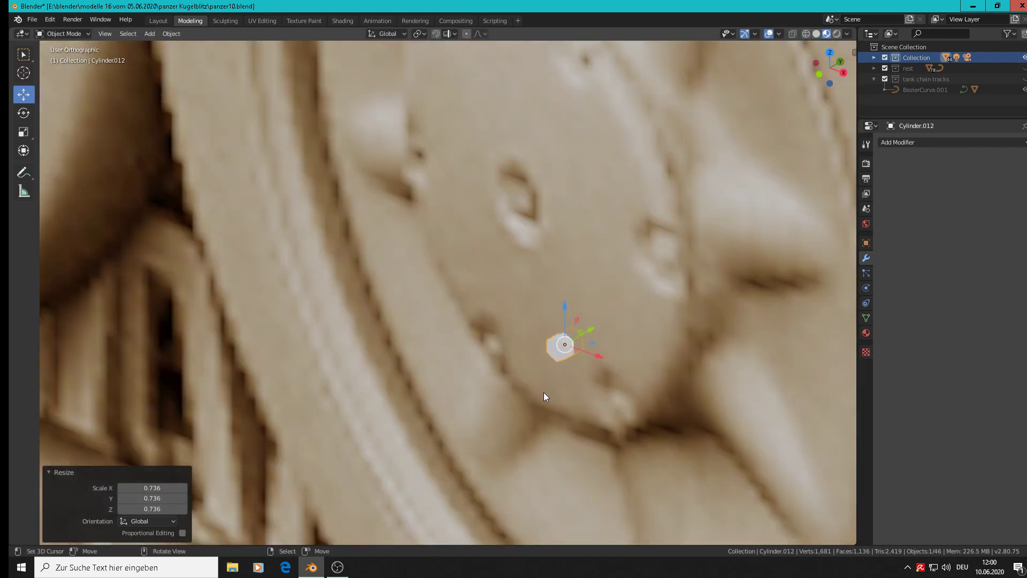
shift+middle_drag(496, 420, 476, 145)
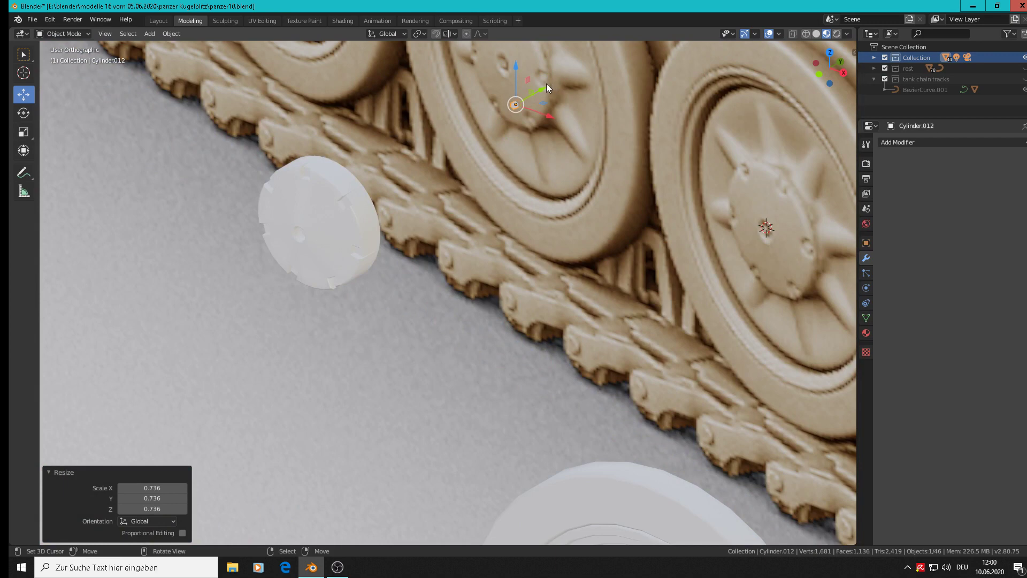
drag(547, 83, 476, 131)
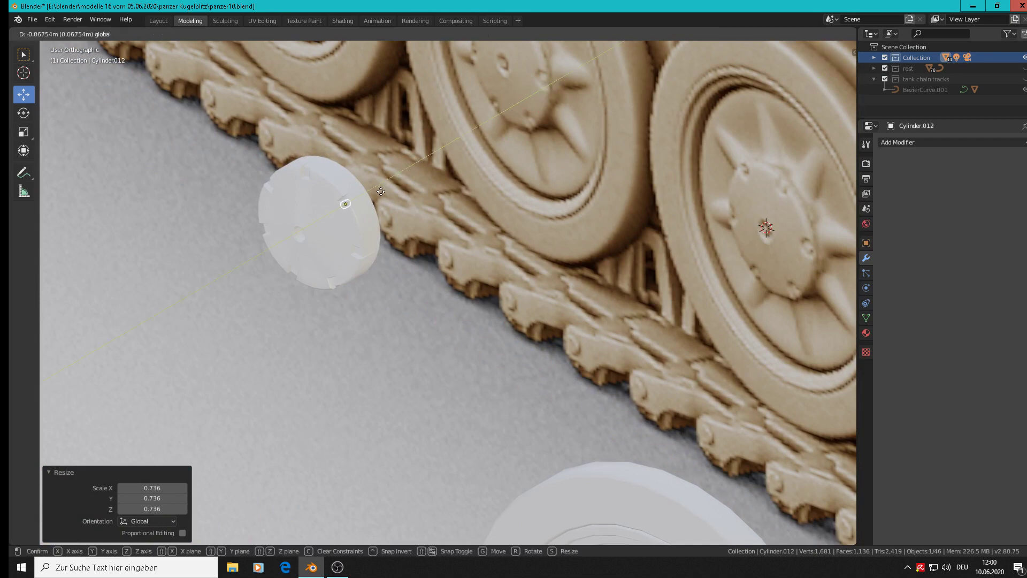
drag(381, 191, 381, 191)
key(KP_Decimal)
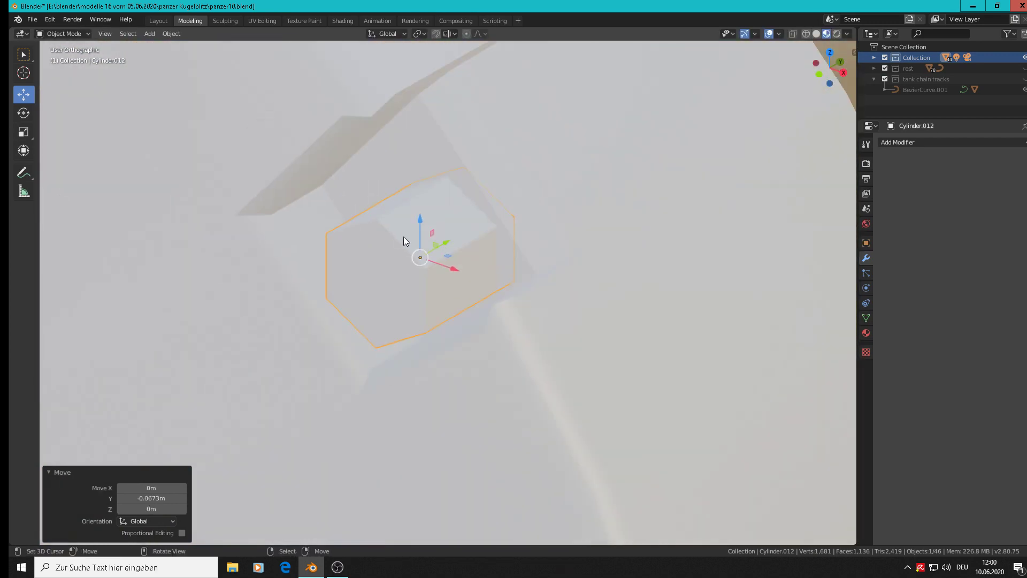
middle_drag(404, 237, 349, 262)
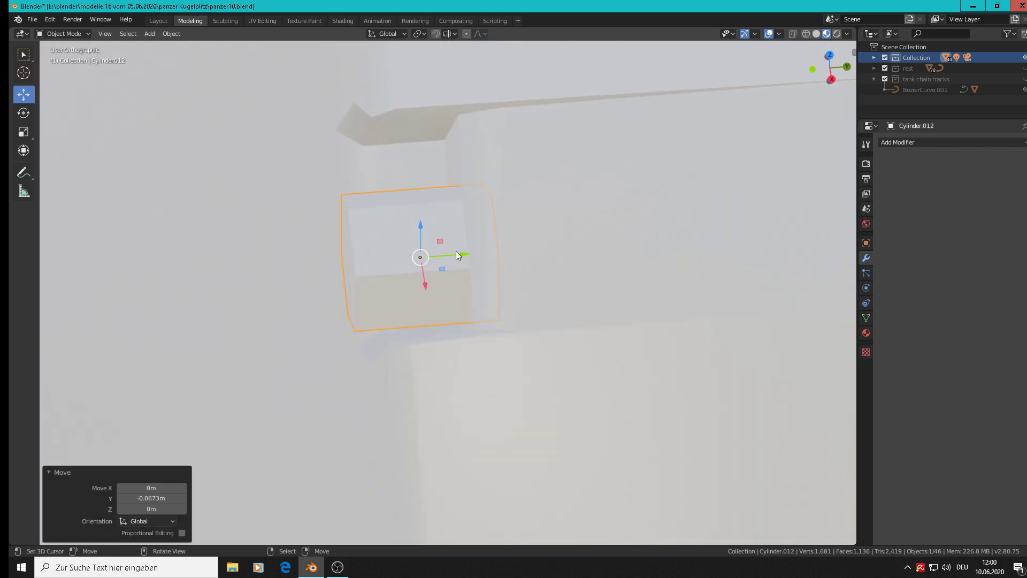
drag(456, 251, 503, 239)
Step: Centre the bolt within the upper-right notch by moving it about -0.000235 m in X and 0.000124 m in Z
middle_drag(503, 240, 600, 199)
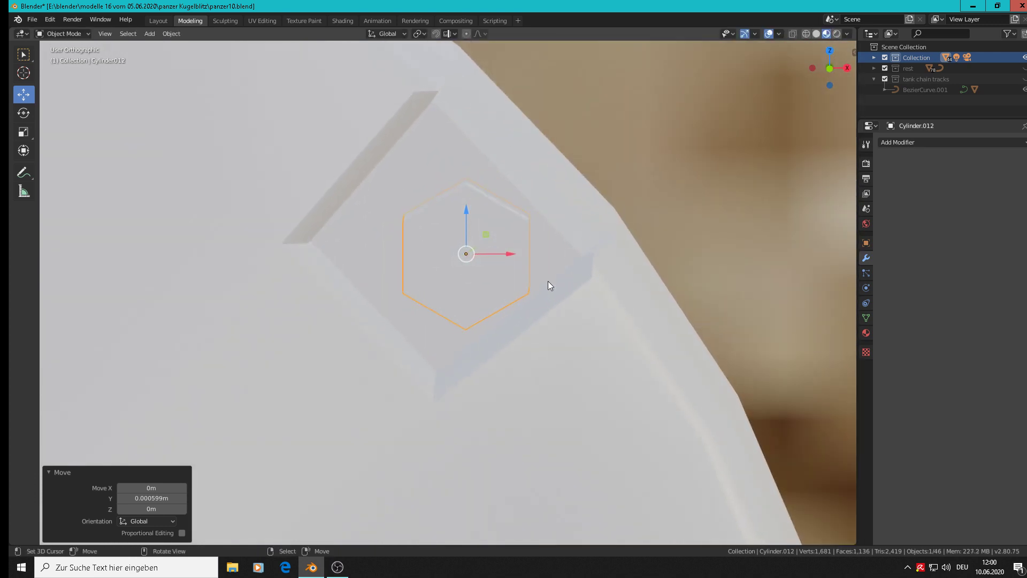
key(g)
click(530, 271)
scroll(530, 271, down, 10)
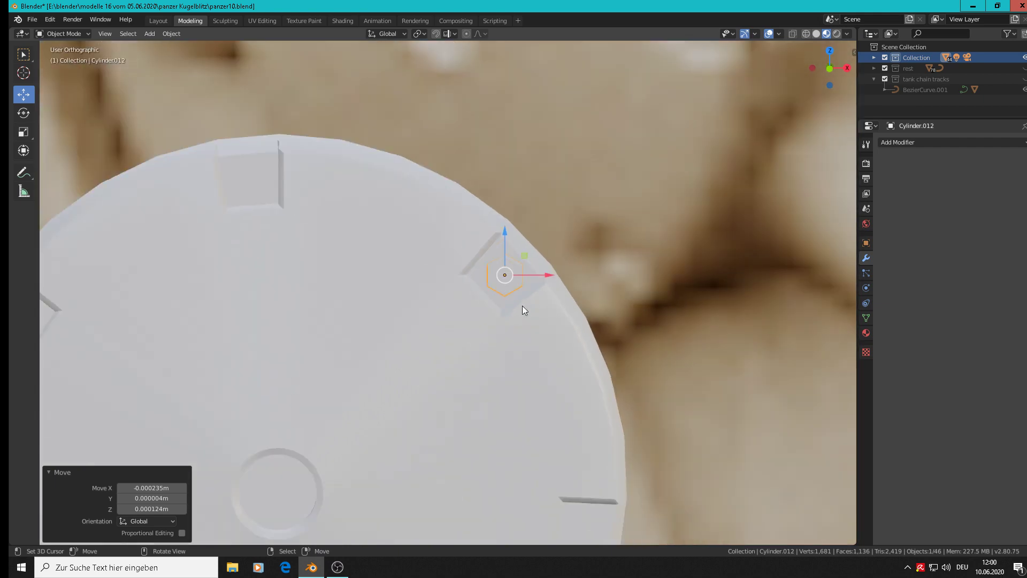
shift+middle_drag(514, 319, 614, 180)
Step: Duplicate the bolt onto the right notch (0.00394 m X, -0.012 m Z) and again onto the lower-right notch (-0.00706 m X, -0.0102 m Z)
key(KP_1)
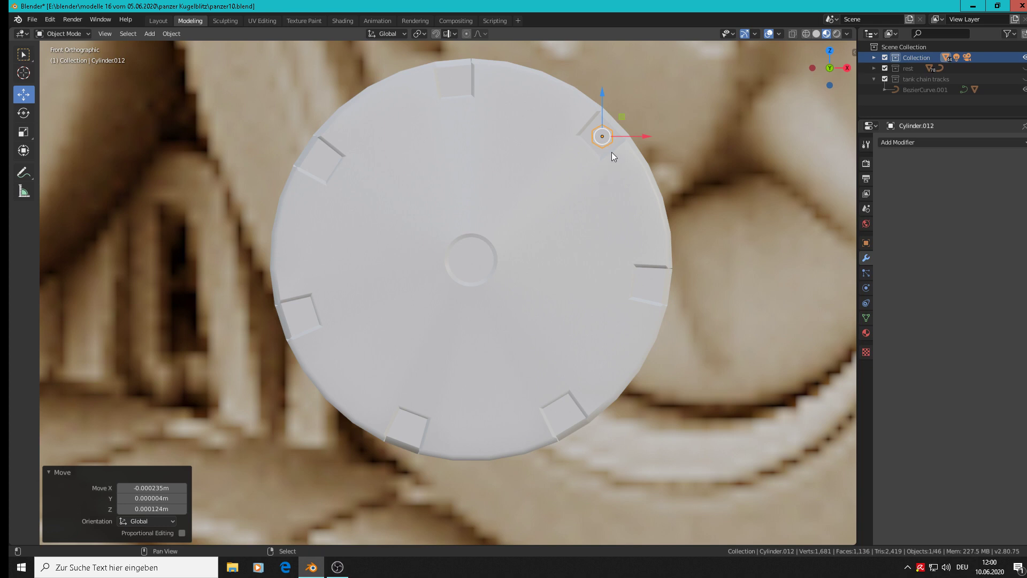
key(shift+d)
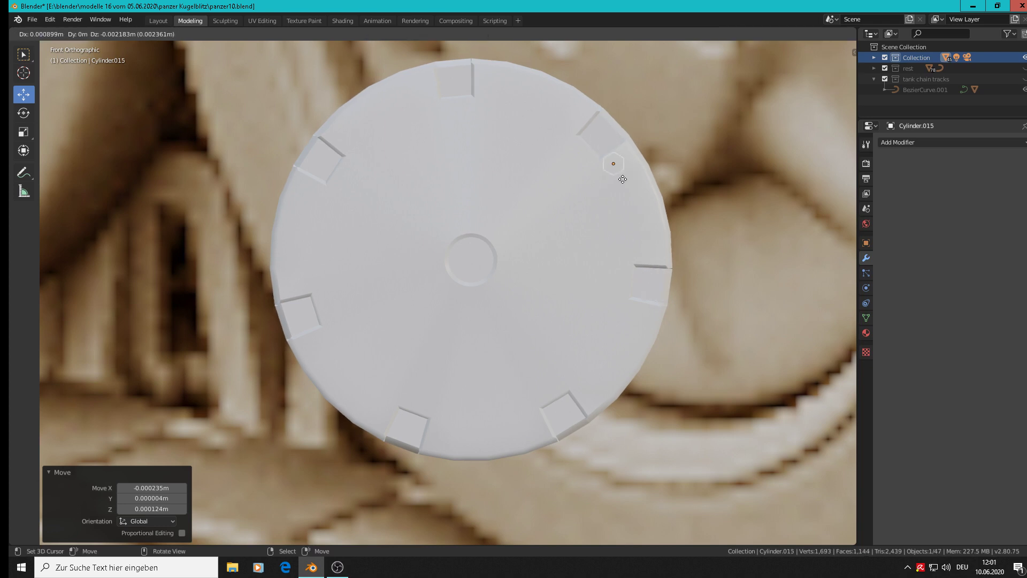
click(661, 301)
key(shift+d)
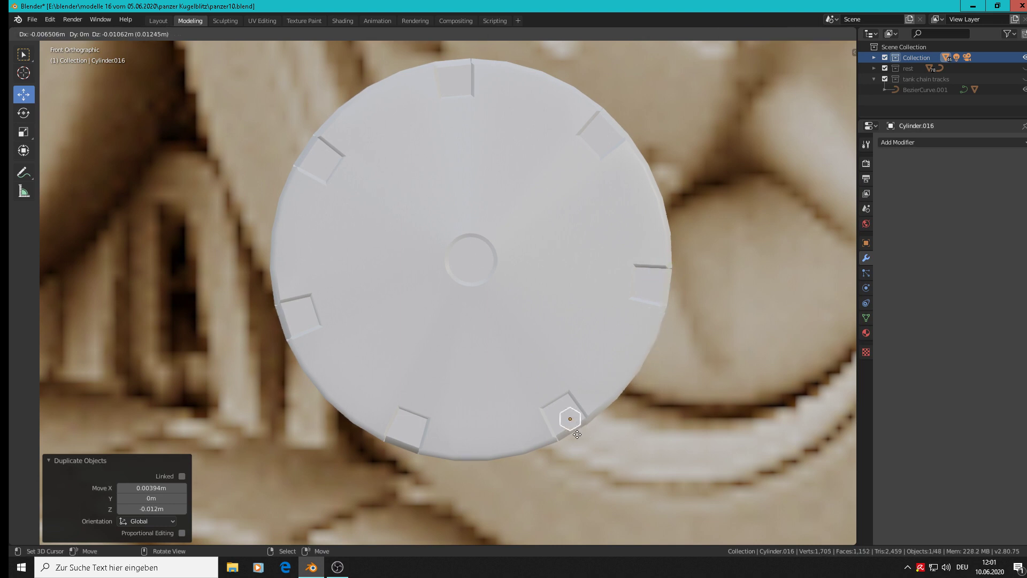
click(572, 429)
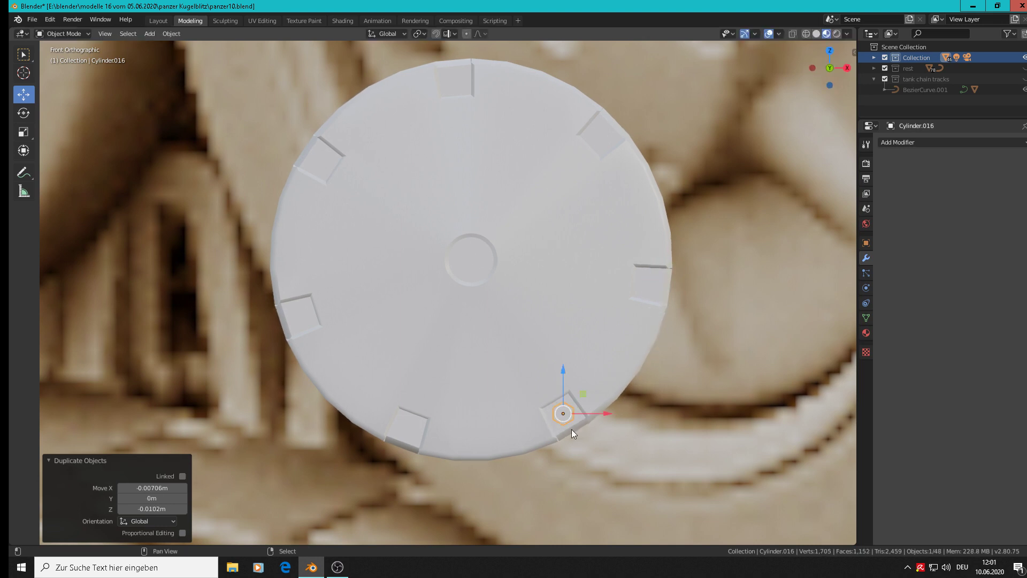
Step: Duplicate the bolt successively onto the disc's lower-left, left and upper-left notches
key(shift+d)
click(414, 445)
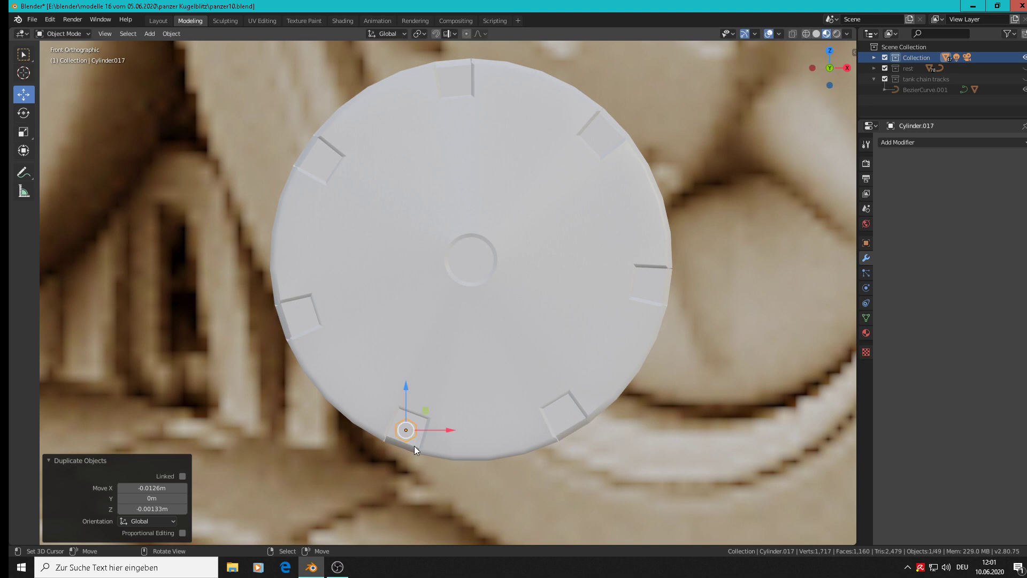
key(shift+d)
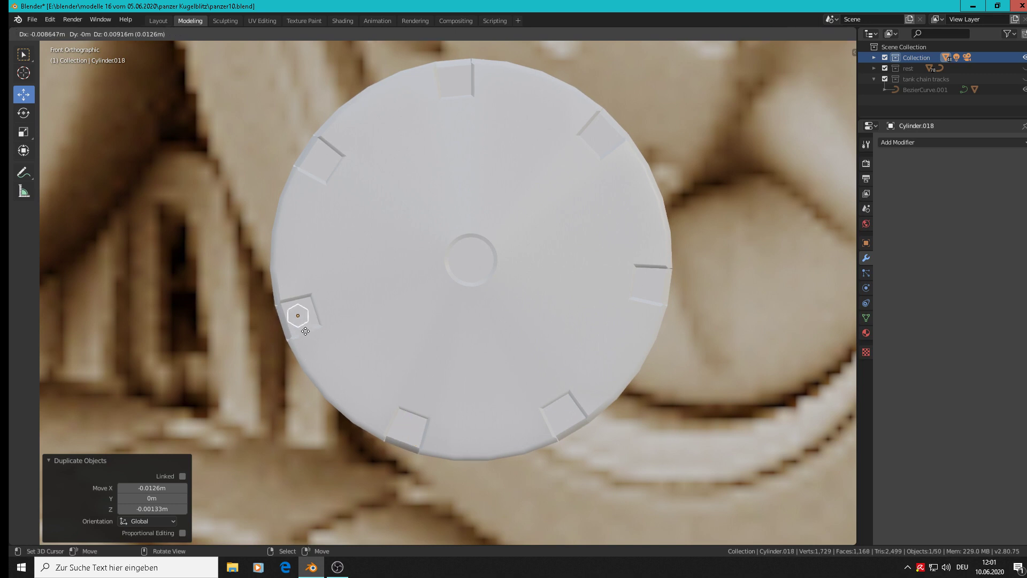
click(305, 331)
key(shift+d)
click(329, 175)
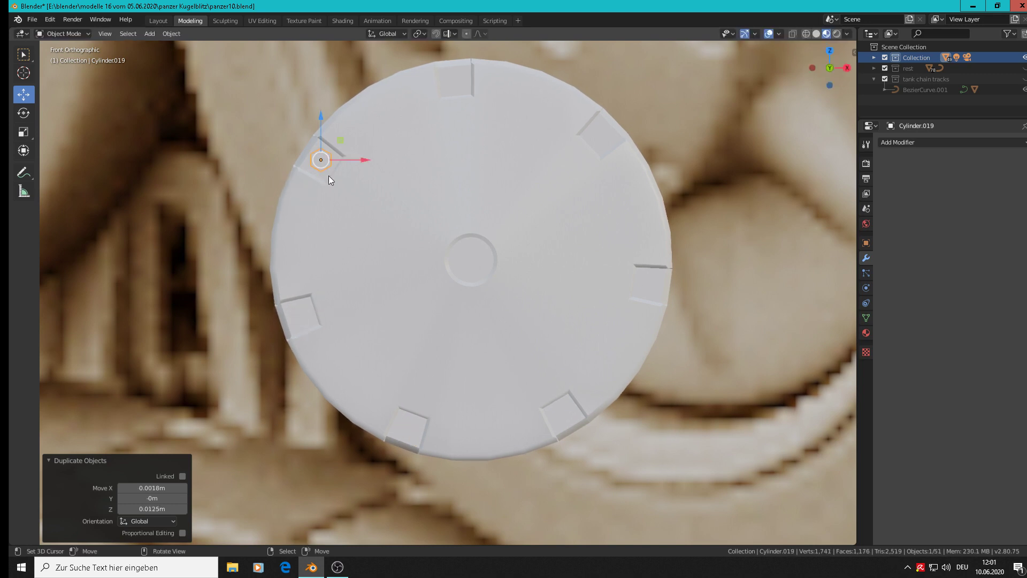
Step: Duplicate the bolt to the disc's centre recess and move the copy about -0.00437 m along Y
key(shift+d)
click(478, 274)
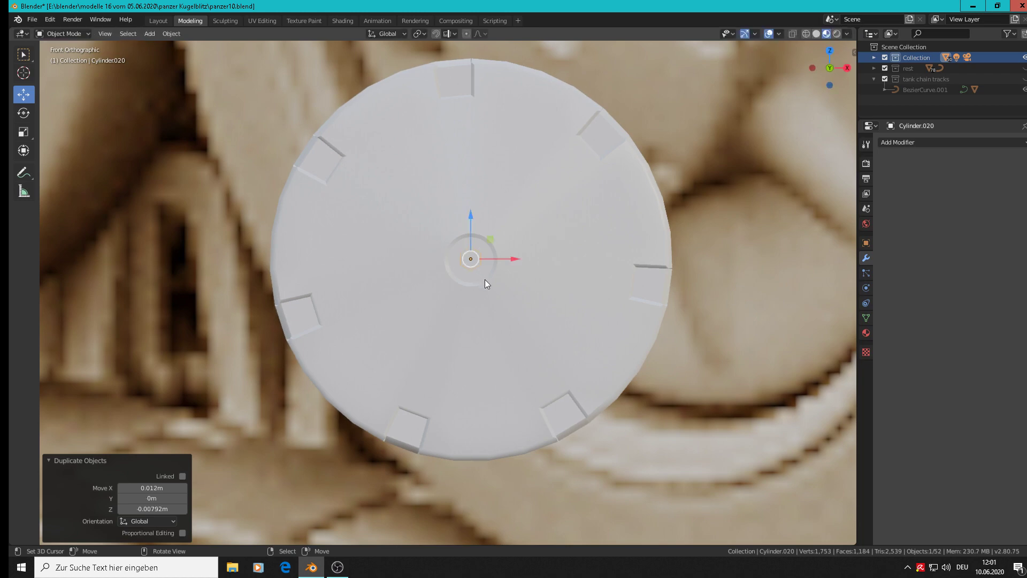
middle_drag(485, 279, 498, 230)
drag(496, 251, 469, 256)
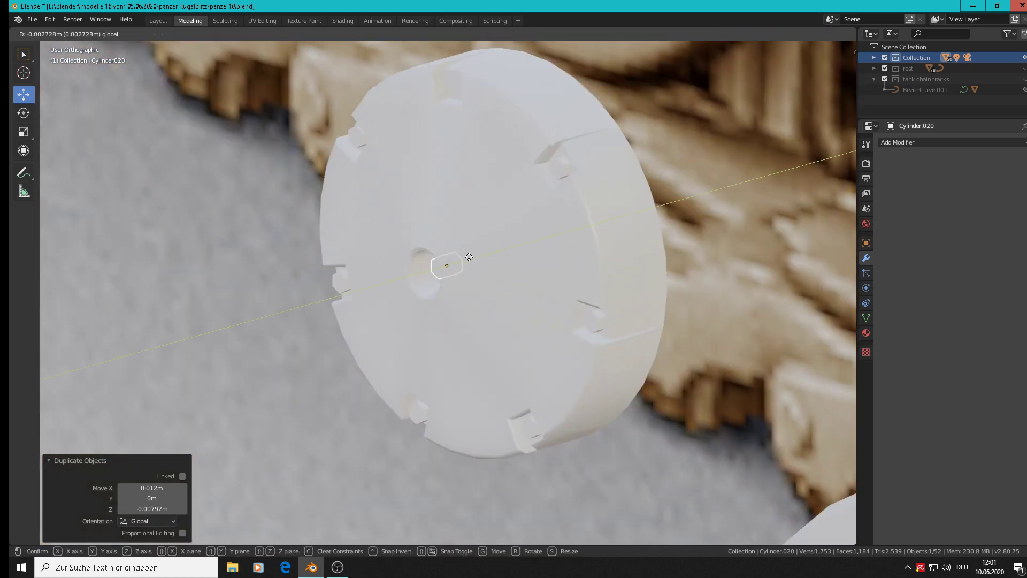
click(457, 263)
scroll(460, 270, up, 3)
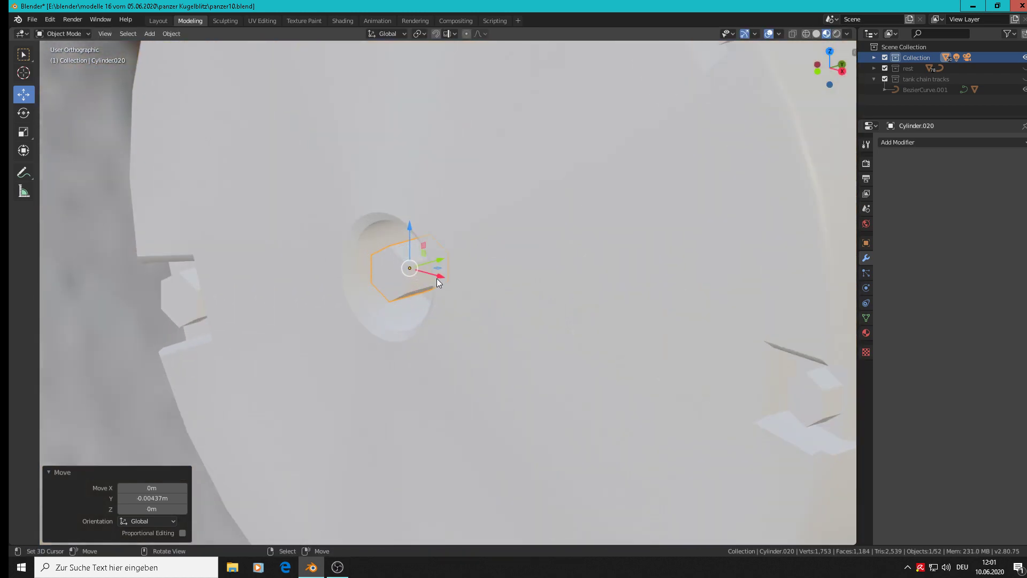
Step: Examine from several angles how the centre bolt sits in its recess and how the other bolts sit in the notches
scroll(436, 279, down, 1)
key(Tab)
key(Tab)
middle_drag(457, 301, 528, 282)
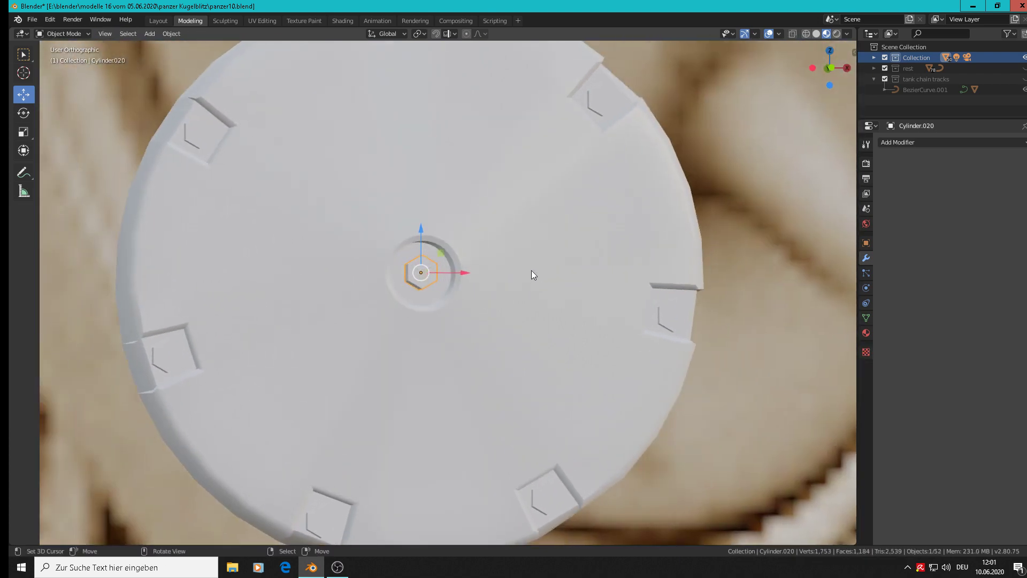
scroll(626, 255, down, 4)
scroll(626, 254, up, 3)
middle_drag(626, 254, 651, 128)
scroll(615, 309, down, 4)
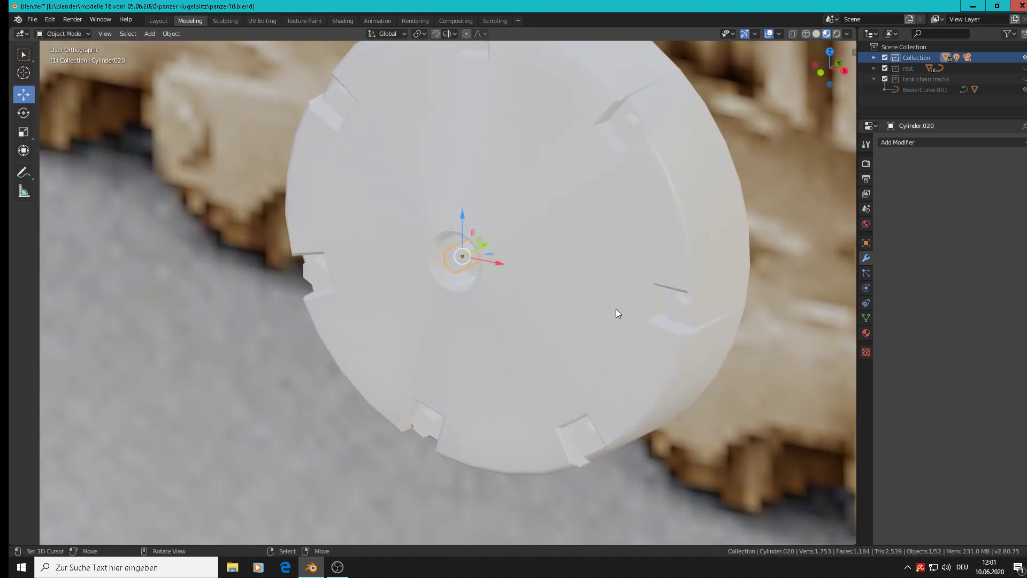
key(alt+a)
scroll(558, 316, up, 8)
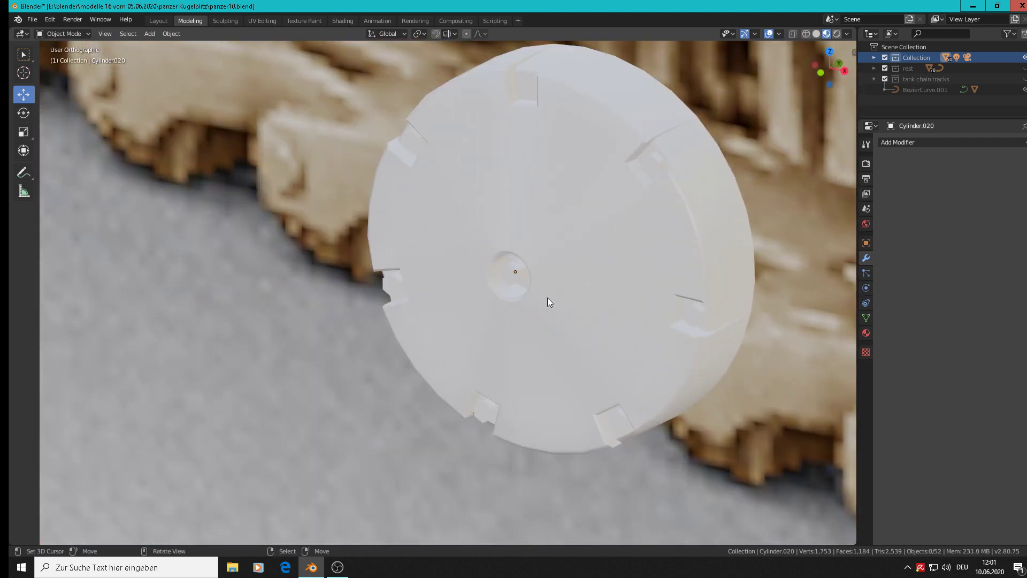
key(Tab)
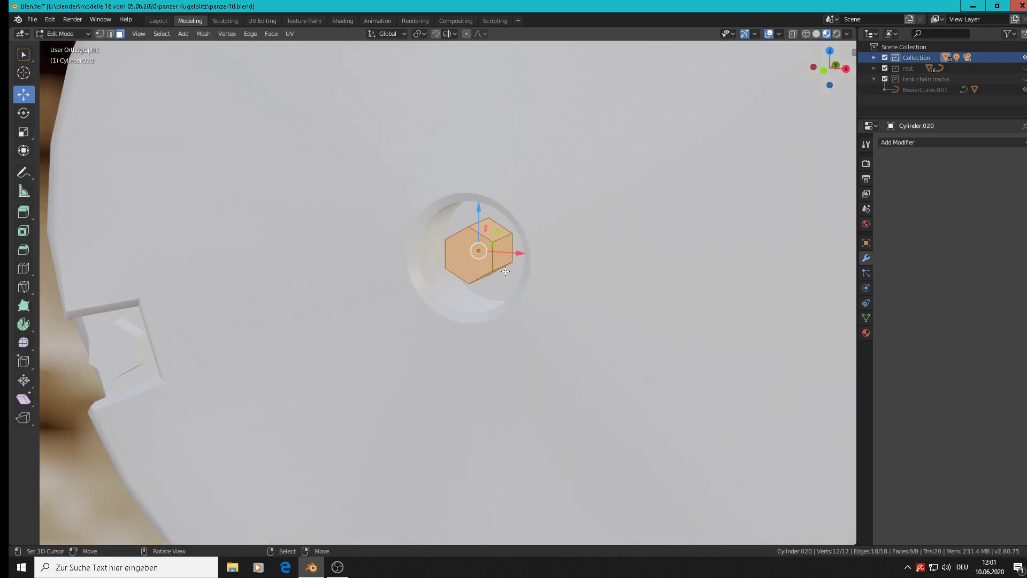
middle_drag(527, 272, 568, 219)
key(alt+a)
key(Tab)
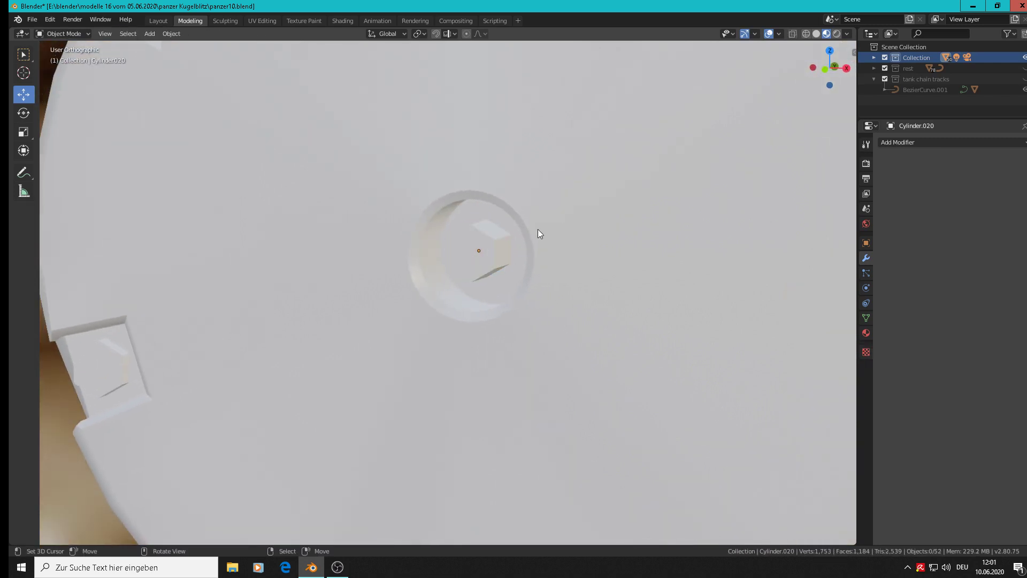
Step: Move the floor face of the disc's centre recess about -0.0024 m along Y to make the recess shallower
click(544, 188)
key(Tab)
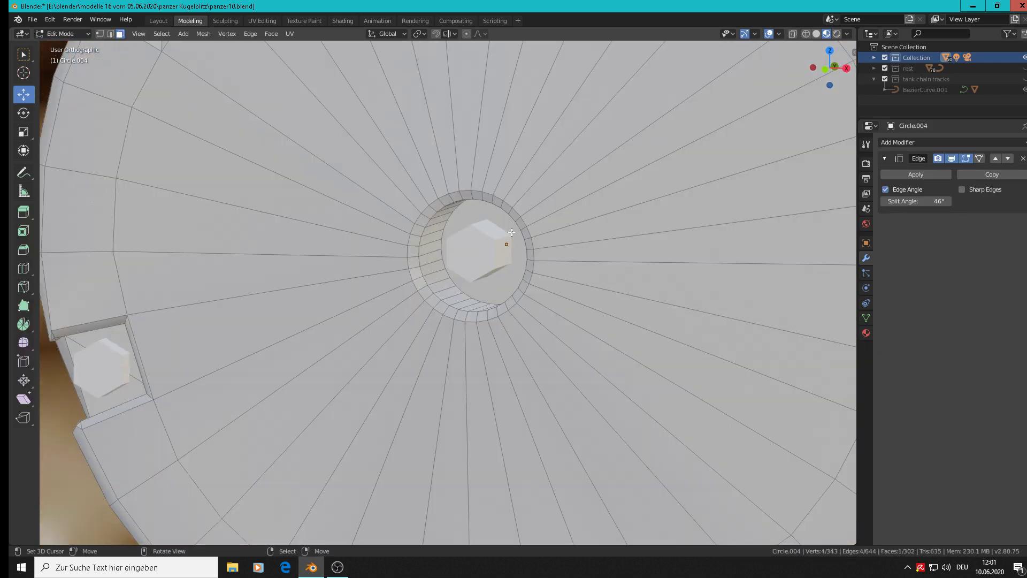
scroll(444, 205, up, 2)
click(444, 205)
middle_drag(444, 205, 505, 245)
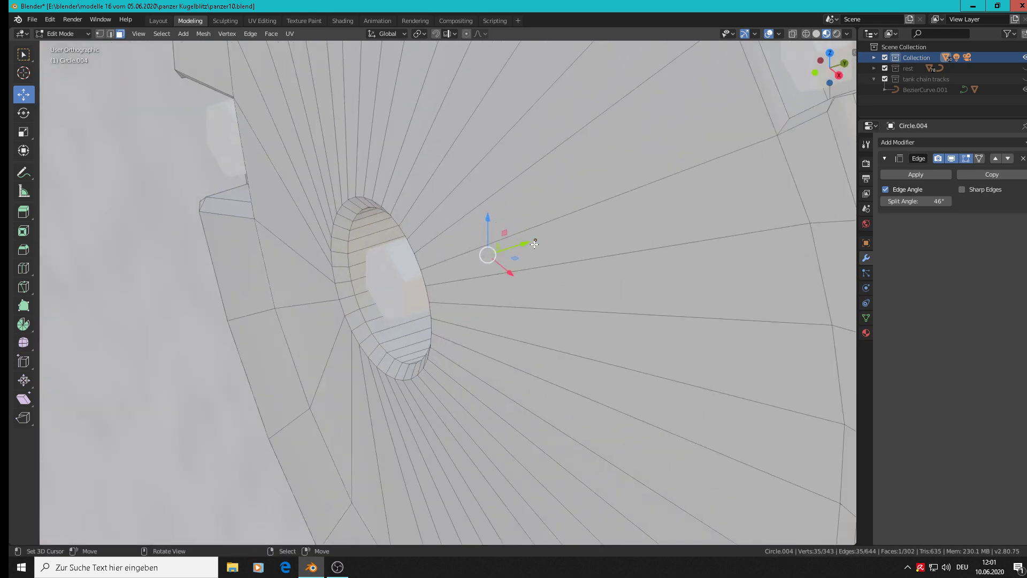
key(g)
click(437, 266)
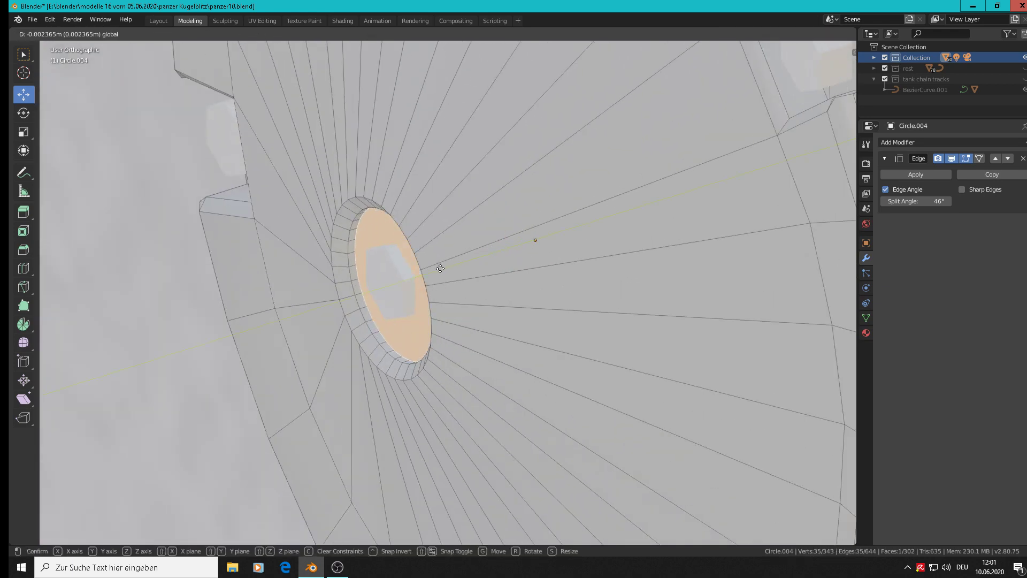
key(Tab)
scroll(445, 291, down, 3)
middle_drag(445, 291, 525, 285)
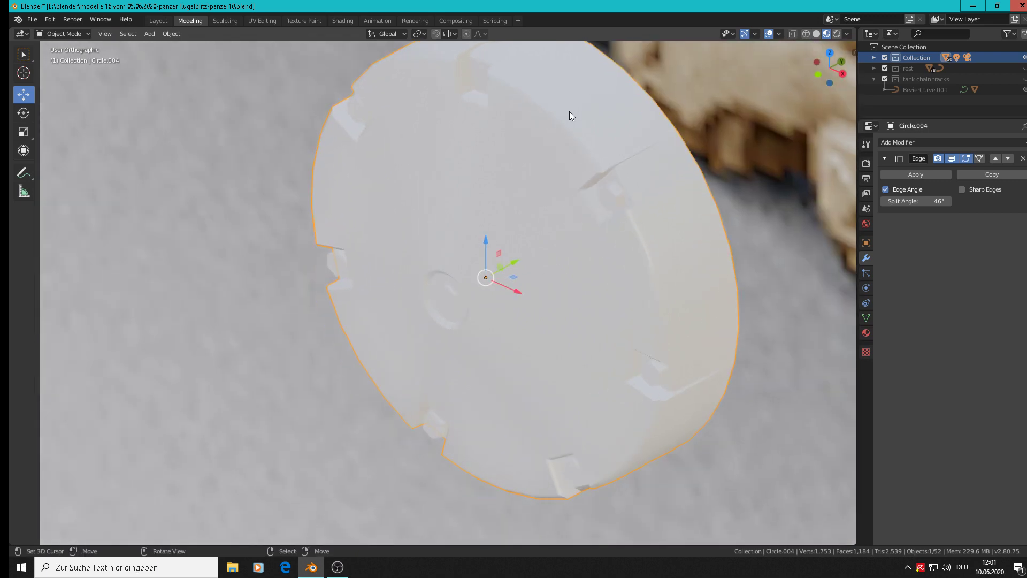
Step: Duplicate the upper-right bolt onto the disc's top notch, about -0.0118 m in X and 0.0043 m in Z
middle_drag(569, 115, 653, 143)
click(650, 151)
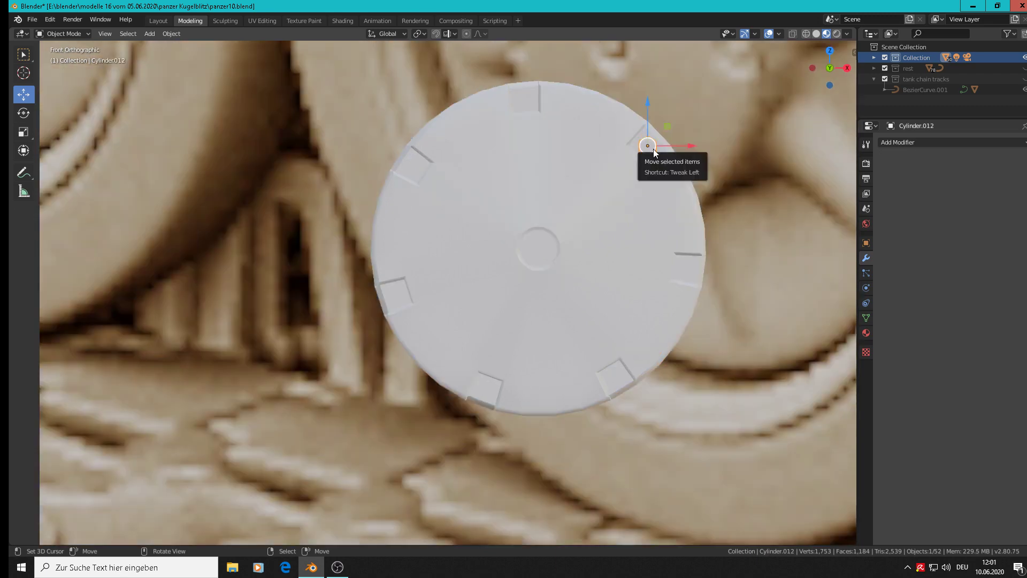
key(shift+d)
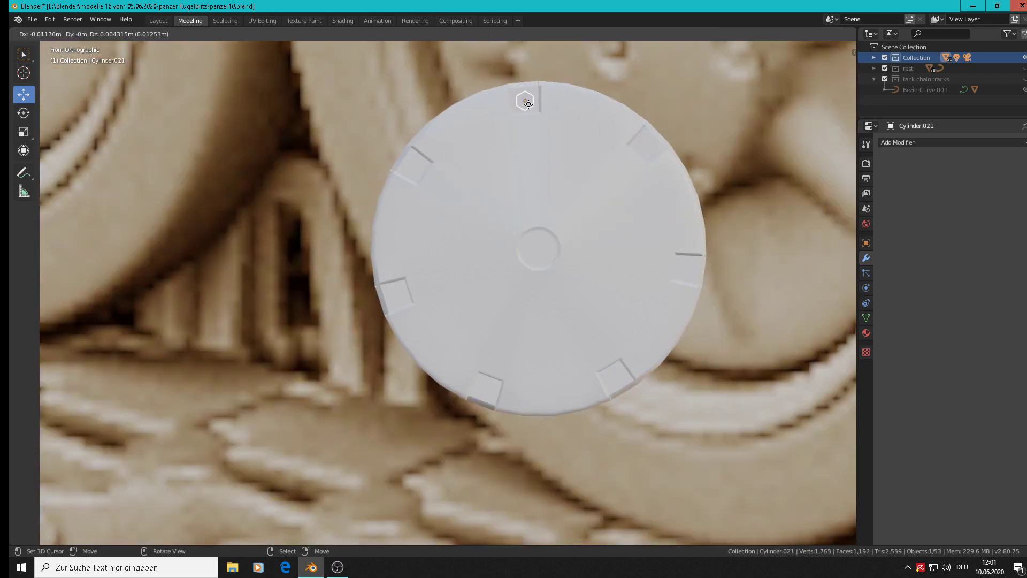
click(527, 102)
Step: Select the hub disc with all its bolts and join them into one object
middle_drag(529, 103, 518, 245)
key(alt+a)
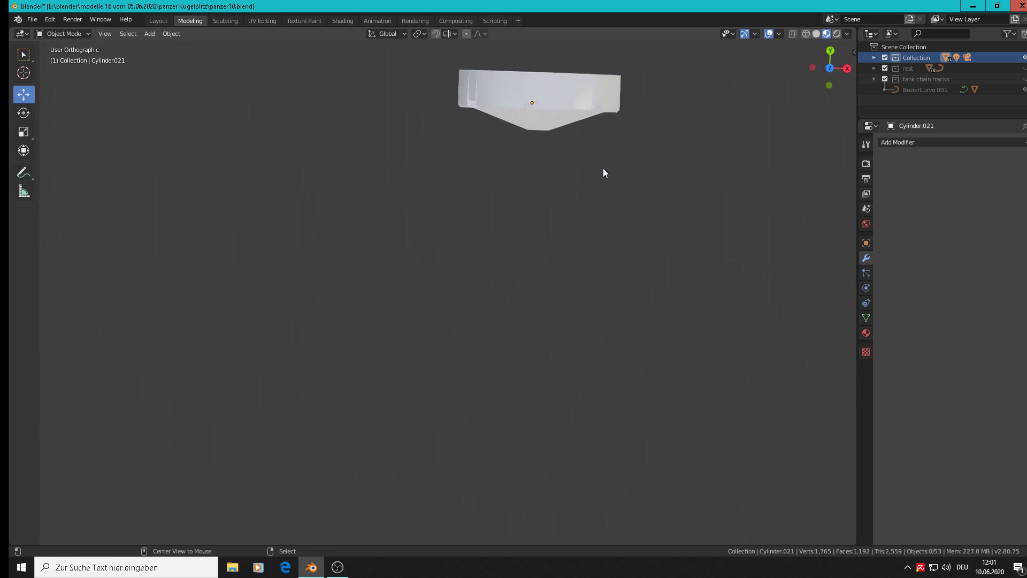
key(b)
drag(650, 163, 385, 60)
click(182, 33)
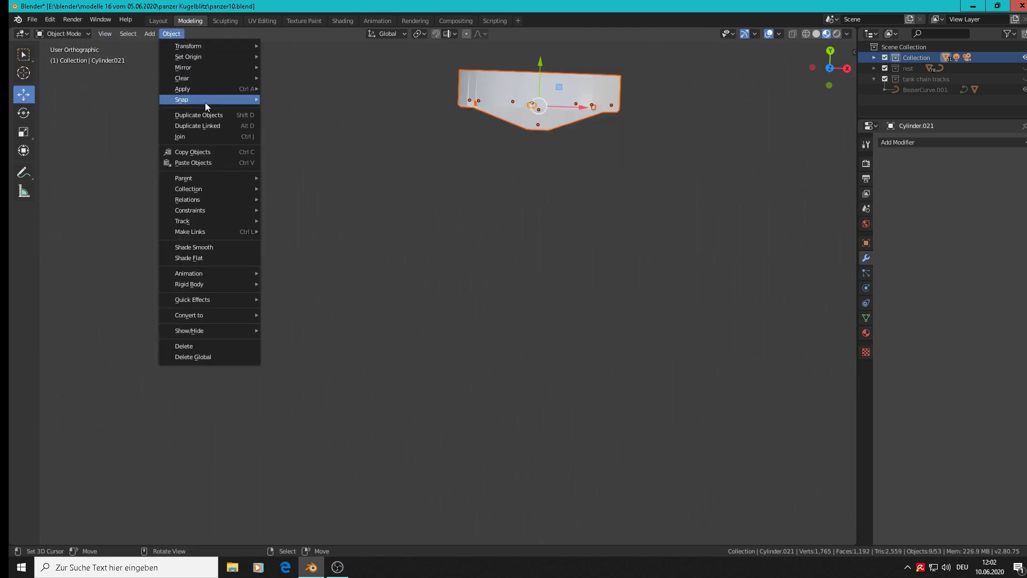
click(195, 135)
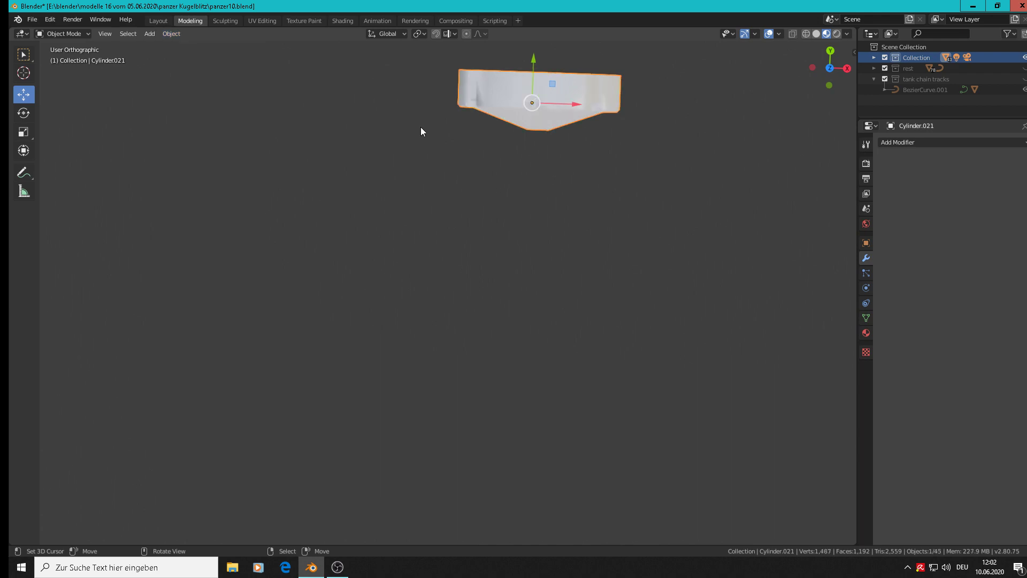
key(KP_1)
scroll(457, 134, down, 4)
shift+middle_drag(480, 168, 435, 240)
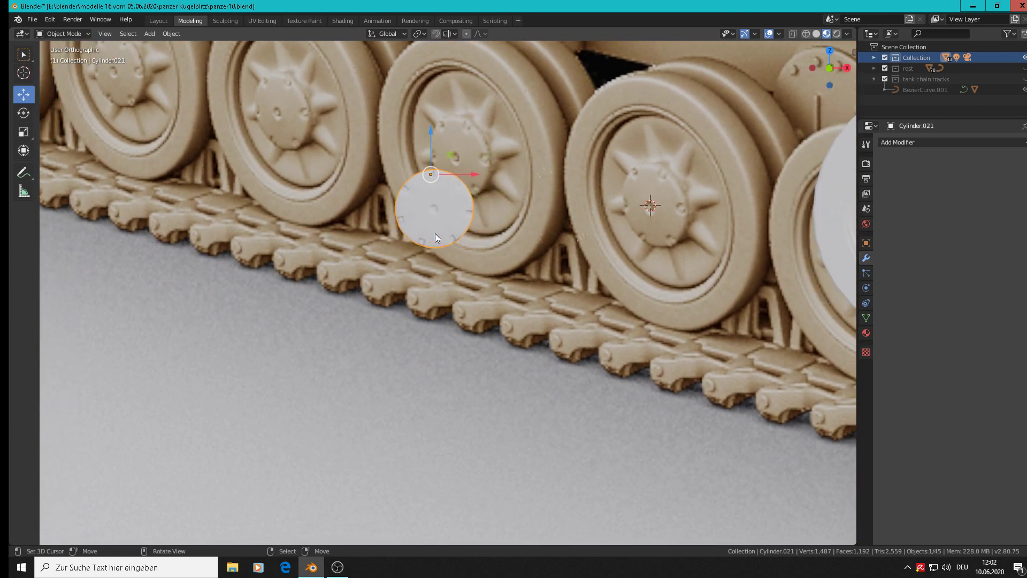
scroll(436, 224, up, 1)
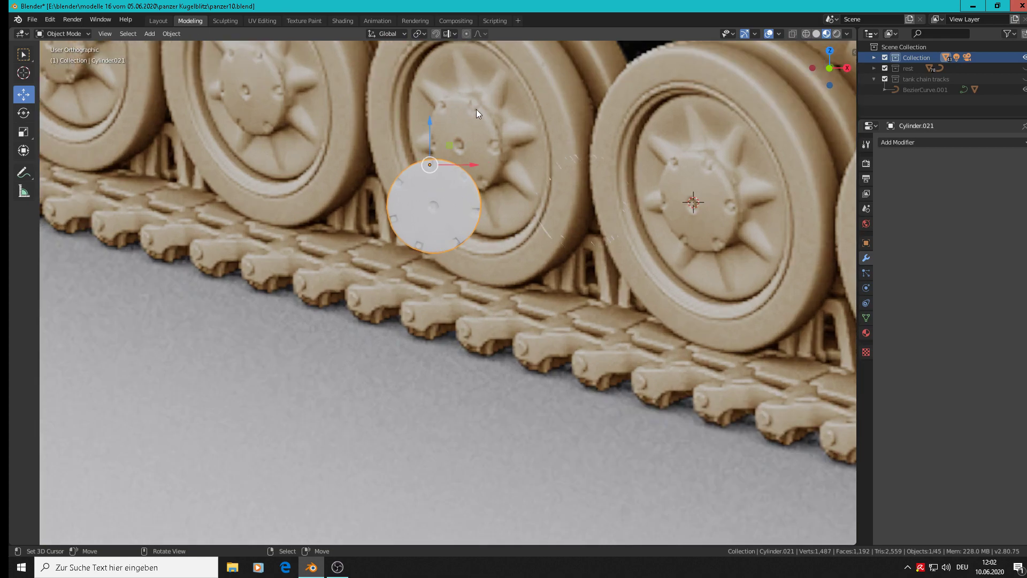
Step: Move the bolted hub disc about 0.211 m along X and -0.159 m along Y onto the red spokes of the wheel
scroll(519, 252, down, 4)
scroll(631, 237, down, 1)
shift+middle_drag(620, 244, 462, 232)
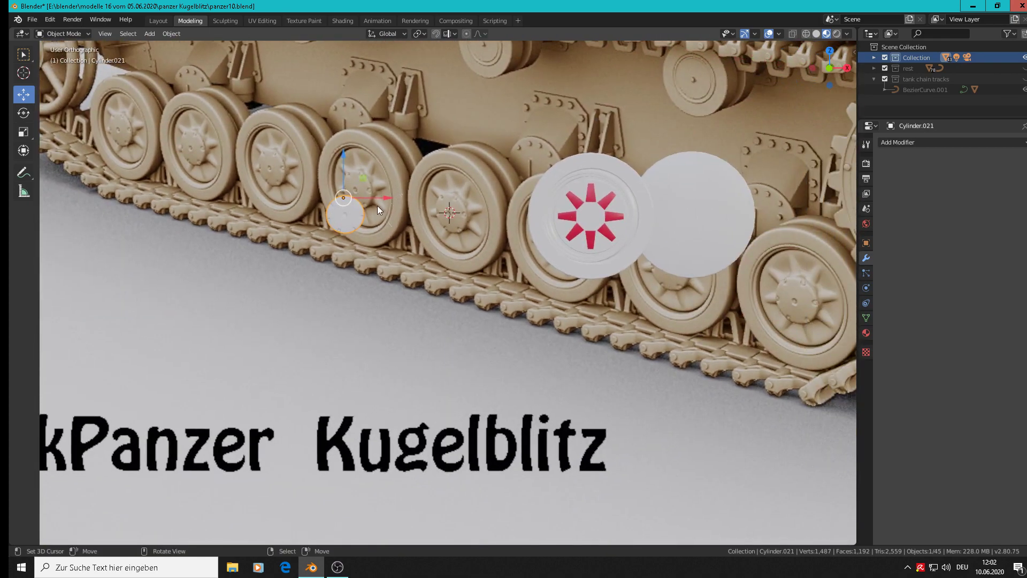
key(g)
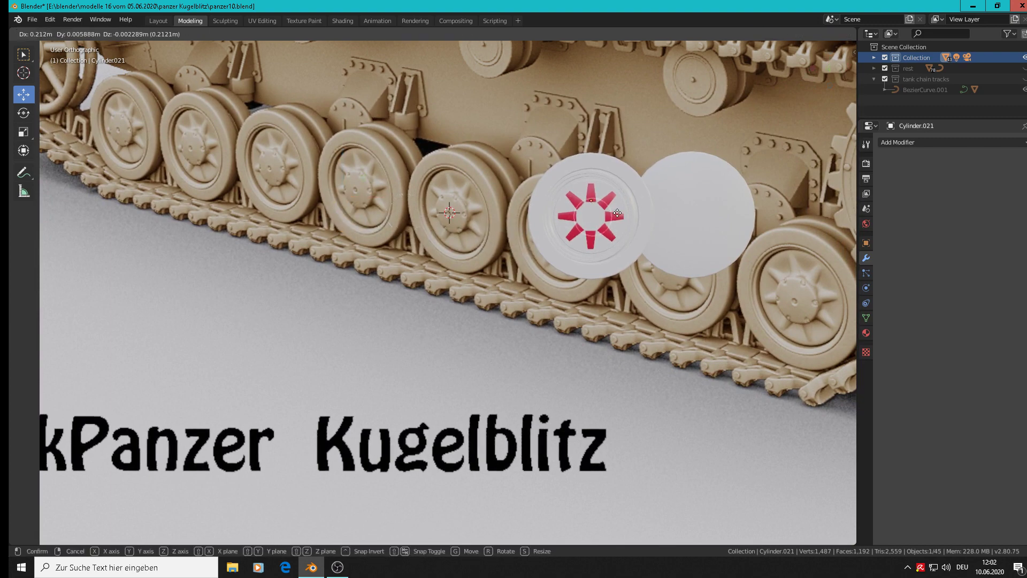
click(618, 218)
middle_drag(617, 218, 672, 148)
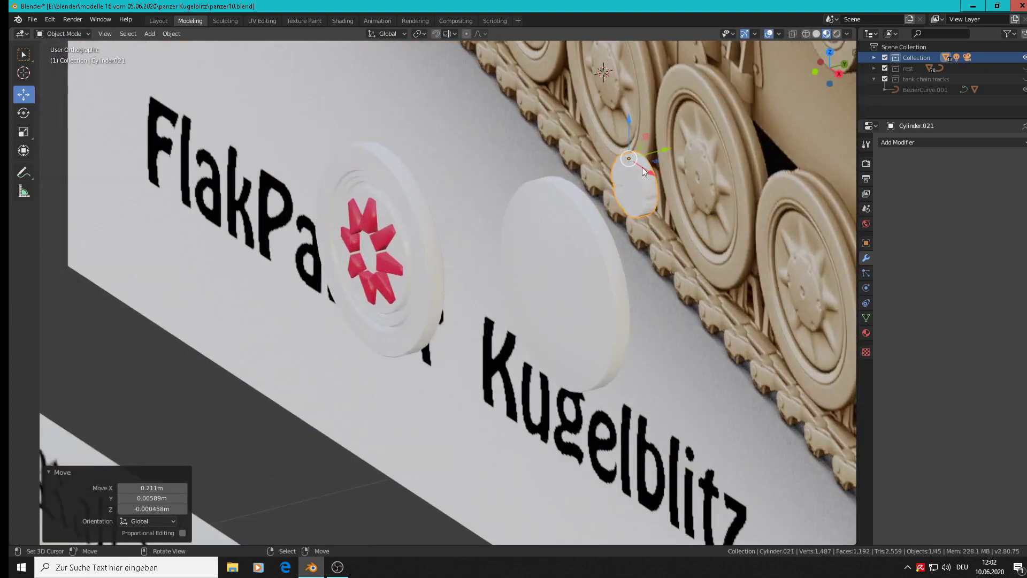
drag(672, 148, 387, 203)
middle_drag(393, 239, 548, 216)
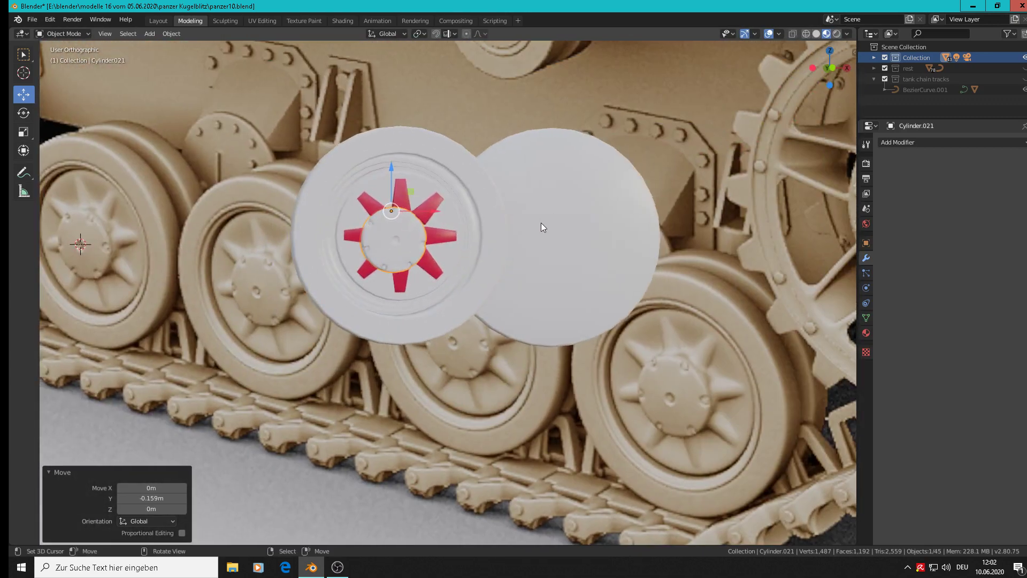
Step: Centre the hub disc on the spokes in front view, shifting it about 0.00383 m in X and 0.00166 m in Z
key(KP_1)
scroll(450, 236, up, 5)
key(g)
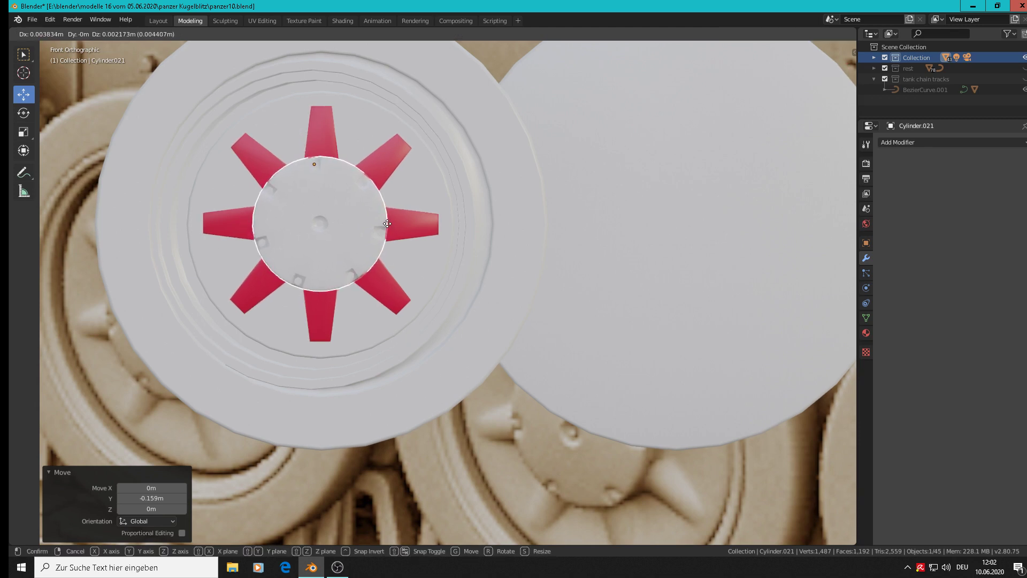
click(387, 224)
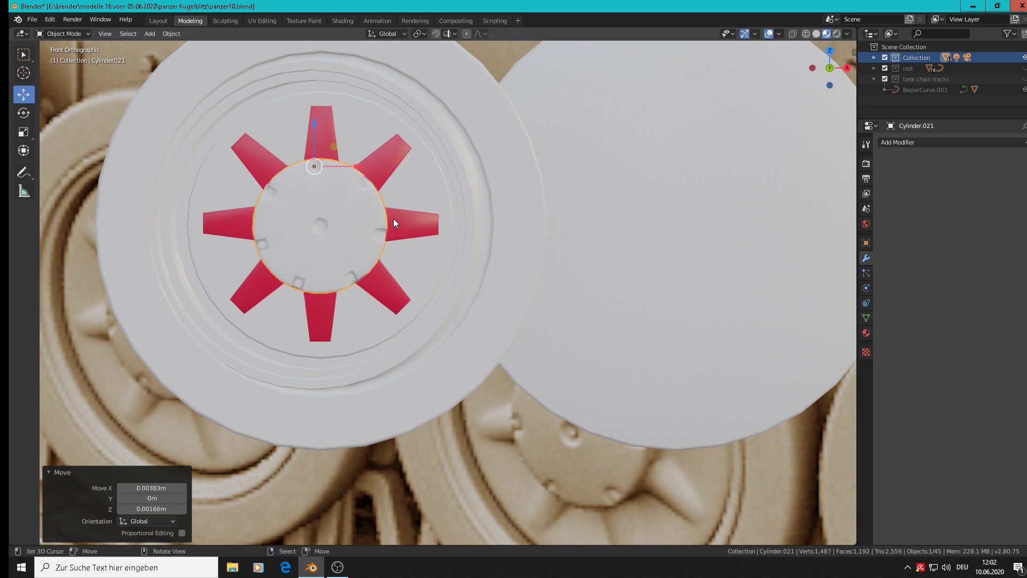
middle_drag(393, 218, 321, 262)
key(Tab)
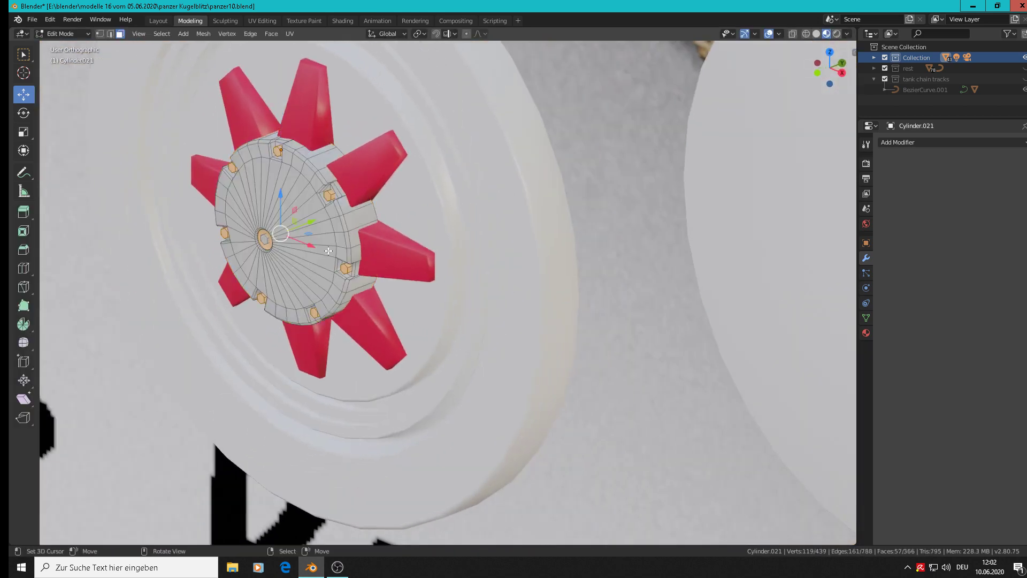
key(Tab)
Step: Remove all the red material slots from the wheel's spokes and deselect them
scroll(365, 203, down, 1)
right_click(384, 166)
scroll(382, 182, down, 4)
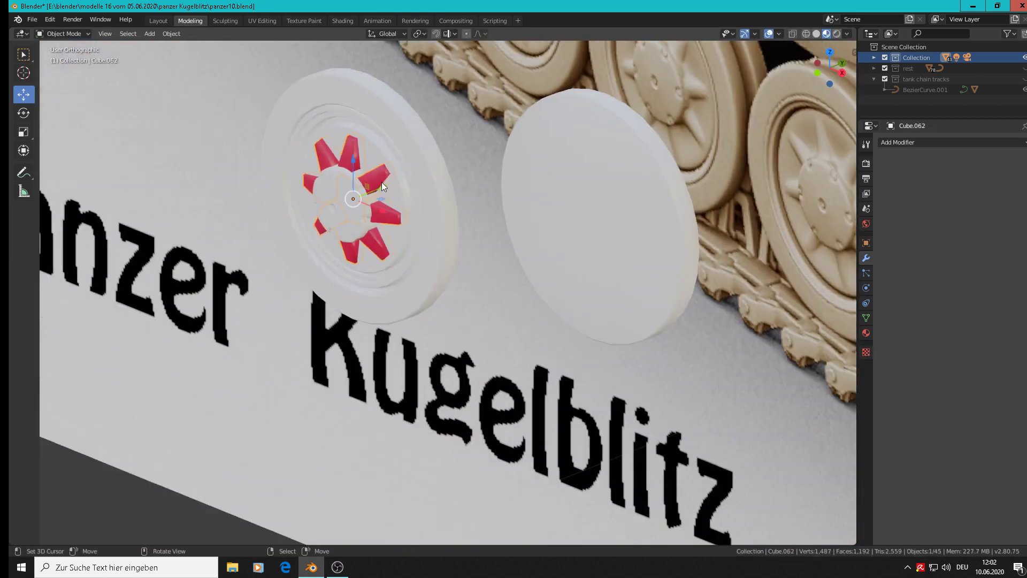
click(865, 333)
click(1024, 154)
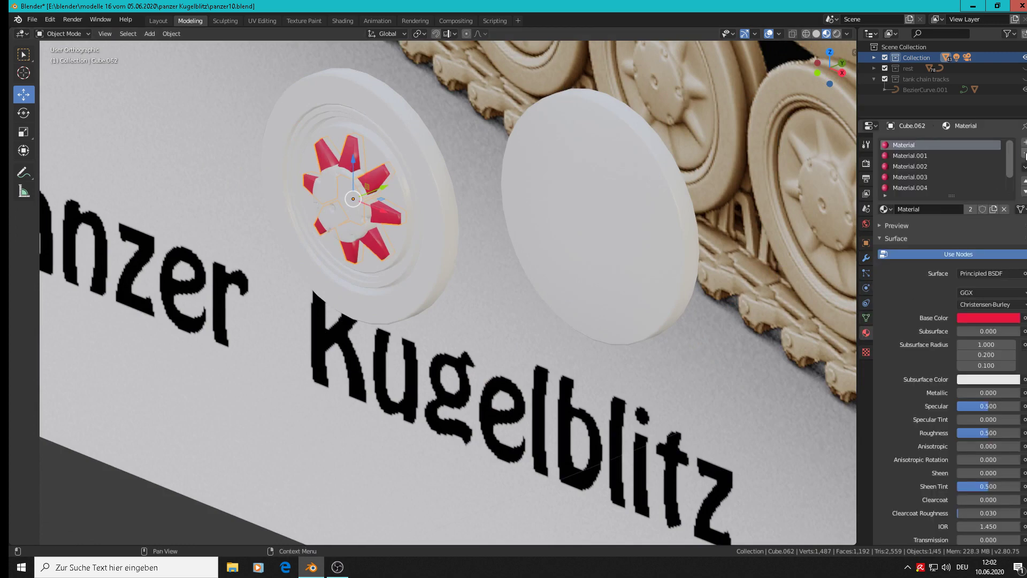
click(1024, 154)
click(1024, 154)
click(1024, 154)
click(1024, 154)
click(1024, 154)
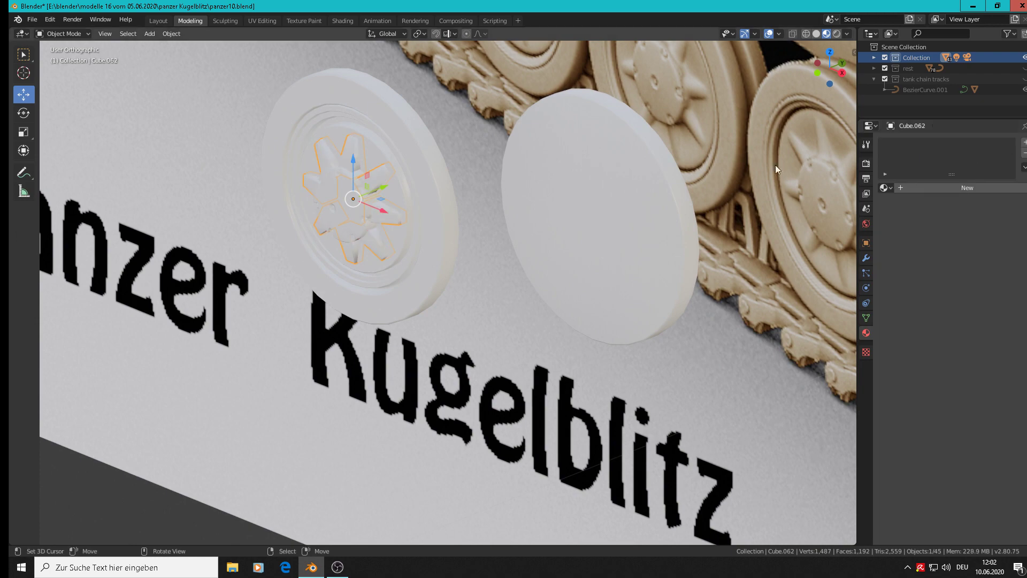
key(alt+a)
Step: Select the linked mesh of the plain second disc in Edit Mode and move it about -0.0847 m along X behind the detailed wheel
middle_drag(410, 218, 484, 174)
scroll(451, 194, down, 3)
click(523, 181)
key(Tab)
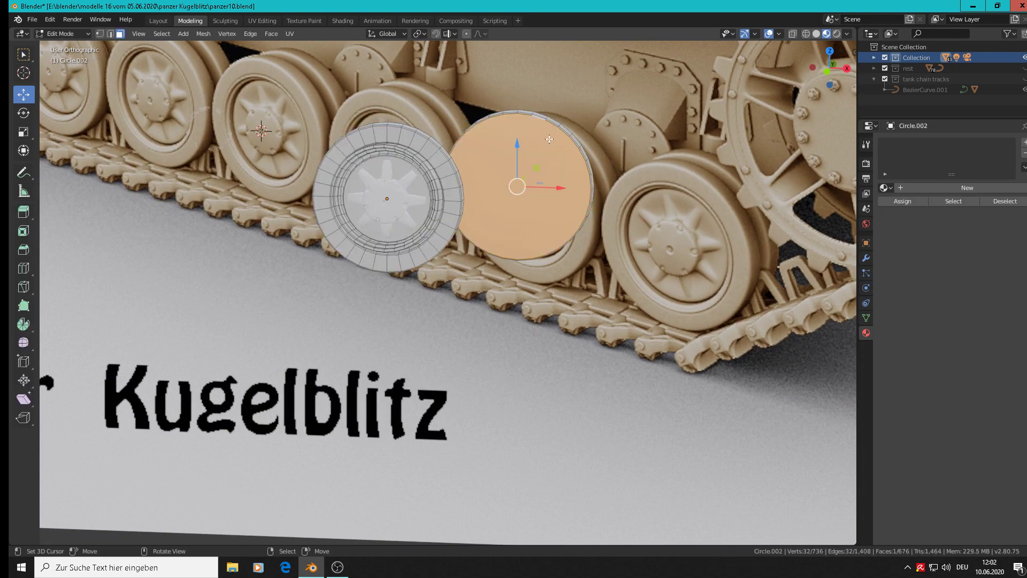
key(l)
key(KP_1)
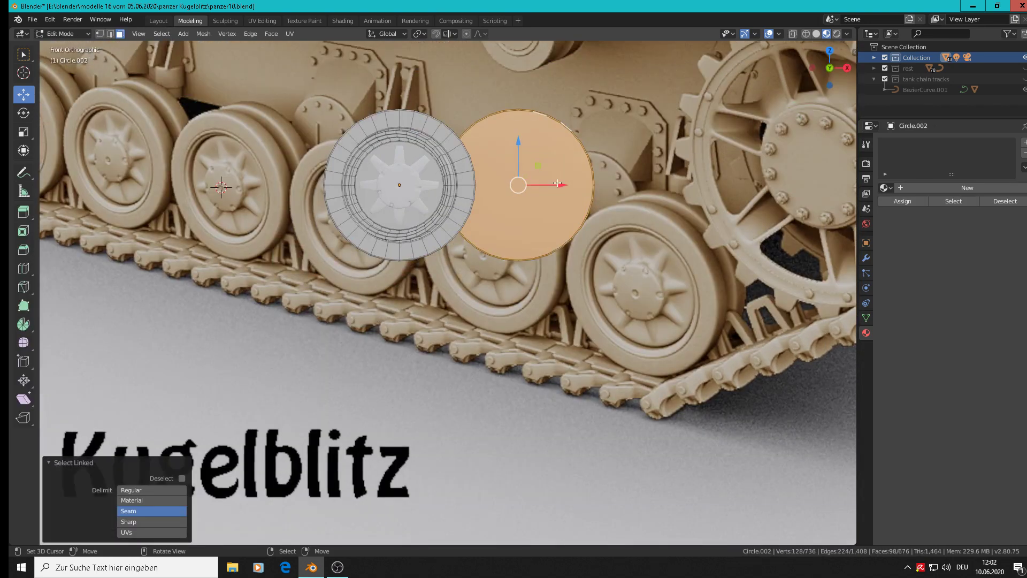
drag(556, 185, 432, 186)
Step: Move the plain disc about -0.0294 m along Y towards the front wheel, and nudge it slightly closer
middle_drag(421, 214, 334, 262)
scroll(334, 261, up, 2)
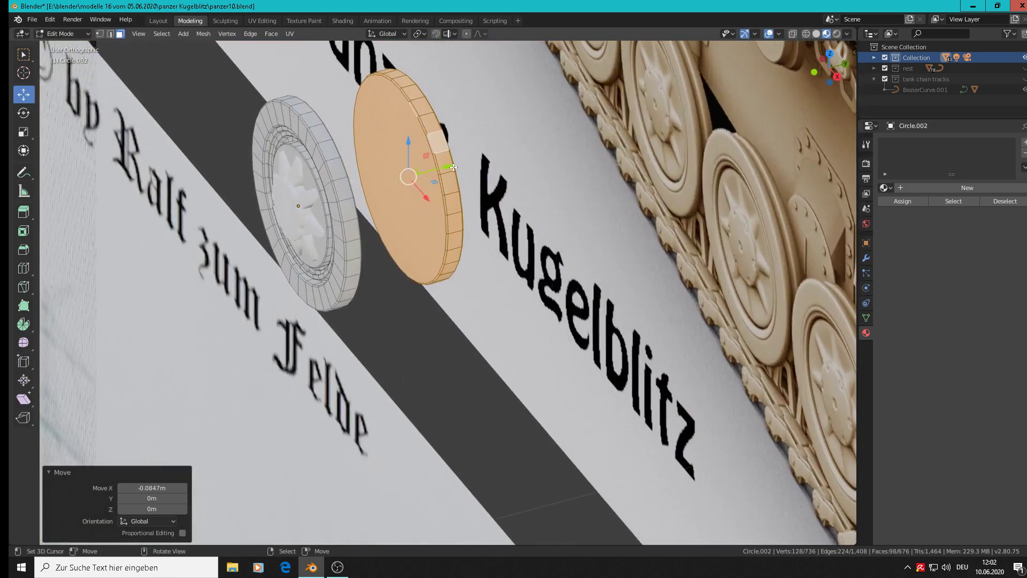
key(g)
key(y)
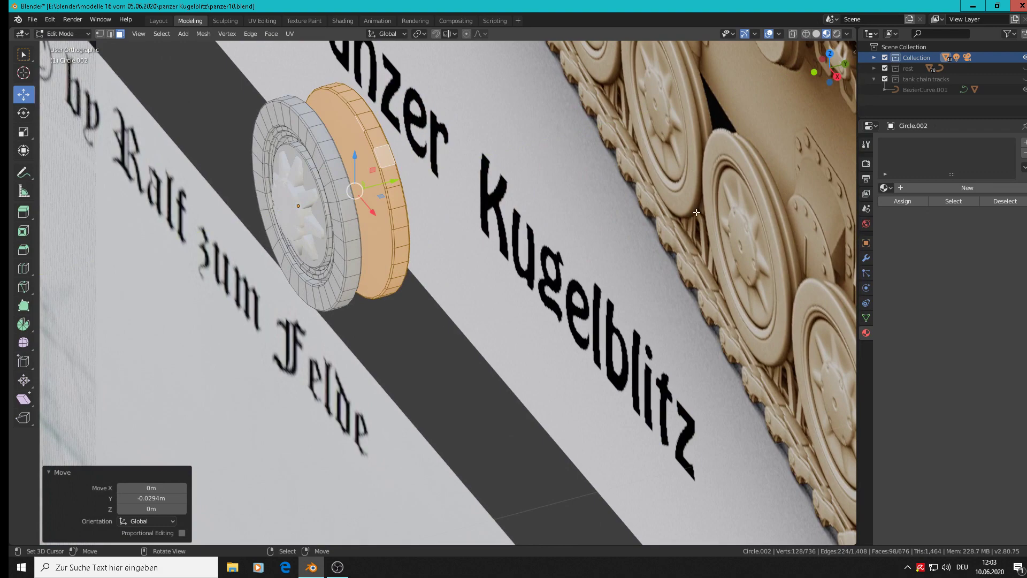
middle_drag(475, 196, 405, 216)
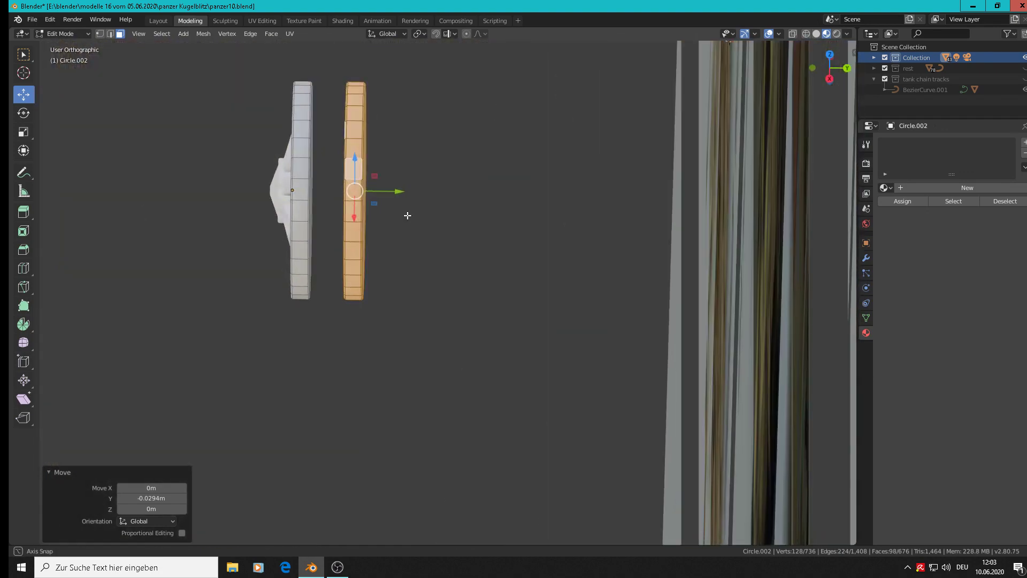
drag(394, 192, 388, 190)
middle_drag(388, 190, 493, 188)
scroll(493, 188, down, 10)
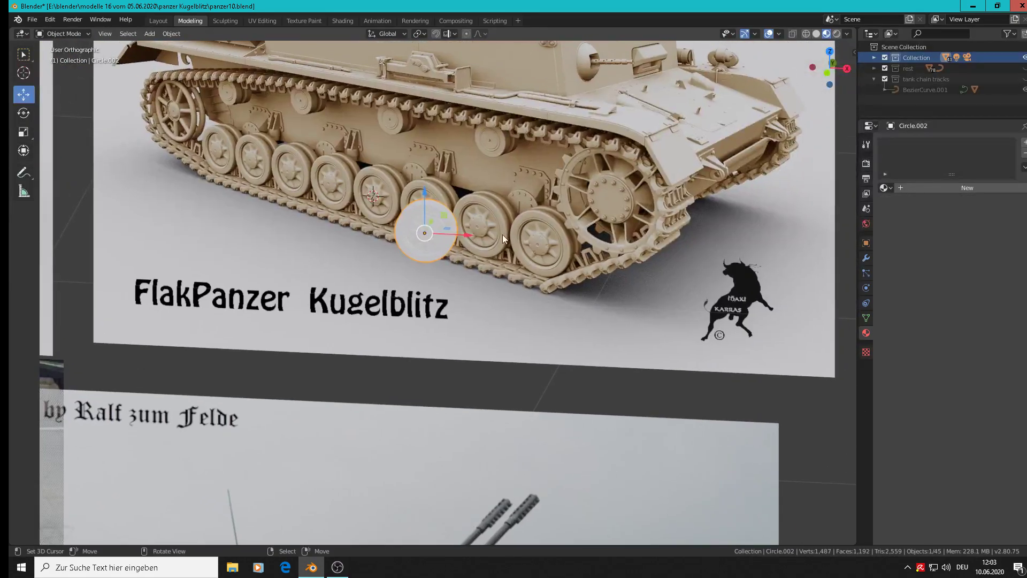
Step: Try to move the pair of wheel discs about 2.67 m in X and -1.66 m in Z and scale them by 2.473
key(KP_1)
scroll(513, 230, up, 1)
scroll(512, 232, down, 7)
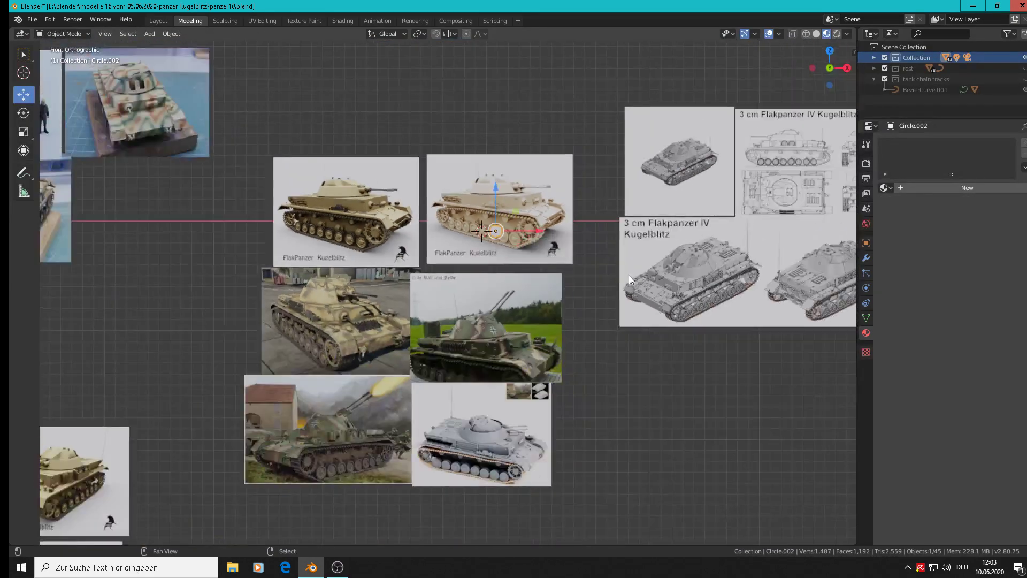
shift+middle_drag(628, 275, 433, 245)
key(g)
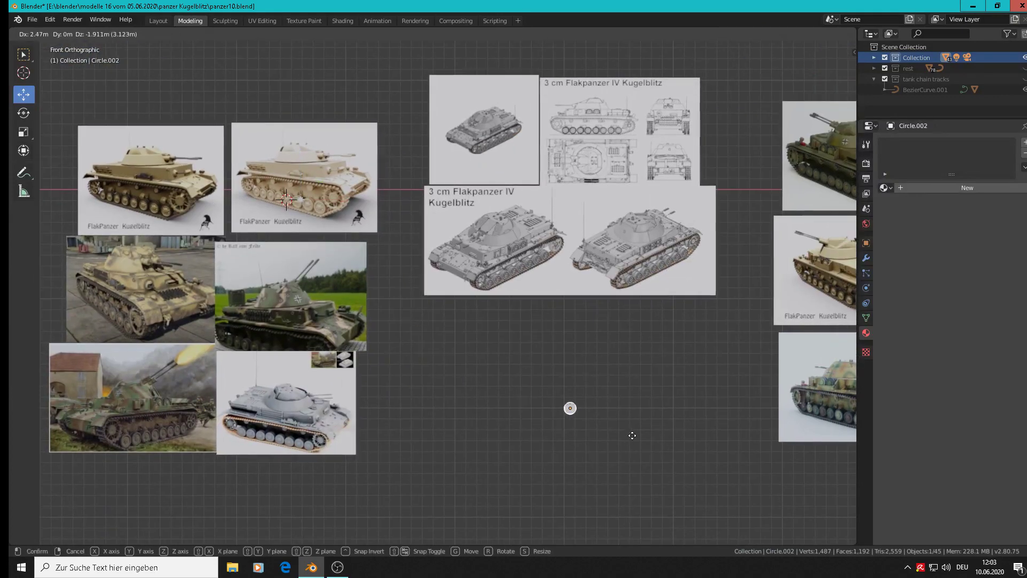
click(653, 410)
key(KP_Decimal)
key(s)
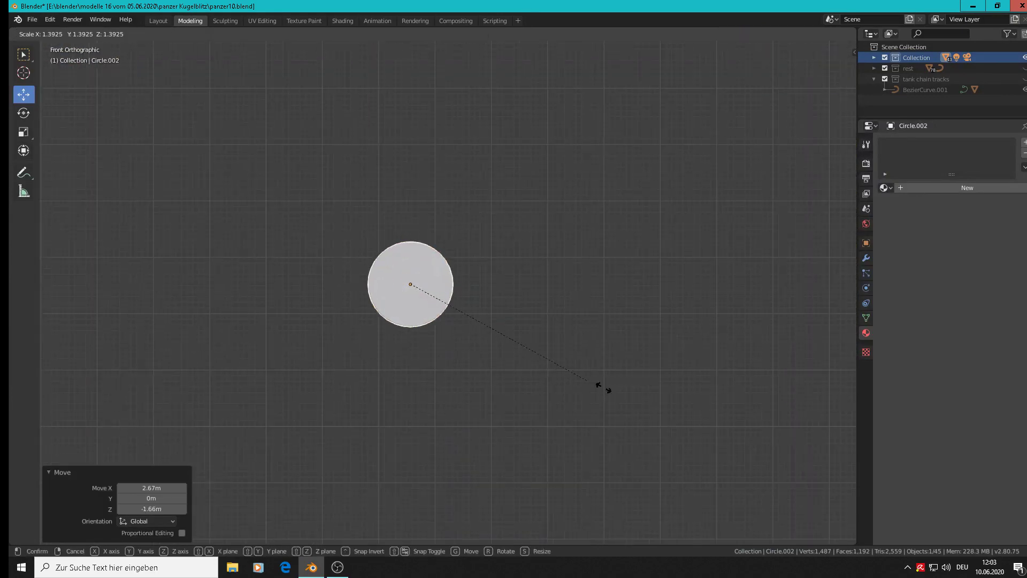
click(739, 433)
middle_drag(582, 372, 412, 349)
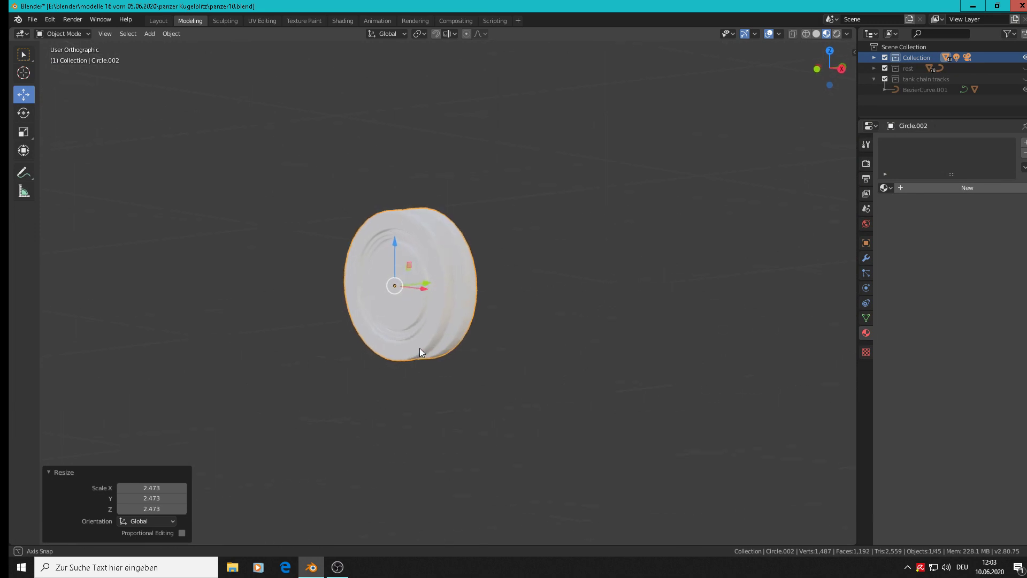
Step: Inspect the enlarged wheel discs and undo their scaling and move
scroll(463, 319, up, 6)
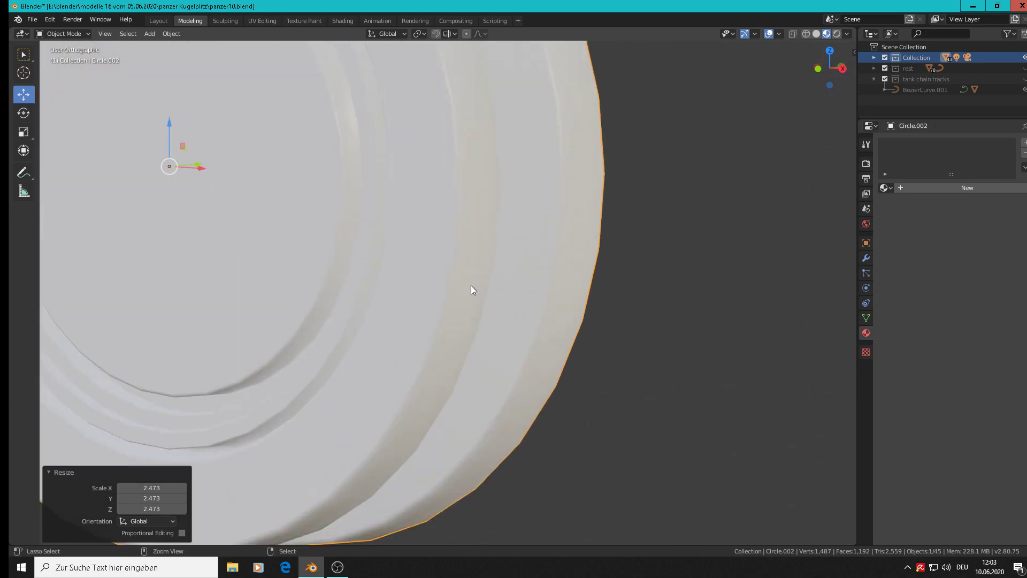
scroll(471, 285, down, 5)
scroll(428, 291, up, 8)
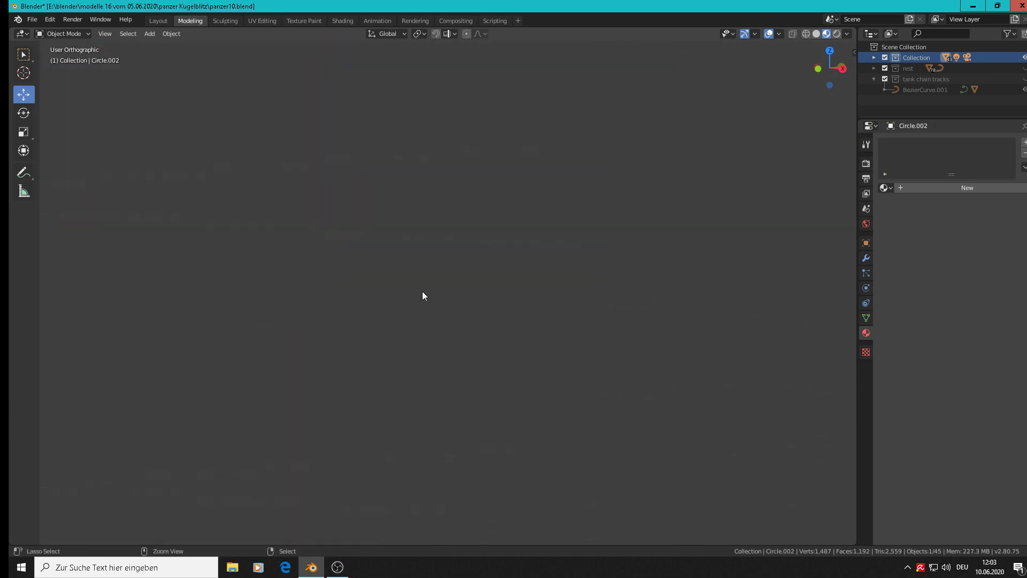
scroll(281, 242, down, 7)
shift+middle_drag(271, 224, 712, 545)
scroll(653, 480, down, 1)
scroll(493, 322, up, 15)
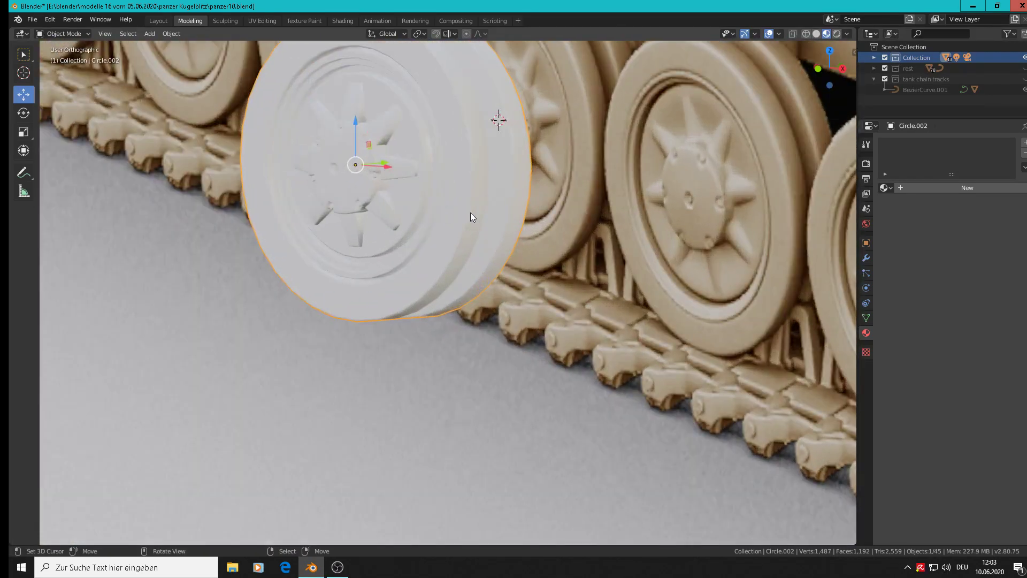
Step: Select both wheel discs with the spokes and the hub and join them into one object
middle_drag(470, 213, 541, 332)
key(alt+a)
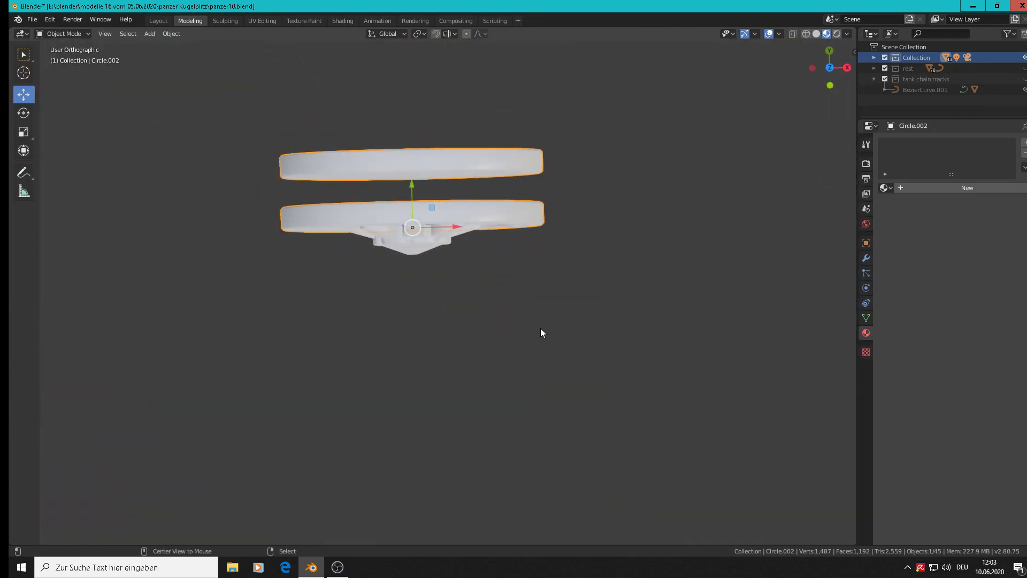
drag(592, 292, 198, 136)
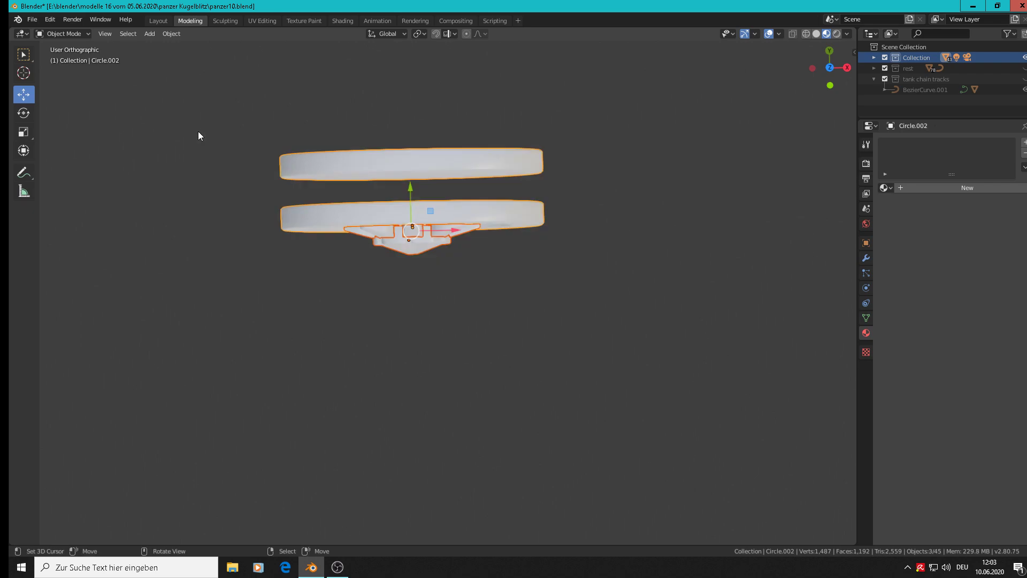
click(176, 34)
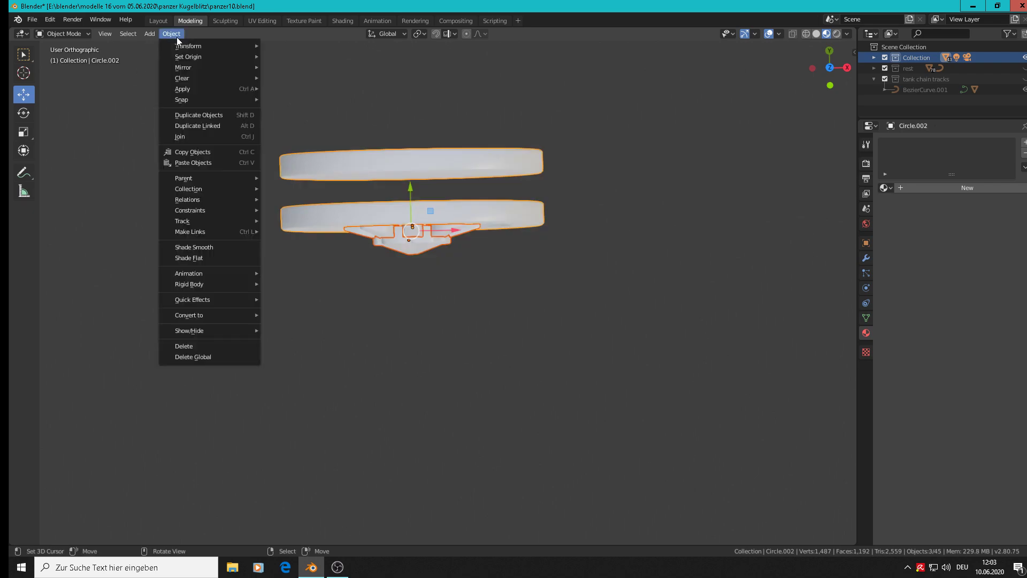
click(179, 141)
Step: Examine the joined wheel's hub, bolts and spokes from an angle and from the front
middle_drag(464, 259, 523, 253)
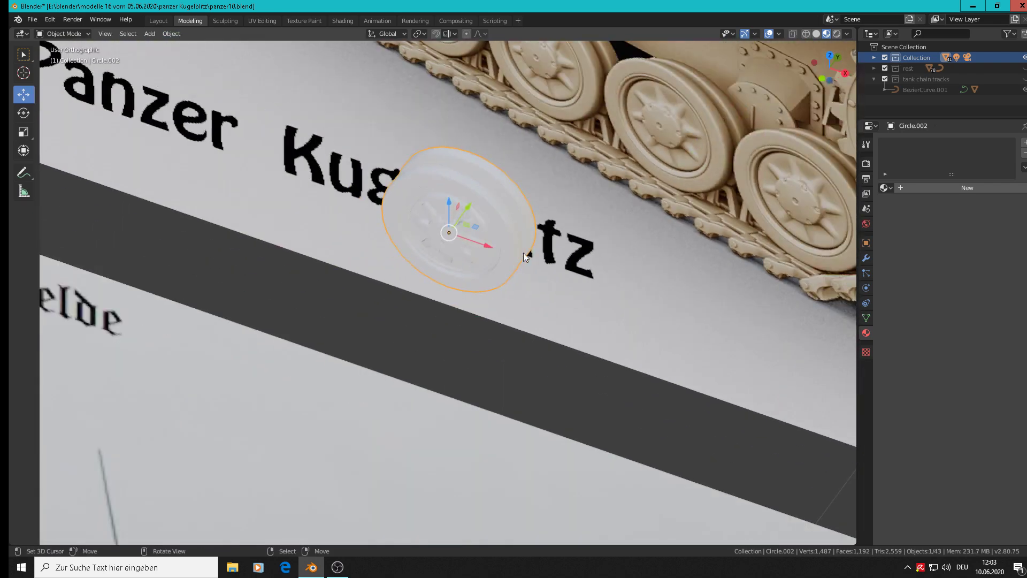
scroll(469, 216, up, 4)
middle_drag(448, 197, 425, 250)
scroll(455, 216, up, 4)
key(KP_1)
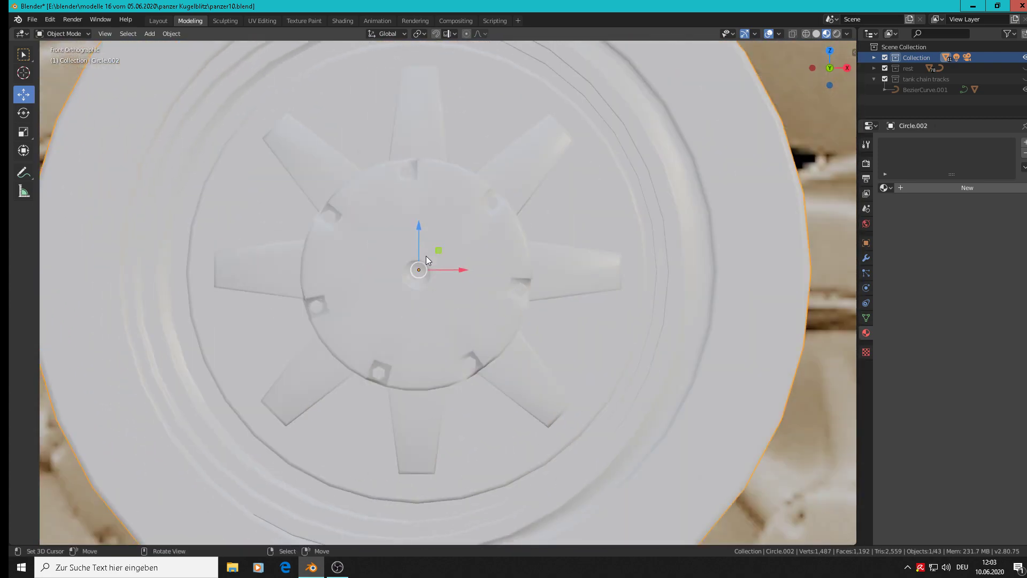
scroll(426, 256, down, 4)
scroll(460, 294, down, 3)
scroll(477, 260, up, 4)
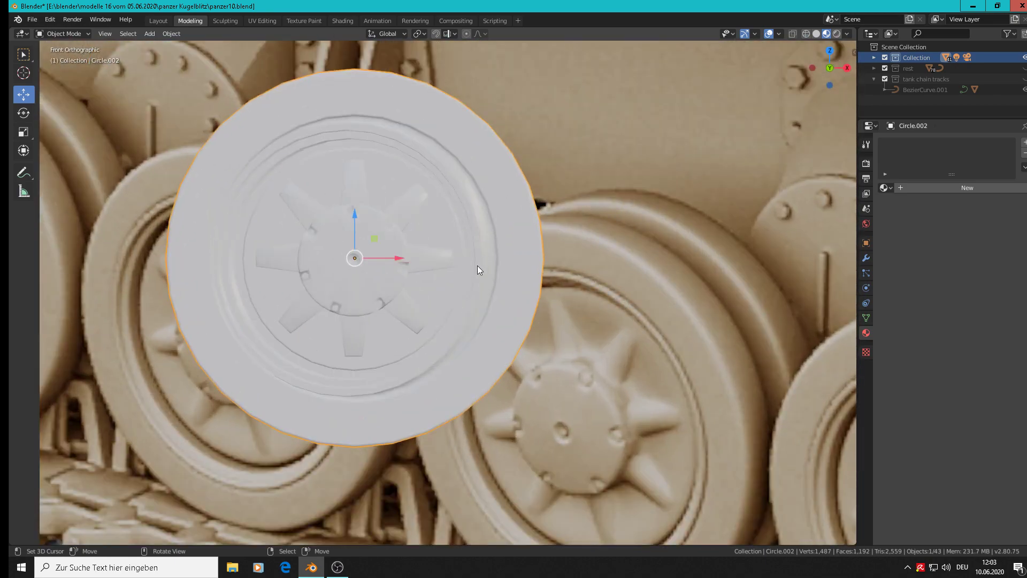
Step: Move the joined wheel about 2.57 m in X and -1.76 m in Z below the reference drawings, and scale it by 2.748
scroll(477, 273, down, 10)
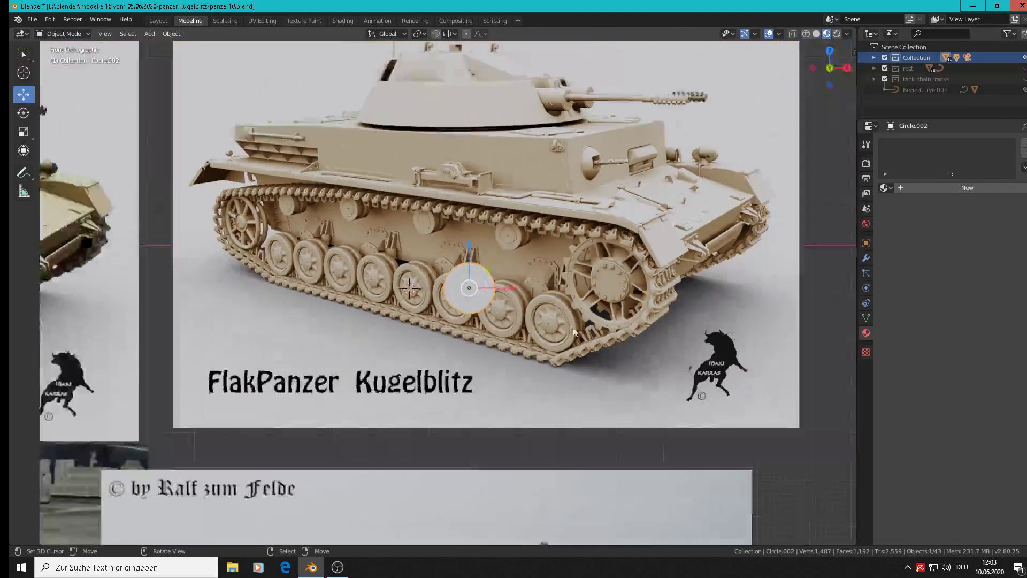
shift+middle_drag(573, 327, 323, 191)
scroll(325, 201, down, 6)
key(g)
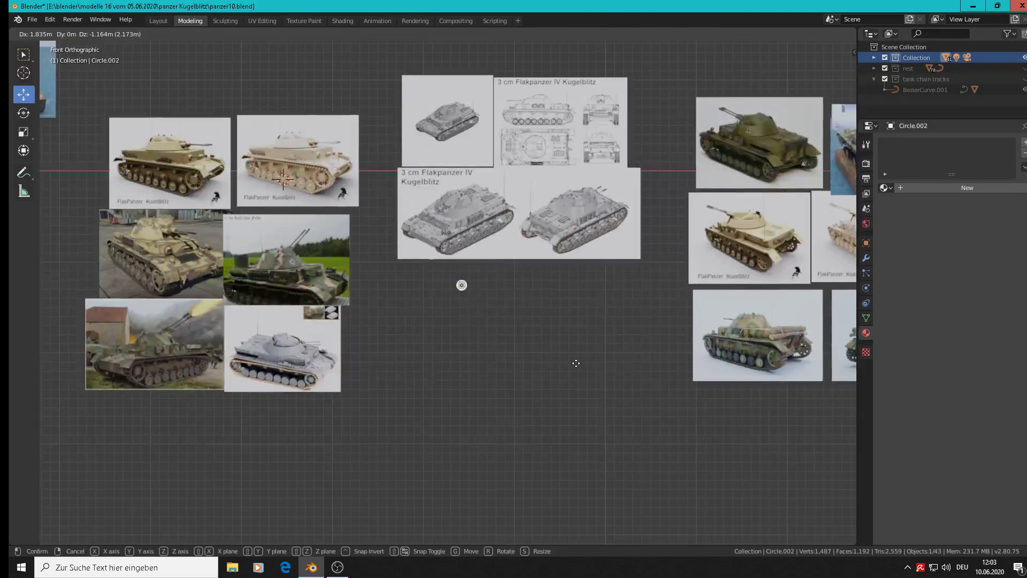
click(559, 363)
key(s)
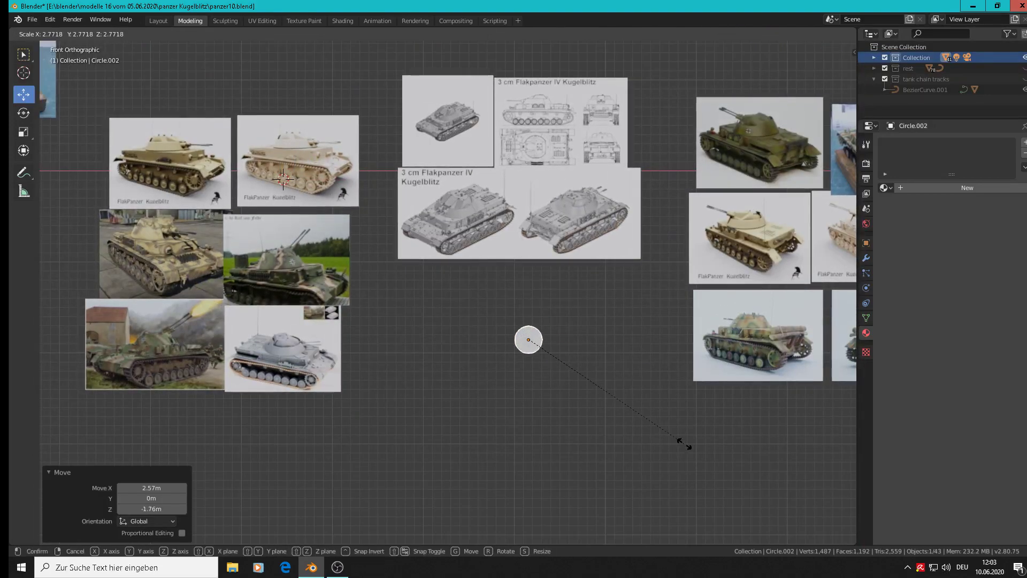
click(683, 440)
scroll(544, 322, up, 7)
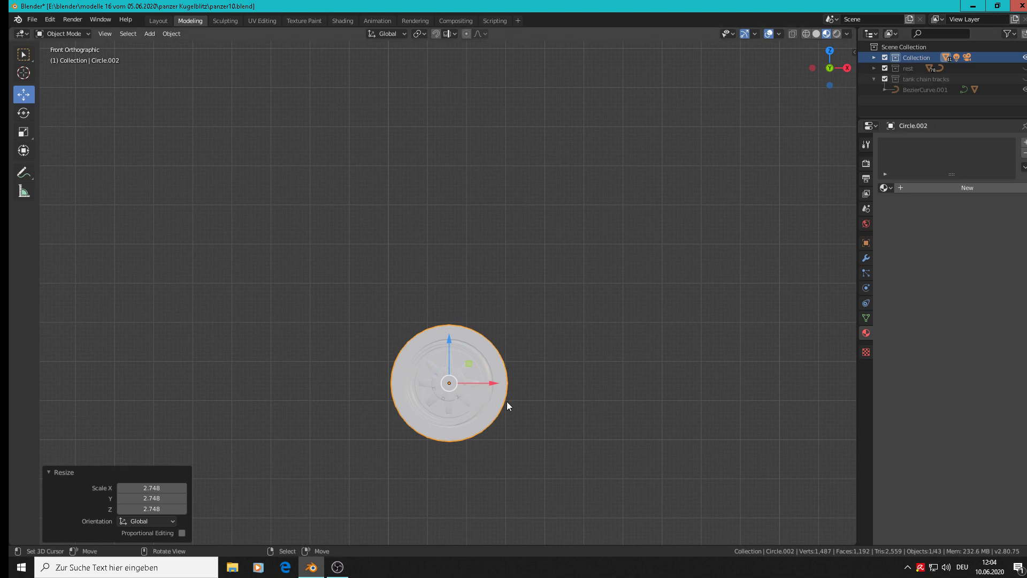
Step: Inspect the joined wheel's whole mesh in Edit Mode and its shaded surface in Object Mode
key(Tab)
key(a)
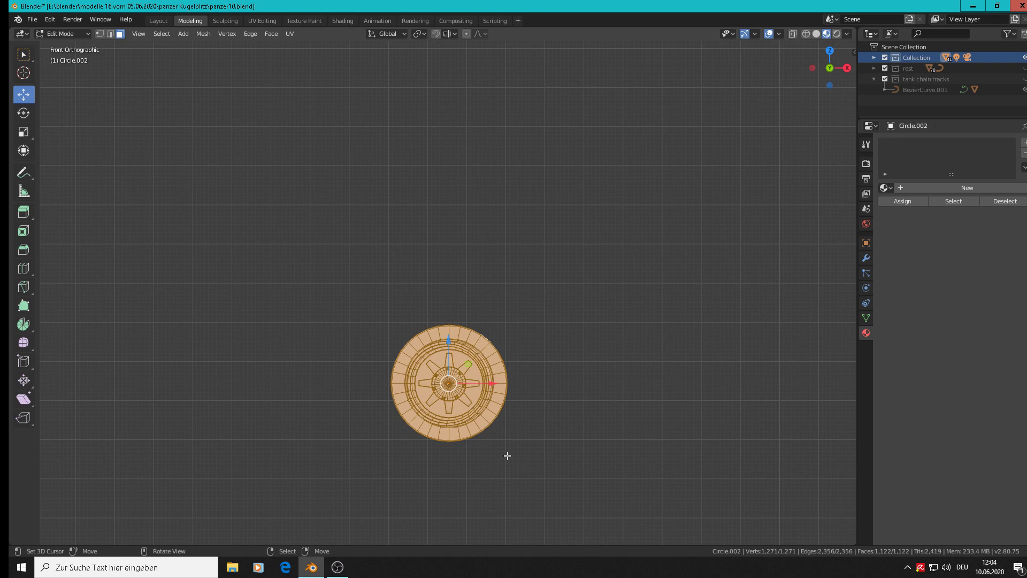
scroll(505, 452, up, 3)
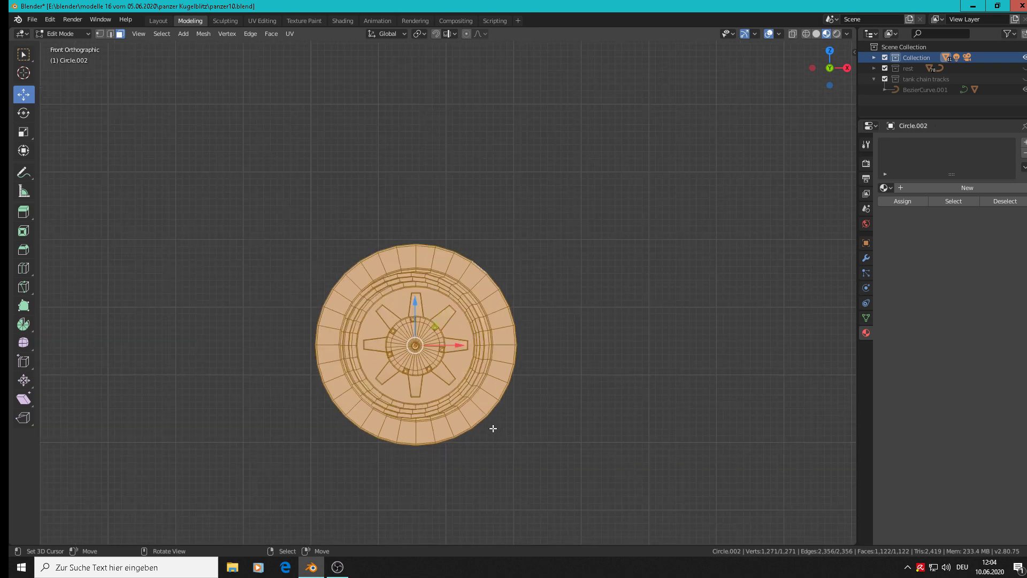
scroll(493, 428, up, 1)
key(Tab)
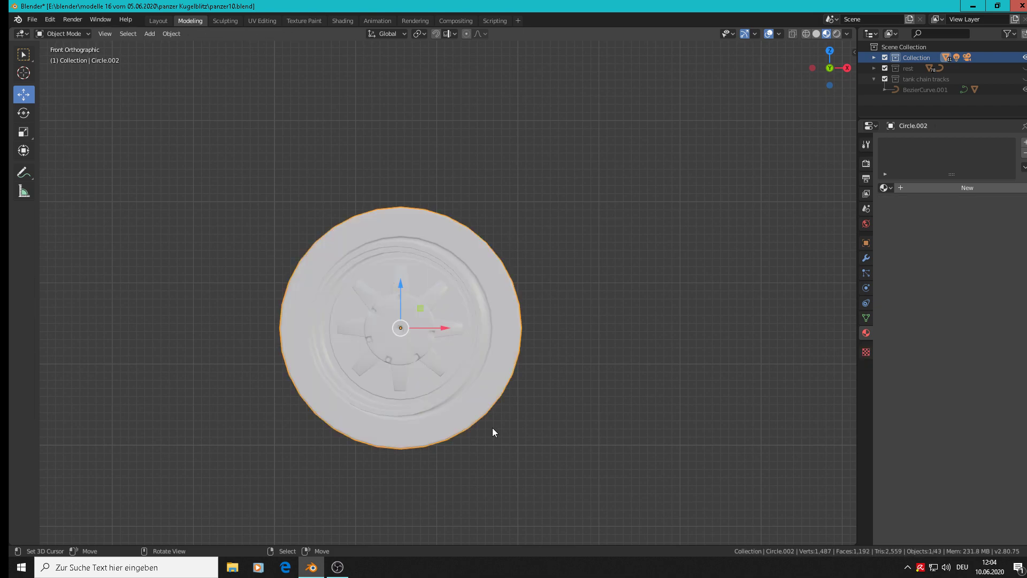
mouse_move(493, 429)
middle_down()
mouse_move(376, 468)
mouse_move(502, 436)
middle_up()
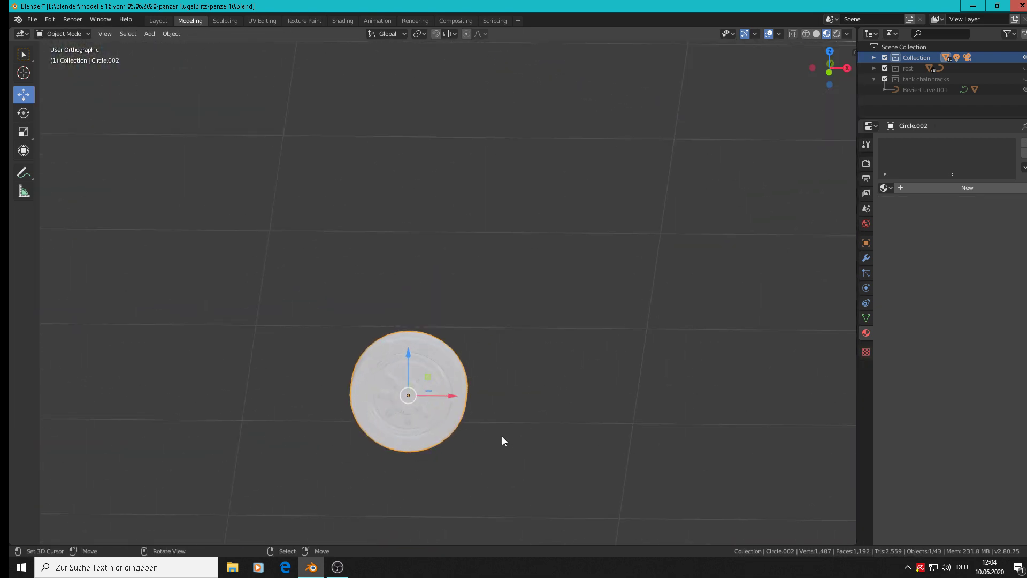
Step: Save the current file with the wheel placed below the reference drawings
scroll(506, 424, down, 10)
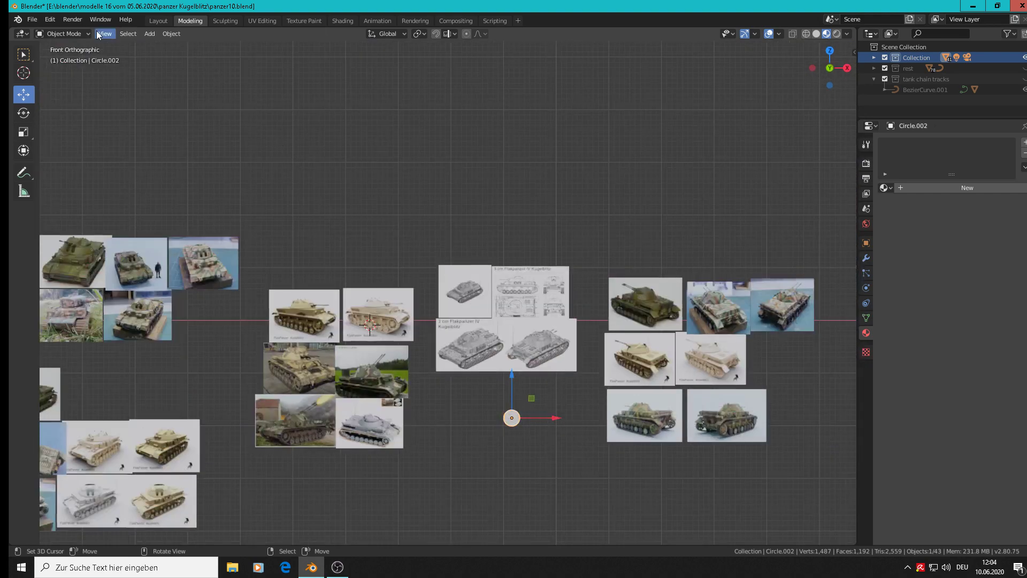
click(31, 20)
click(46, 90)
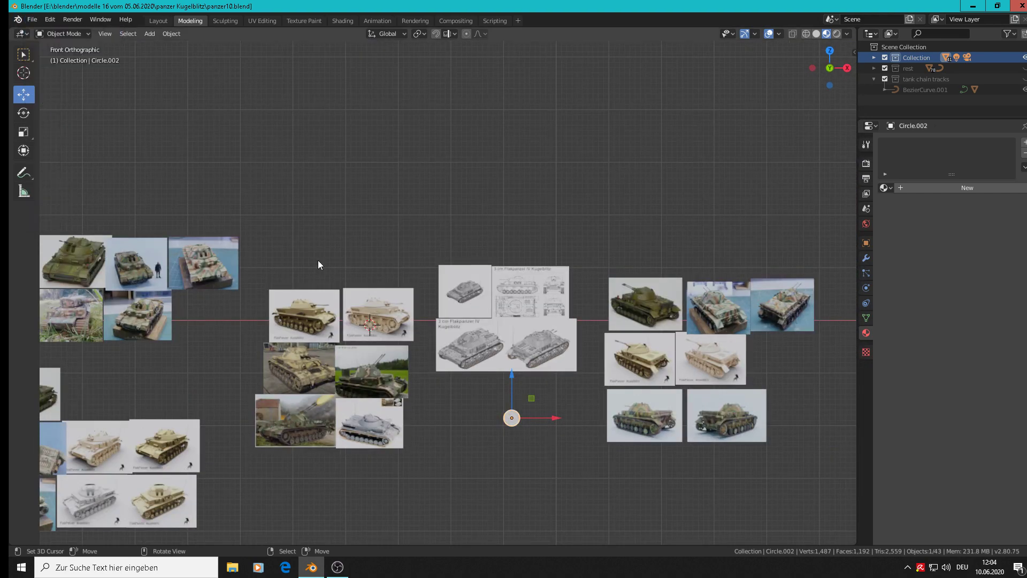
Step: Examine the road wheels and drive sprocket in the FlakPanzer Kugelblitz reference image, and look over the neighbouring references
scroll(371, 318, up, 8)
scroll(447, 325, up, 6)
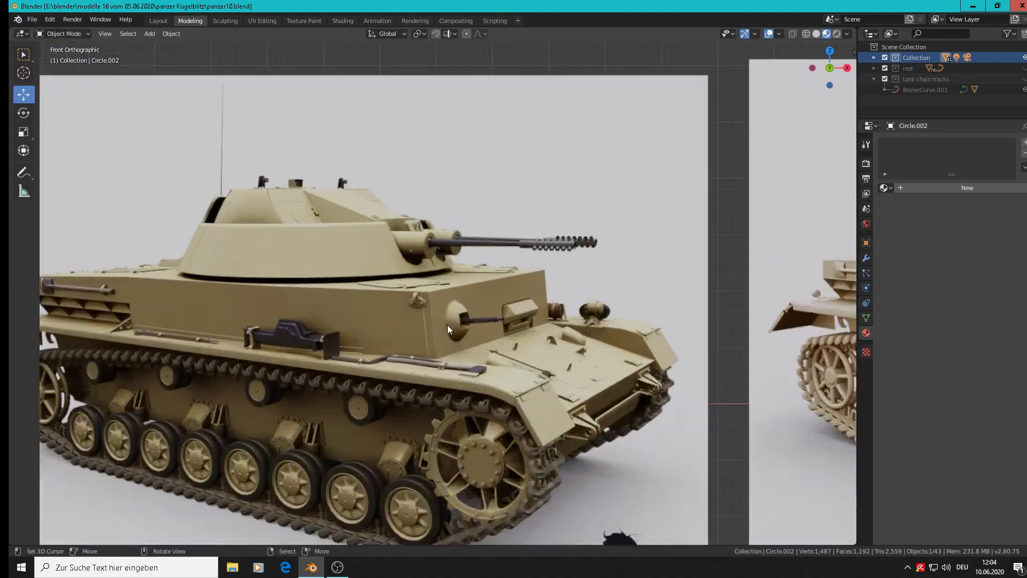
scroll(447, 325, down, 8)
scroll(423, 367, up, 2)
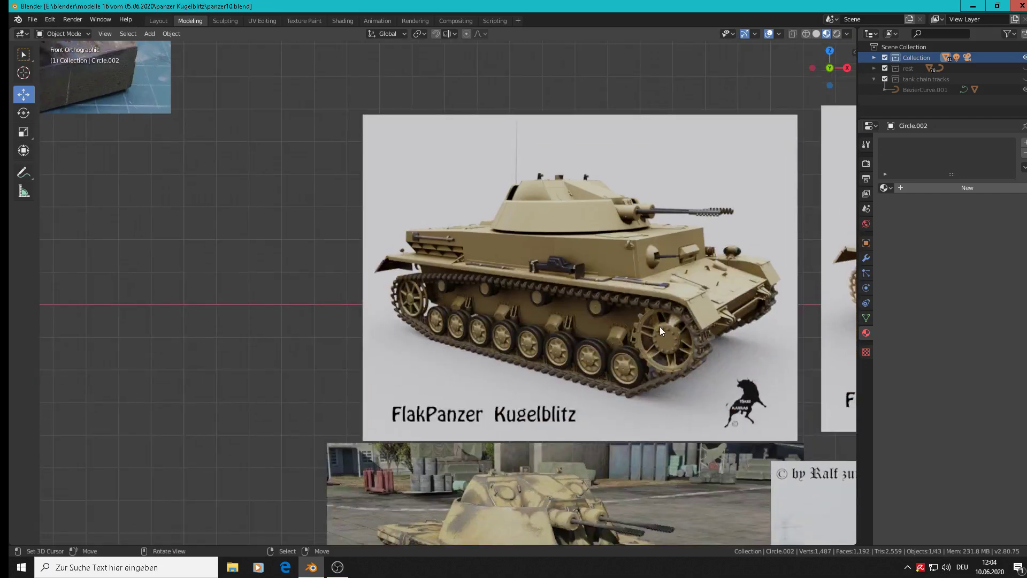
scroll(681, 339, up, 4)
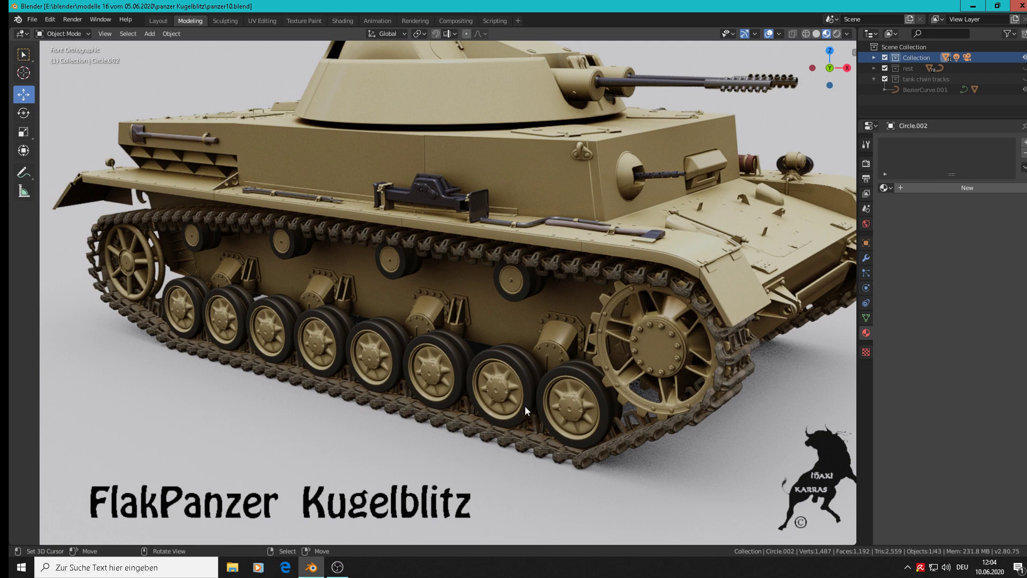
scroll(525, 405, down, 8)
shift+middle_drag(433, 409, 551, 290)
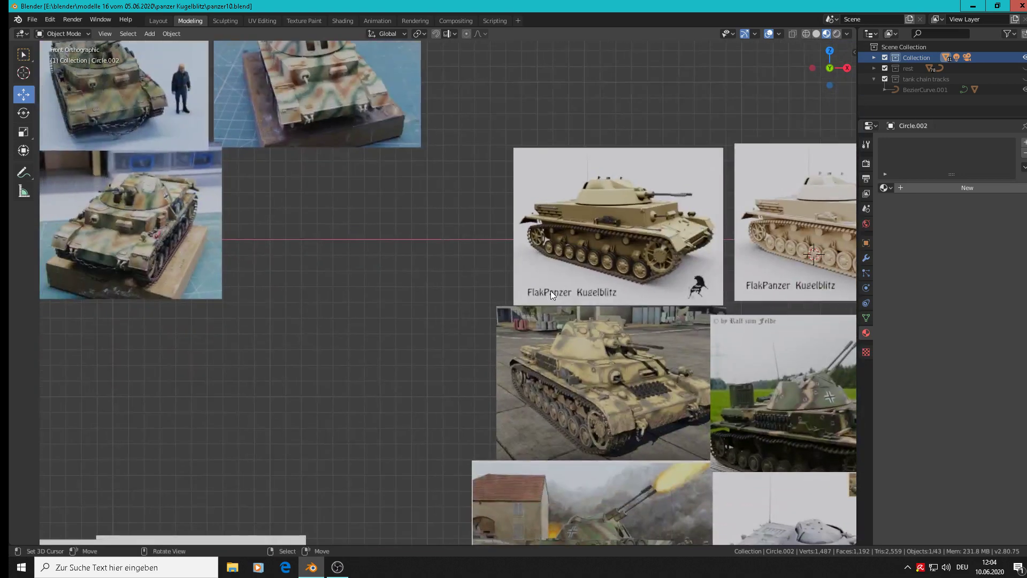
scroll(551, 290, down, 5)
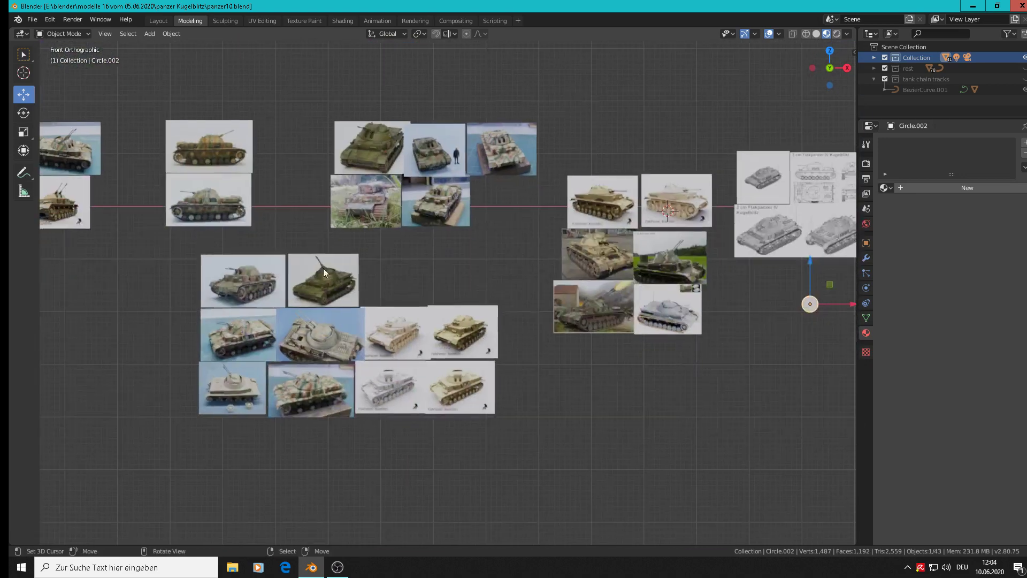
Step: Save the project as a new version named panzer11.blend in the same folder
click(40, 20)
click(47, 102)
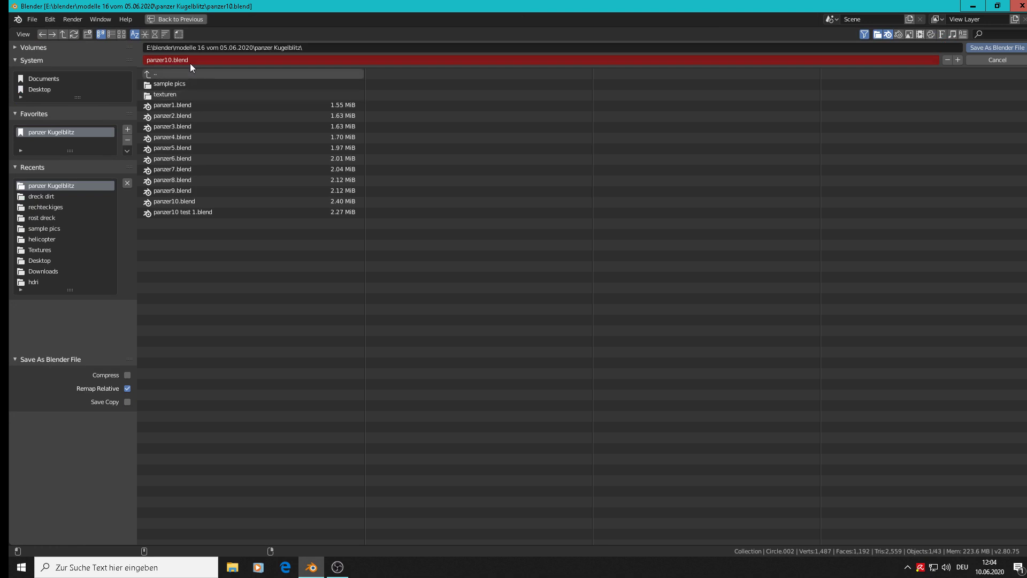
click(173, 60)
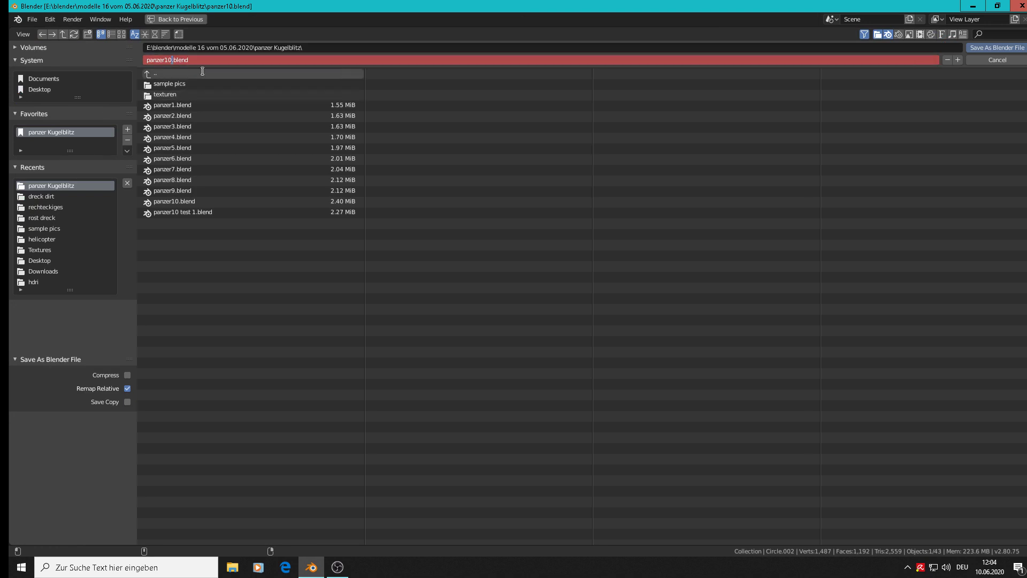
key(BackSpace)
text(1)
click(995, 47)
Step: Check the toothed sprockets in the unpainted model photo and enable the Add Mesh: Extra Objects add-on in the preferences
scroll(236, 220, down, 3)
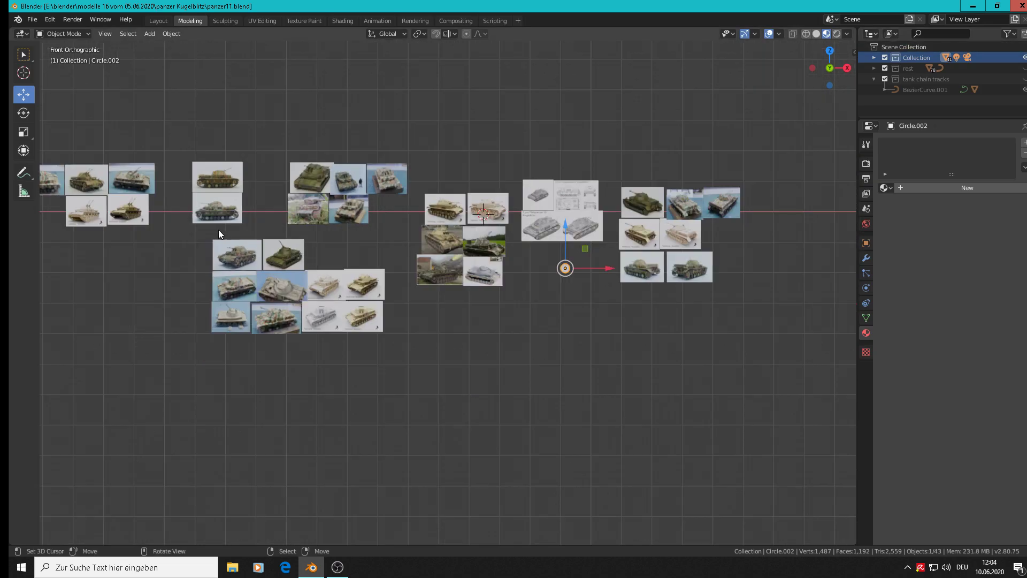
scroll(219, 230, up, 1)
scroll(458, 330, up, 10)
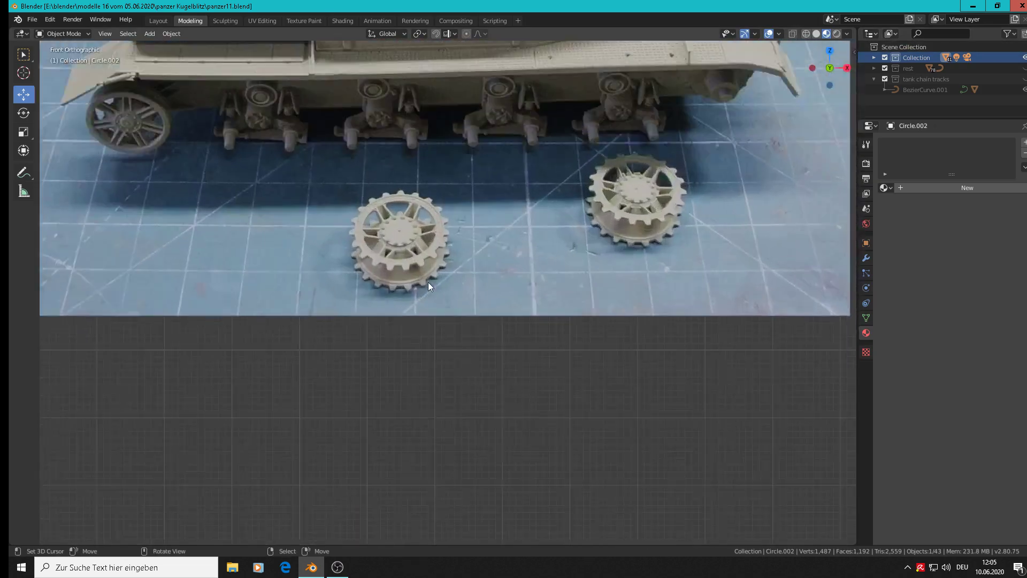
shift+scroll(461, 325, up, 4)
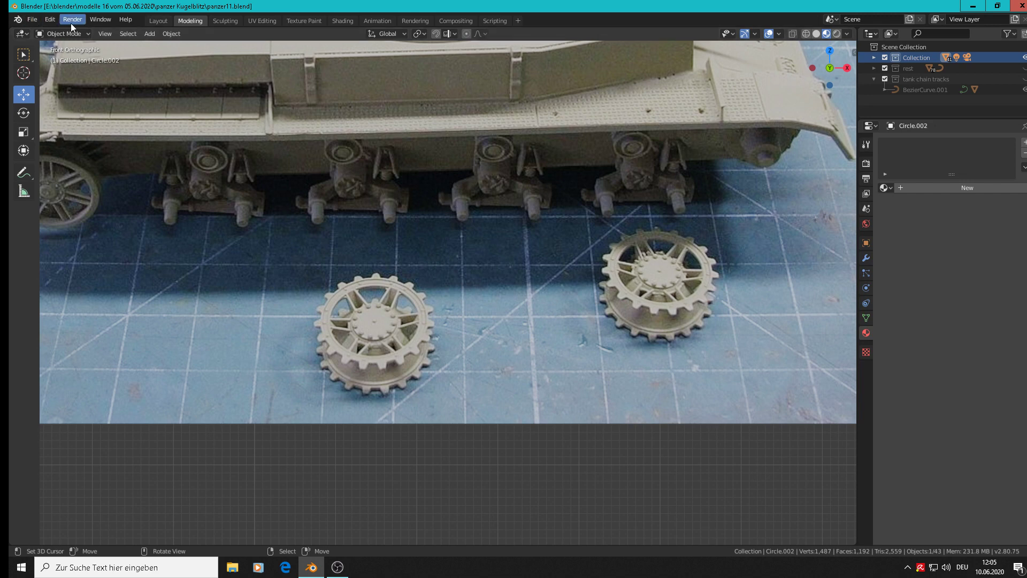
click(50, 19)
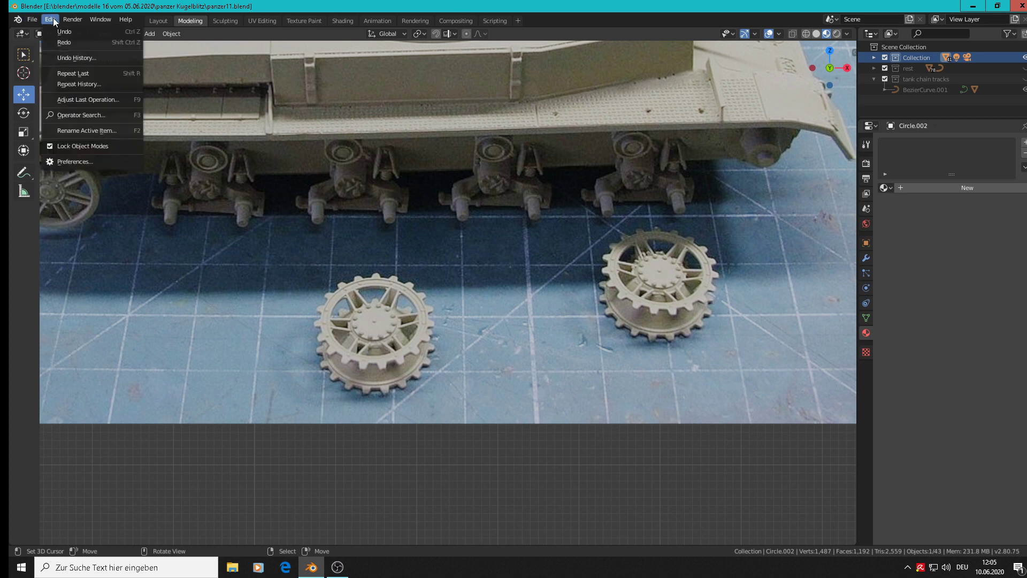
click(95, 161)
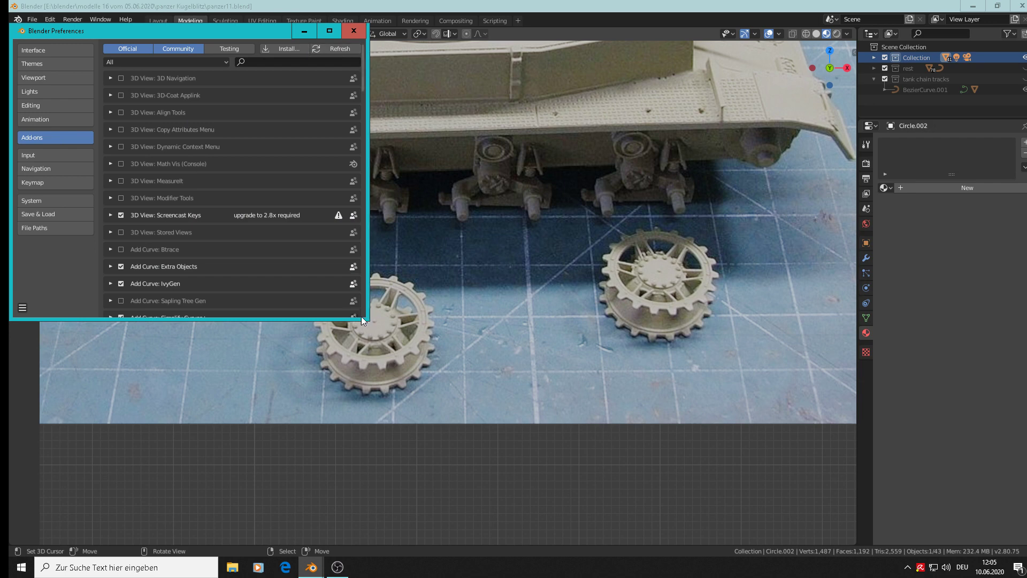
drag(364, 318, 665, 450)
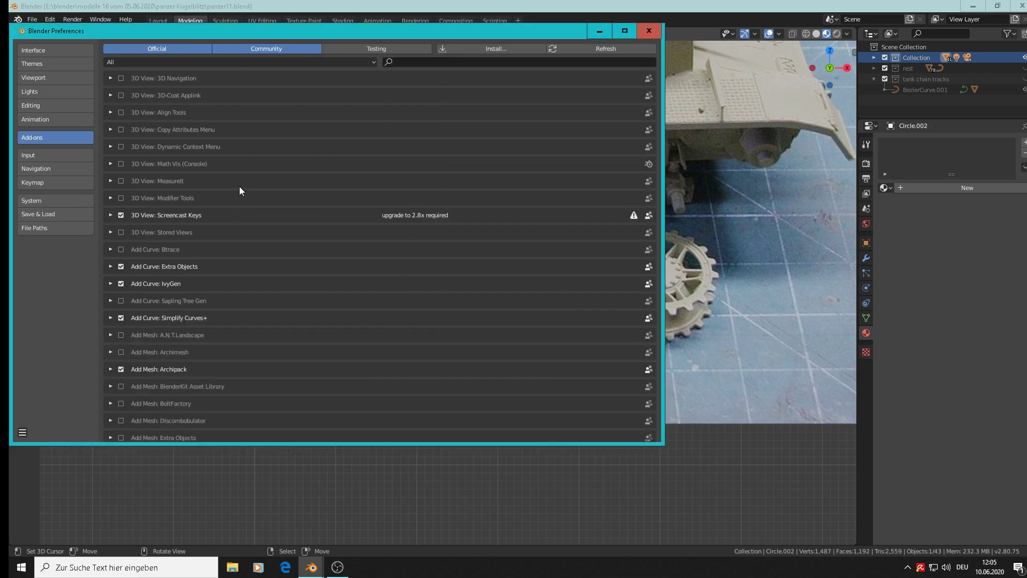
scroll(240, 188, down, 3)
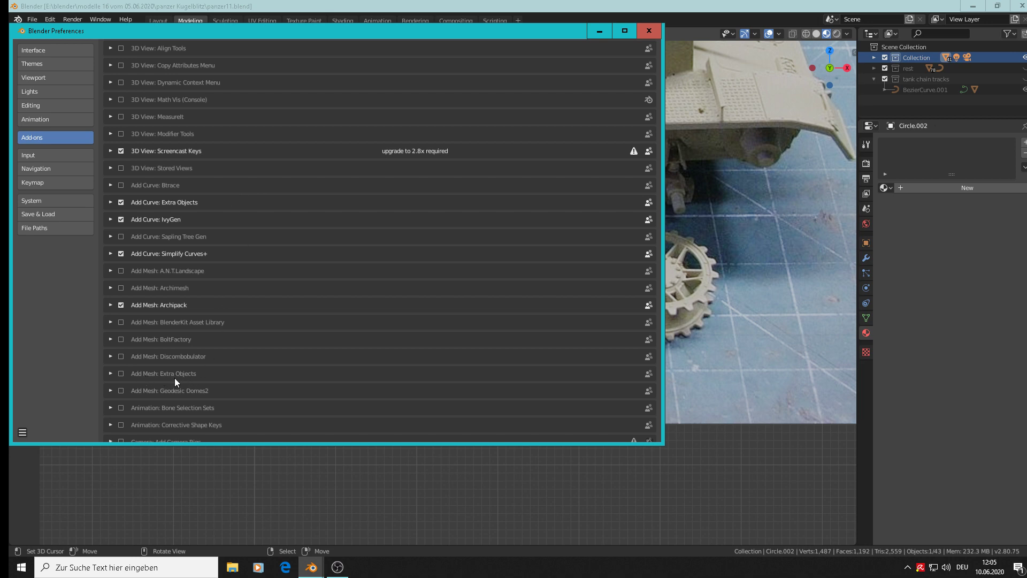
click(122, 373)
click(110, 372)
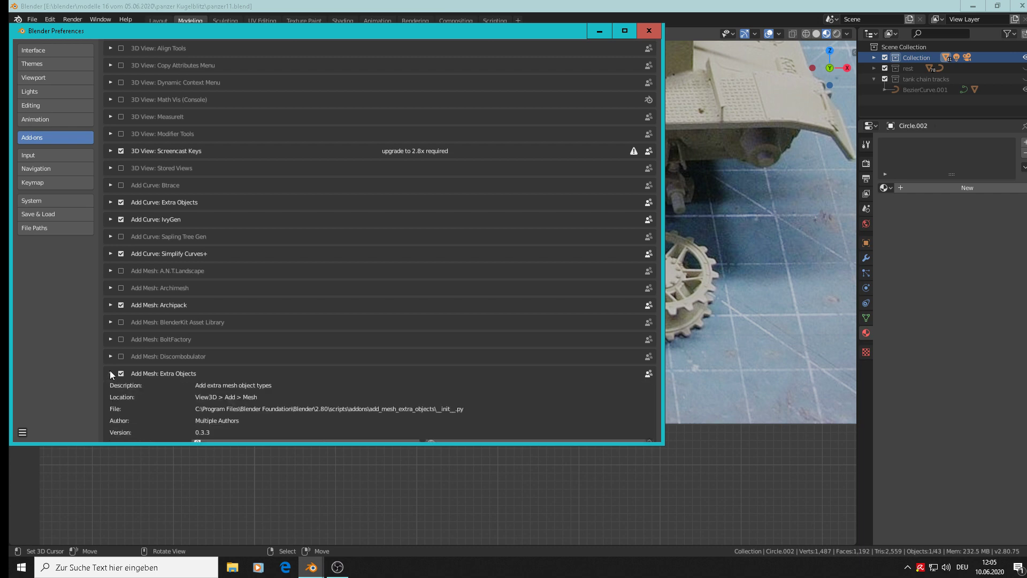
scroll(374, 407, down, 4)
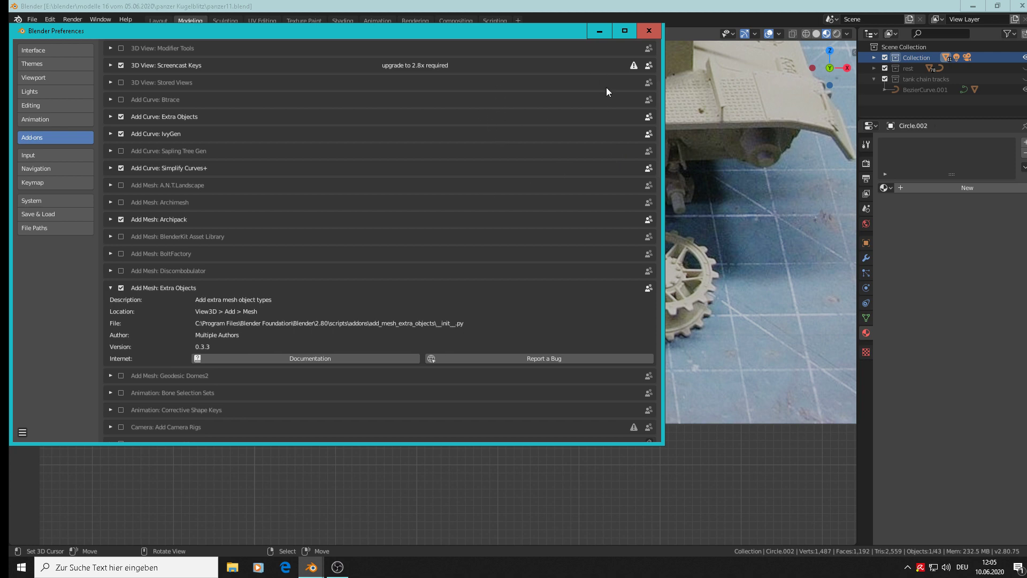
click(650, 32)
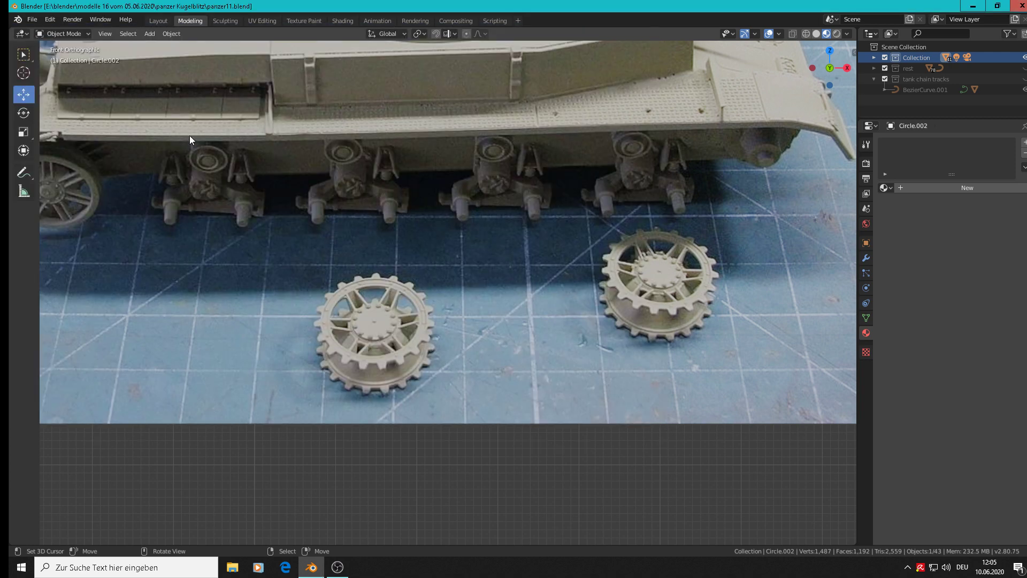
Step: Add a gear mesh at the 3D cursor between the two sprockets in the unpainted model photo
scroll(171, 53, down, 3)
scroll(182, 63, up, 3)
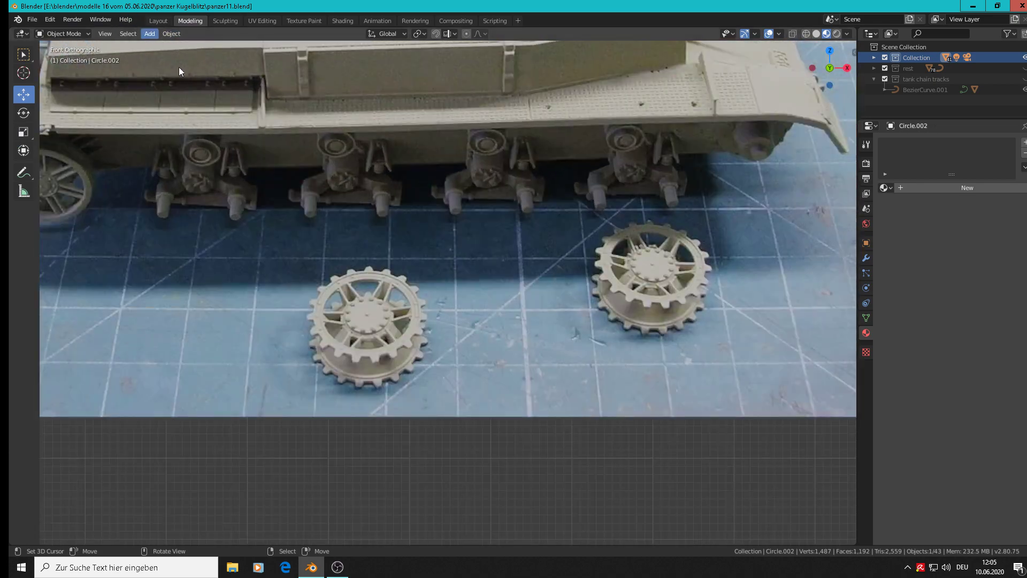
click(147, 35)
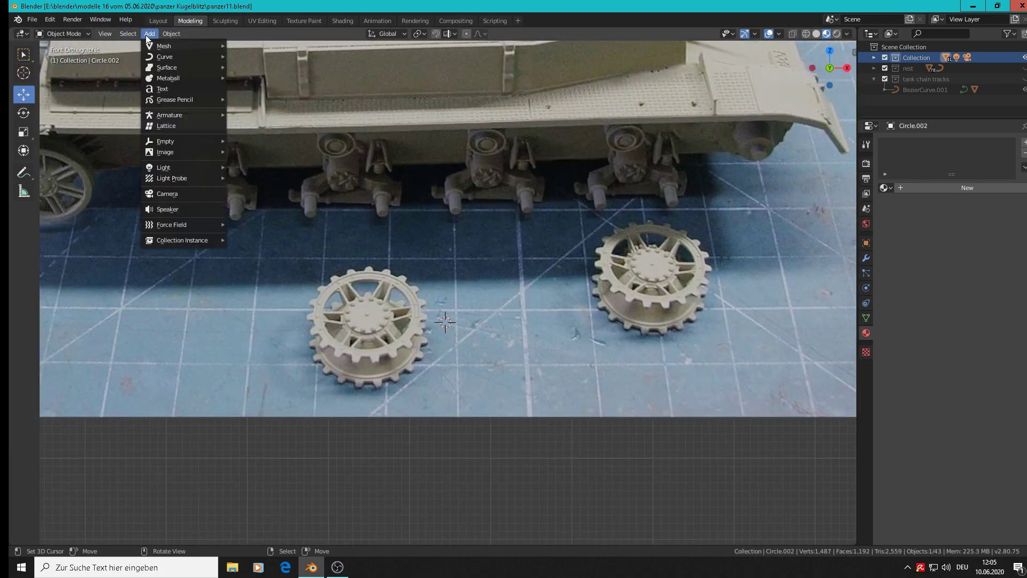
mouse_move(162, 43)
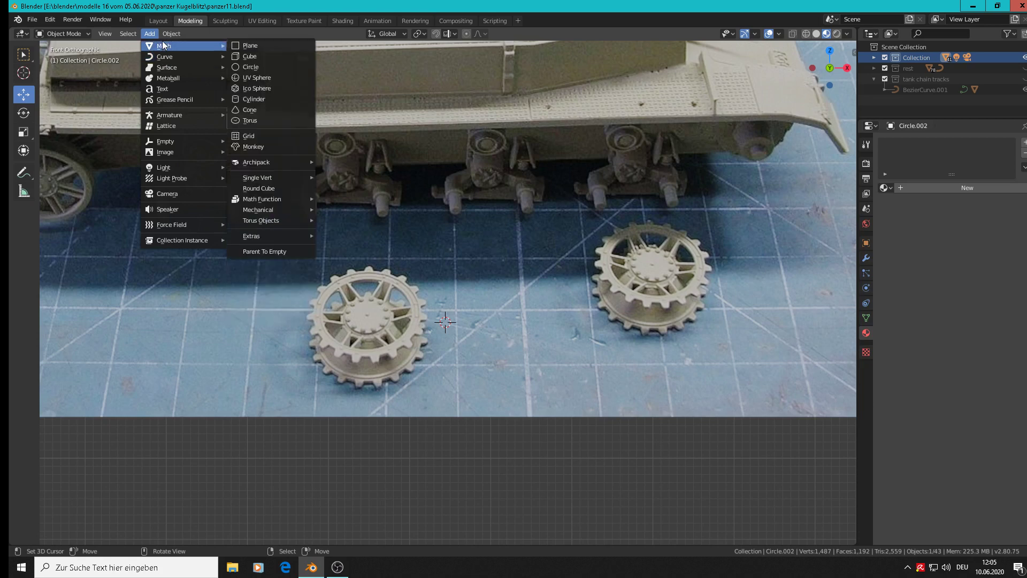
mouse_move(234, 240)
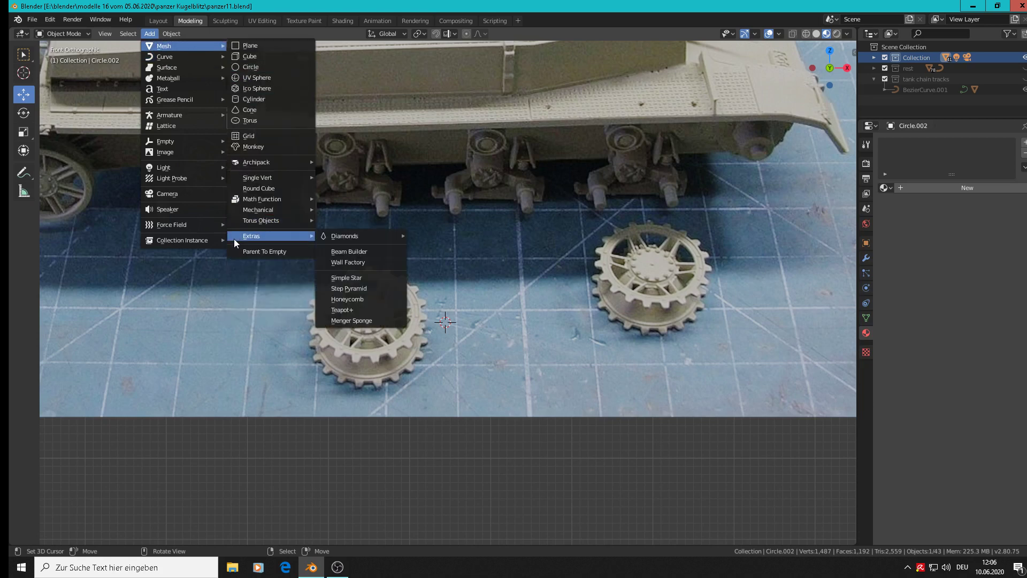
mouse_move(268, 209)
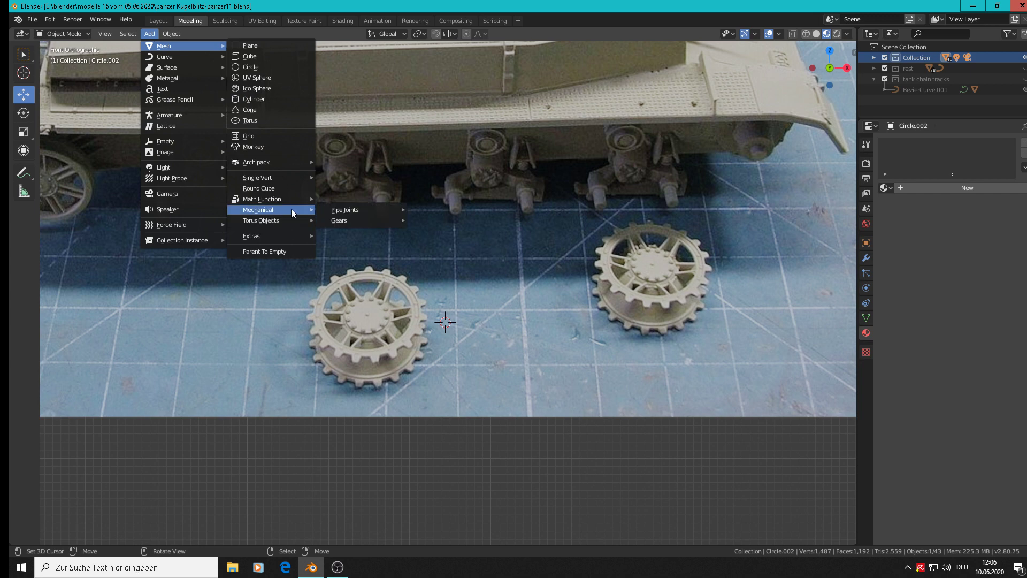
mouse_move(351, 212)
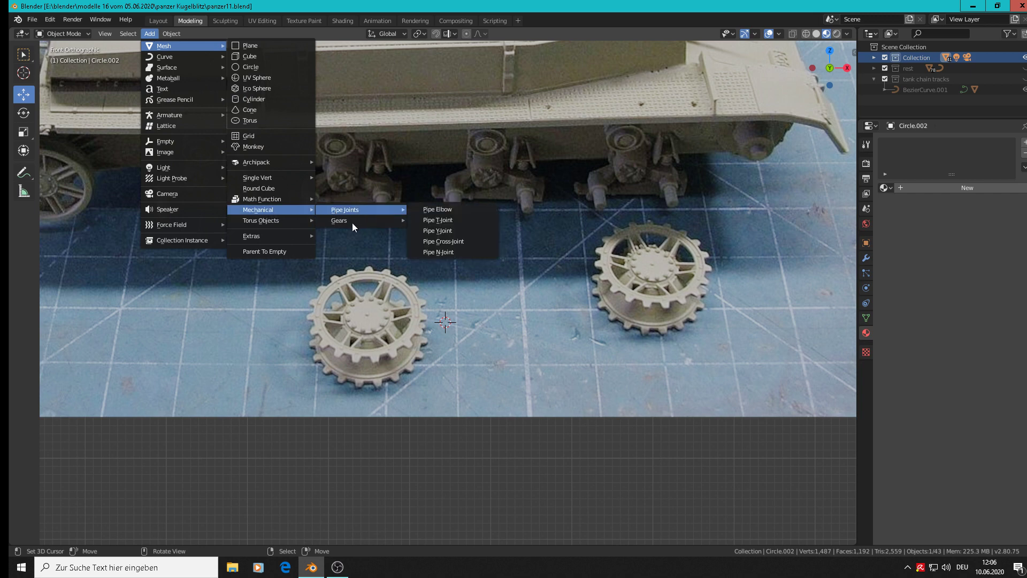
click(427, 223)
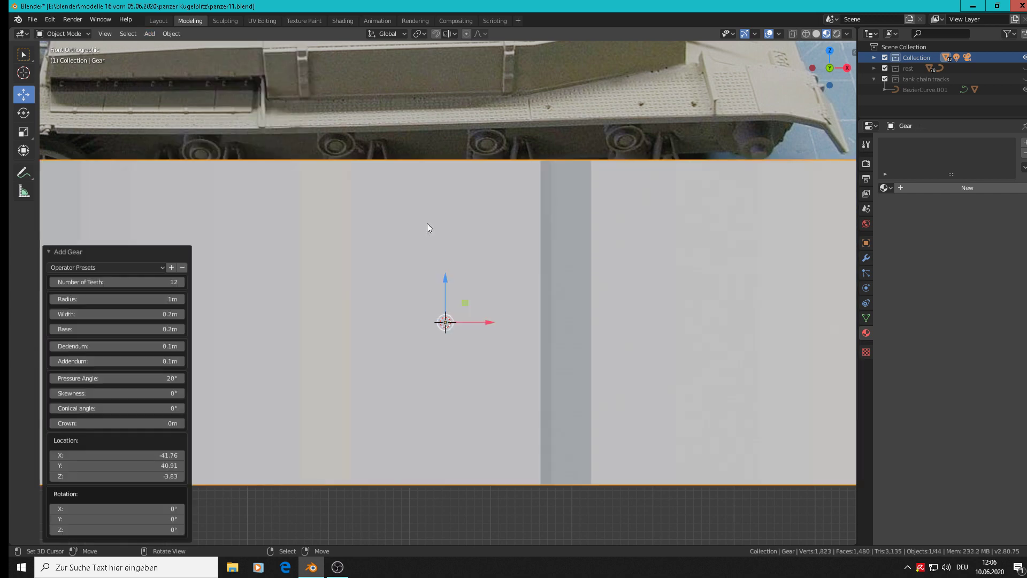
Step: Set the new gear's number of teeth to 19, using the toothed sprocket in the photo as reference
scroll(411, 240, down, 4)
middle_drag(459, 272, 441, 323)
scroll(402, 274, up, 8)
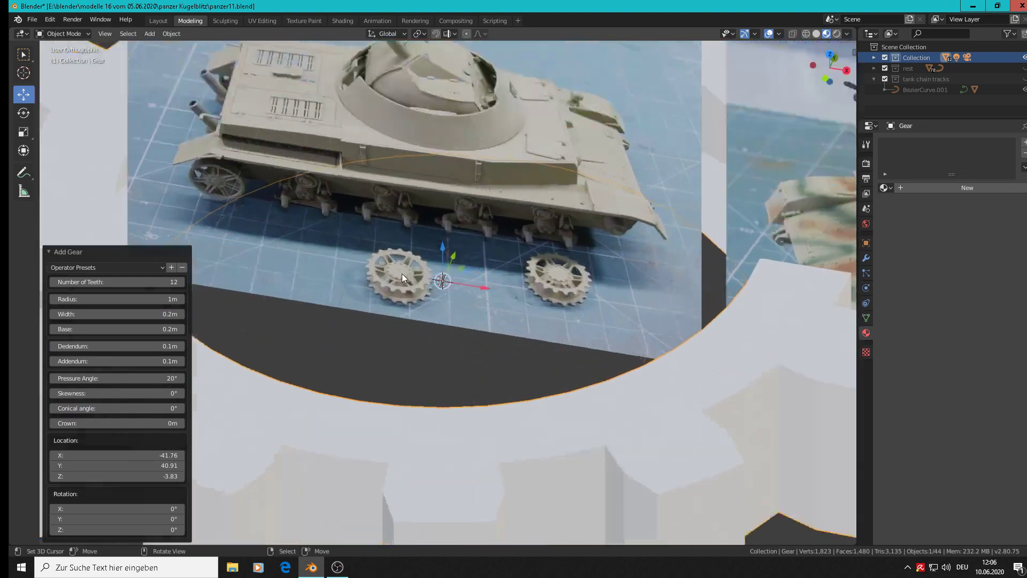
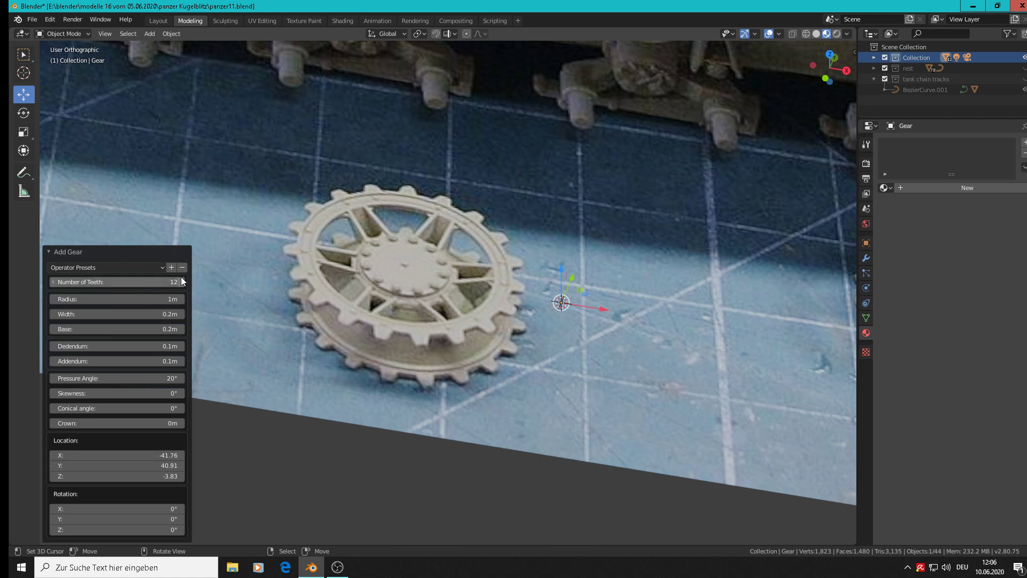
click(155, 283)
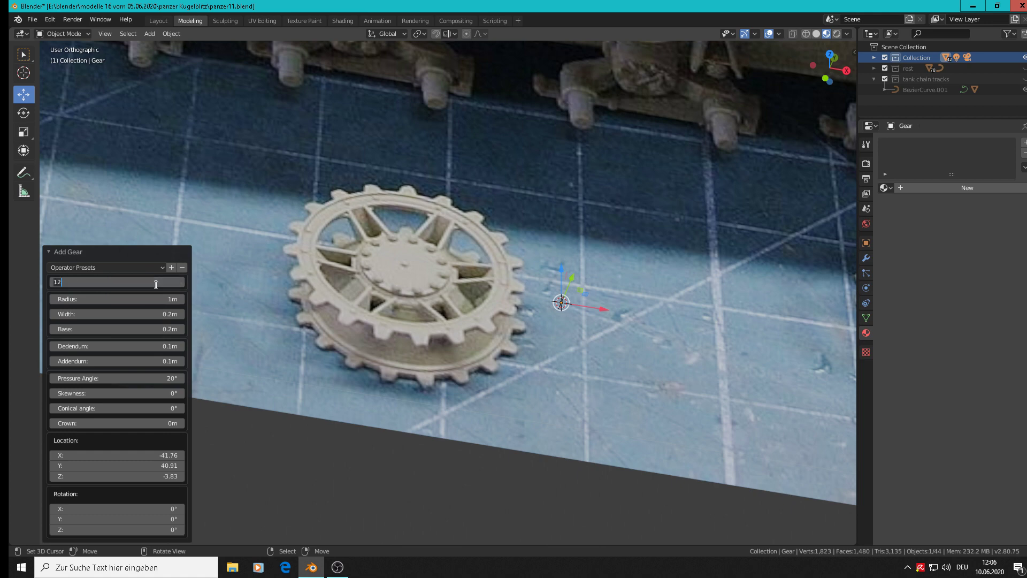
key(Return)
scroll(217, 237, down, 9)
scroll(281, 191, down, 5)
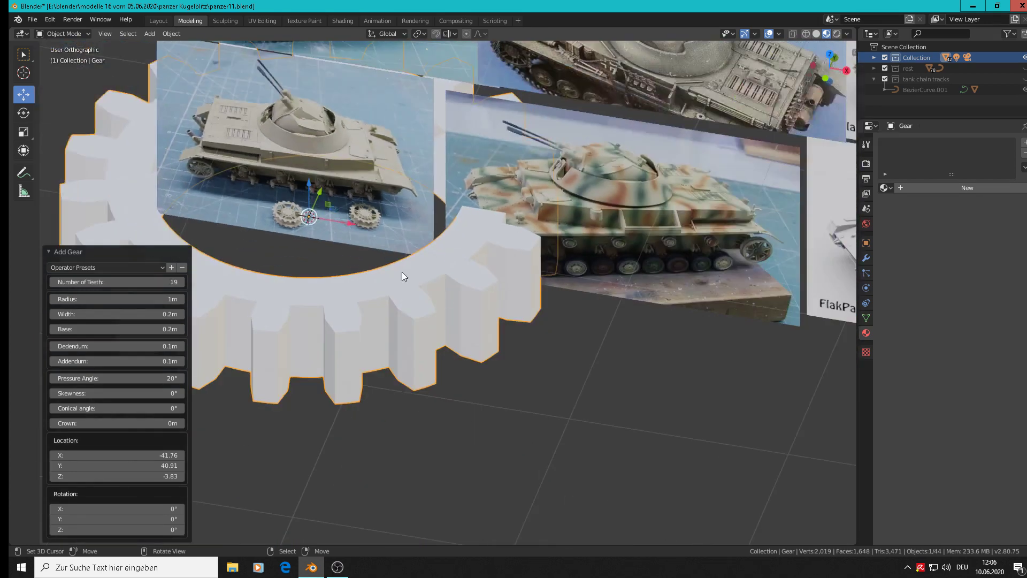
scroll(515, 204, up, 3)
scroll(198, 326, up, 1)
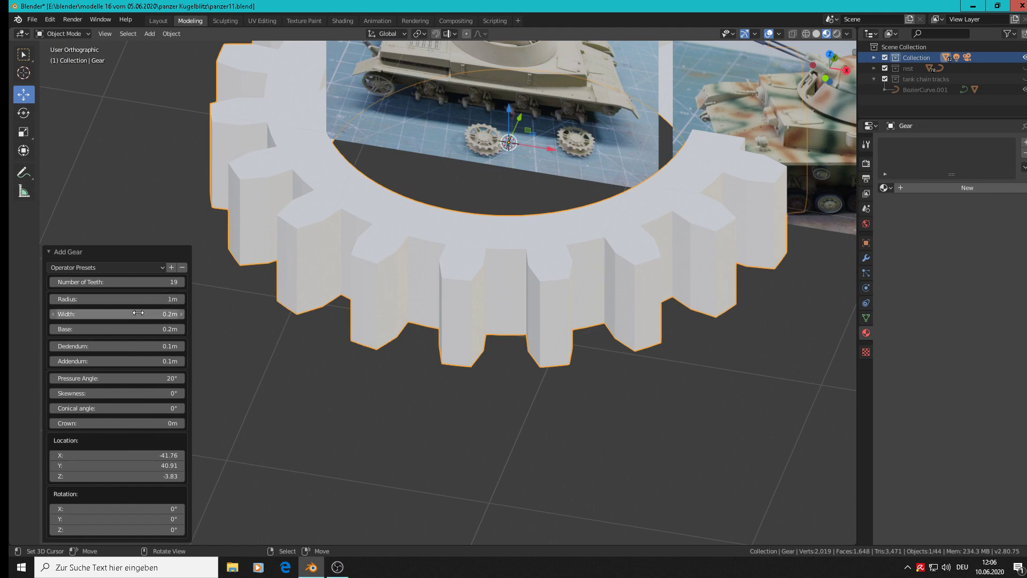
Step: Set the new gear's width to 0.05 m and compare it with the toothed sprockets in the unpainted model photo
drag(138, 314, 159, 314)
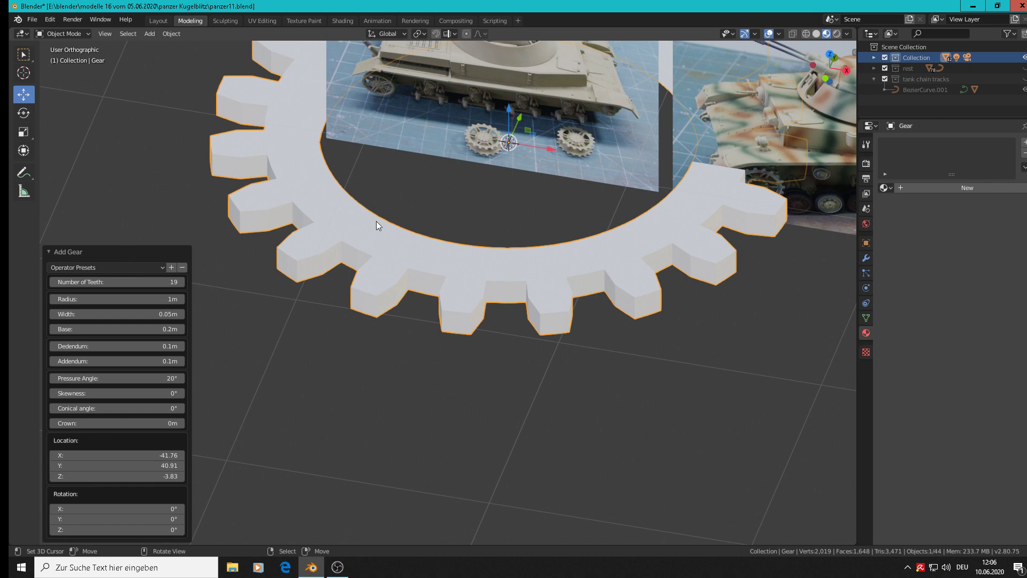
scroll(497, 139, up, 2)
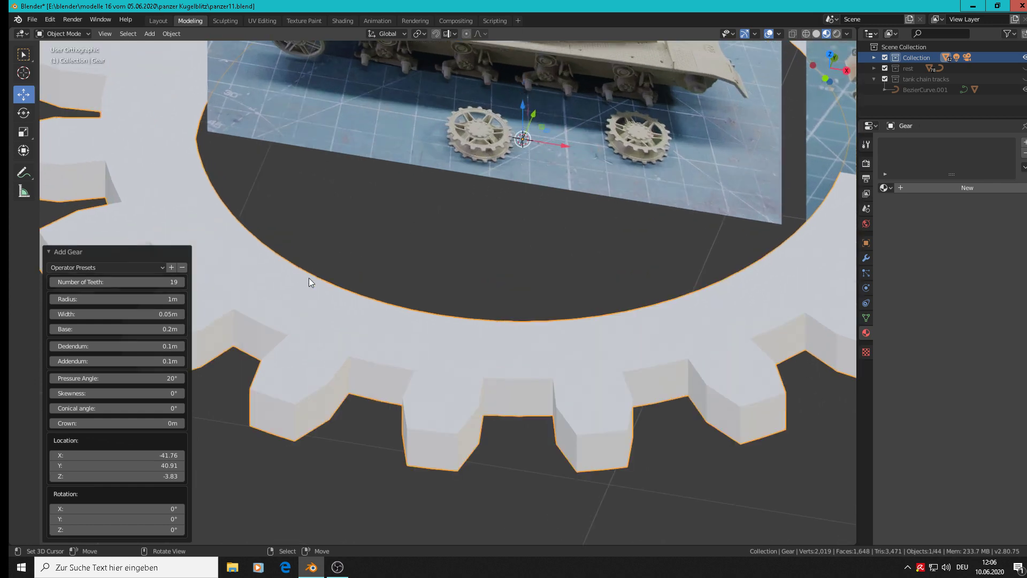
scroll(474, 152, up, 3)
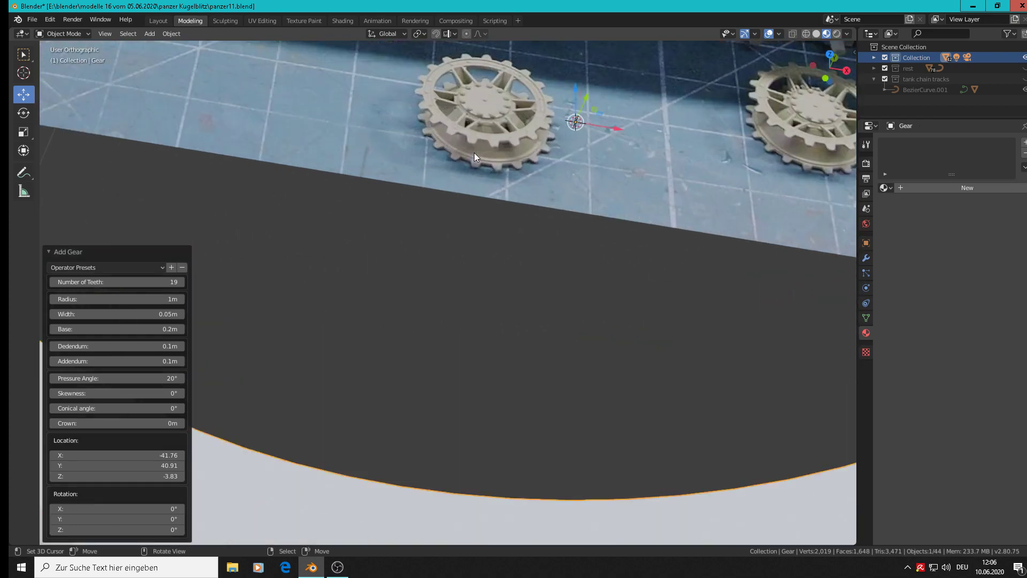
scroll(474, 154, down, 6)
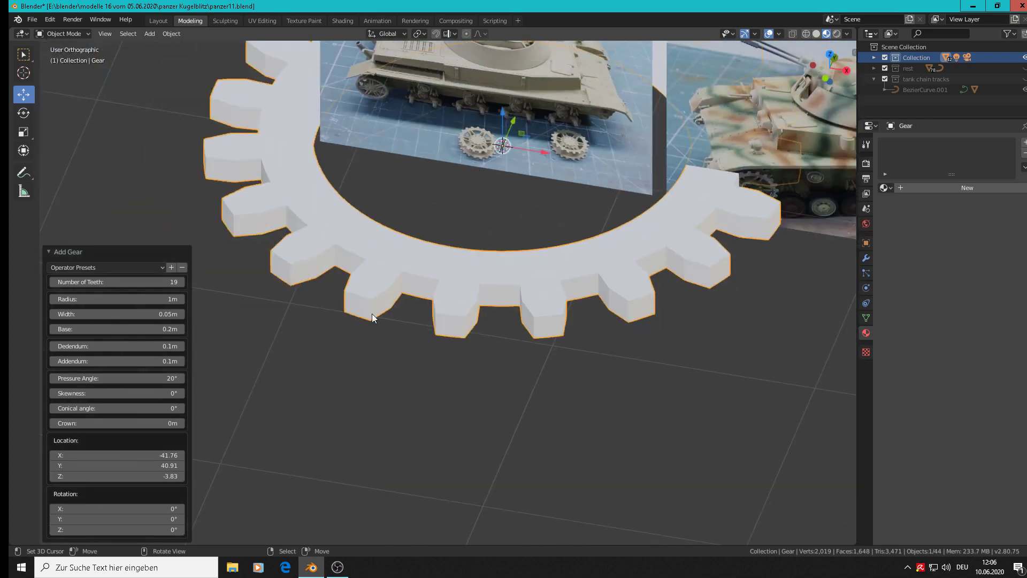
Step: Set the gear's dedendum to 0.04 m, addendum to 0.13 m, pressure angle to 21° and skewness to -0.24°
middle_drag(371, 314, 232, 139)
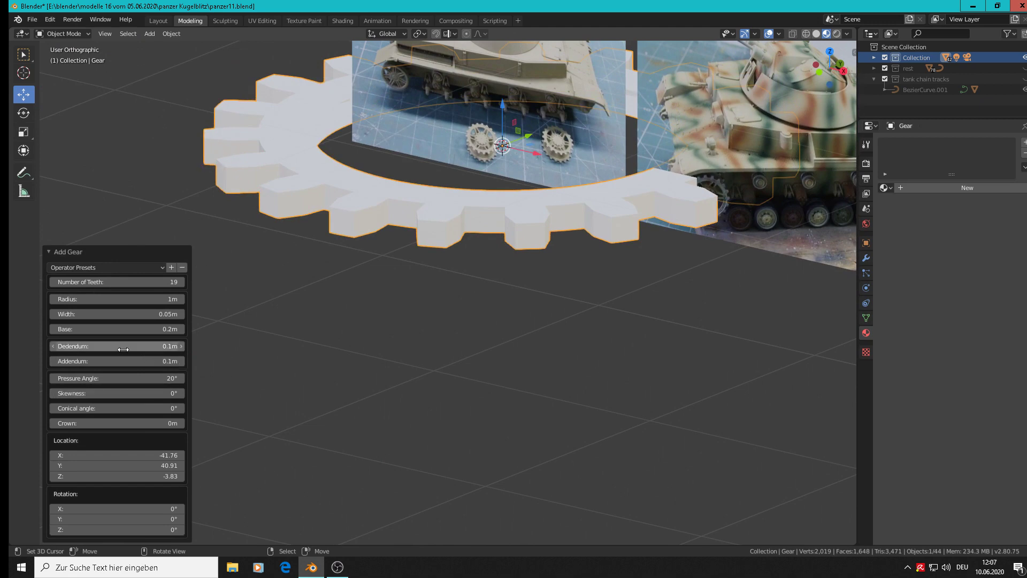
drag(118, 346, 123, 380)
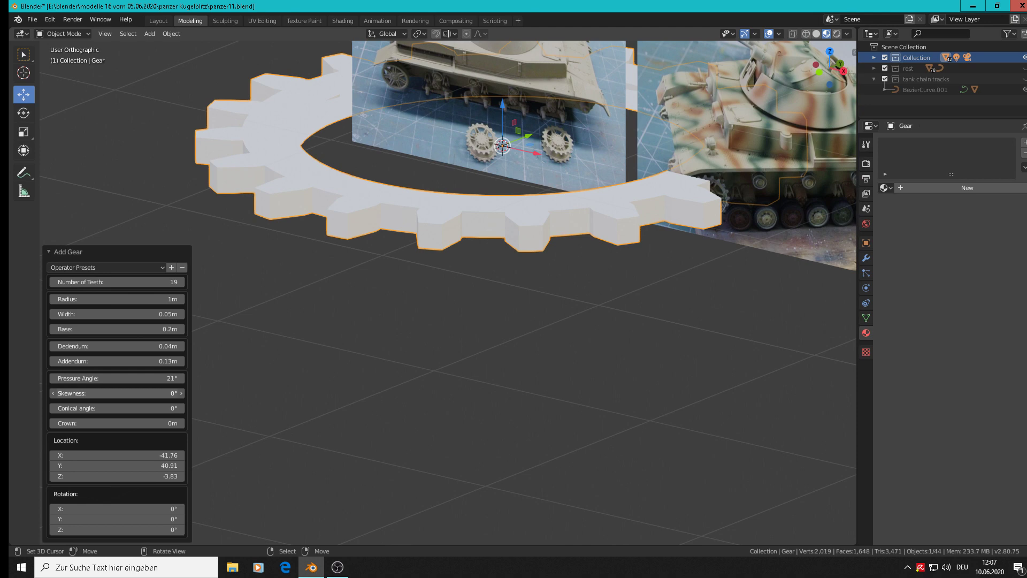
drag(118, 393, 115, 395)
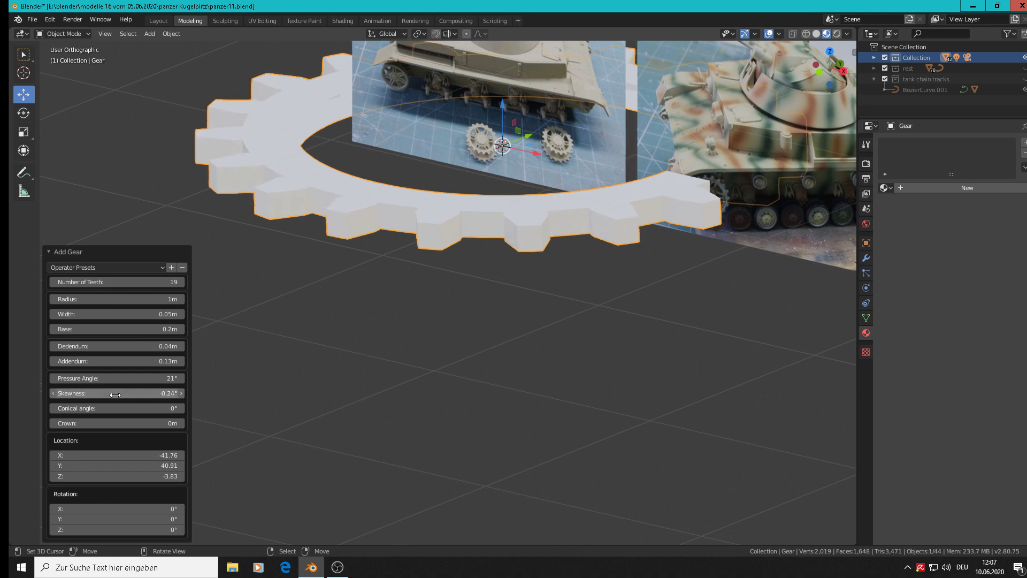
Step: Undo adding the gear and place the 3D cursor in the empty space below the group of reference photos
key(ctrl+z)
scroll(406, 233, down, 8)
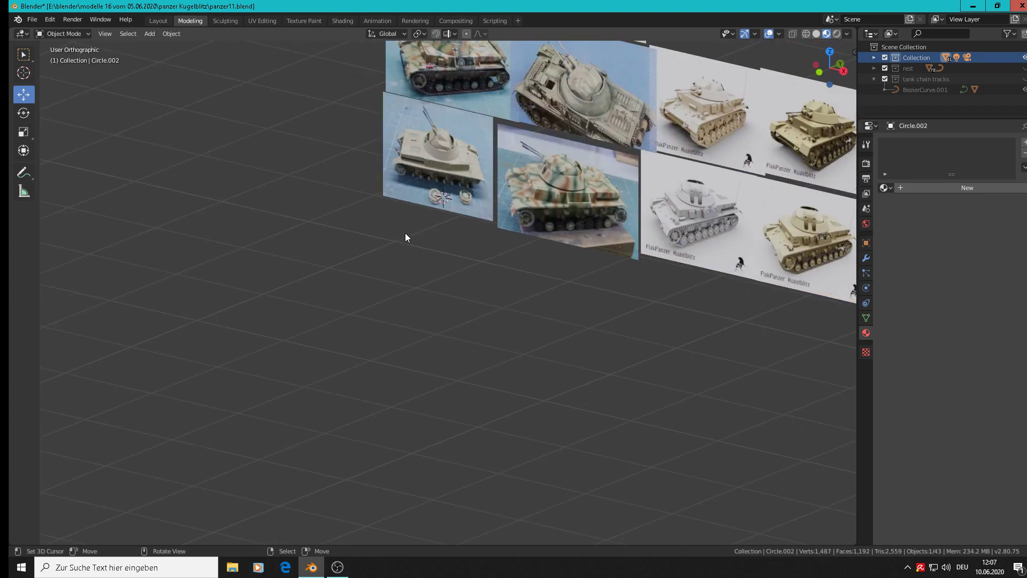
scroll(493, 302, down, 5)
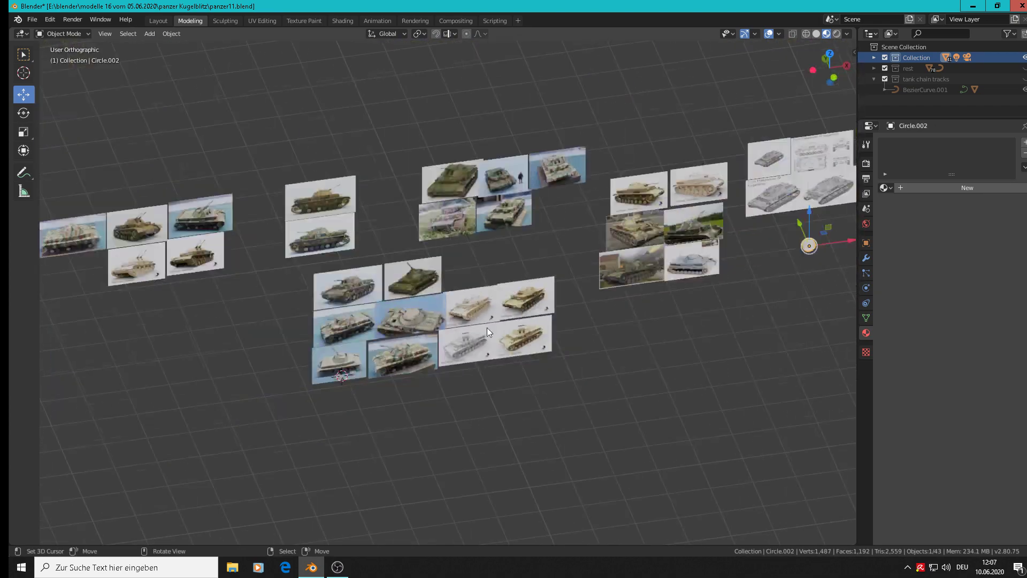
scroll(507, 343, up, 10)
scroll(524, 298, up, 3)
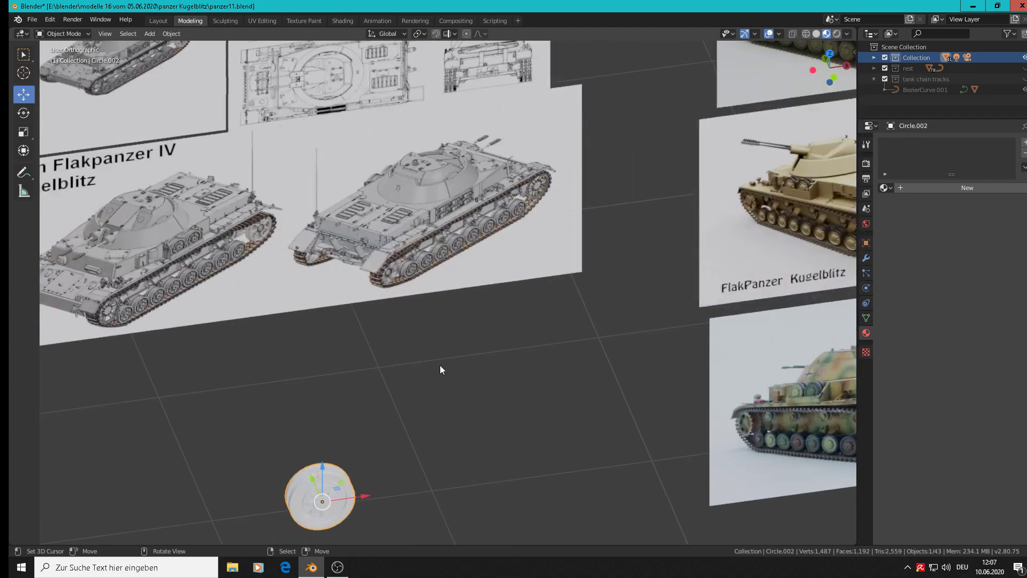
shift+middle_drag(379, 409, 809, 86)
scroll(524, 171, down, 6)
middle_drag(349, 250, 567, 292)
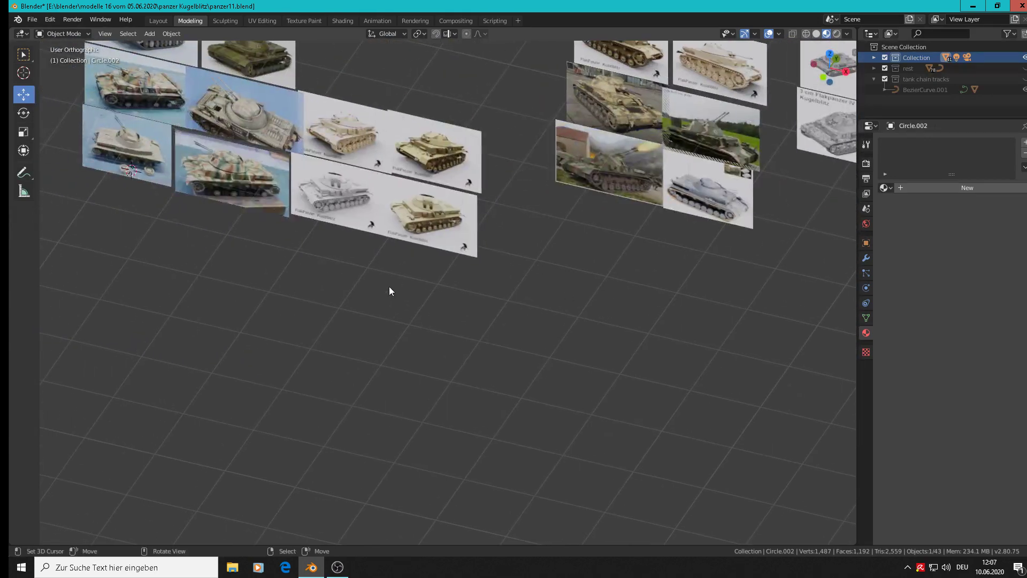
middle_drag(353, 278, 290, 208)
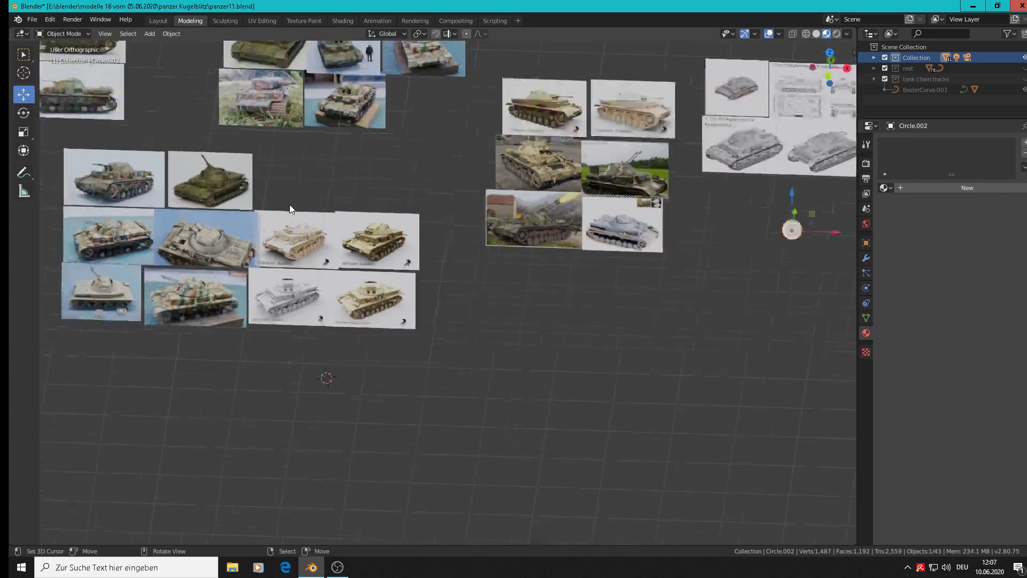
scroll(290, 209, down, 4)
scroll(271, 252, up, 3)
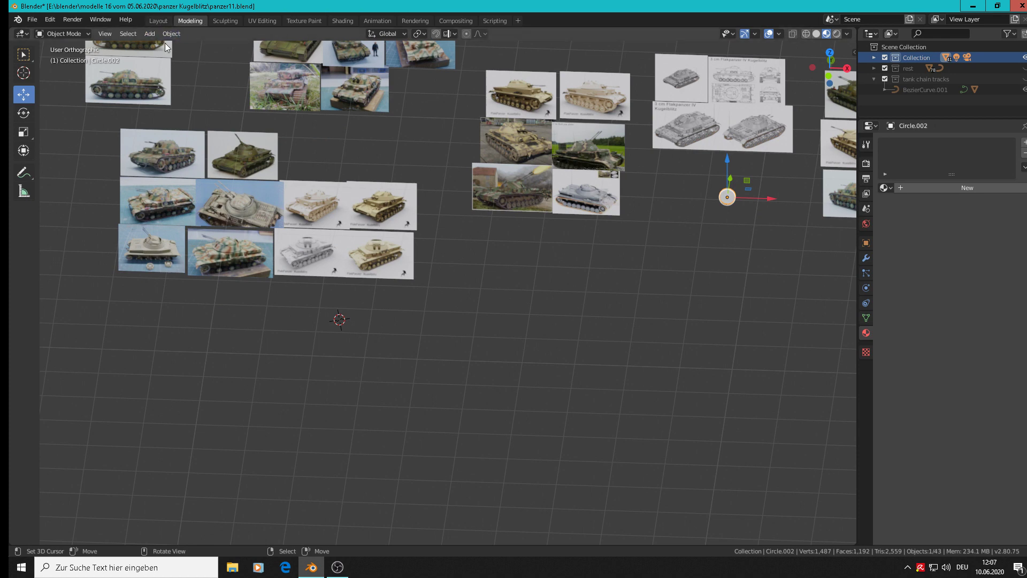
Step: Add a gear mesh at the 3D cursor below the reference photos
click(150, 33)
mouse_move(163, 46)
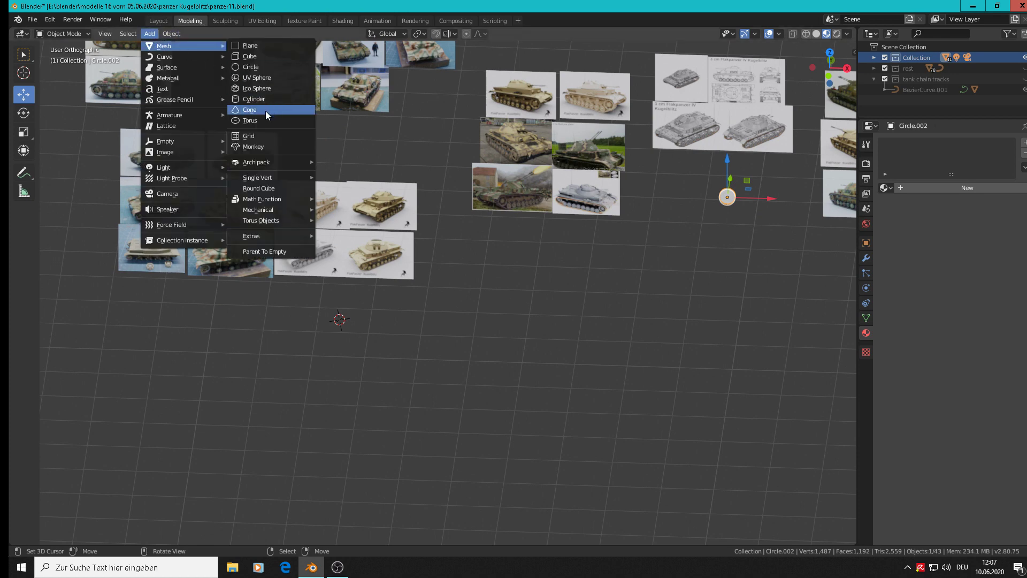
mouse_move(267, 210)
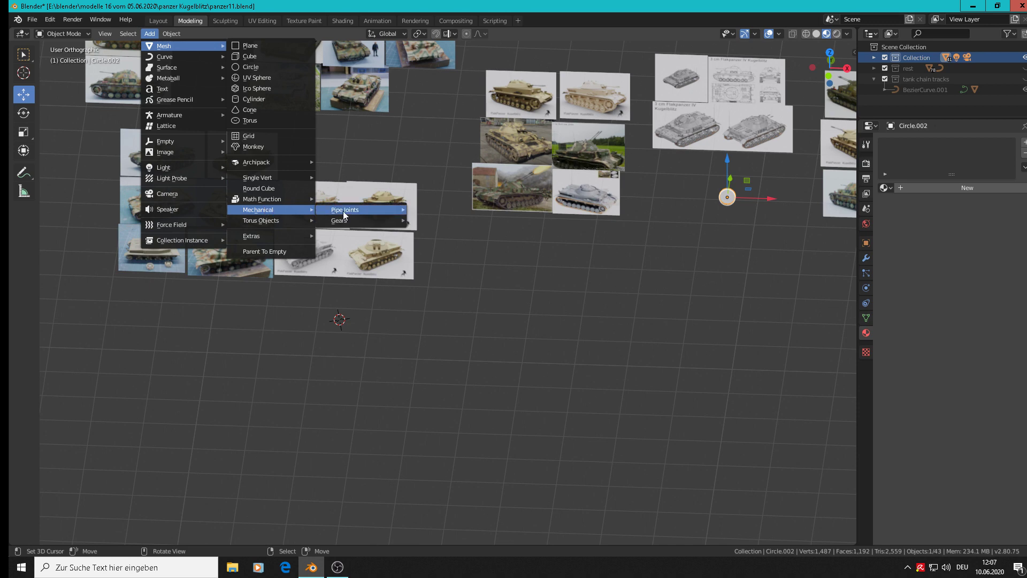
mouse_move(352, 223)
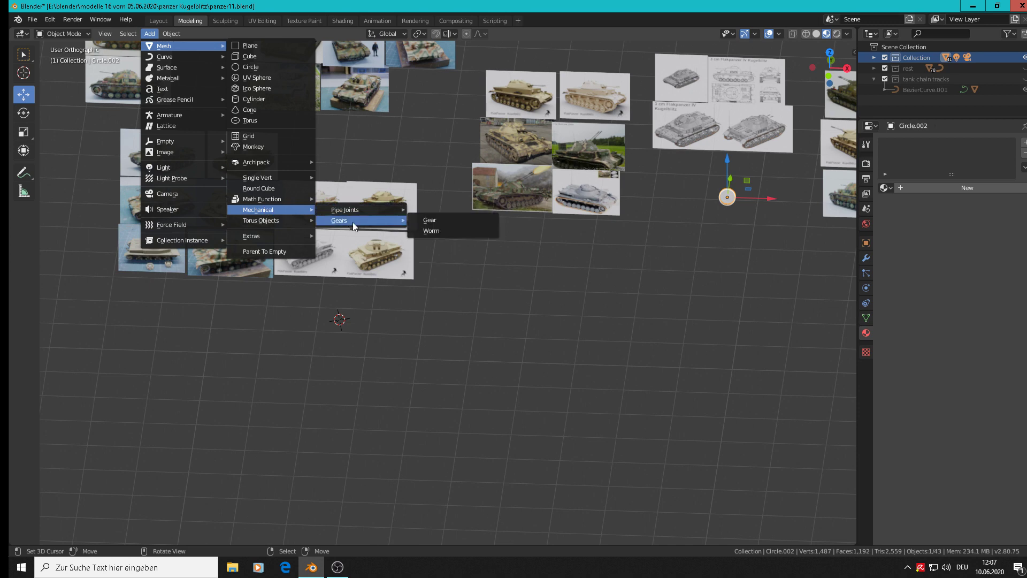
click(443, 220)
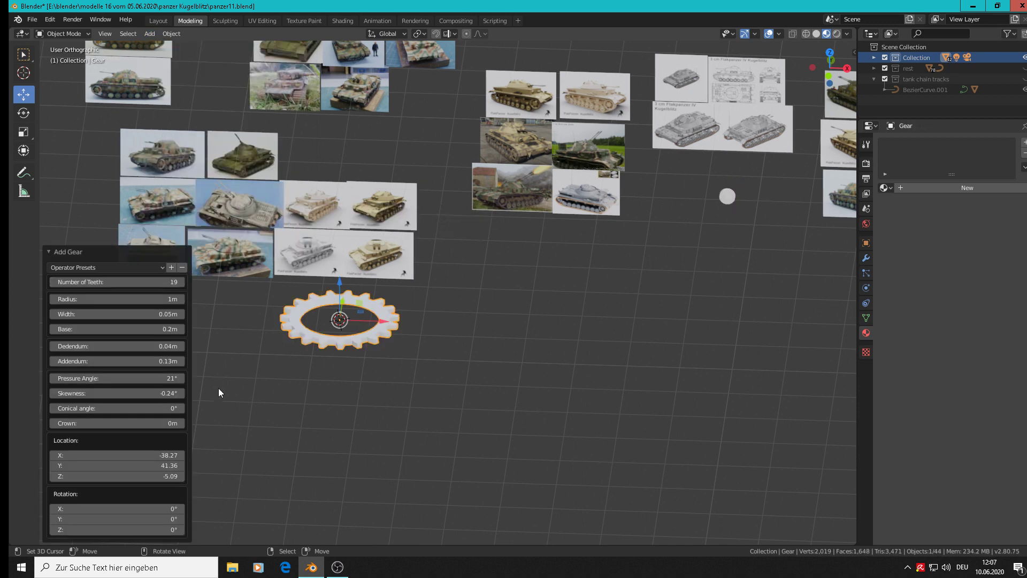
Step: Set the gear's conical angle to 2.2° and keep its crown at 0 m
scroll(218, 393, up, 6)
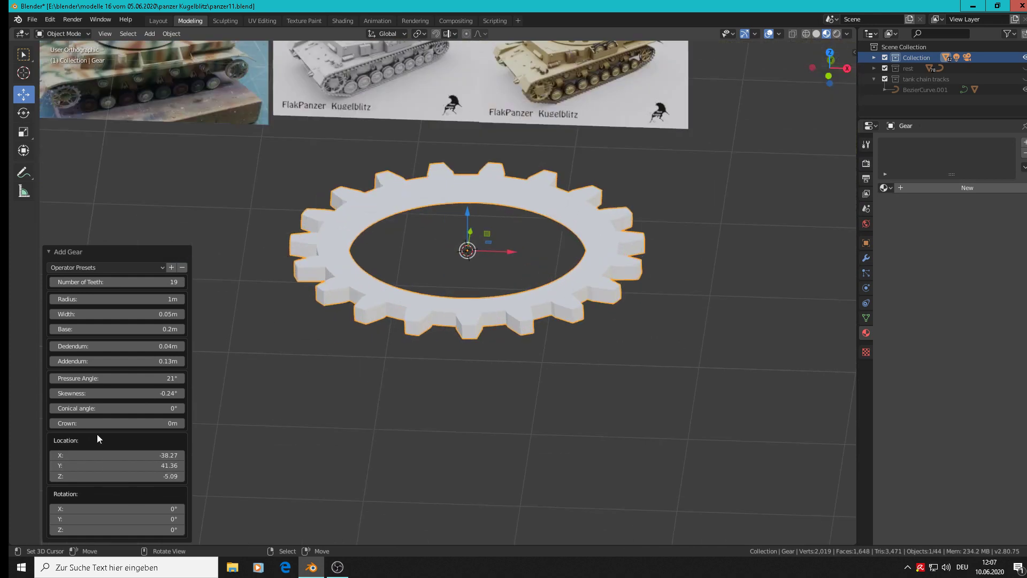
mouse_move(101, 423)
mouse_down()
mouse_move(150, 423)
mouse_move(101, 423)
mouse_up()
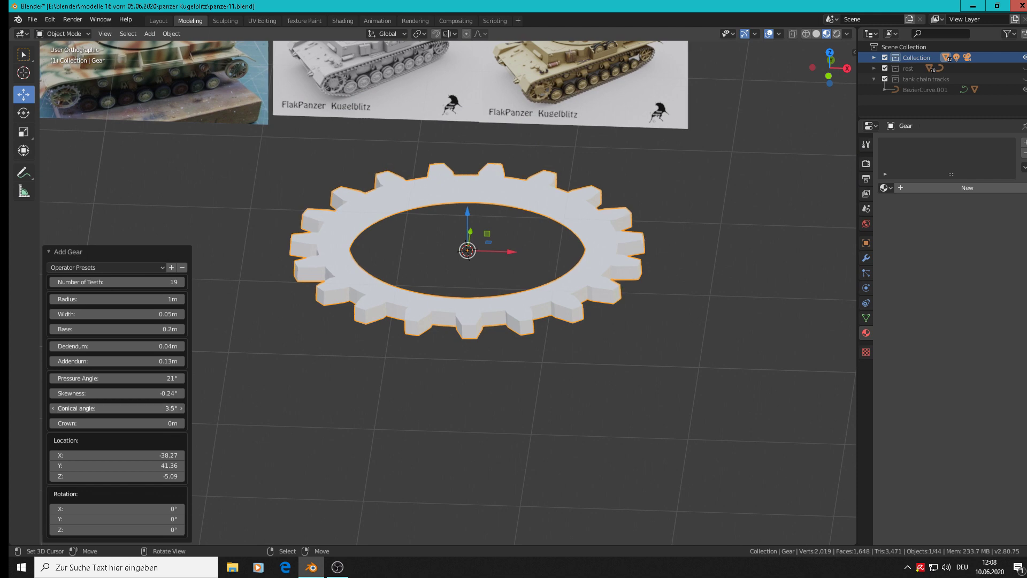
mouse_move(118, 409)
mouse_down()
mouse_move(144, 409)
mouse_move(122, 408)
mouse_up()
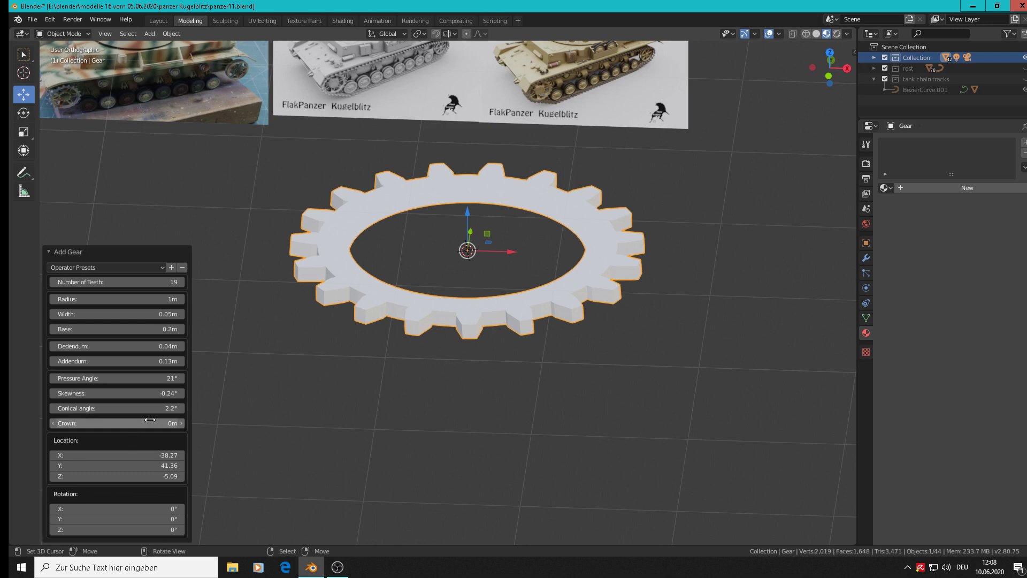
mouse_move(121, 423)
mouse_down()
mouse_move(140, 424)
mouse_move(120, 423)
mouse_up()
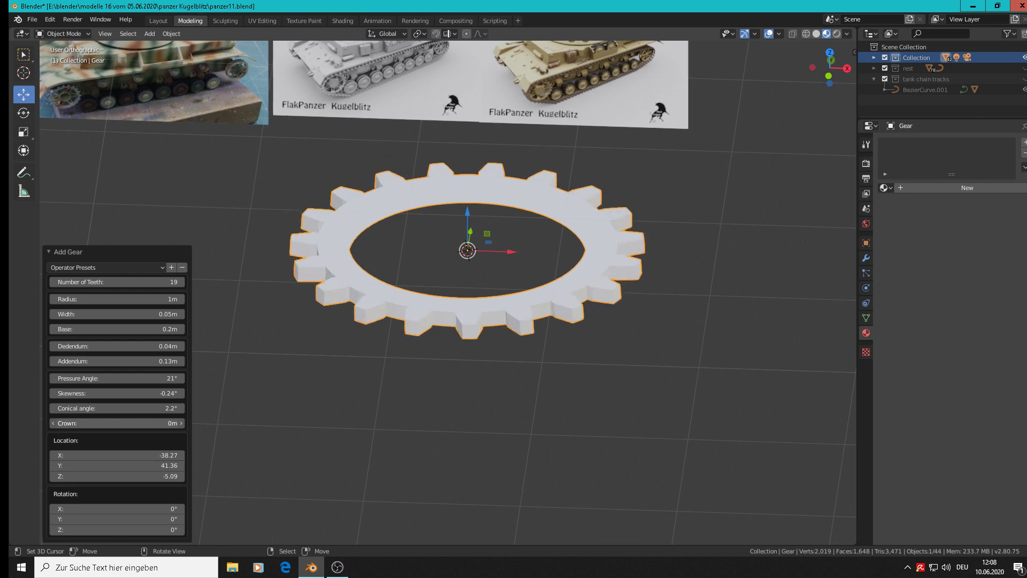
middle_drag(435, 264, 398, 277)
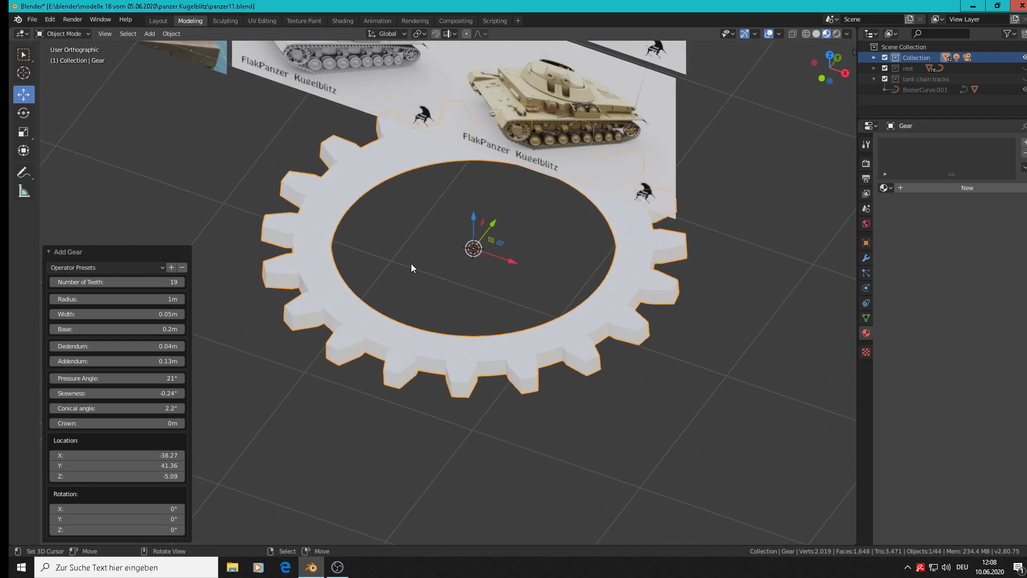
Step: Check the gear's mesh in Edit Mode, return to Object Mode and place the 3D cursor beside the gear
scroll(485, 263, down, 4)
key(Tab)
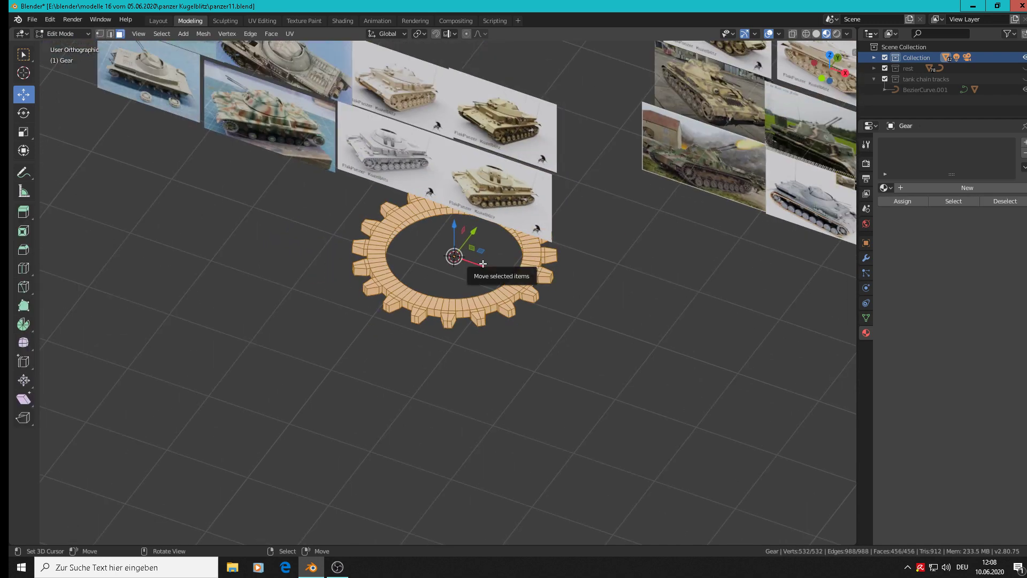
key(Tab)
shift+right_click(589, 309)
middle_drag(589, 309, 561, 292)
scroll(480, 227, up, 2)
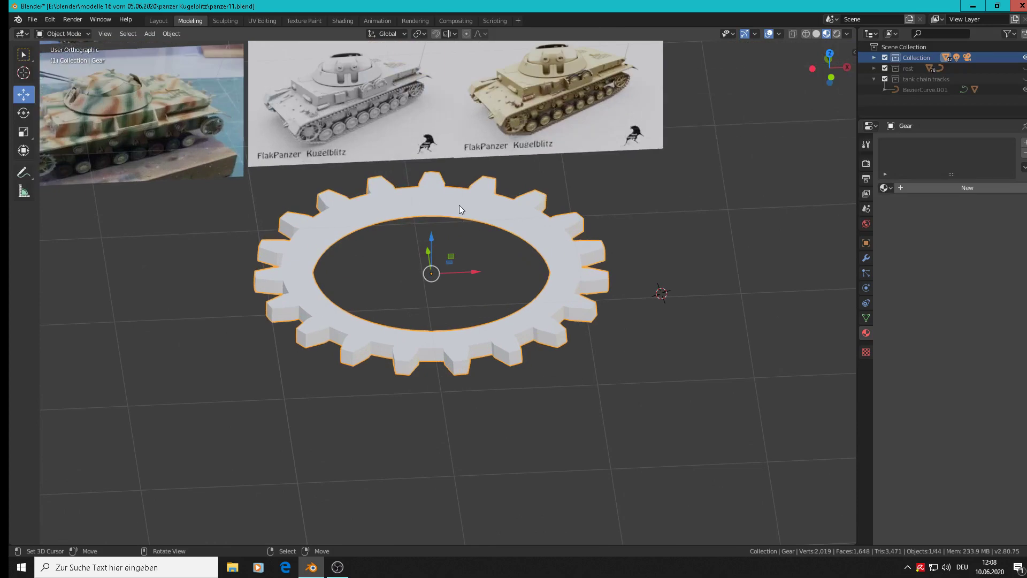
Step: In front view, move the gear about -3.43 m in X and 1.25 m in Z onto the unpainted model photo
key(KP_1)
scroll(428, 184, down, 3)
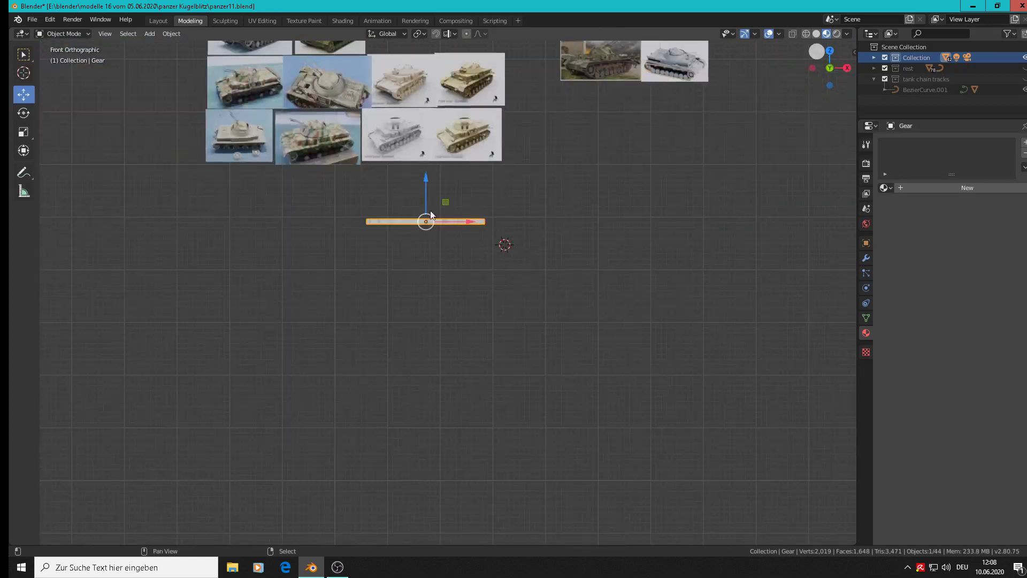
shift+middle_drag(454, 228, 707, 280)
key(g)
click(481, 204)
scroll(499, 218, up, 7)
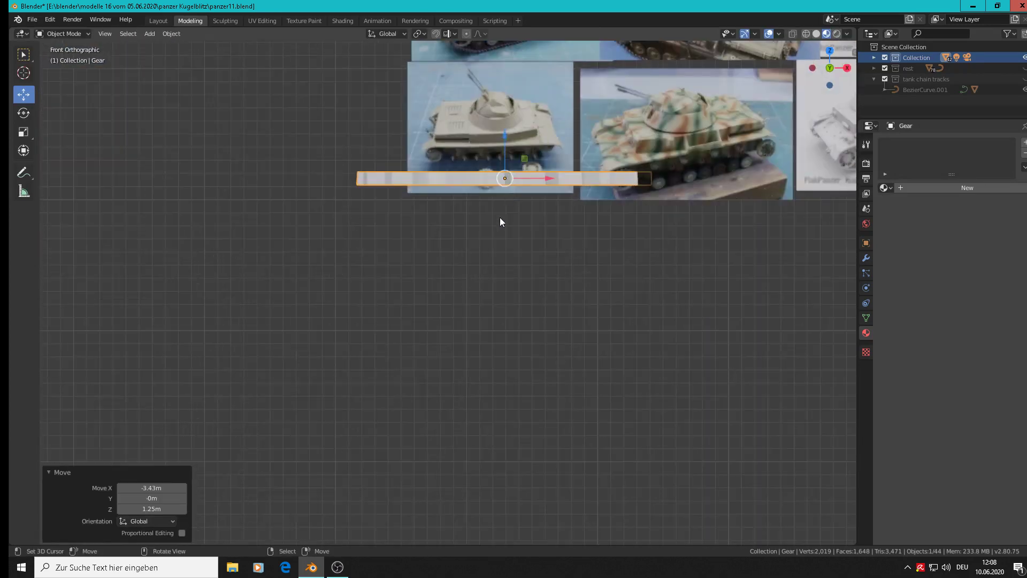
Step: Rotate the gear 90° about the global X axis and scale it down to about 0.14
text(rx90)
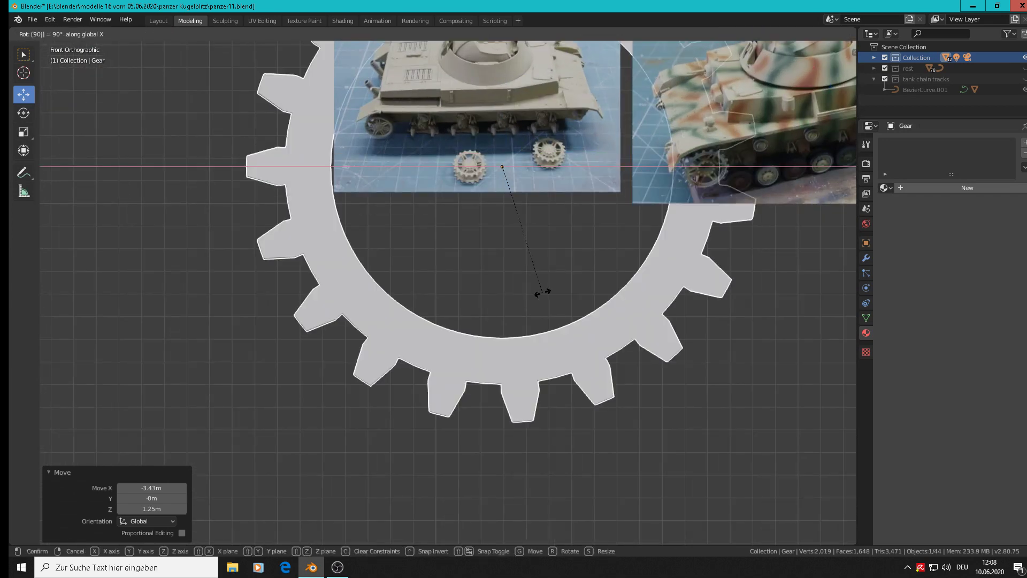
key(Return)
key(s)
click(525, 214)
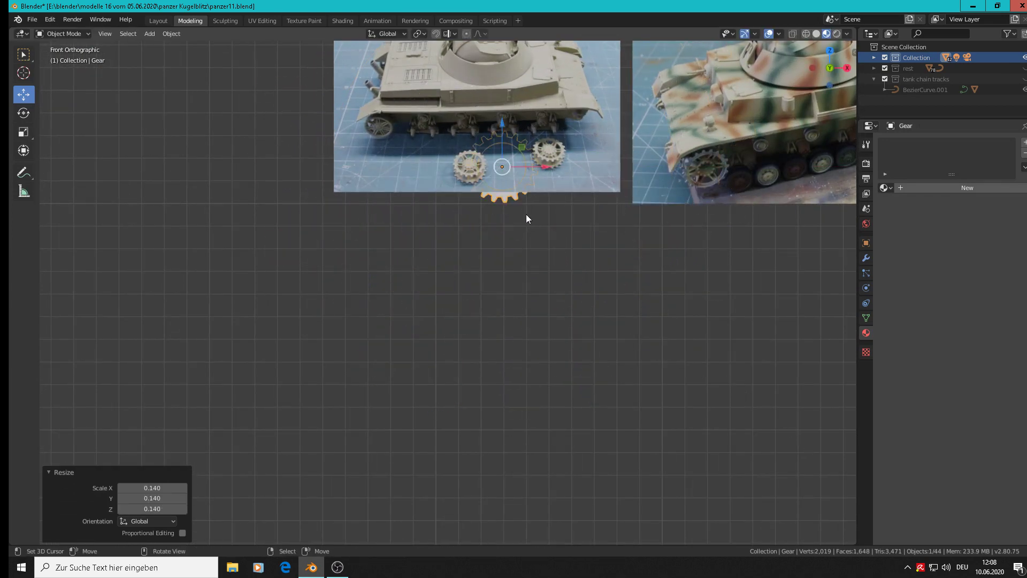
Step: Move the gear just below the unpainted model photo and scale it down by a factor of about 0.524
scroll(500, 152, up, 4)
shift+middle_drag(499, 152, 473, 252)
key(g)
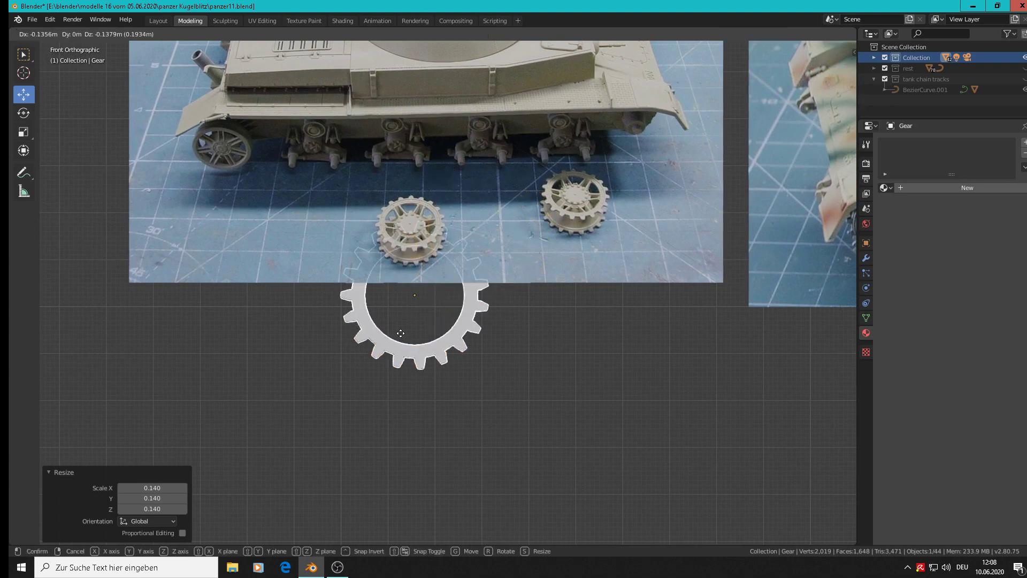
click(415, 377)
scroll(448, 327, up, 4)
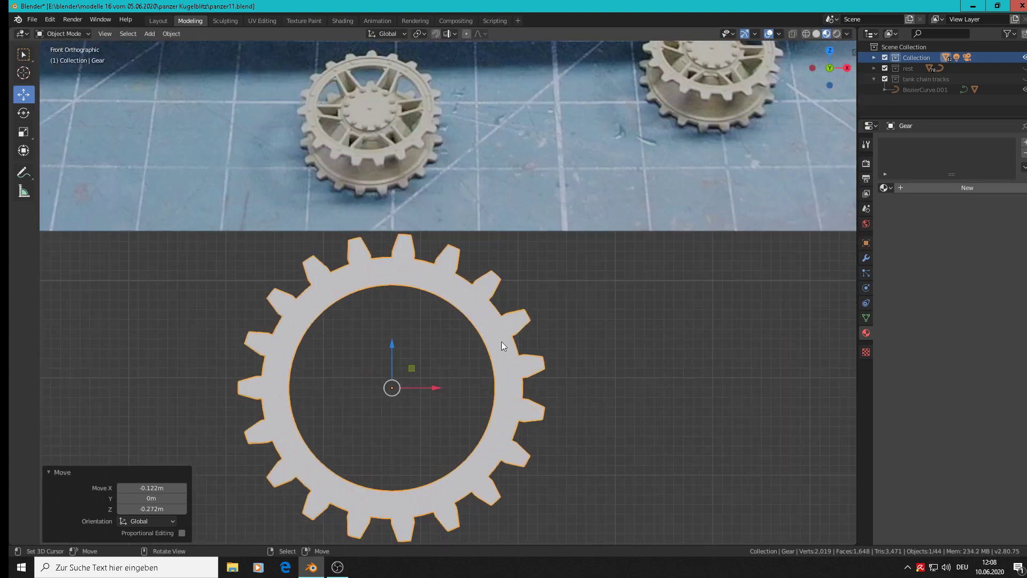
key(s)
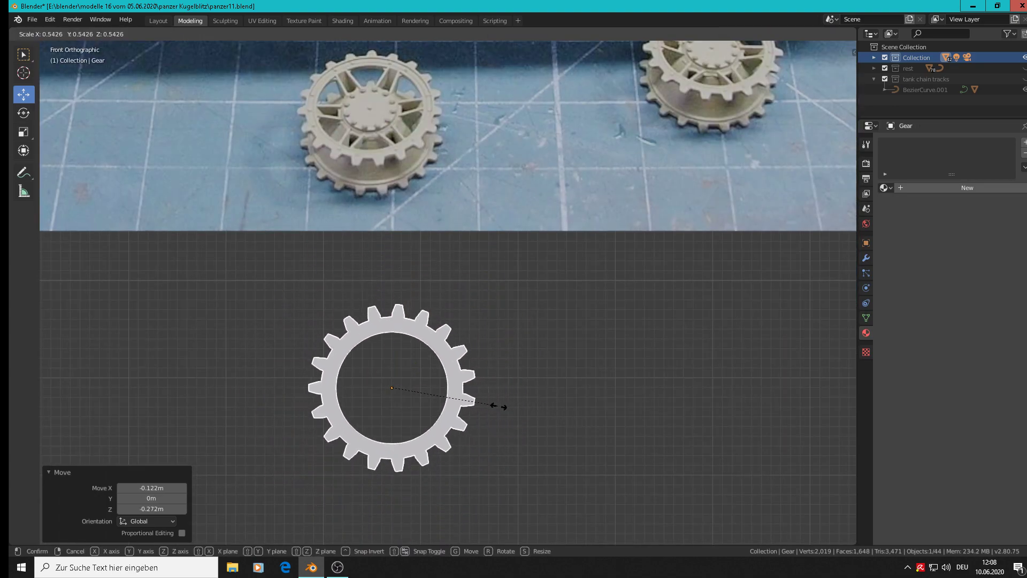
click(496, 410)
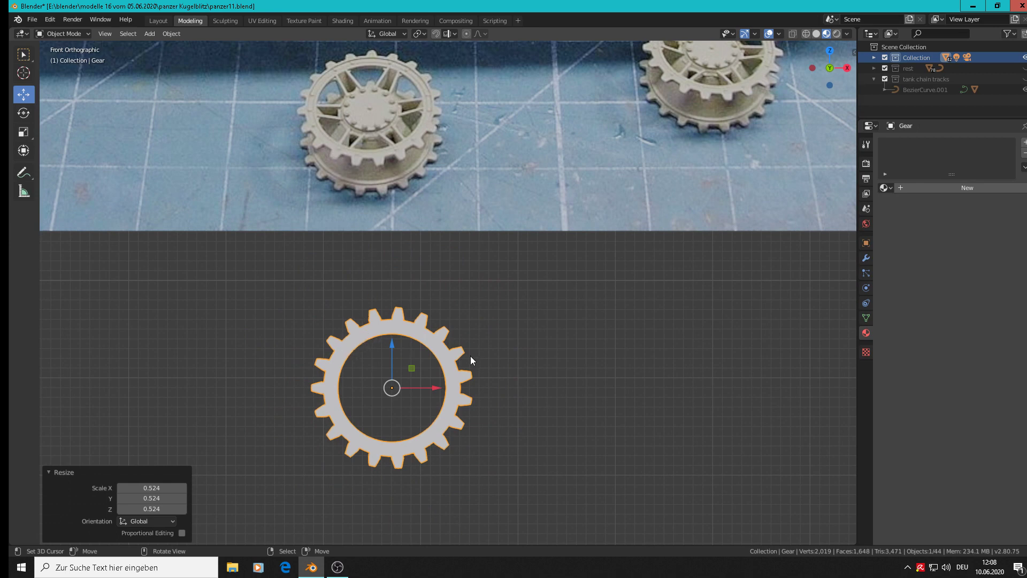
Step: Overlay the gear on the toothed sprocket in the photo, scale it down to match, and move it back below the photo
key(g)
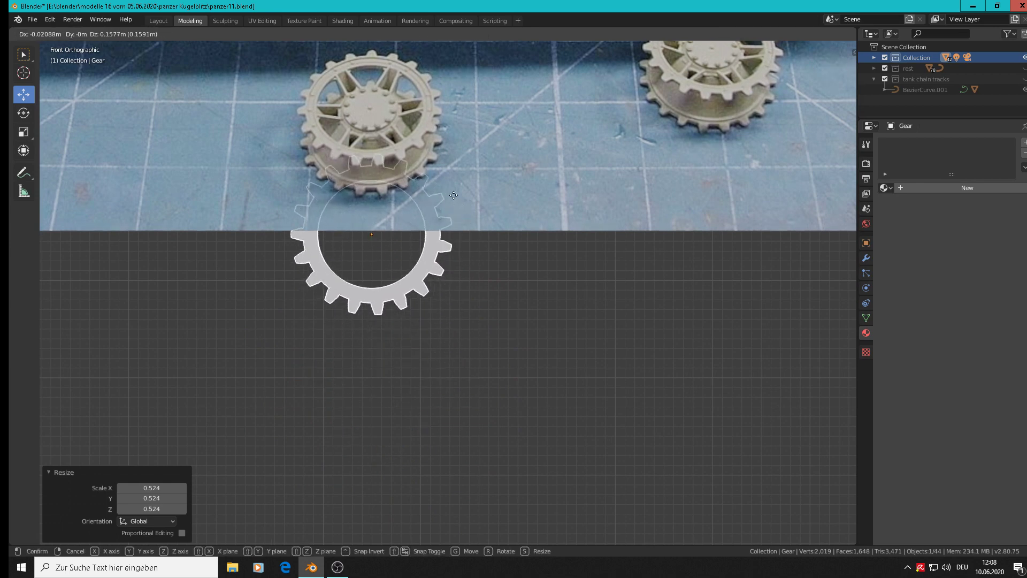
click(500, 165)
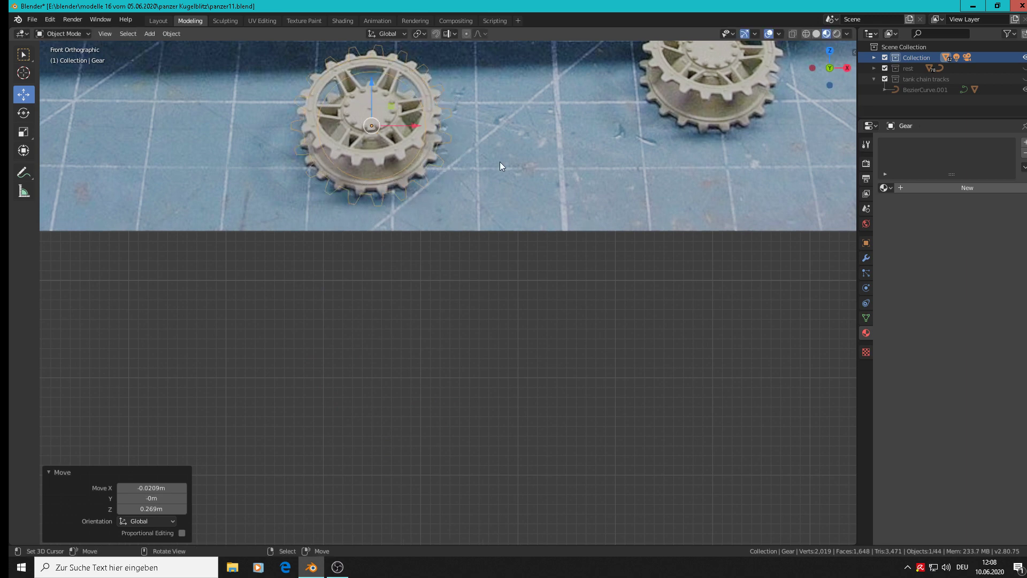
key(s)
click(495, 169)
key(g)
click(489, 390)
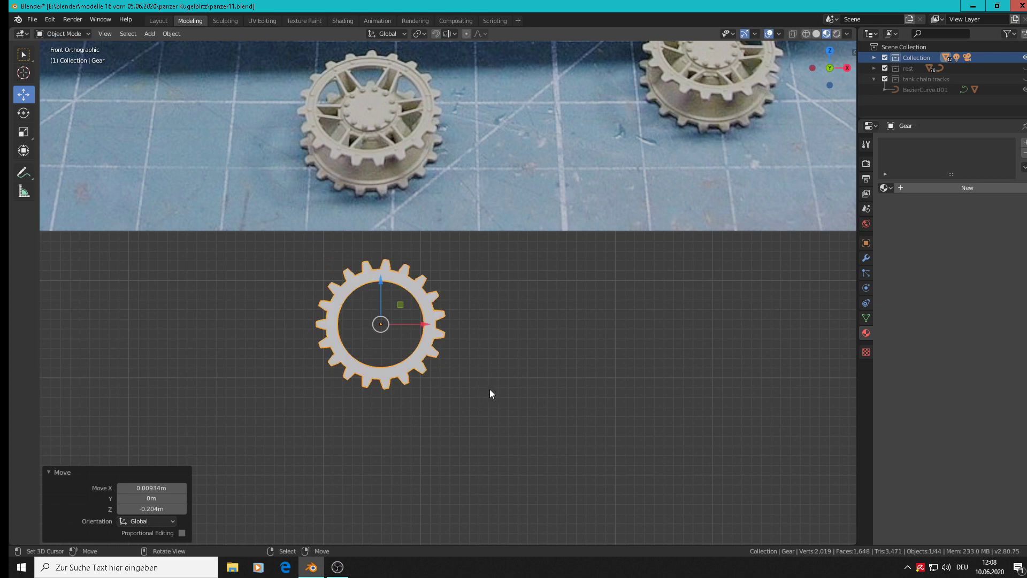
Step: Open the gear mesh below the unpainted model photo for editing
scroll(463, 349, up, 2)
shift+middle_drag(408, 229, 509, 329)
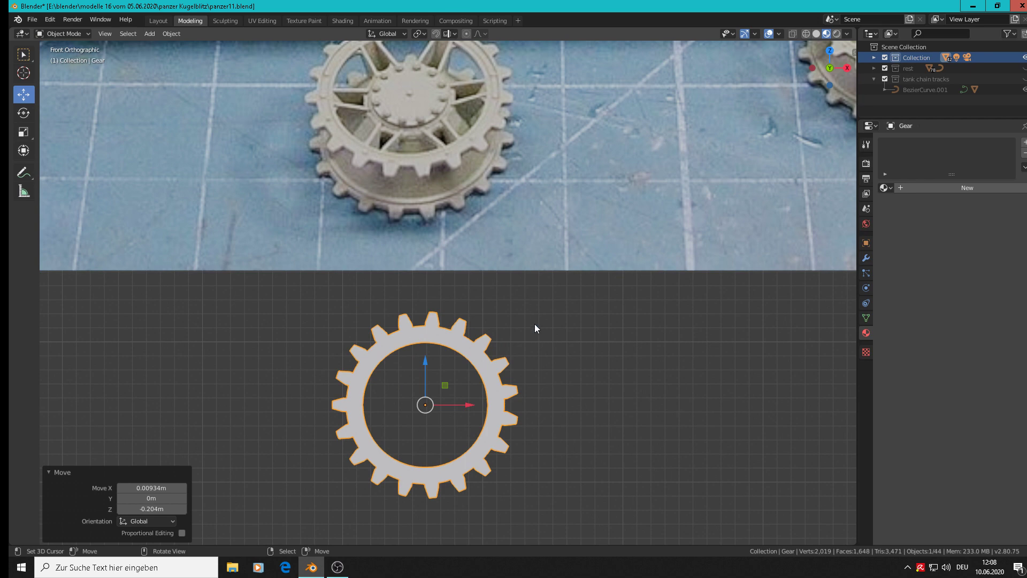
shift+middle_drag(553, 415, 576, 357)
scroll(436, 316, up, 2)
shift+middle_drag(432, 310, 488, 453)
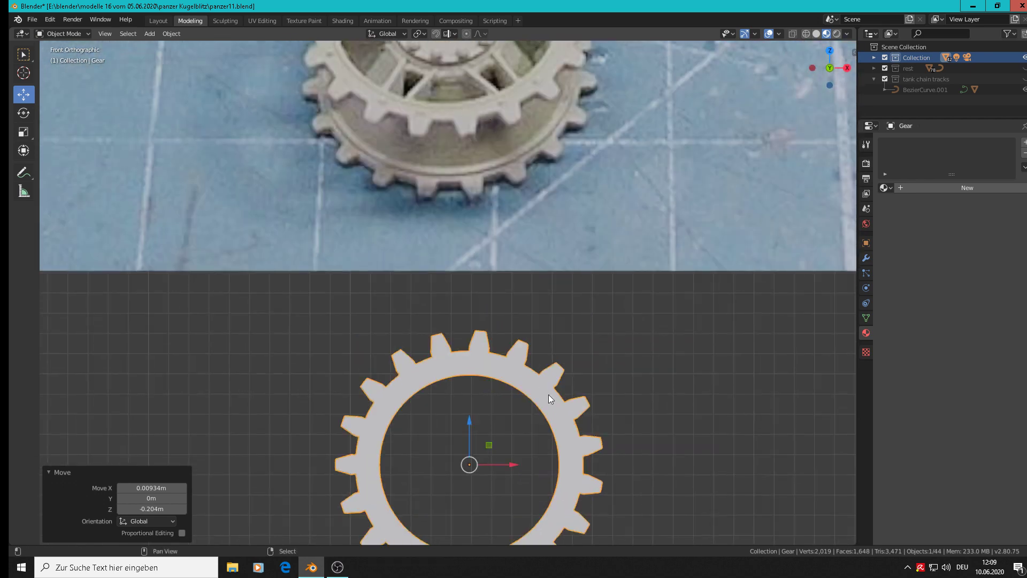
shift+middle_drag(548, 394, 490, 296)
key(Tab)
scroll(482, 294, up, 2)
scroll(482, 294, up, 2)
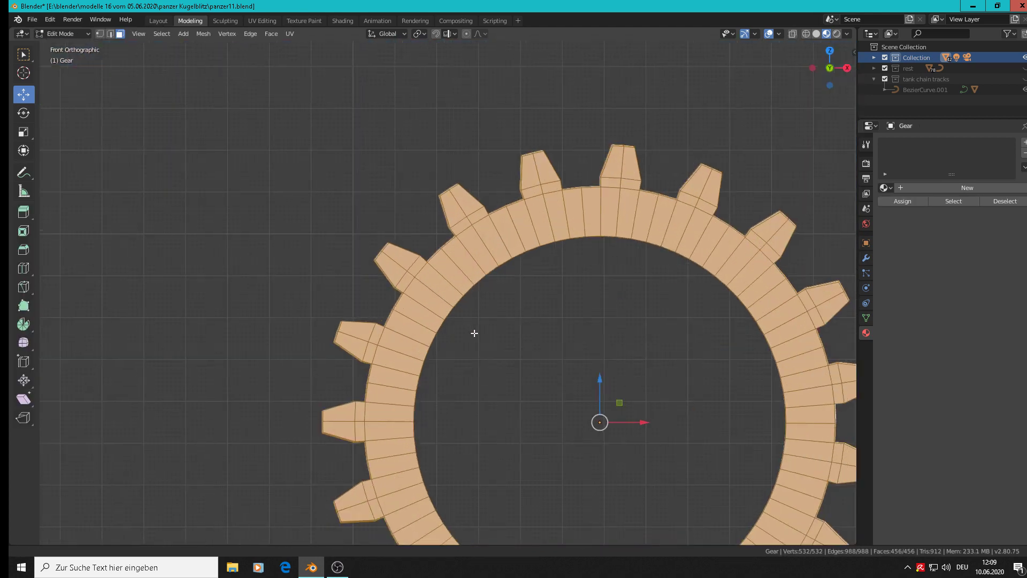
shift+middle_drag(473, 335, 405, 257)
key(ctrl+r)
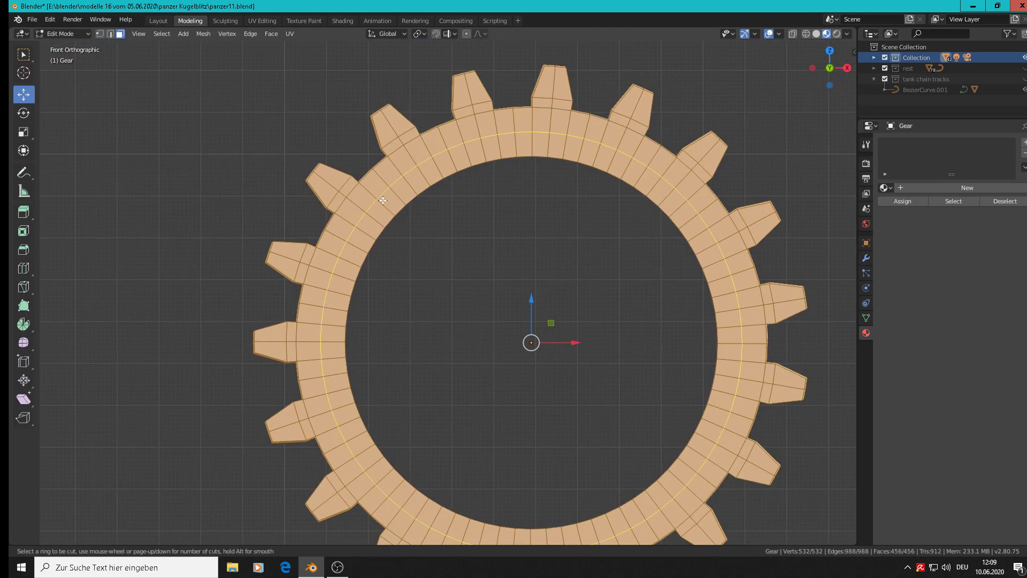
scroll(383, 200, up, 1)
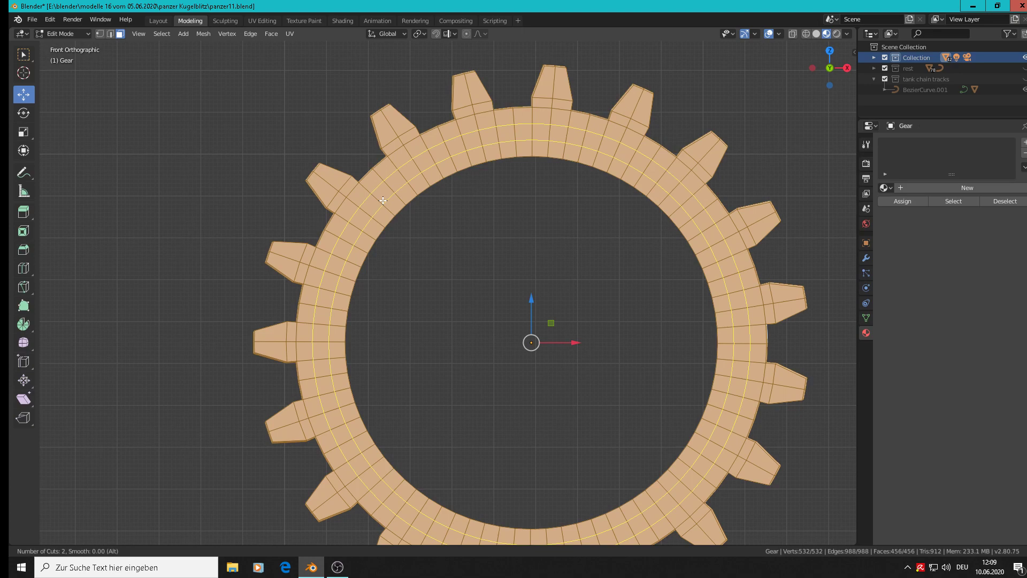
click(383, 200)
click(383, 200)
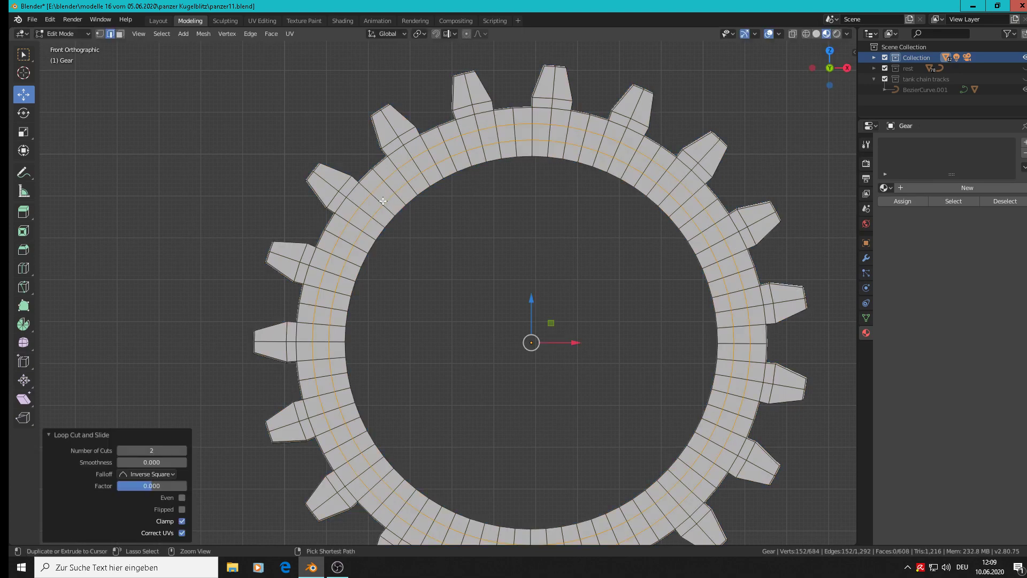
key(3)
key(a)
Step: Add two evenly spaced loop cuts around the front face of the gear's ring, without sliding them
key(ctrl+r)
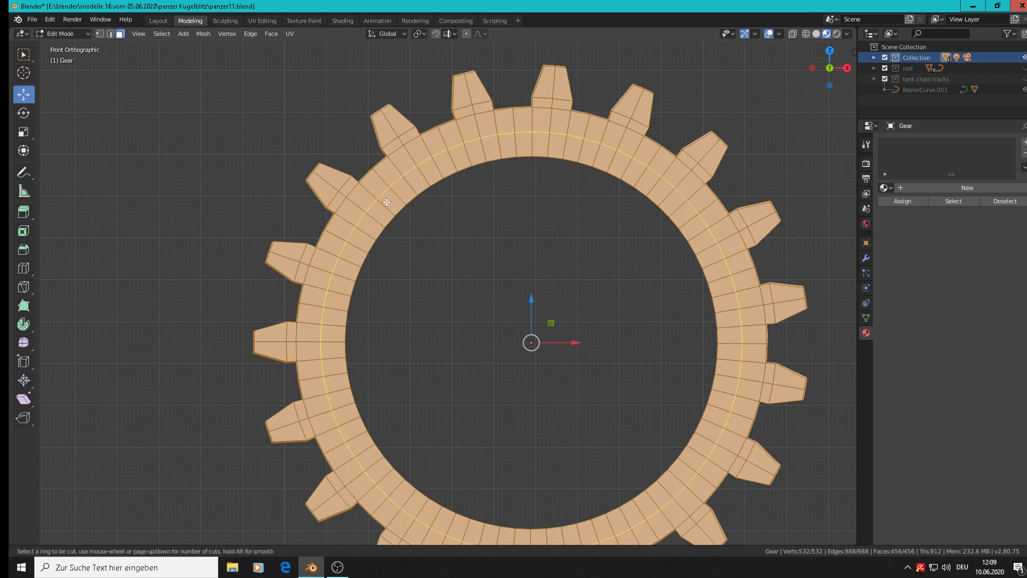
scroll(387, 201, up, 1)
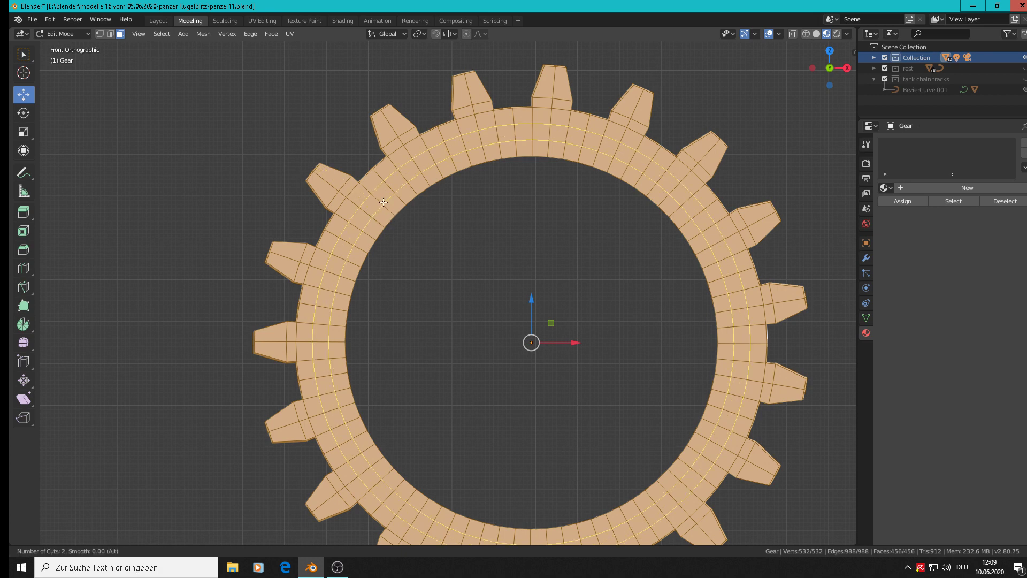
click(386, 206)
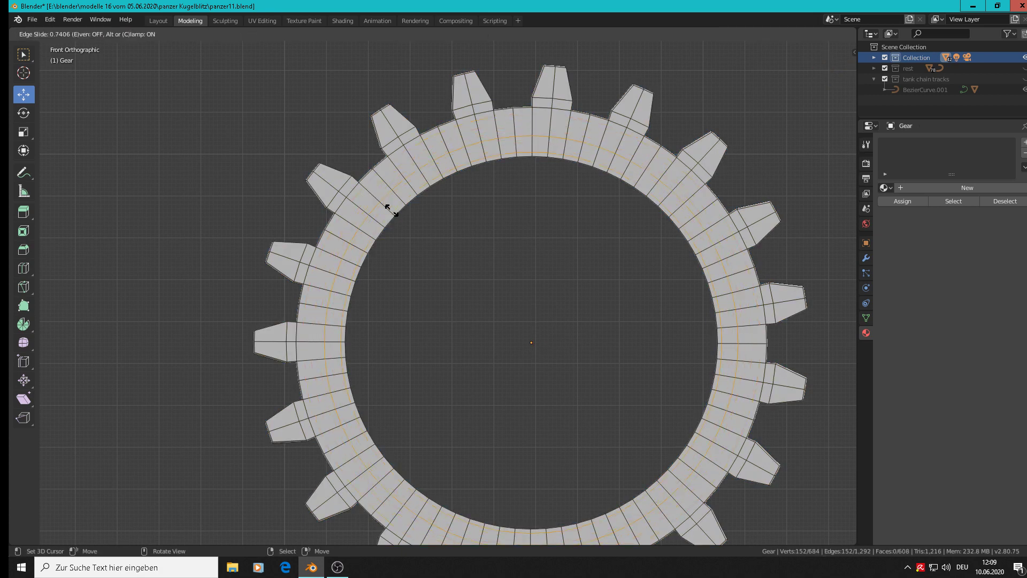
right_click(391, 209)
key(s)
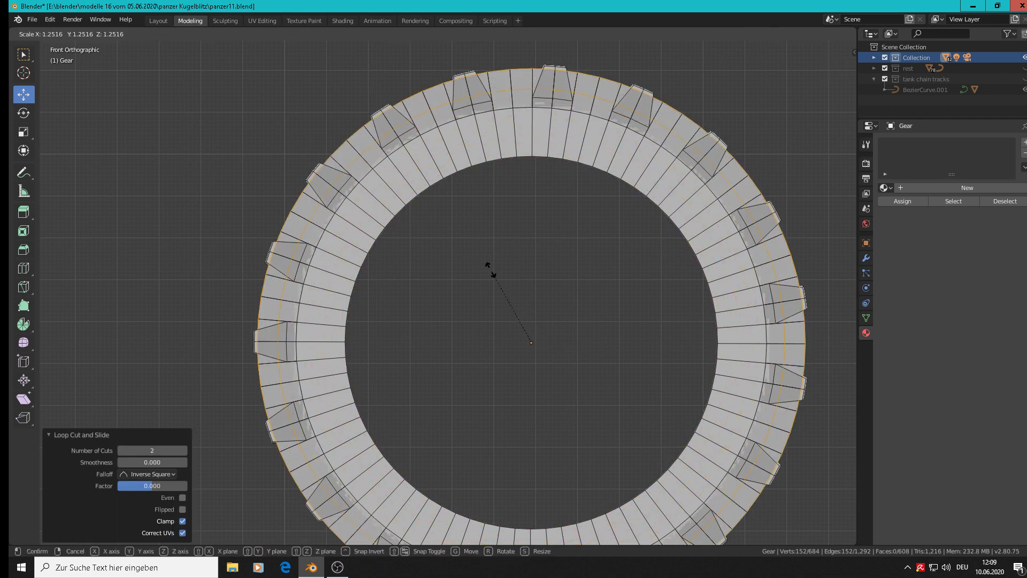
right_click(504, 281)
key(s)
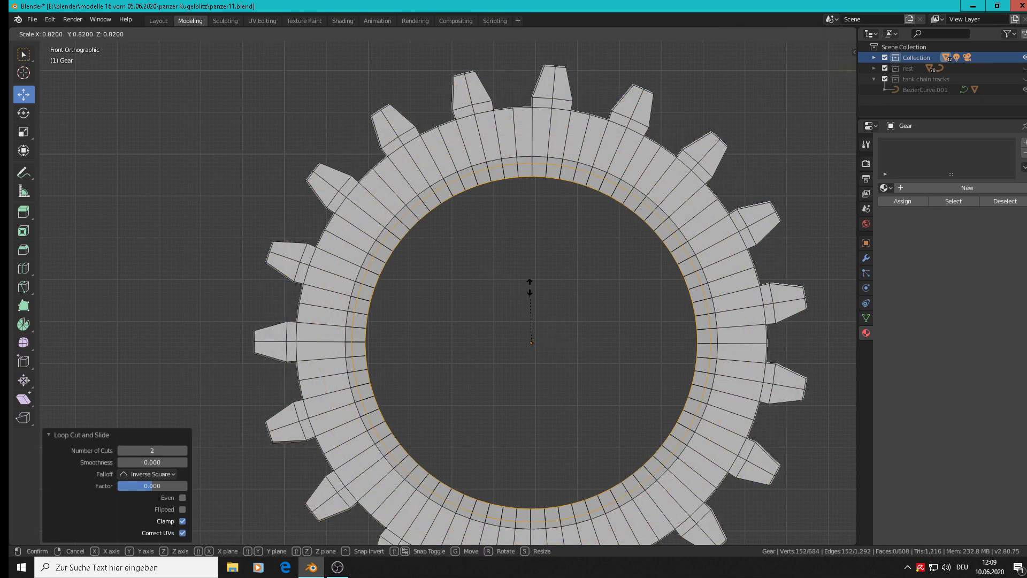
right_click(513, 278)
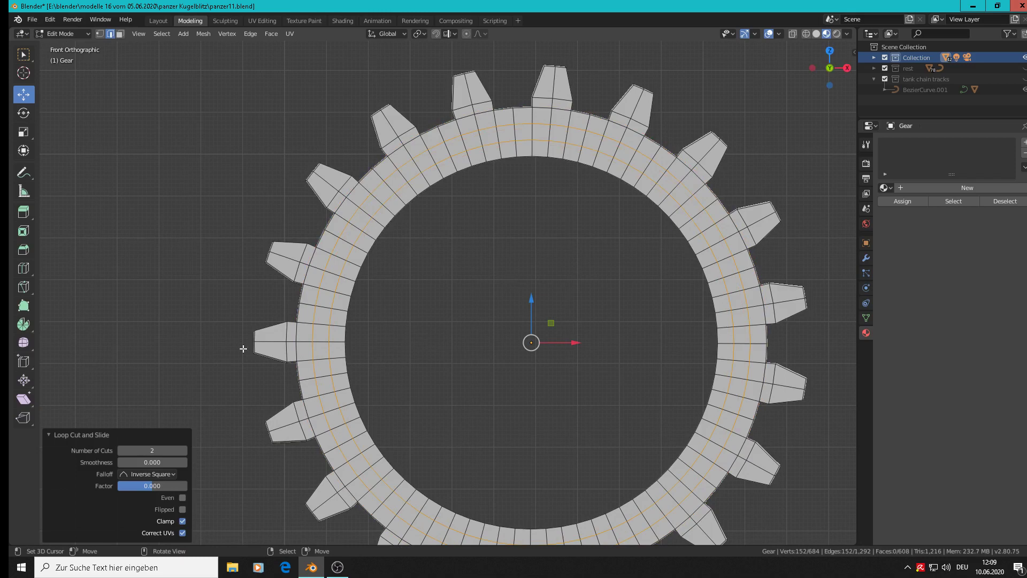
Step: Select the face loop between the two cuts, extrude it, and move it about 0.002 m in Y to form a shallow groove
click(120, 33)
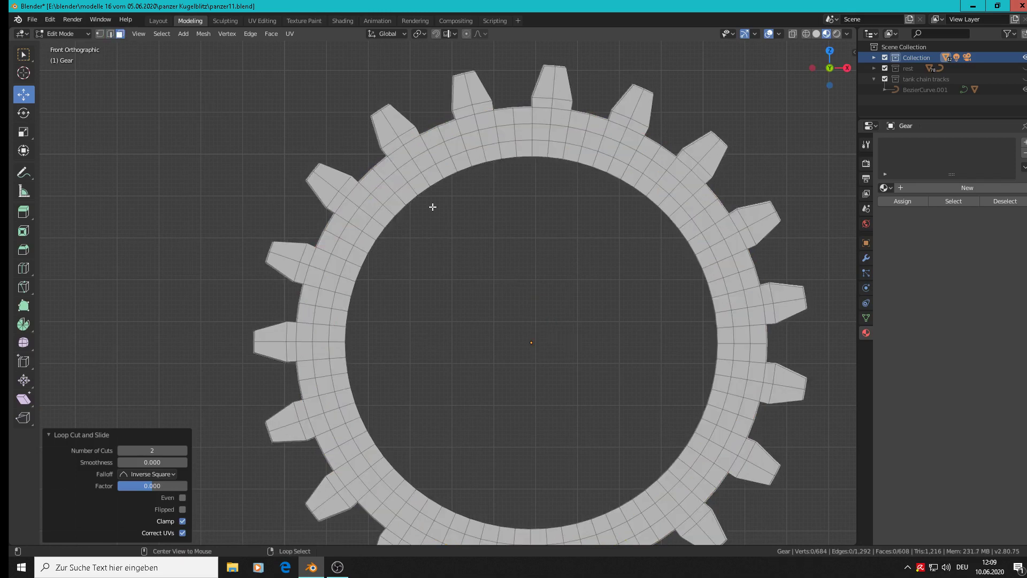
alt+click(378, 194)
middle_drag(466, 248, 521, 234)
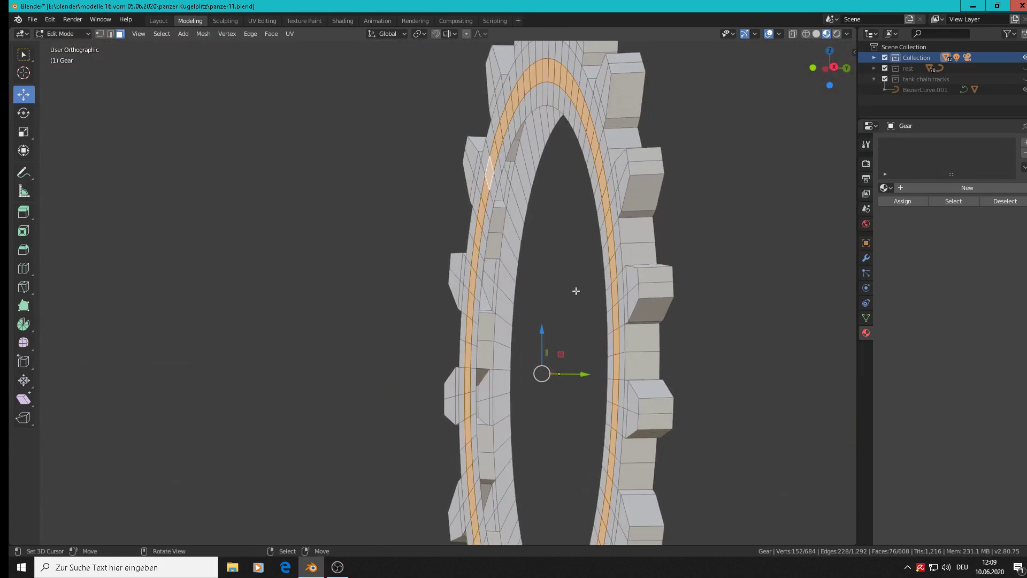
key(e)
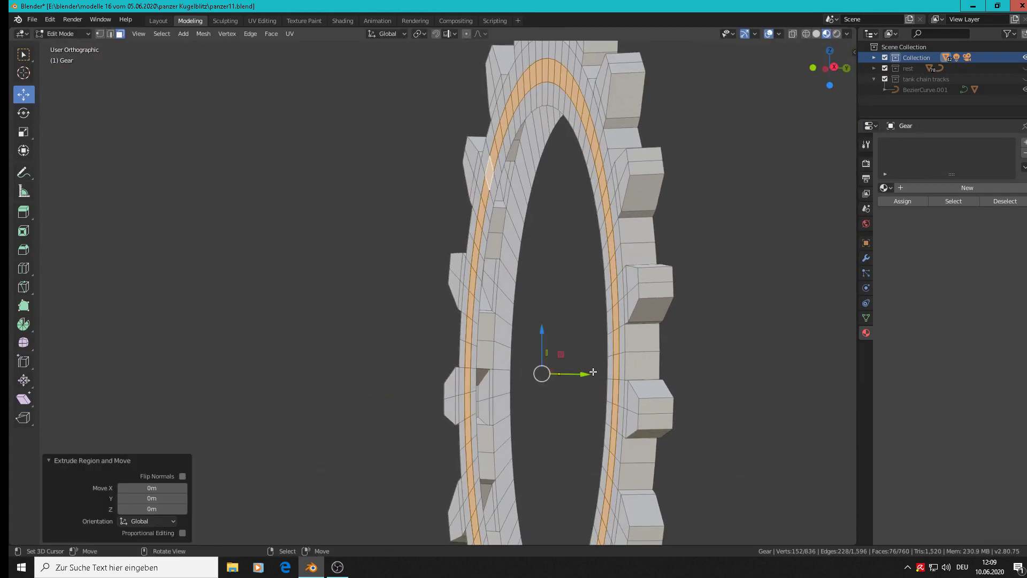
click(599, 374)
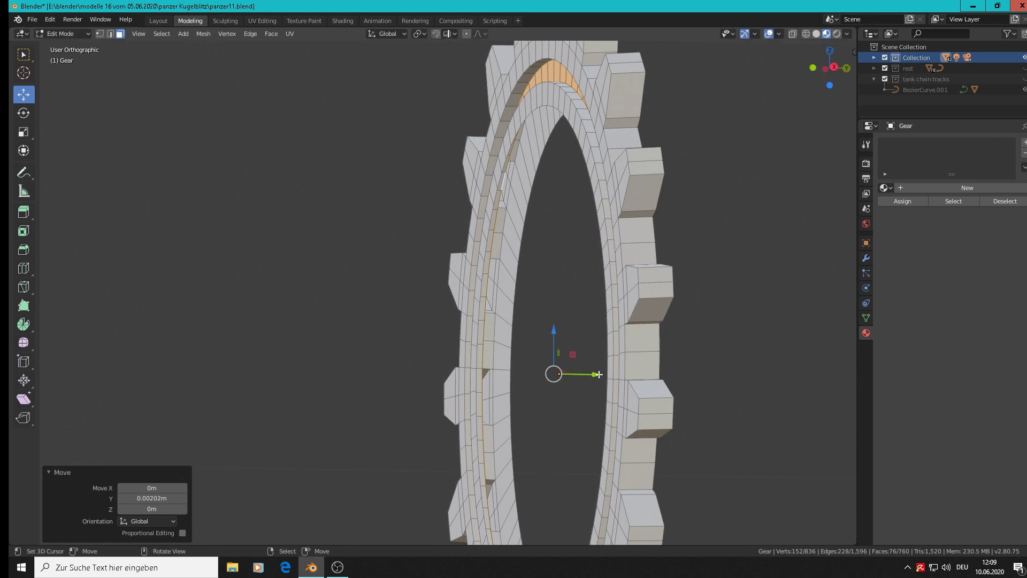
Step: Inspect the grooved ring of the gear from several angles in Object Mode, and return to mesh editing
key(Tab)
middle_drag(593, 348, 676, 367)
scroll(756, 338, down, 5)
scroll(718, 320, up, 5)
middle_drag(718, 320, 714, 348)
scroll(714, 335, up, 4)
key(Tab)
scroll(695, 339, down, 4)
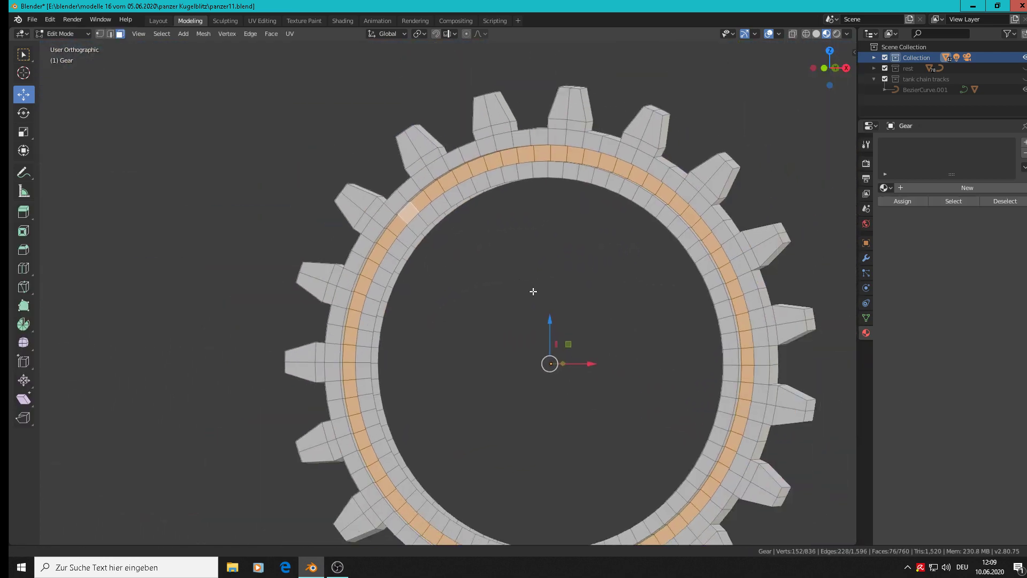
Step: Select the groove's outer rim edge loop and scale it up by about 1.027 to slope the outer wall
scroll(488, 286, up, 1)
shift+middle_drag(535, 291, 503, 282)
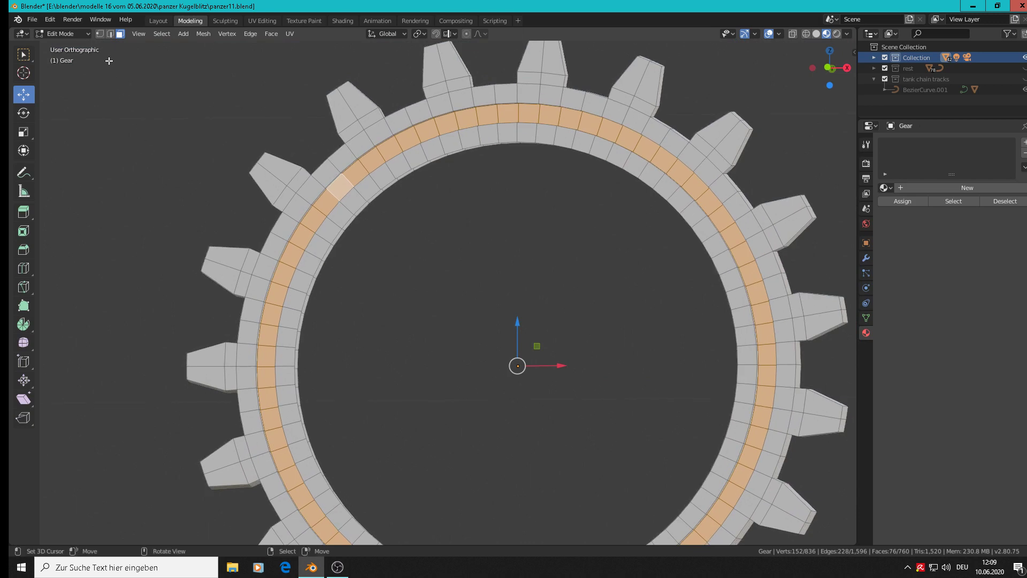
click(110, 33)
alt+click(320, 194)
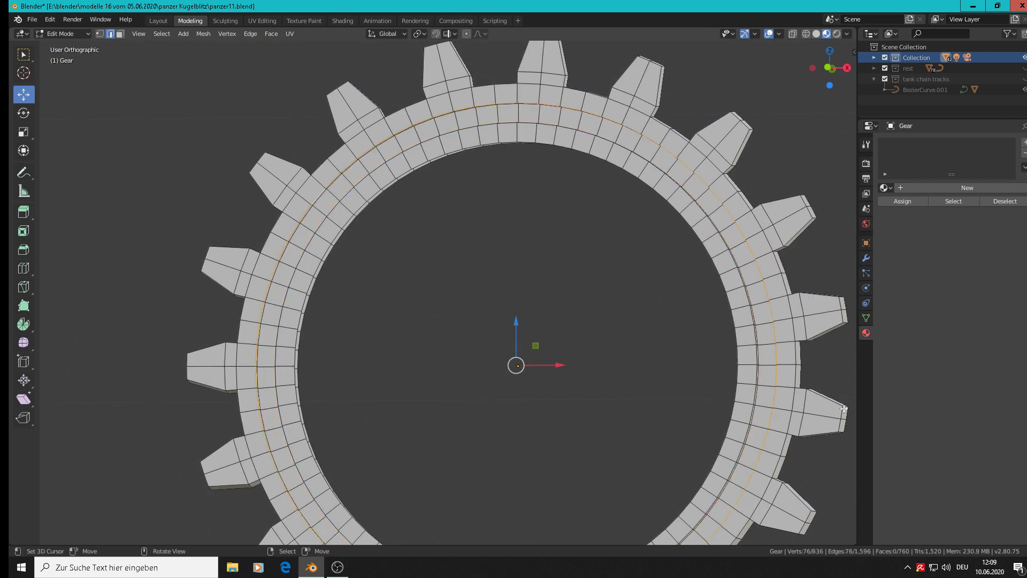
key(s)
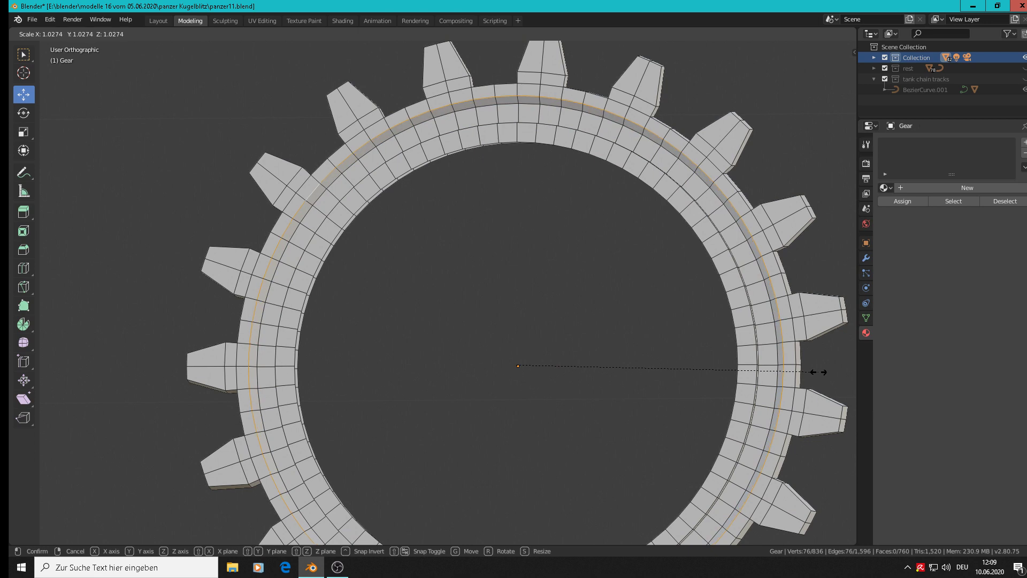
click(814, 371)
Step: Select the groove's inner rim edge loop and scale it to 0.964 to slope the inner wall
alt+click(336, 215)
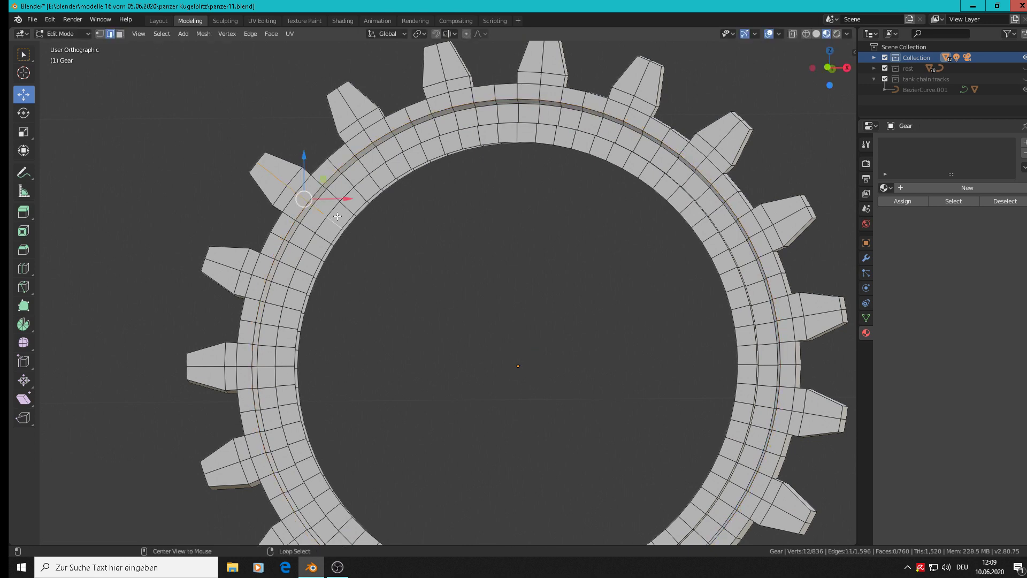
alt+click(335, 210)
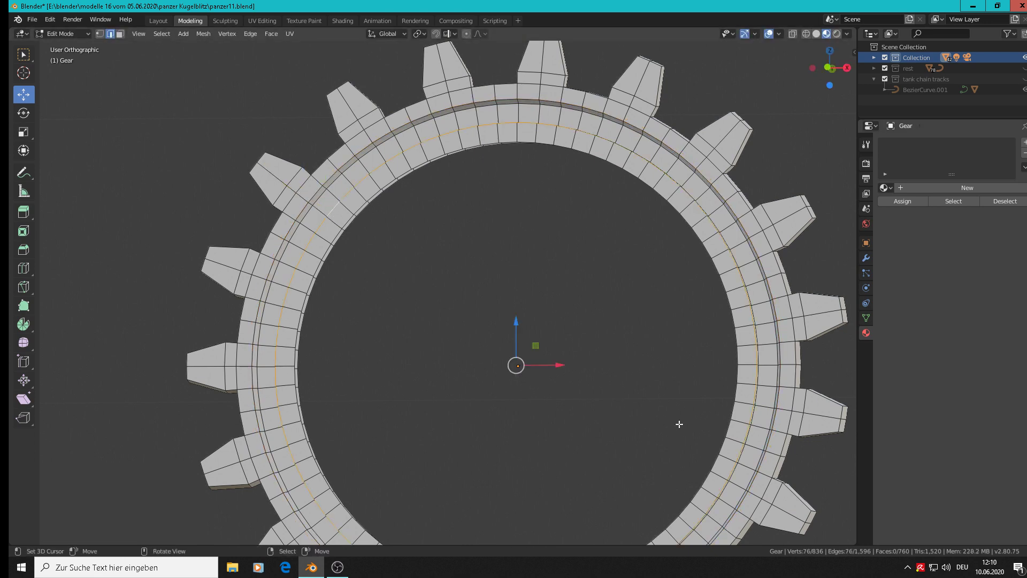
key(s)
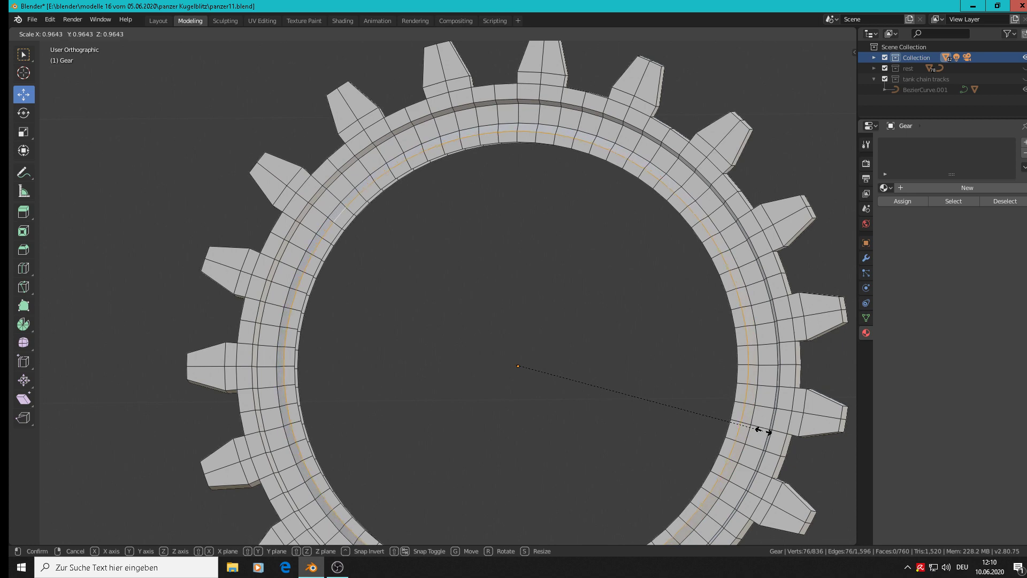
click(765, 430)
Step: Bevel the groove's outer rim edge loop with a width of about 0.0092 m and one segment
middle_drag(619, 389, 455, 267)
scroll(444, 260, up, 3)
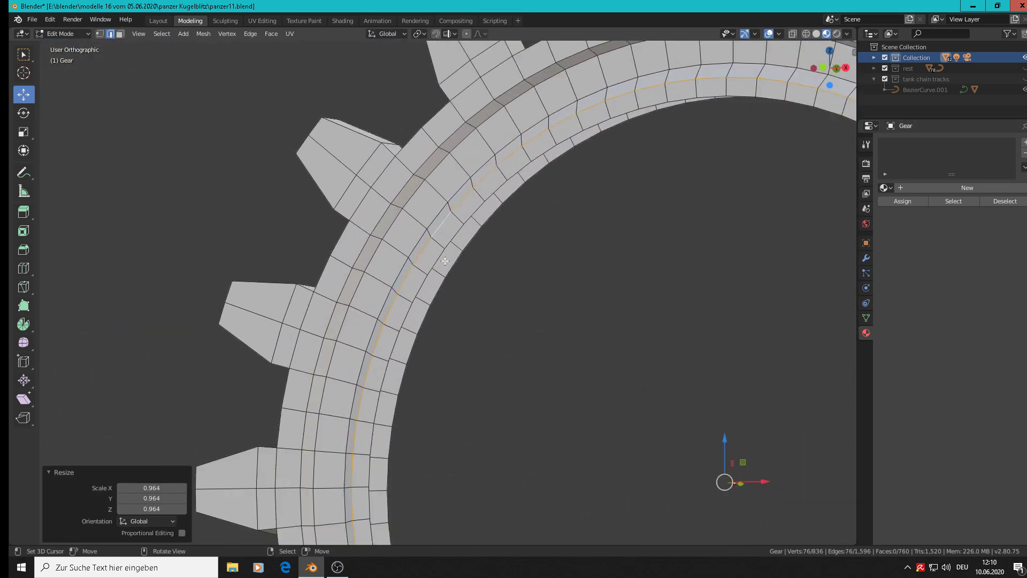
alt+click(405, 184)
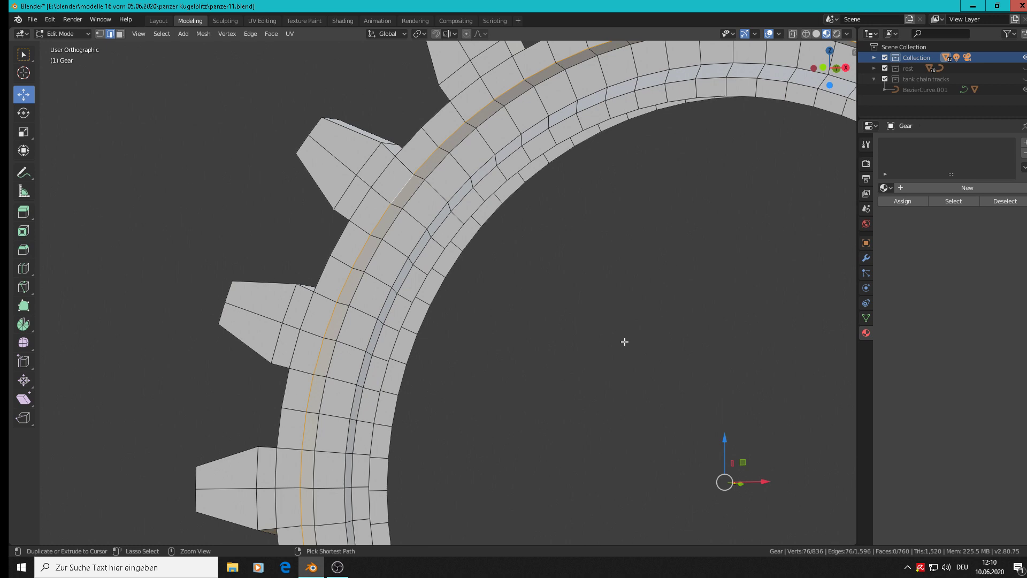
key(ctrl+b)
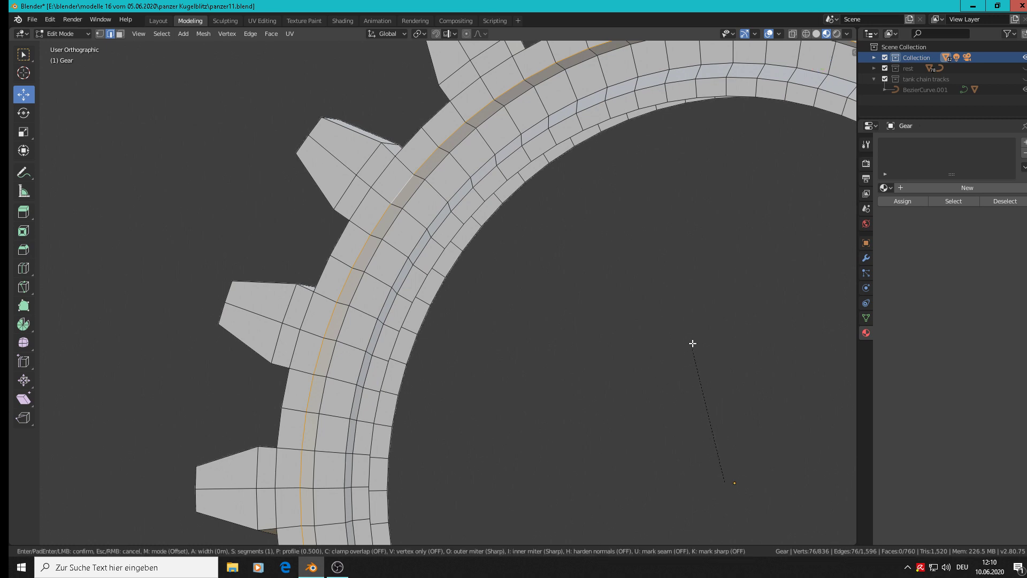
key(Escape)
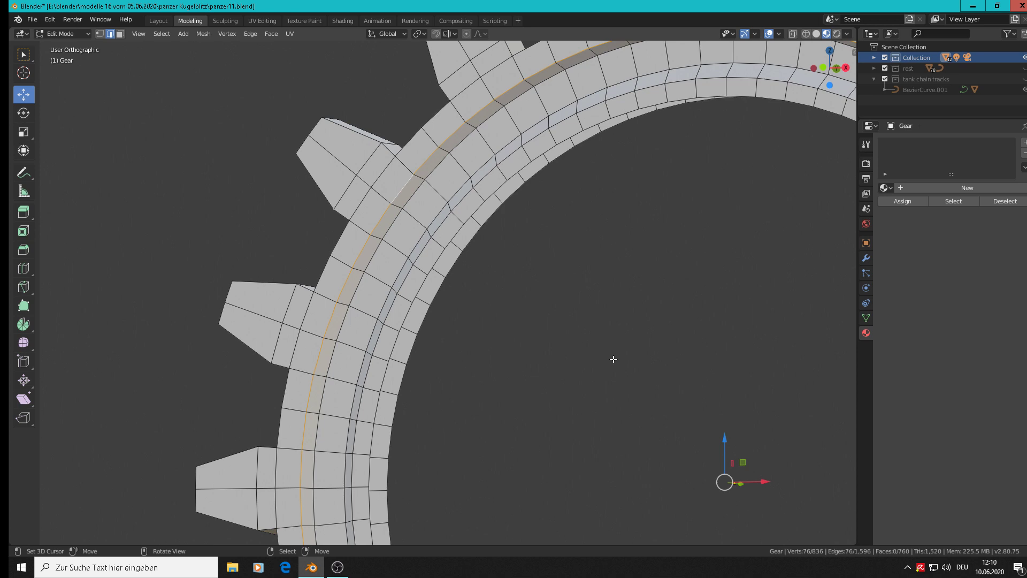
key(ctrl+b)
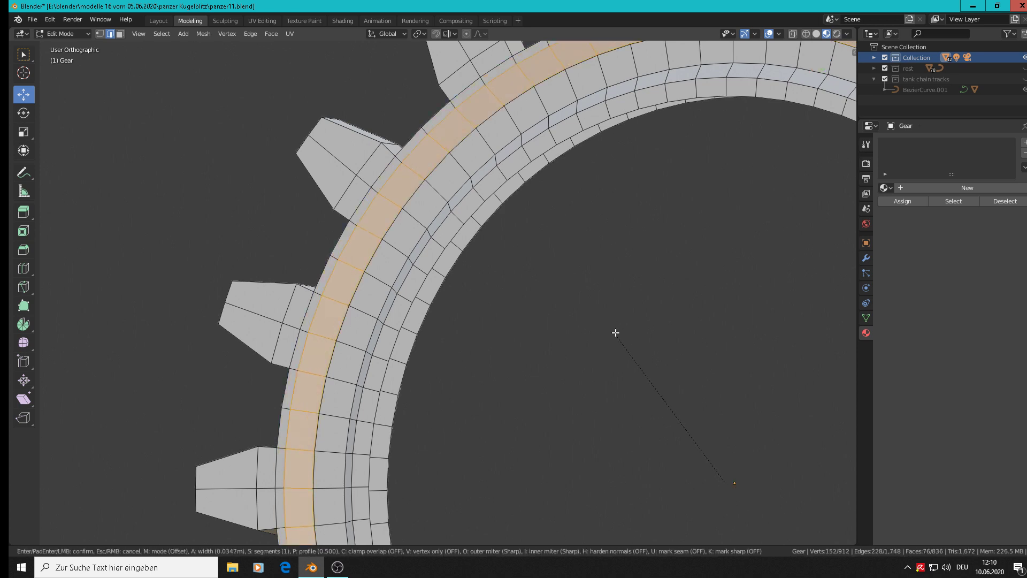
click(623, 340)
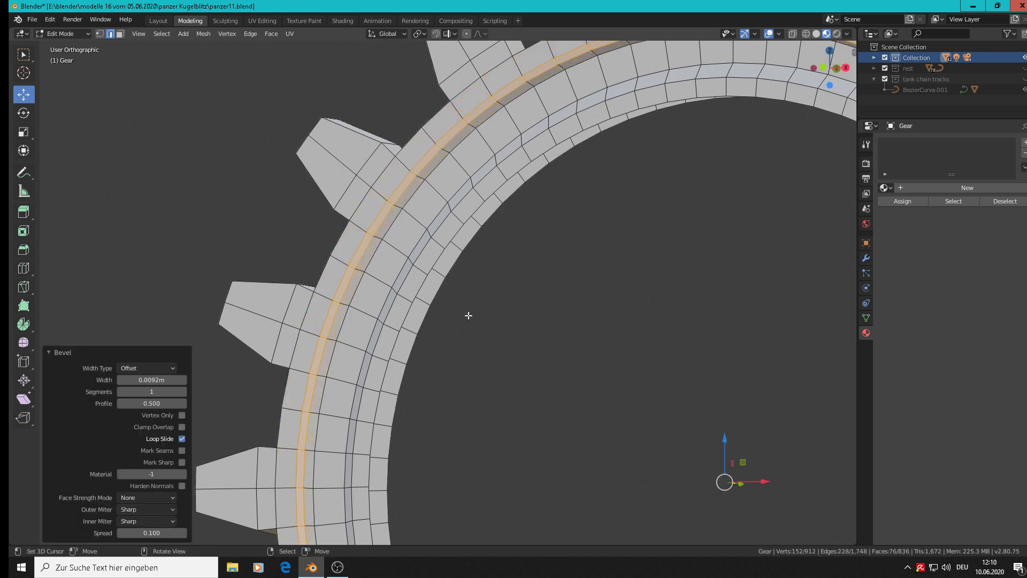
Step: Bevel the groove's inner rim edge loop with a width of about 0.009 m and one segment
middle_drag(469, 314, 432, 216)
alt+click(450, 208)
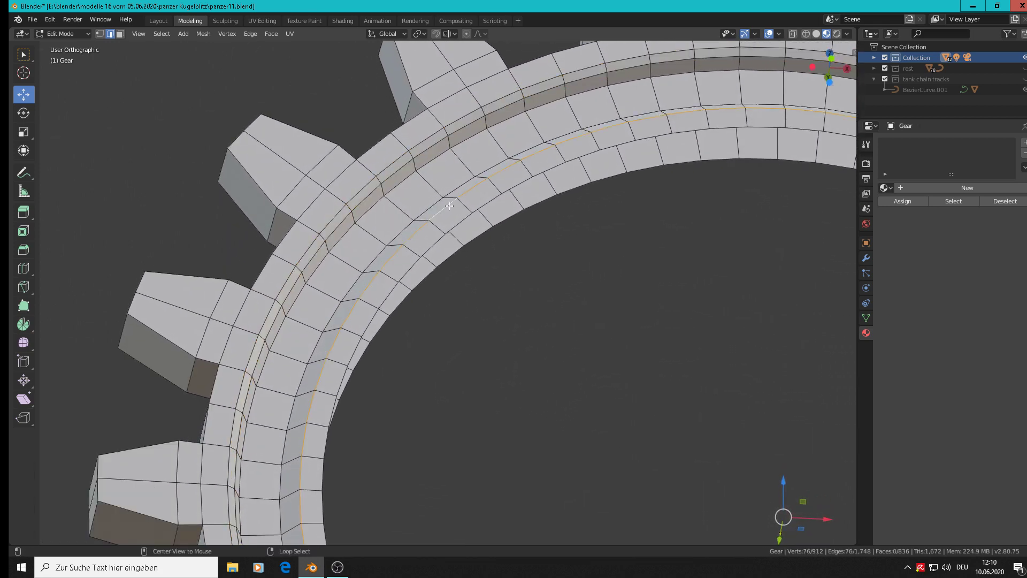
key(ctrl+b)
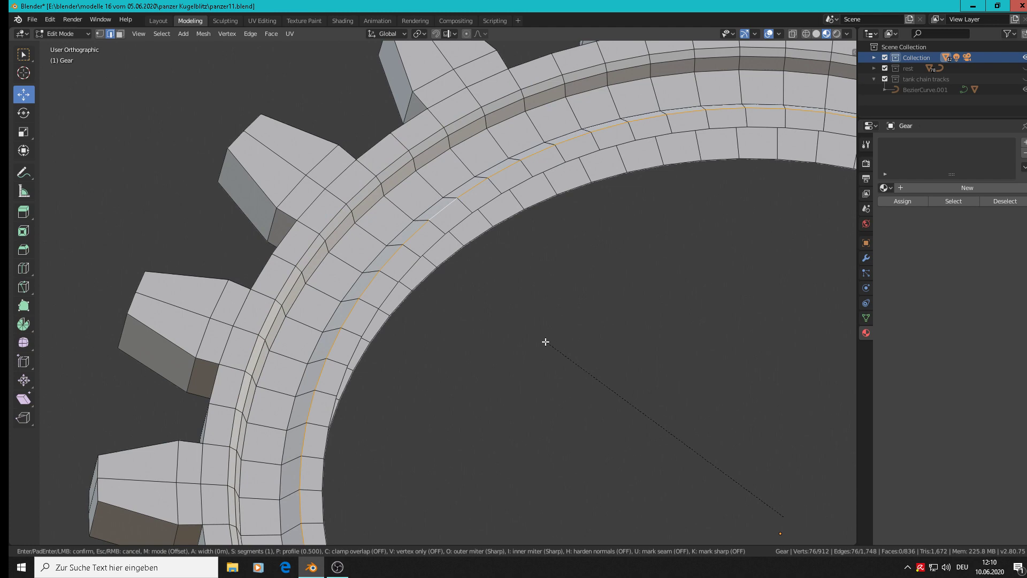
click(531, 339)
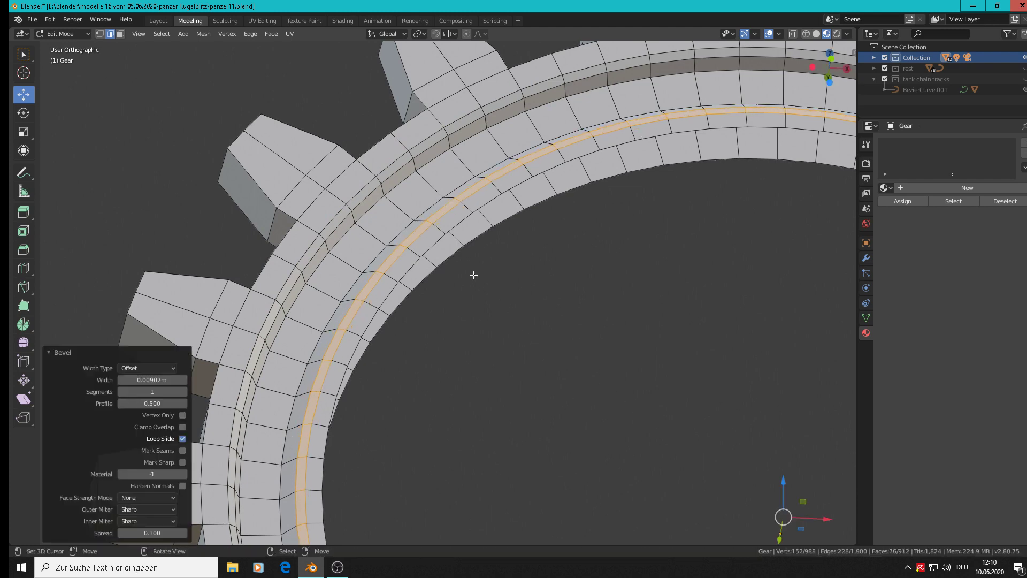
Step: Select the edge loop around the gear's inner hole and extrude it about 0.006 m along Y to form a wall
alt+click(457, 223)
middle_drag(549, 408, 593, 466)
scroll(421, 419, up, 2)
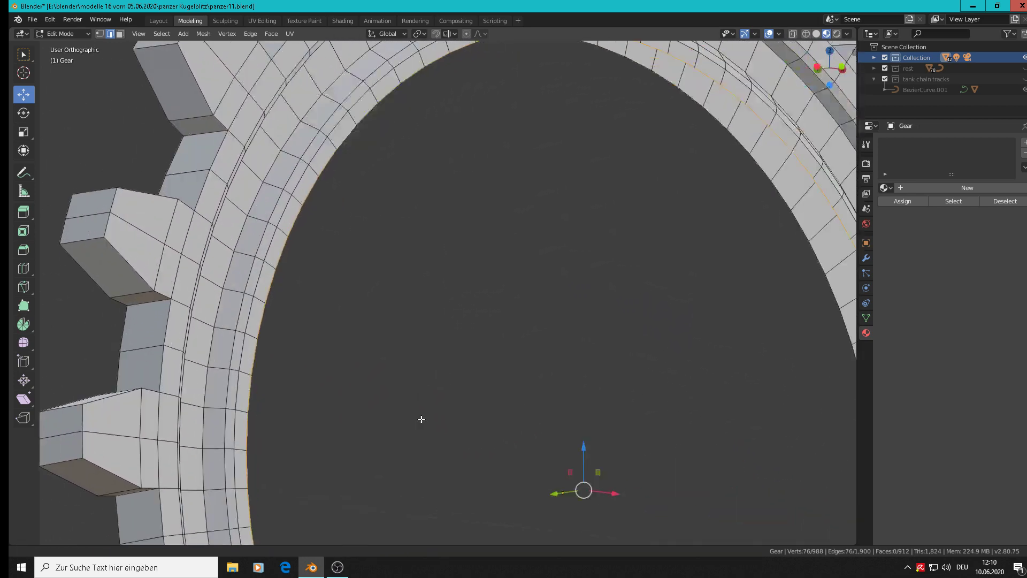
scroll(421, 419, down, 4)
middle_drag(395, 435, 415, 438)
scroll(424, 442, up, 2)
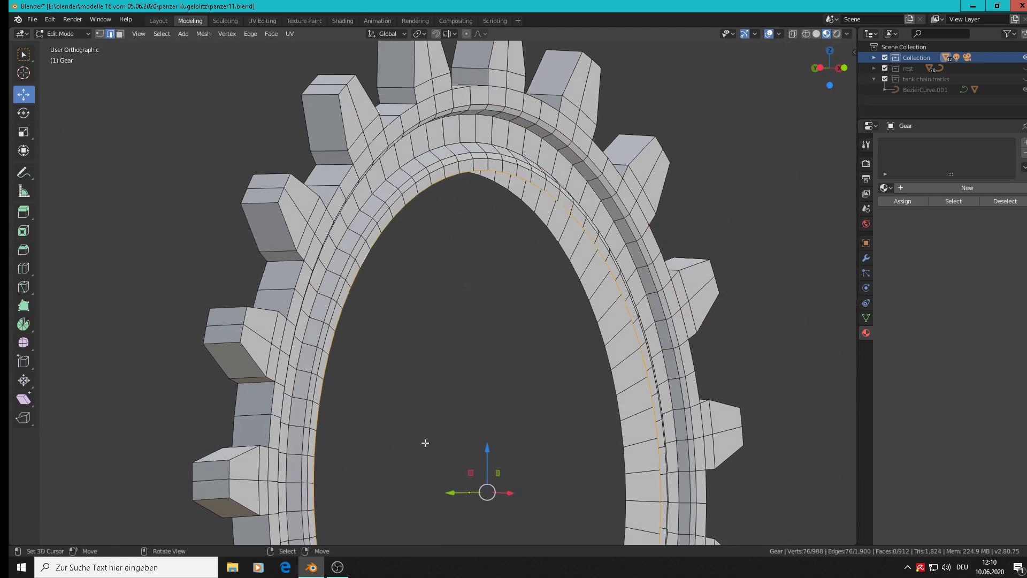
key(e)
key(Escape)
key(g)
key(y)
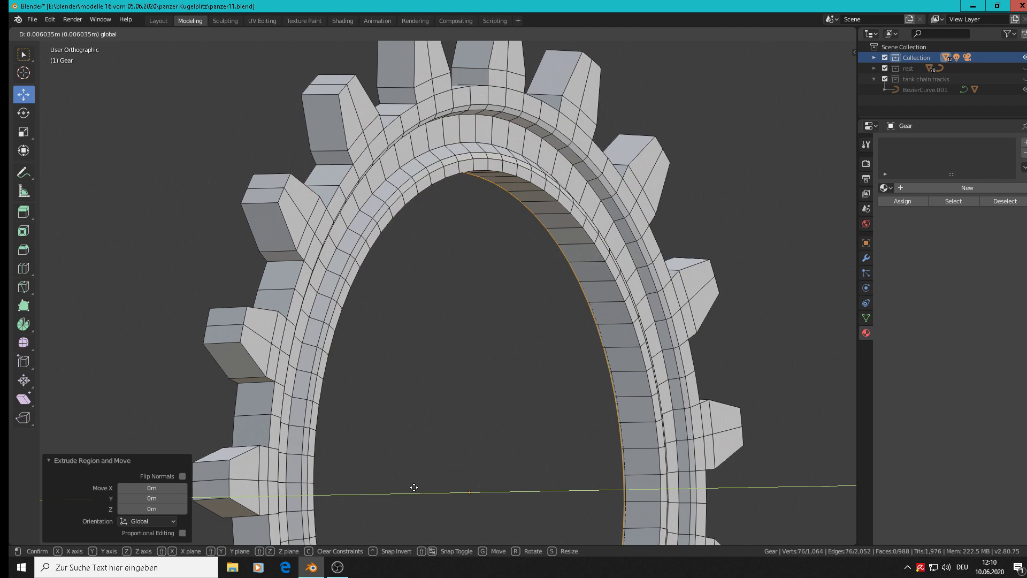
click(414, 487)
Step: Bevel the front edge loop of the hole's new wall with one narrow segment and return to Object Mode
scroll(407, 316, up, 6)
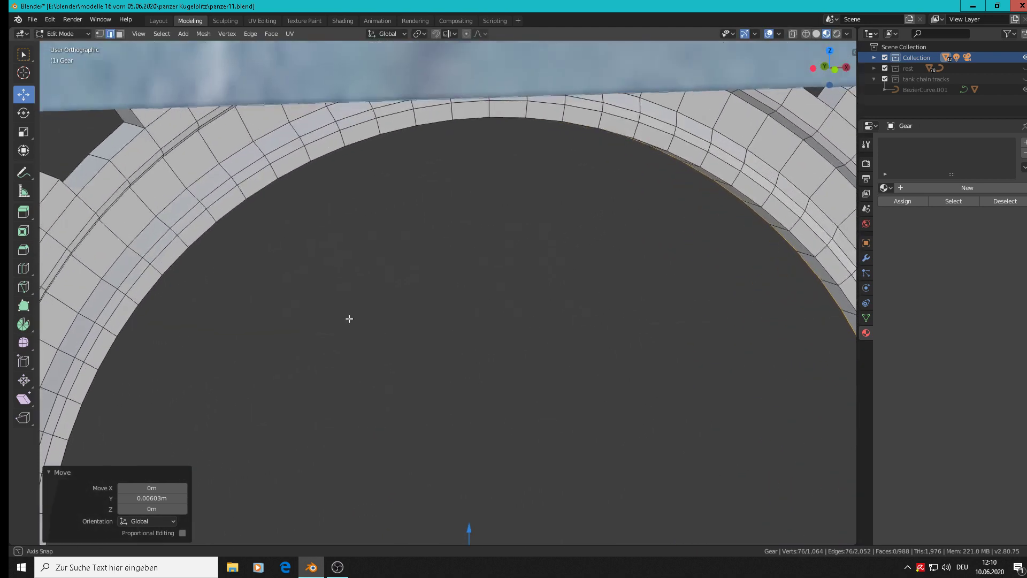
middle_drag(350, 318, 341, 284)
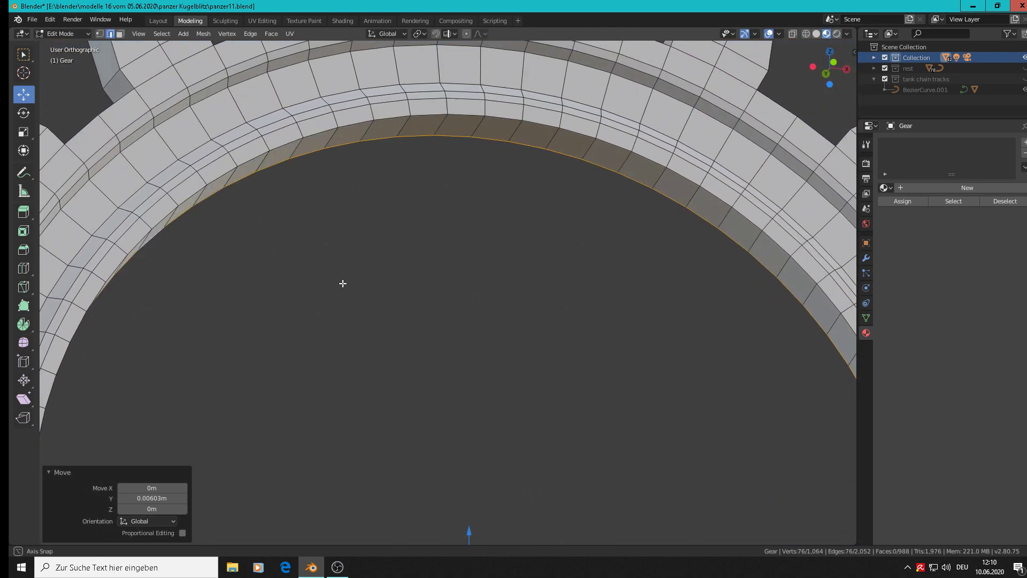
alt+click(505, 116)
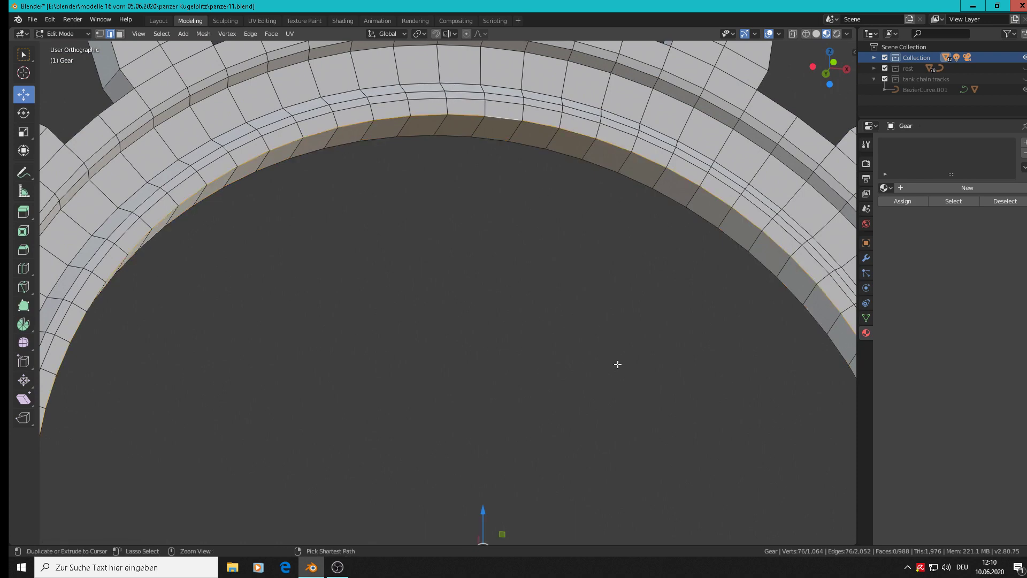
key(ctrl+b)
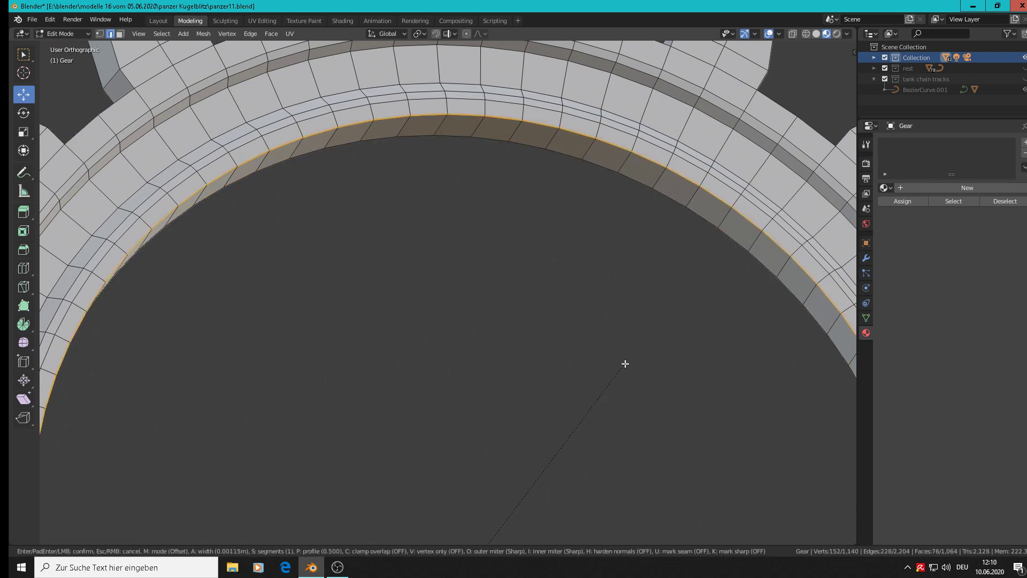
click(628, 362)
scroll(620, 369, down, 6)
key(Tab)
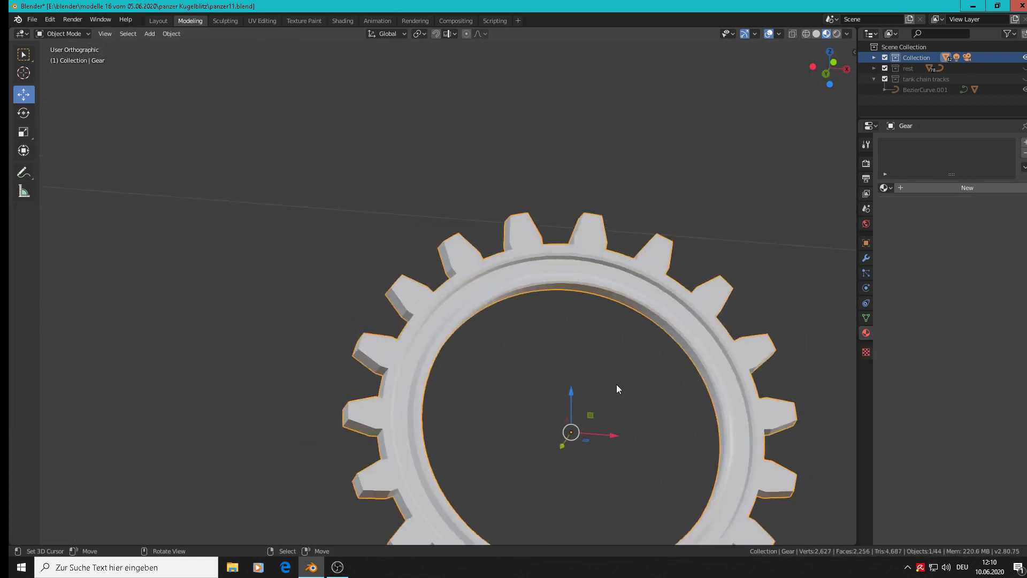
Step: View the whole gear from the front below the reference photo and save panzer11.blend
scroll(617, 384, down, 2)
shift+middle_drag(616, 384, 388, 266)
middle_drag(388, 266, 374, 297)
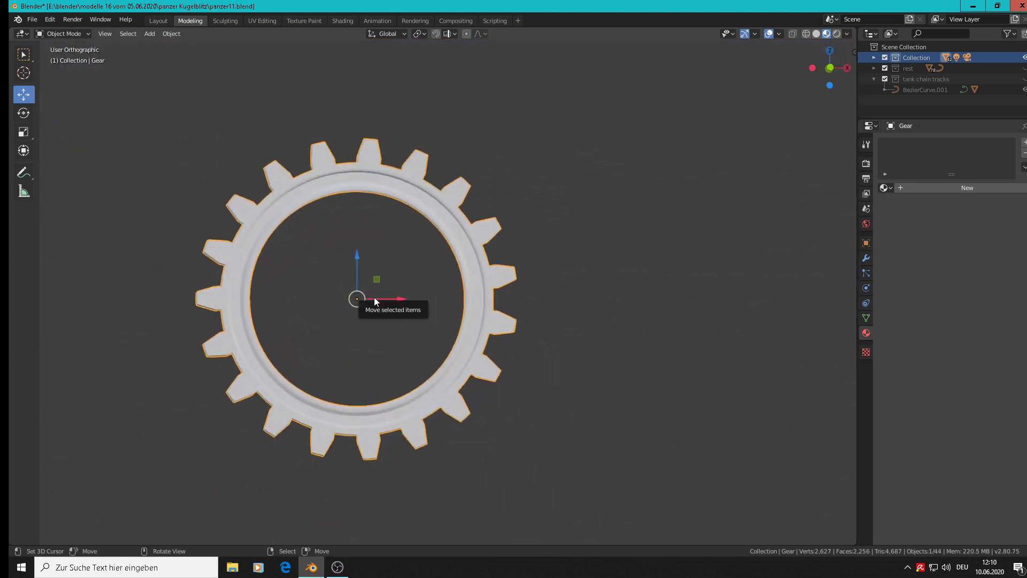
scroll(420, 309, down, 4)
key(KP_1)
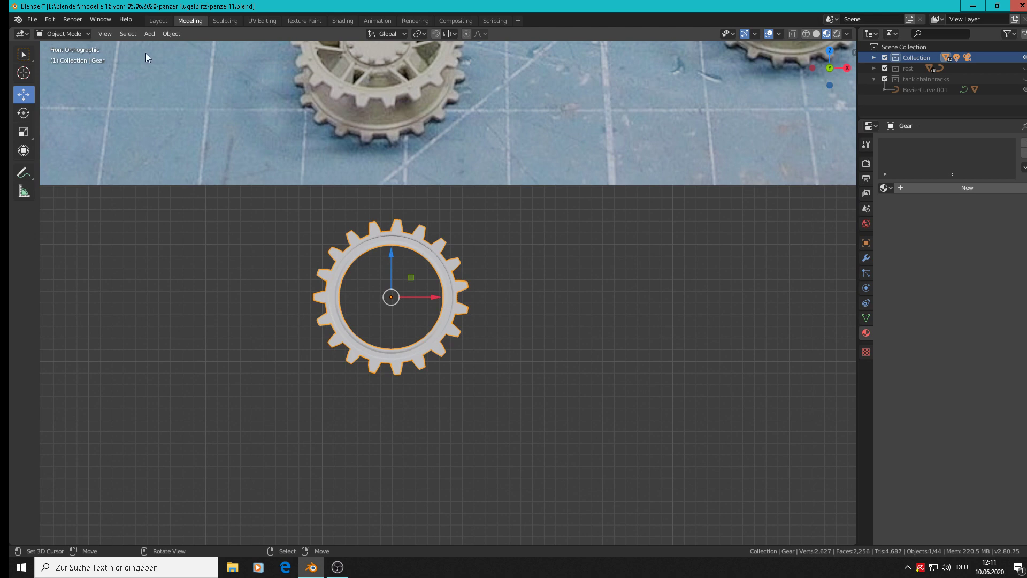
click(31, 20)
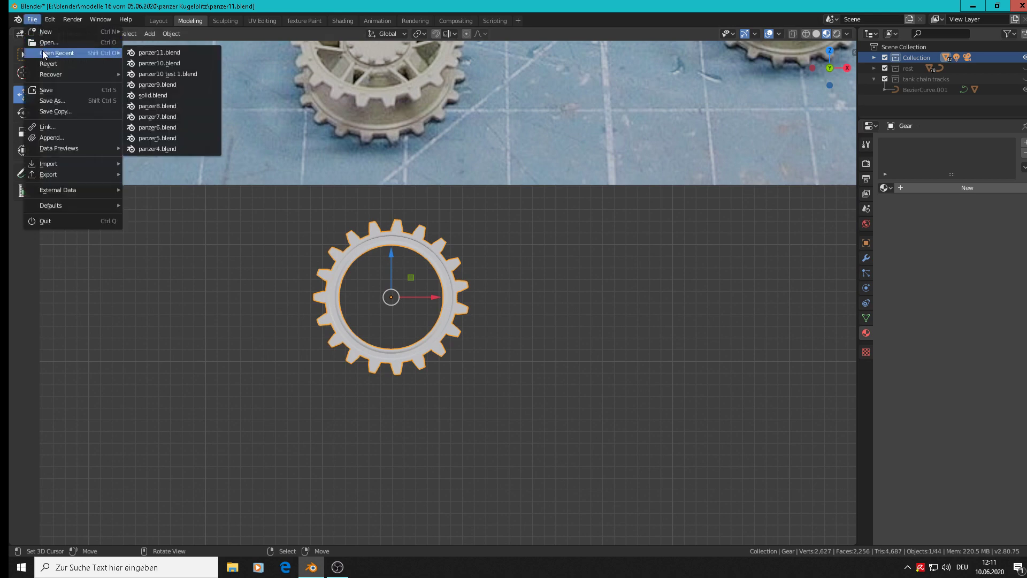
click(45, 91)
Step: Duplicate the gear and place the copy beside it, about -0.174 m along X
scroll(441, 146, up, 2)
shift+middle_drag(441, 146, 525, 192)
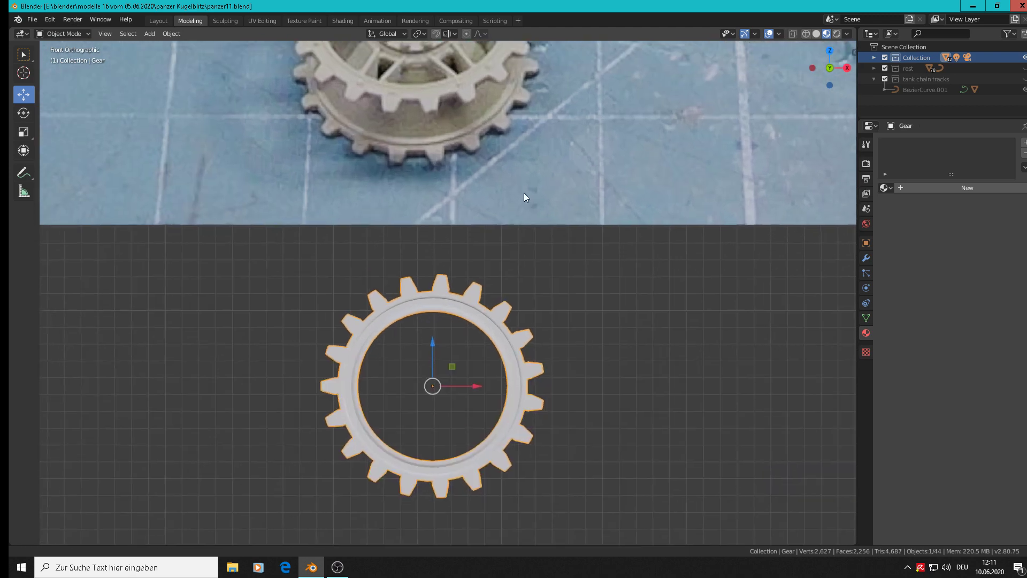
scroll(528, 293, down, 3)
scroll(521, 309, up, 1)
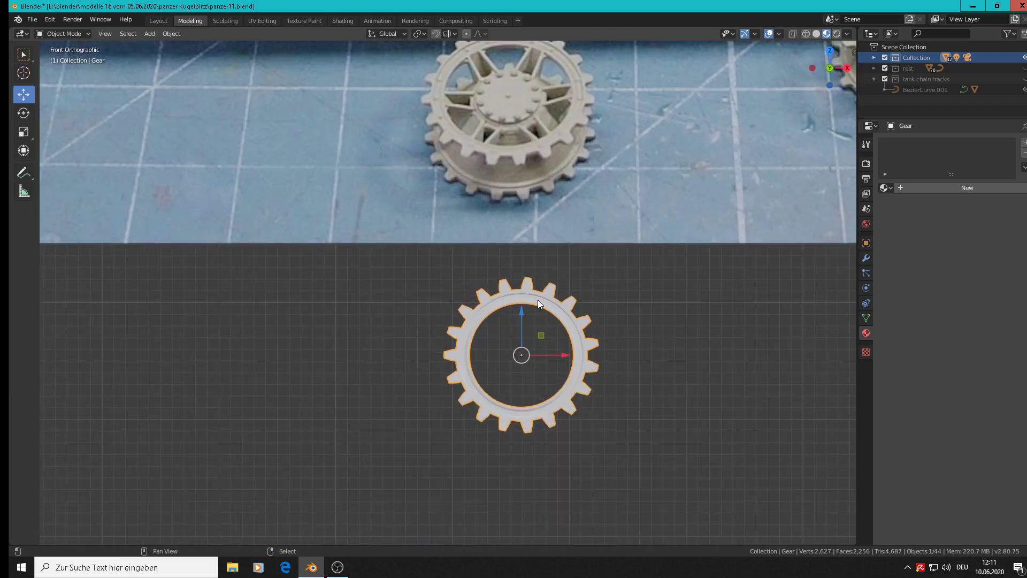
key(shift+d)
click(333, 294)
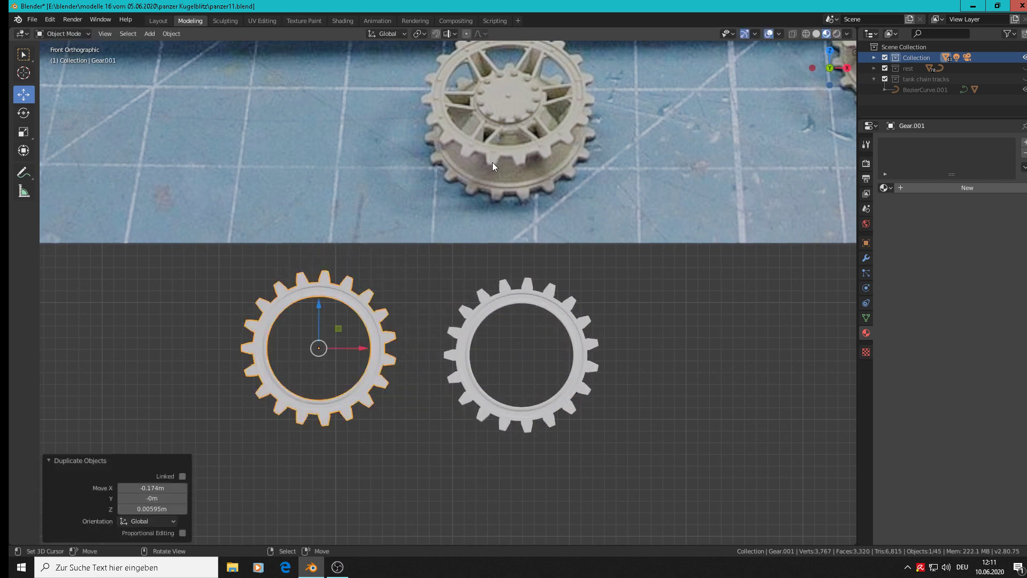
Step: Place the 3D cursor on the original gear's ring near an upper tooth and add a cylinder with 6 vertices there
scroll(525, 127, up, 3)
shift+middle_drag(524, 127, 503, 272)
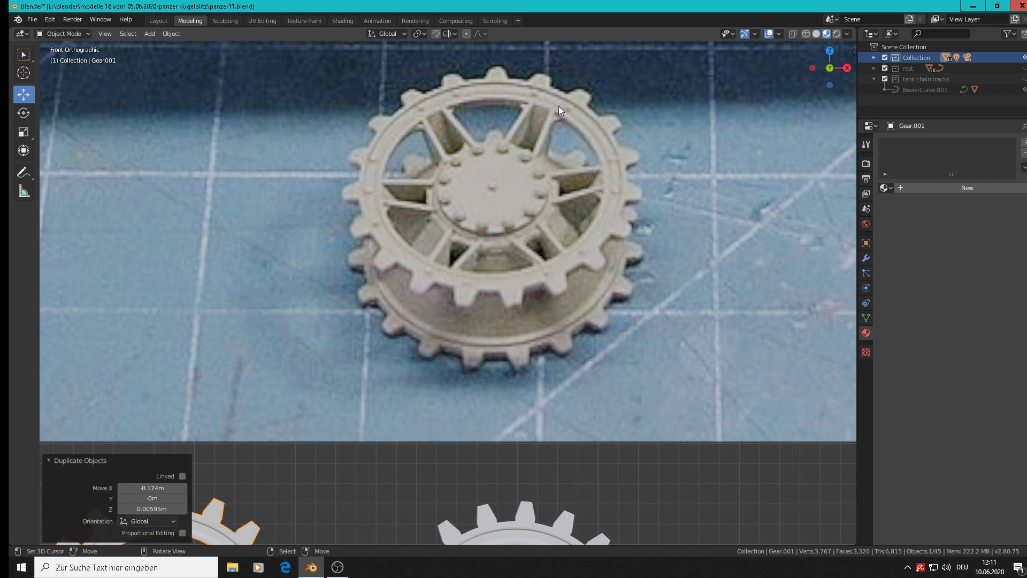
scroll(543, 182, down, 5)
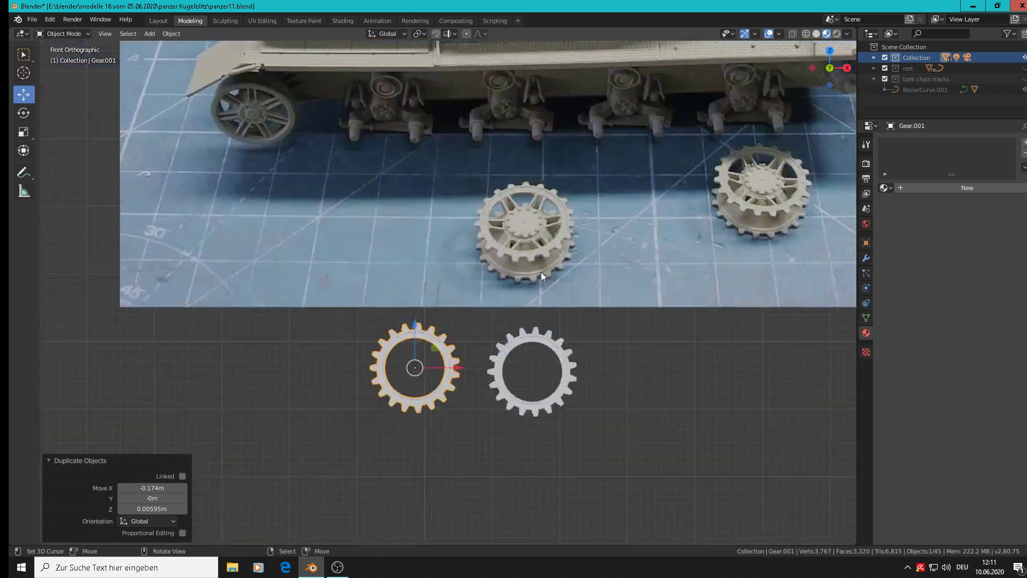
scroll(508, 372, up, 6)
scroll(560, 343, up, 3)
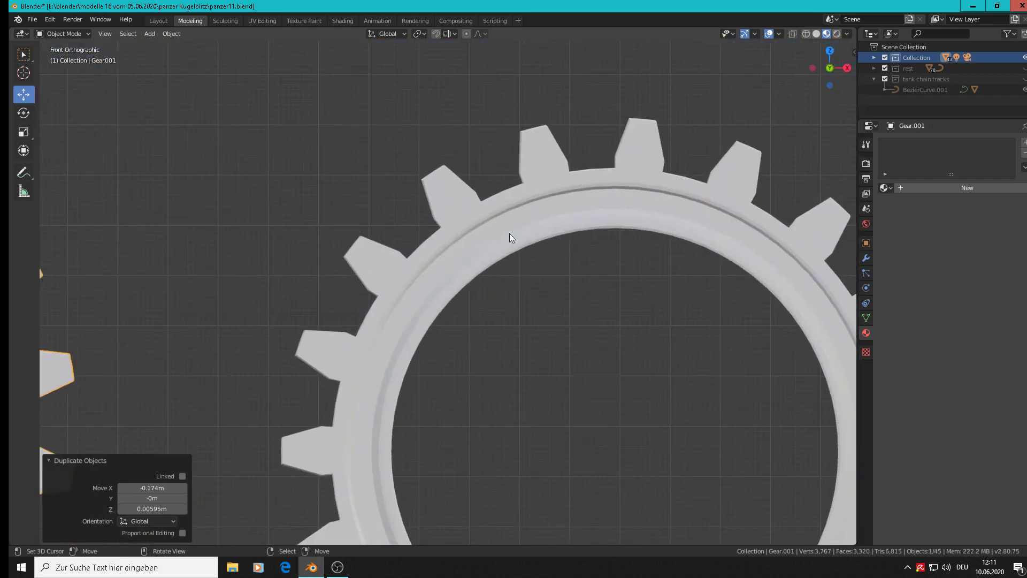
shift+right_click(480, 239)
scroll(481, 239, down, 5)
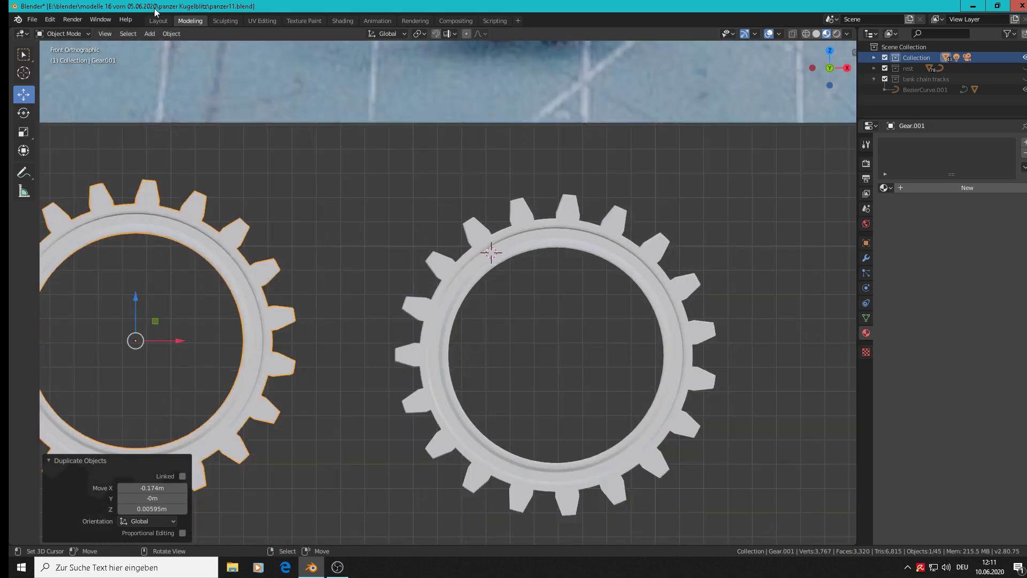
click(150, 34)
mouse_move(153, 49)
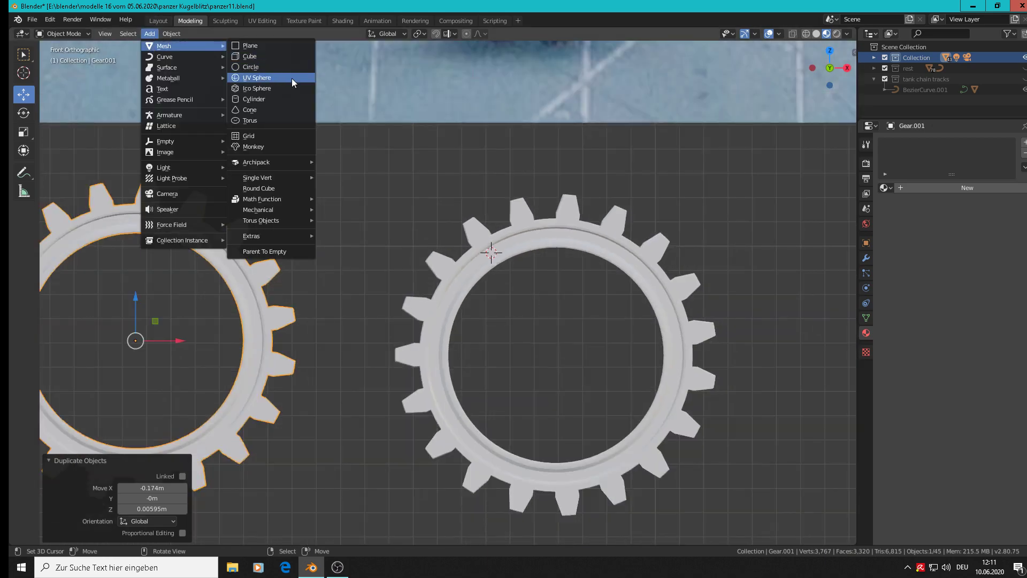
click(279, 99)
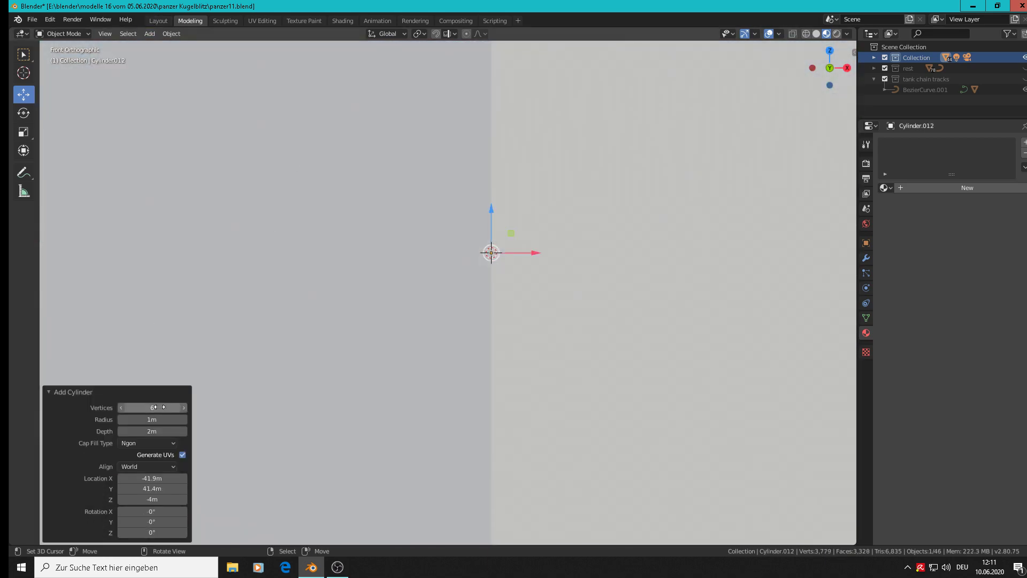
Step: Scale the hexagonal cylinder successively by 0.179, 0.022 and 0.698 and rotate it 90° about the X axis
key(s)
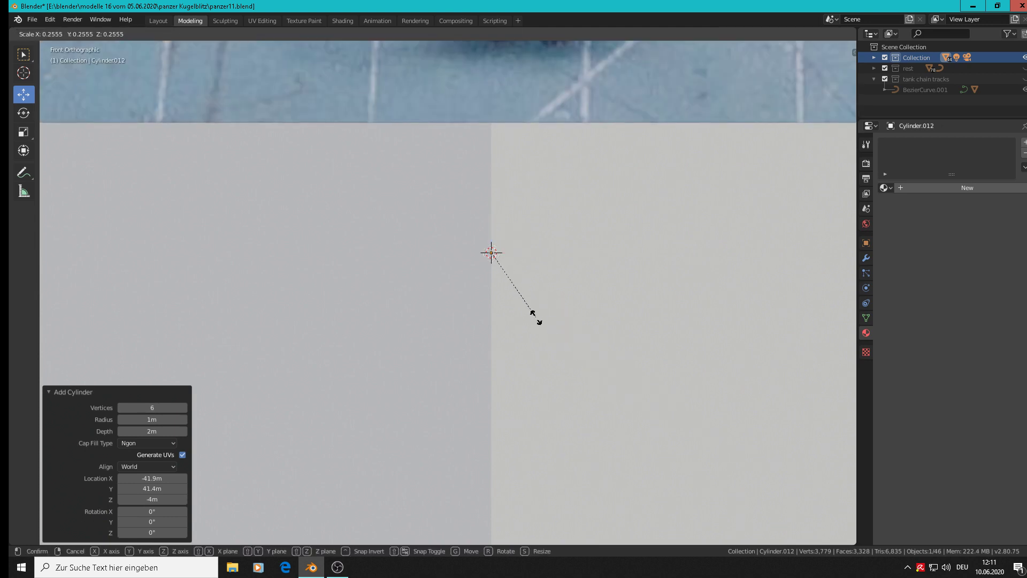
click(539, 318)
key(s)
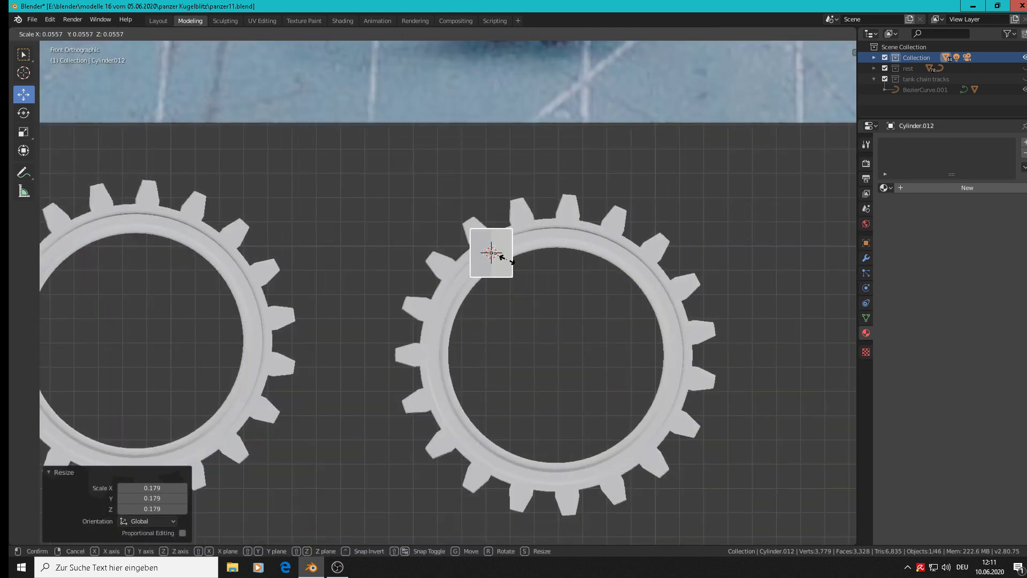
click(499, 256)
key(s)
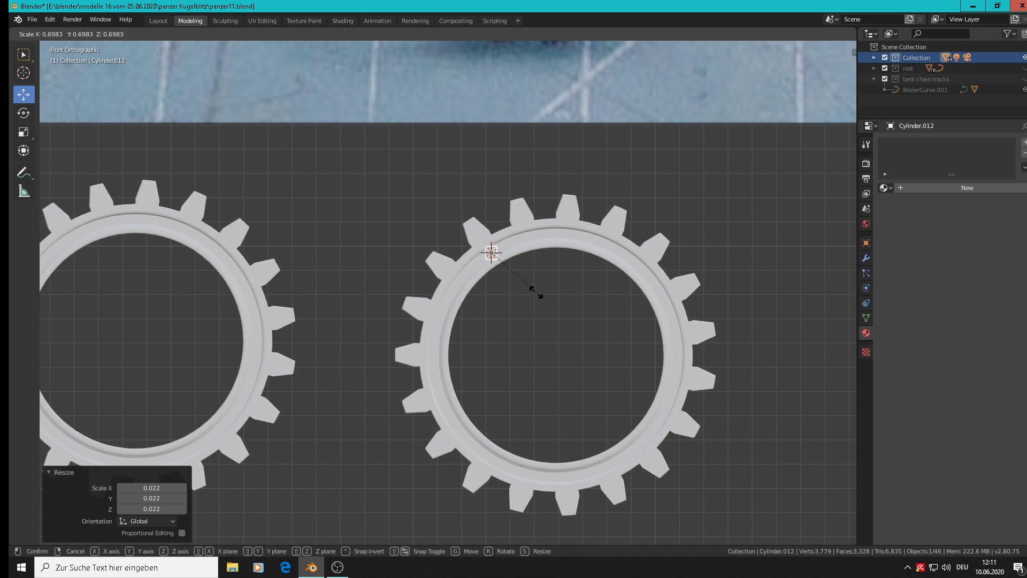
click(541, 297)
text(rx)
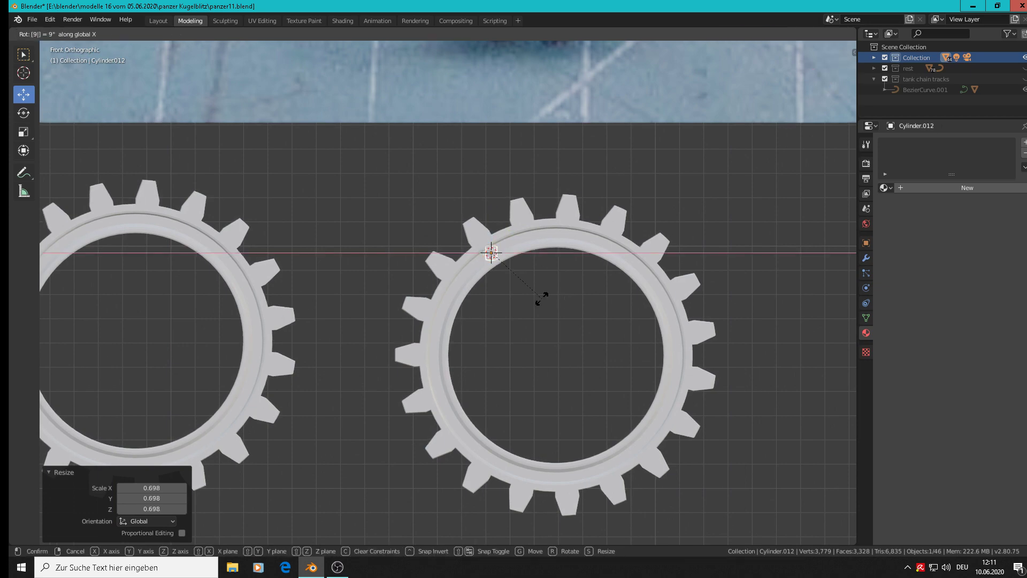
text(90)
key(Return)
Step: Select both gears together with the hexagonal cylinder and move them about -1.24 m along Y, away from the reference images
scroll(694, 273, up, 6)
middle_drag(695, 269, 673, 238)
scroll(672, 234, down, 16)
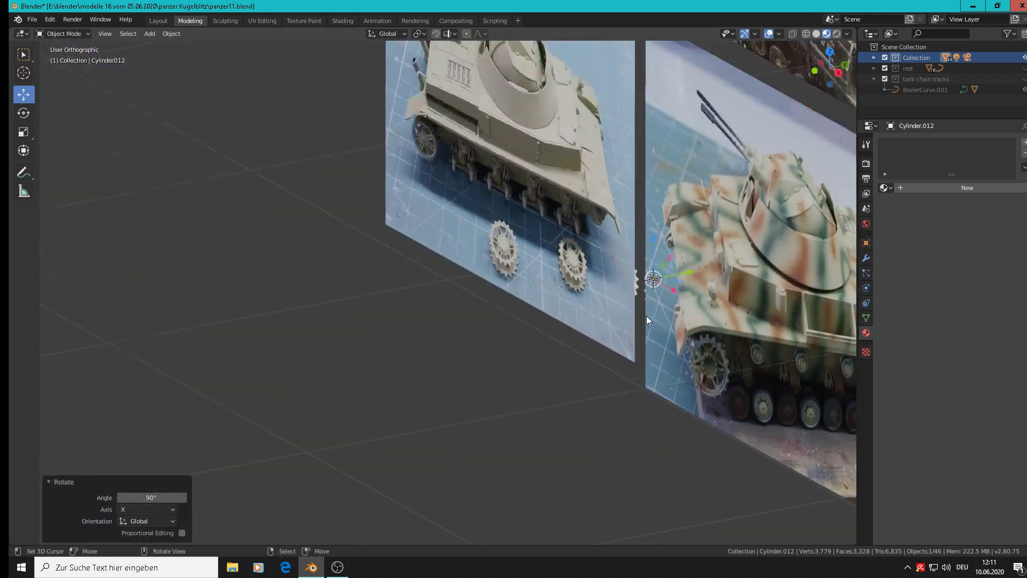
middle_drag(646, 315, 691, 292)
shift+click(650, 296)
shift+click(630, 295)
scroll(639, 310, down, 3)
drag(691, 297, 355, 294)
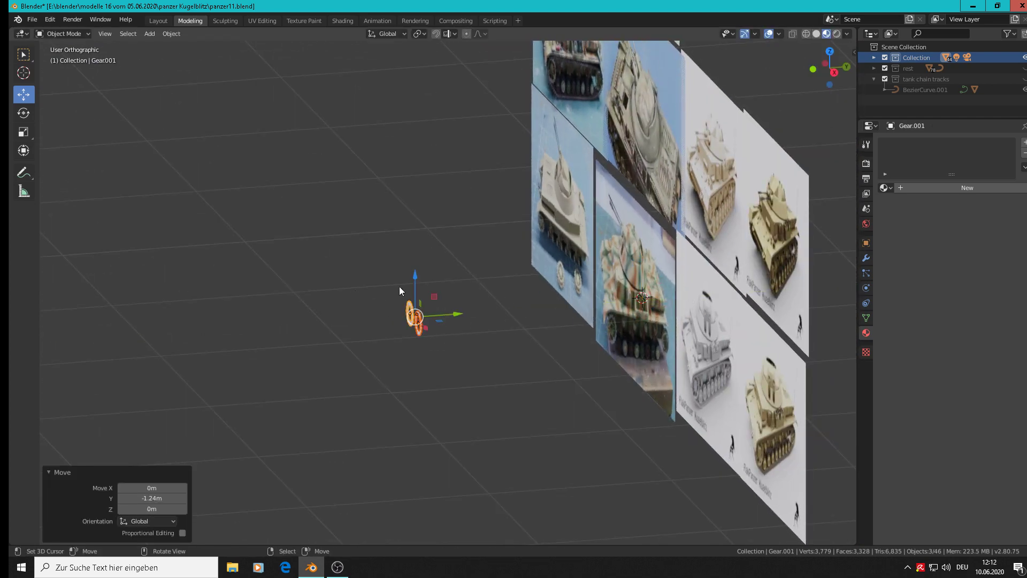
Step: Select only the hexagonal cylinder on the ring and scale it to 0.756 as a bolt head
key(KP_Decimal)
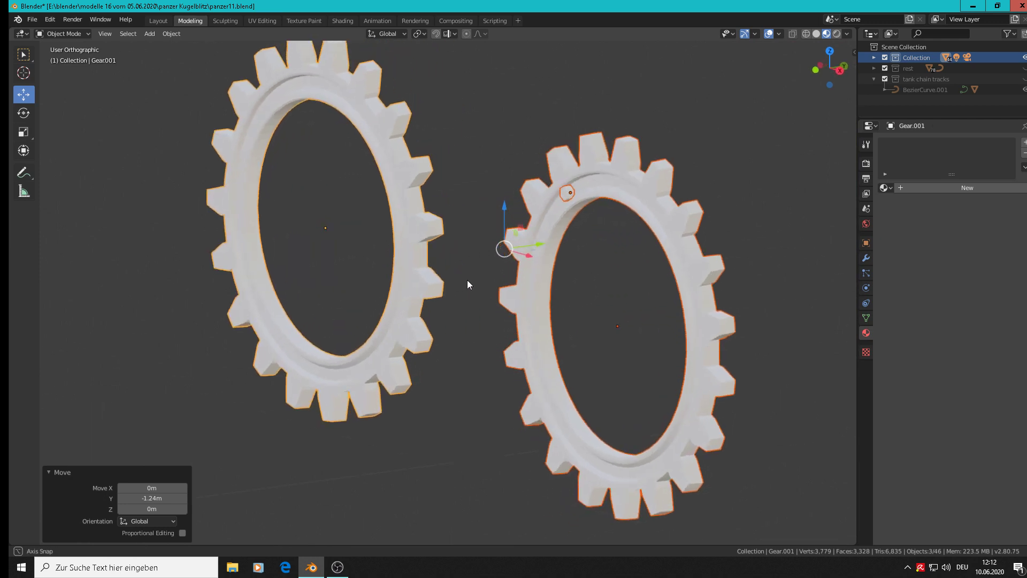
middle_drag(467, 280, 554, 151)
click(572, 193)
scroll(579, 219, up, 5)
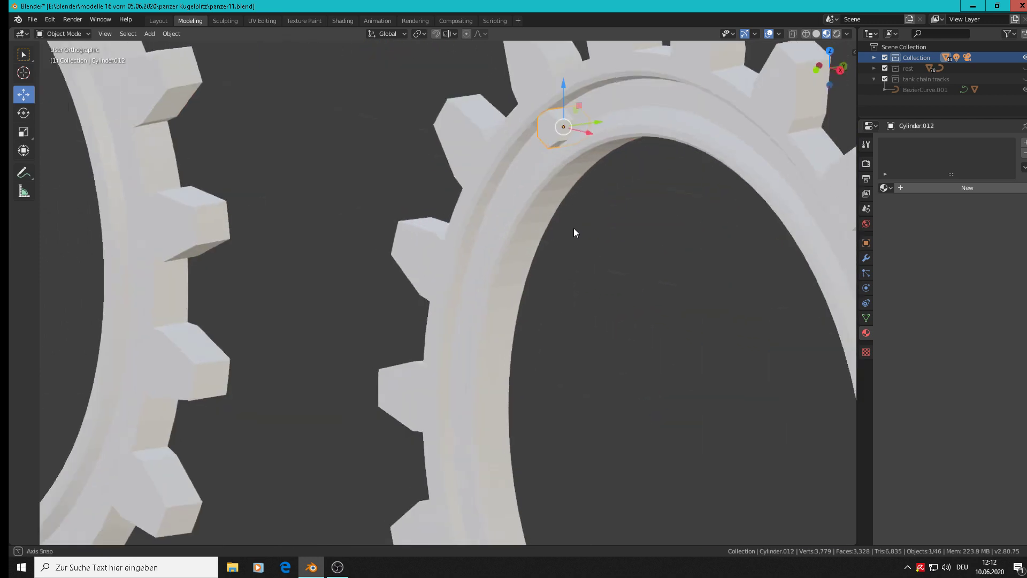
middle_drag(573, 228, 634, 147)
scroll(600, 154, up, 4)
key(s)
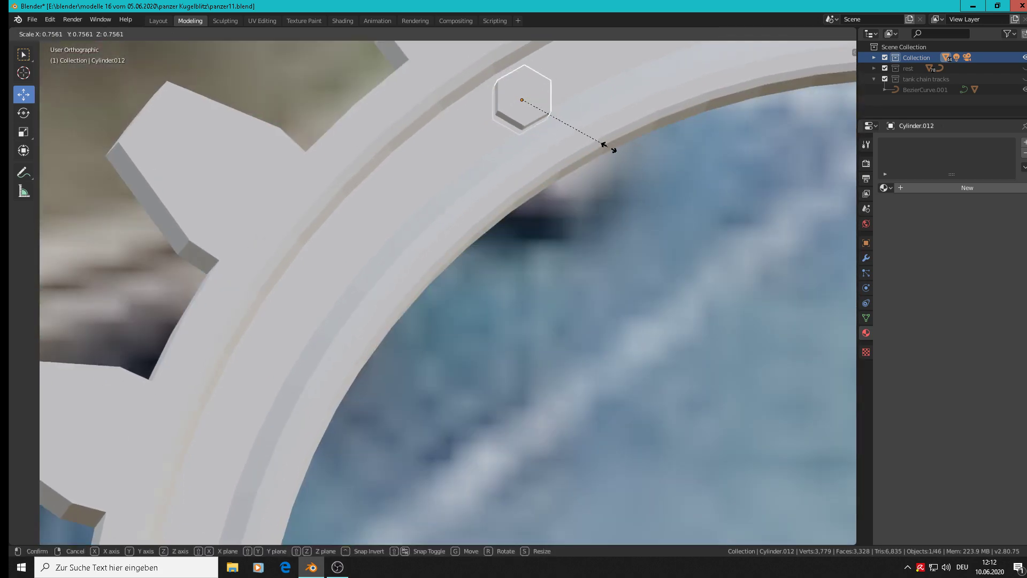
click(609, 155)
Step: Duplicate the hexagonal bolt head and place the copy a short distance further along the gear's ring
scroll(608, 171, down, 5)
key(KP_1)
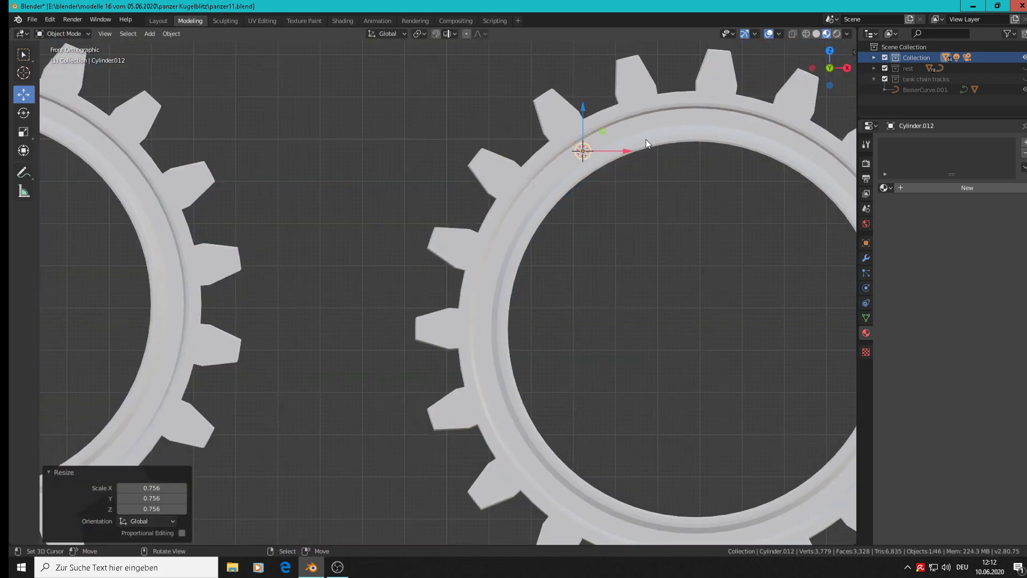
scroll(647, 139, up, 5)
shift+middle_drag(631, 146, 460, 202)
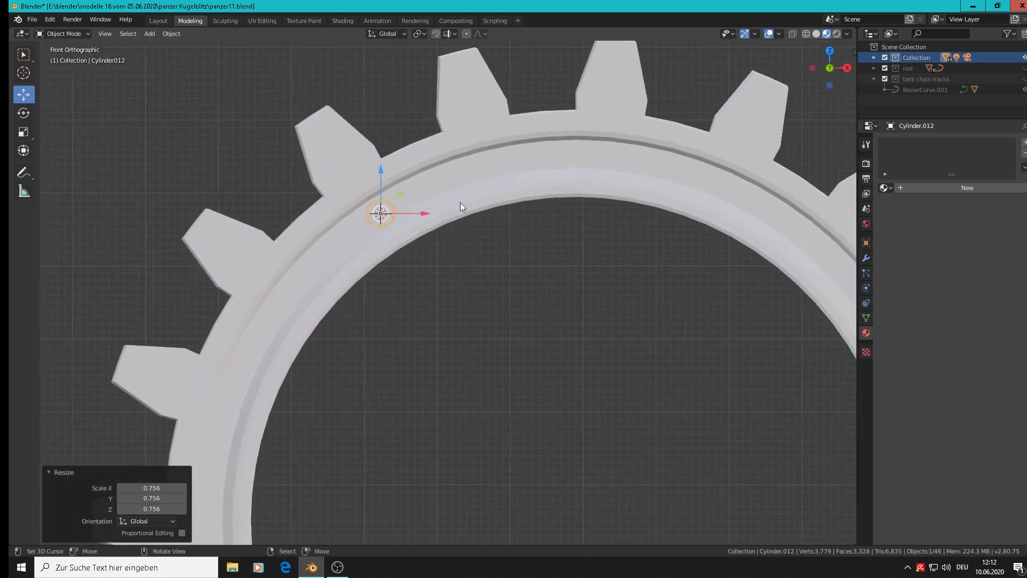
key(shift+d)
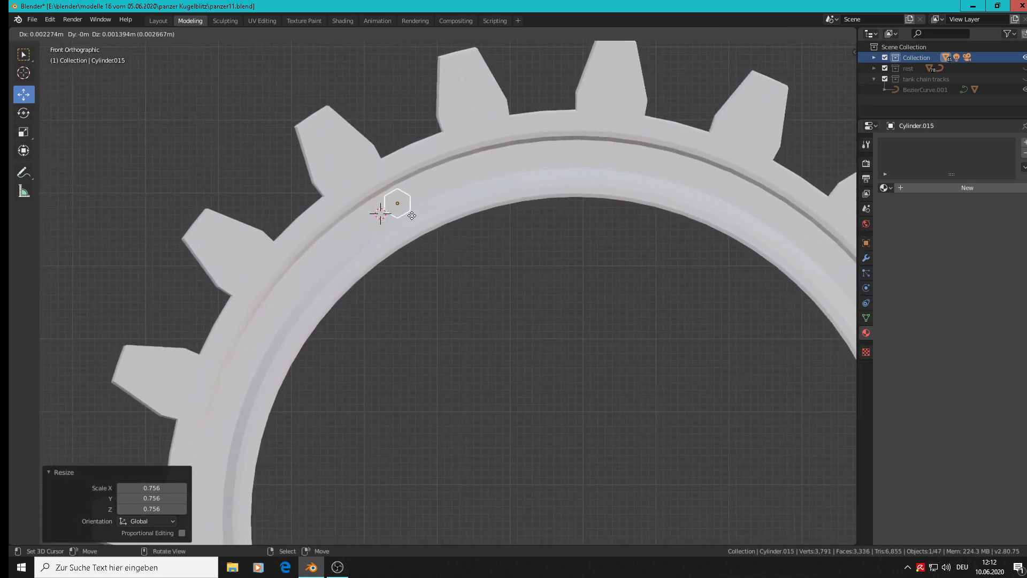
click(474, 187)
Step: In solid shading and front view, move only the lower bolt head on the ring by -0.000221 m in X and 0.000147 m in Z
mouse_move(447, 210)
middle_down()
mouse_move(391, 246)
mouse_move(381, 176)
mouse_move(442, 206)
middle_up()
shift+click(443, 202)
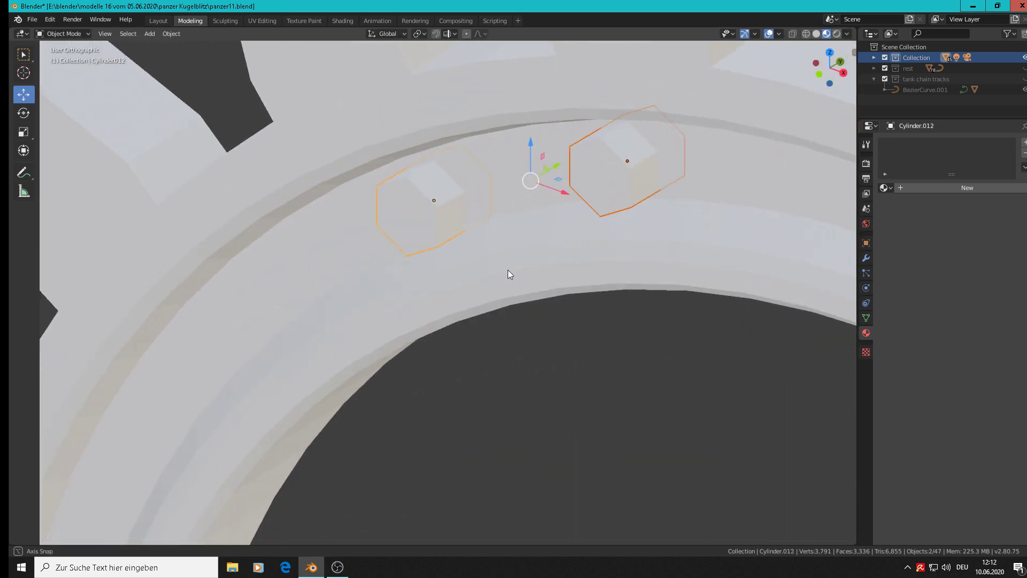
middle_drag(508, 275, 542, 232)
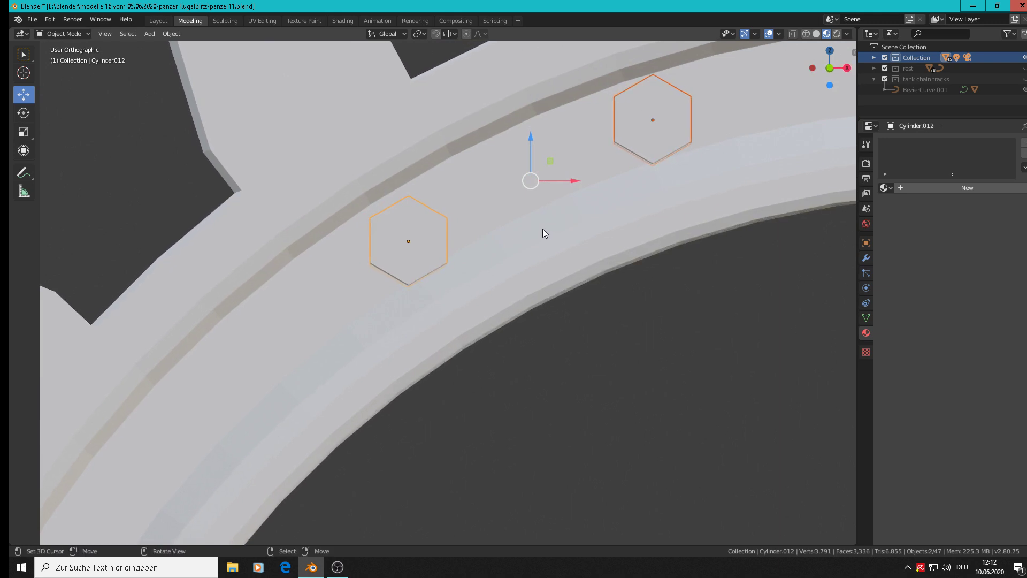
click(451, 245)
click(408, 241)
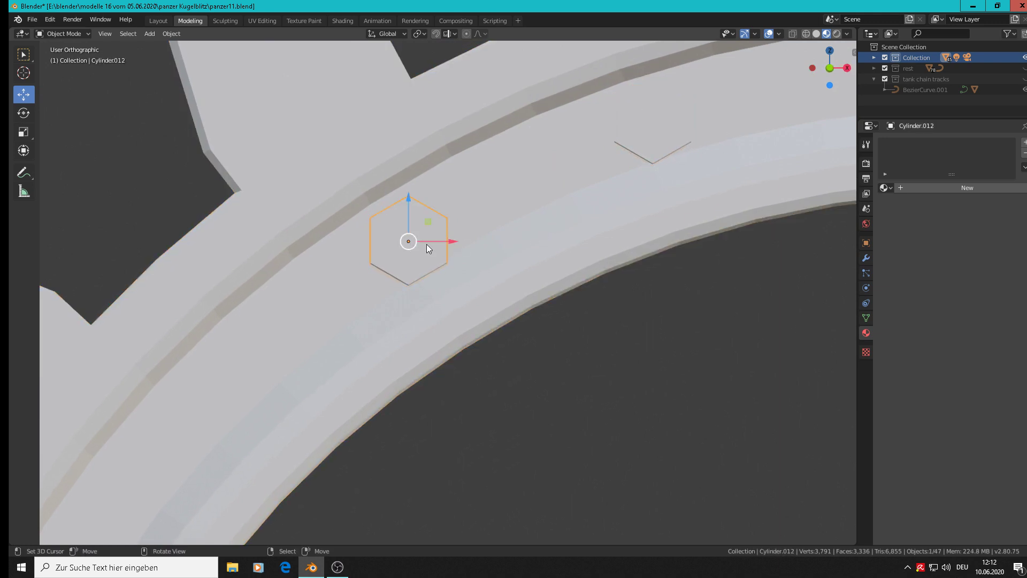
click(817, 34)
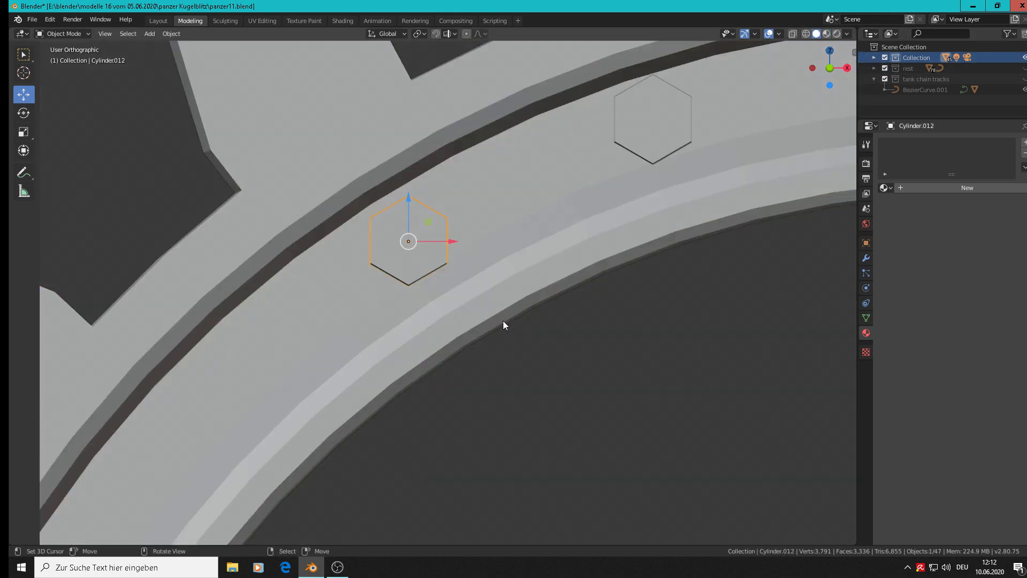
key(KP_1)
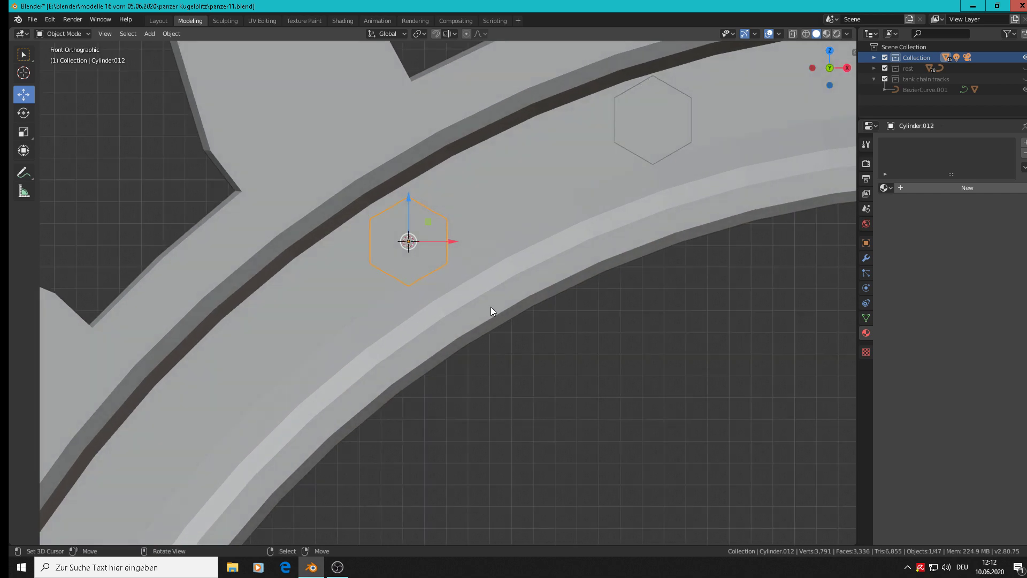
key(g)
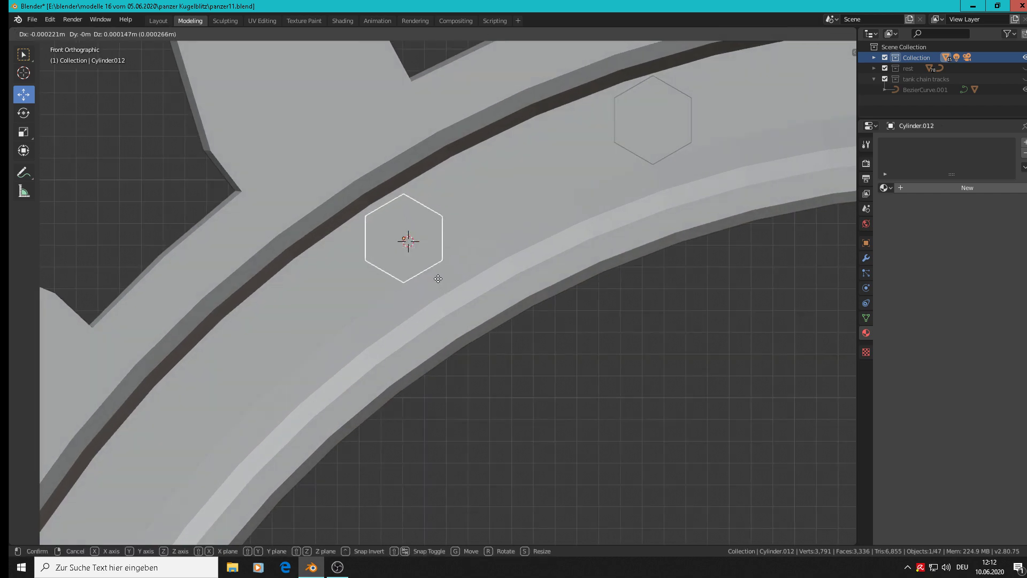
click(436, 278)
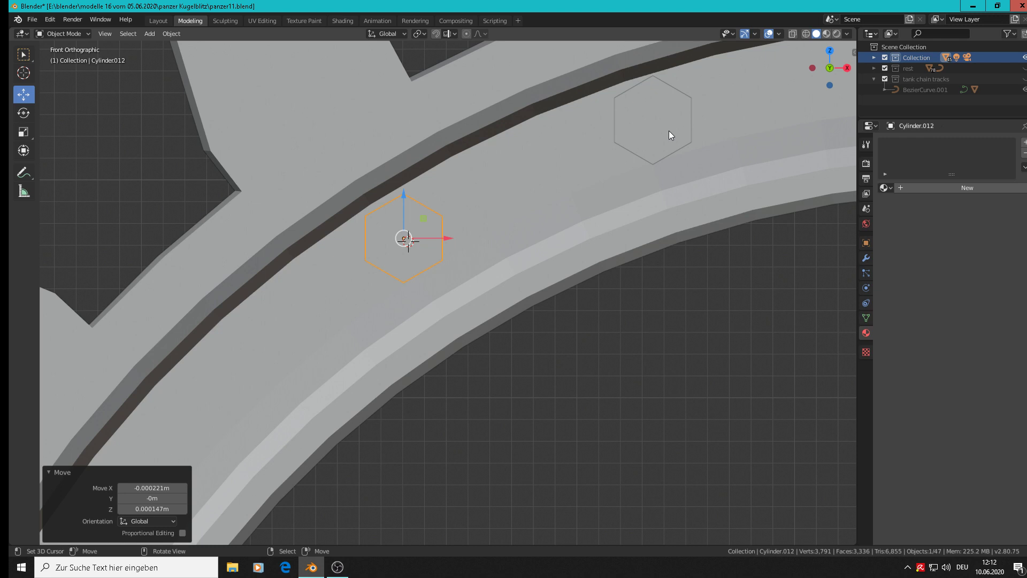
Step: Select both hexagonal bolt heads, return to material preview shading and join them into one object
click(631, 148)
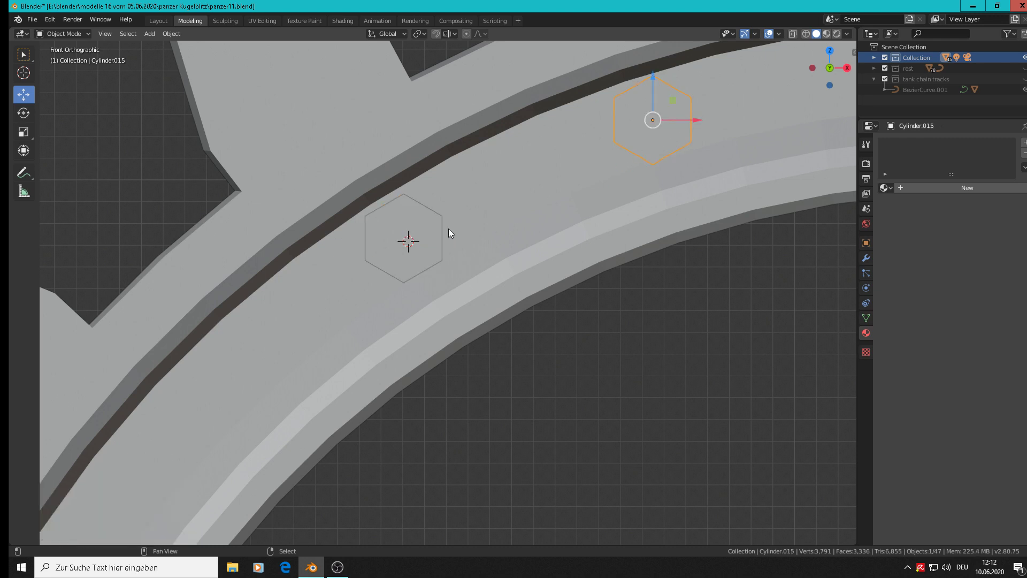
shift+click(439, 218)
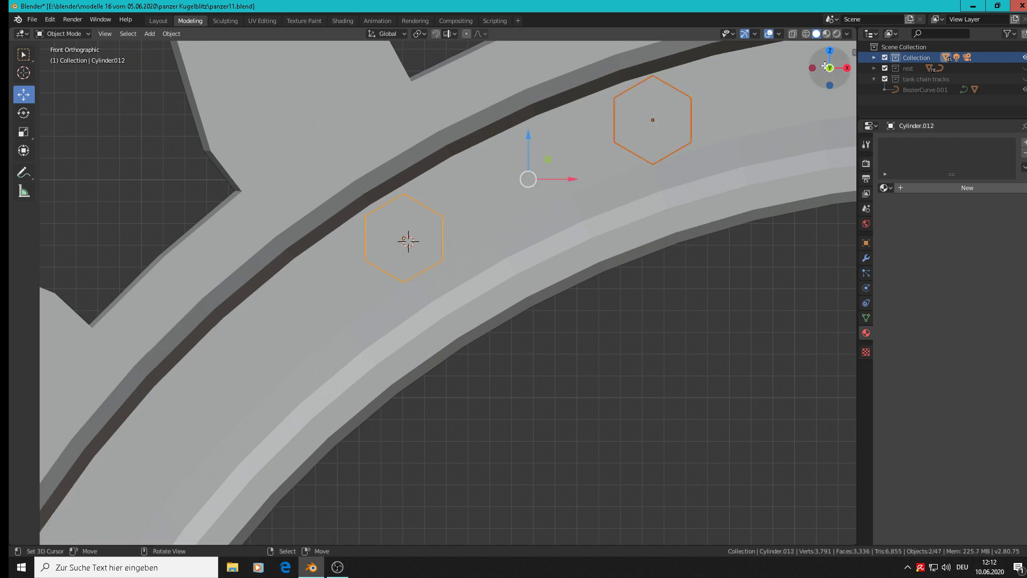
click(827, 34)
scroll(604, 278, down, 6)
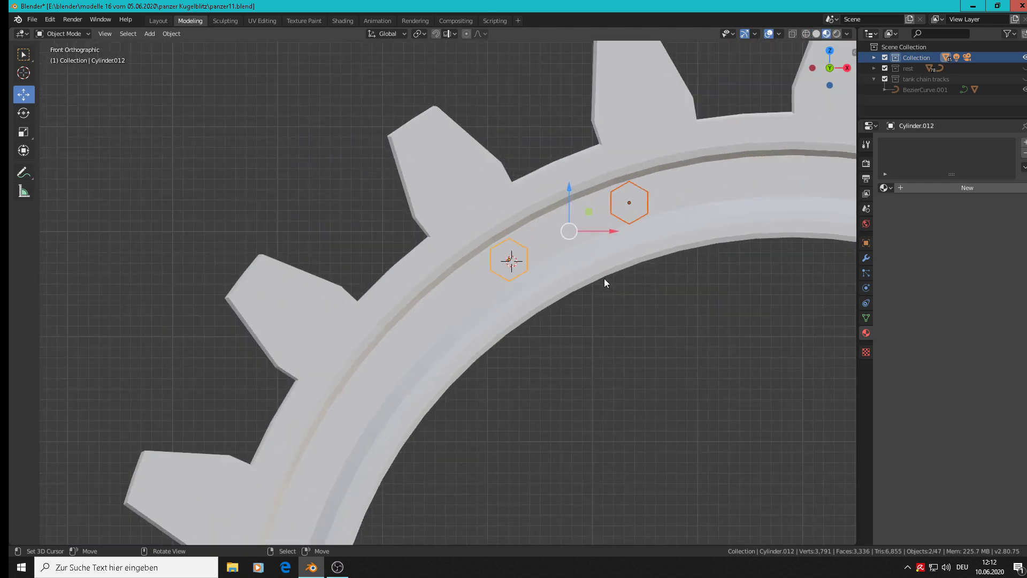
middle_drag(605, 278, 630, 287)
scroll(640, 294, up, 4)
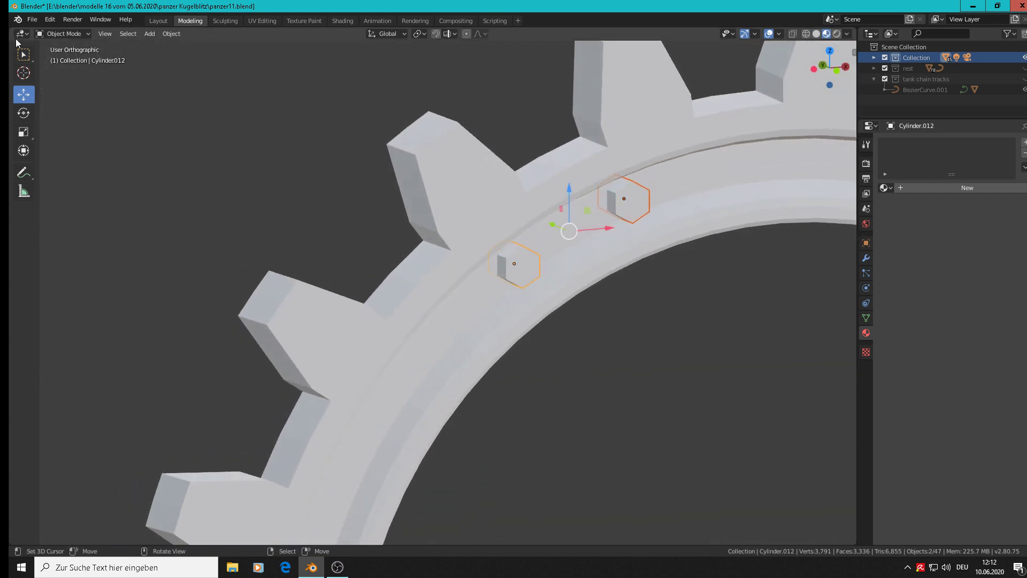
click(150, 34)
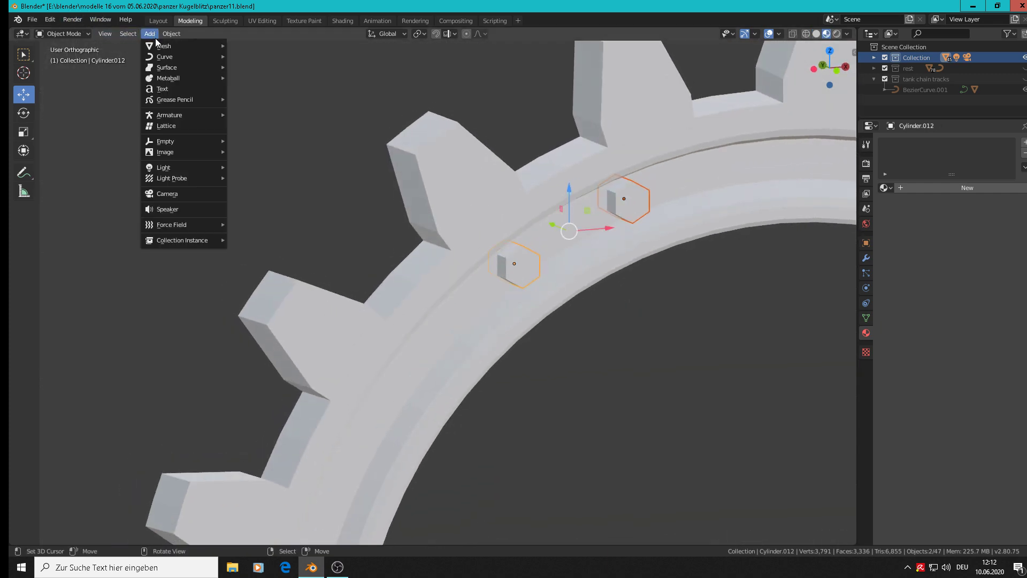
mouse_move(171, 33)
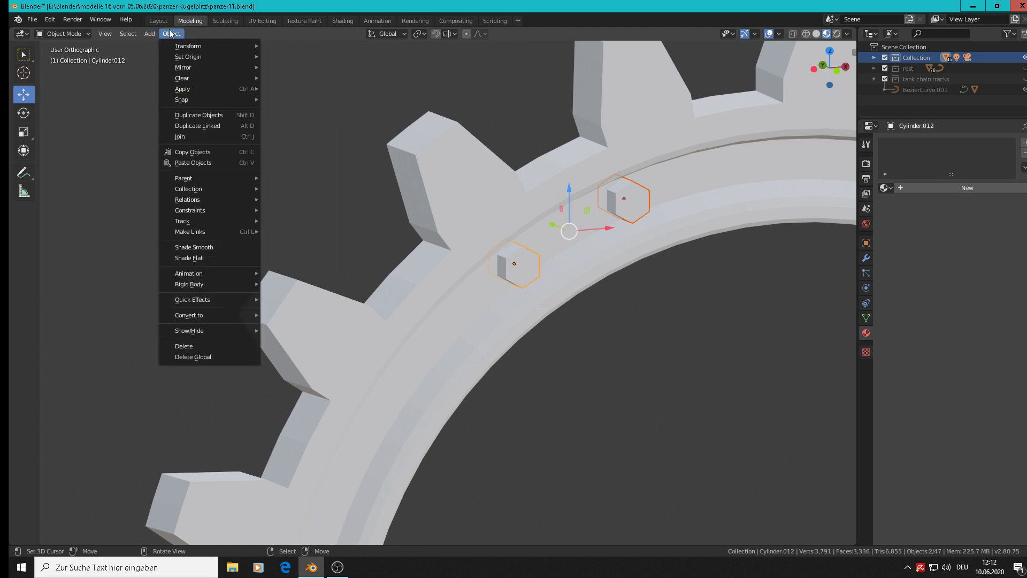
click(182, 137)
scroll(467, 183, down, 5)
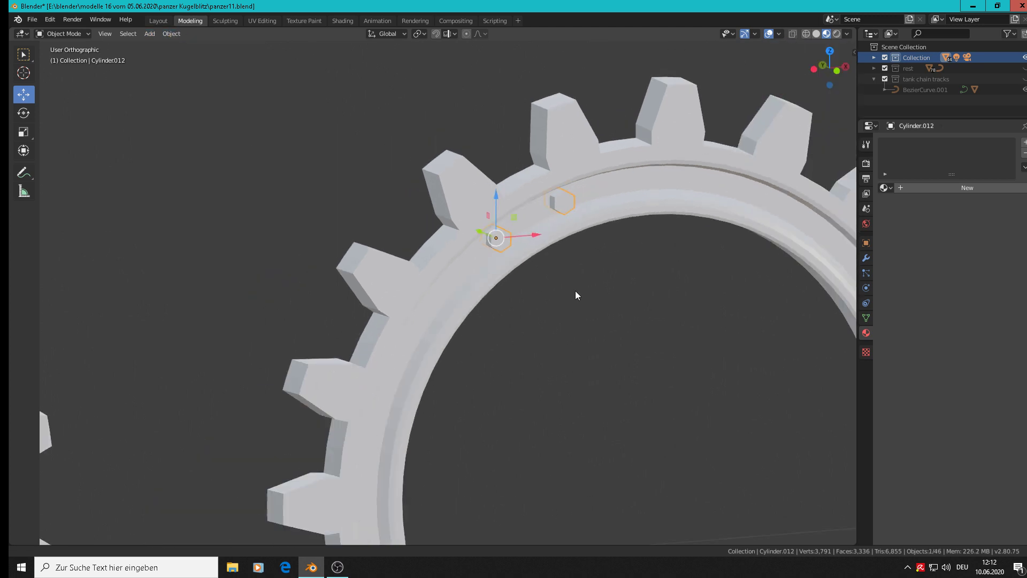
Step: In front view, select the gear carrying the bolts and place the 3D cursor exactly on its centre origin
mouse_move(468, 277)
middle_down()
mouse_move(448, 288)
mouse_move(465, 288)
middle_up()
key(KP_1)
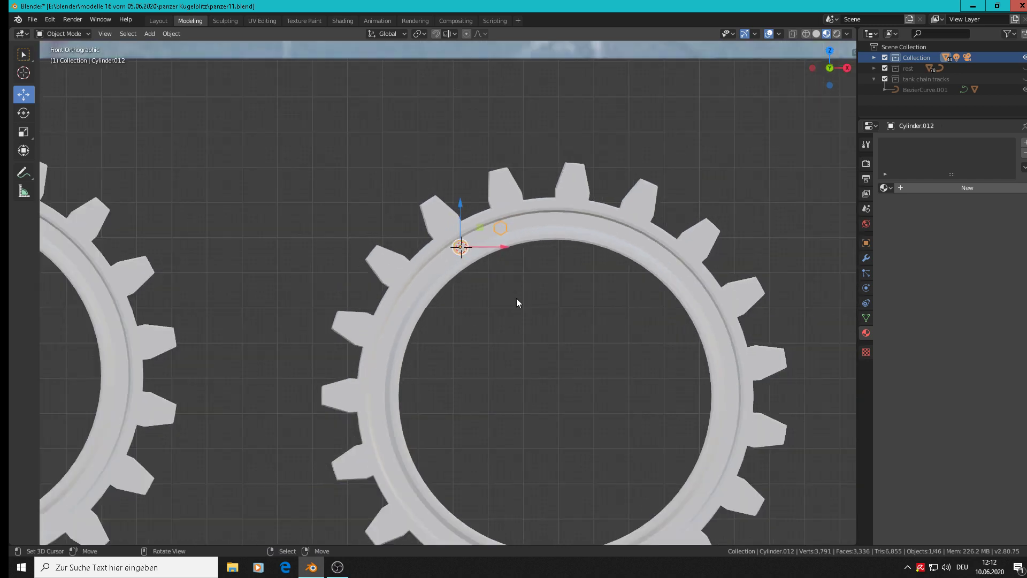
shift+middle_drag(601, 411, 555, 259)
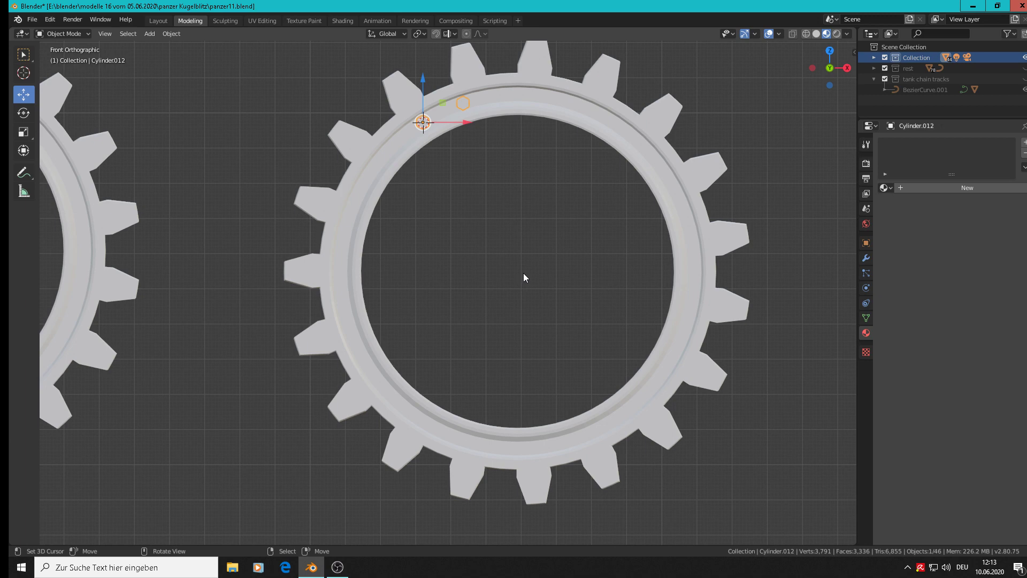
click(701, 275)
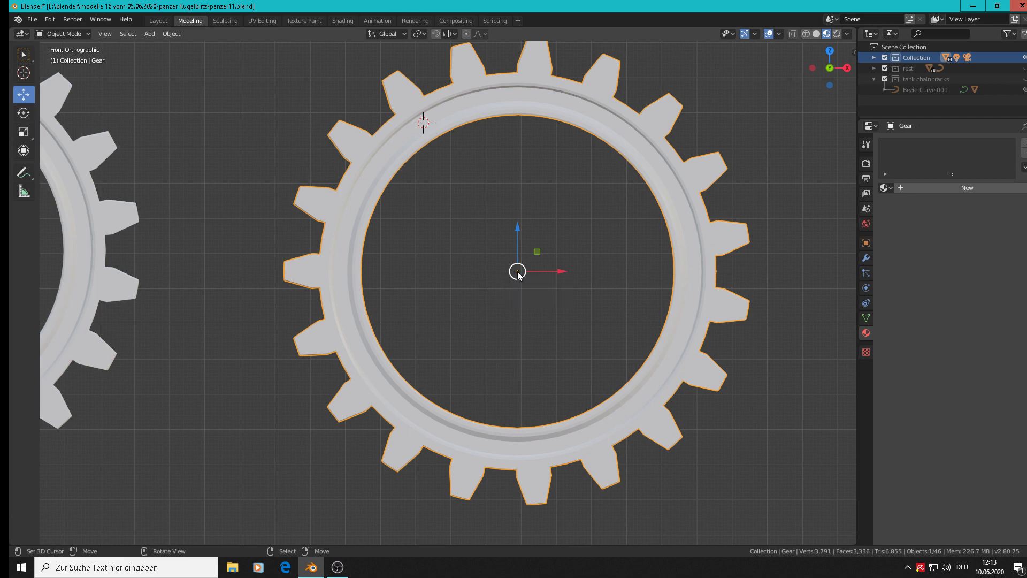
scroll(517, 273, up, 2)
scroll(518, 271, up, 3)
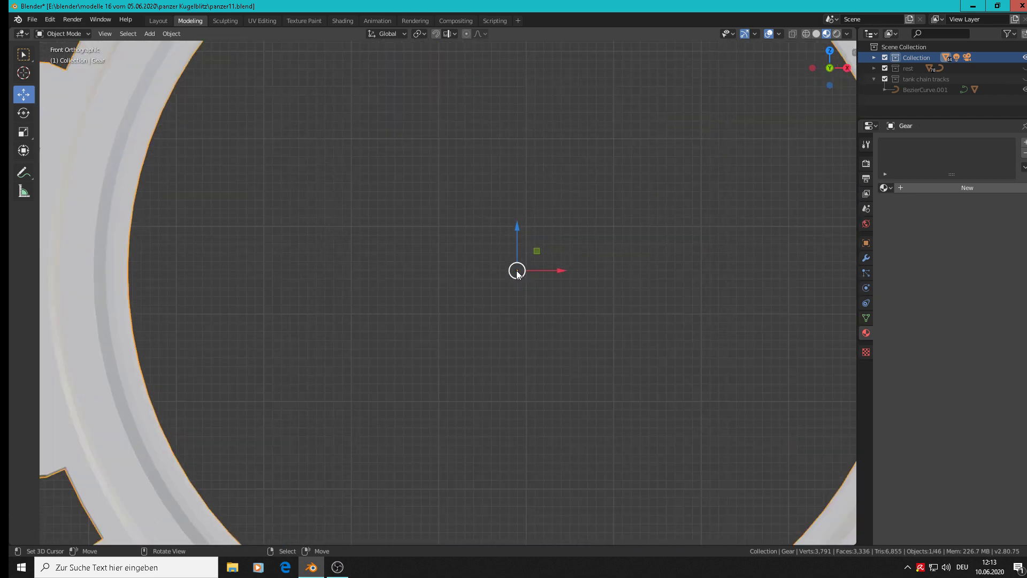
click(517, 271)
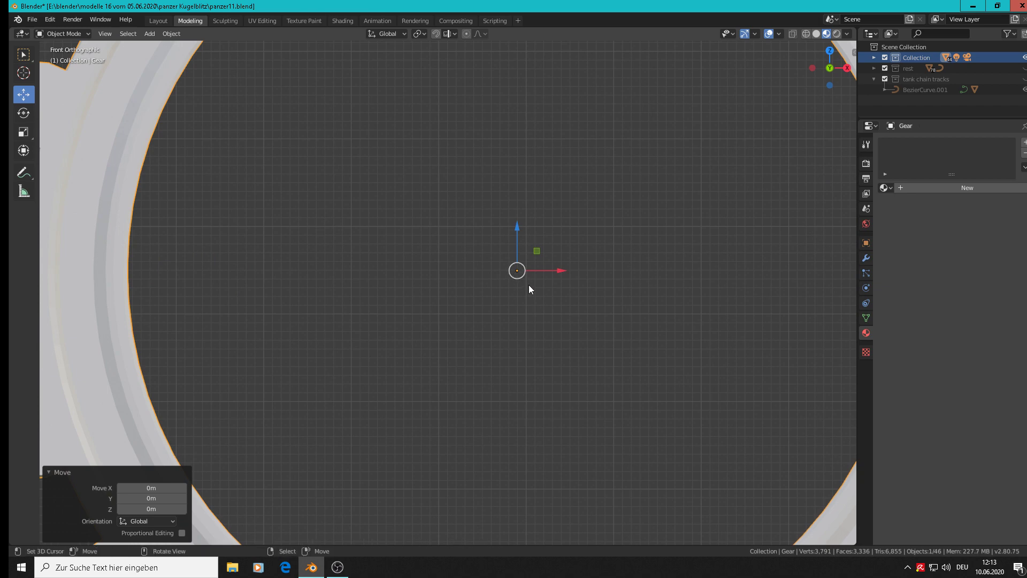
shift+right_click(528, 284)
shift+right_click(517, 272)
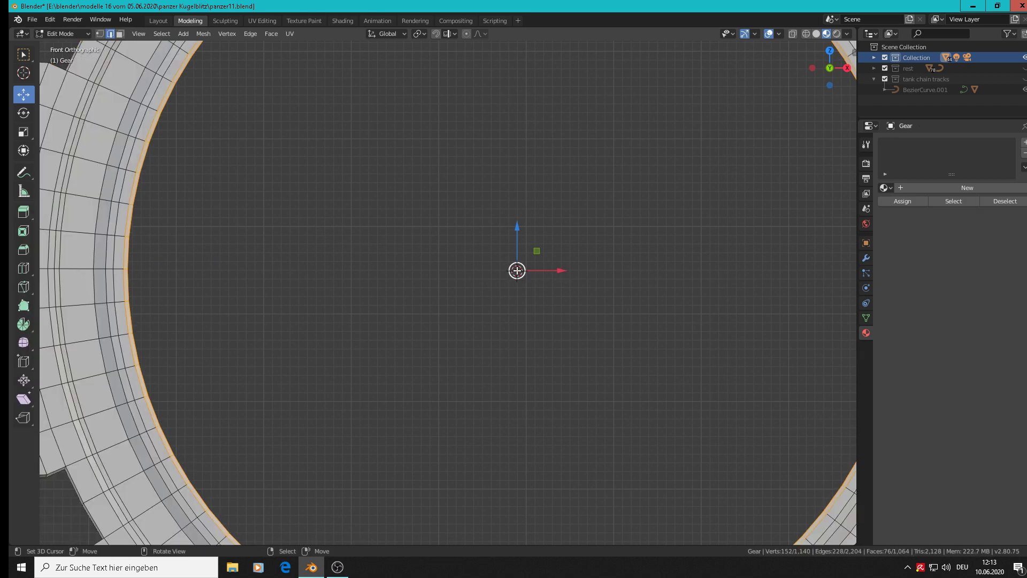
scroll(522, 310, down, 5)
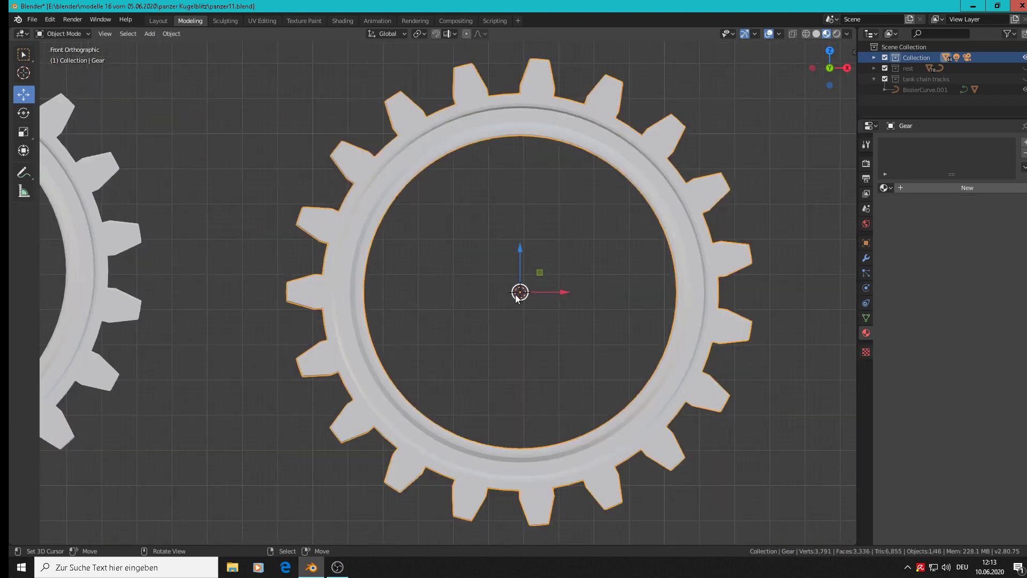
key(Tab)
key(Tab)
Step: Set the origin of the joined bolt pair to the 3D cursor at the gear's centre
click(429, 144)
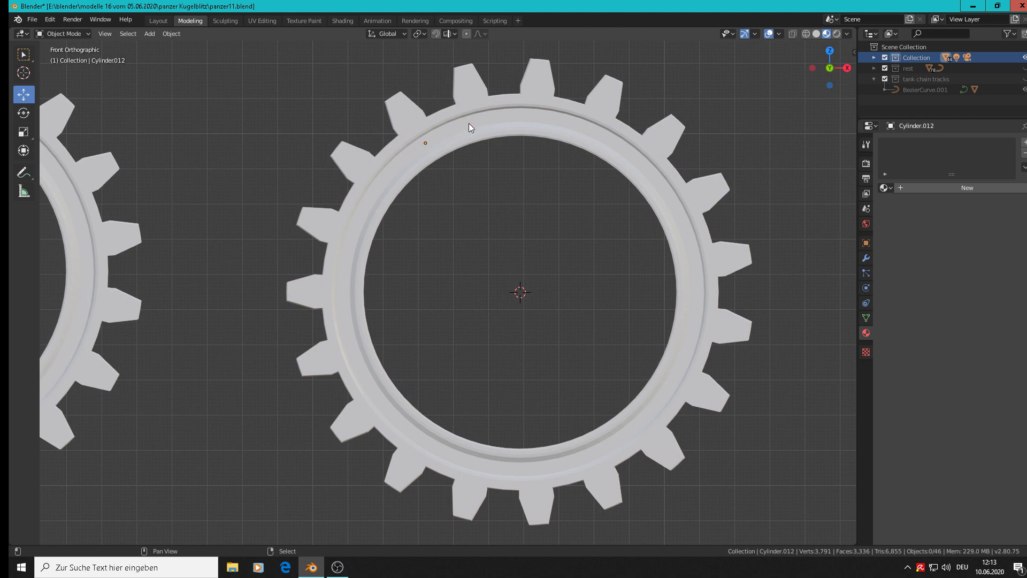
scroll(444, 137, up, 3)
scroll(438, 185, down, 4)
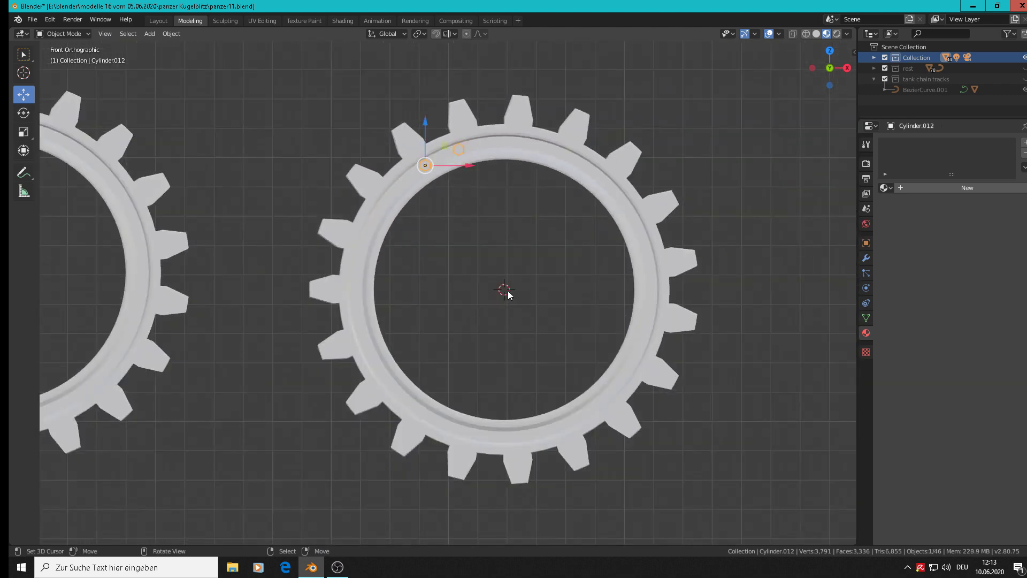
click(174, 35)
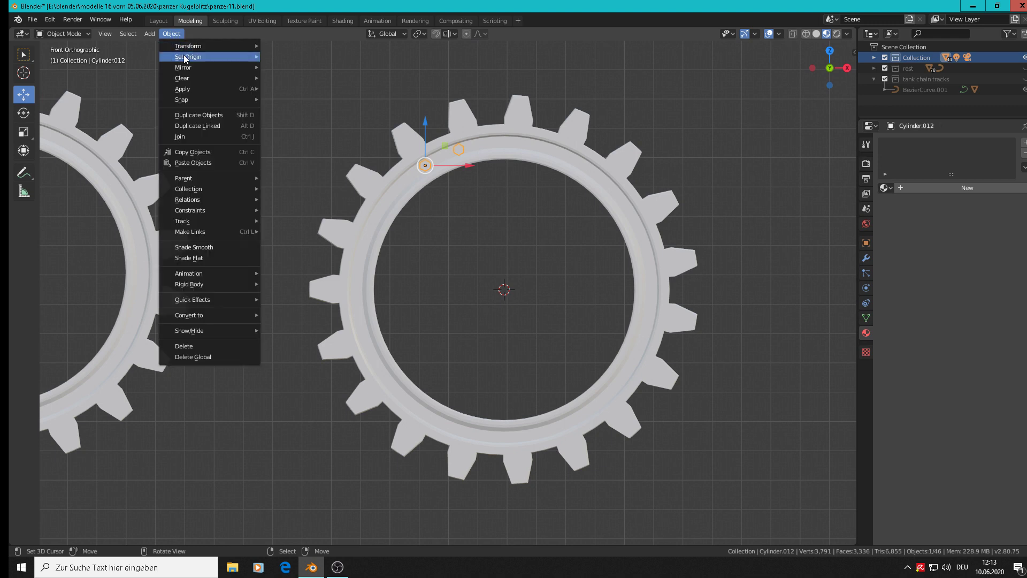
mouse_move(190, 55)
click(314, 79)
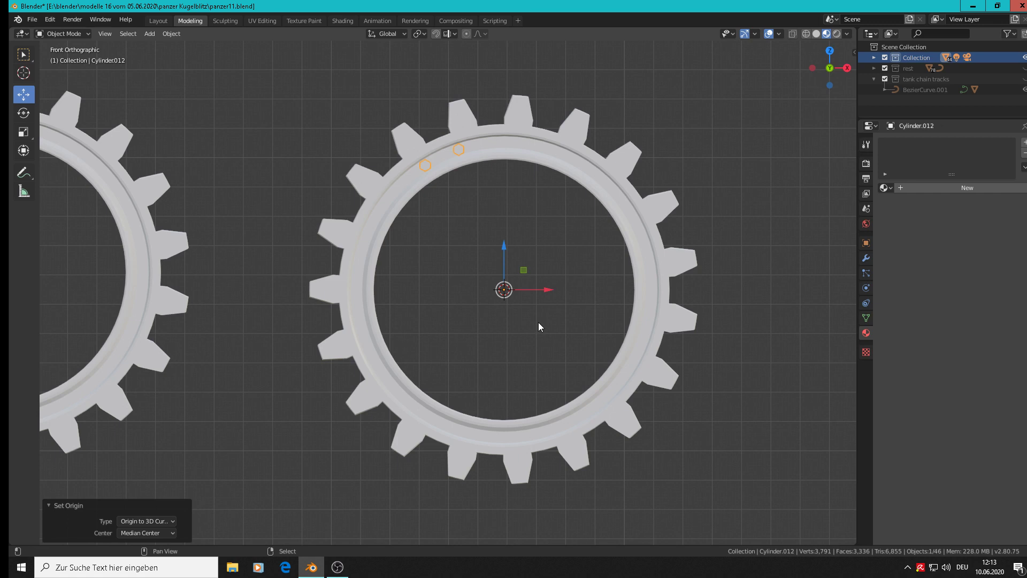
Step: Duplicate the bolt pair and leave the copy in place with a rotation angle of 0°
key(shift+d)
key(r)
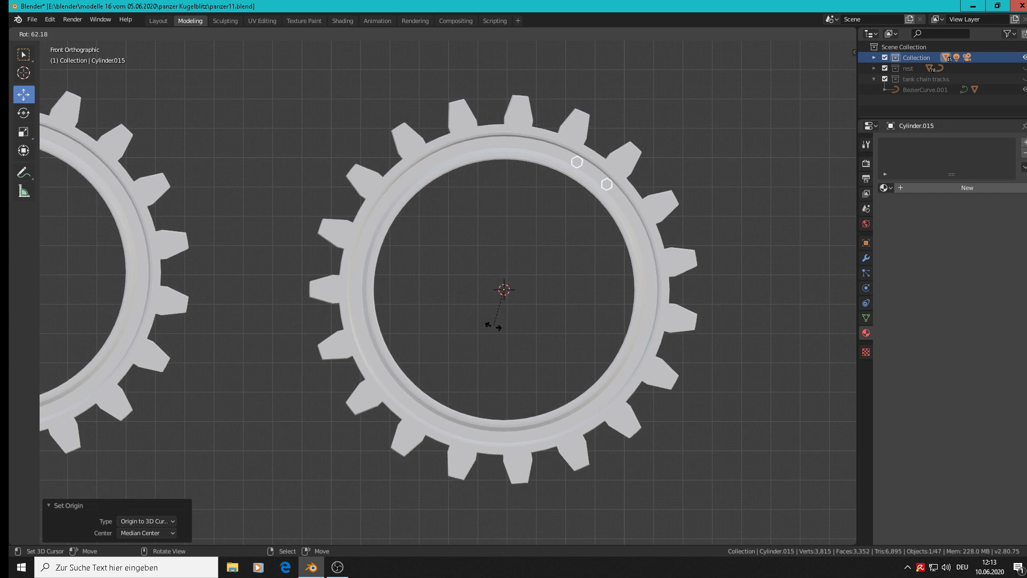
click(521, 340)
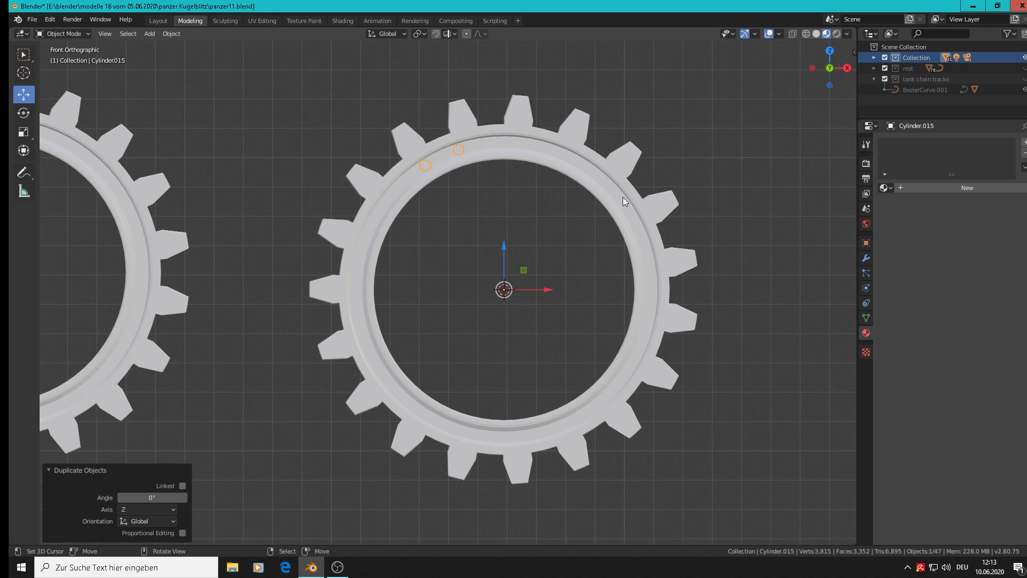
Step: Switch from Blender to the Windows calculator (Rechner)
click(976, 6)
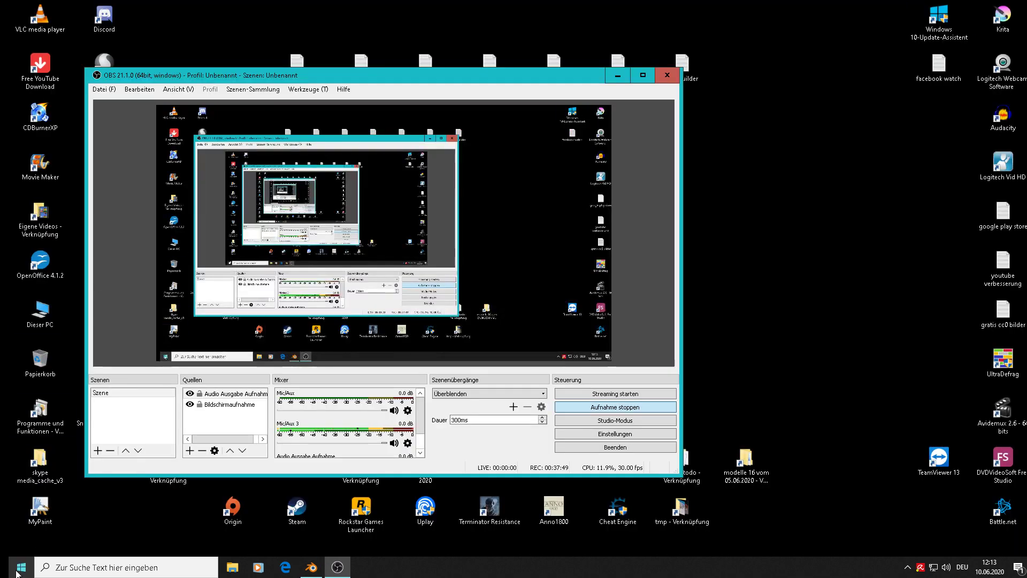
click(21, 567)
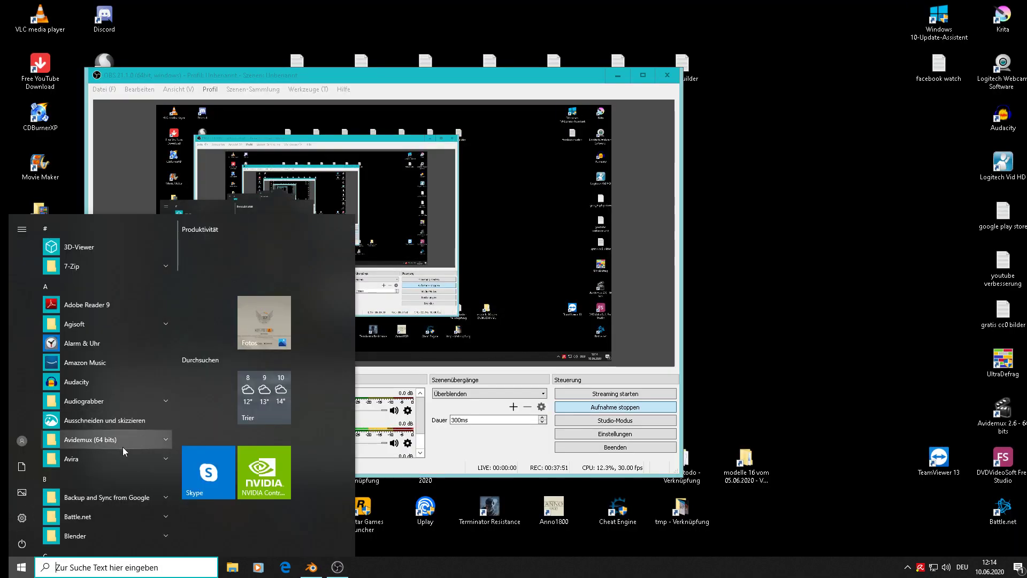
scroll(107, 476, down, 8)
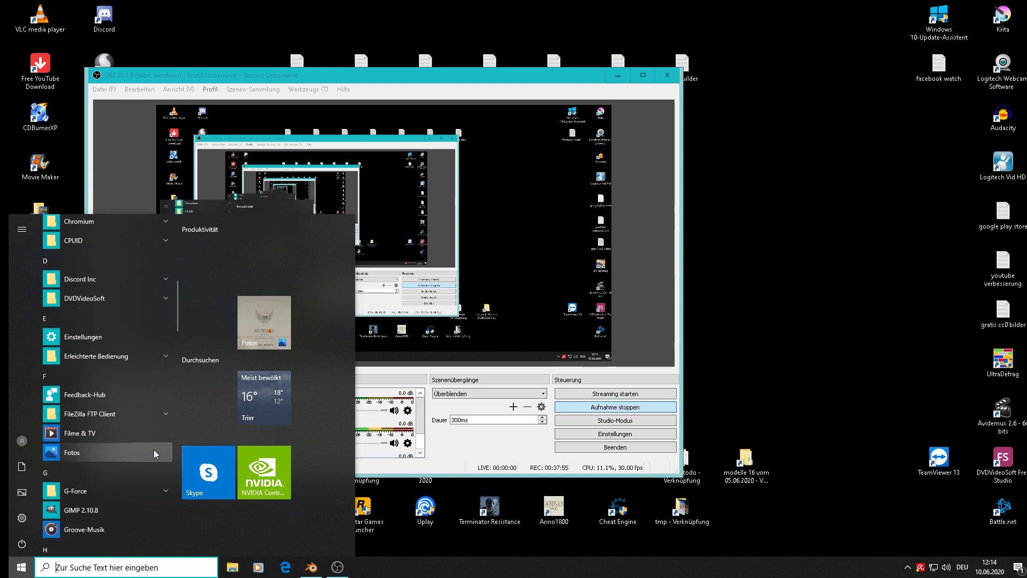
scroll(152, 448, down, 4)
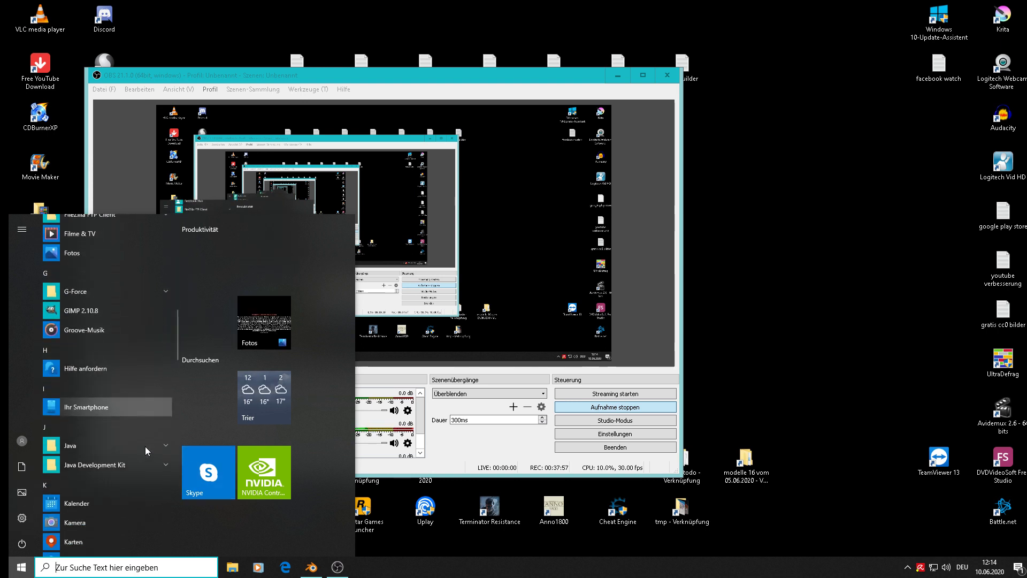
scroll(145, 446, down, 4)
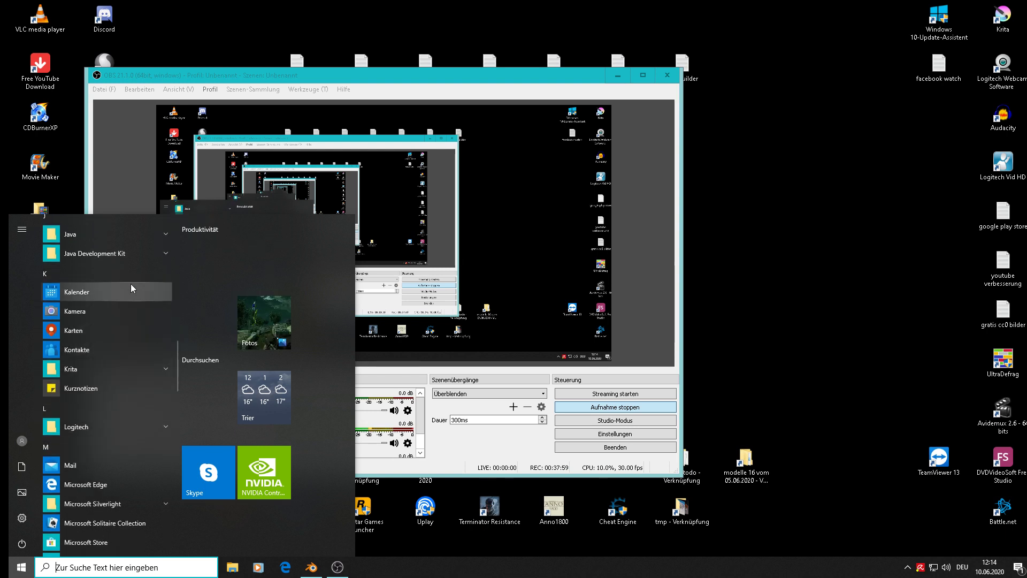
scroll(124, 406, down, 3)
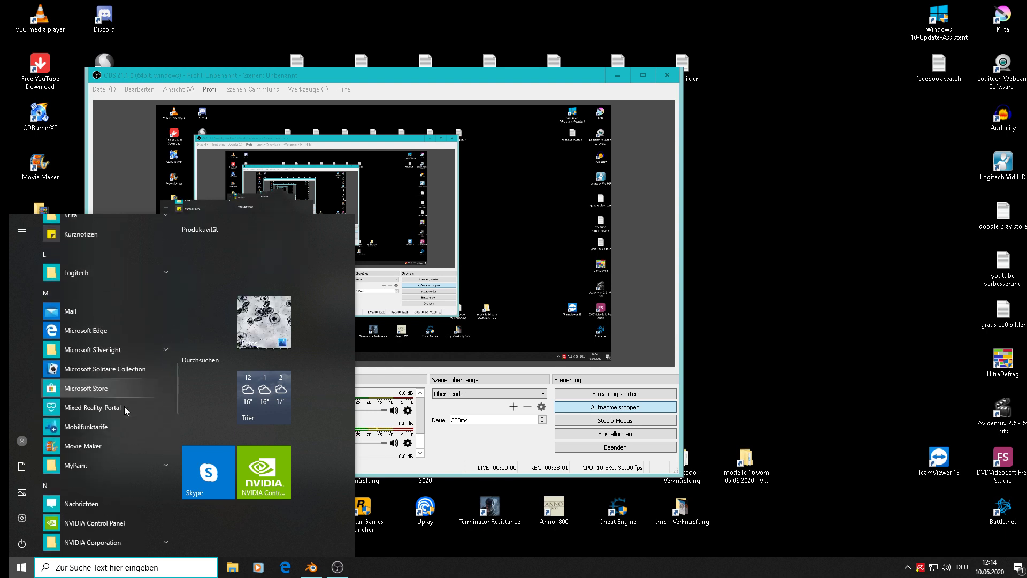
scroll(124, 406, down, 4)
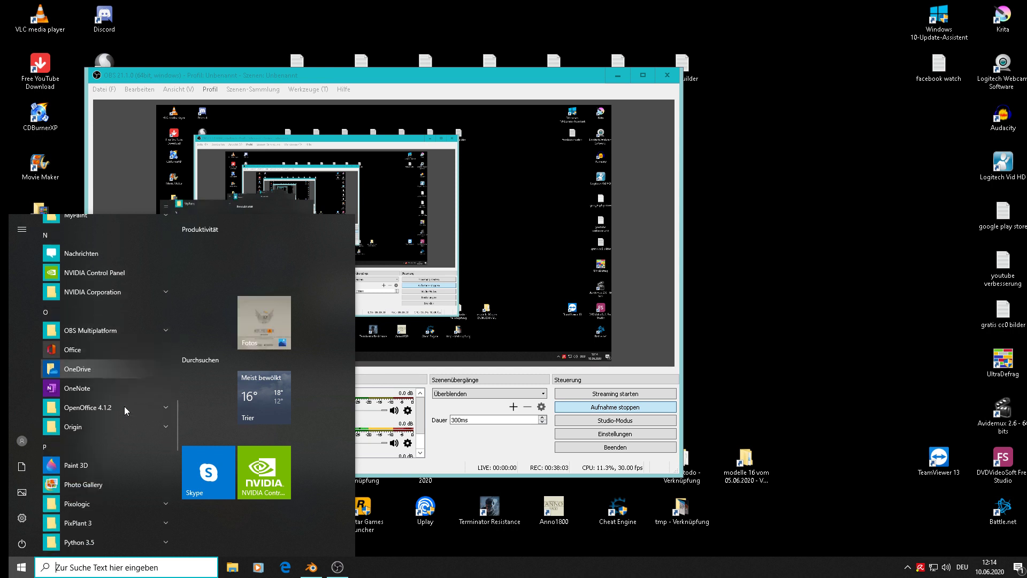
scroll(124, 406, down, 2)
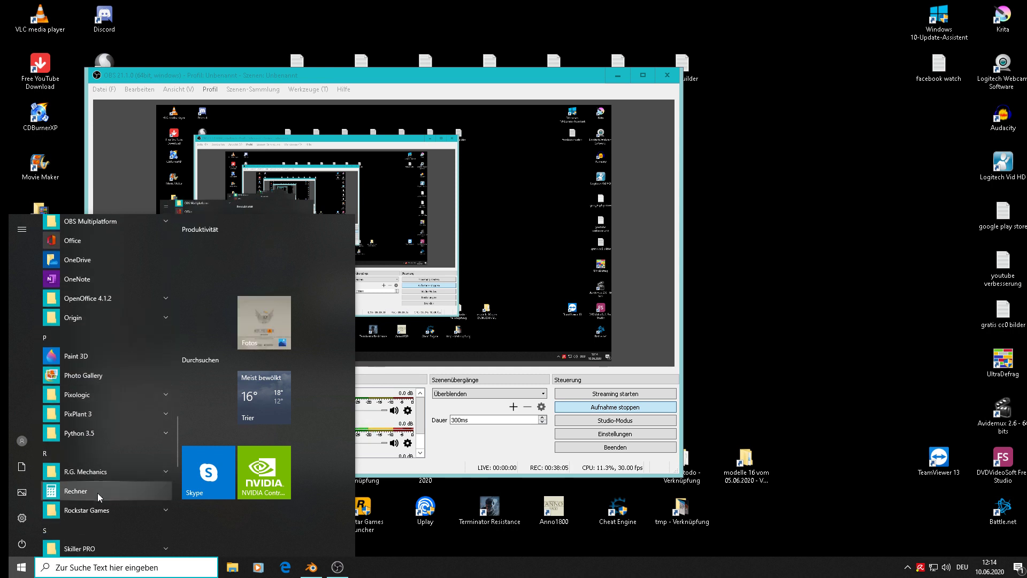
click(98, 492)
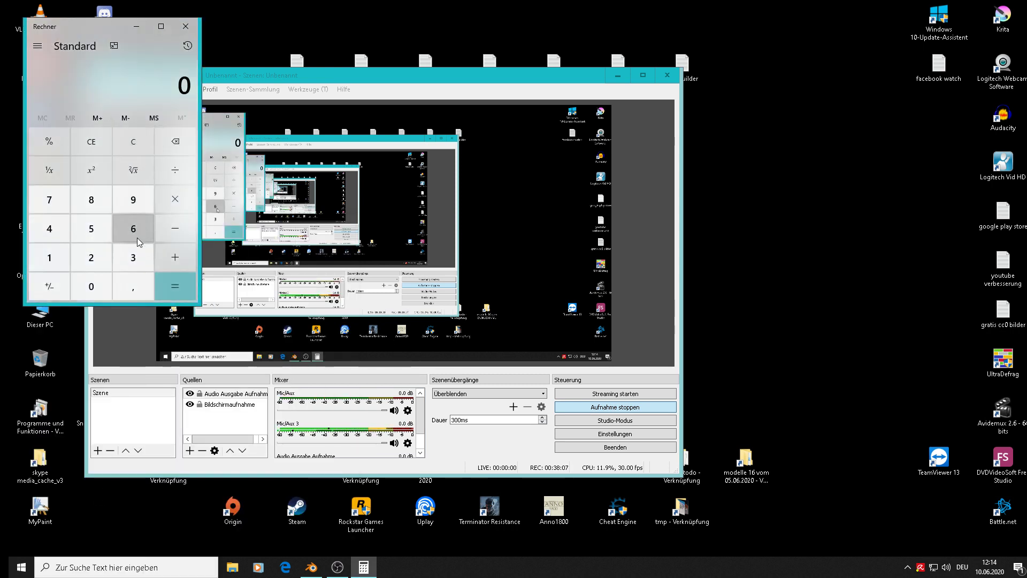
Step: Calculate 360 ÷ 6 for the angular spacing of the bolt pairs and close the calculator
click(132, 247)
click(134, 229)
click(101, 280)
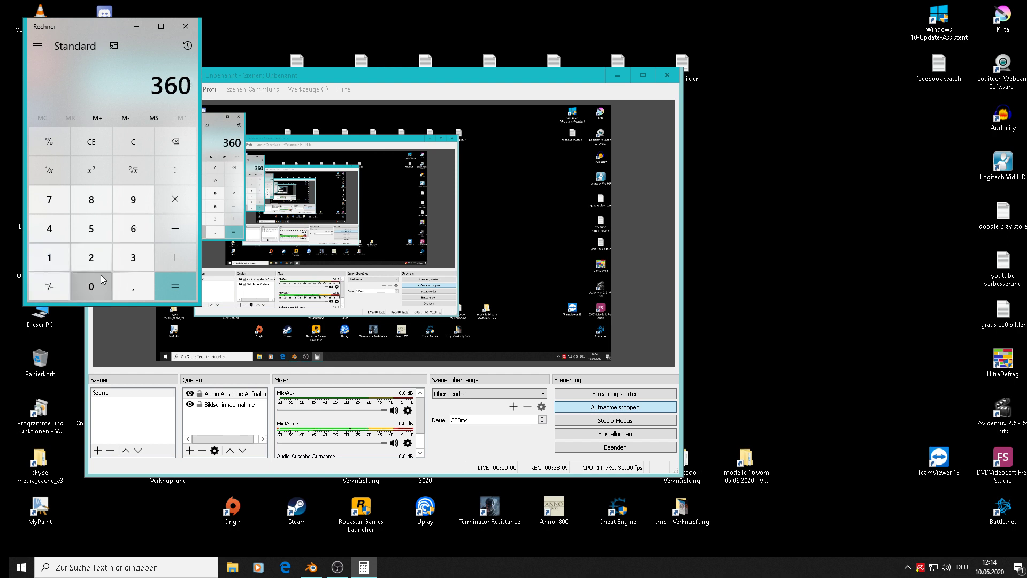
click(174, 170)
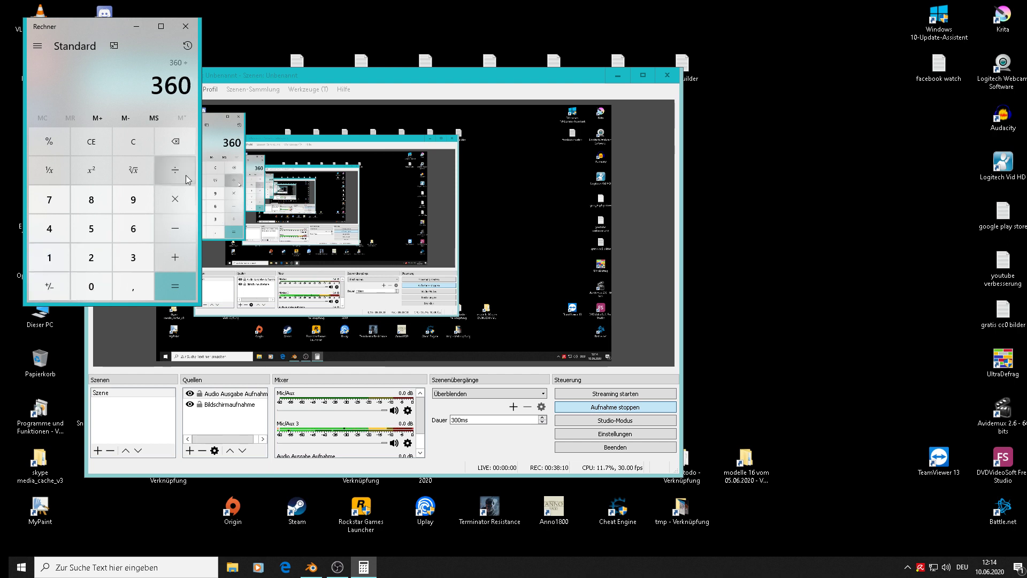
click(131, 232)
click(182, 288)
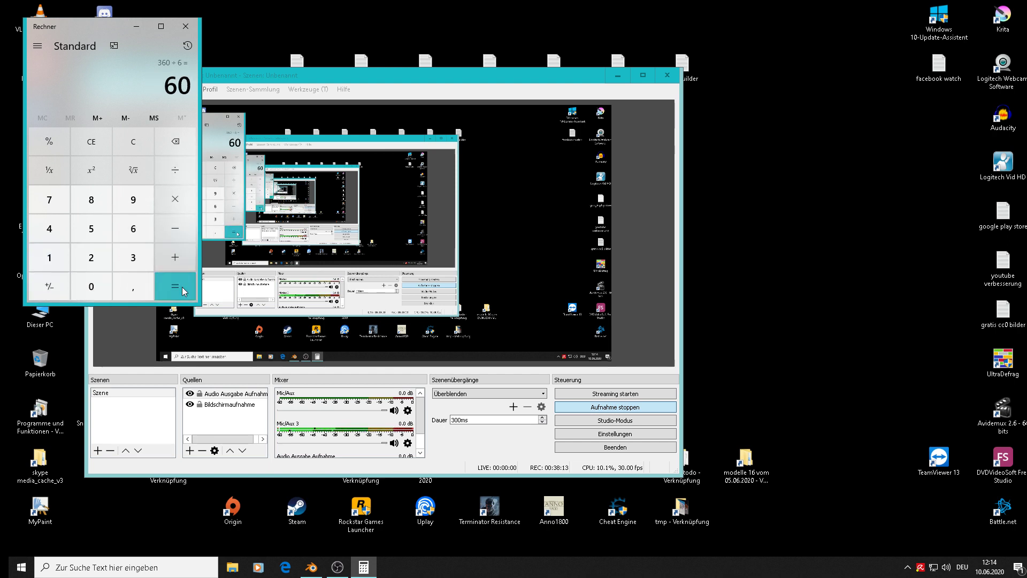
click(187, 24)
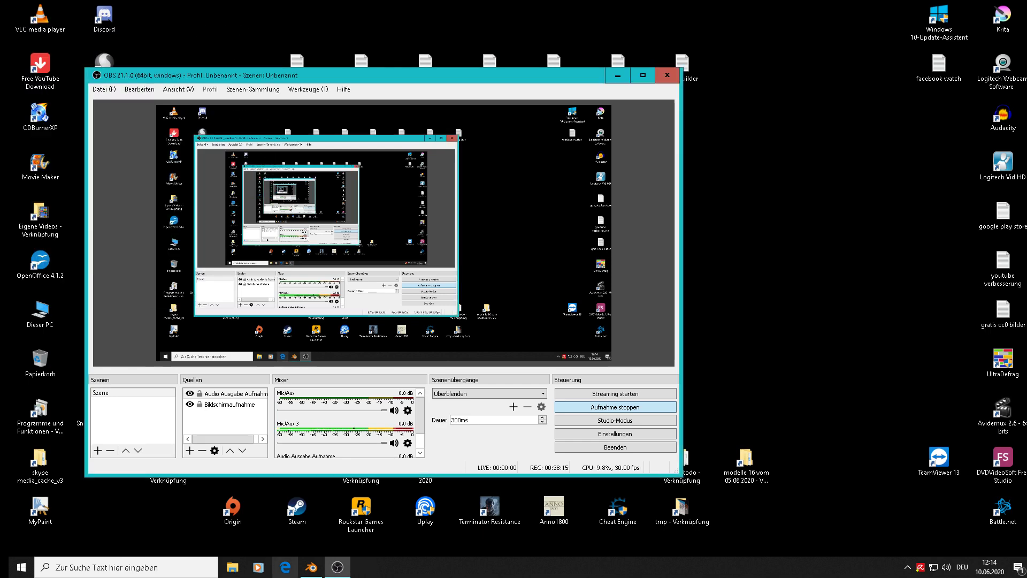
Step: Return to Blender and rotate the duplicated bolt pair 60° around the gear's centre in front view
click(311, 567)
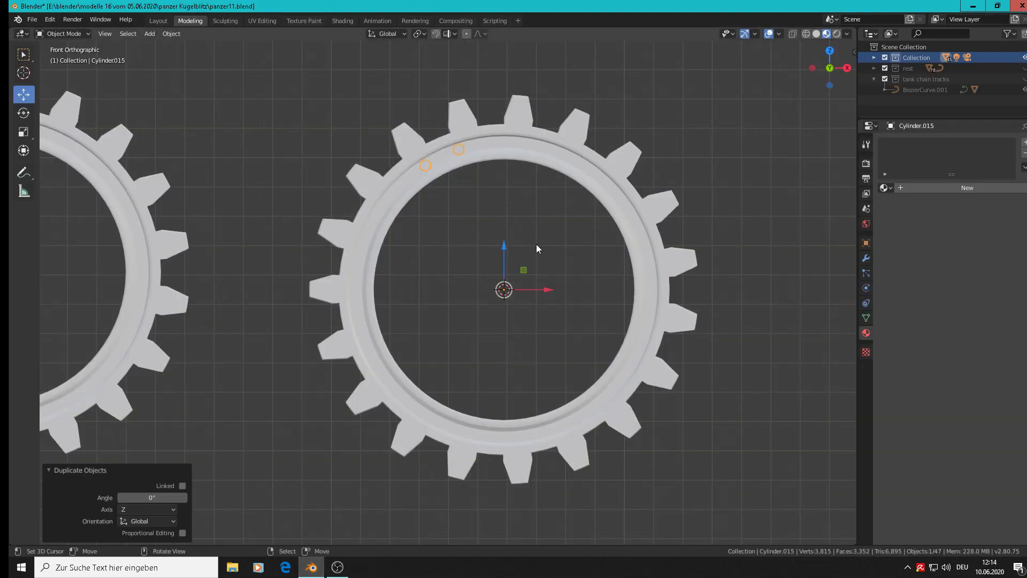
key(r)
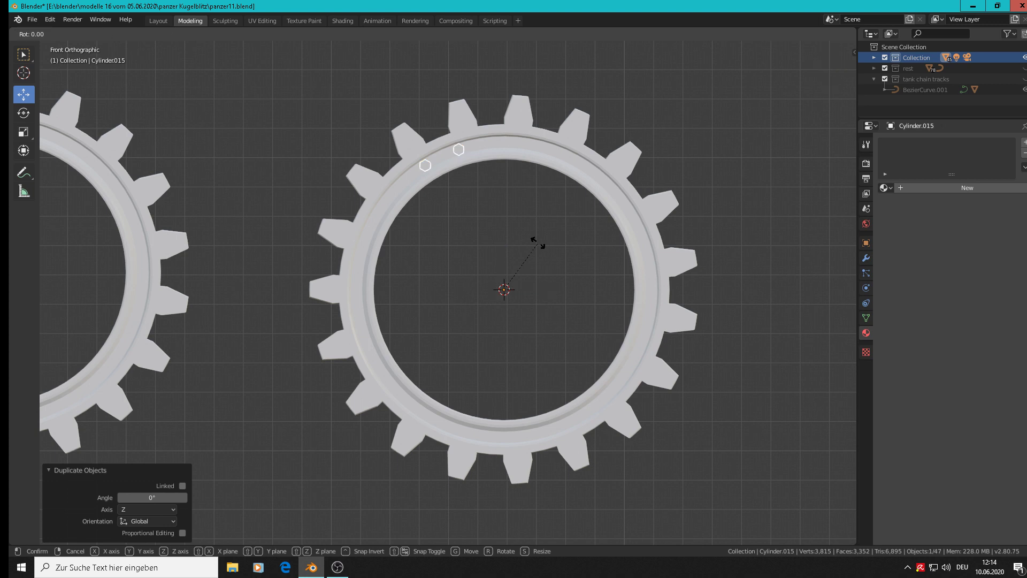
text(60)
key(Return)
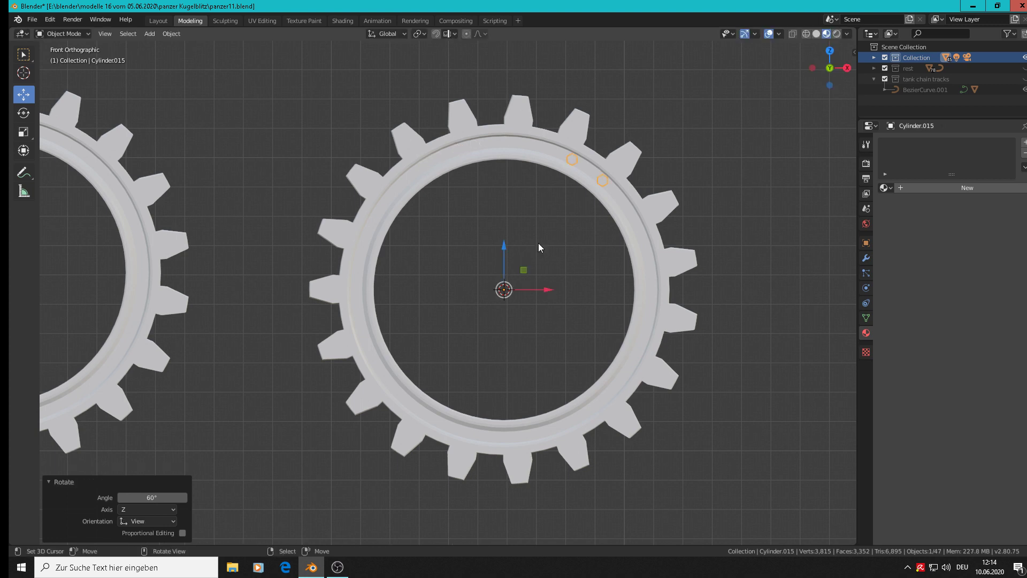
Step: Examine the original and rotated bolt pairs on the gear ring from the front and at an angle
middle_drag(563, 245, 562, 278)
key(Tab)
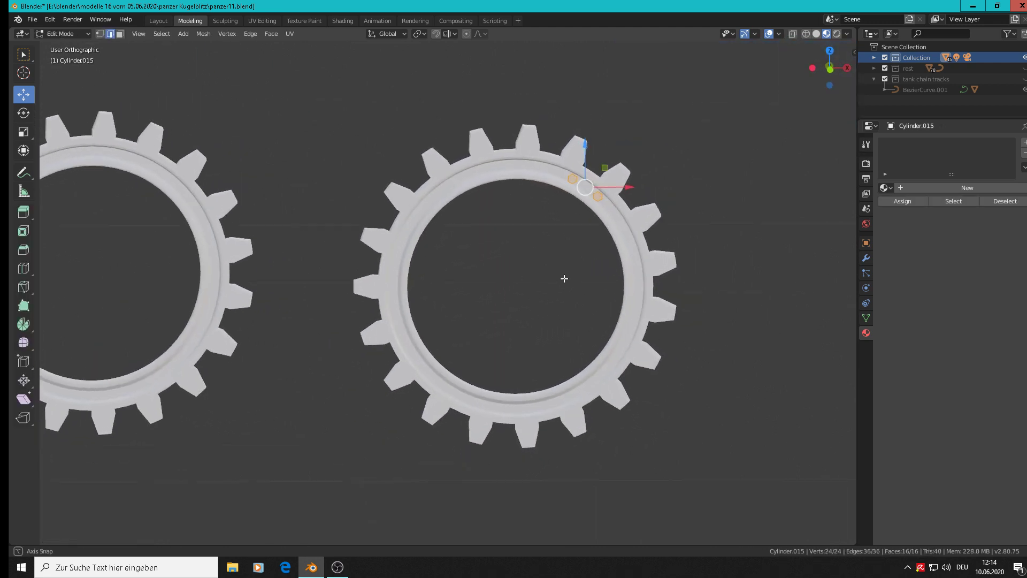
key(KP_1)
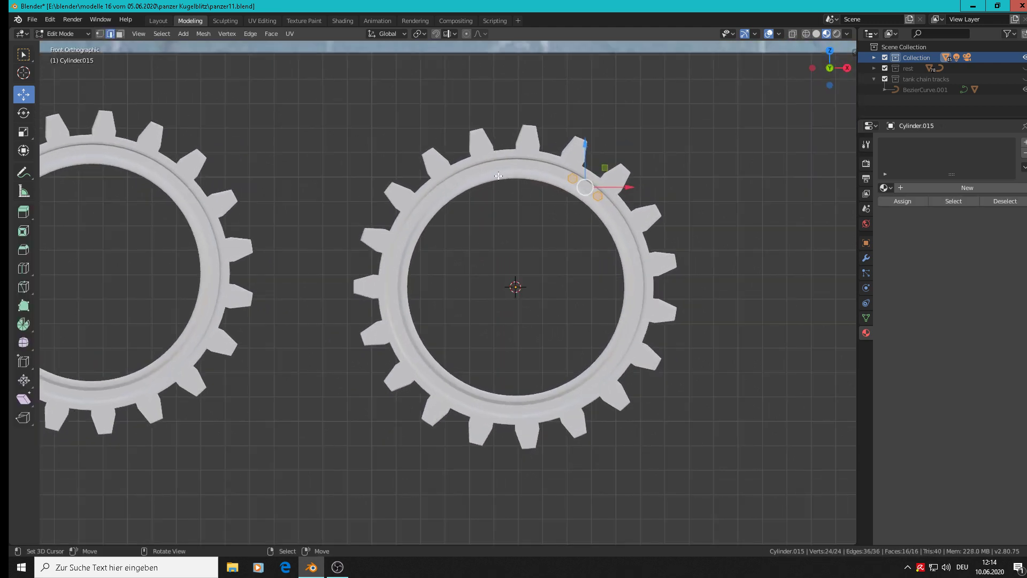
key(Tab)
click(467, 176)
key(alt)
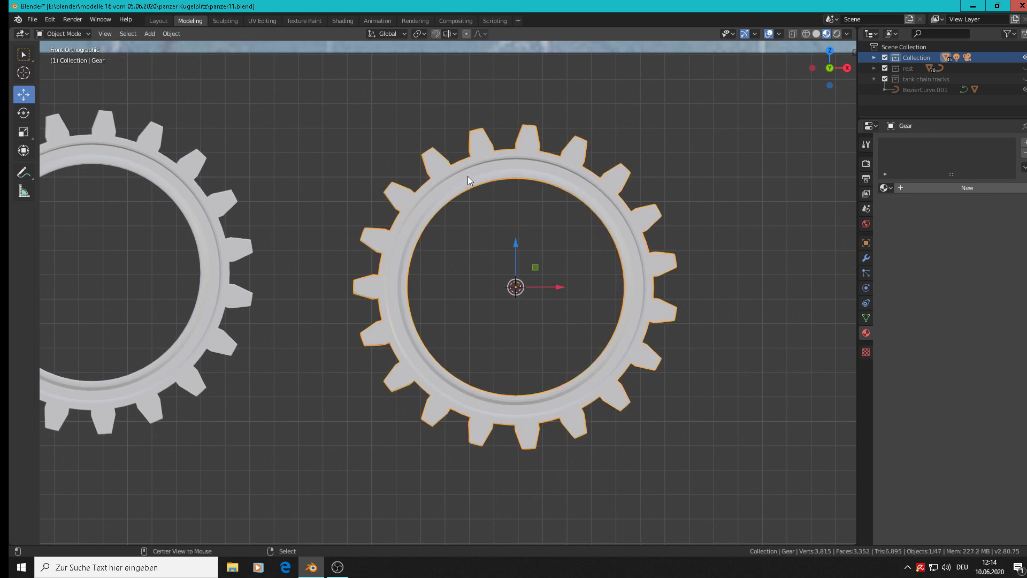
scroll(499, 175, up, 5)
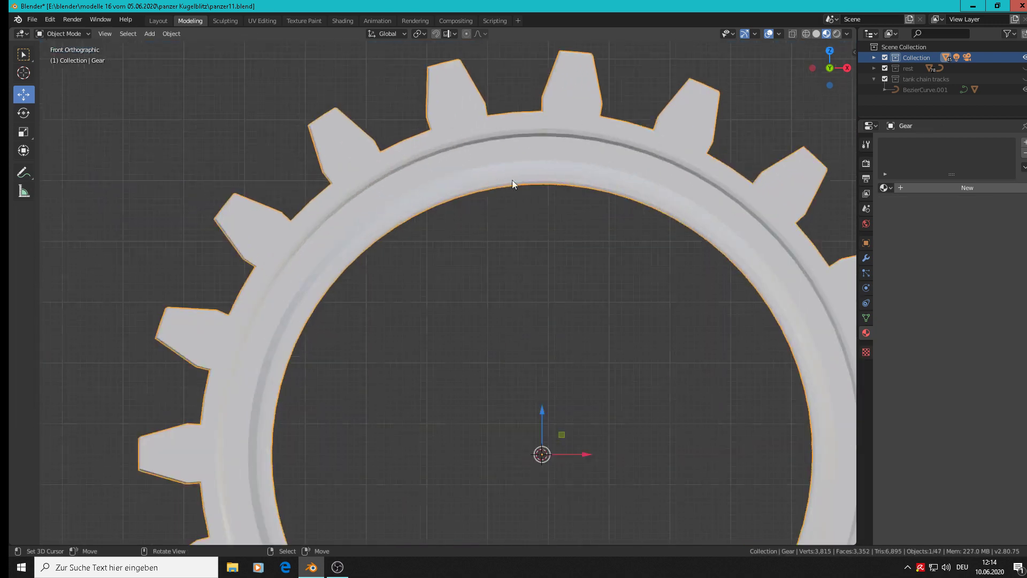
middle_drag(512, 180, 541, 194)
click(463, 177)
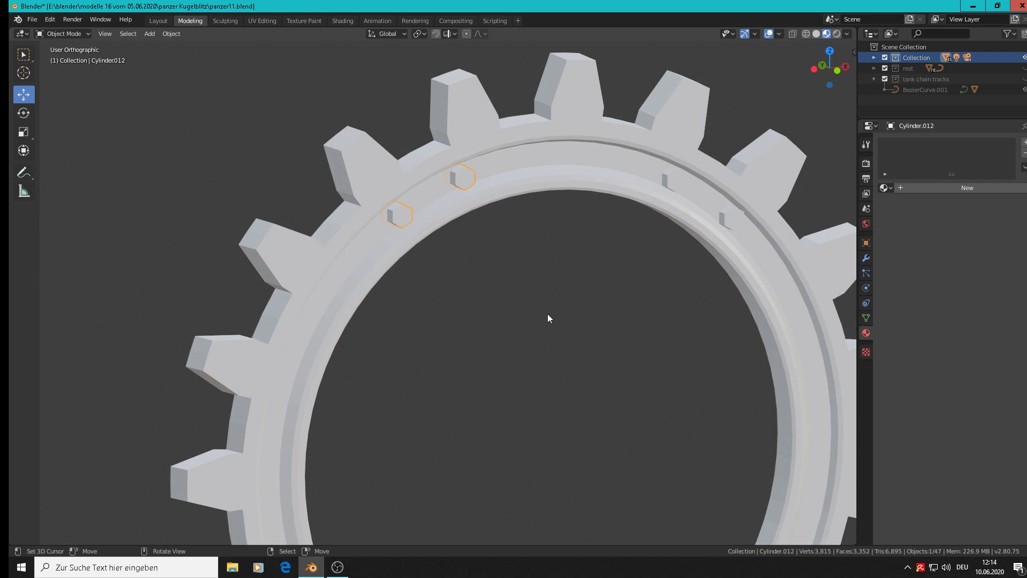
scroll(567, 353, down, 5)
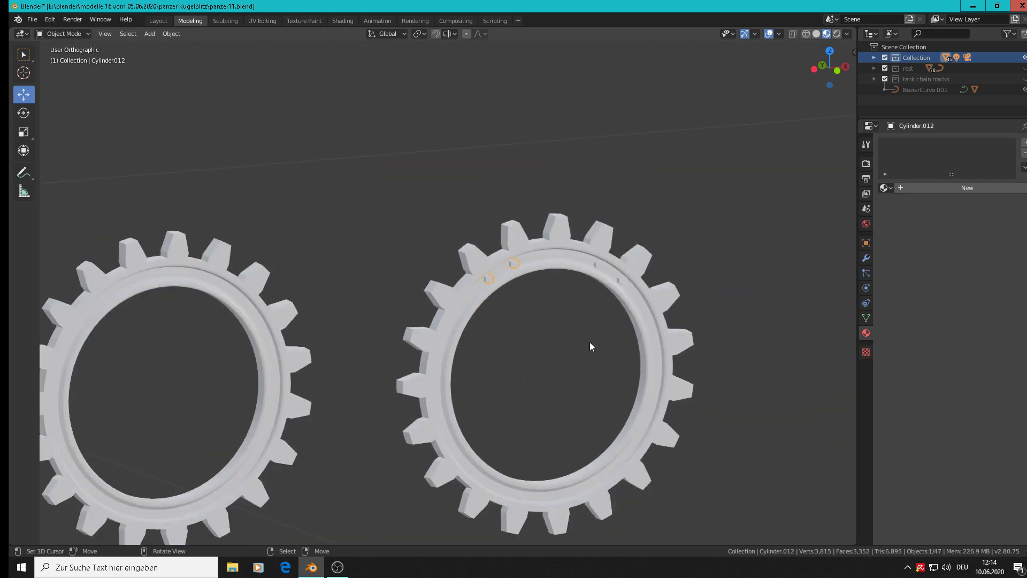
key(KP_1)
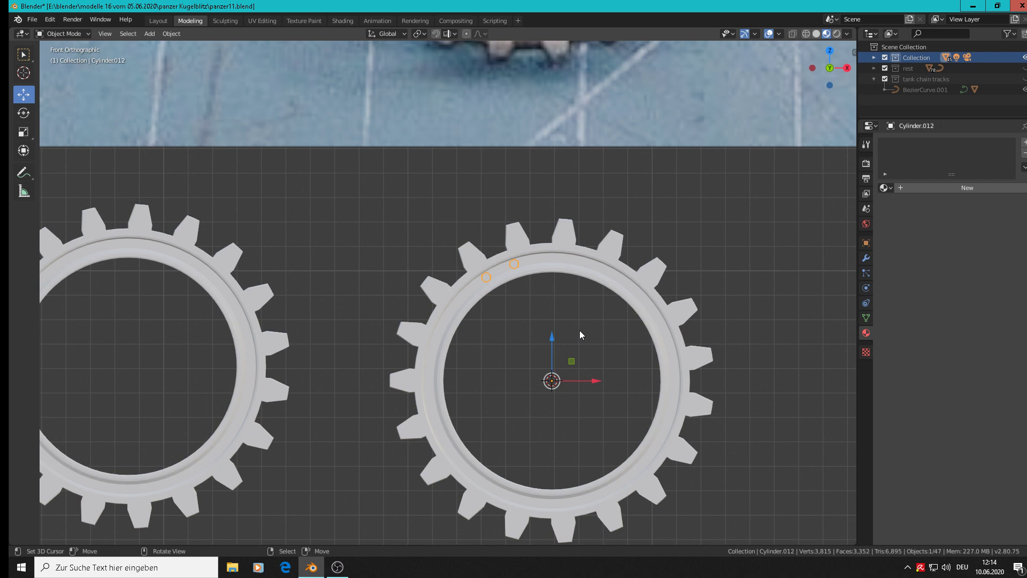
middle_drag(599, 273, 653, 291)
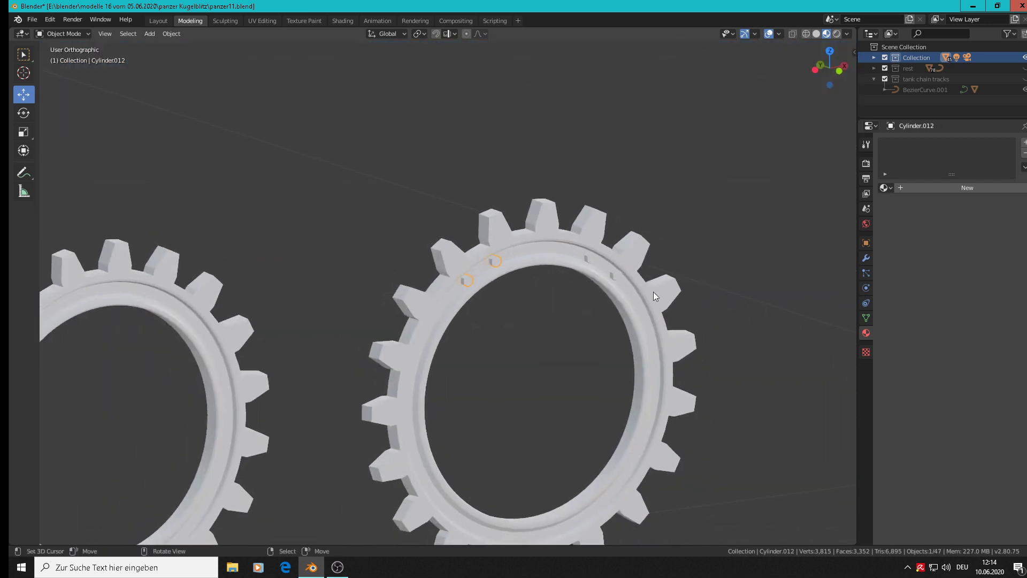
Step: Select the rotated bolt pair, duplicate it in front view and rotate the copy 60° around the gear's centre
scroll(554, 252, up, 4)
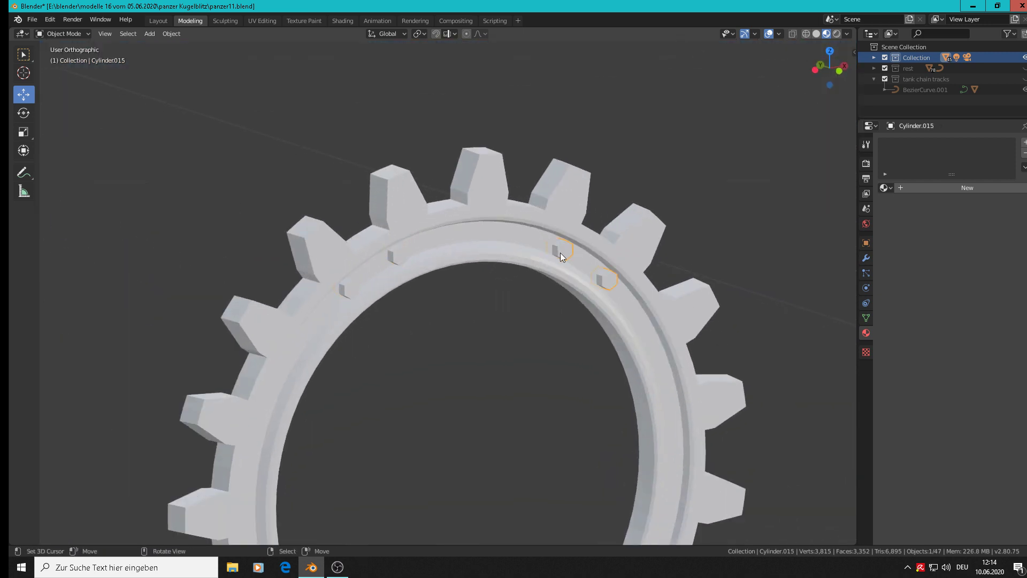
key(KP_1)
scroll(560, 294, down, 3)
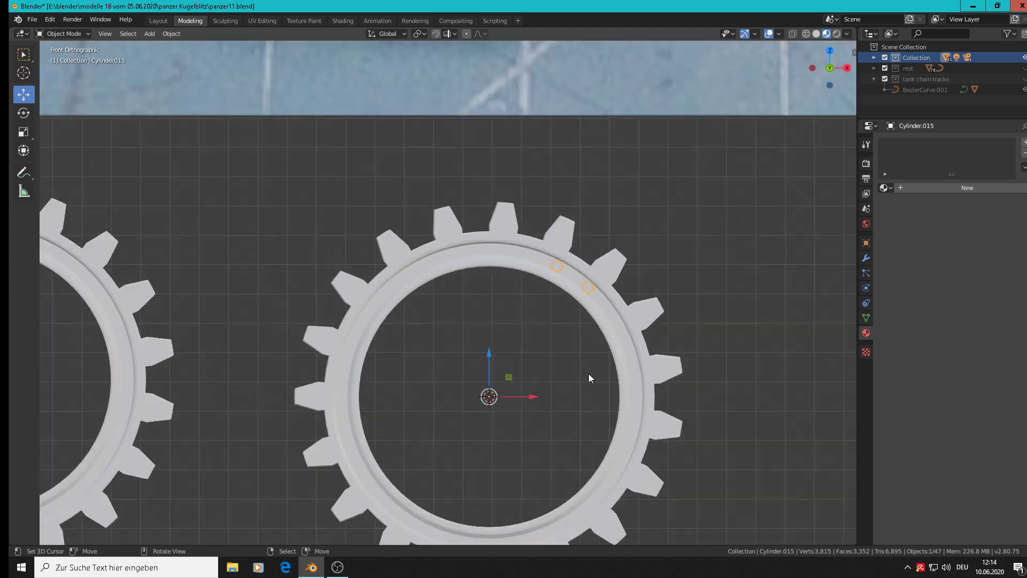
key(r)
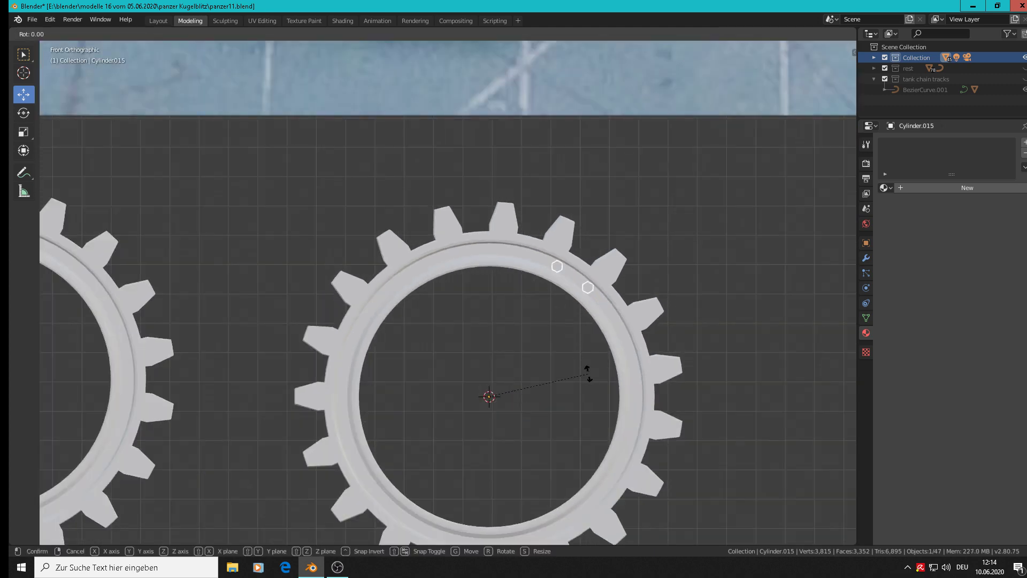
key(Escape)
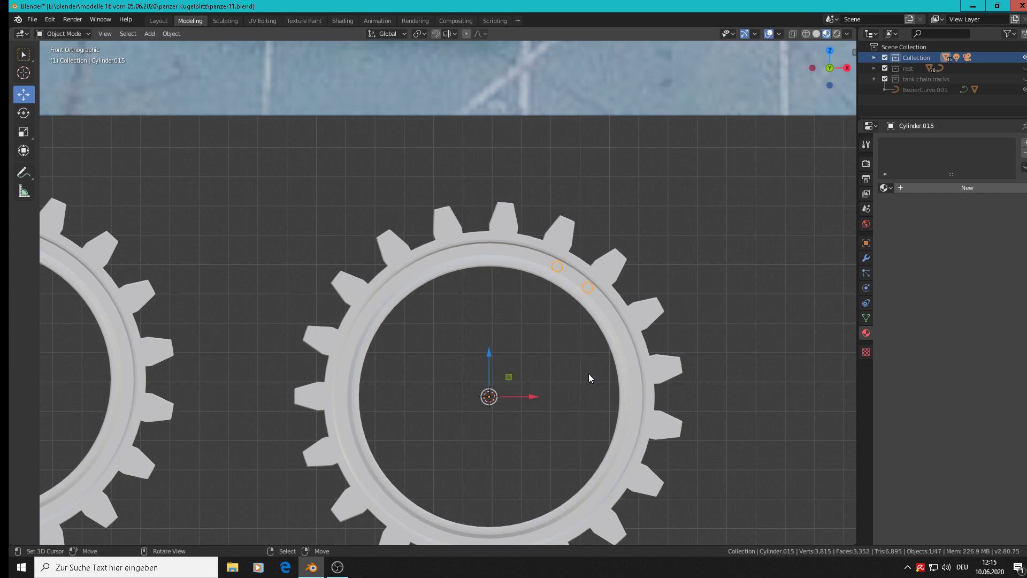
key(shift+d)
text(r)
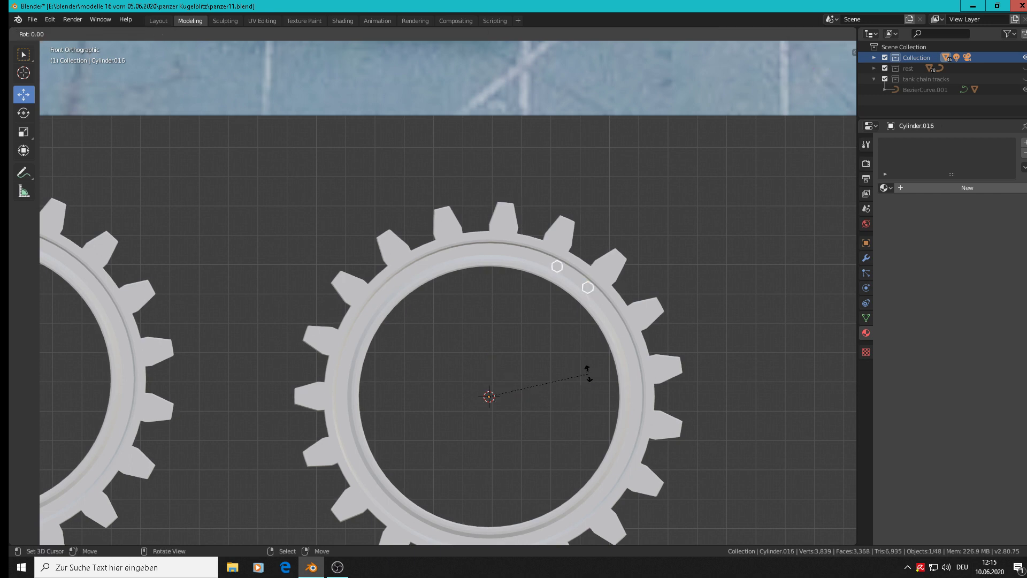
text(60)
key(Return)
Step: Add three more bolt pairs around the gear ring, duplicating the newest pair each time and rotating the copy a further 60°
key(shift+d)
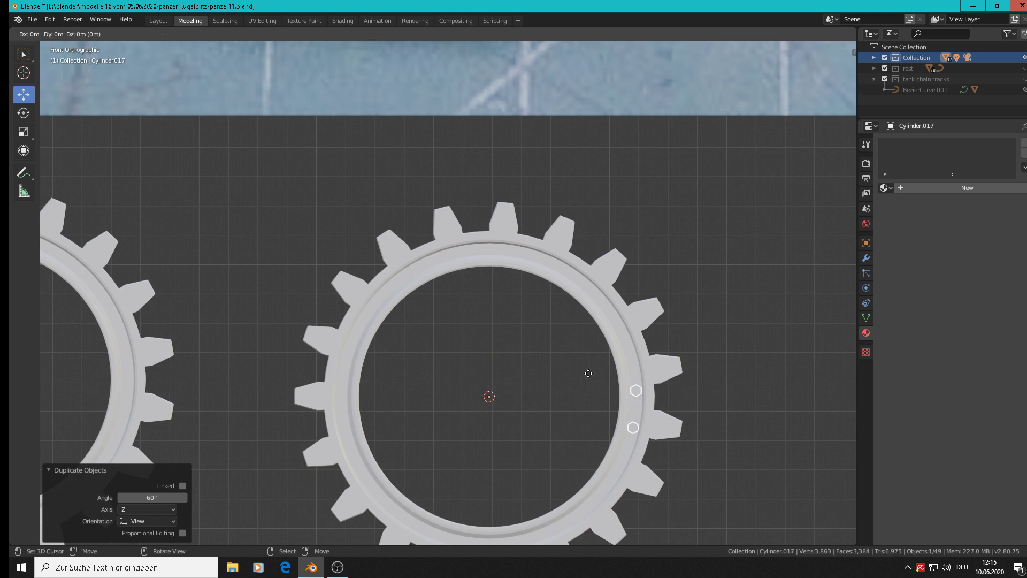
text(r60)
key(Return)
key(shift+d)
text(r)
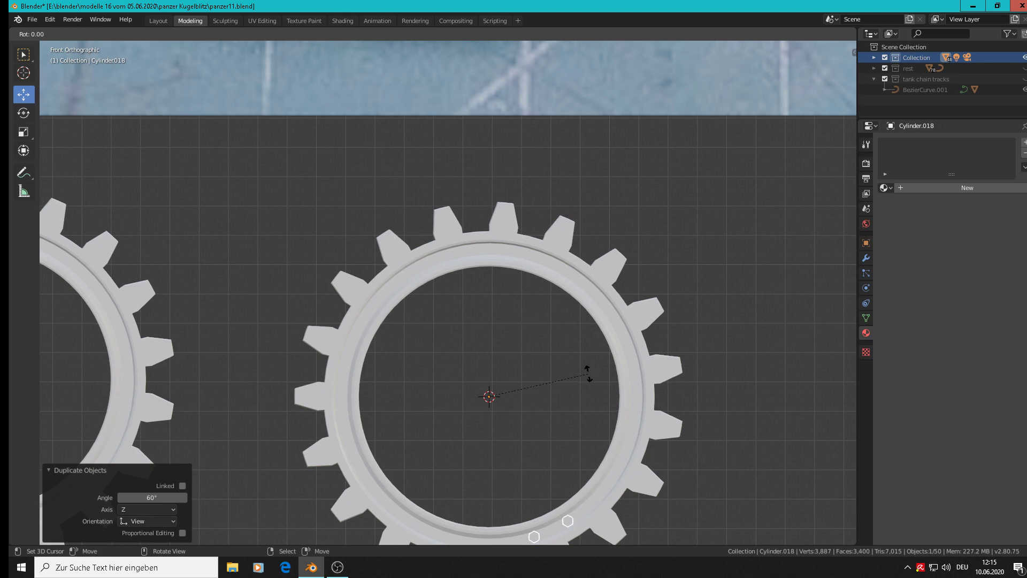
text(60)
key(Return)
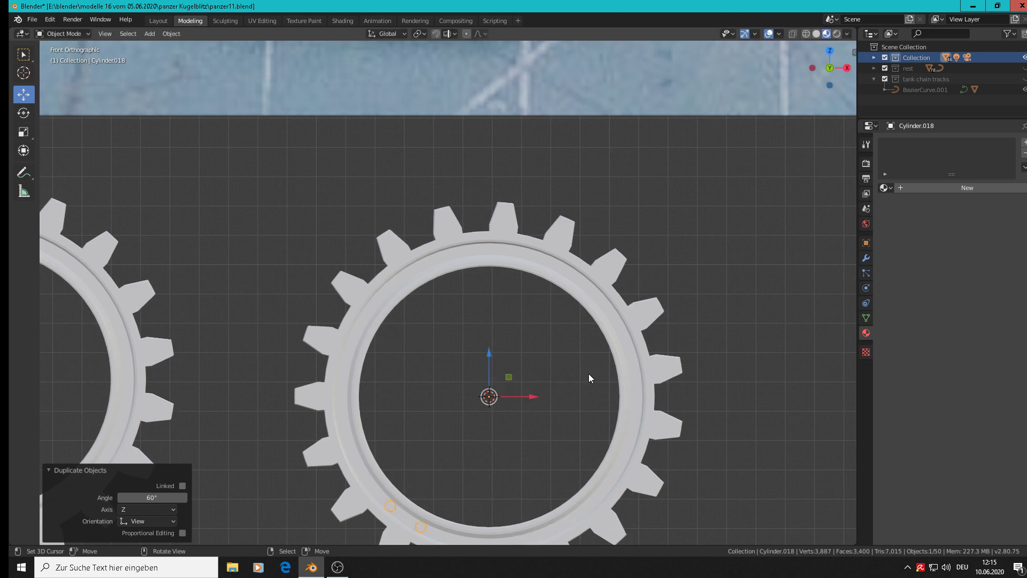
key(shift+d)
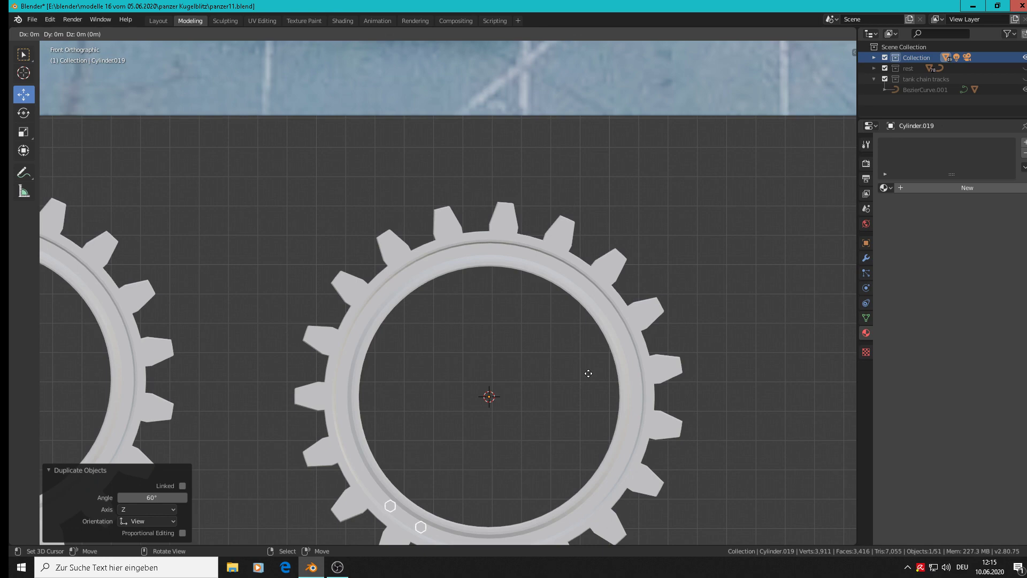
text(r60)
key(Return)
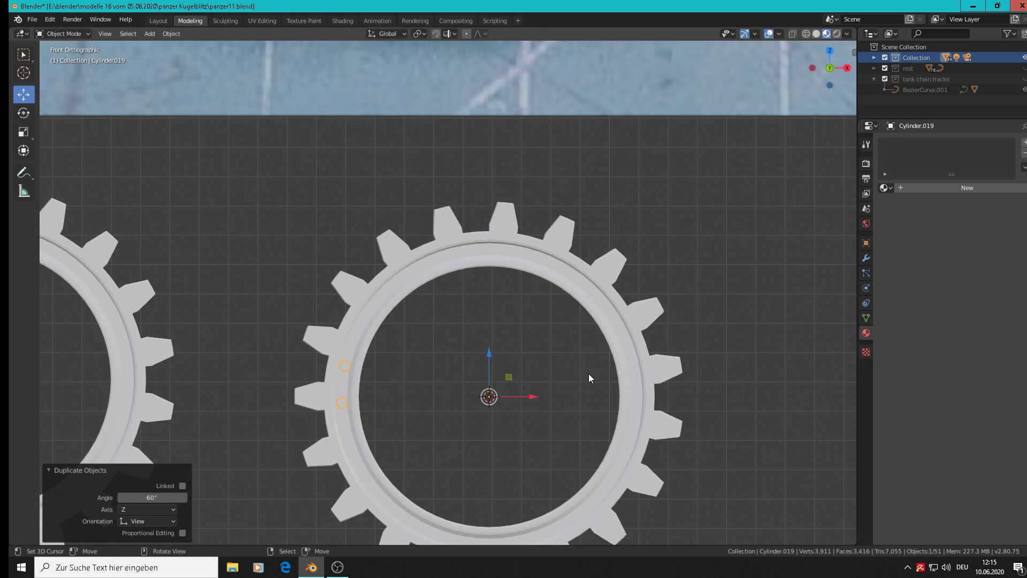
scroll(515, 313, down, 3)
middle_drag(515, 314, 562, 303)
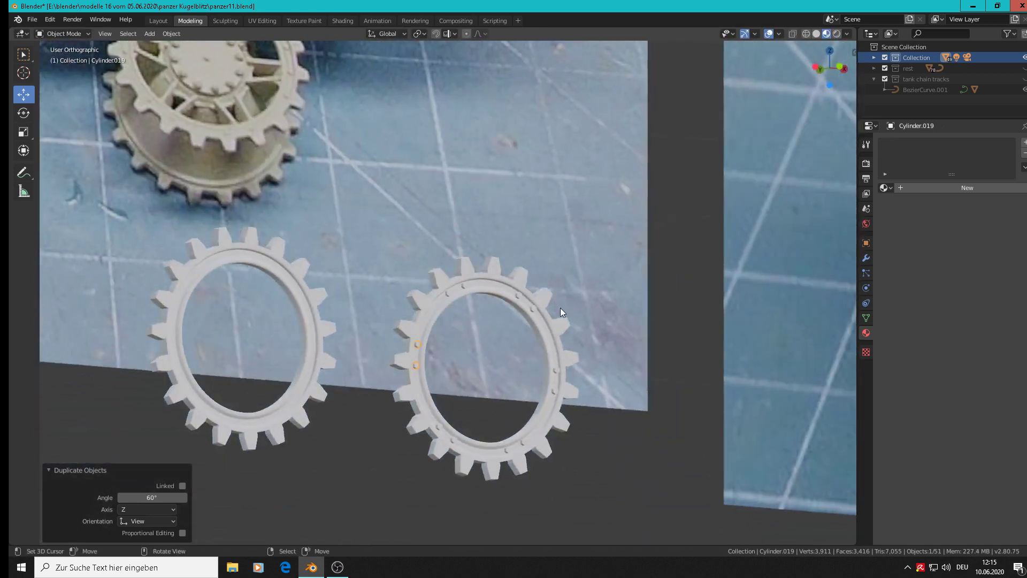
Step: Select the bolted gear ring with all its bolts in front view and join them into one object
scroll(516, 347, up, 3)
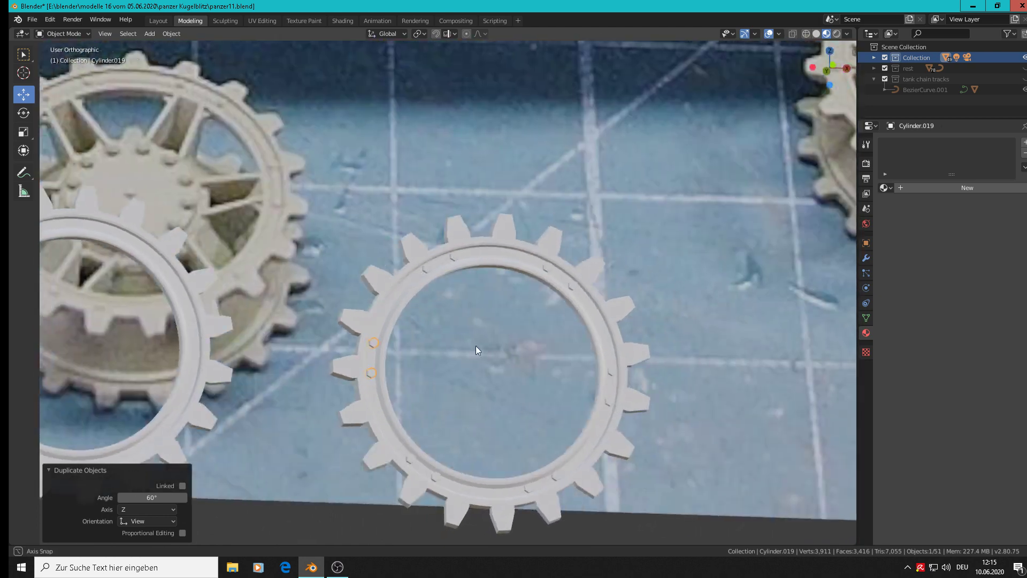
middle_drag(476, 350, 500, 359)
scroll(465, 308, down, 4)
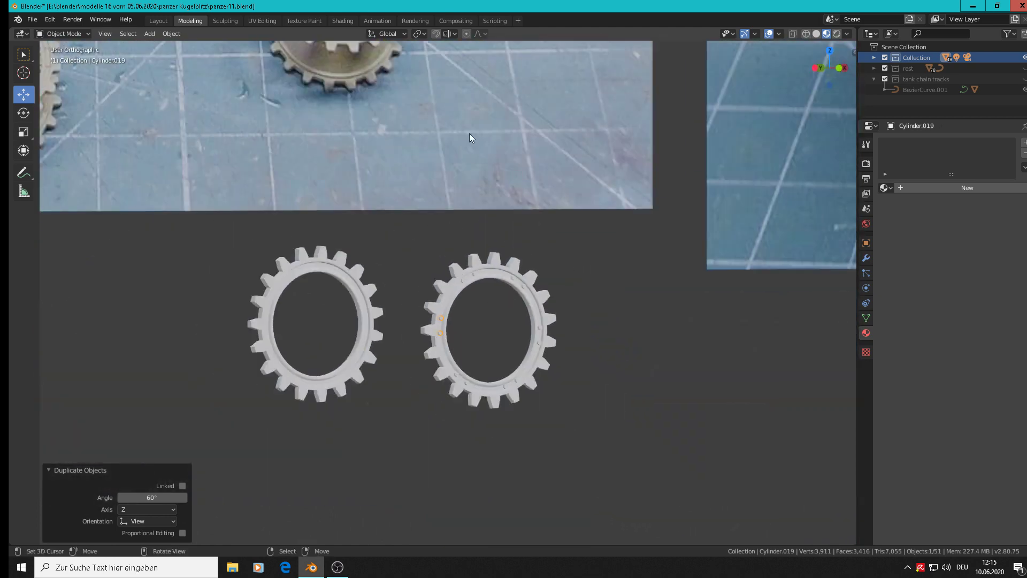
scroll(460, 128, down, 3)
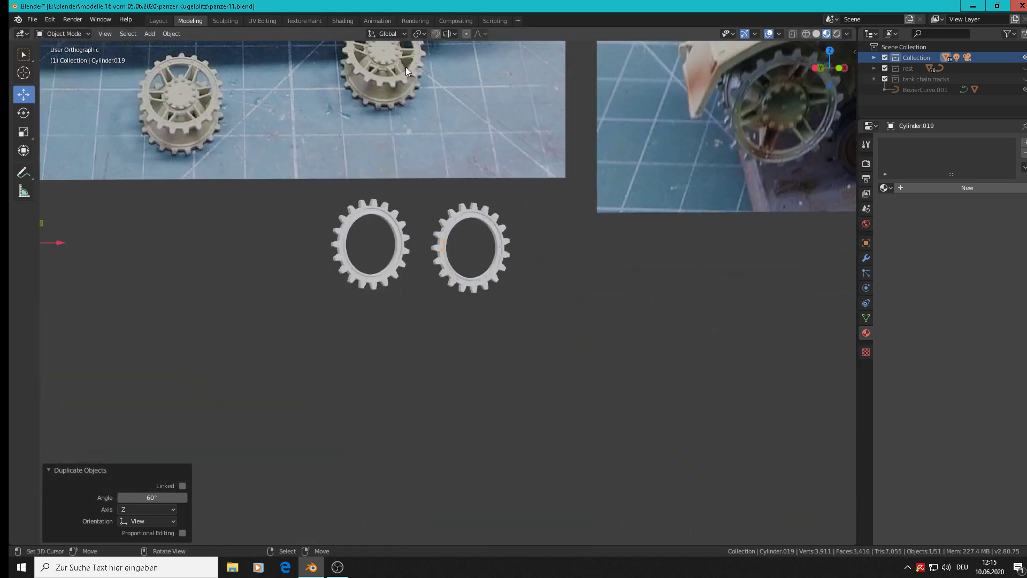
key(KP_1)
scroll(434, 108, up, 5)
scroll(550, 354, down, 3)
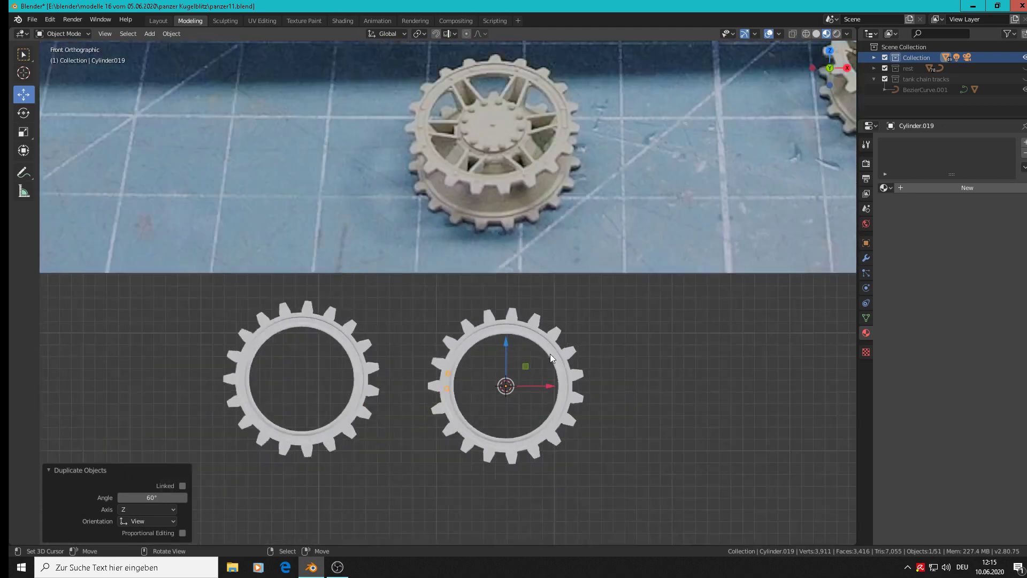
click(577, 355)
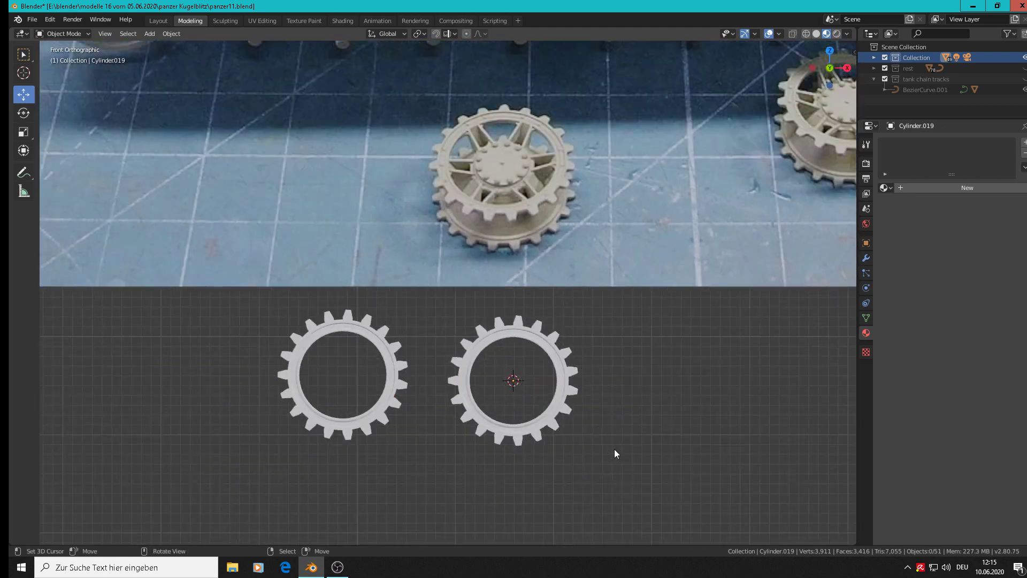
drag(621, 449, 436, 311)
click(171, 33)
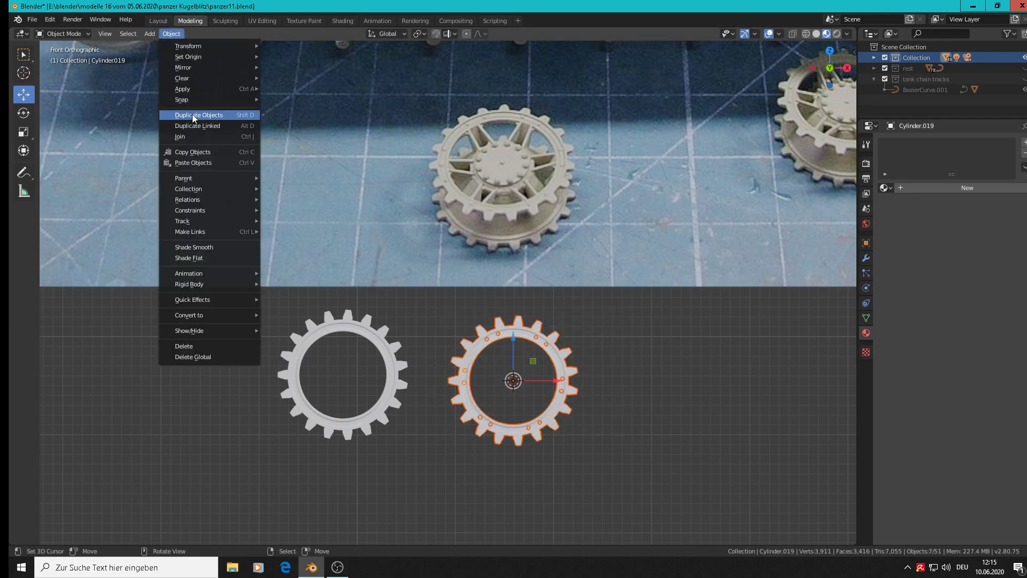
click(200, 140)
Step: Examine the toothed sprocket wheels in the reference photo and compare them with the two modelled gear rings
scroll(525, 370, up, 1)
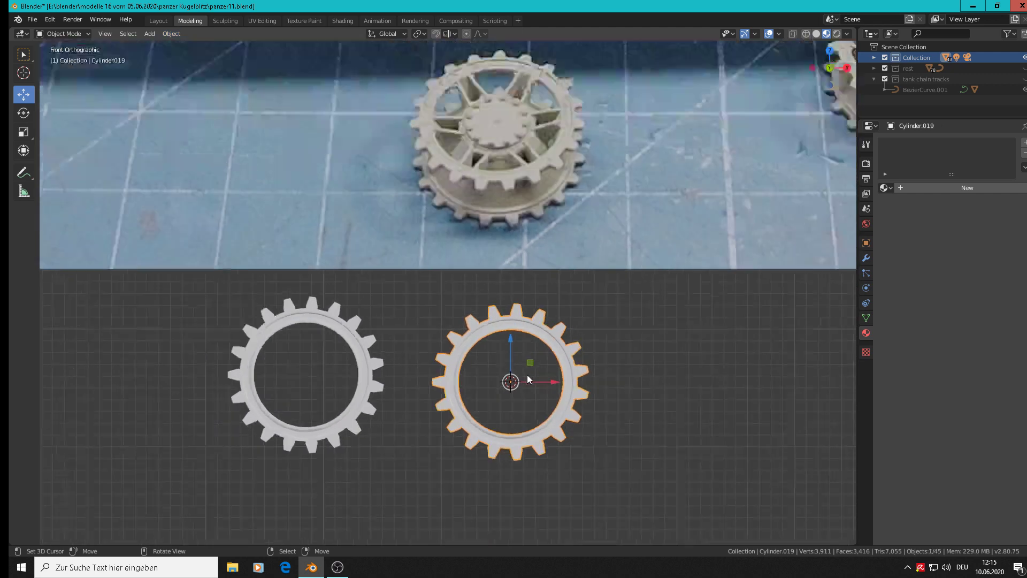
scroll(527, 375, down, 2)
scroll(541, 366, up, 1)
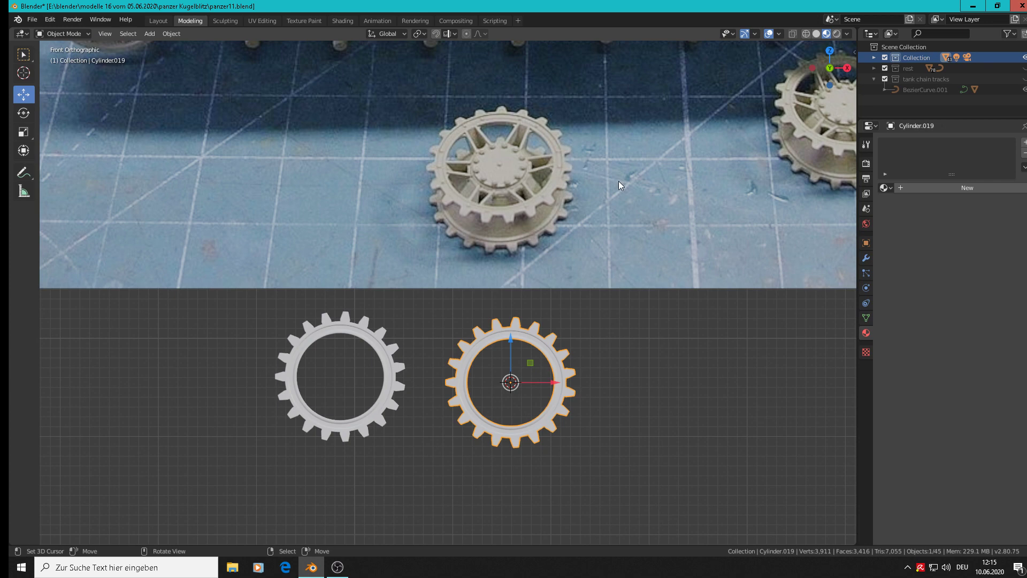
scroll(736, 220, down, 3)
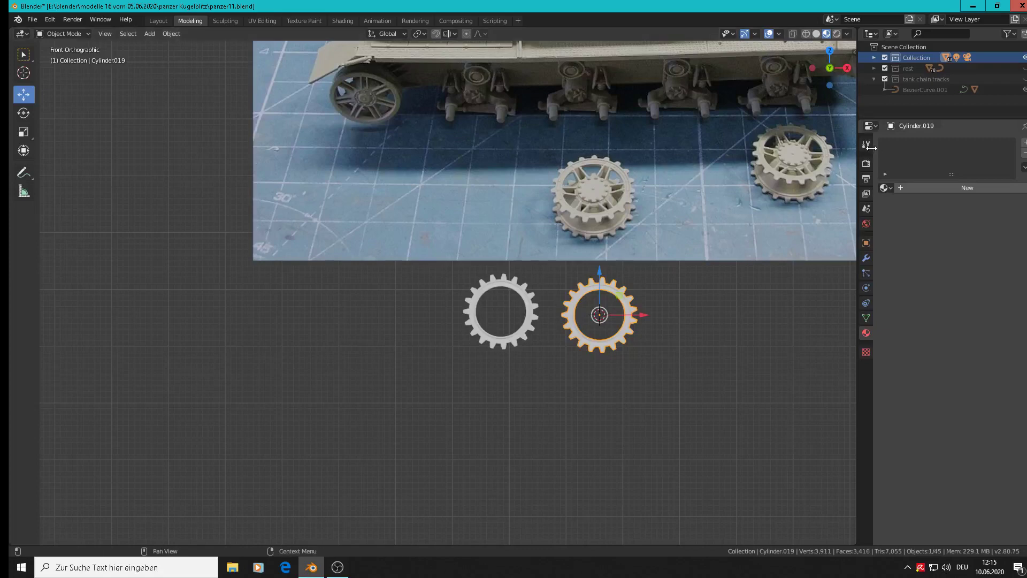
scroll(824, 172, up, 7)
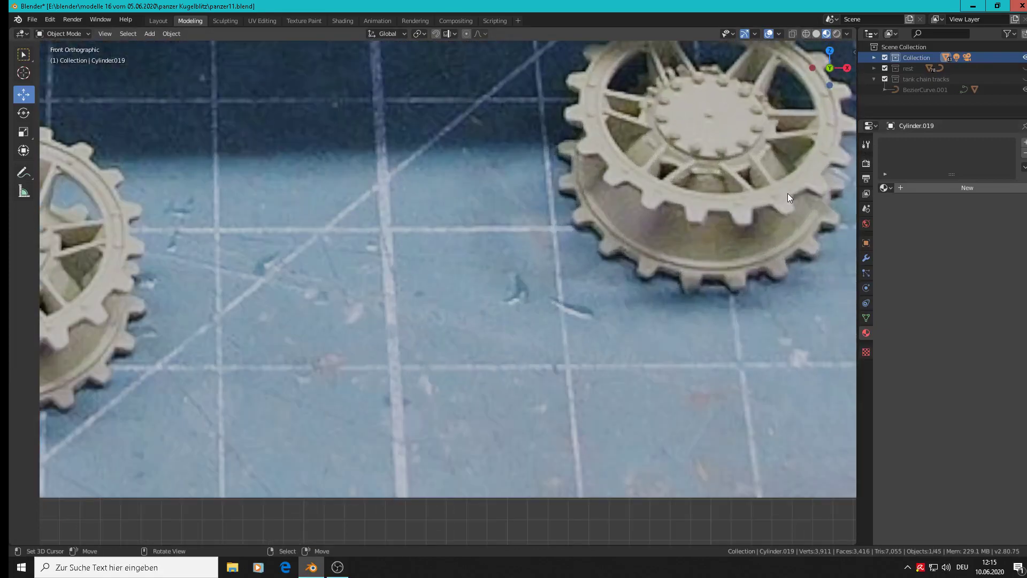
scroll(786, 195, down, 3)
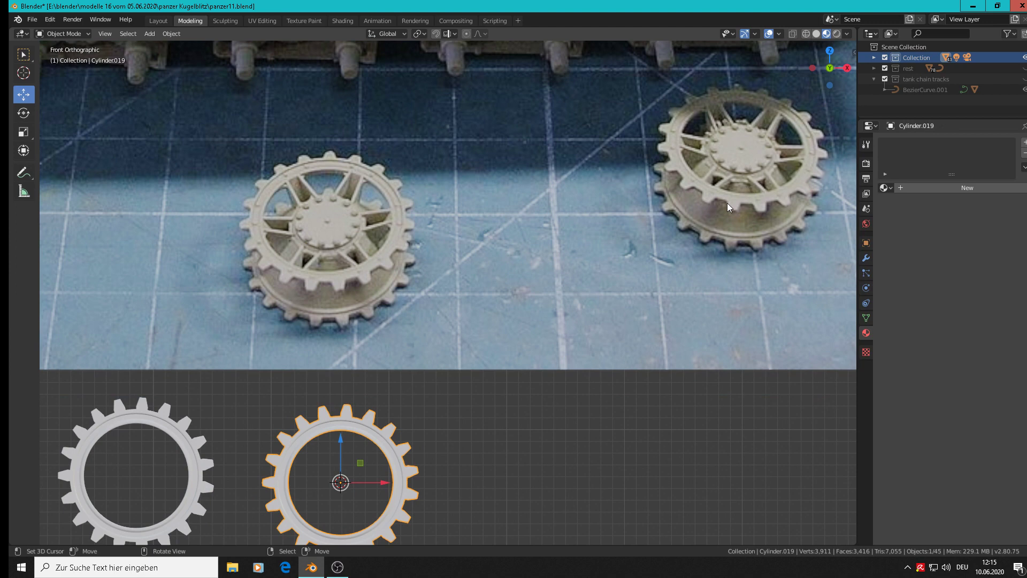
shift+middle_drag(264, 423, 493, 316)
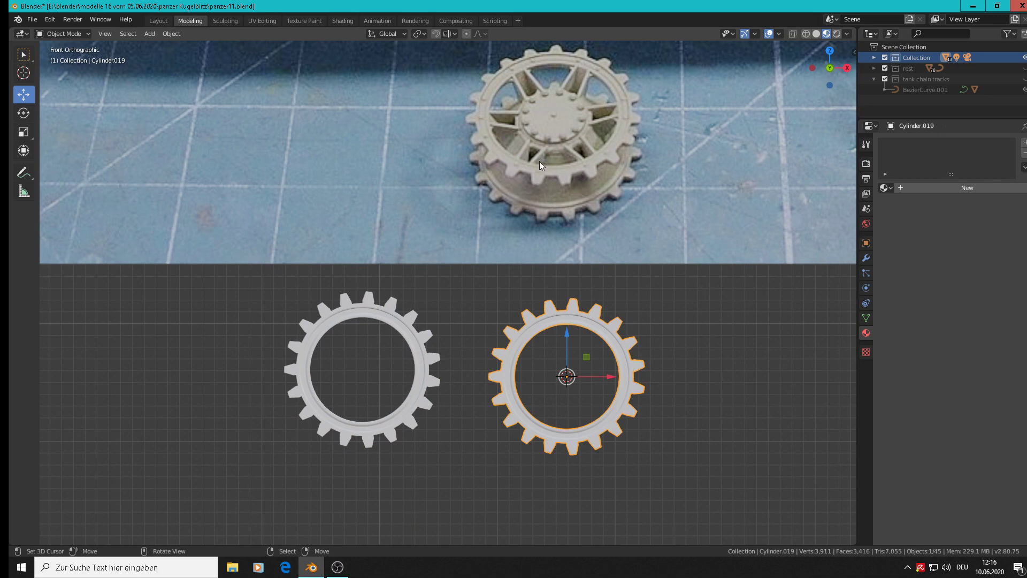
scroll(419, 359, up, 6)
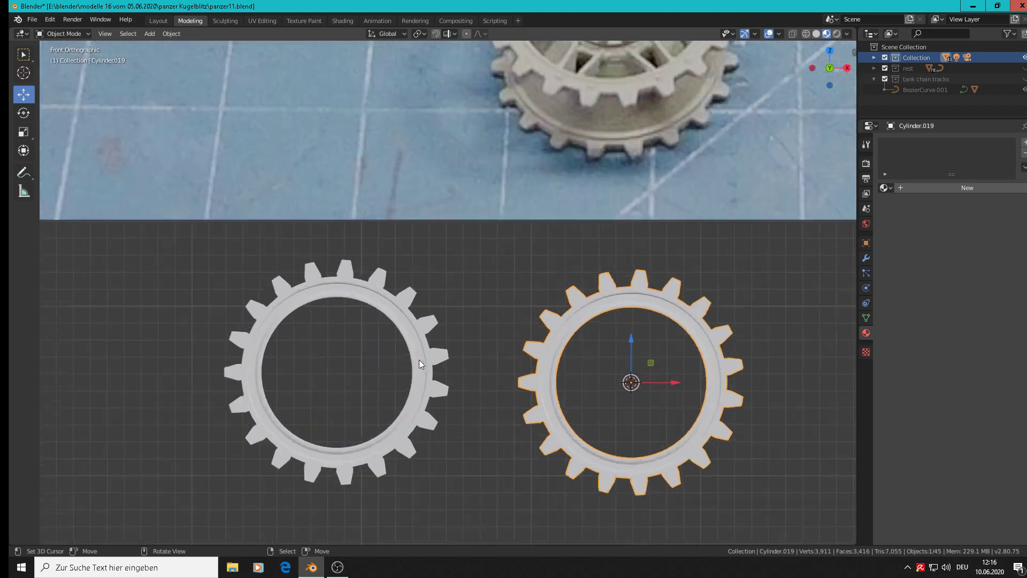
Step: In Edit Mode on the gear ring without bolts, expand the inner-edge selection across the inner rim and start deleting it
click(254, 285)
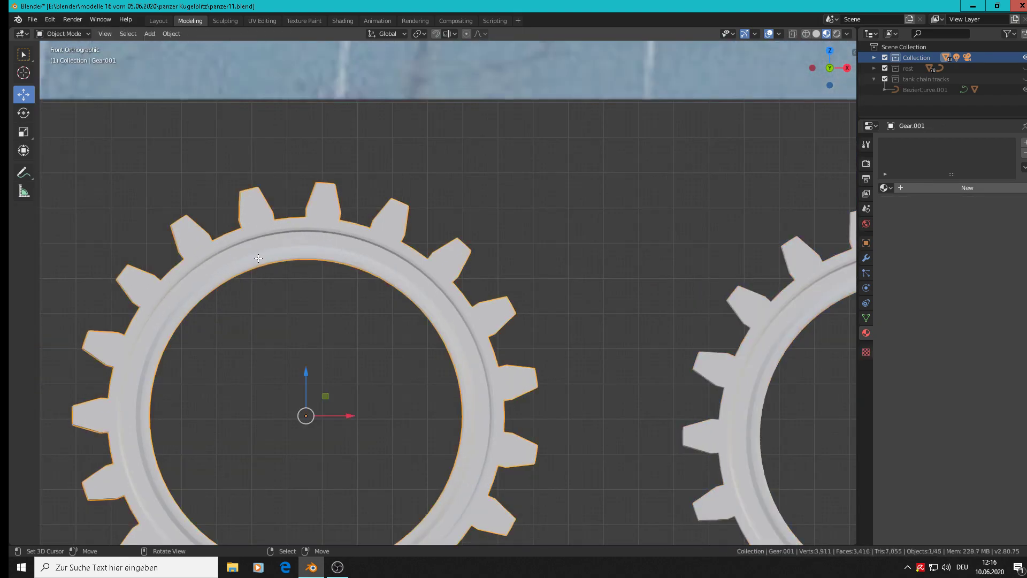
key(Tab)
scroll(270, 294, up, 2)
middle_drag(271, 294, 213, 308)
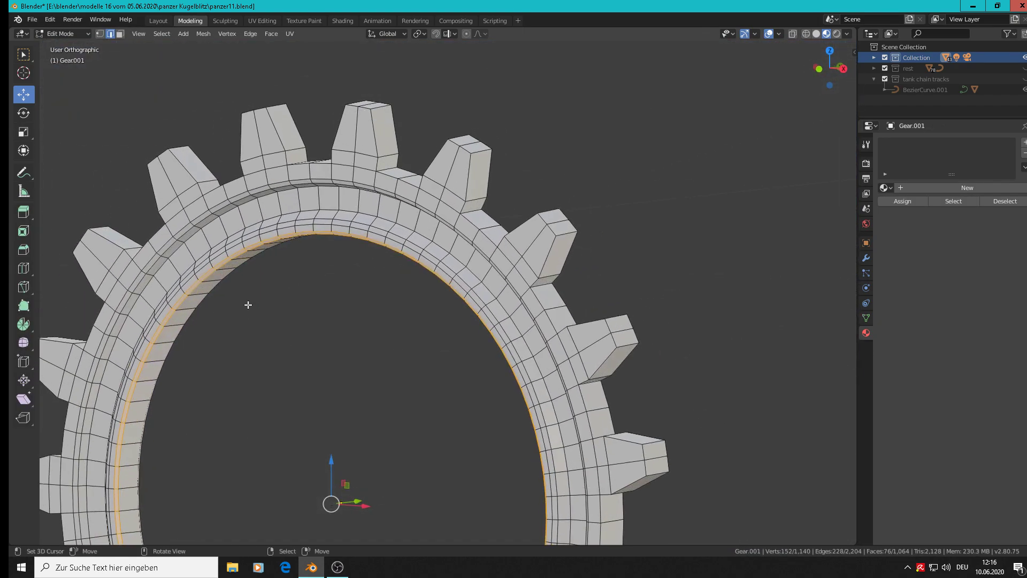
key(ctrl+KP_Add)
key(ctrl+KP_Add)
key(ctrl+KP_Add)
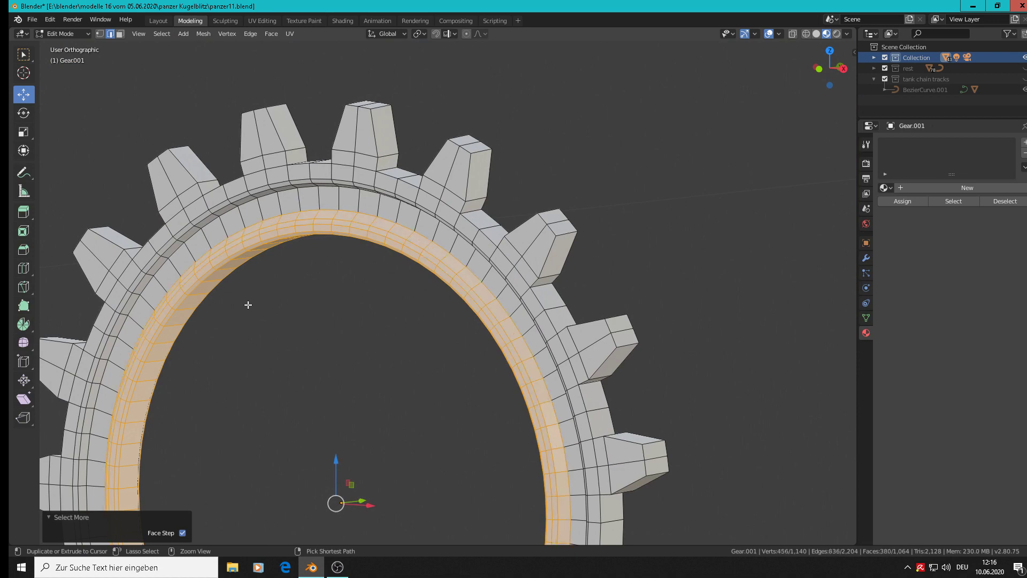
key(x)
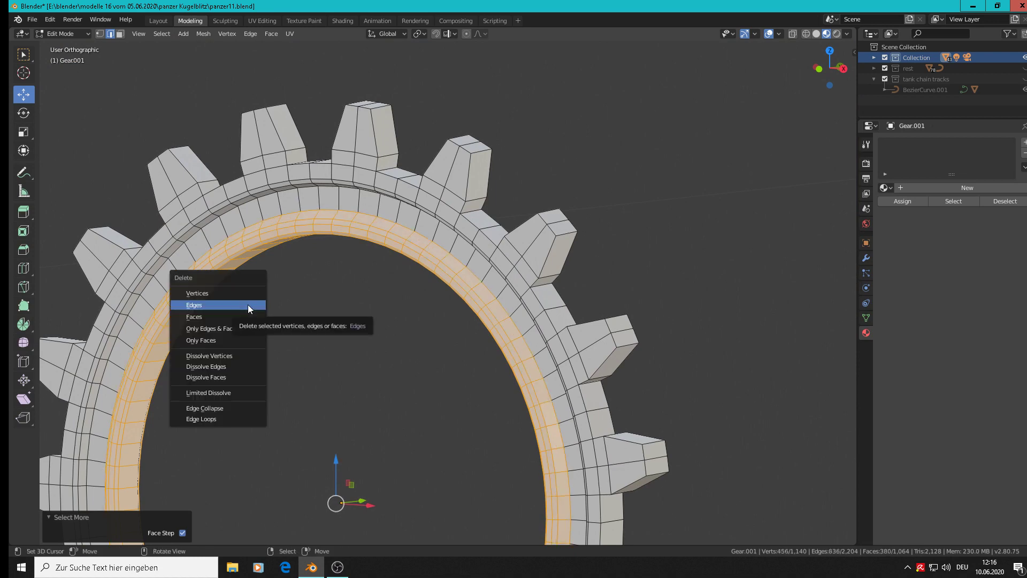
Step: Delete the selected inner ring vertices and the adjoining inner edge loop from the gear being edited
click(238, 294)
scroll(236, 294, down, 3)
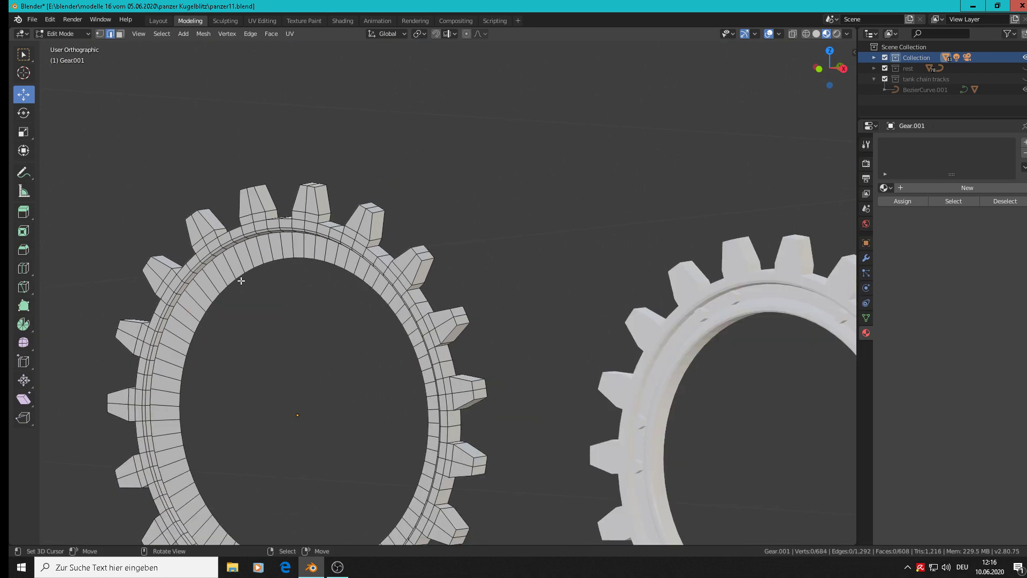
key(x)
click(241, 280)
scroll(241, 280, down, 4)
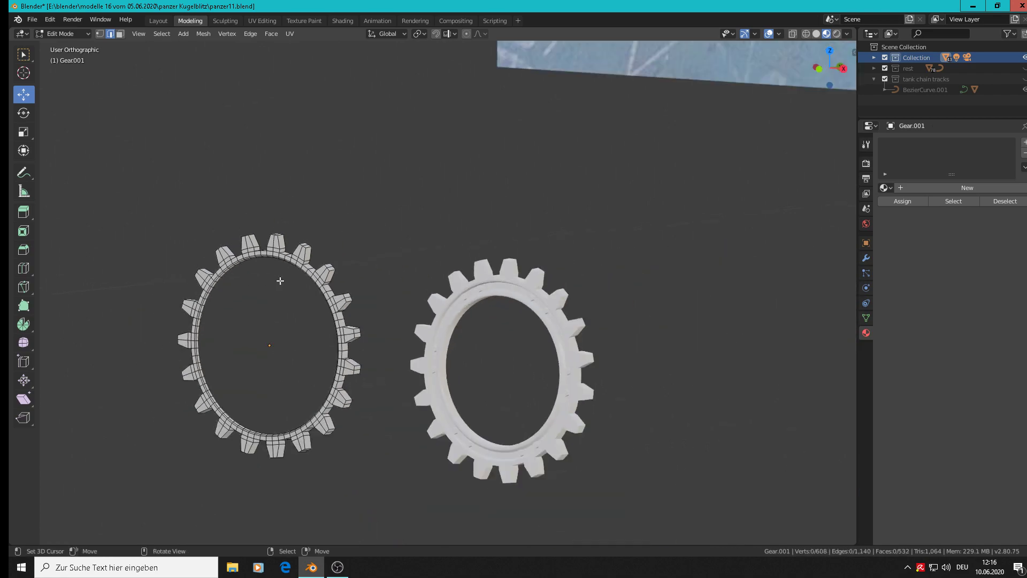
middle_drag(280, 279, 321, 289)
scroll(367, 290, down, 4)
scroll(496, 135, up, 2)
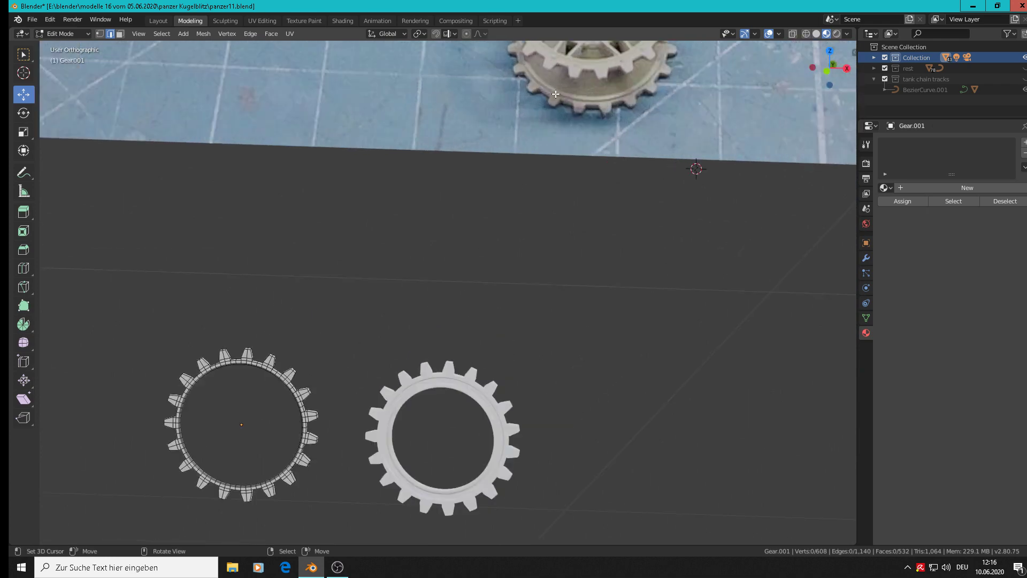
Step: Try deleting the edge loop on the inside of the gear's rim, and undo the deletion
scroll(152, 395, up, 5)
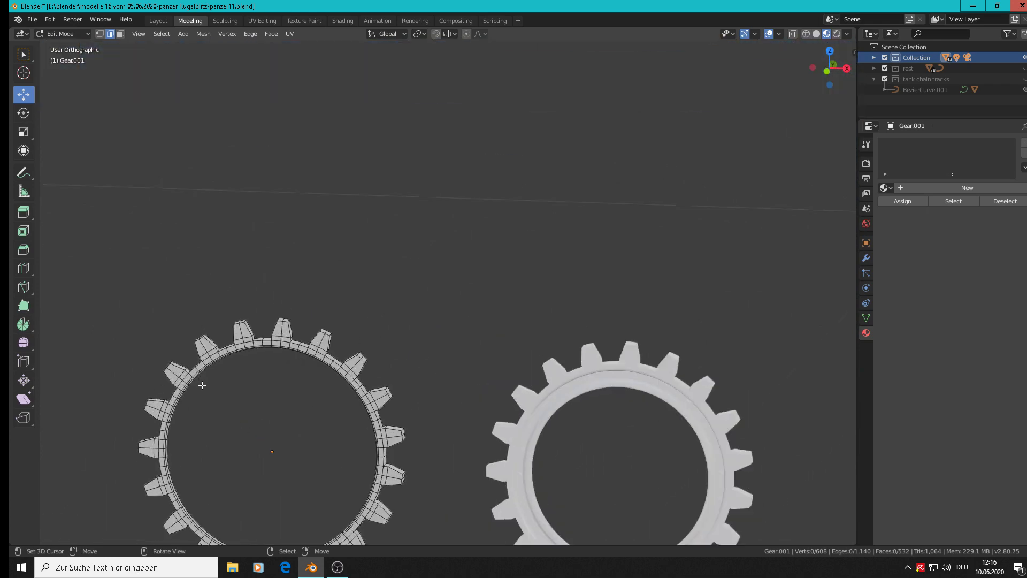
scroll(218, 372, up, 2)
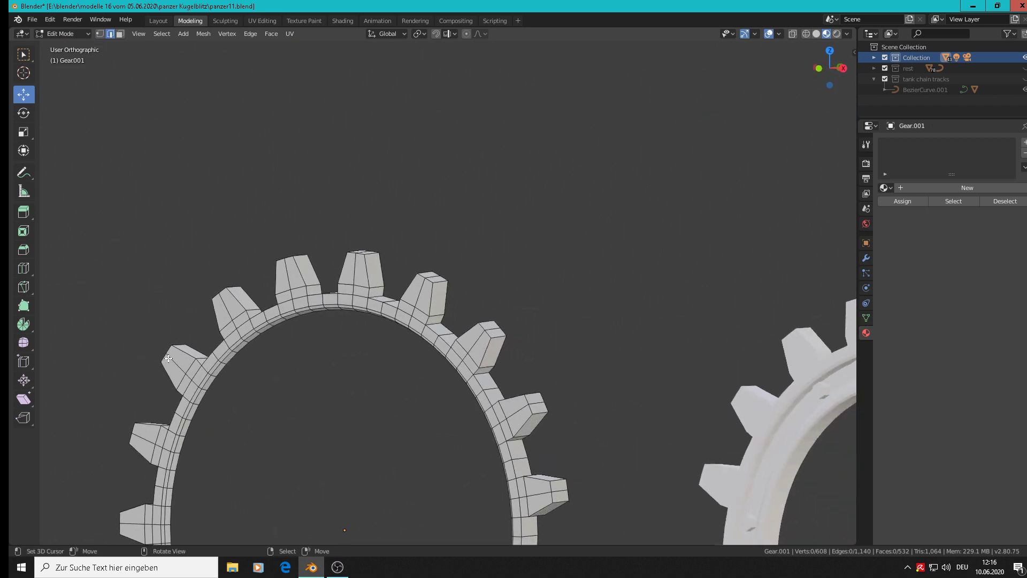
scroll(292, 372, up, 7)
scroll(353, 245, down, 1)
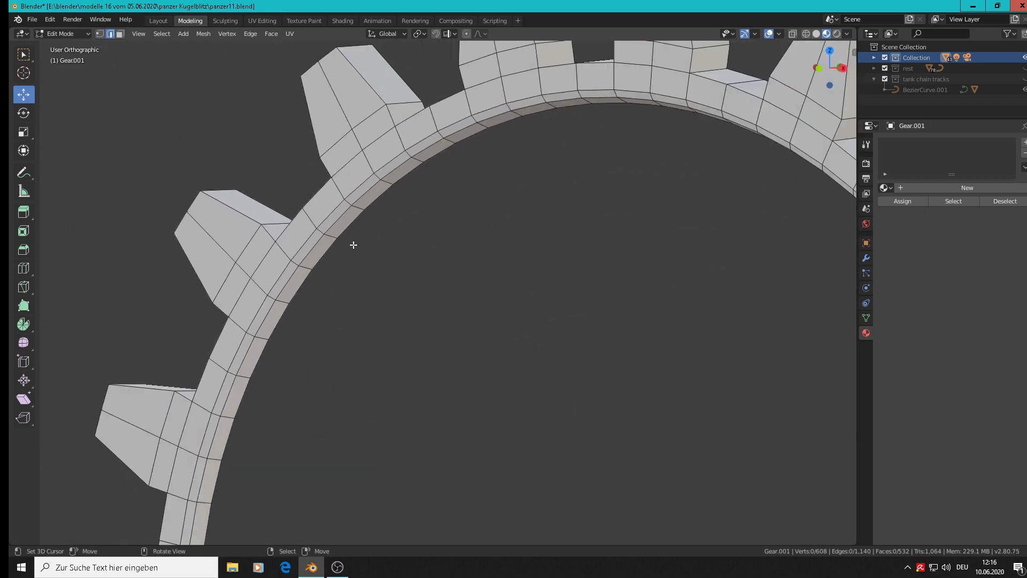
alt+click(342, 219)
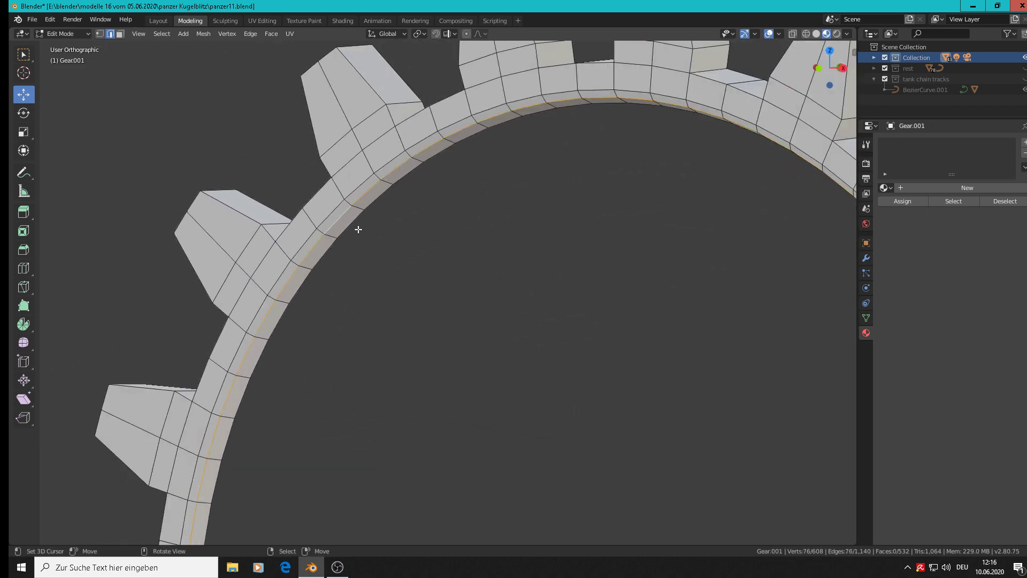
key(x)
click(352, 225)
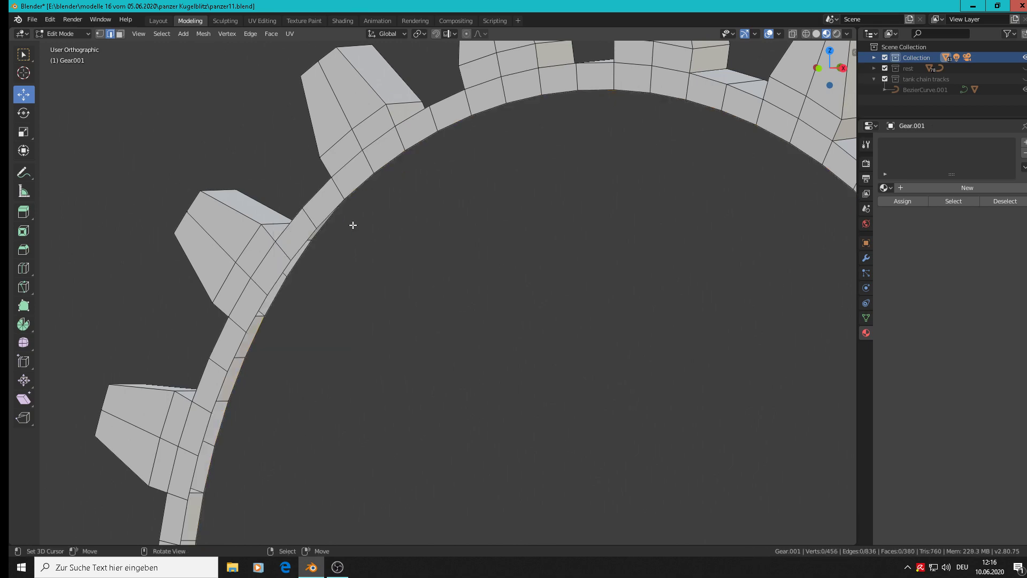
scroll(349, 236, down, 2)
mouse_move(348, 236)
middle_down()
mouse_move(316, 229)
mouse_move(348, 244)
mouse_move(263, 260)
mouse_move(297, 287)
mouse_move(346, 262)
mouse_move(360, 236)
middle_up()
key(ctrl+z)
Step: Delete the remaining inner edge loops of the gear, one on the near side and one behind the rim
alt+click(373, 215)
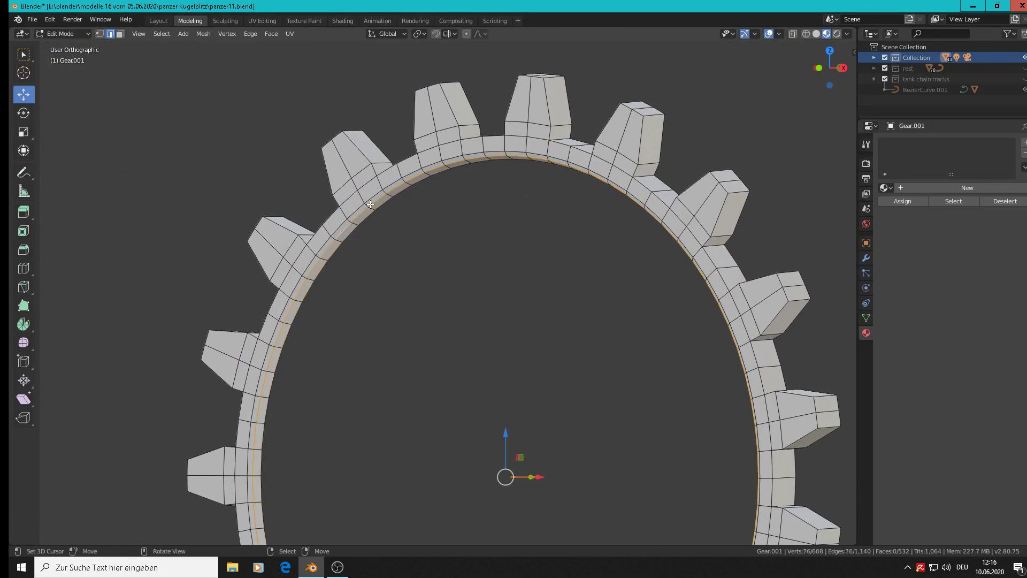
key(x)
click(339, 226)
middle_drag(339, 227, 428, 248)
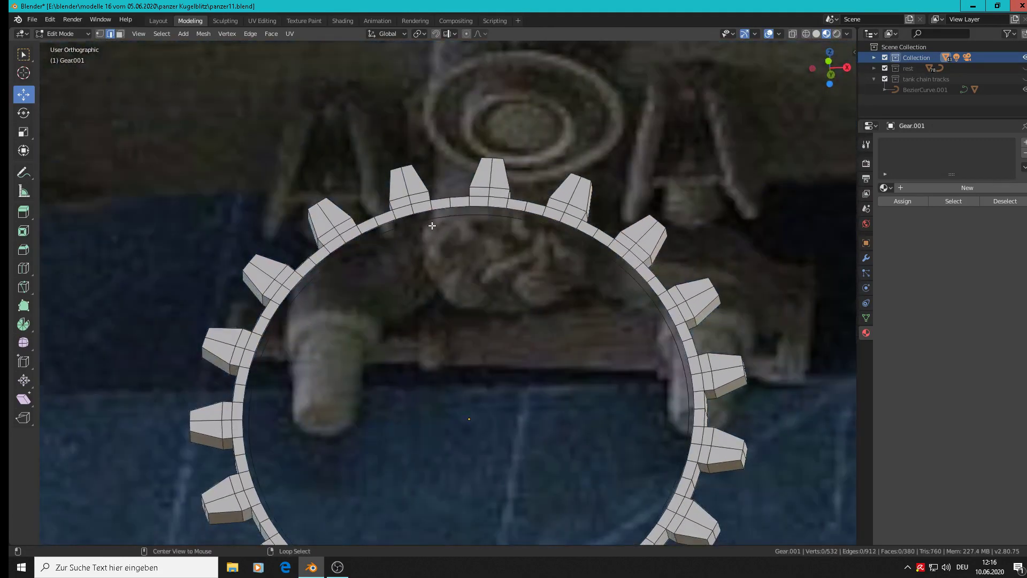
alt+click(432, 224)
key(x)
click(431, 224)
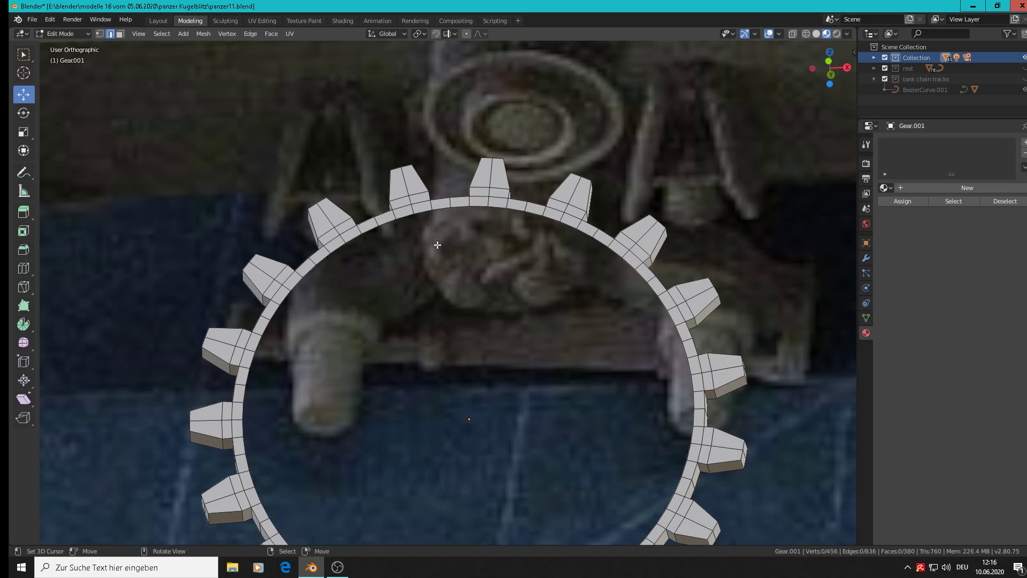
Step: Extrude the gear's inner edge loop, move it -0.0564 m along Y and scale it to 0.598 to form a cone
scroll(432, 305, down, 2)
middle_drag(432, 305, 409, 340)
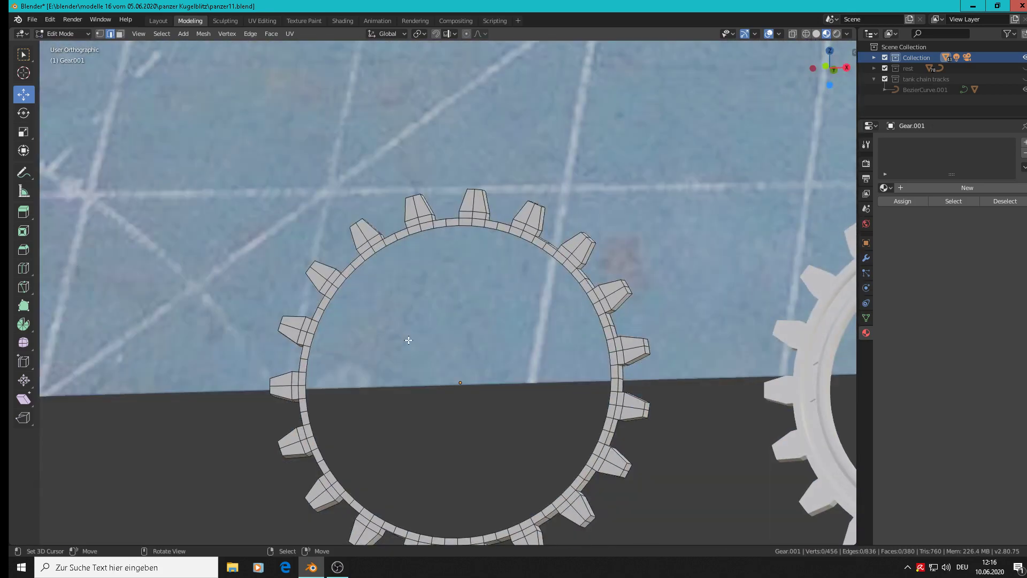
alt+click(432, 227)
middle_drag(436, 233, 409, 339)
key(e)
right_click(450, 364)
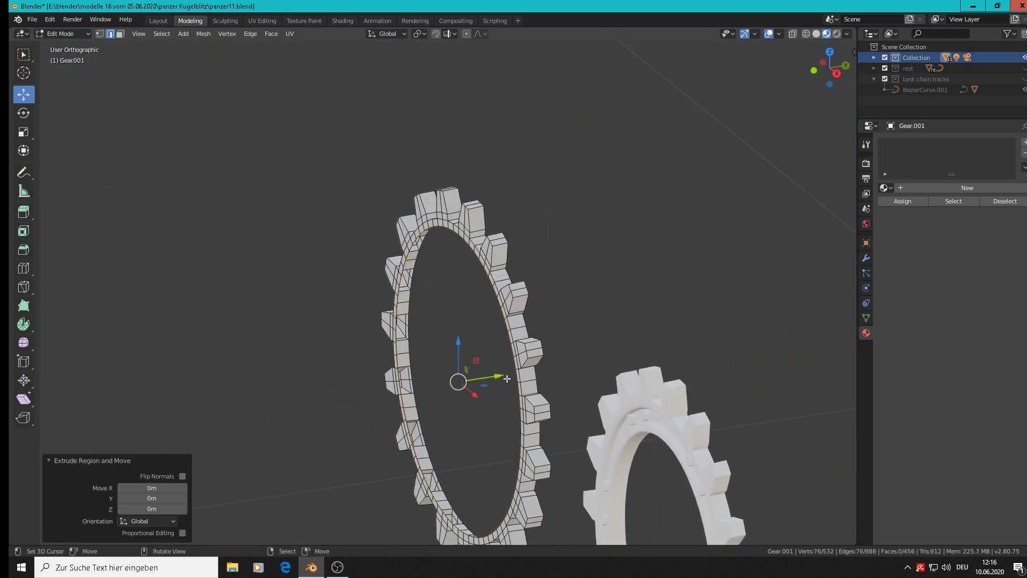
drag(504, 376, 352, 416)
key(s)
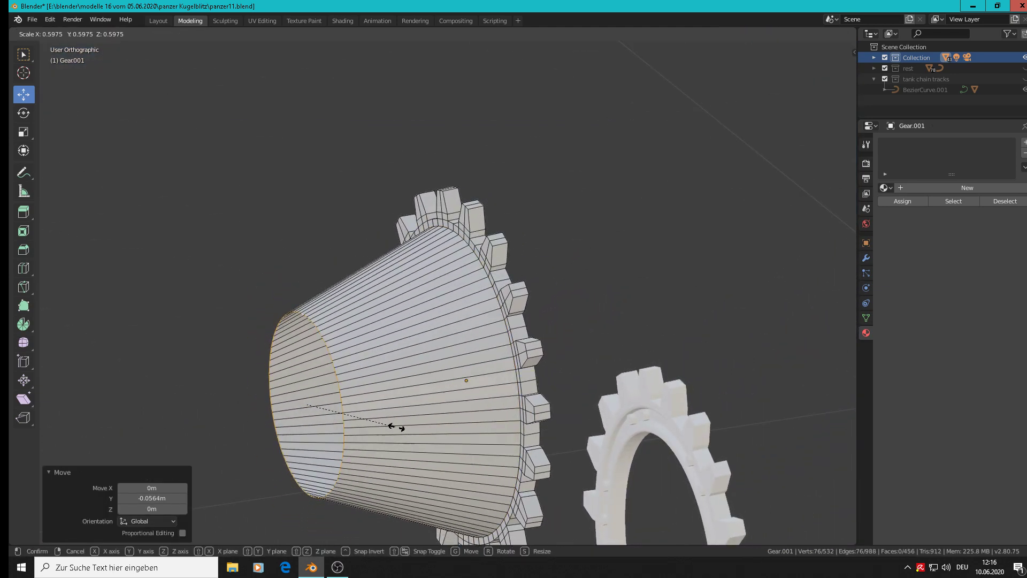
click(401, 425)
scroll(488, 376, down, 4)
middle_drag(488, 376, 628, 285)
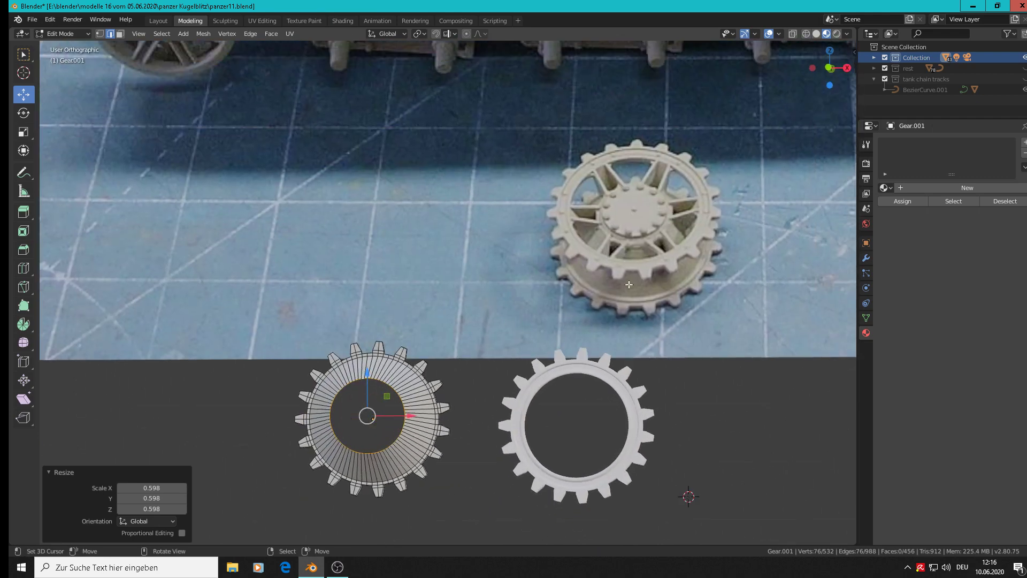
Step: Move the cone's narrow edge loop 0.0156 m along Y and extrude it inward at scale 0.857
middle_drag(491, 427, 431, 468)
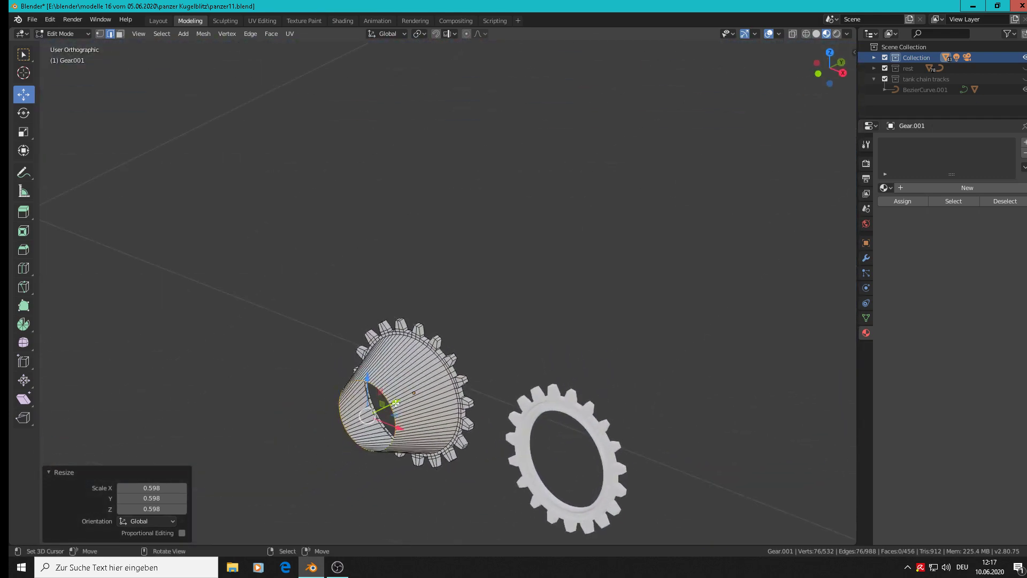
drag(395, 402, 419, 437)
scroll(419, 437, up, 4)
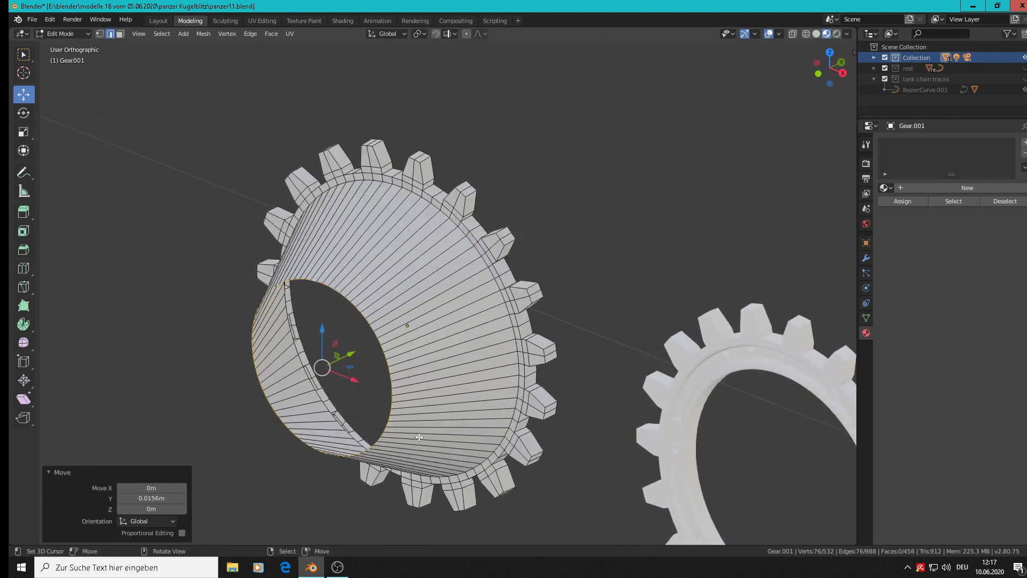
middle_drag(420, 437, 405, 428)
key(e)
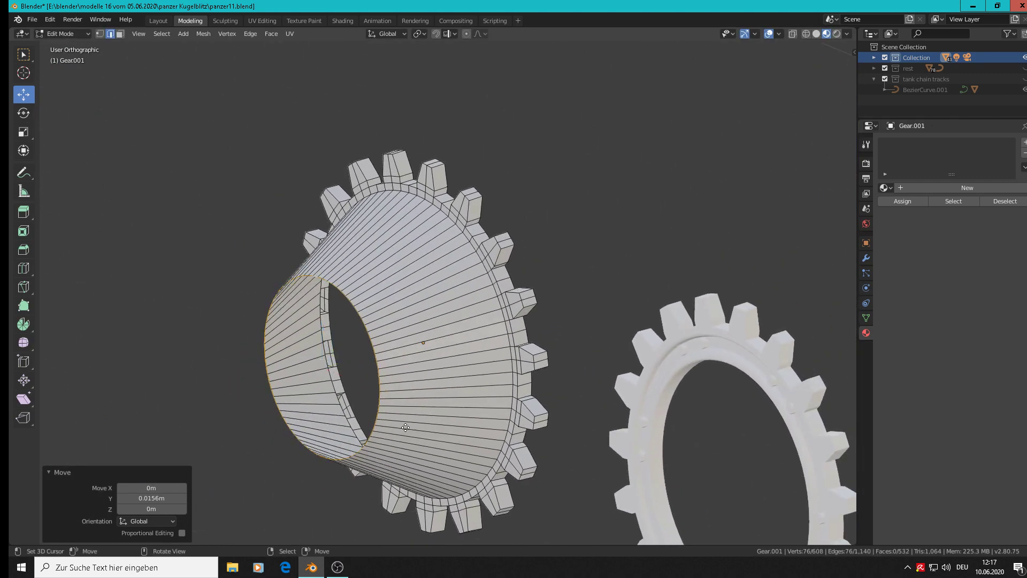
key(s)
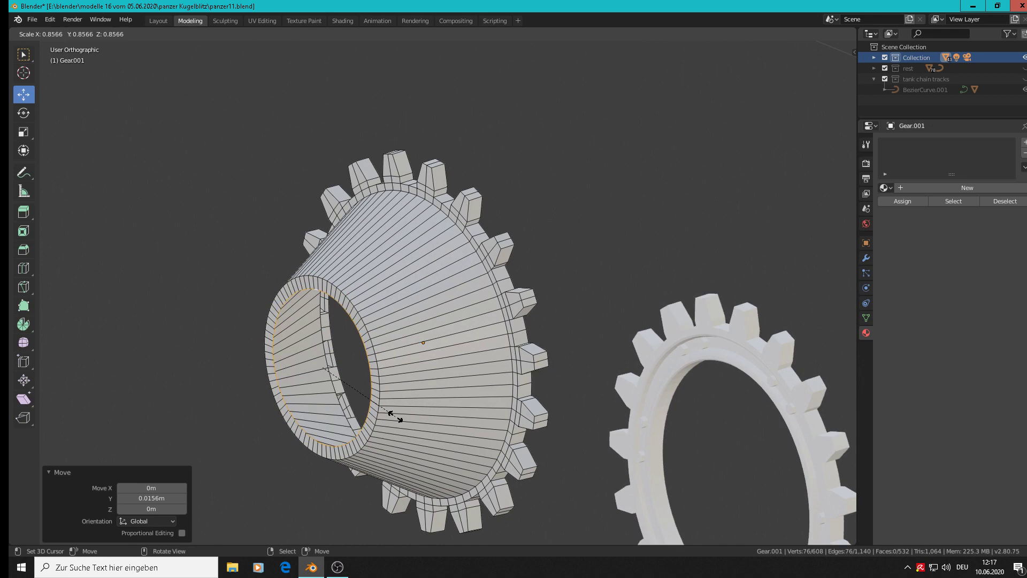
click(396, 416)
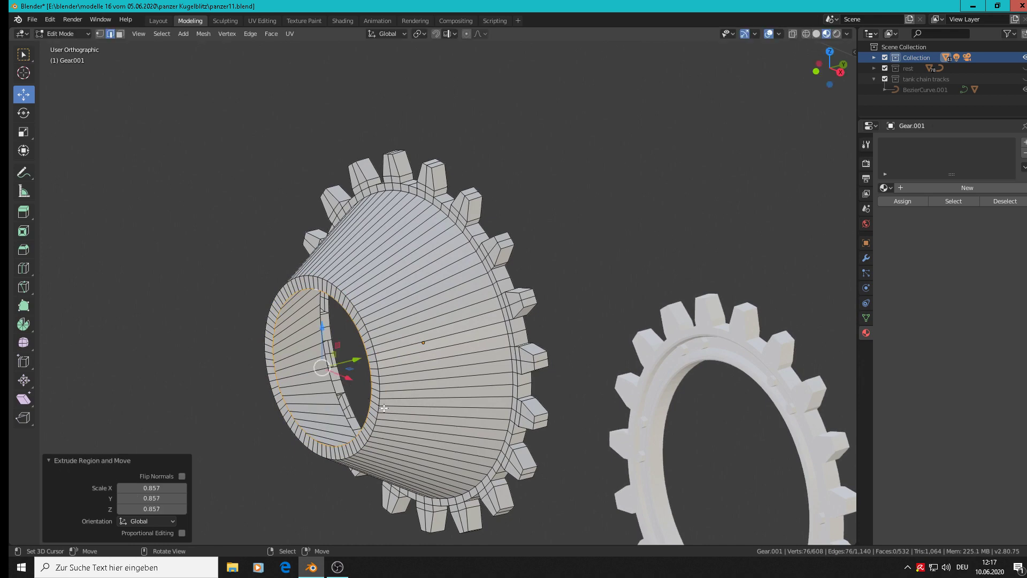
Step: Return the gear to Object Mode, switch to the front view and save the file
scroll(384, 408, down, 8)
middle_drag(384, 408, 460, 379)
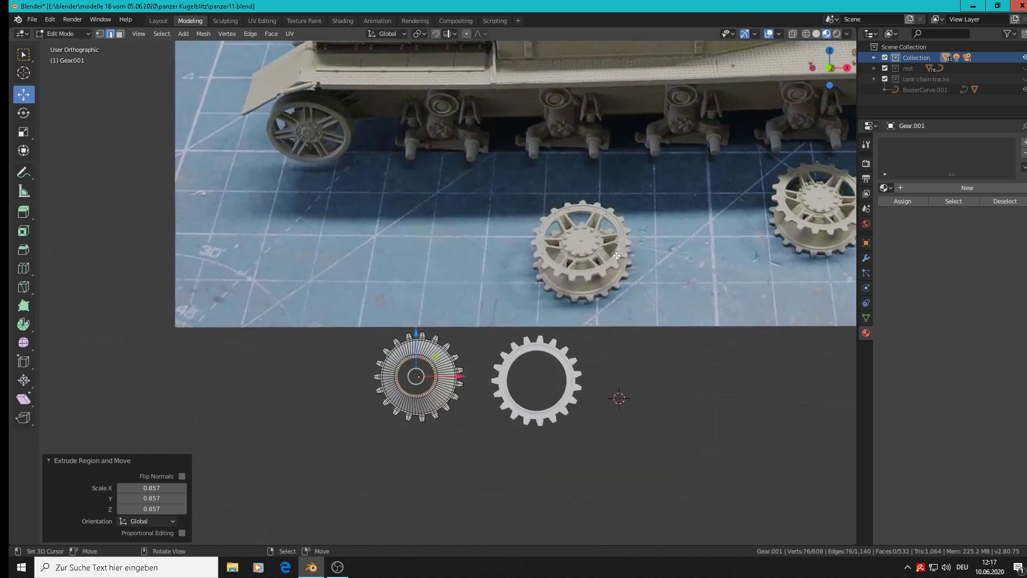
scroll(616, 255, up, 2)
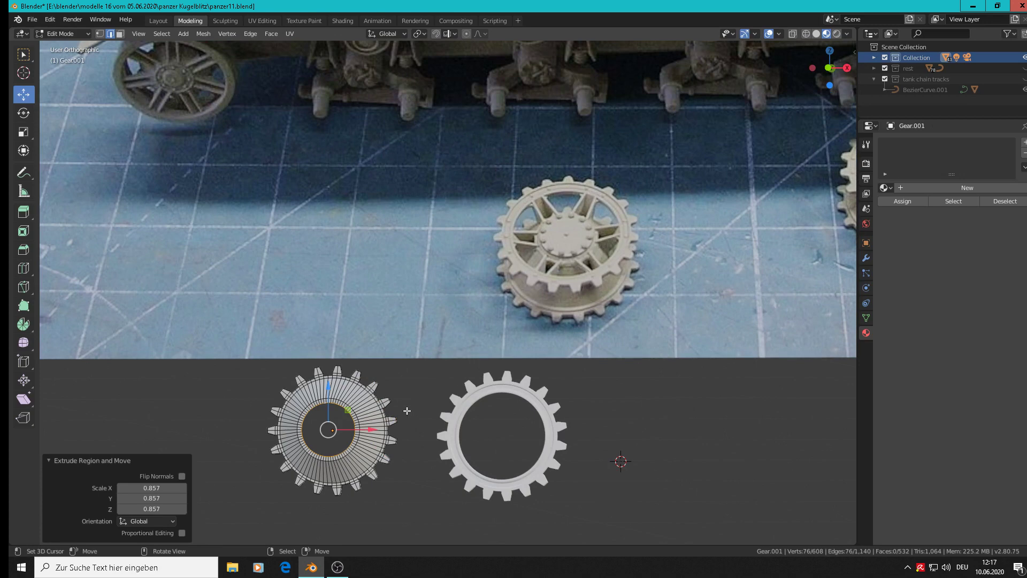
key(Tab)
scroll(377, 415, down, 2)
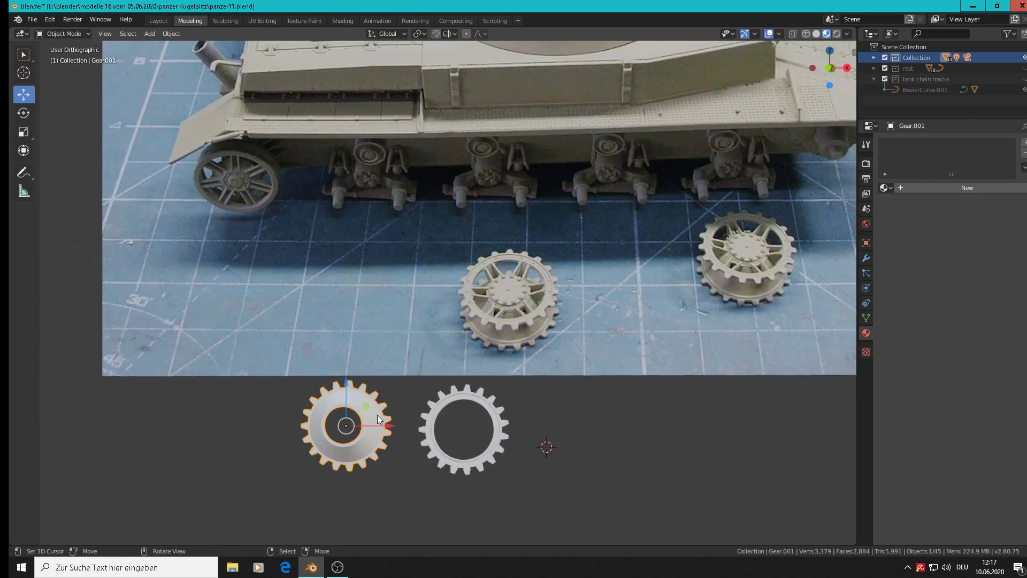
key(KP_1)
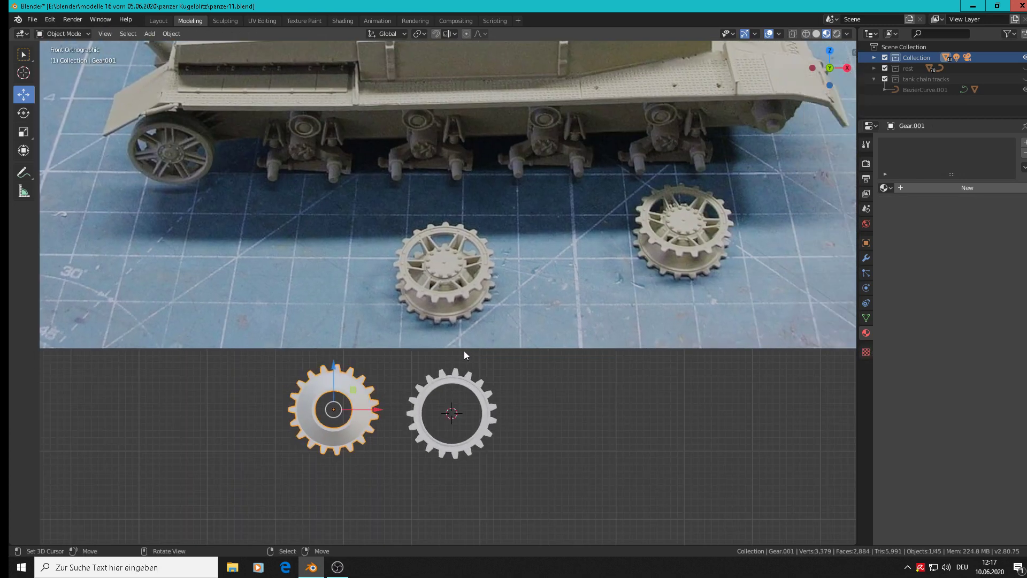
click(33, 19)
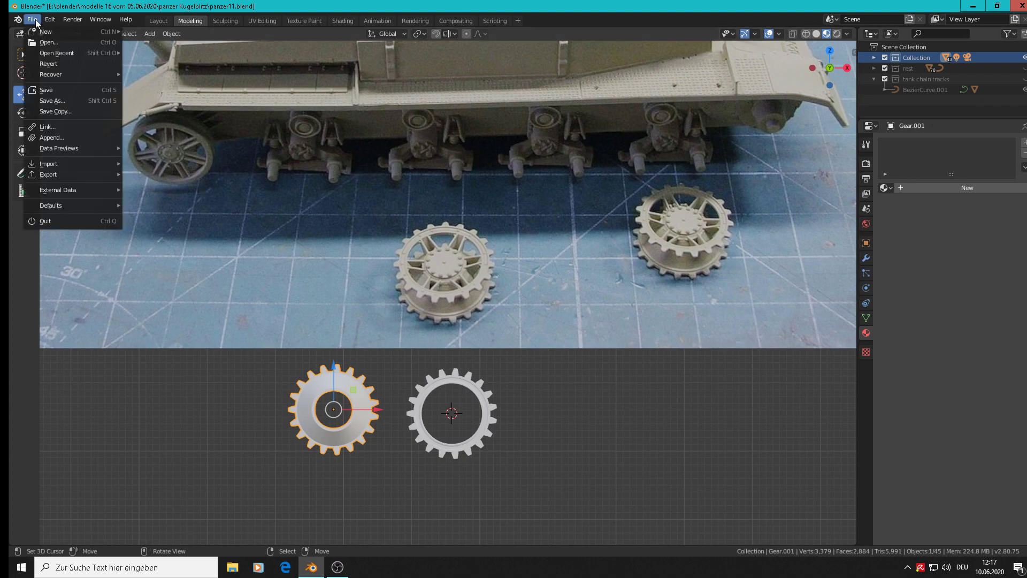
click(43, 92)
Step: Add a cube beside the reference photo's sprocket wheel and scale it by 0.035 and again by 0.362
scroll(487, 219, up, 5)
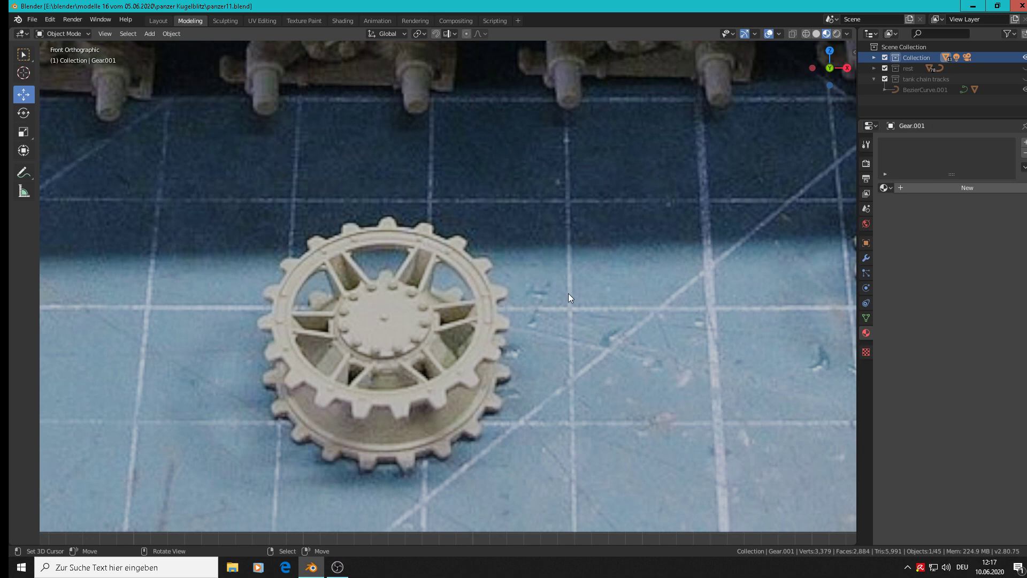
click(146, 33)
mouse_move(200, 49)
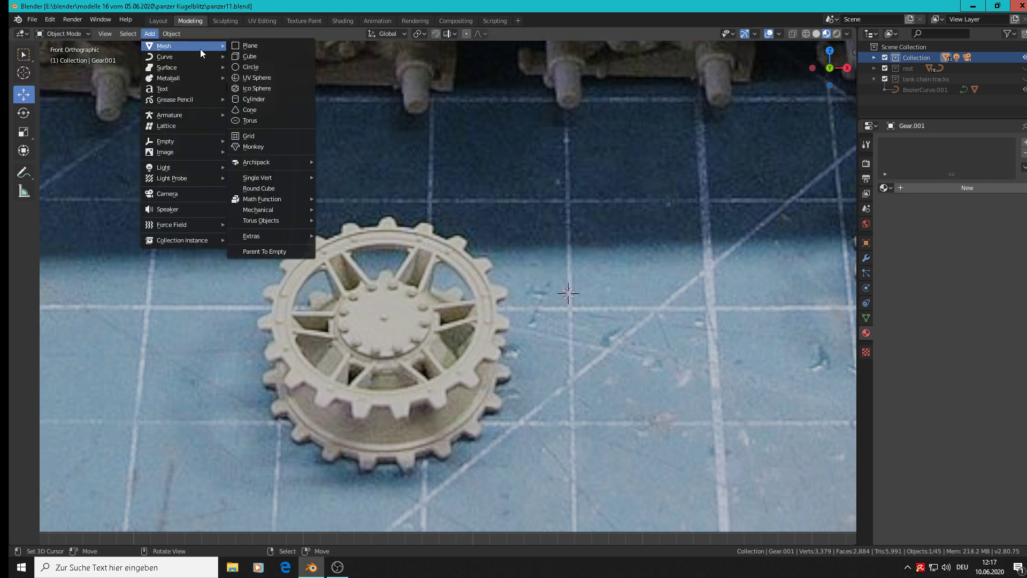
click(249, 55)
key(s)
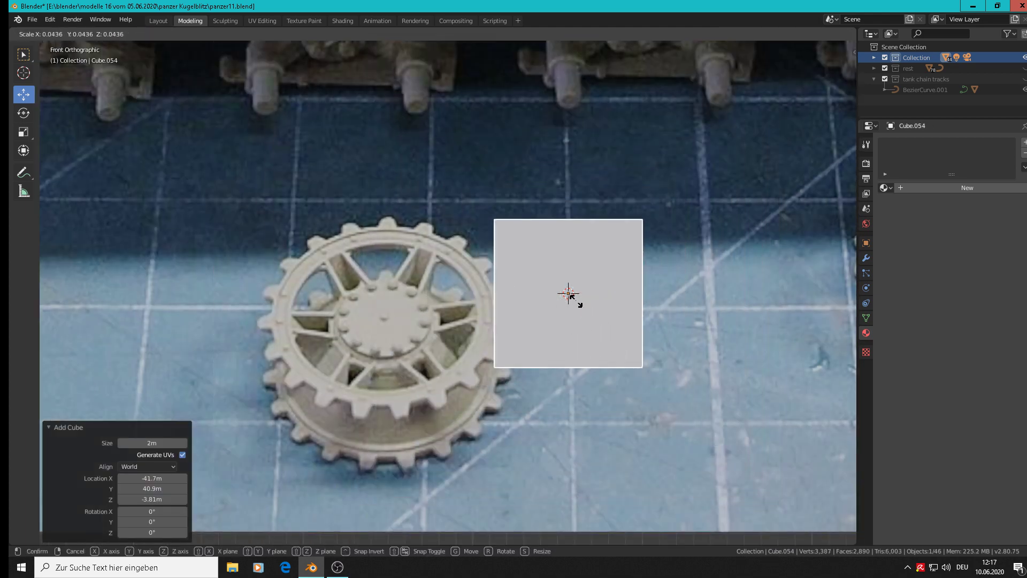
click(571, 296)
key(s)
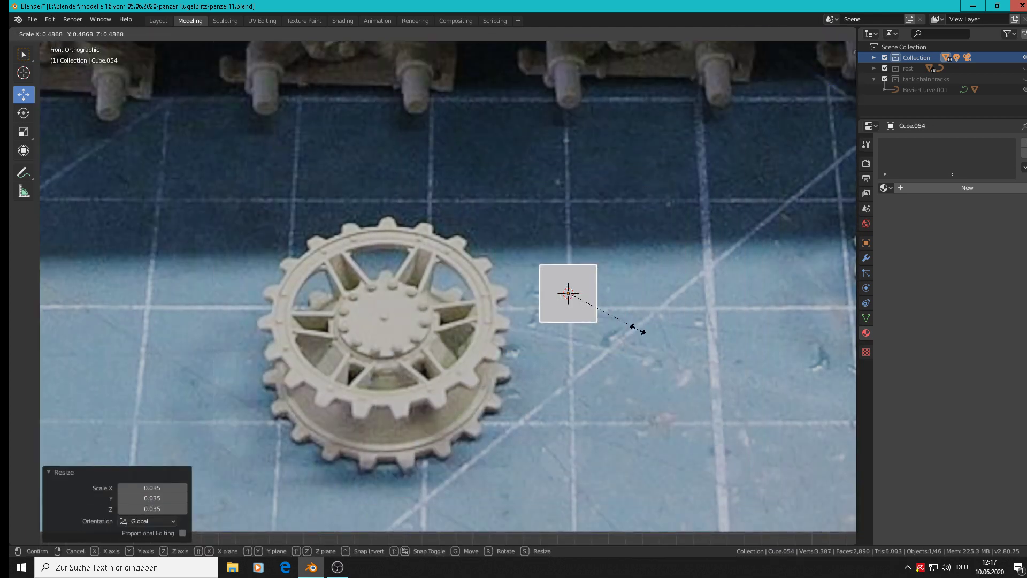
click(618, 327)
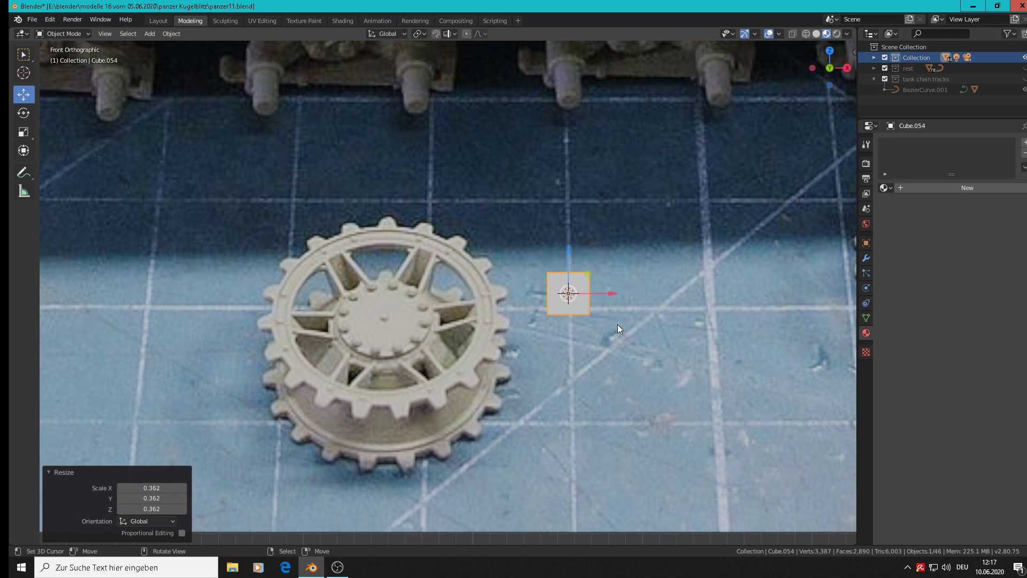
Step: Scale the cube by 1.349 along X and rotate it -15.1° around the Y axis
key(s)
key(x)
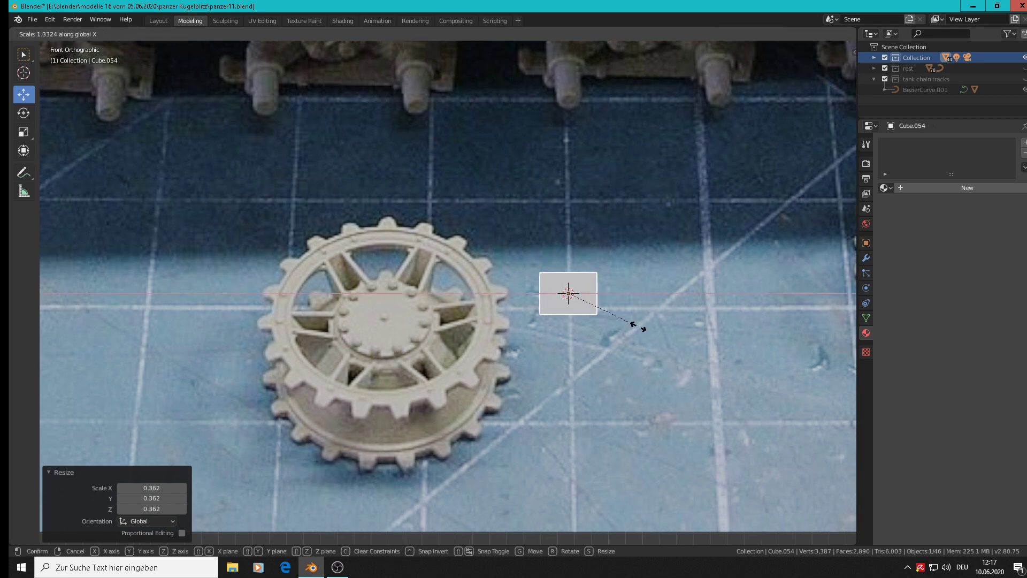
click(640, 328)
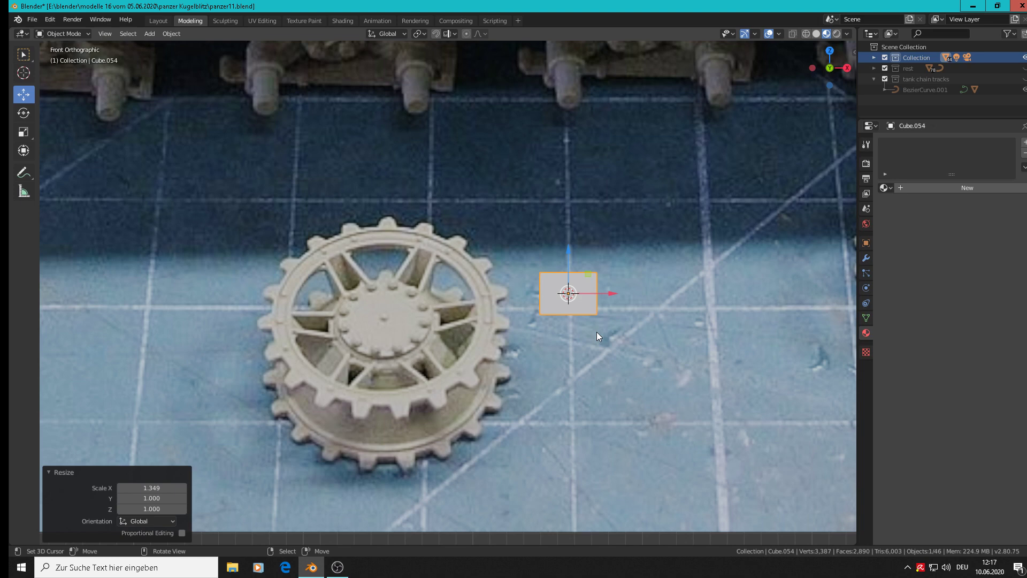
key(r)
key(y)
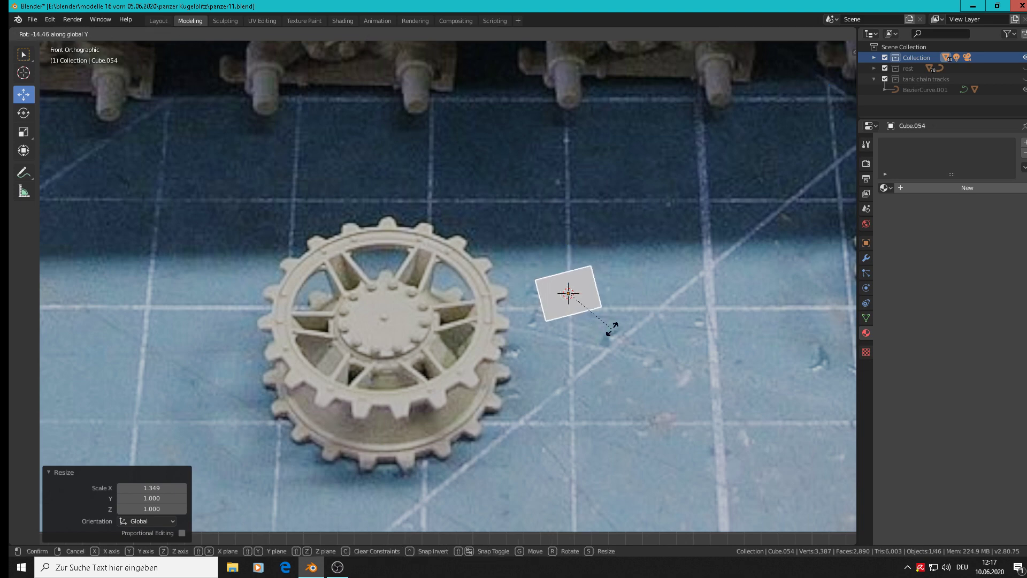
click(614, 330)
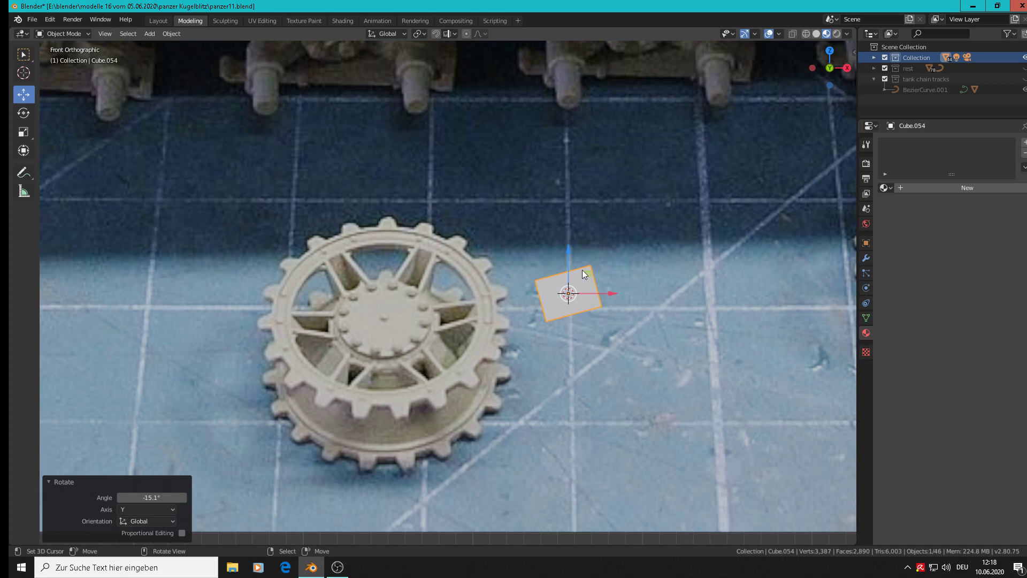
Step: Enter Edit Mode on the tilted cube with vertex selection active
scroll(627, 352, up, 1)
key(Tab)
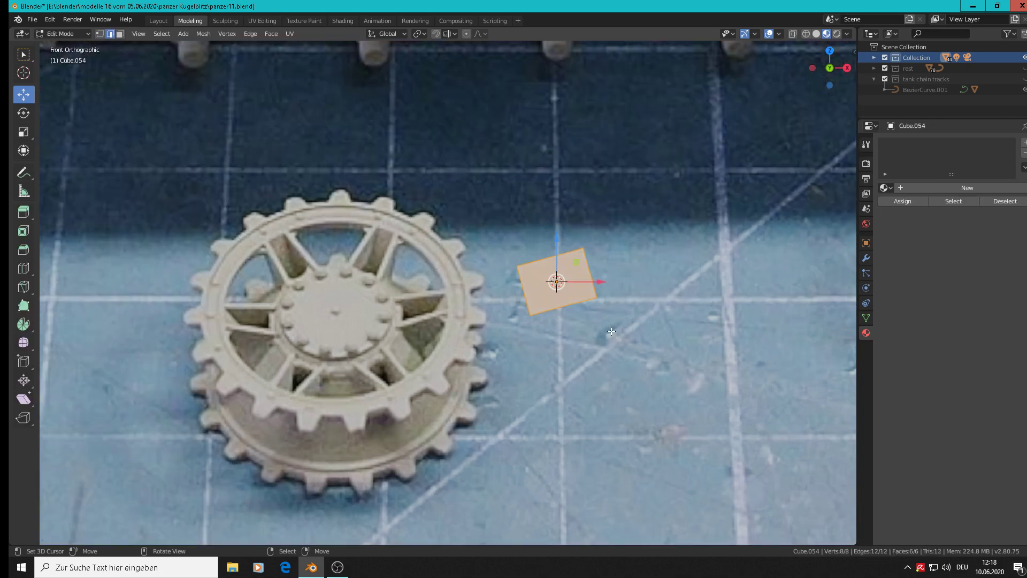
click(100, 34)
key(alt+a)
click(596, 297)
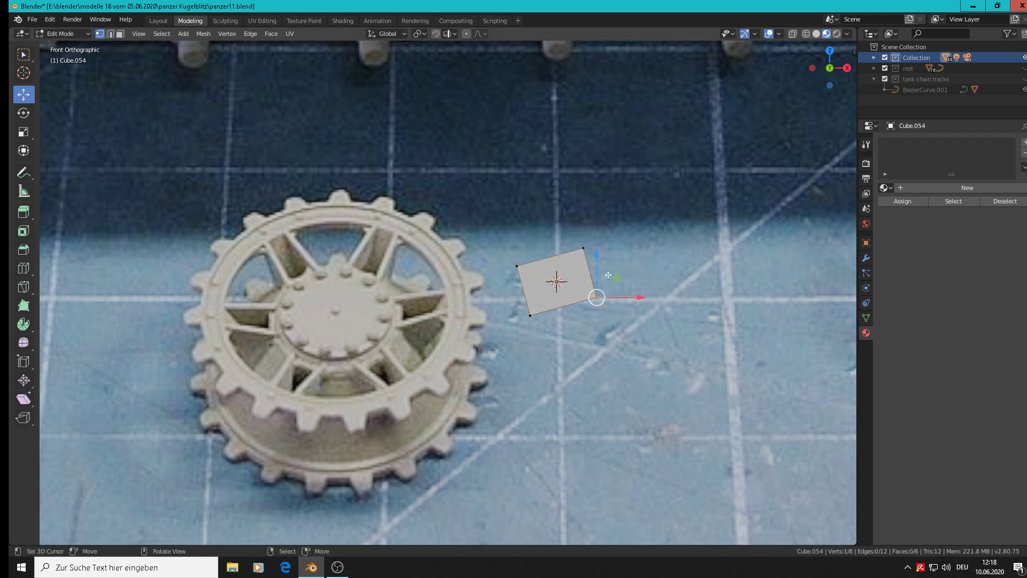
drag(600, 259, 600, 225)
key(ctrl+z)
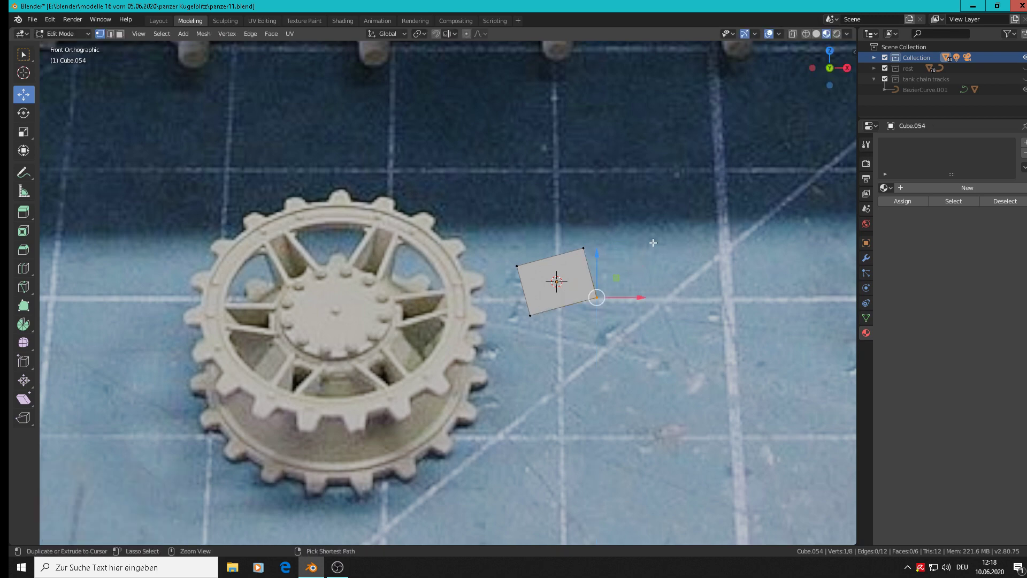
Step: Enable X-ray and move the cube's two lower vertices on the side away from the wheel 0.0176 m along Z and -0.00578 m along X
click(793, 34)
key(alt+a)
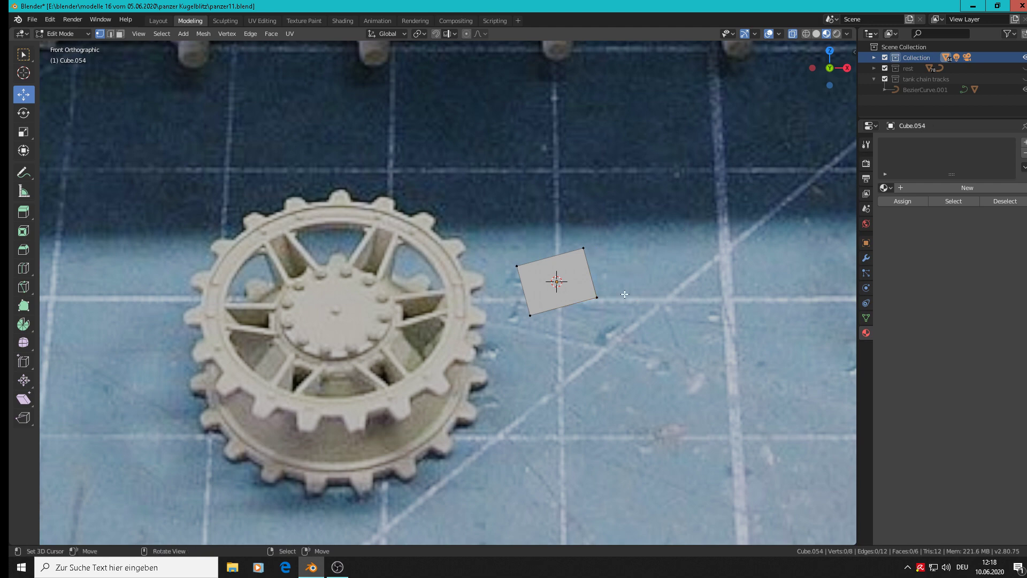
shift+click(597, 297)
shift+click(584, 248)
drag(592, 252, 594, 218)
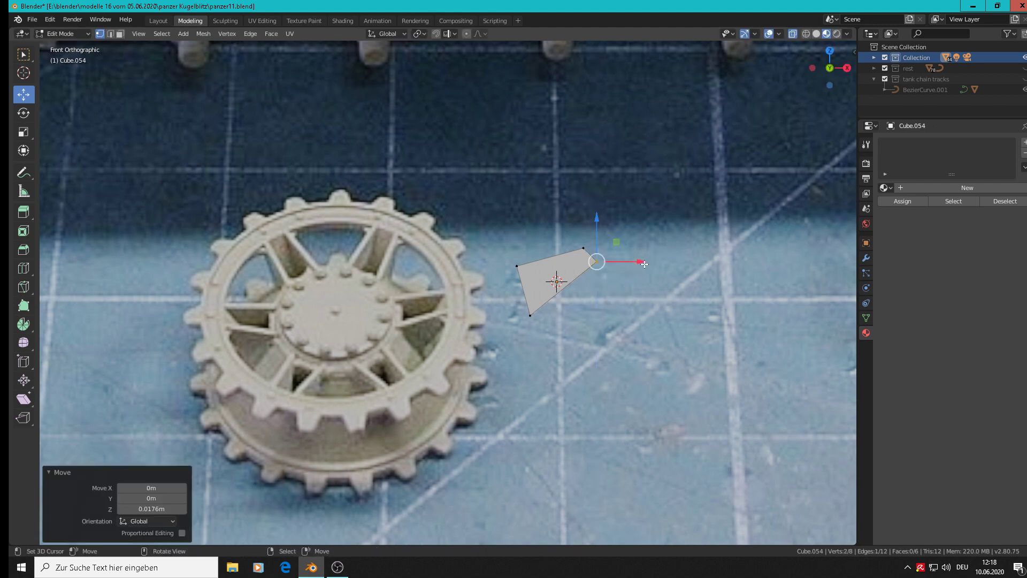
drag(644, 263, 627, 265)
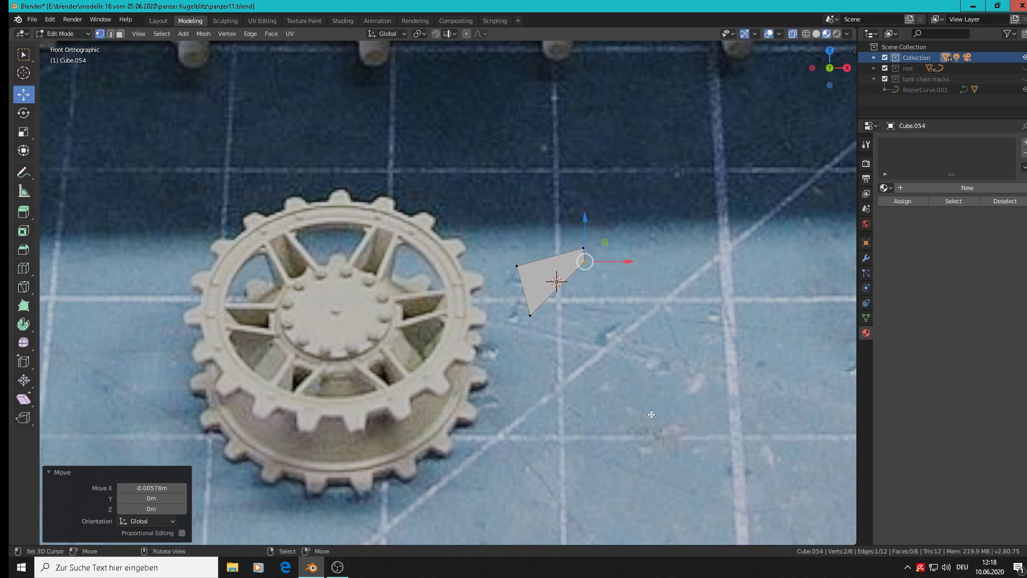
Step: Return the reshaped cube to Object Mode and move it -0.0795 m along Y, away from the reference photo
middle_drag(614, 266, 624, 341)
key(Tab)
scroll(588, 321, down, 2)
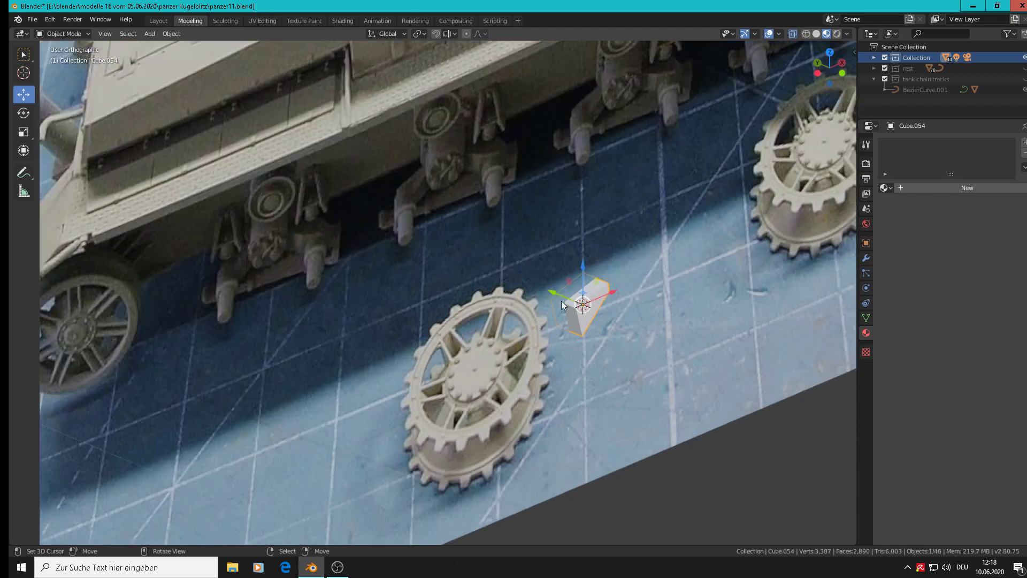
drag(561, 301, 639, 341)
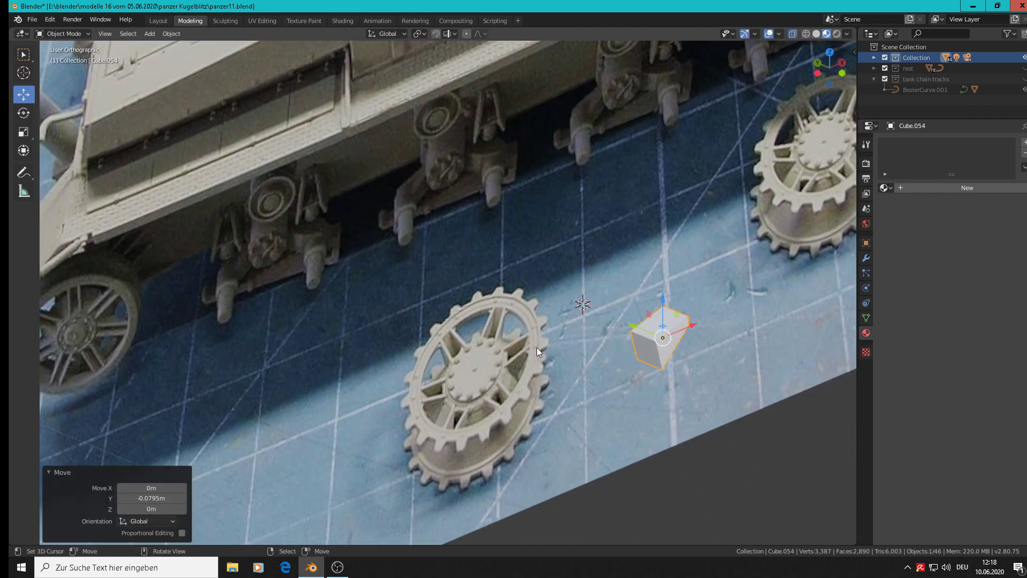
Step: Delete the upper edge at the cube's tall end to open its top and end faces
key(shift)
shift+middle_drag(673, 348, 557, 290)
scroll(684, 278, up, 3)
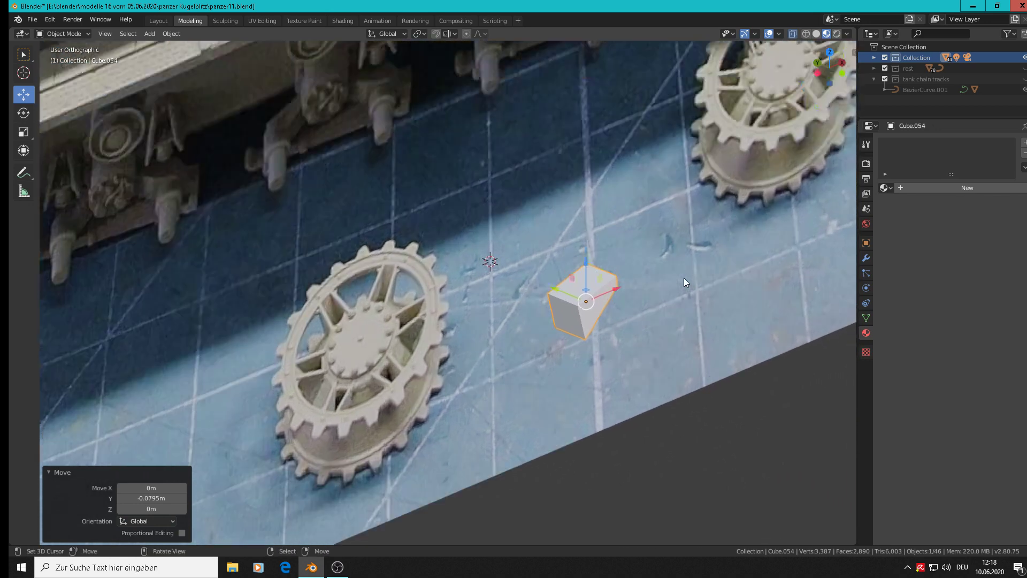
key(Tab)
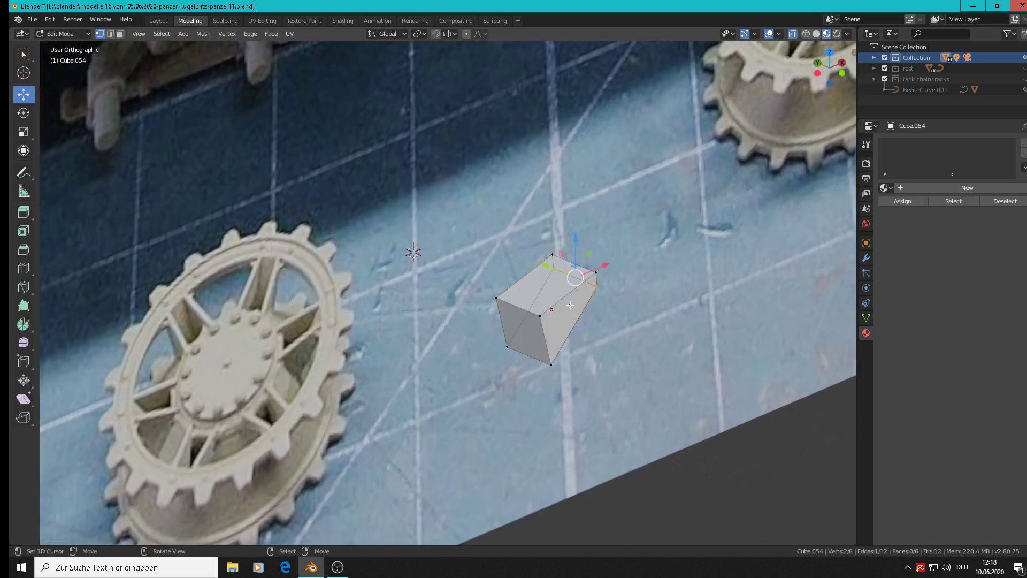
click(109, 34)
click(534, 312)
key(x)
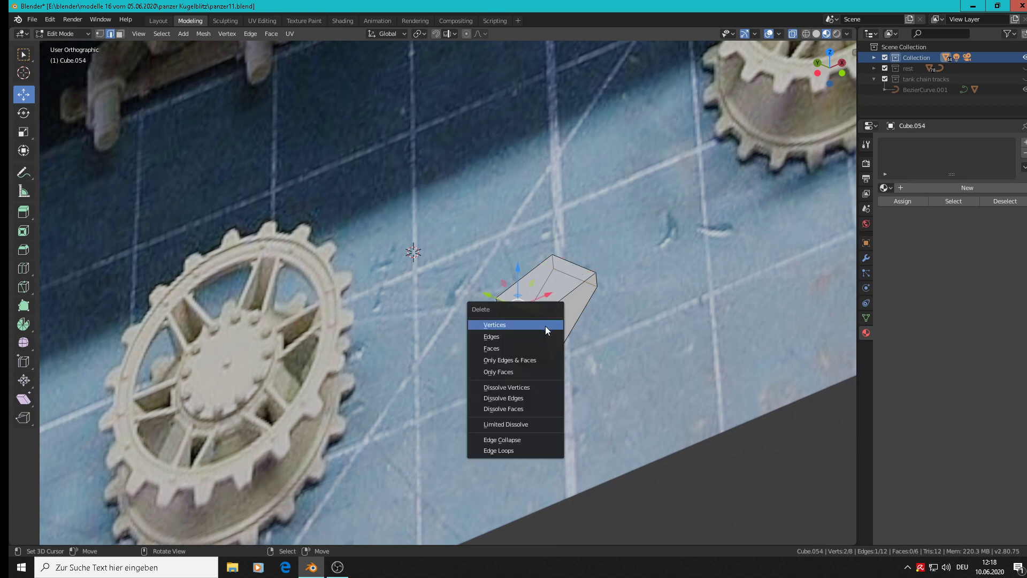
click(534, 332)
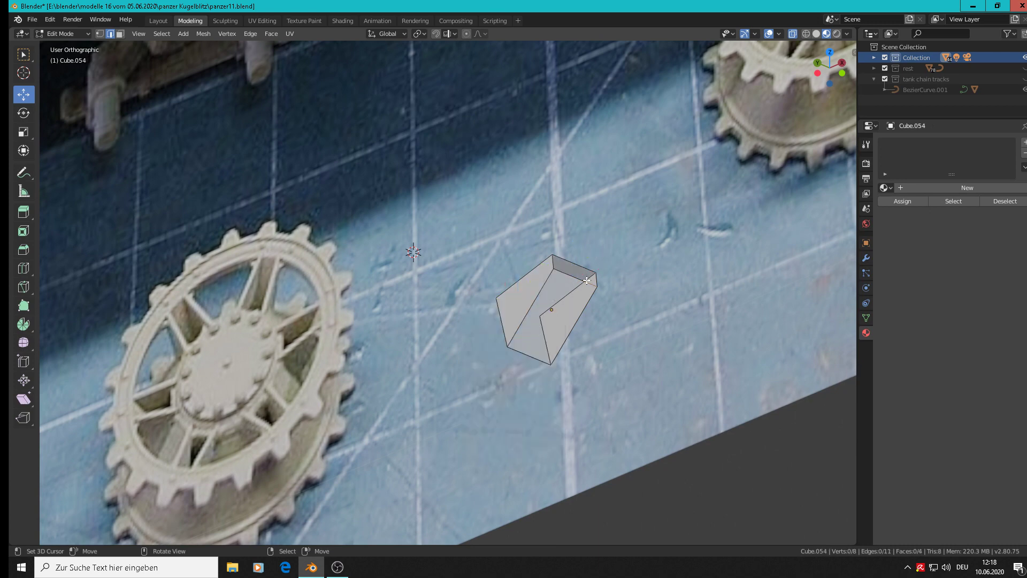
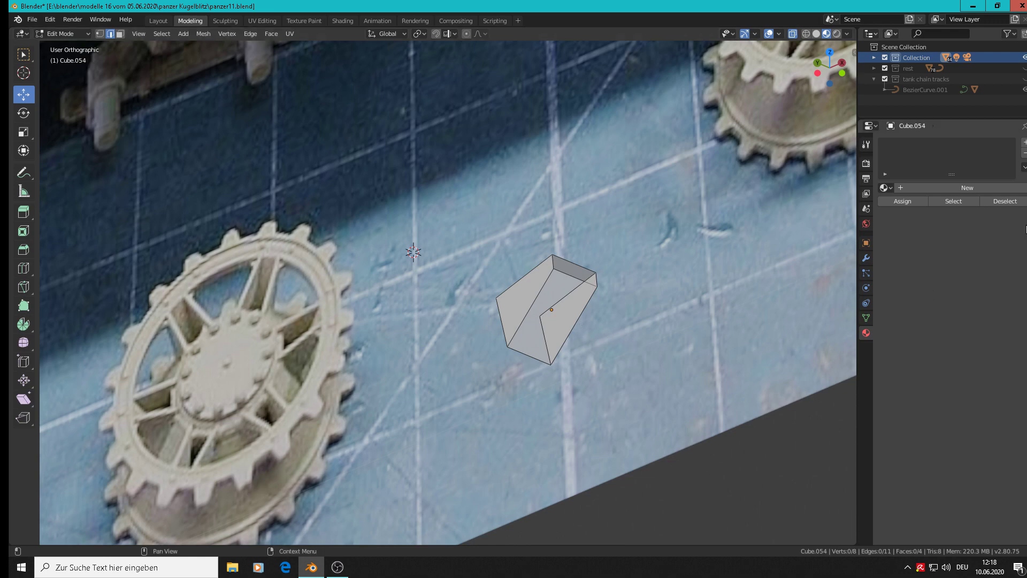
Step: Apply the open part's rotation and scale in Object Mode and set its origin to geometry
key(Tab)
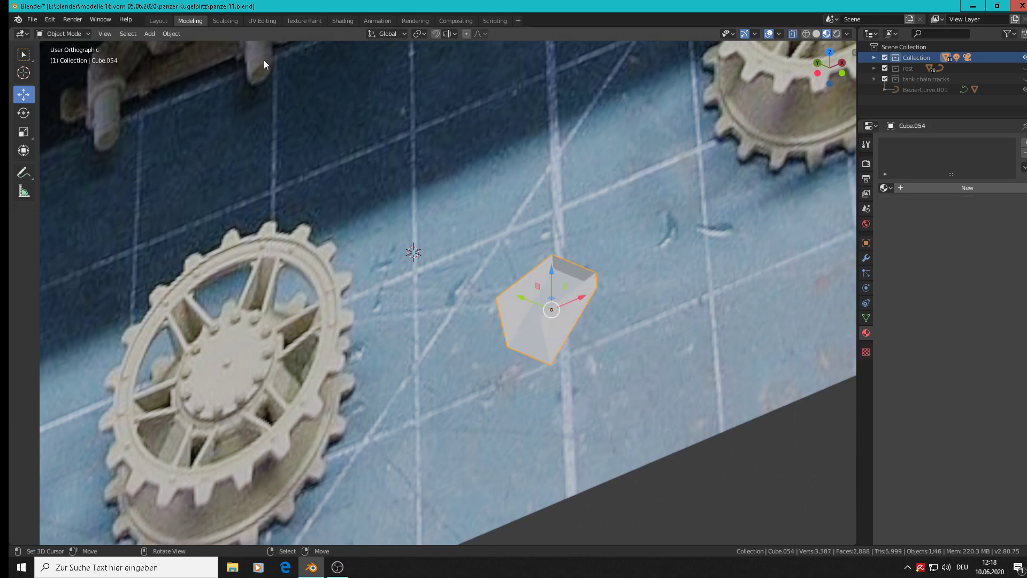
click(170, 33)
mouse_move(194, 94)
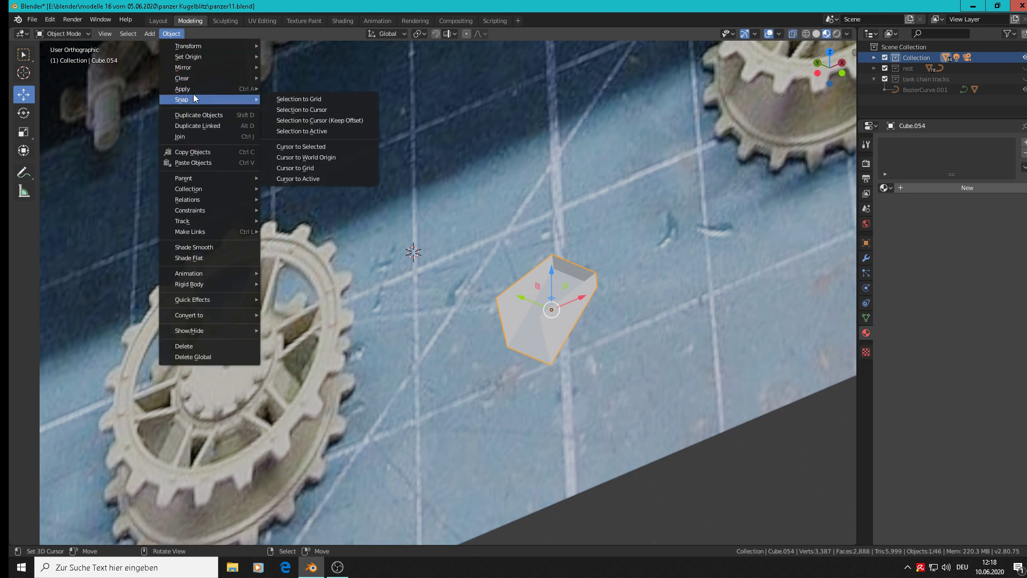
click(326, 131)
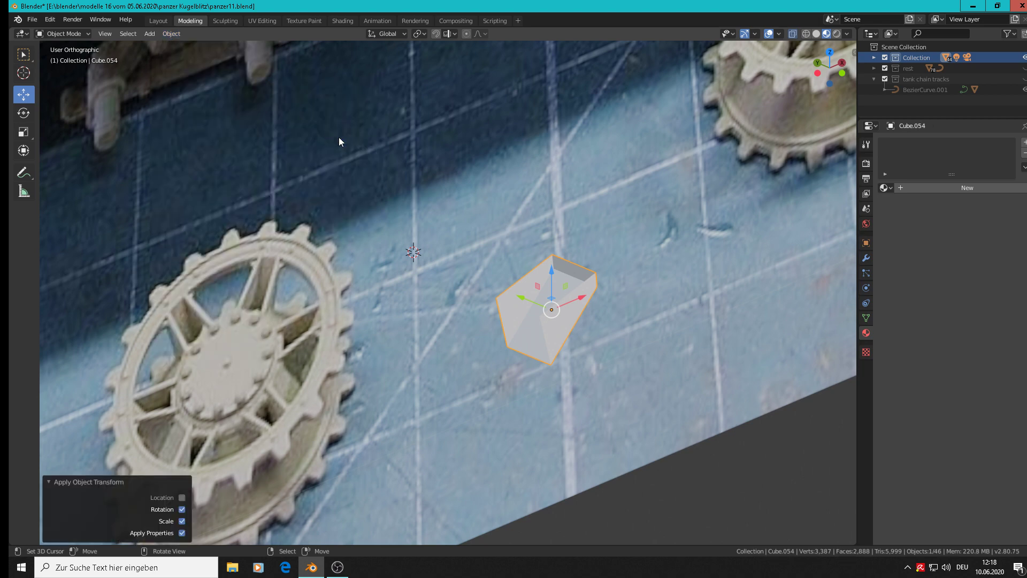
middle_drag(705, 279, 722, 281)
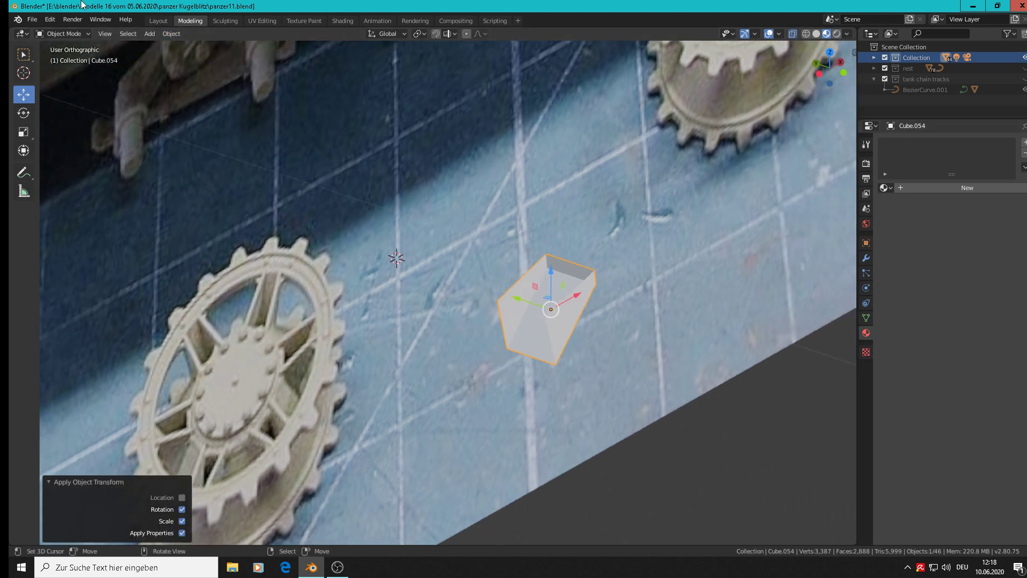
click(169, 33)
mouse_move(182, 56)
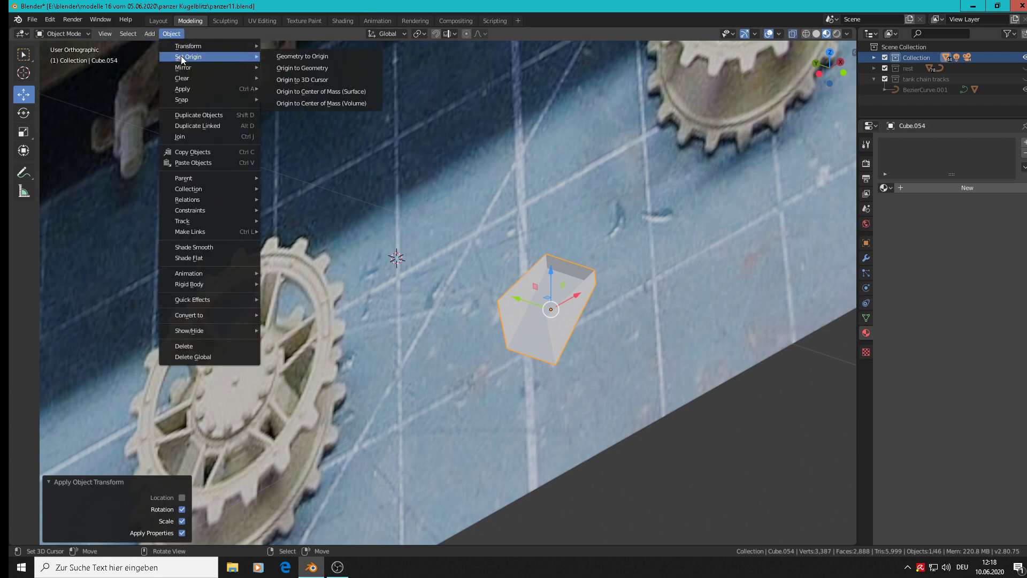
click(323, 68)
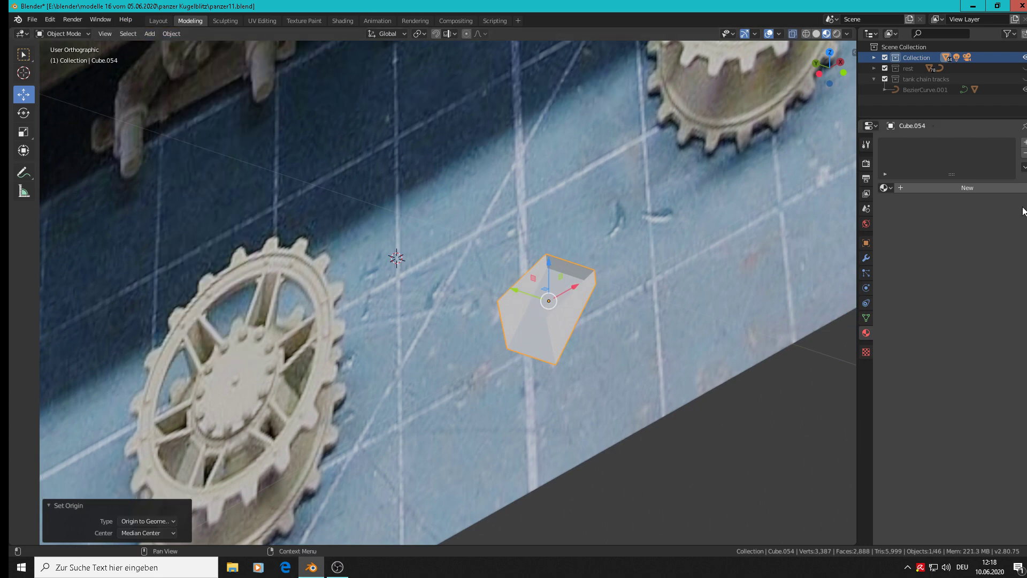
Step: Add a Solidify modifier to the open part with thickness 0.002 m and offset 1
click(865, 258)
click(939, 143)
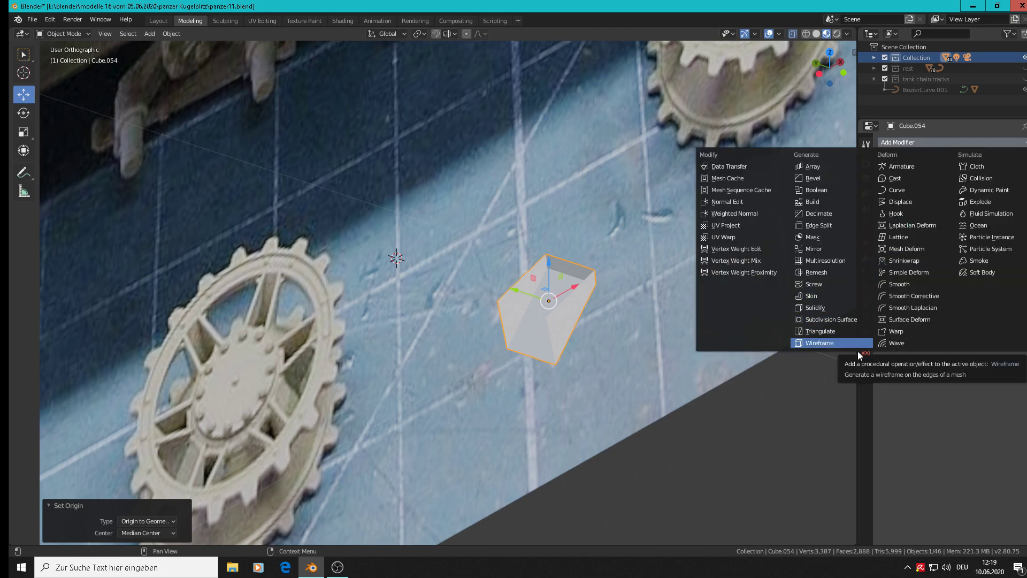
click(841, 307)
scroll(560, 310, up, 4)
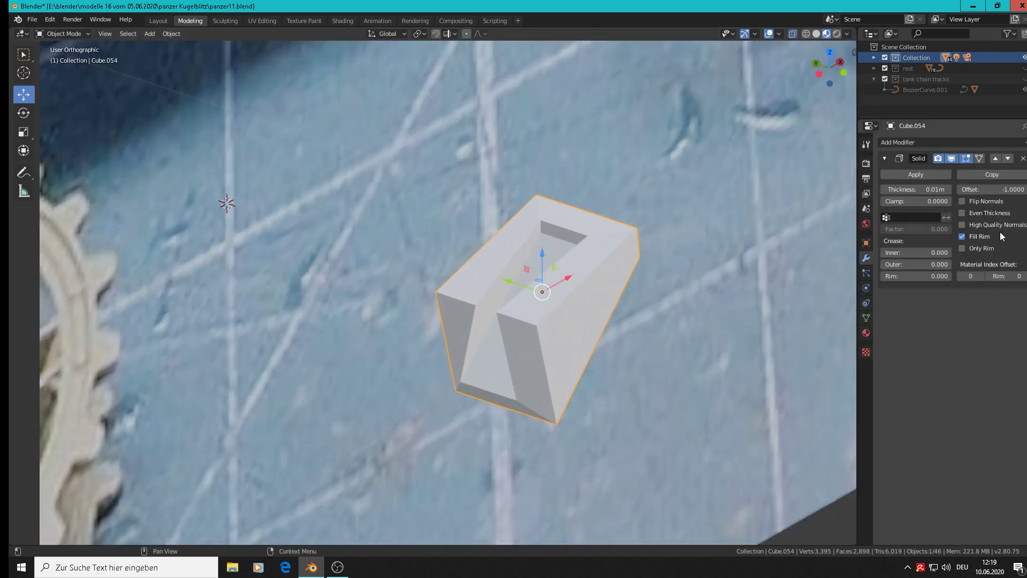
drag(915, 189, 942, 190)
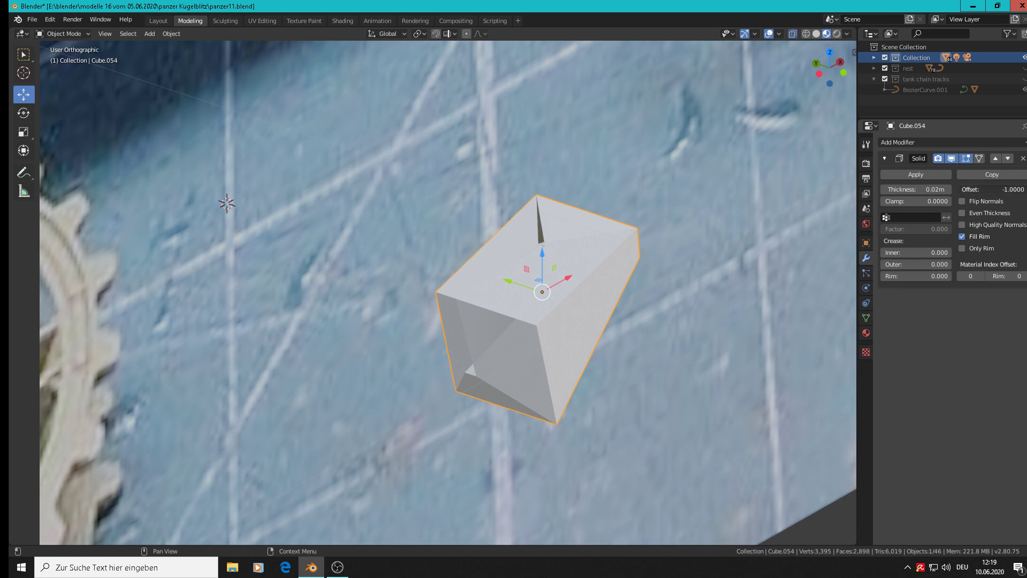
drag(992, 189, 1025, 189)
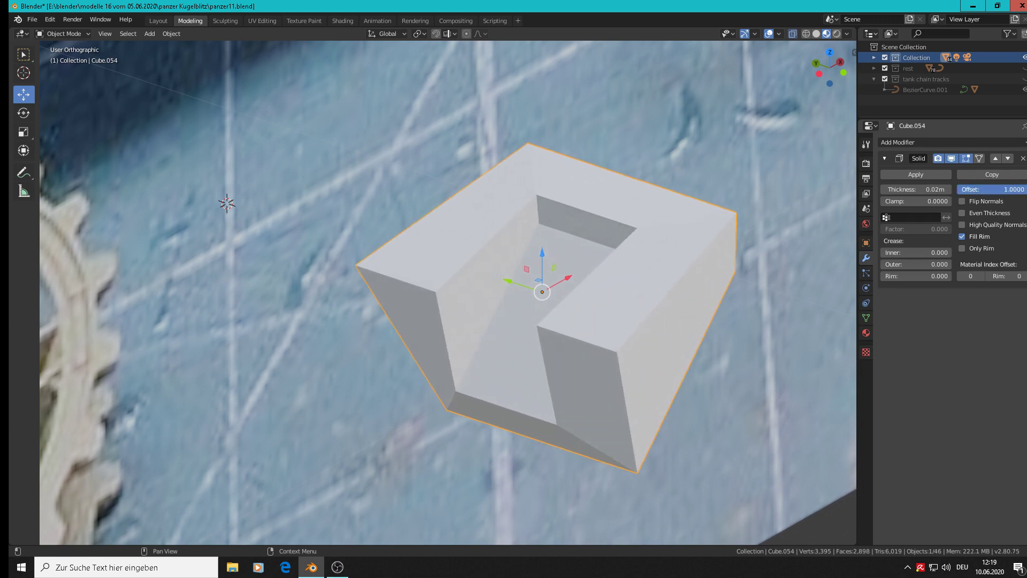
mouse_move(916, 189)
mouse_down()
mouse_move(947, 190)
mouse_move(904, 189)
mouse_move(920, 190)
mouse_up()
Step: Select the part's entire mesh in Edit Mode, recalculate its normals outside and return to Object Mode
middle_drag(699, 288, 665, 310)
key(Tab)
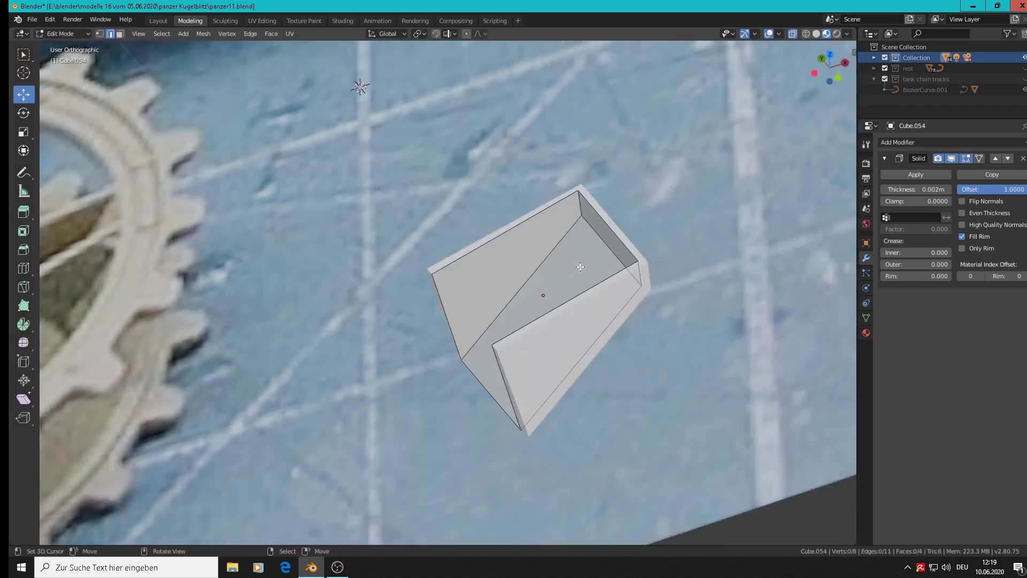
key(a)
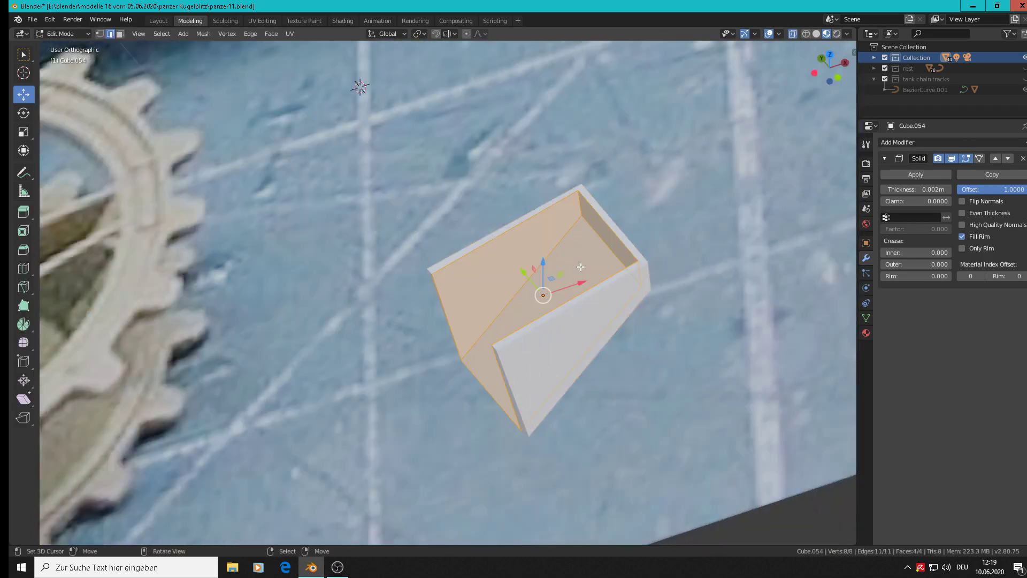
click(204, 36)
mouse_move(234, 178)
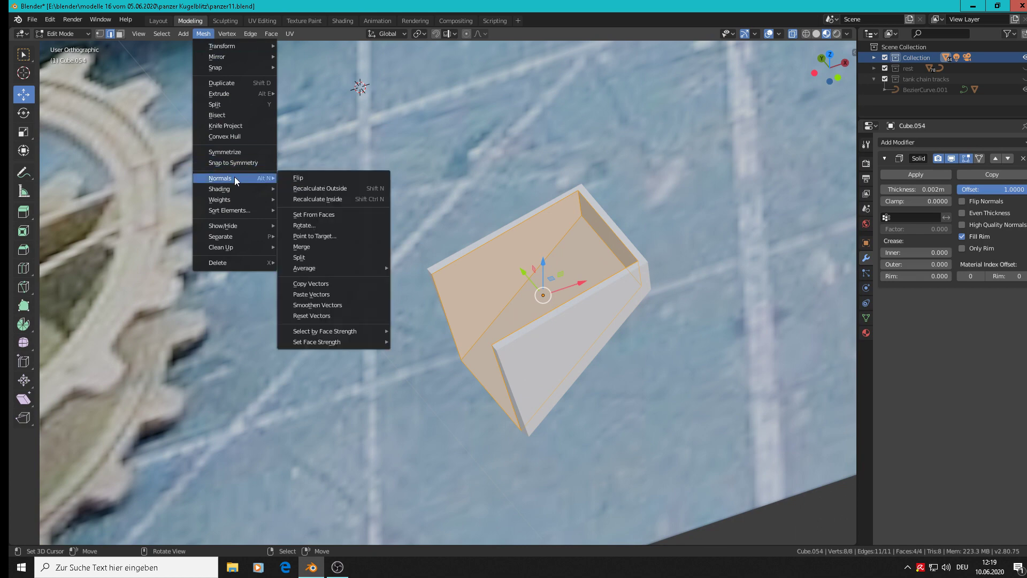
click(332, 189)
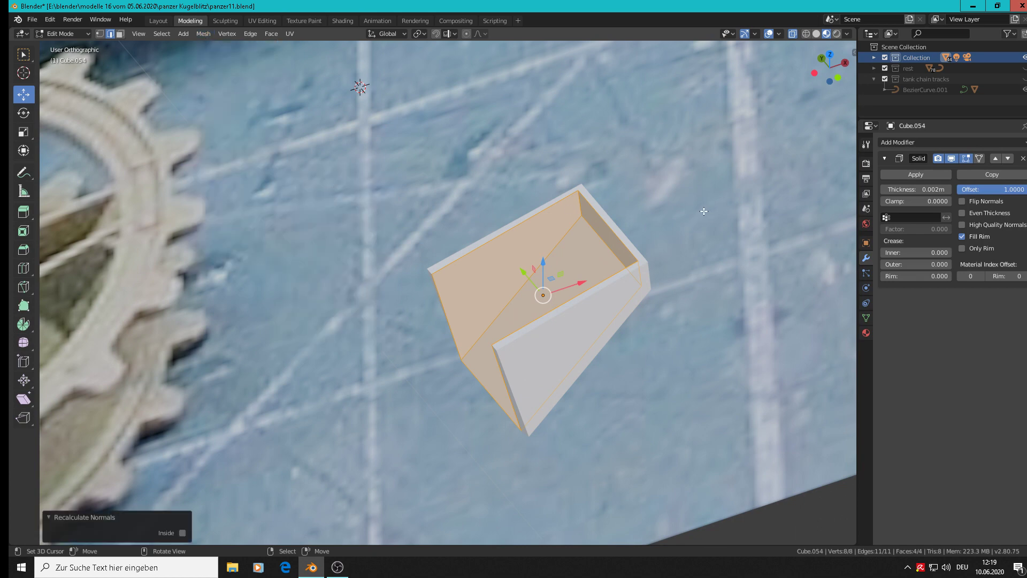
key(Tab)
Step: Apply rotation and scale again to the thickened spoke part
middle_drag(653, 267, 704, 230)
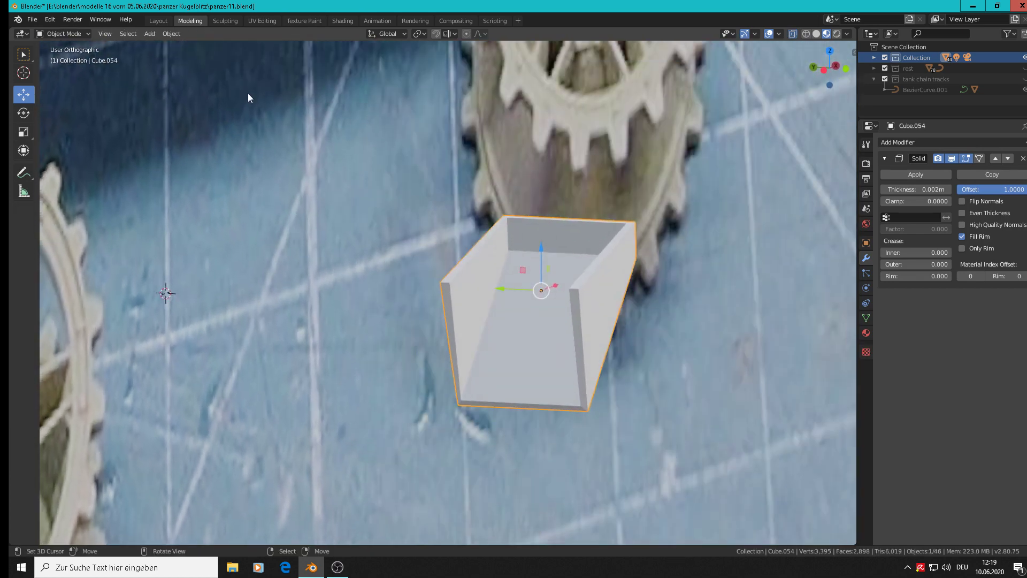
click(173, 35)
mouse_move(212, 88)
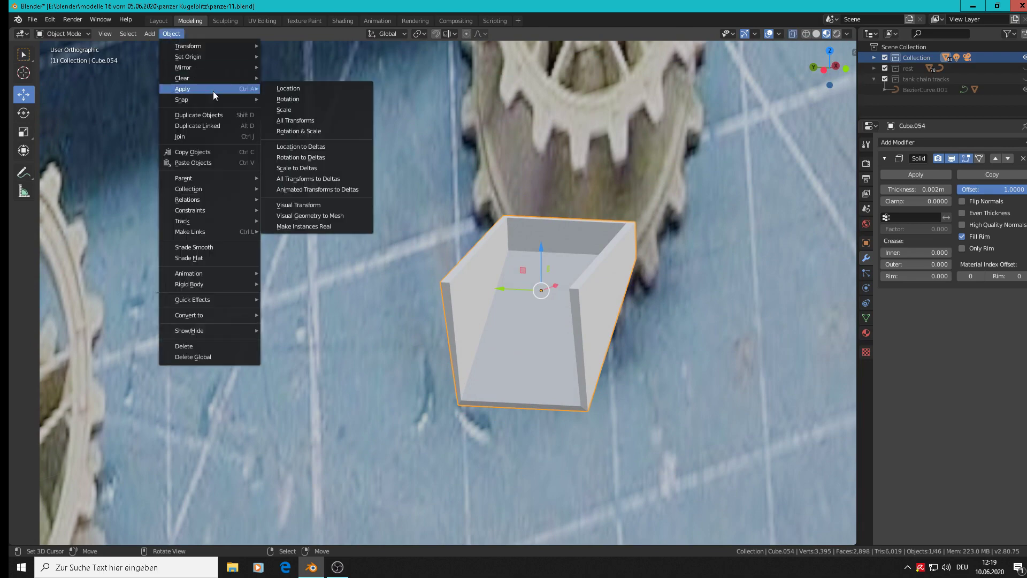
click(305, 131)
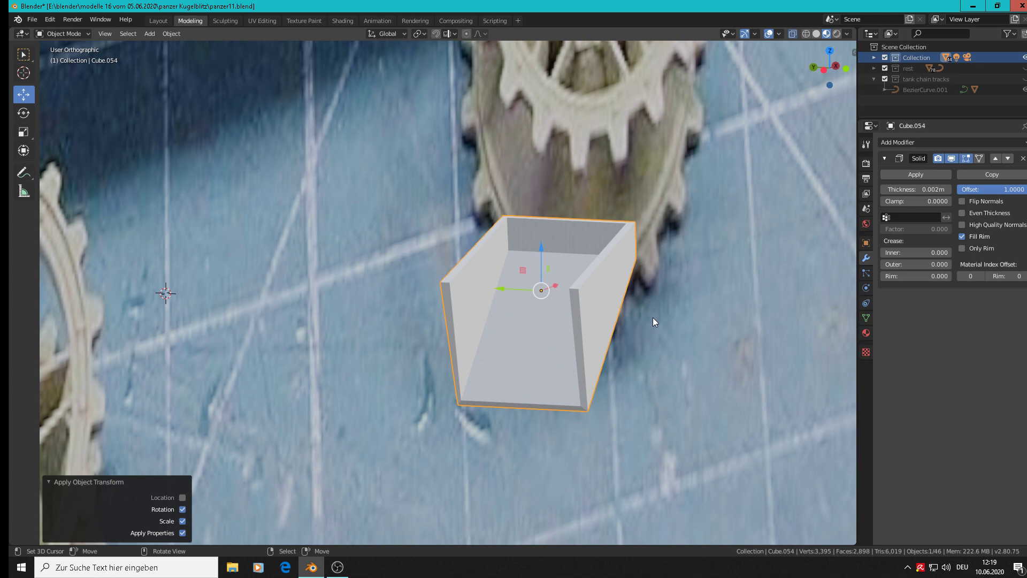
Step: Enable Even Thickness on the part's Solidify modifier and leave Edit Mode
key(Tab)
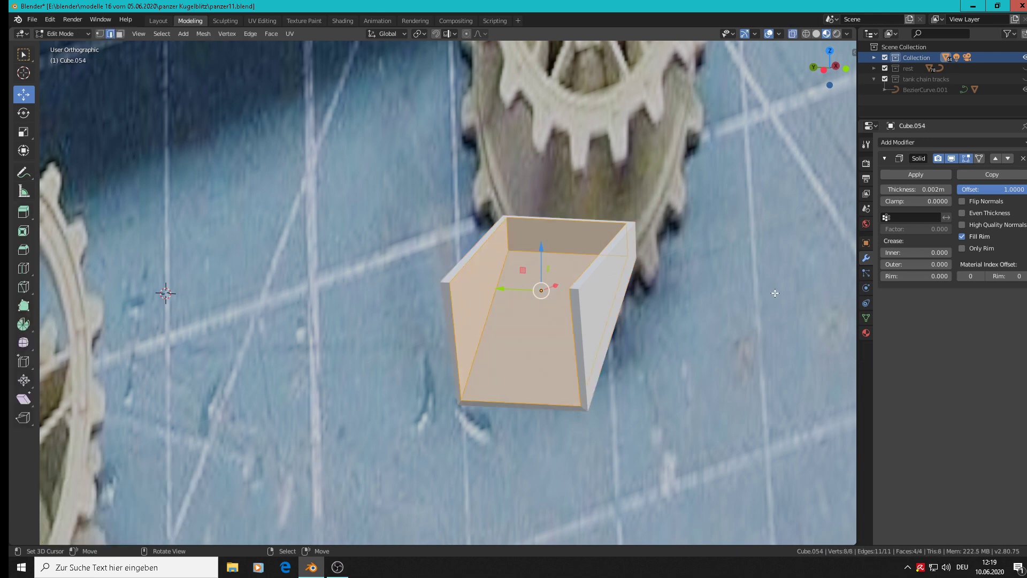
click(962, 212)
middle_drag(572, 406, 566, 386)
scroll(567, 320, down, 3)
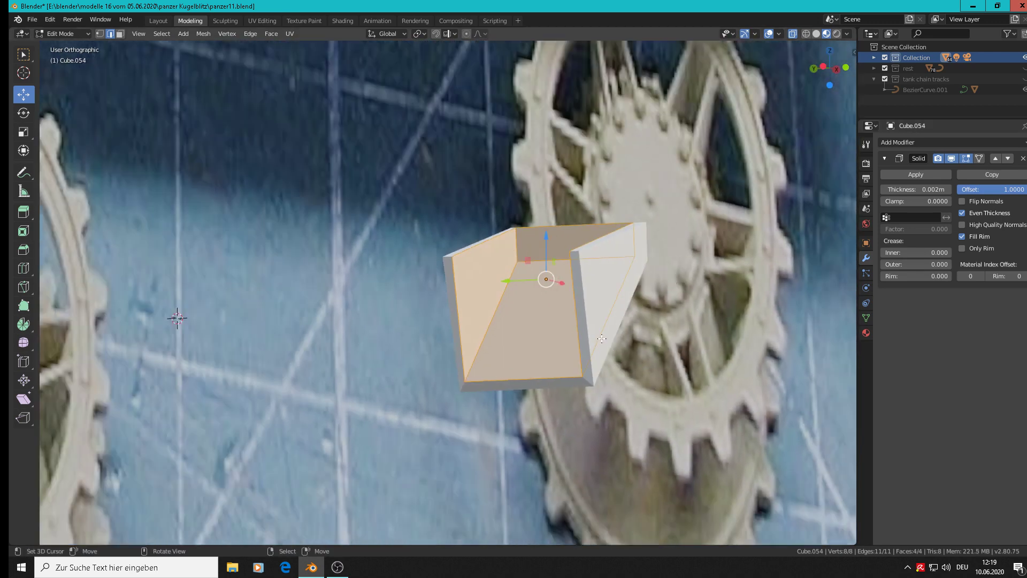
key(Tab)
middle_drag(605, 343, 543, 381)
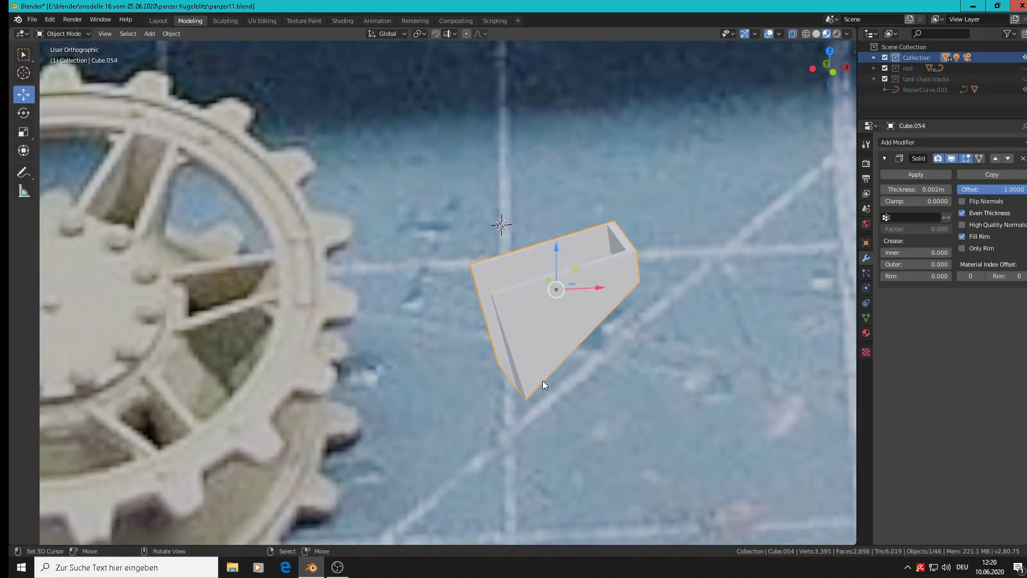
middle_drag(543, 380, 512, 378)
scroll(565, 370, down, 3)
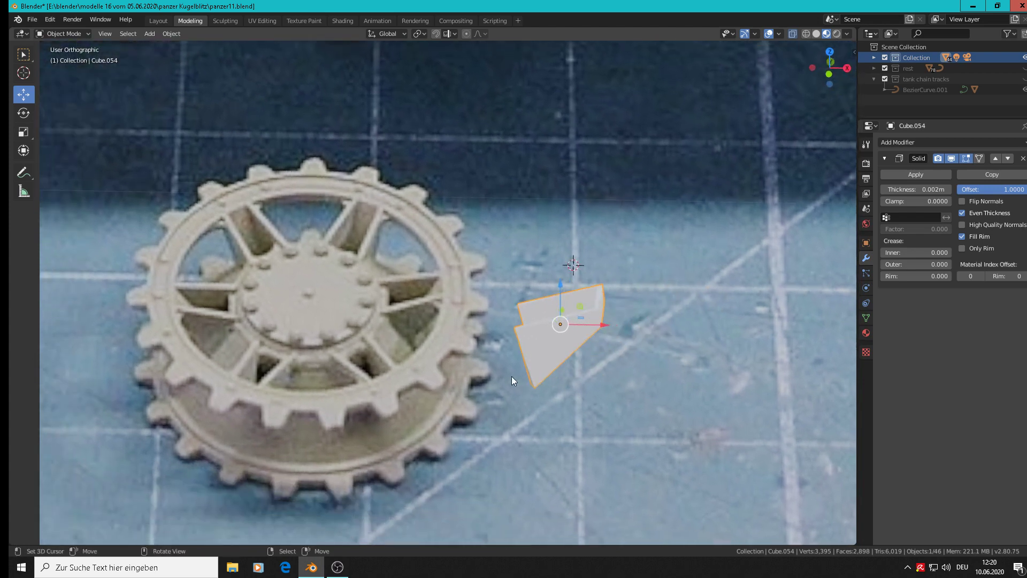
scroll(512, 377, down, 4)
scroll(511, 377, up, 1)
scroll(785, 322, down, 2)
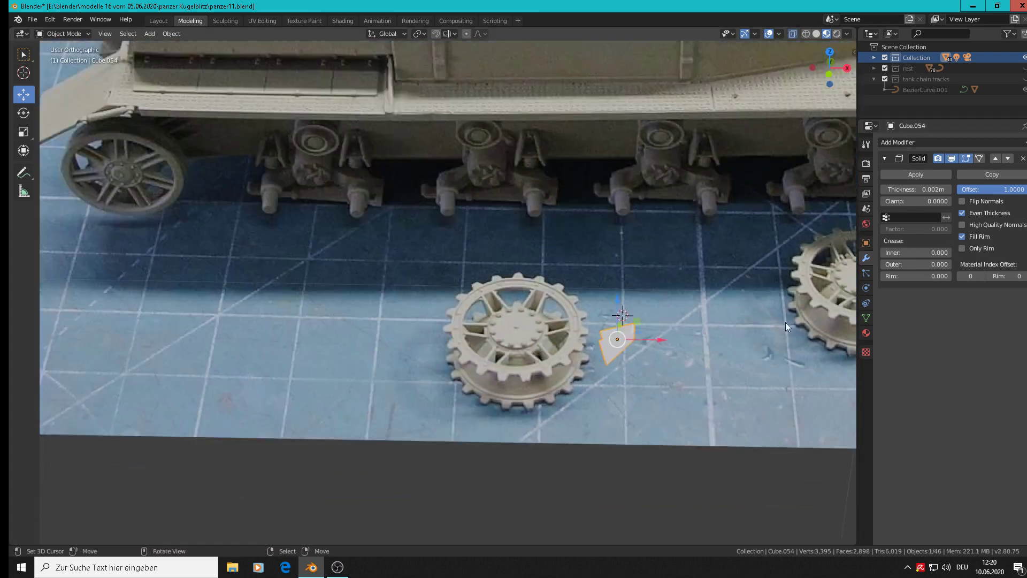
Step: Rotate the spoke part 90° about the global X axis in front view
key(KP_1)
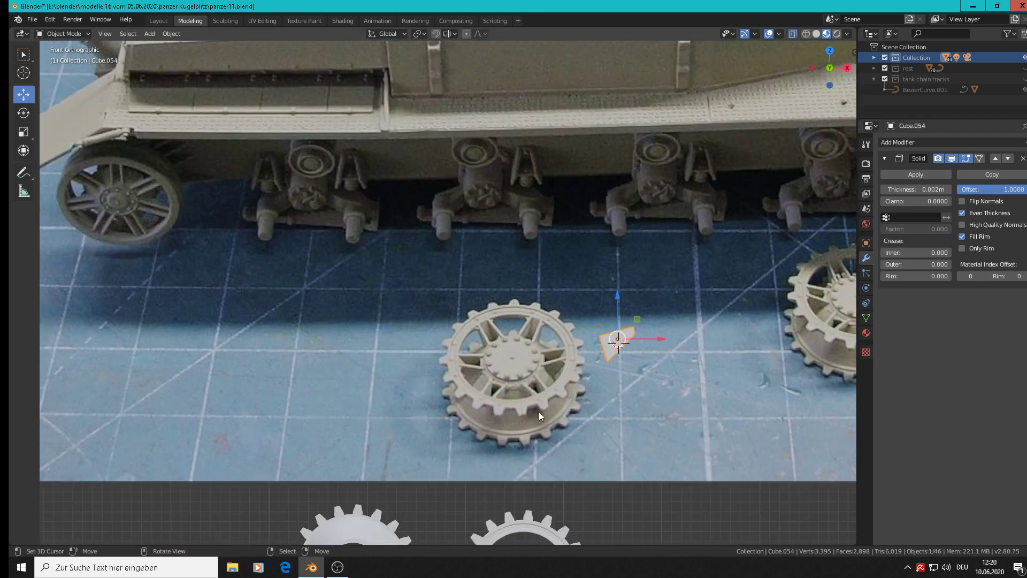
scroll(747, 345, down, 2)
shift+middle_drag(646, 364, 540, 189)
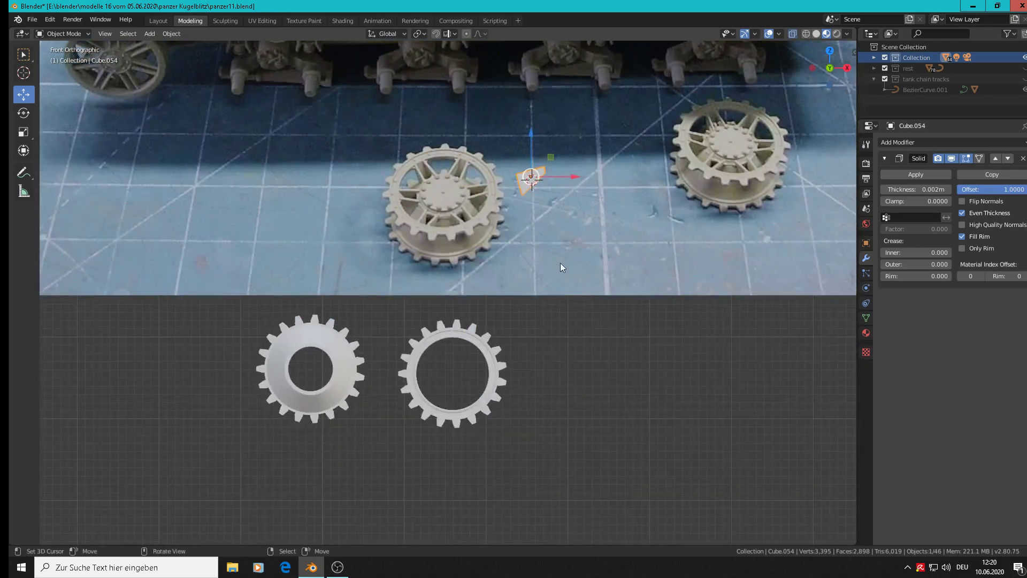
text(rx90)
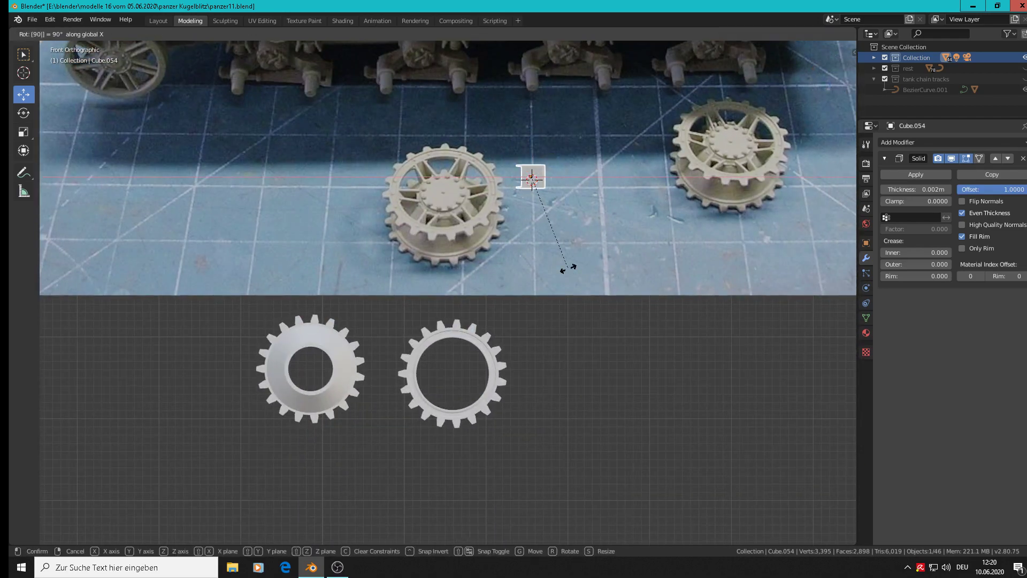
key(Return)
scroll(528, 140, up, 5)
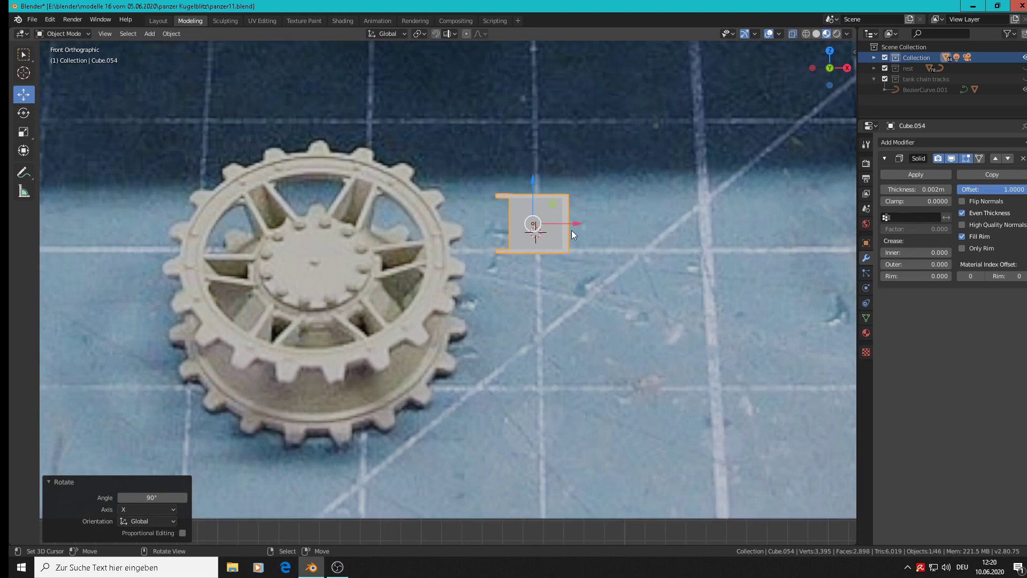
Step: In Edit Mode, lower the spoke part's upper row of vertices slightly along Z to reduce its height
key(Tab)
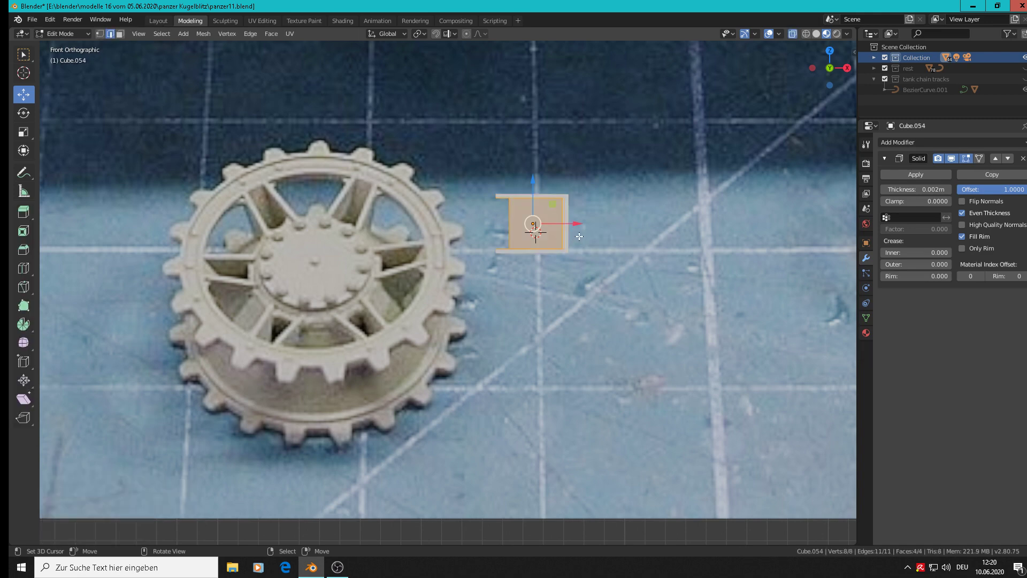
scroll(580, 236, up, 2)
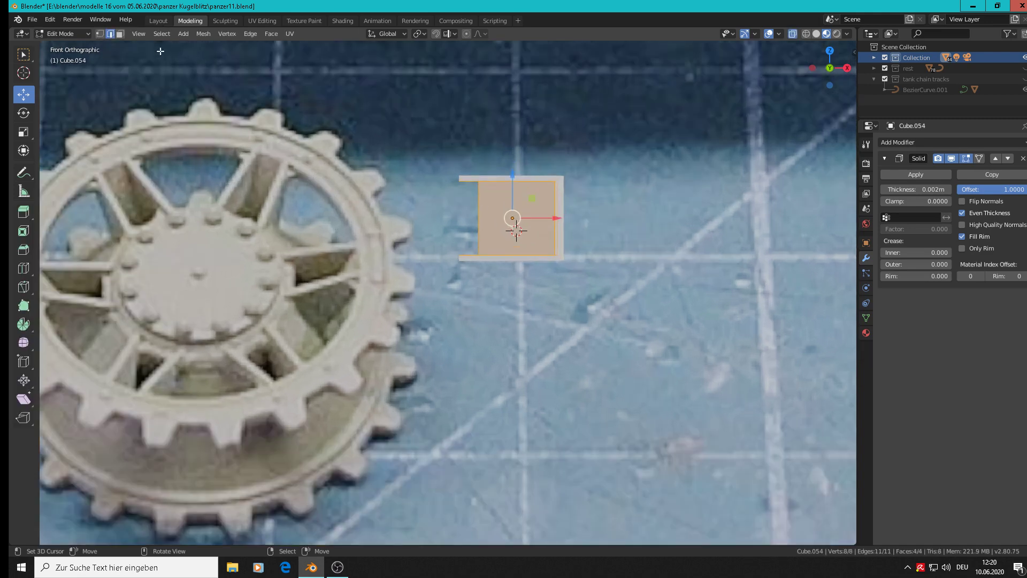
click(100, 34)
key(alt+a)
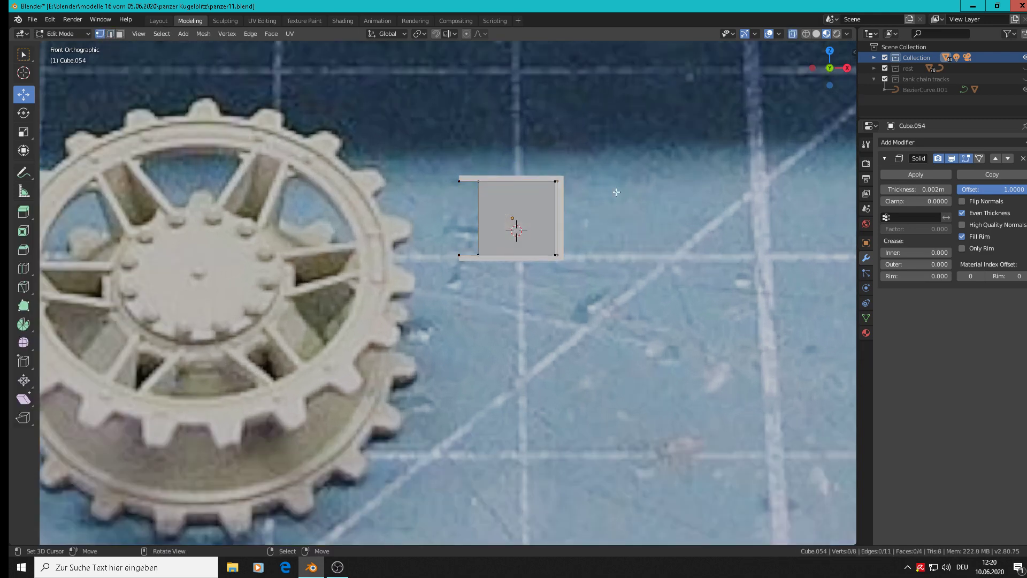
drag(619, 199, 452, 156)
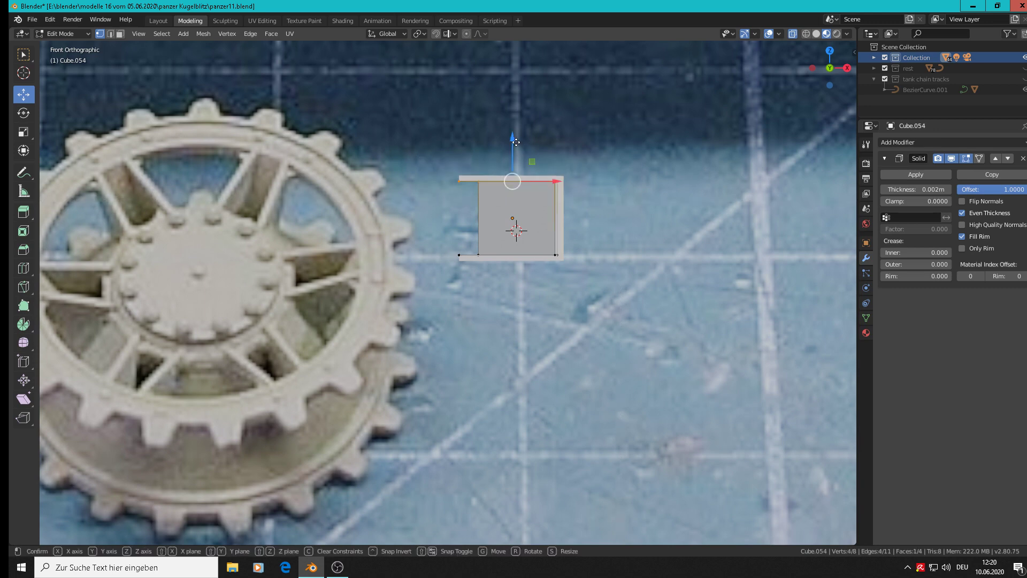
drag(512, 142, 512, 159)
click(569, 227)
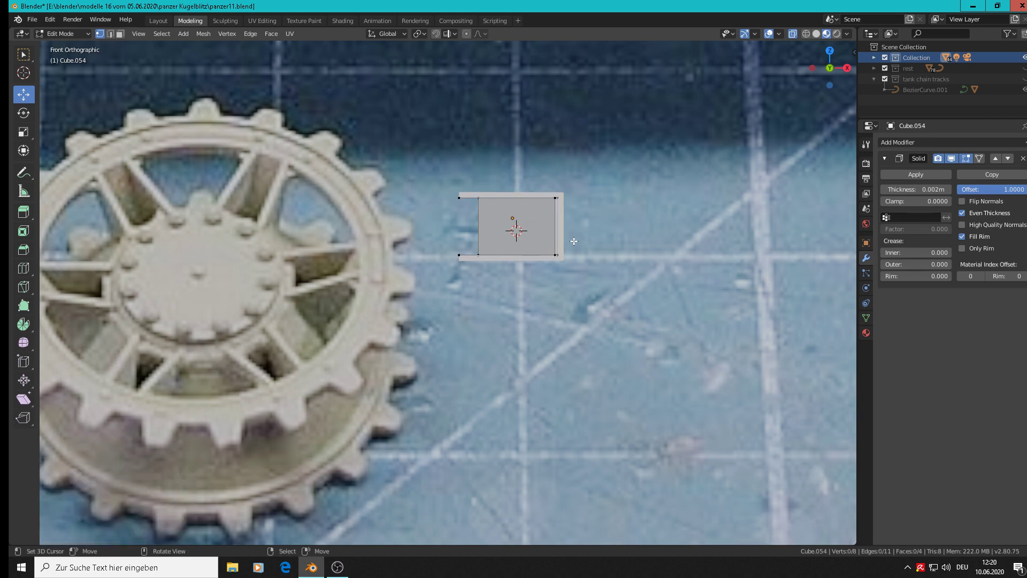
Step: Taper the spoke part by scaling its closed outer end's vertices to about 0.58 along Z, and return to Object Mode
key(c)
click(556, 199)
drag(556, 199, 556, 256)
key(Escape)
key(s)
key(y)
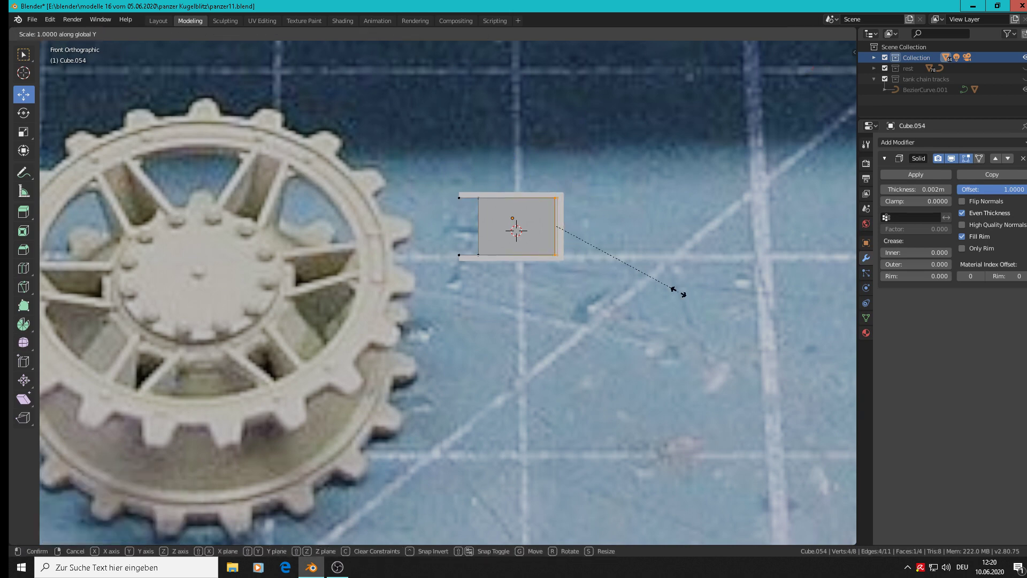
key(z)
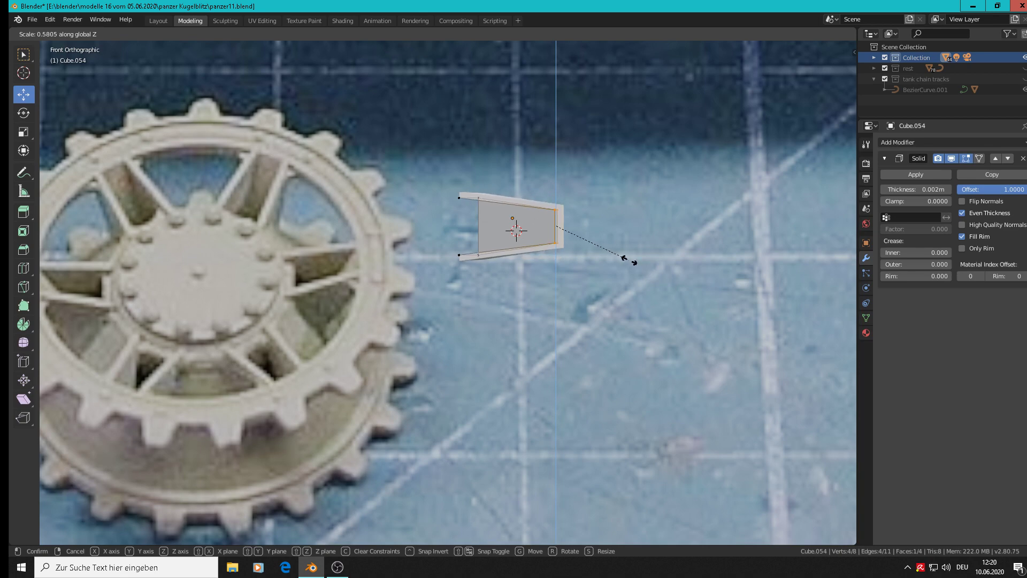
click(629, 261)
key(Tab)
mouse_move(598, 280)
middle_down()
mouse_move(640, 224)
mouse_move(625, 255)
mouse_move(594, 269)
mouse_move(600, 286)
middle_up()
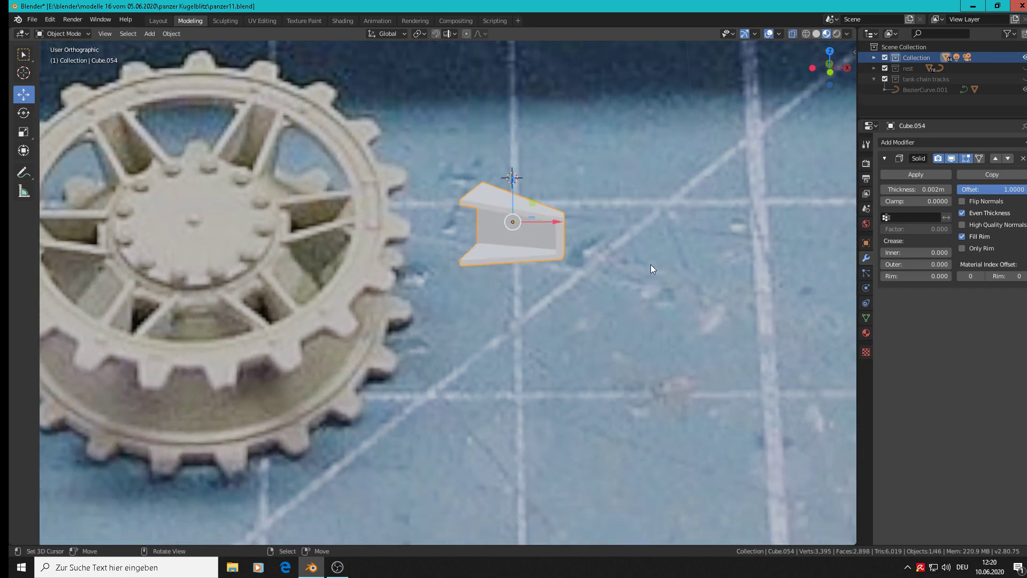
Step: Move the spoke part from the reference photo into the opening of the toothed ring gear in front view
key(KP_1)
scroll(640, 270, down, 8)
shift+middle_drag(621, 303, 571, 262)
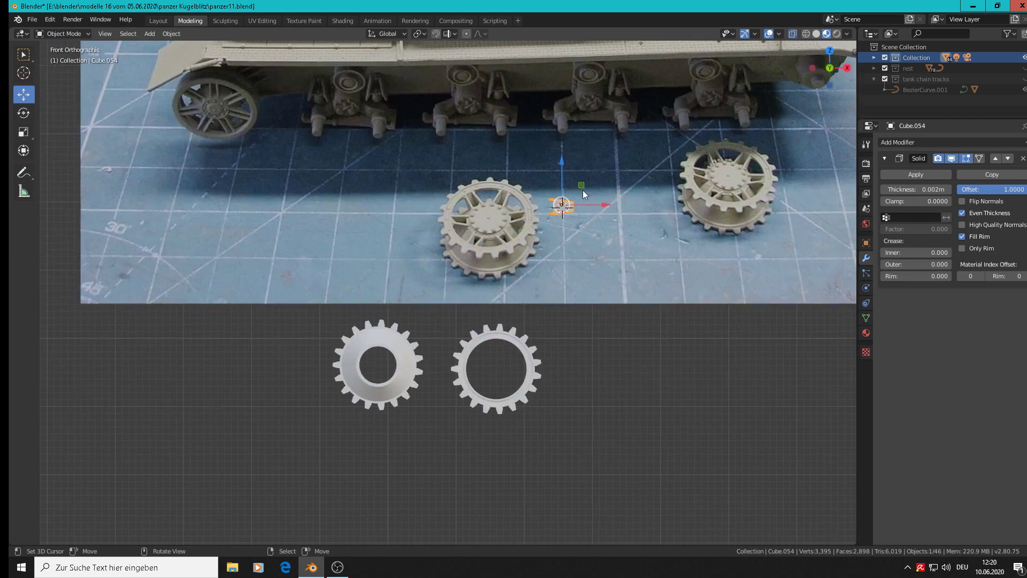
key(g)
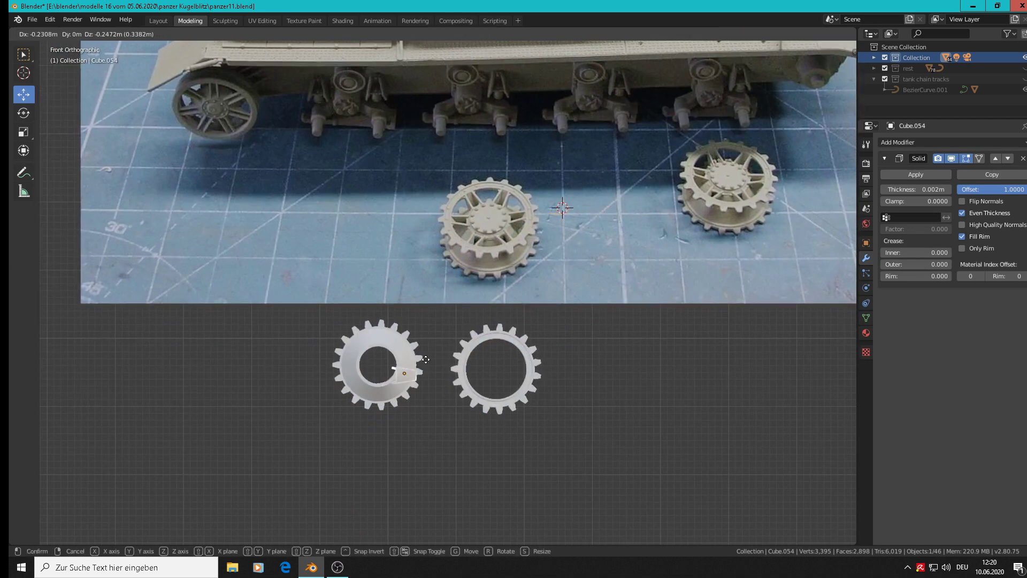
click(420, 362)
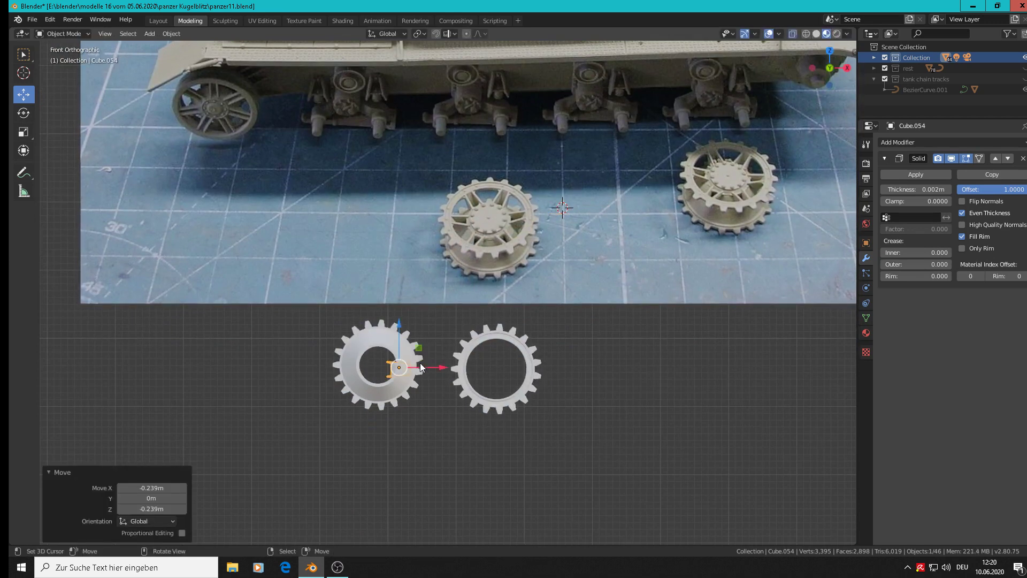
scroll(420, 364, up, 4)
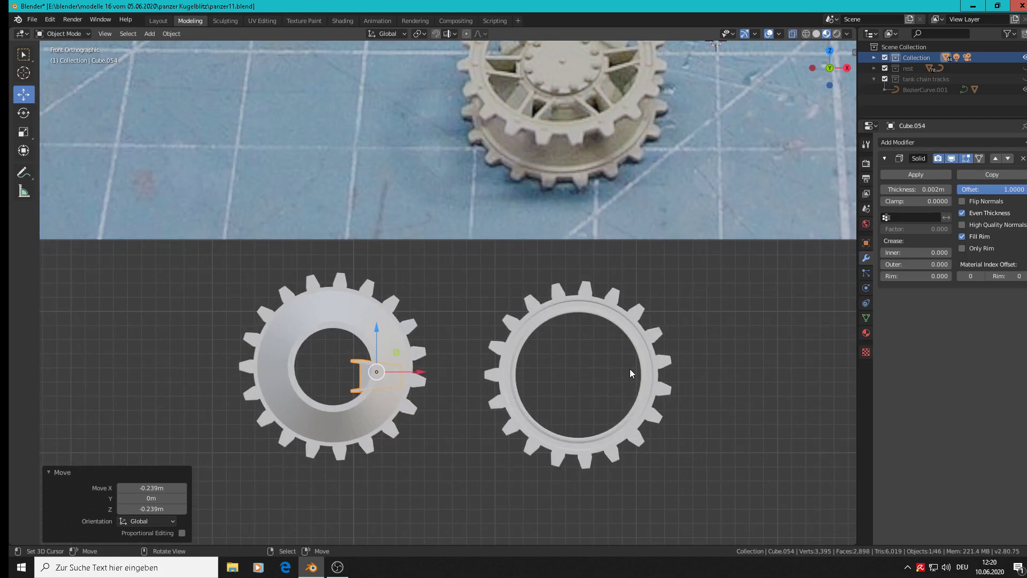
shift+middle_drag(633, 368, 589, 419)
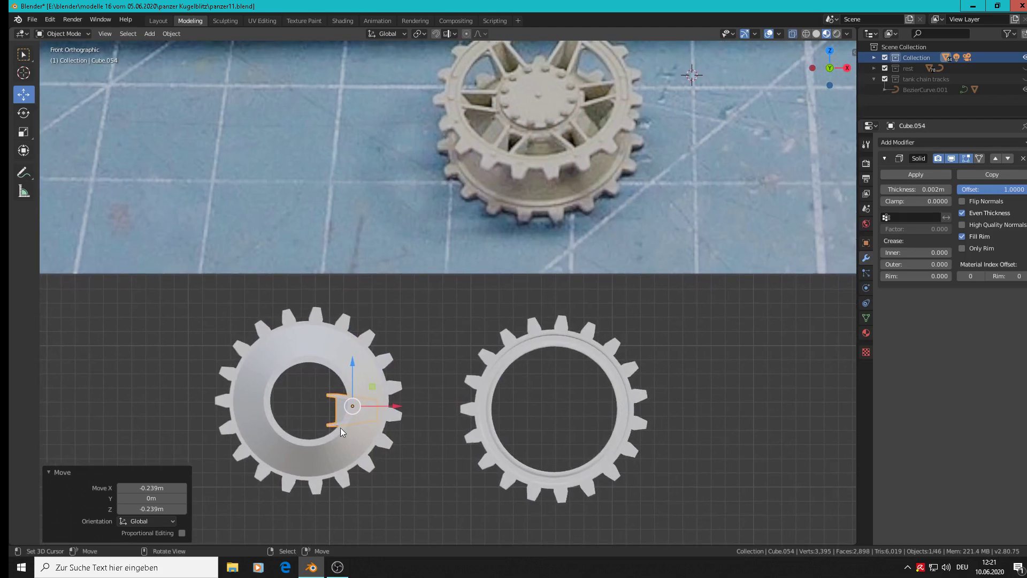
key(g)
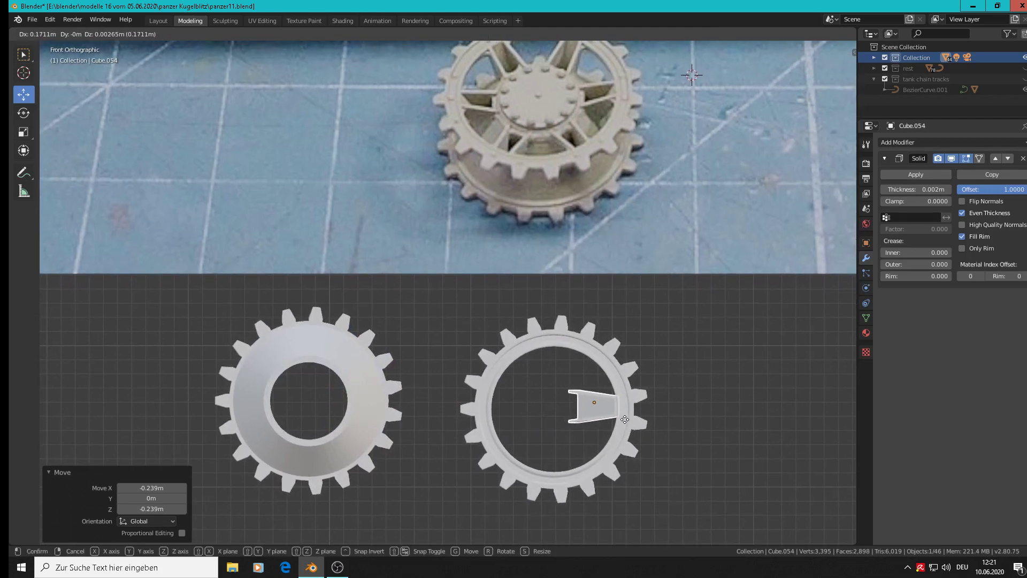
click(624, 418)
Step: Scale the spoke part to about 0.683 and nudge it along X and Z until its narrow end meets the ring's inner rim
key(s)
click(703, 451)
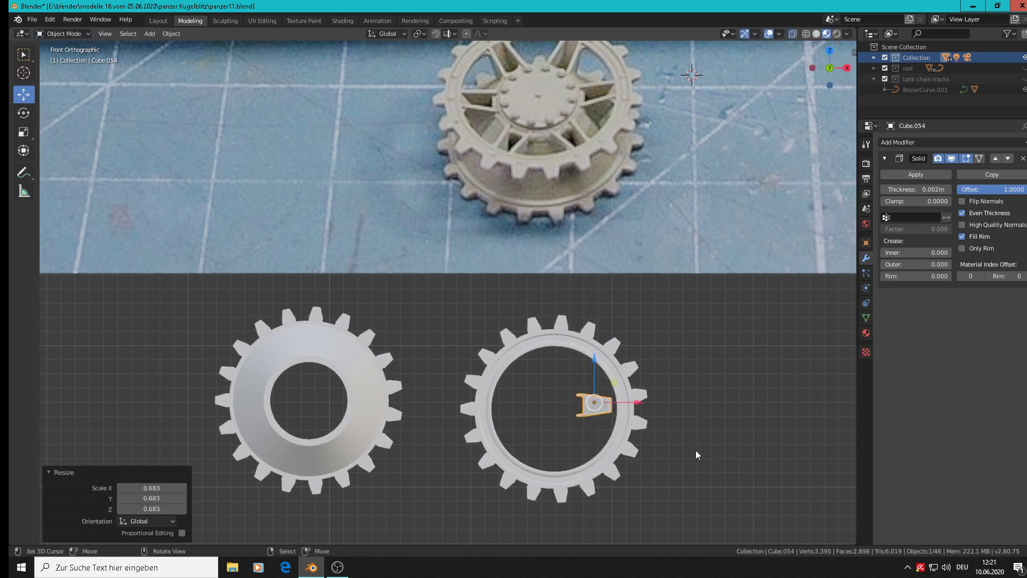
drag(627, 408, 633, 404)
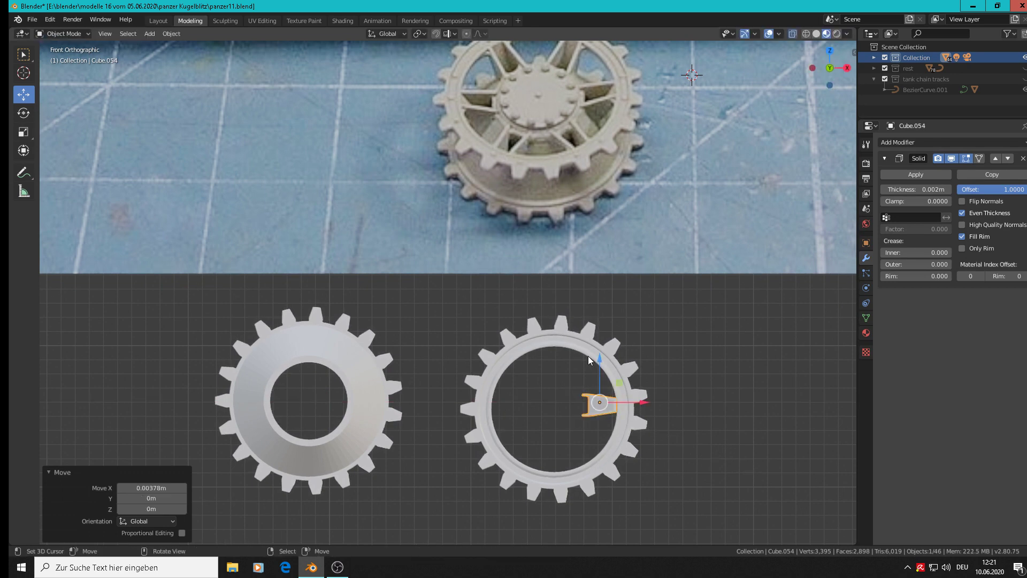
drag(591, 355, 595, 363)
scroll(625, 413, up, 7)
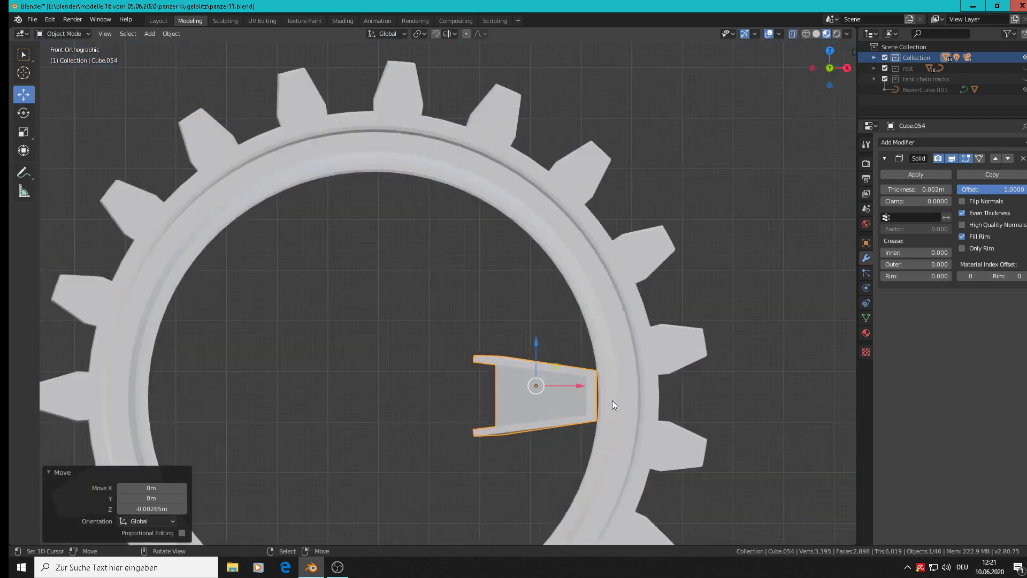
drag(526, 378, 531, 378)
Step: Move the spoke part about -0.697 m along Y to the ring gear and fine-tune its depth against the rim
middle_drag(531, 378, 657, 315)
scroll(586, 403, down, 4)
key(g)
key(y)
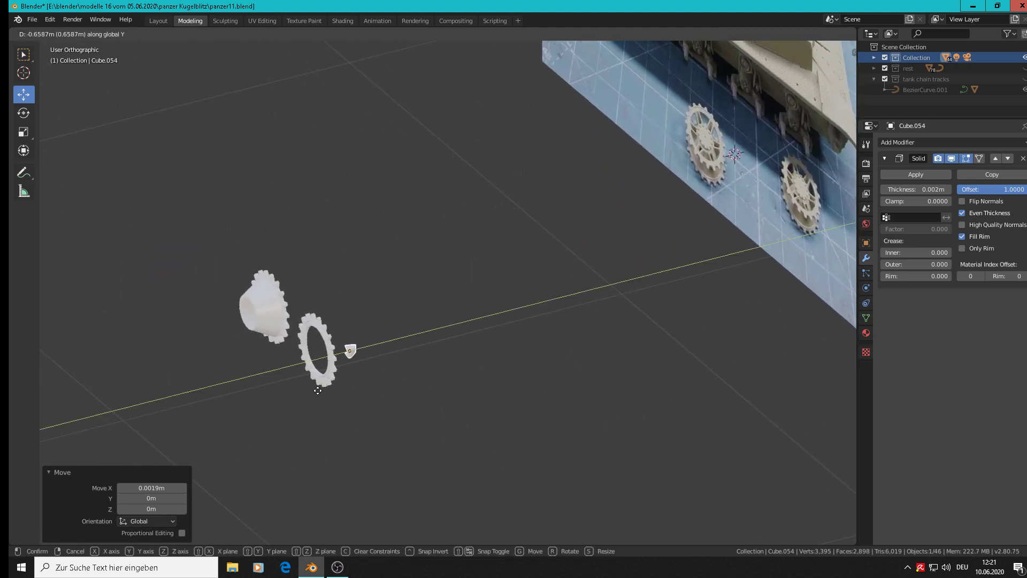
click(302, 395)
scroll(318, 317, up, 8)
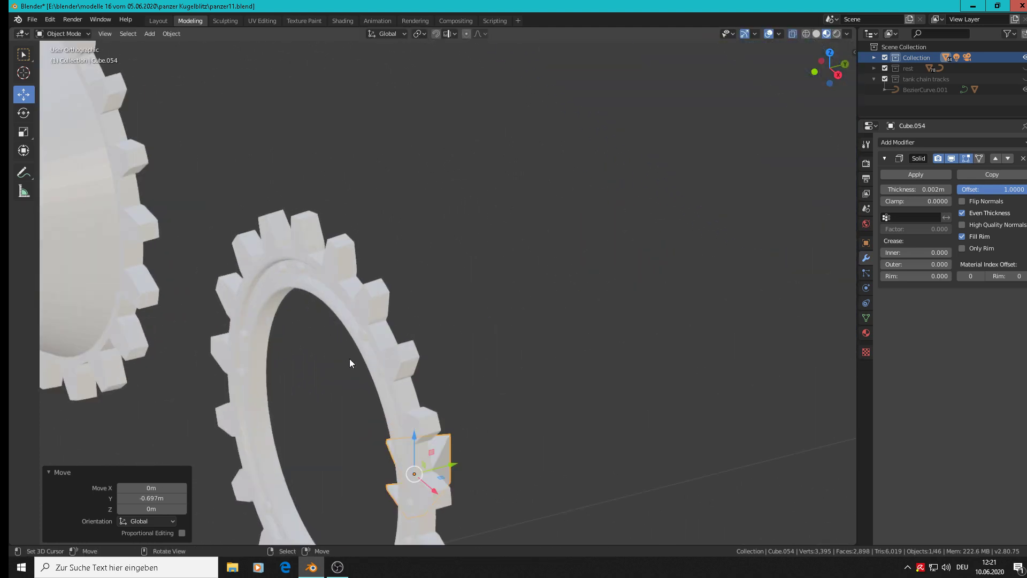
middle_drag(437, 459, 573, 199)
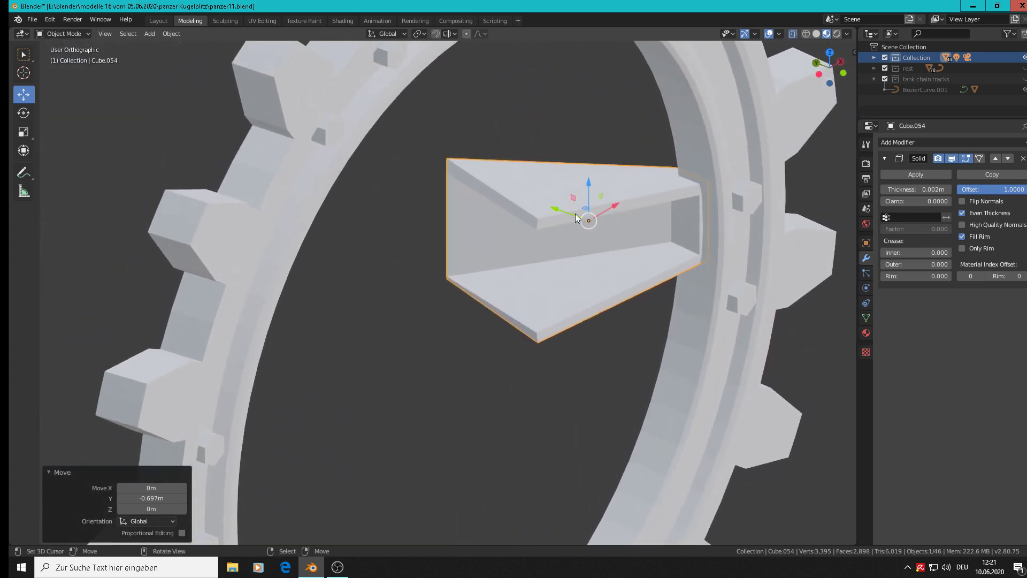
drag(576, 213, 596, 195)
key(Tab)
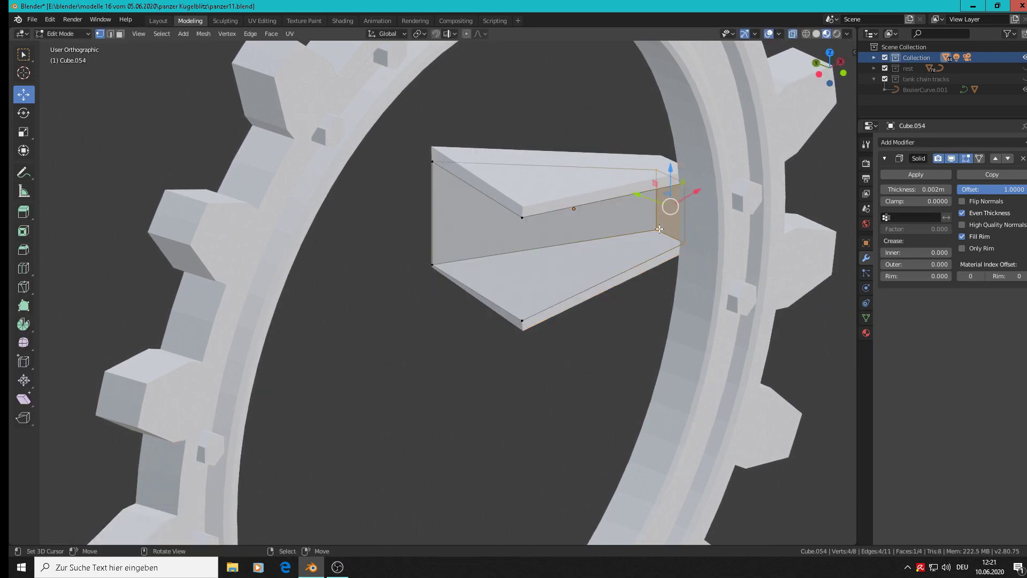
key(Tab)
middle_drag(683, 261, 638, 228)
key(KP_1)
scroll(632, 236, down, 8)
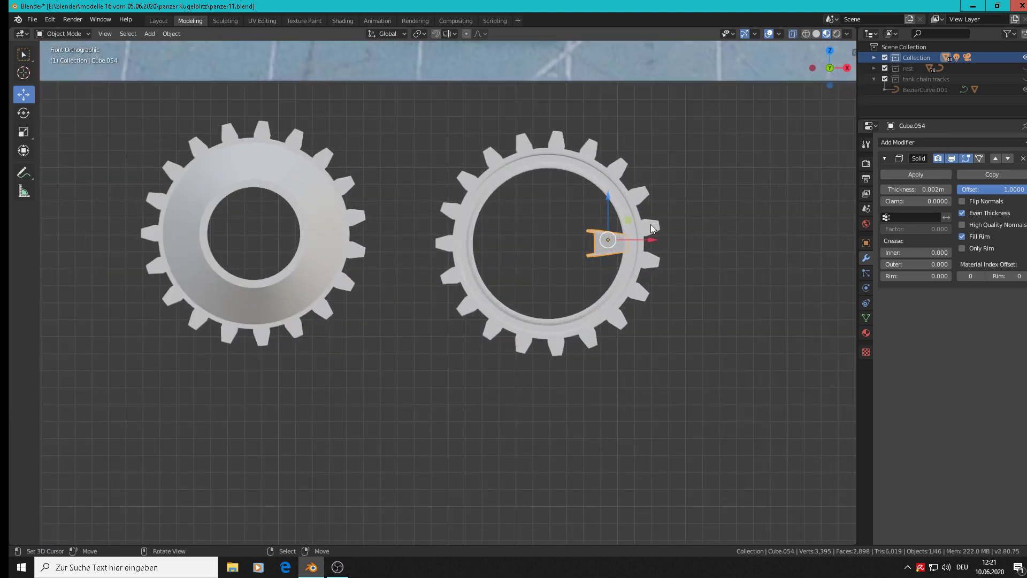
Step: Set the spoke part's origin to its geometry
scroll(662, 276, up, 2)
scroll(567, 278, up, 1)
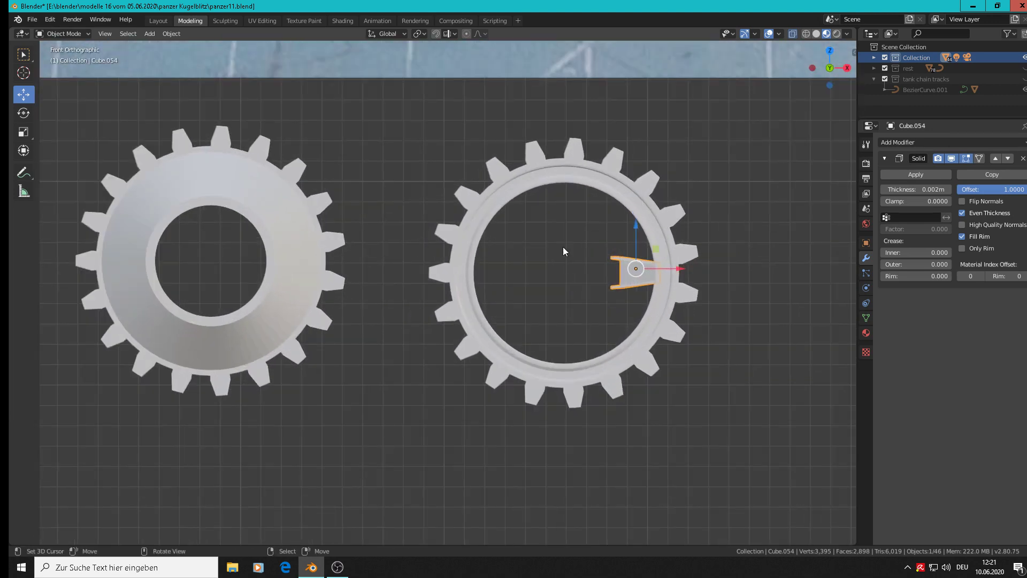
click(170, 34)
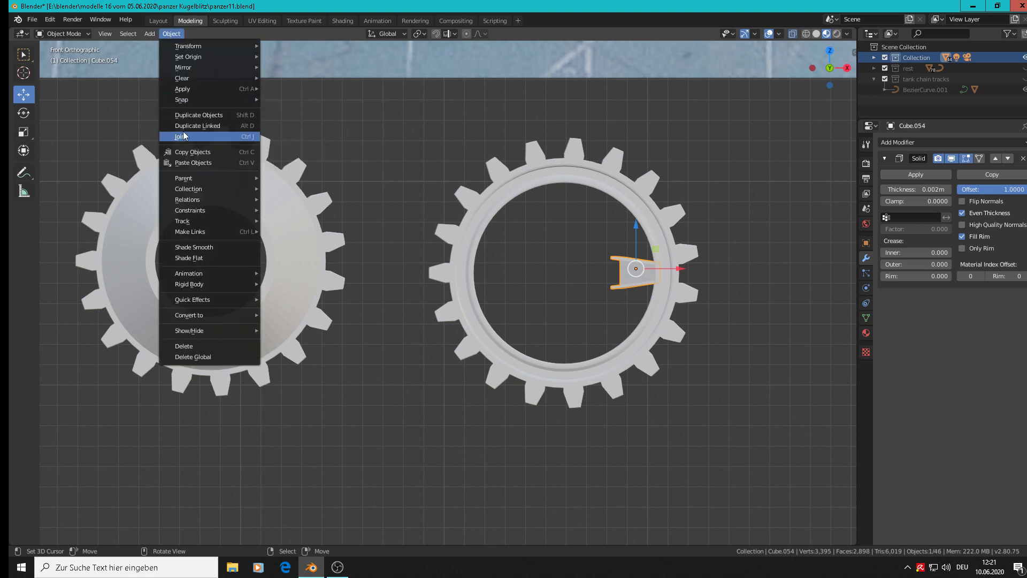
mouse_move(193, 87)
mouse_move(191, 57)
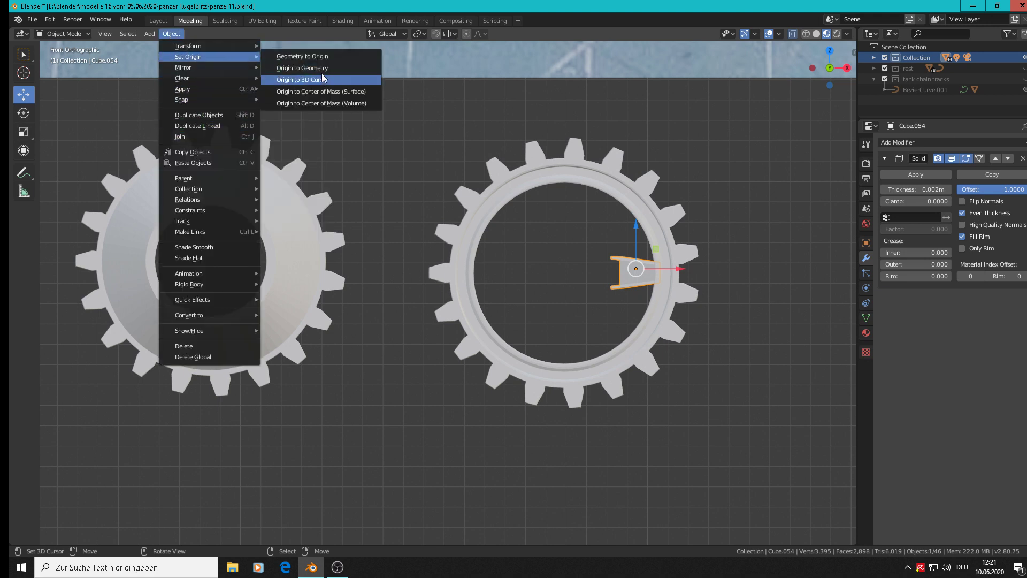
click(322, 70)
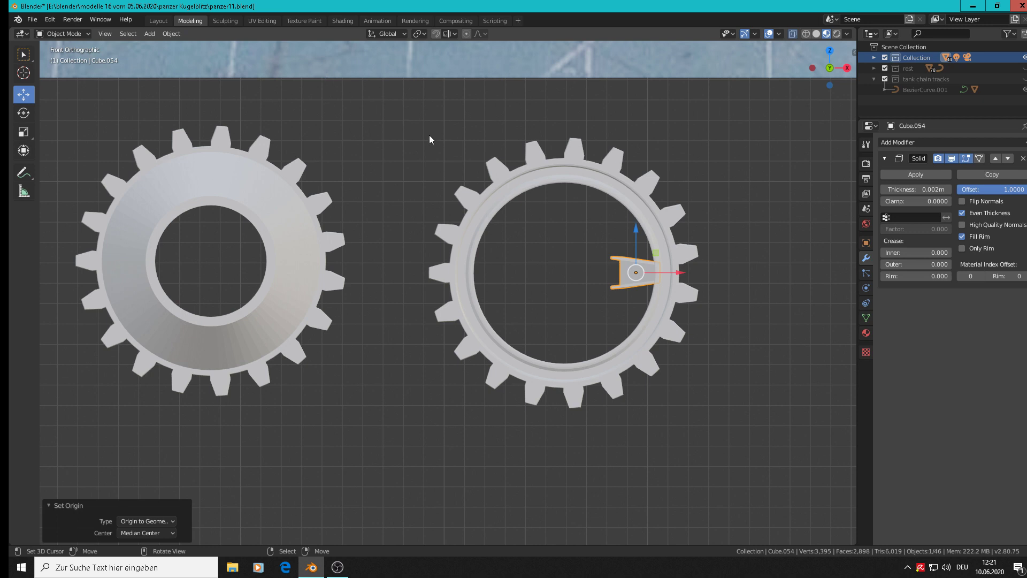
Step: Place the 3D cursor exactly on the toothed ring gear's centre in front view
scroll(660, 319, up, 3)
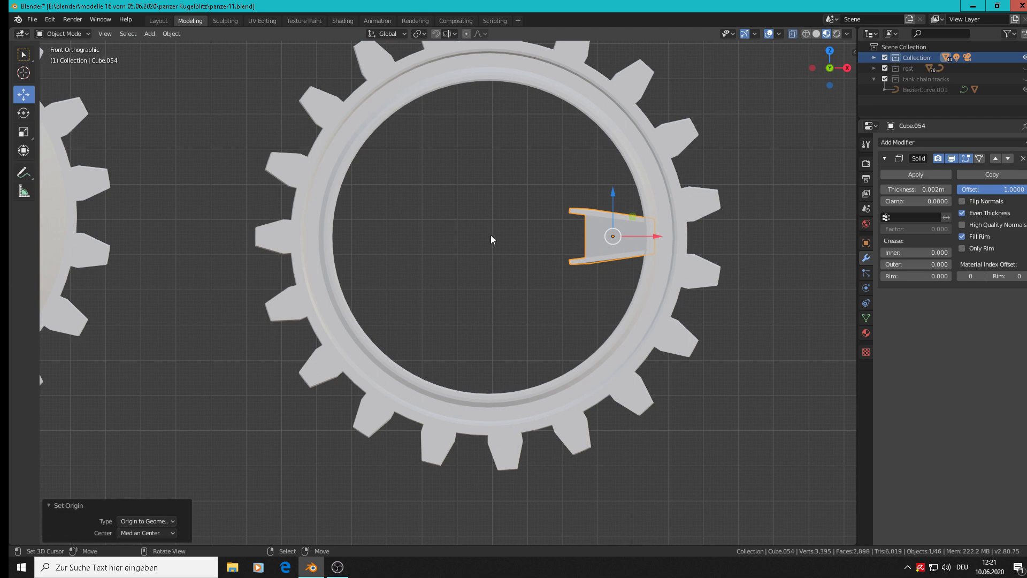
click(658, 186)
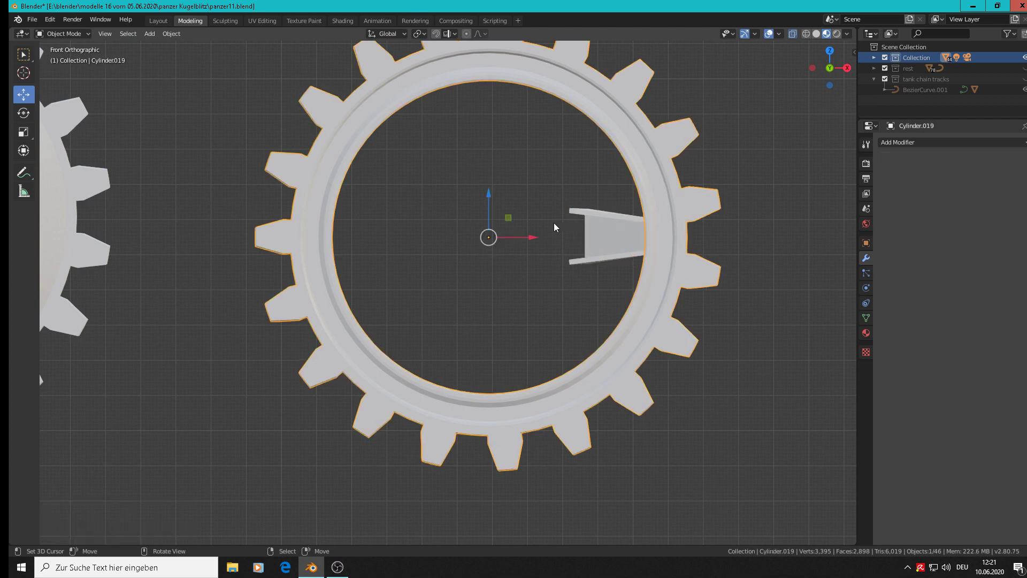
key(Tab)
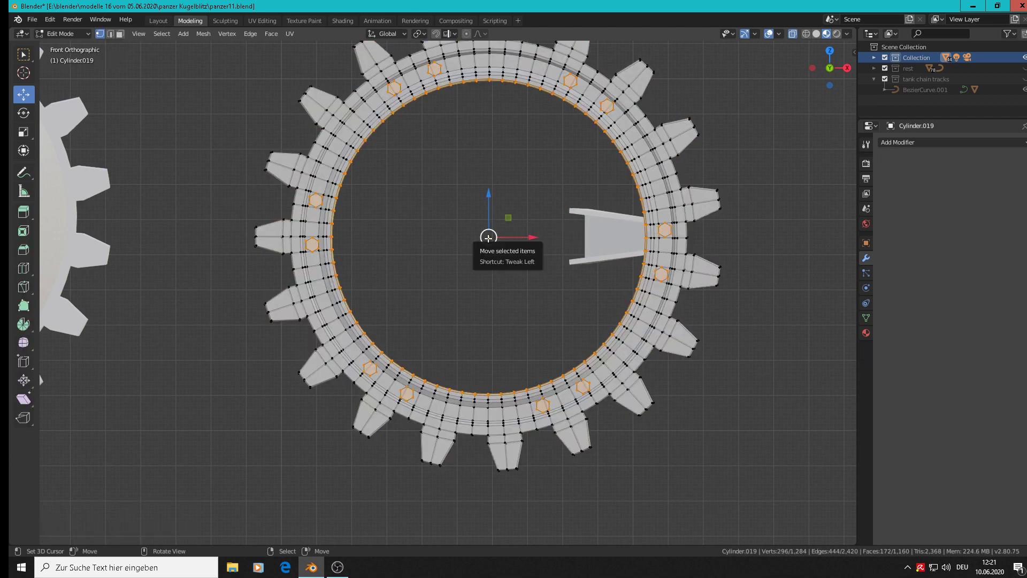
scroll(488, 238, up, 7)
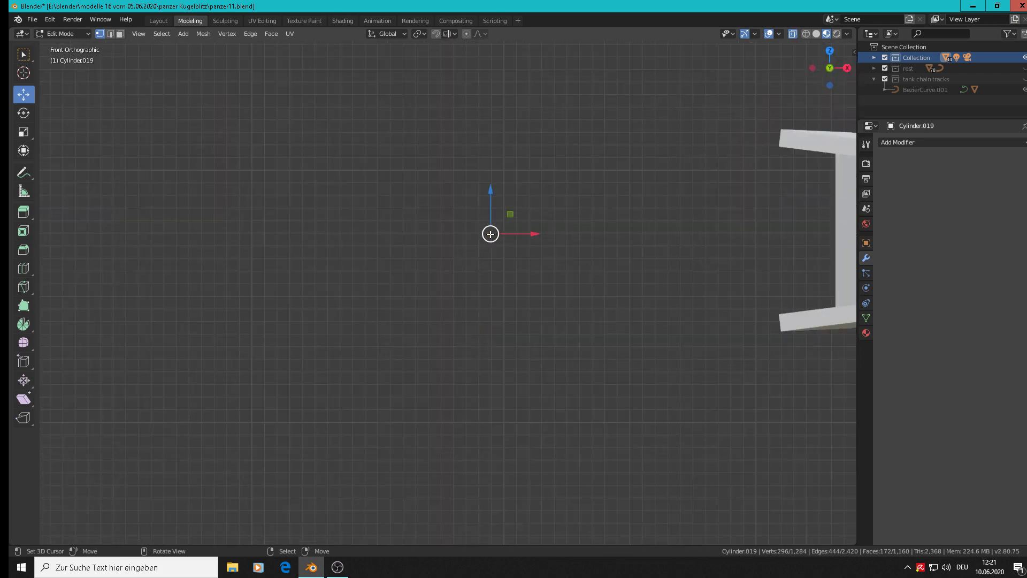
click(491, 234)
key(Tab)
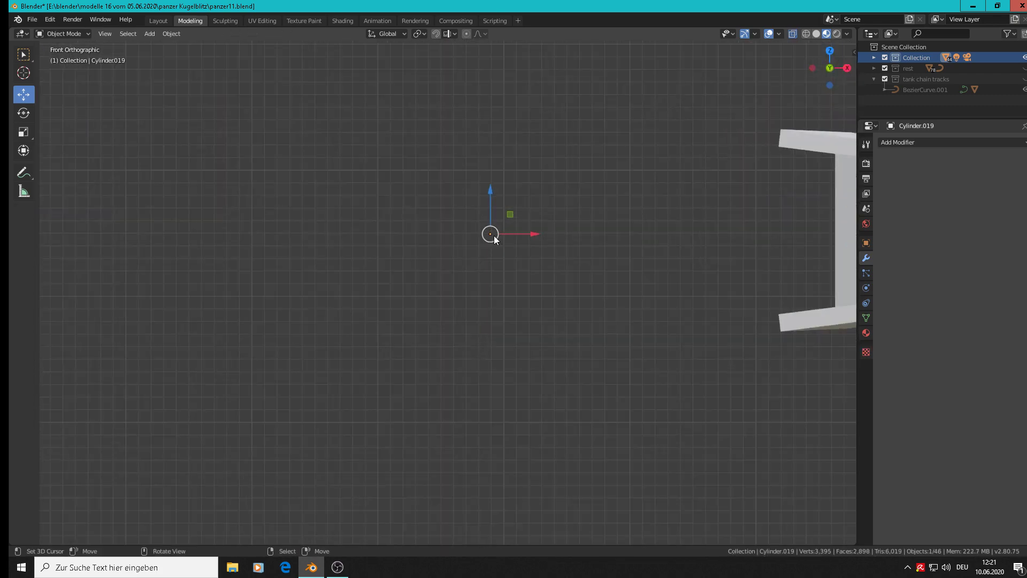
click(491, 236)
key(Tab)
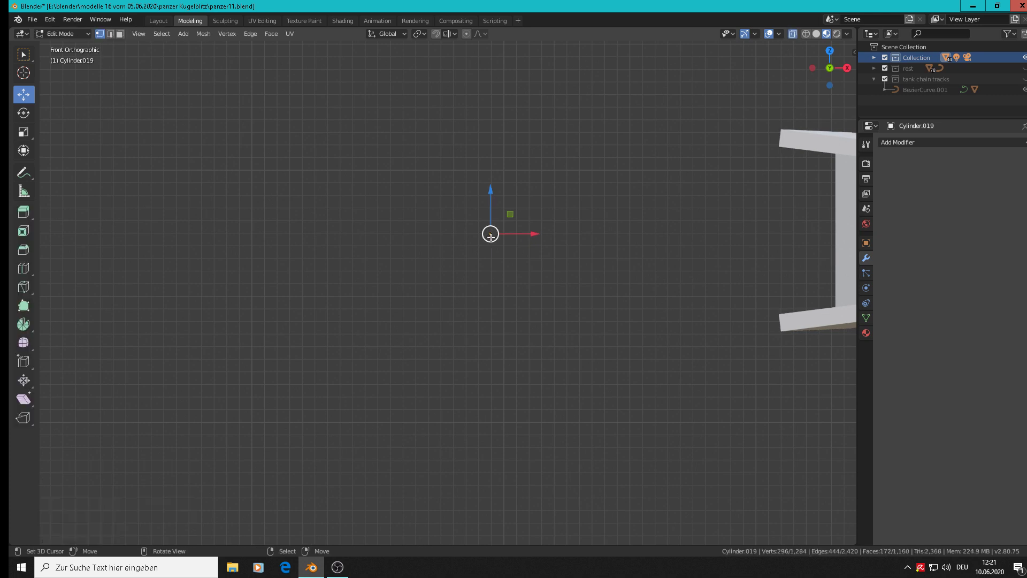
click(490, 236)
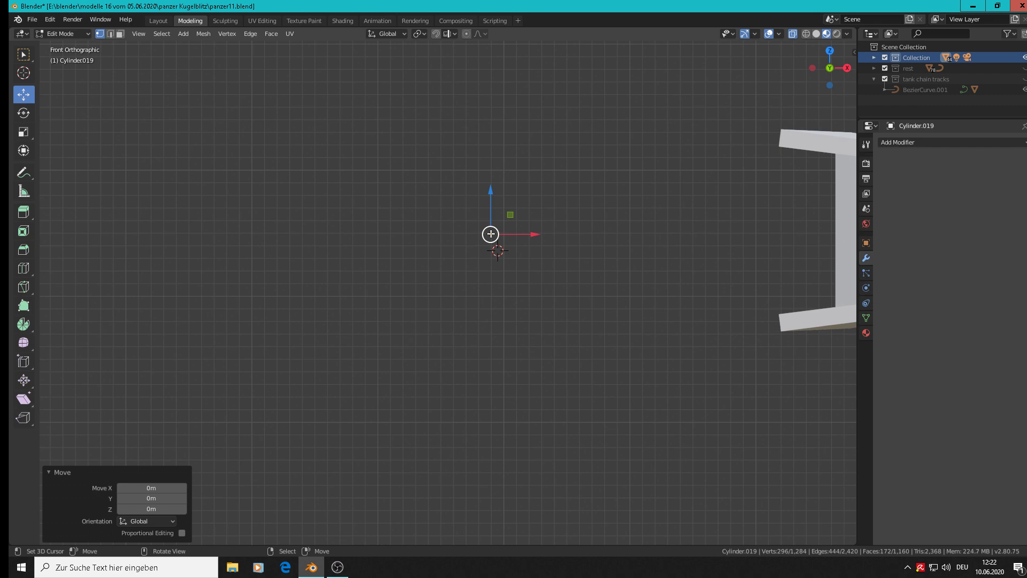
key(Tab)
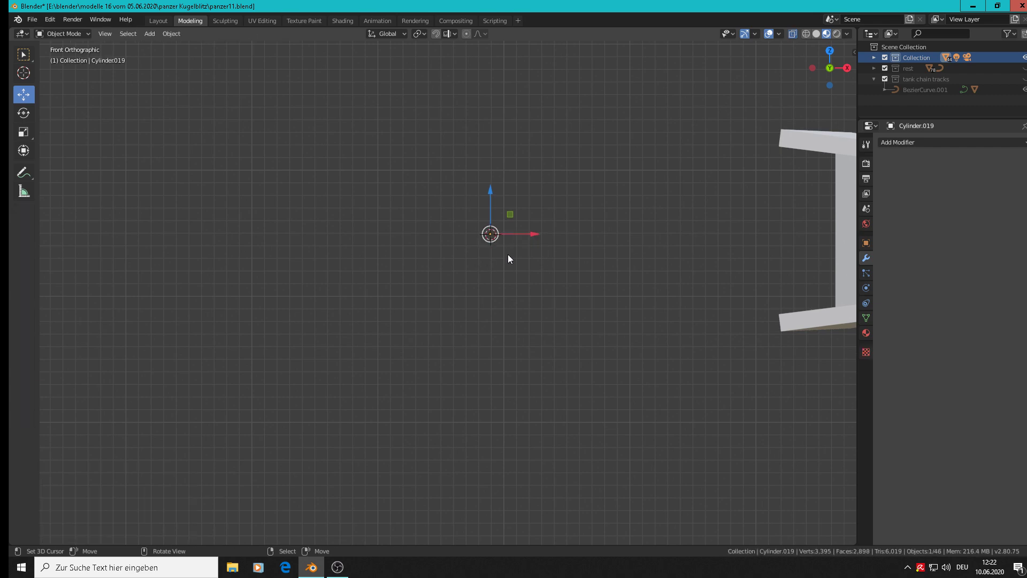
scroll(534, 282, down, 8)
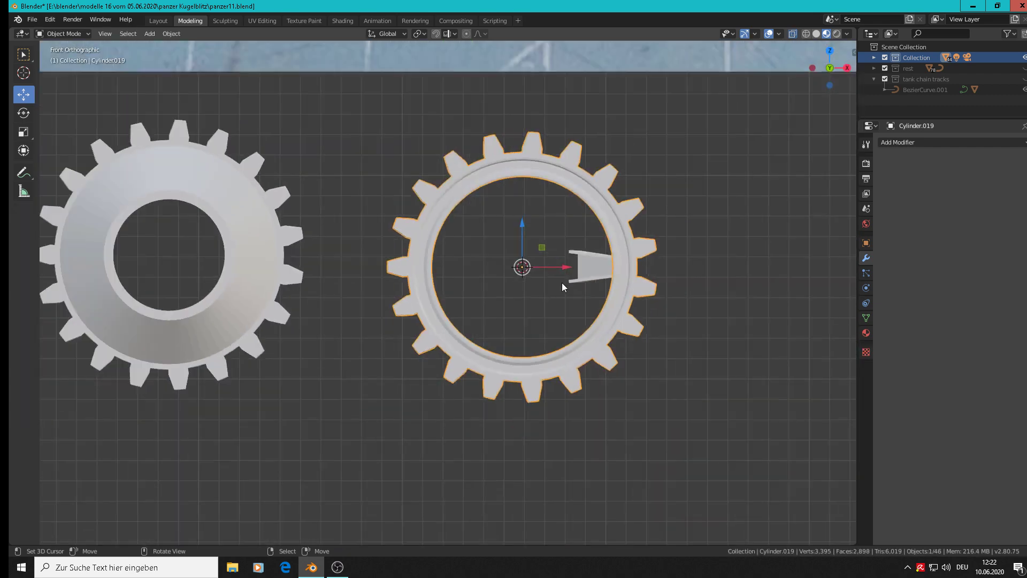
Step: Set the spoke part's origin to the 3D cursor at the ring's centre
click(597, 272)
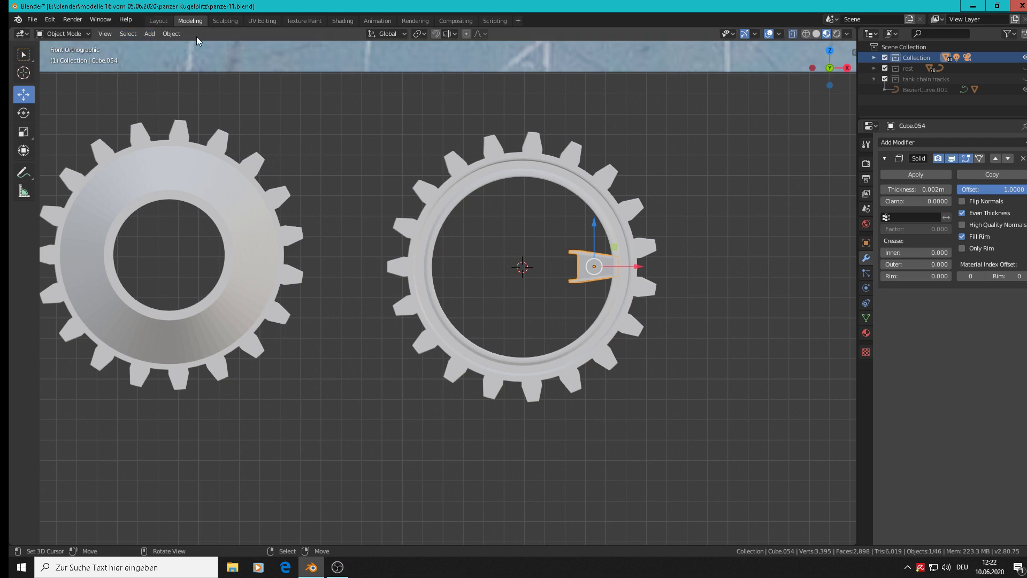
click(179, 35)
mouse_move(192, 57)
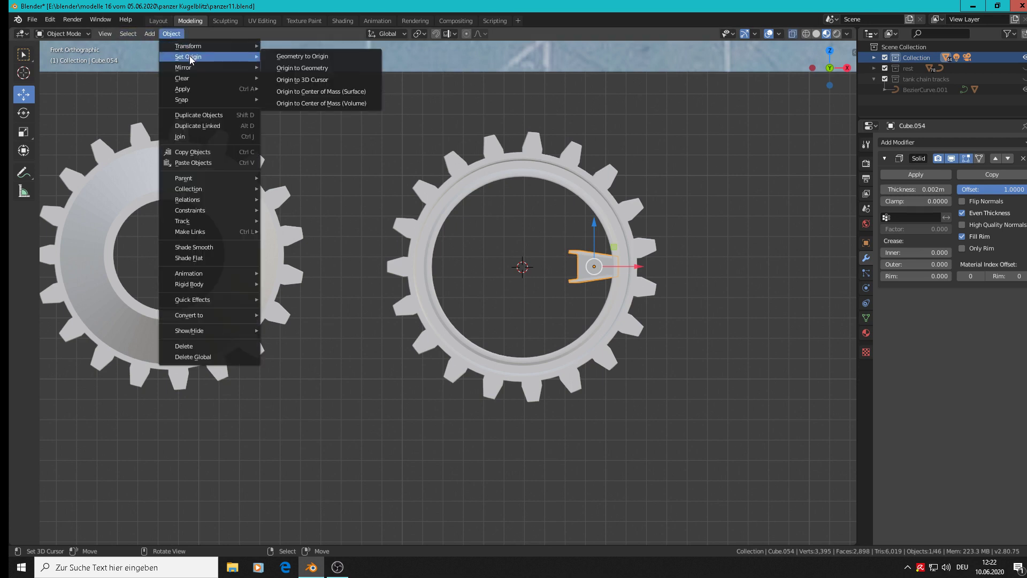
click(302, 80)
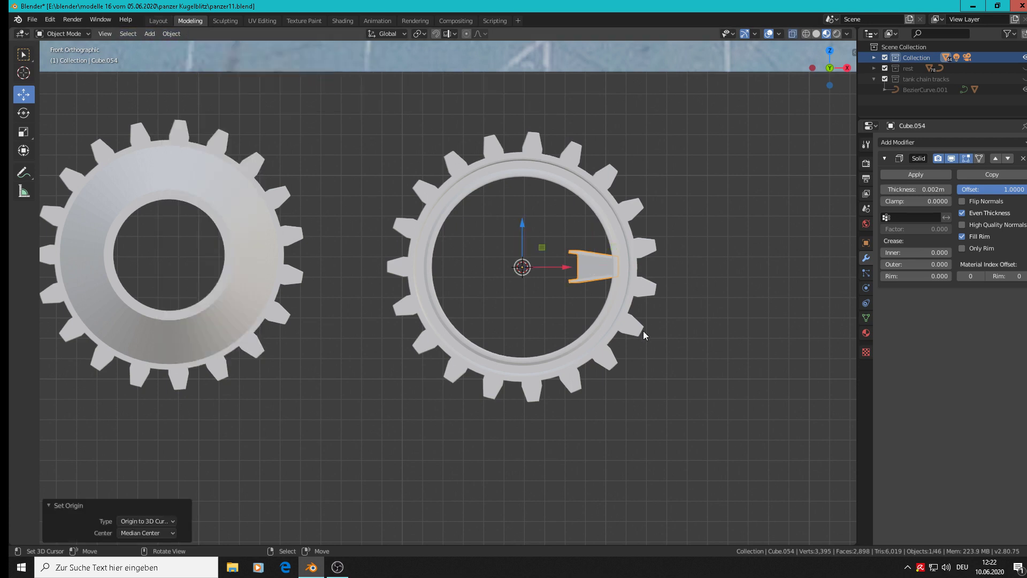
Step: Duplicate the spoke twice in succession, rotating each copy 60° about the global Y axis to fill the lower half of the ring
key(shift+d)
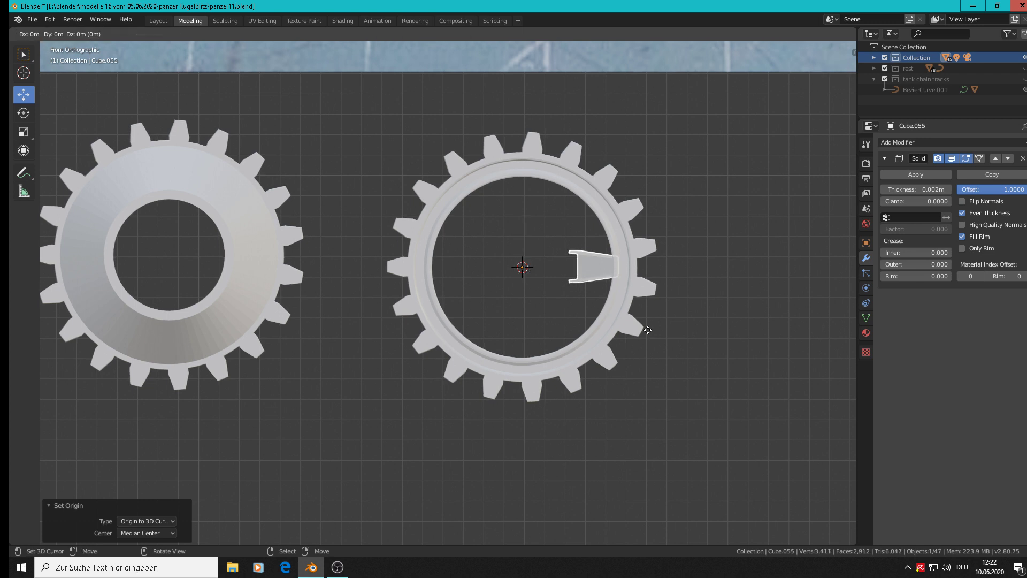
key(r)
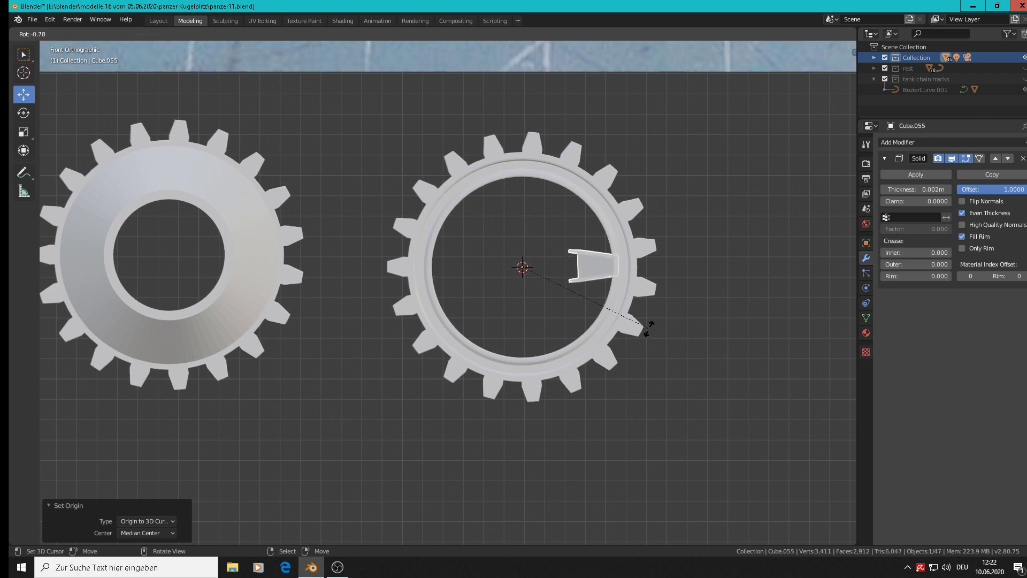
text(y60)
key(Return)
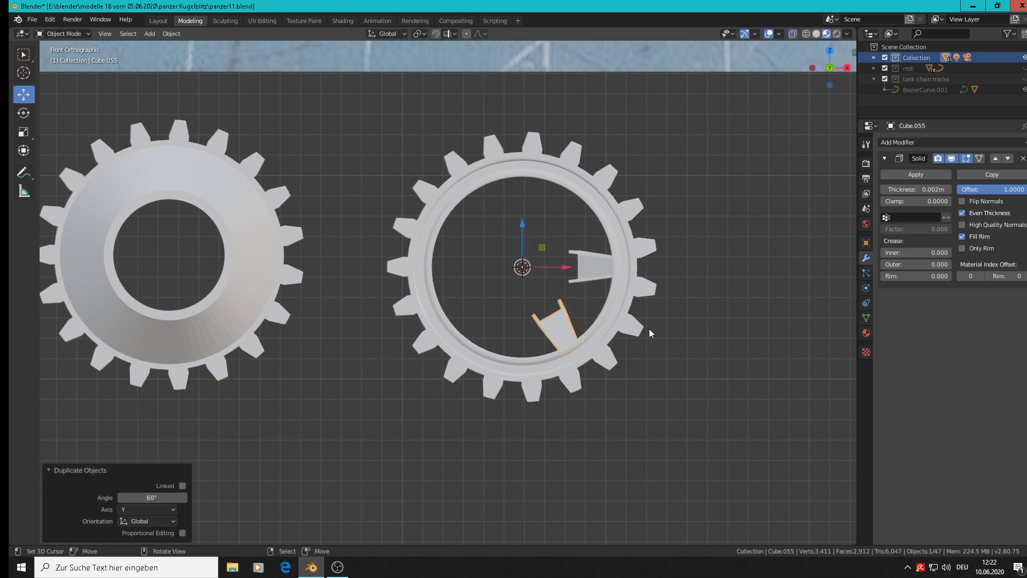
key(shift+d)
text(r)
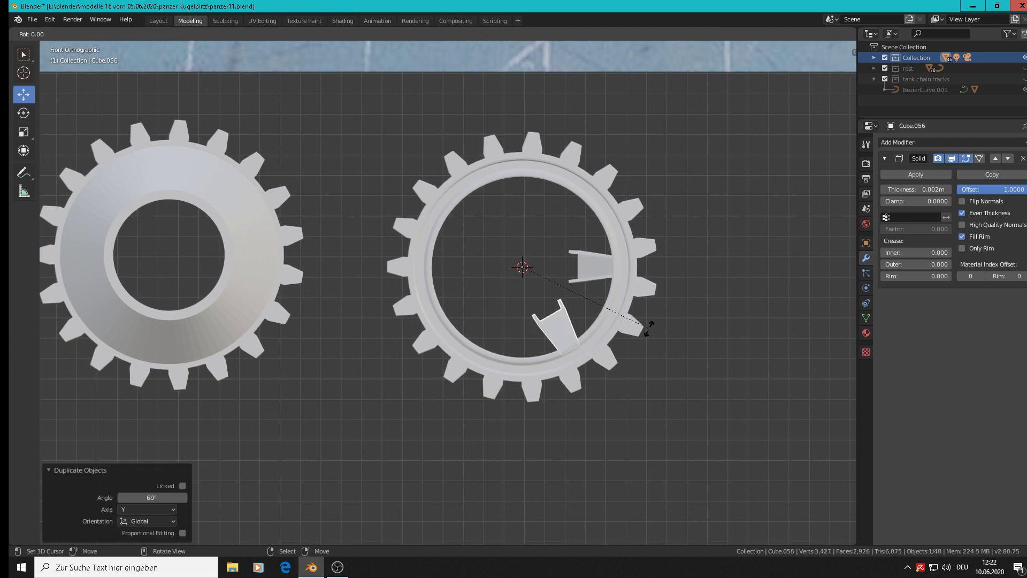
text(y)
text(60)
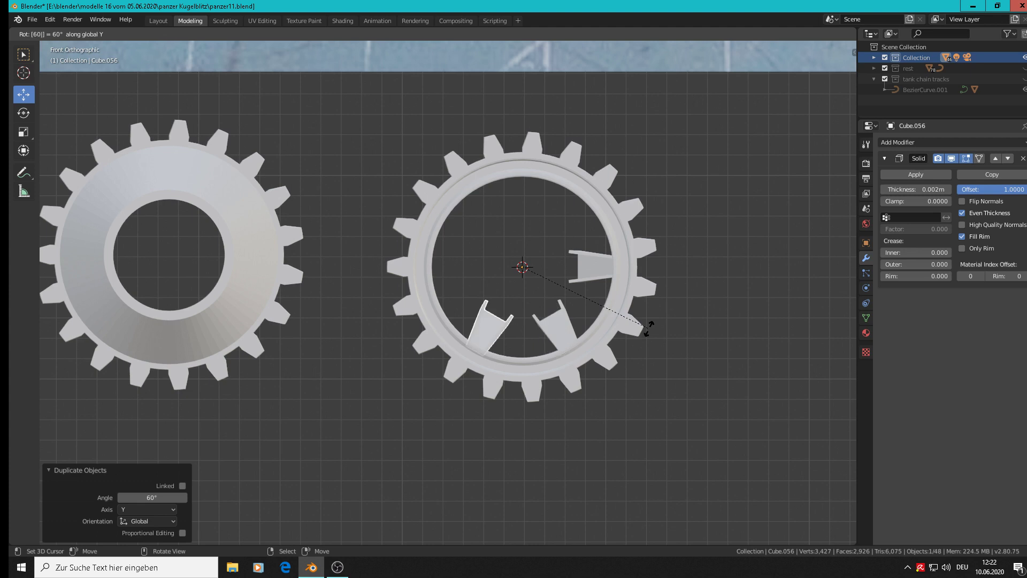
key(Return)
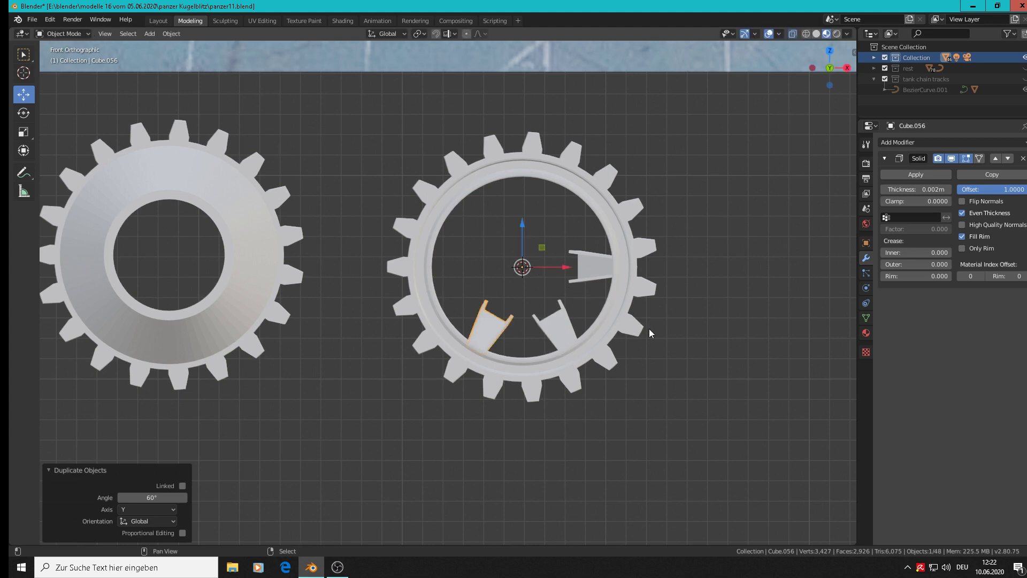
Step: Add the fourth and fifth spokes by duplicating the newest copy each time and rotating it a further 60° around the ring's centre
key(shift+d)
text(ry)
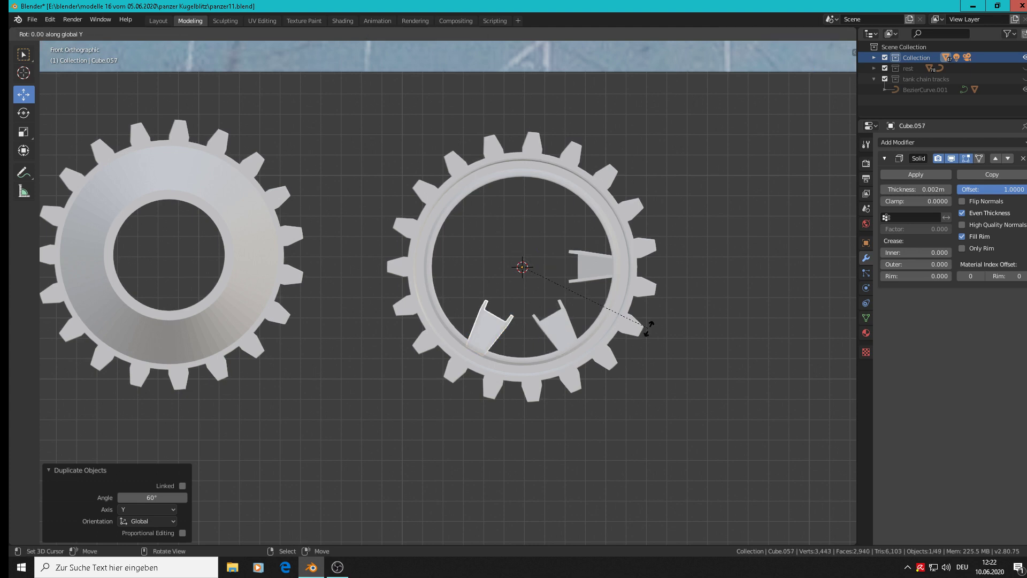
text(9)
key(BackSpace)
text(60)
key(Return)
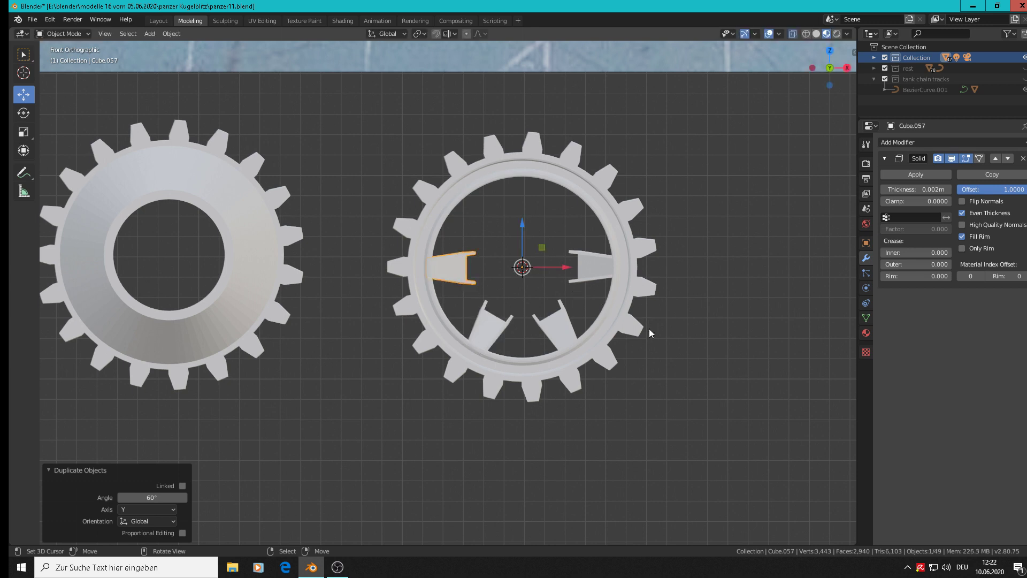
key(shift+d)
text(r)
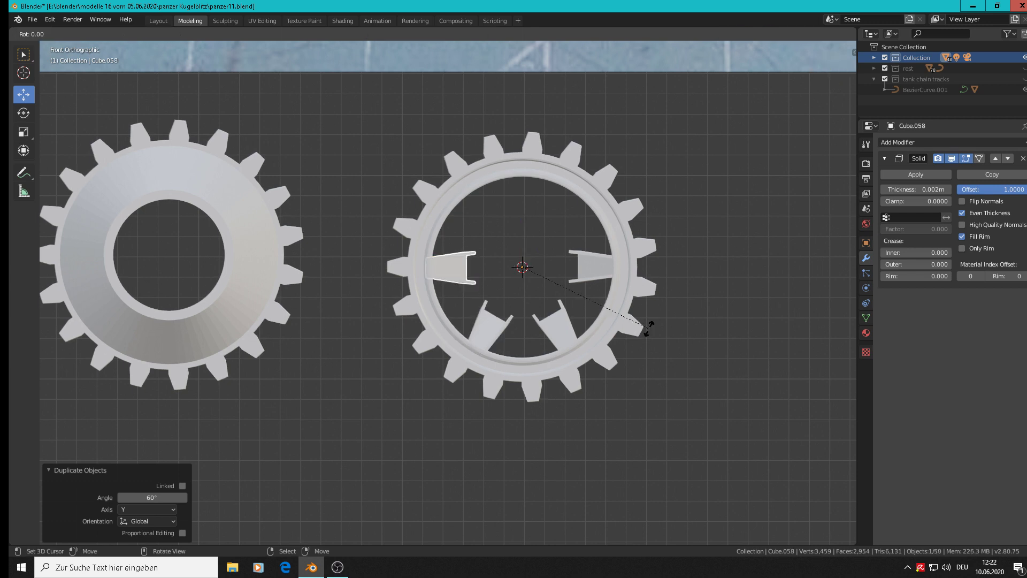
text(60)
key(Return)
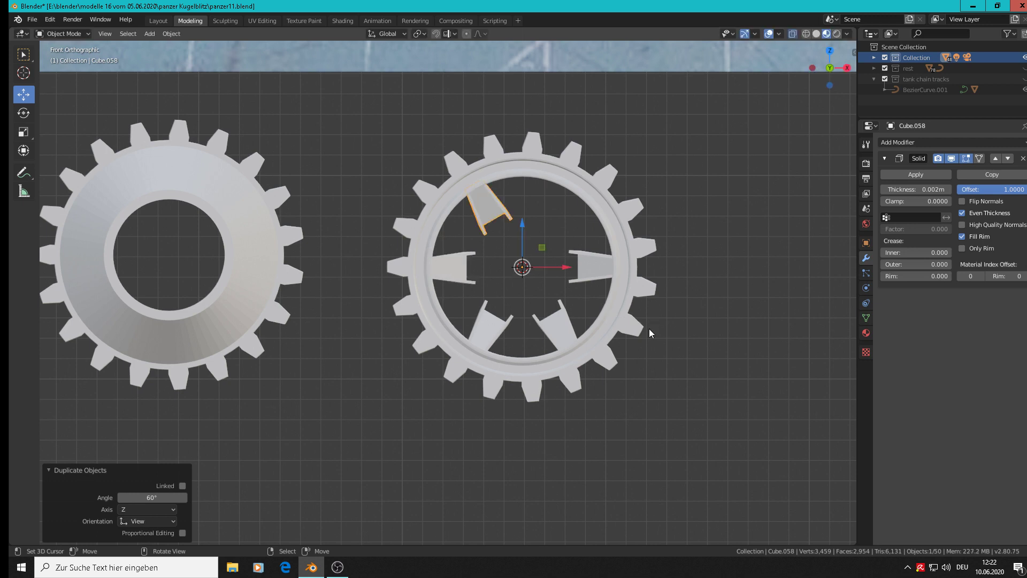
Step: Duplicate the fifth spoke with another 60° rotation to make the sixth spoke, and save the file
key(shift+d)
text(r)
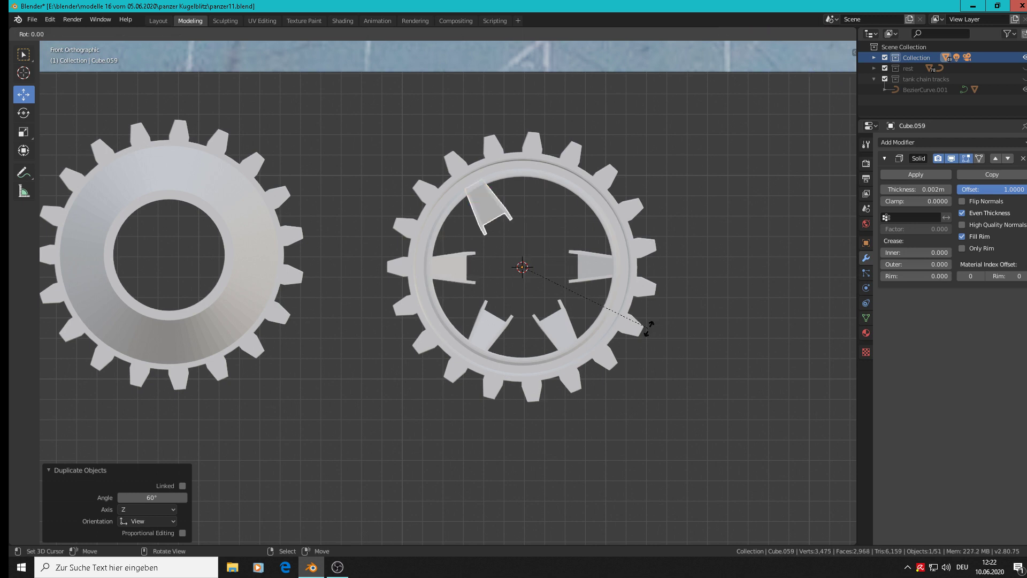
text(60)
key(Return)
middle_drag(765, 528, 686, 479)
key(KP_1)
scroll(653, 407, down, 4)
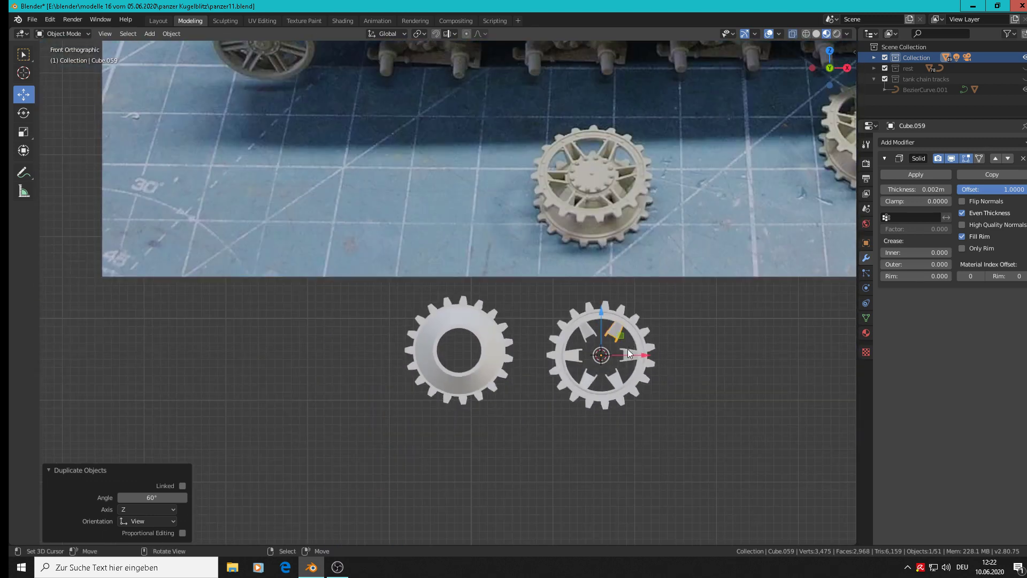
scroll(625, 361, up, 3)
shift+middle_drag(628, 352, 595, 435)
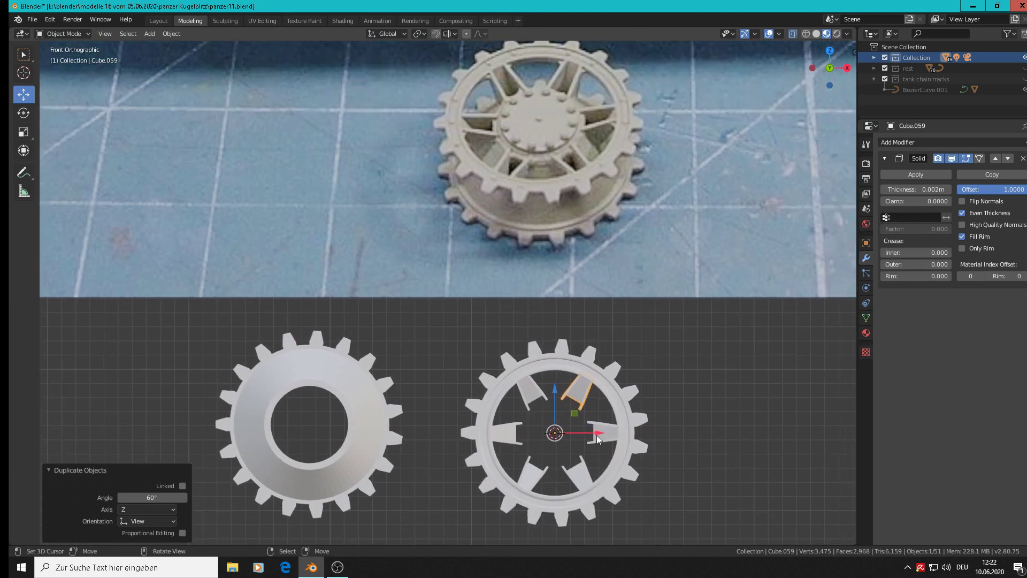
click(37, 21)
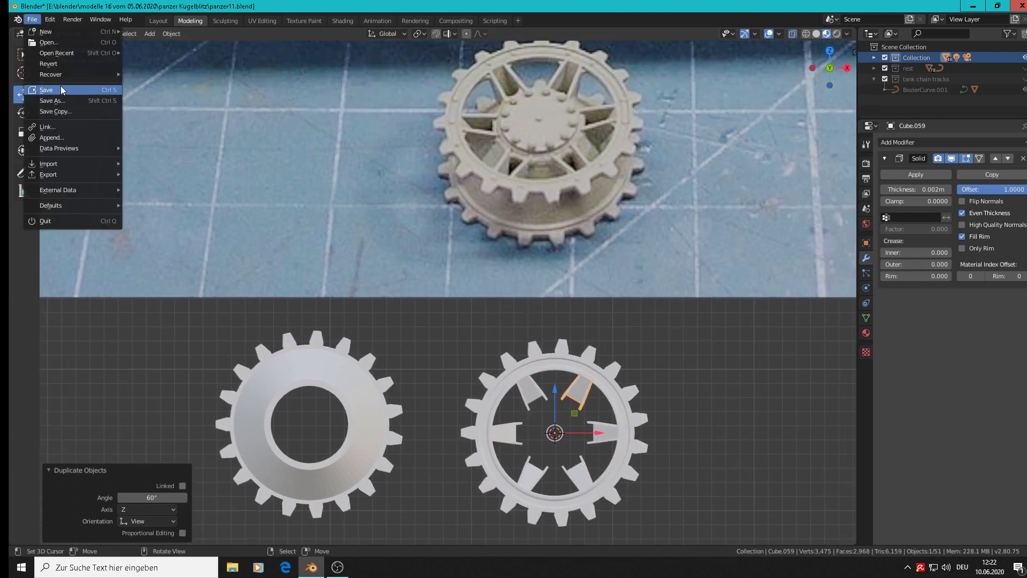
click(61, 90)
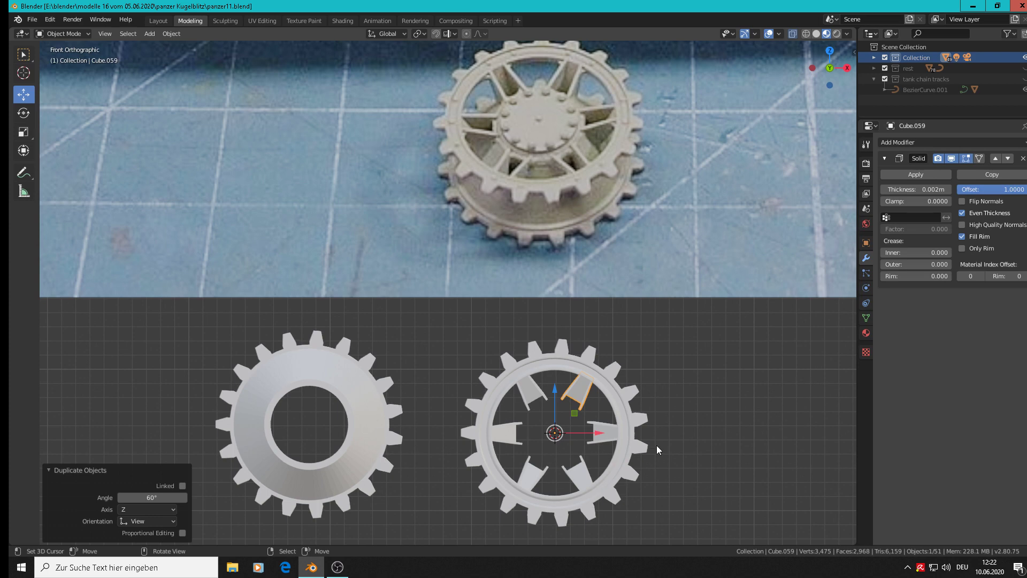
Step: Move the conical gear about 0.174 m along X and -0.006 m along Z to centre it on the spoked ring gear
click(344, 409)
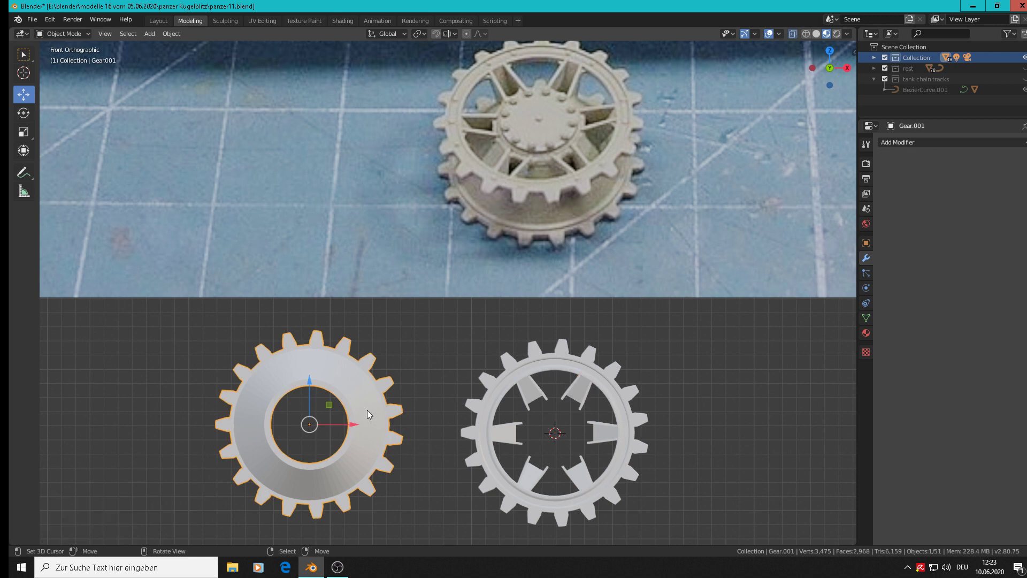
key(g)
key(x)
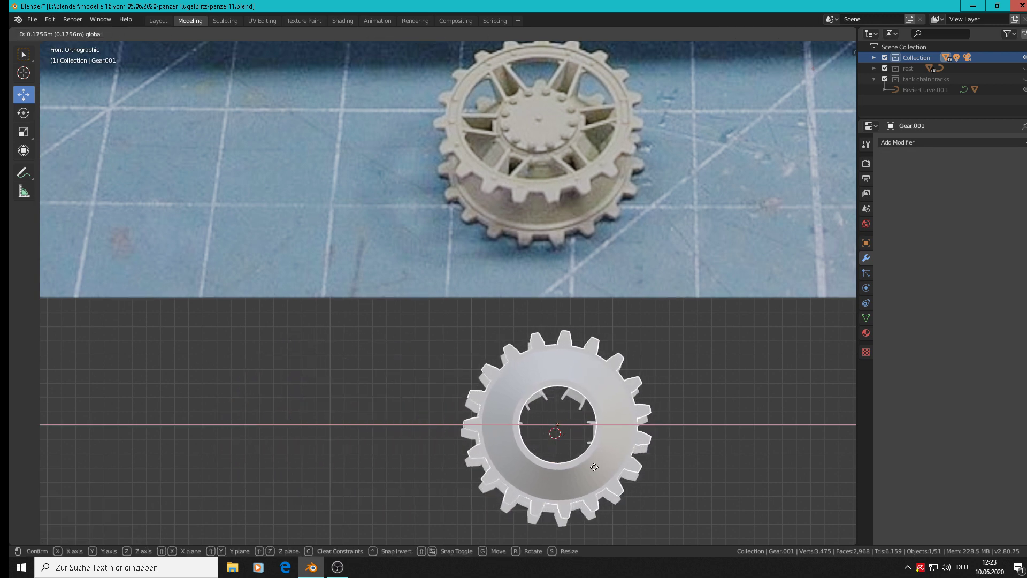
click(594, 463)
drag(555, 386, 557, 394)
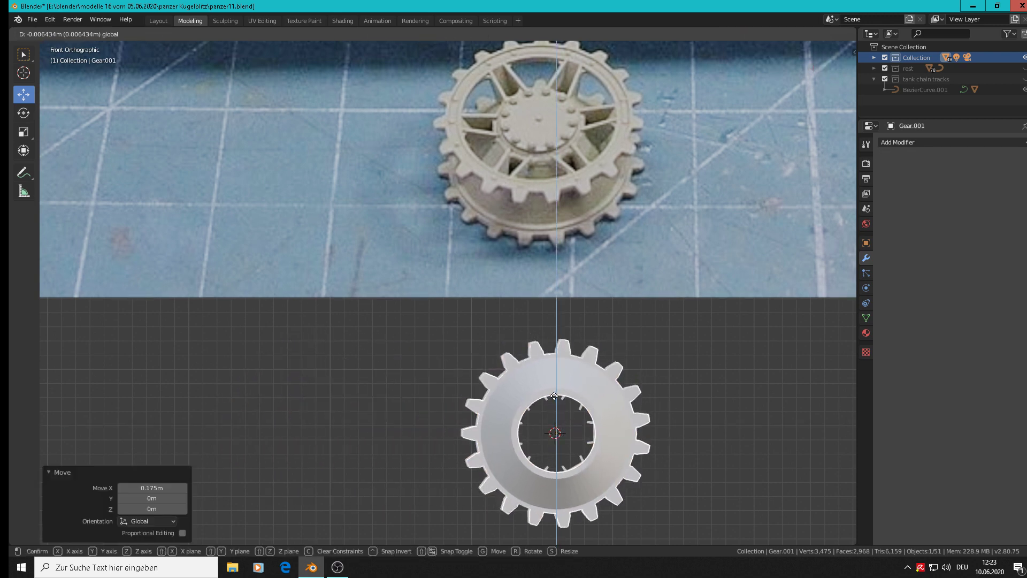
drag(599, 432, 597, 432)
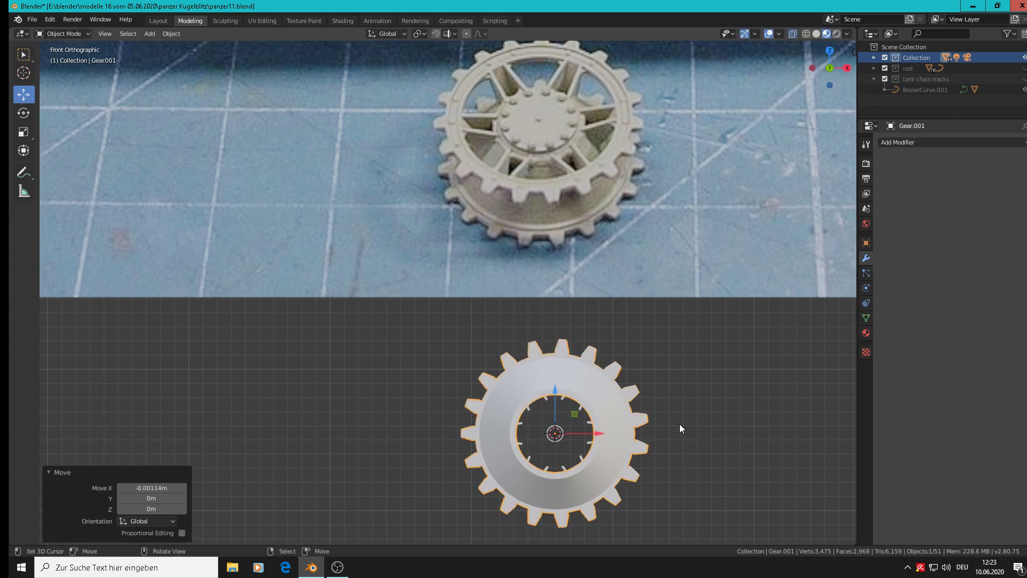
Step: Move the conical gear 0.047 m along Y behind the spoked ring, and compare the assembly with the reference photo in front view
middle_drag(680, 424, 611, 429)
drag(611, 429, 681, 425)
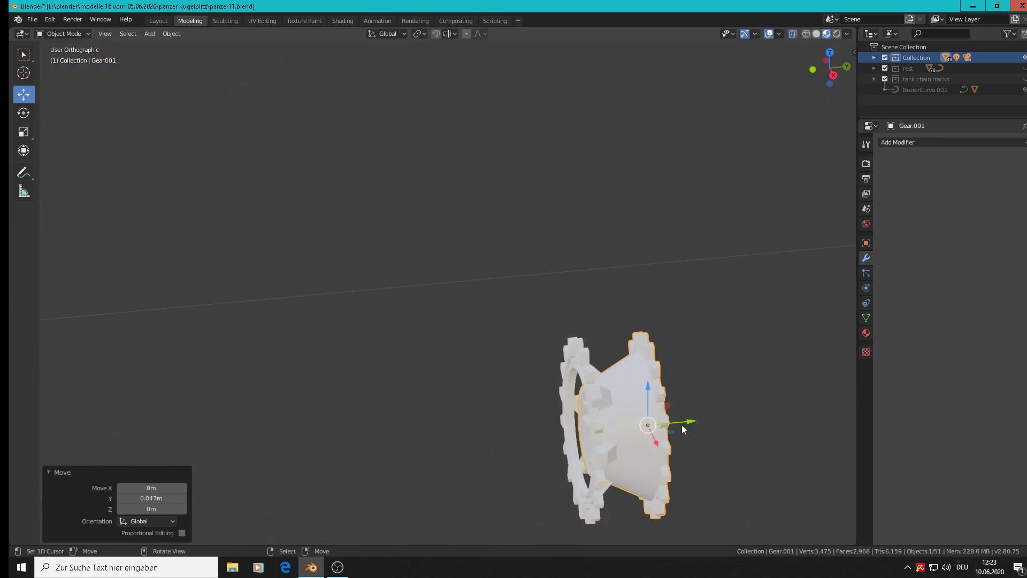
middle_drag(681, 425, 567, 416)
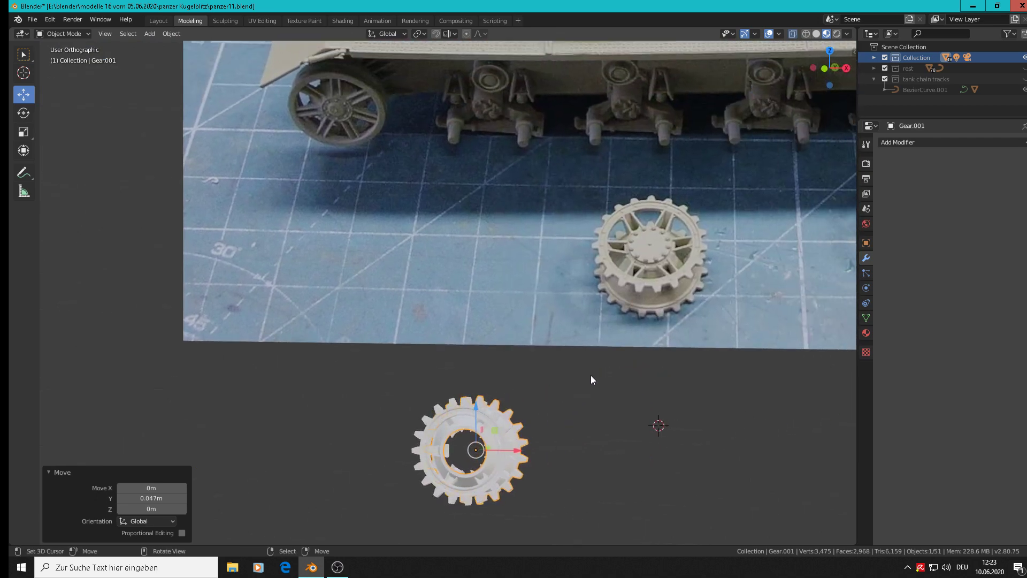
scroll(558, 418, up, 3)
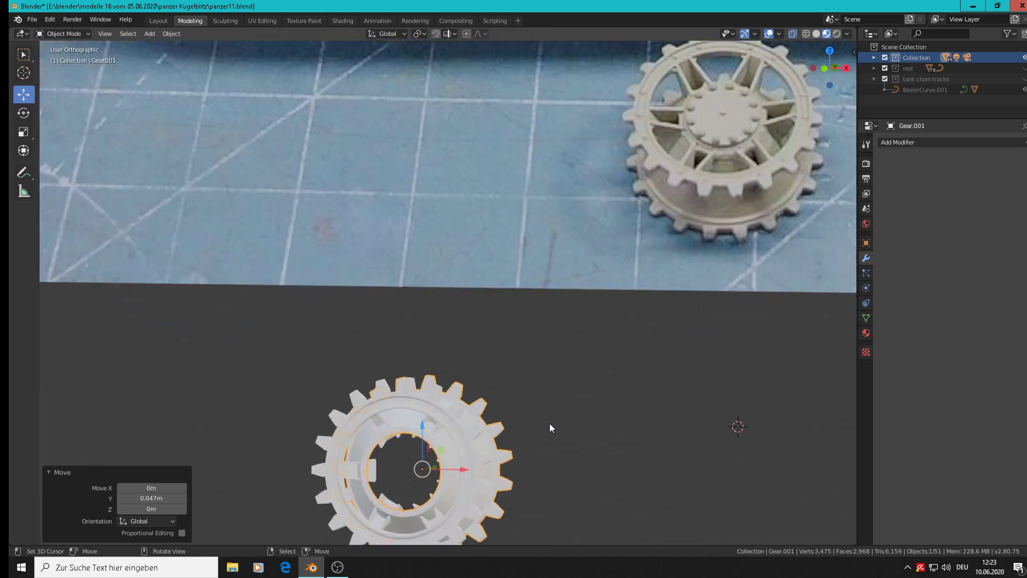
middle_drag(550, 422, 573, 421)
key(KP_1)
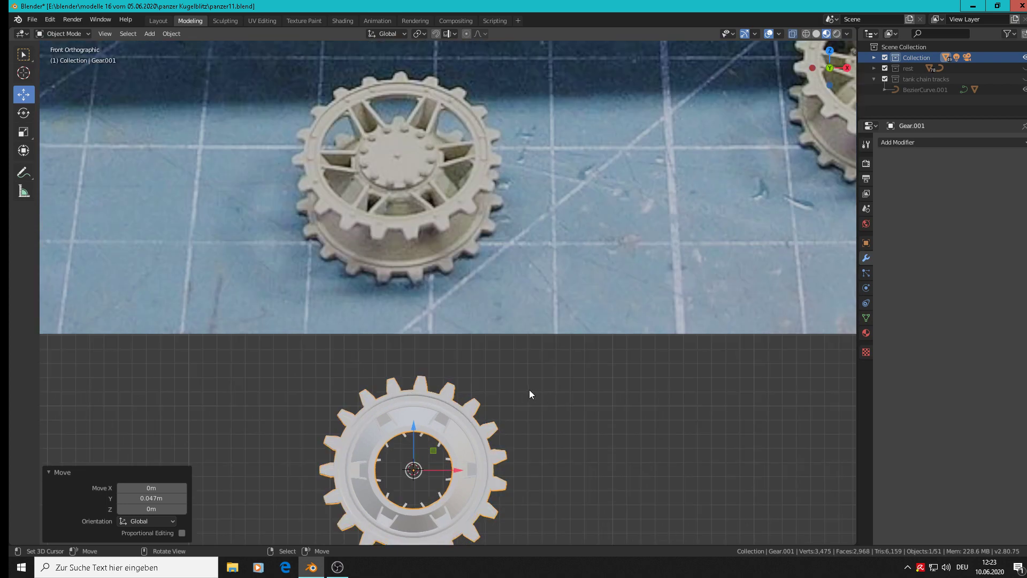
Step: Deselect the gear and add a mesh cylinder with 32 vertices at the 3D cursor
shift+middle_drag(468, 429, 567, 374)
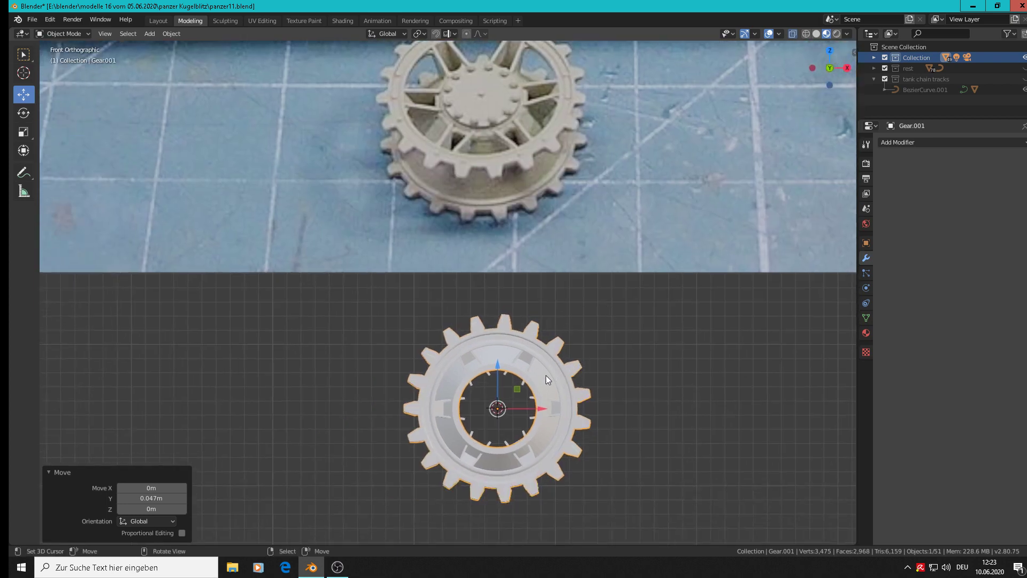
key(alt+a)
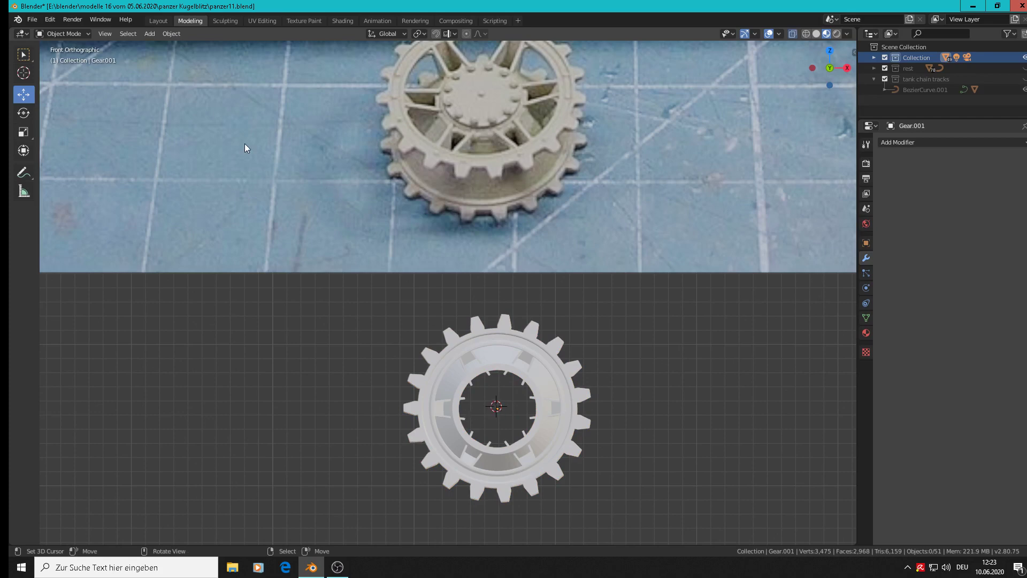
click(172, 34)
mouse_move(149, 34)
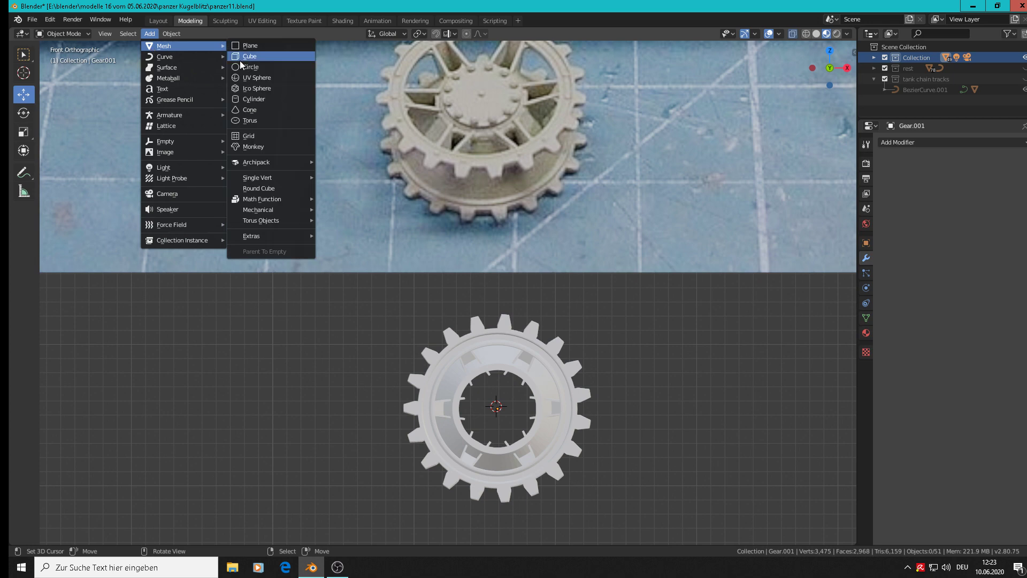
click(272, 99)
click(157, 407)
text(6)
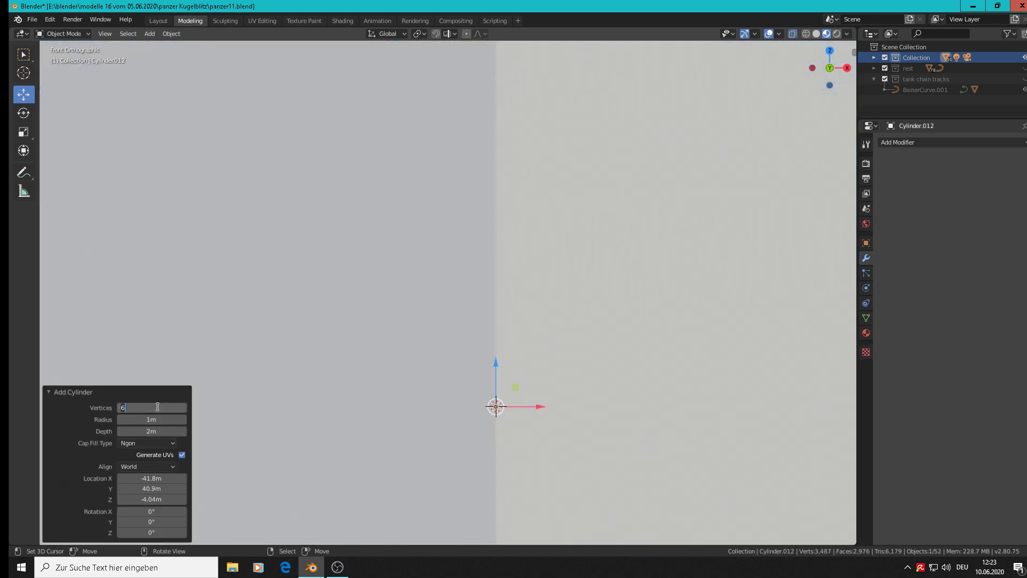
key(Return)
Step: Scale the cylinder by about 0.057 and again by 0.534, and rotate it 90° about the X axis
key(s)
click(501, 413)
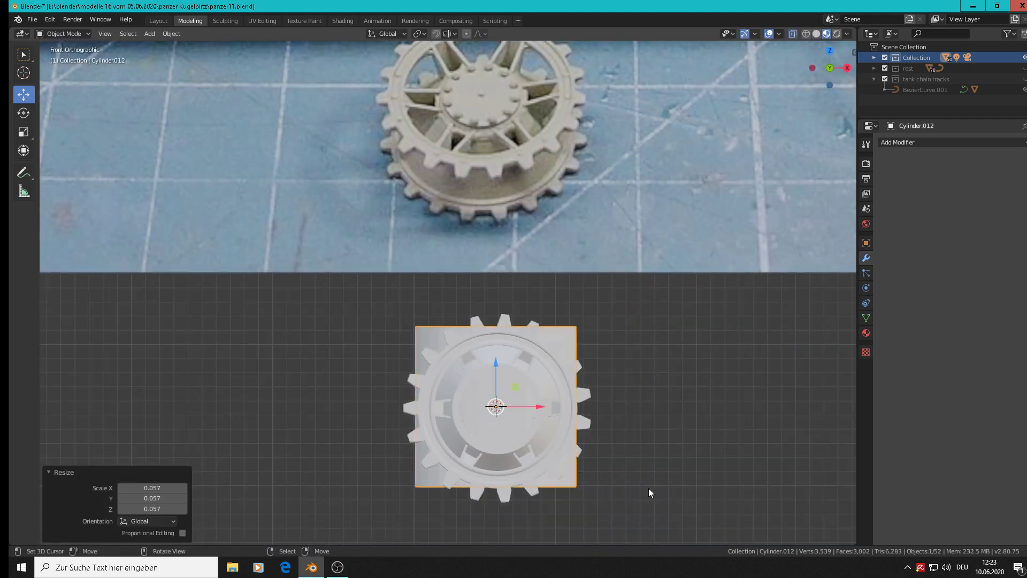
key(s)
click(570, 451)
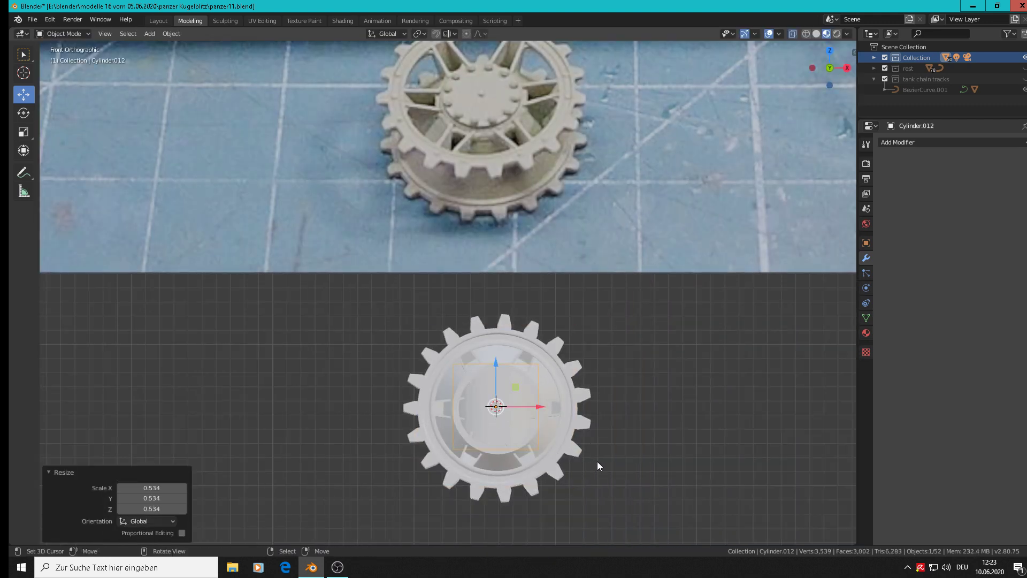
text(rx90)
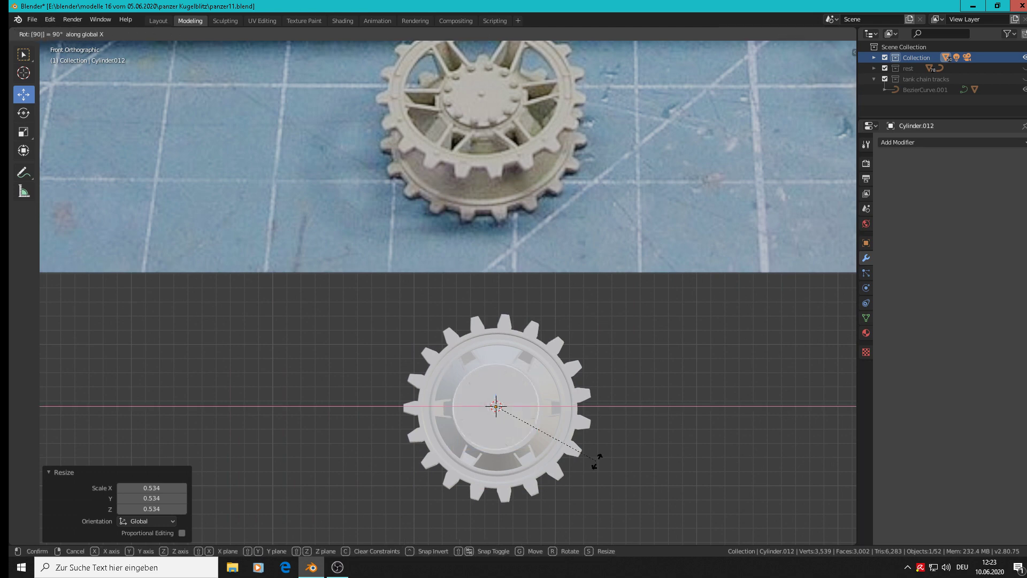
key(Return)
Step: Centre the cylinder on the gear's hub, shifting it 0.00241 m in X, then -0.00164 m in X and -0.00128 m in Z
scroll(576, 448, up, 3)
scroll(573, 425, up, 1)
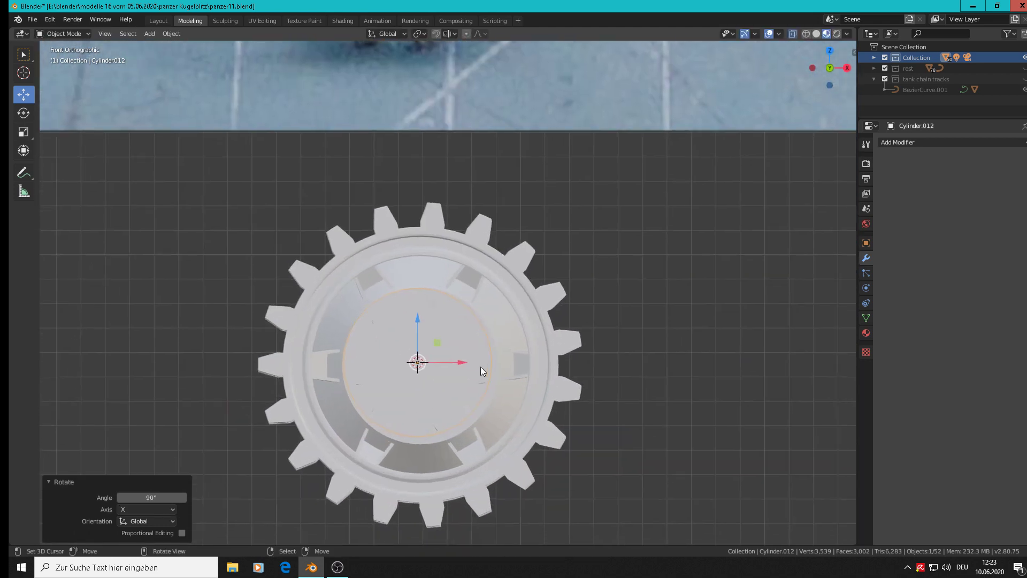
drag(481, 367, 466, 359)
scroll(544, 431, up, 1)
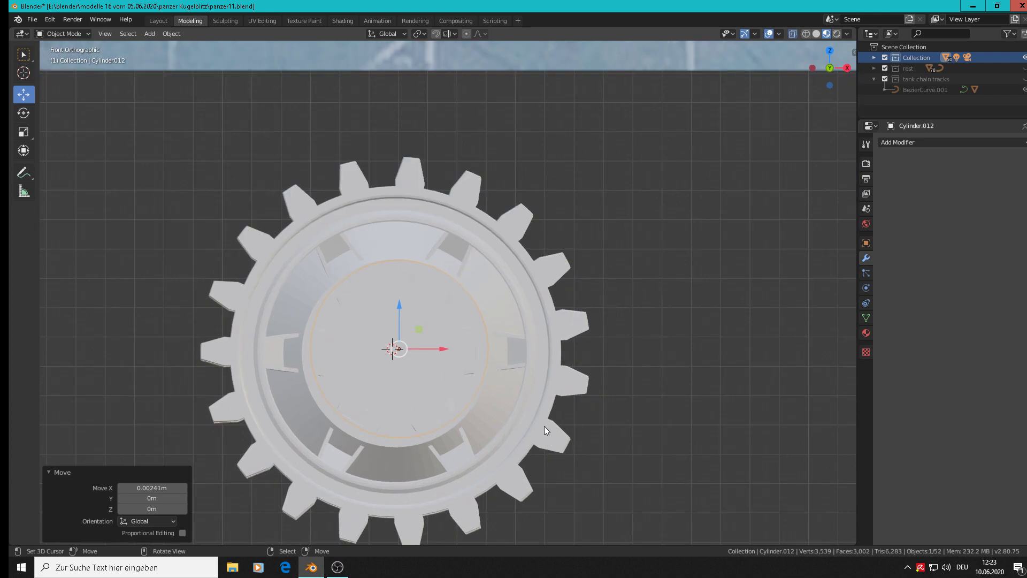
key(g)
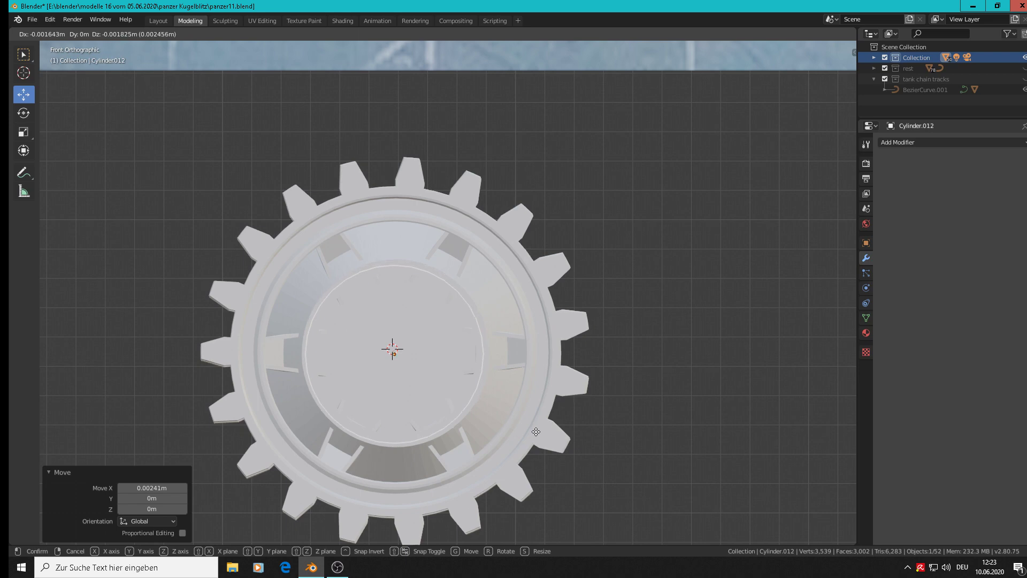
click(536, 430)
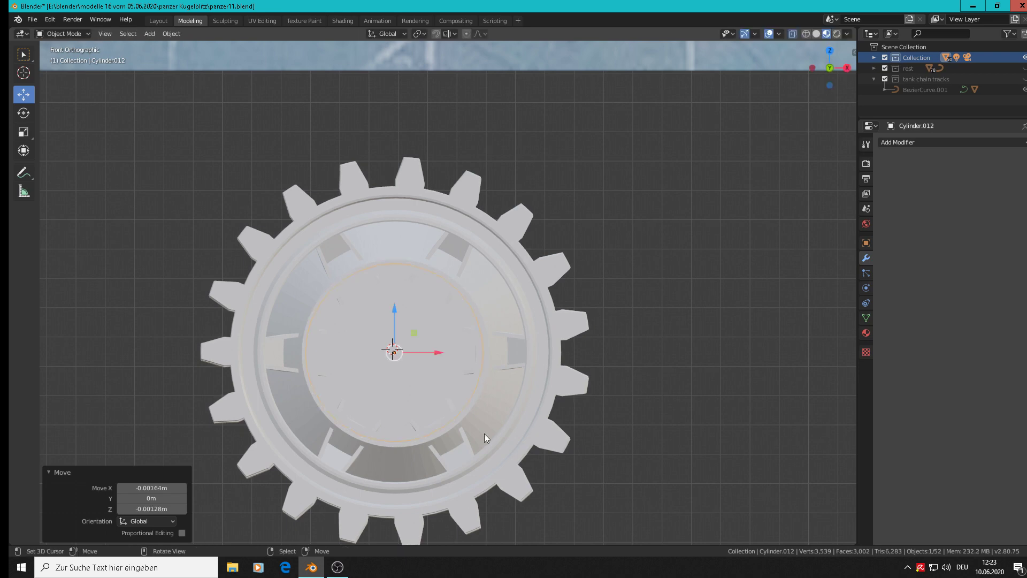
Step: Move the cylinder about -0.759 m along Y into the sprocket assembly and check it in front view
middle_drag(484, 433, 550, 444)
scroll(552, 446, down, 8)
middle_drag(613, 464, 347, 364)
key(g)
key(y)
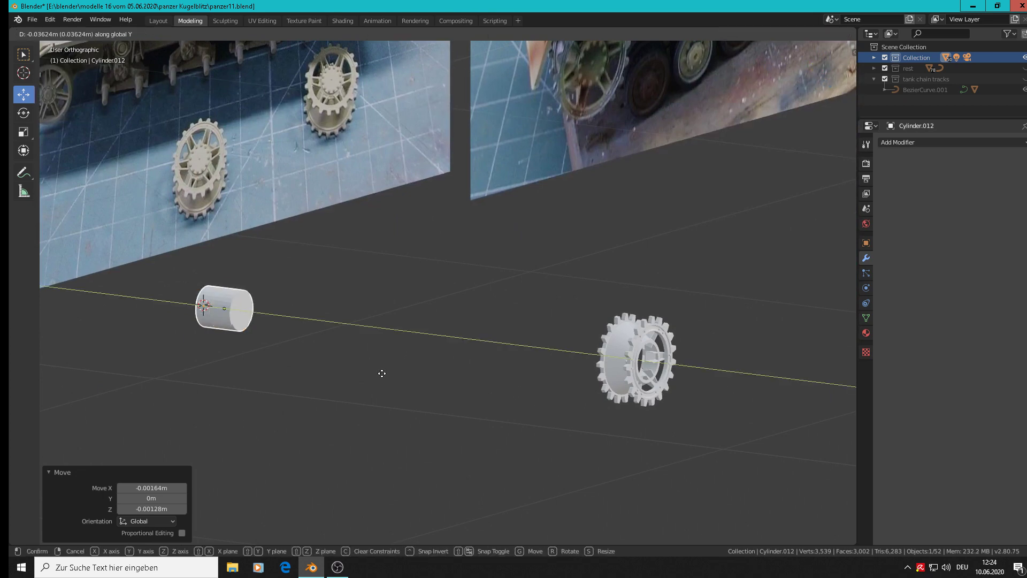
click(769, 485)
middle_drag(776, 448, 742, 441)
key(KP_1)
Step: Flatten the cylinder into a thin disc by scaling Y to 0.016, and move it -0.0279 m along Y towards the spoked ring
scroll(702, 444, up, 6)
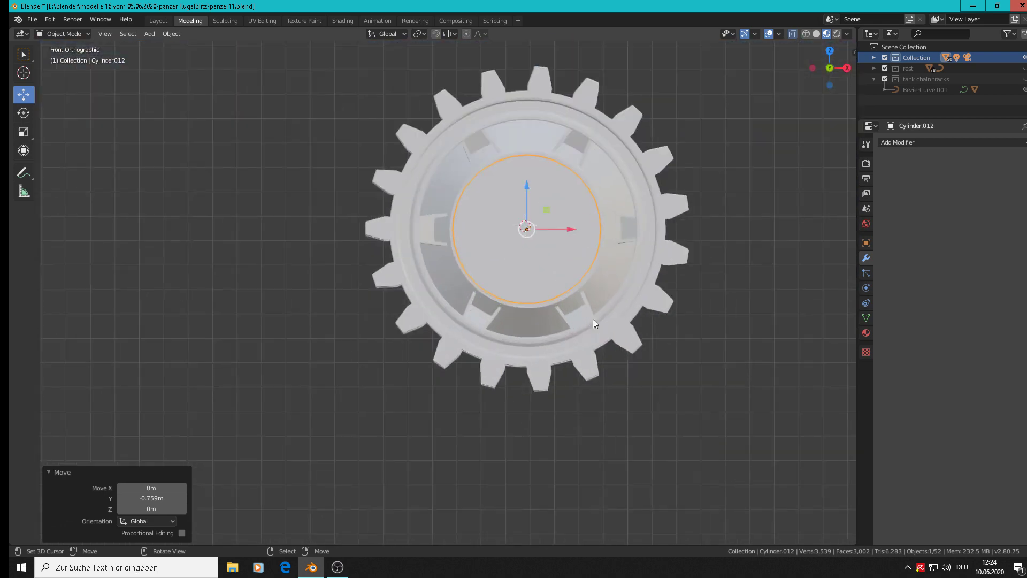
shift+middle_drag(550, 290, 440, 340)
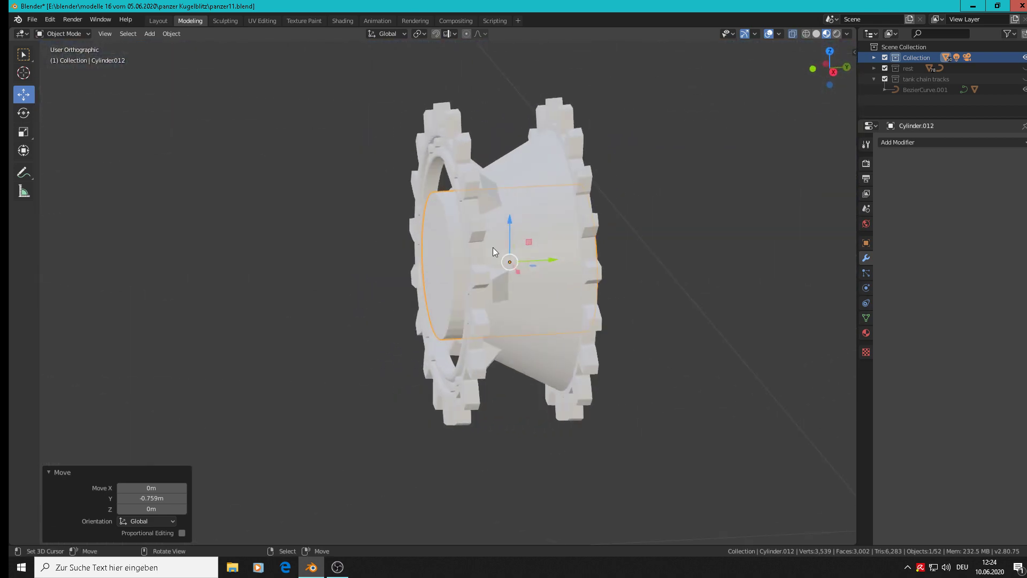
key(s)
key(y)
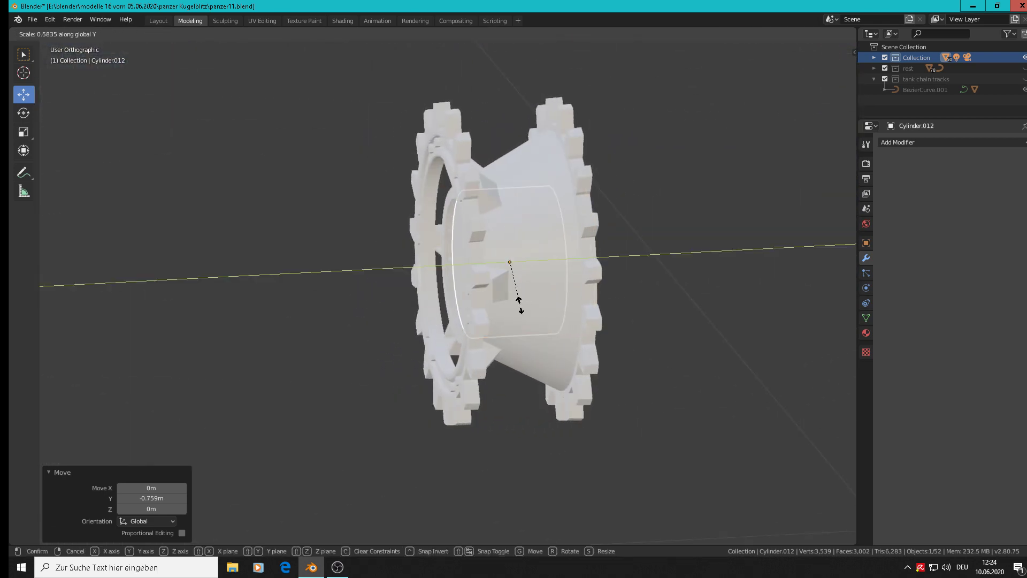
click(513, 268)
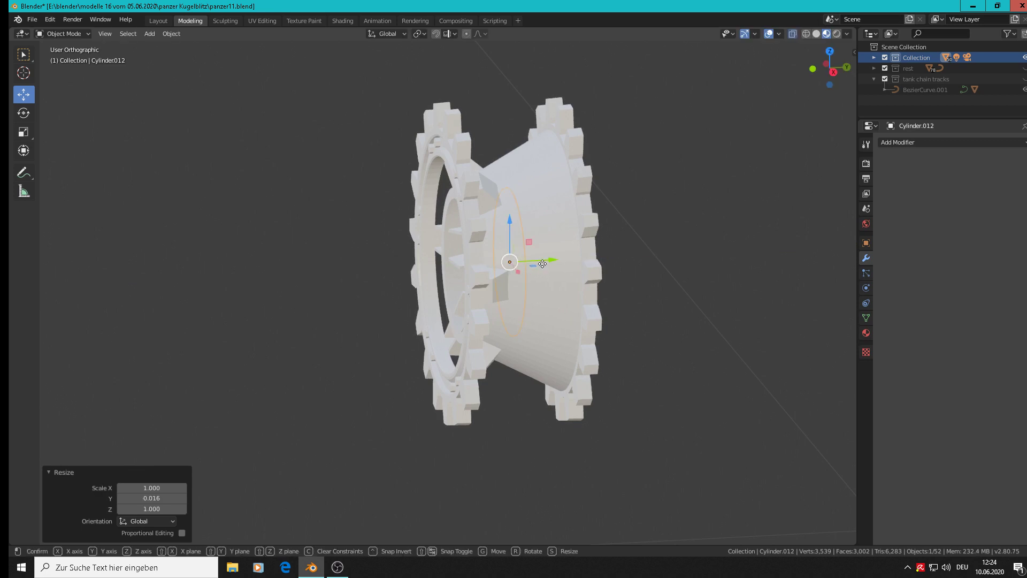
key(g)
key(y)
click(473, 265)
Step: Thicken the hub disc by scaling it up along the Y axis only
middle_drag(474, 267, 522, 271)
scroll(522, 271, up, 3)
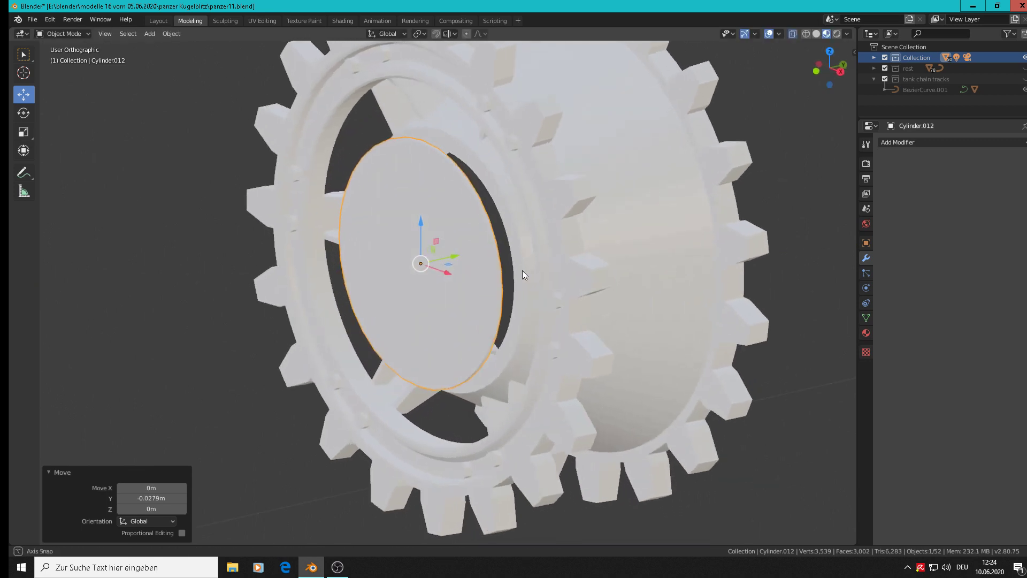
scroll(512, 267, up, 1)
scroll(488, 268, down, 1)
scroll(484, 269, up, 1)
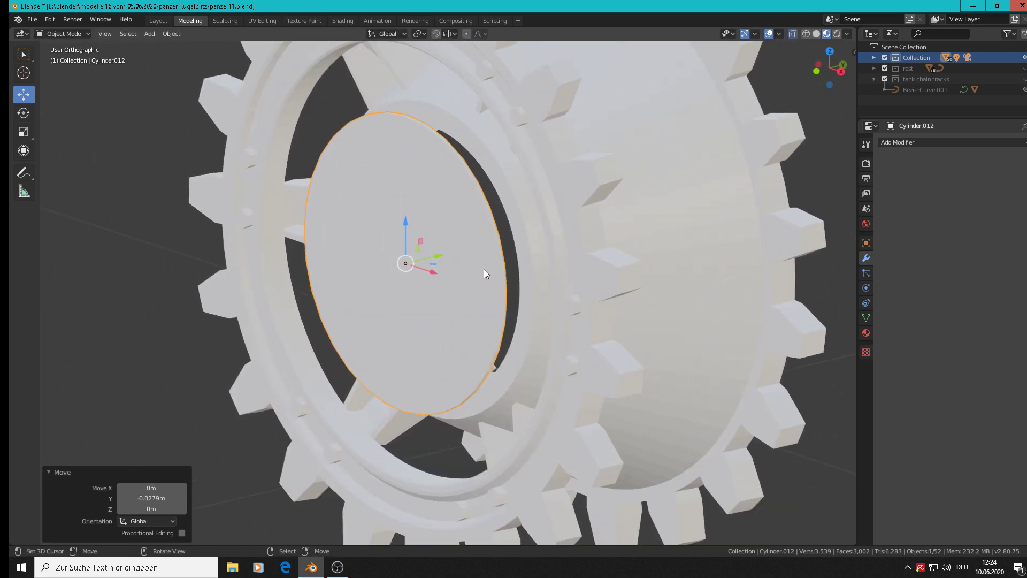
key(Tab)
key(Tab)
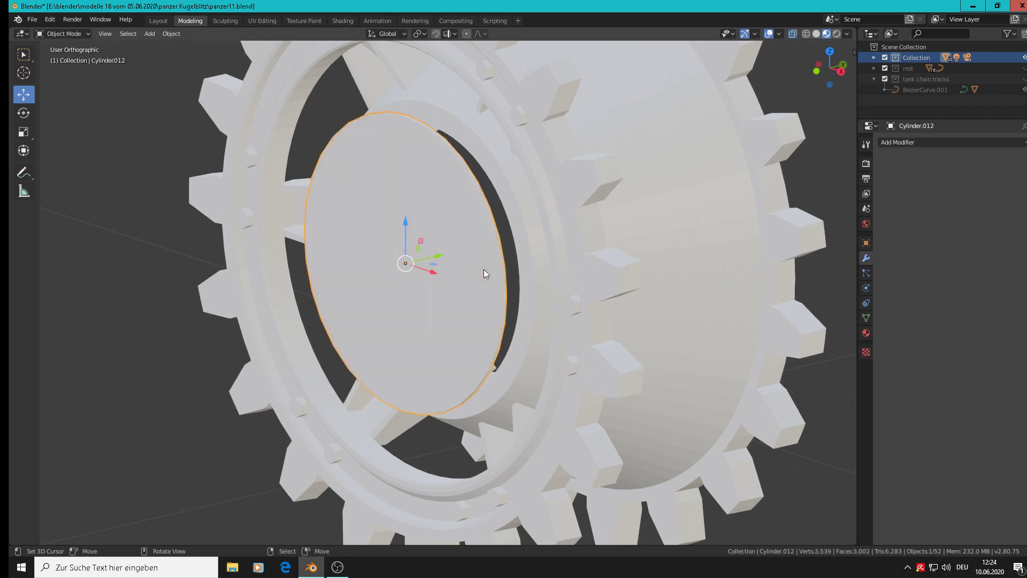
key(s)
key(y)
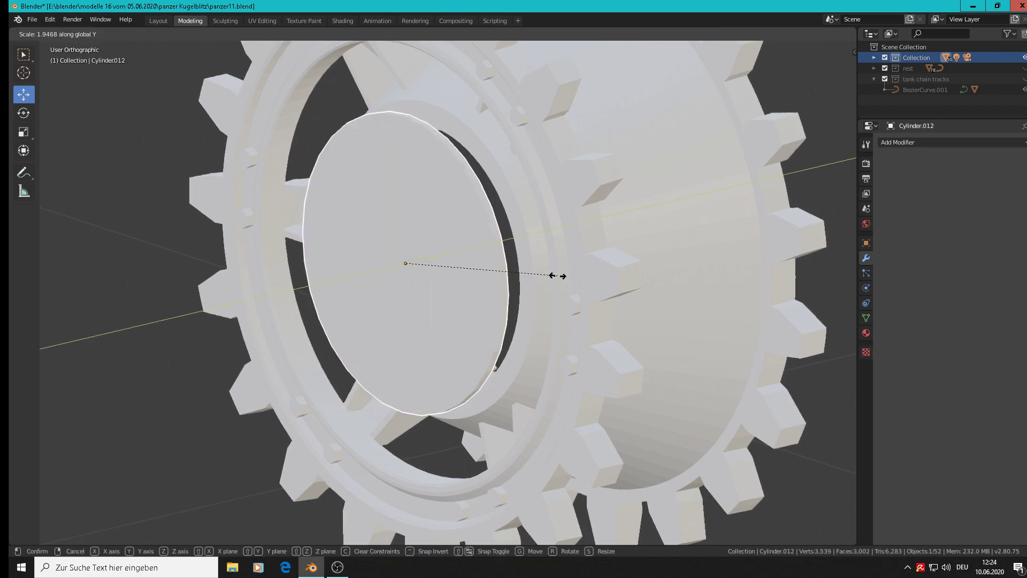
click(620, 284)
Step: Extrude the disc's rear edge loop inward at 0.940 scale, then extrude the new loop 0.00206 m along Y
scroll(481, 244, up, 3)
middle_drag(480, 244, 466, 249)
key(Tab)
alt+click(457, 150)
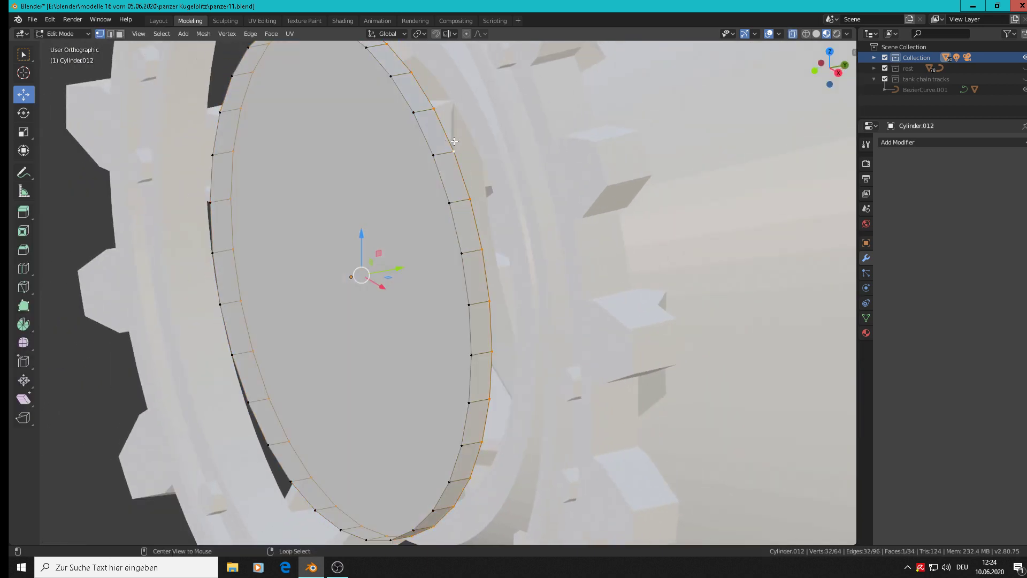
key(e)
key(s)
click(542, 317)
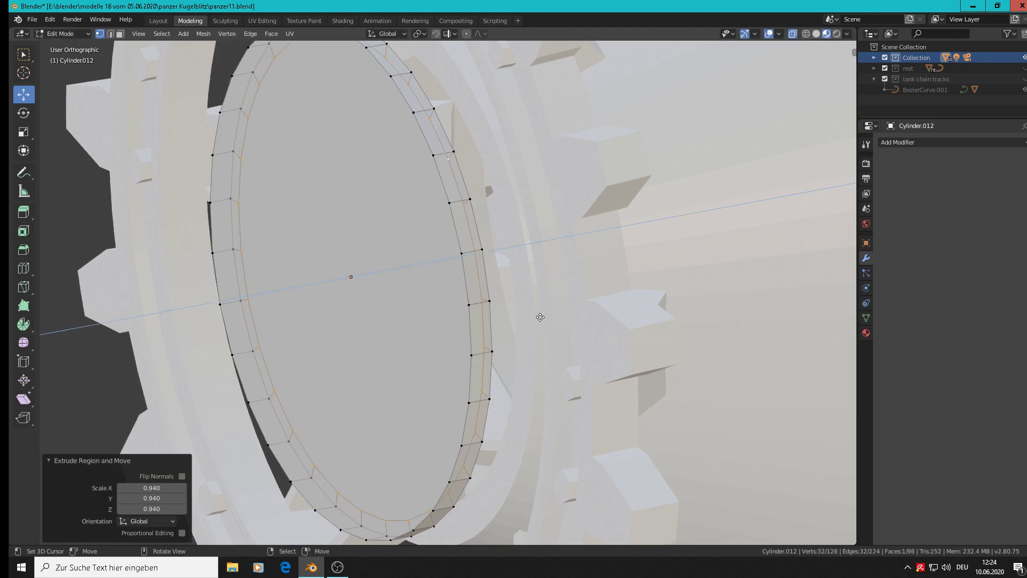
right_click(526, 288)
drag(413, 261, 413, 266)
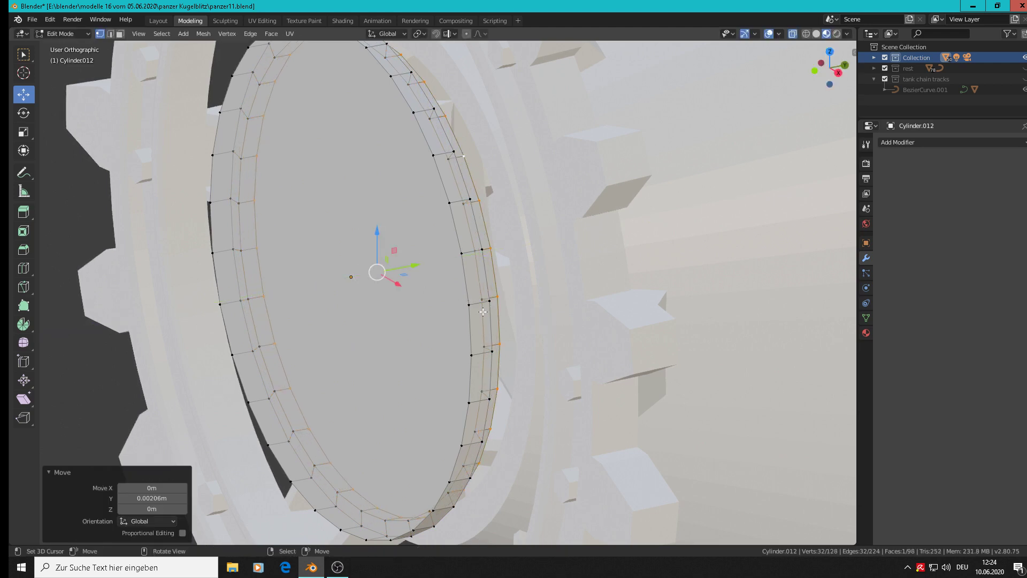
Step: Seat the hub disc against the spokes by moving it 0.00261 m along Y, then -0.000523 m along Y, and deselect it
key(Tab)
key(shift+d)
key(y)
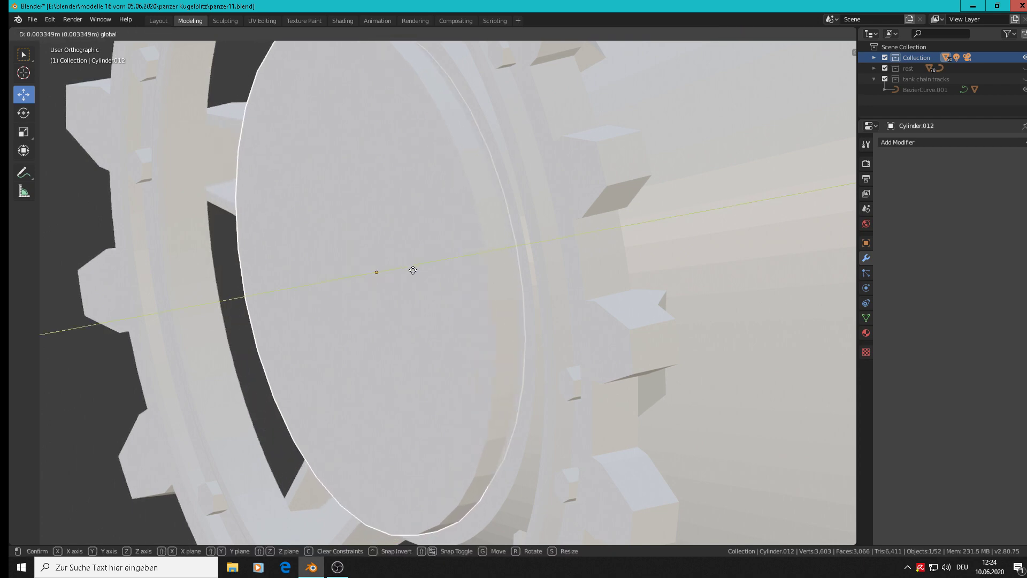
click(408, 269)
middle_drag(408, 269, 562, 271)
scroll(383, 277, up, 2)
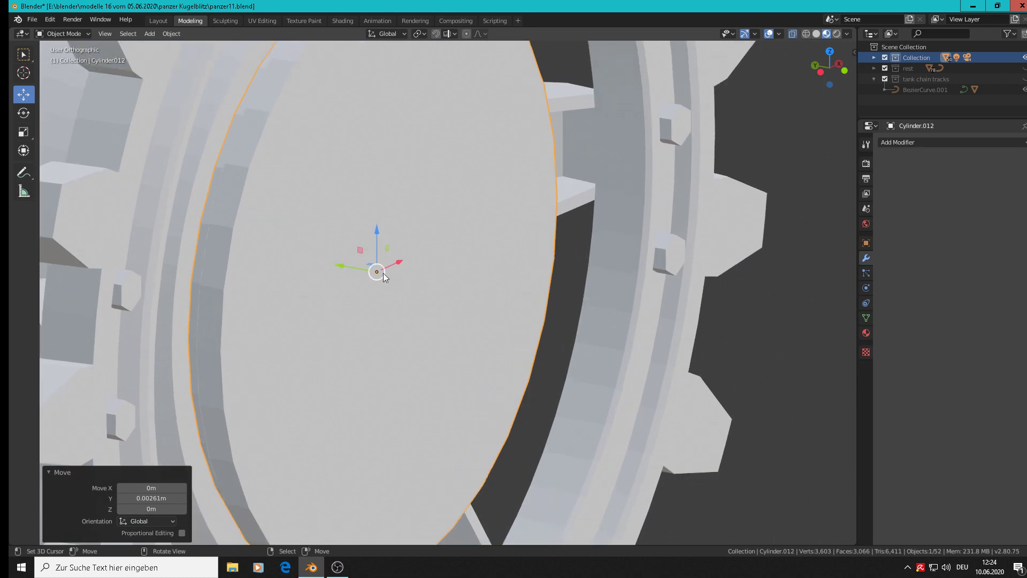
key(shift+d)
key(y)
click(361, 272)
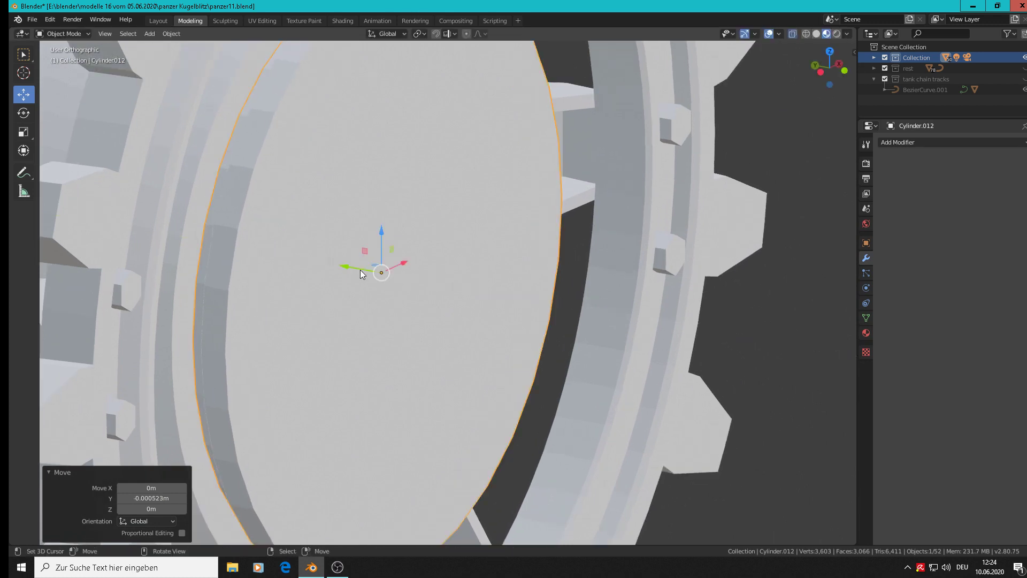
key(Tab)
key(Tab)
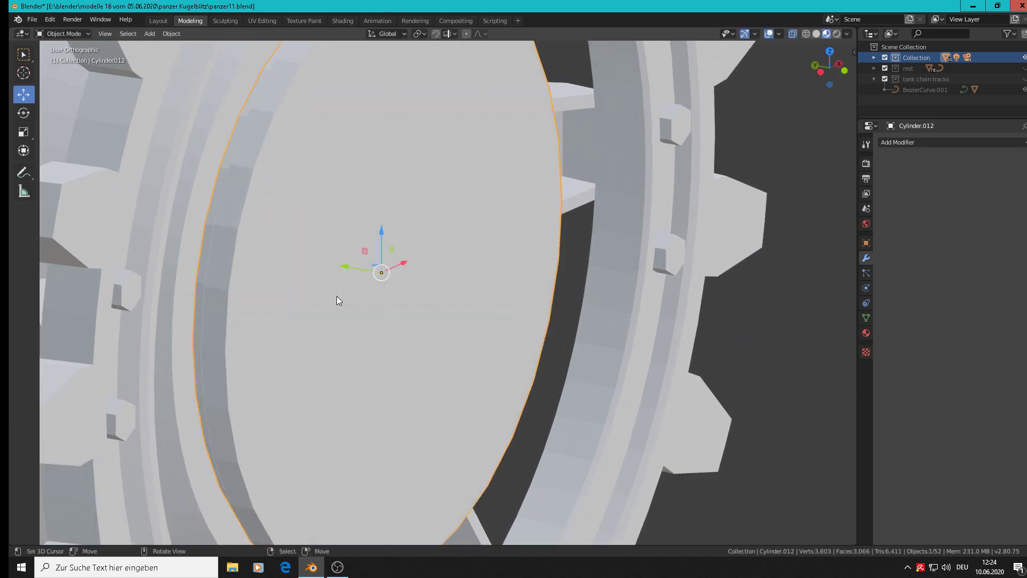
scroll(336, 297, down, 4)
key(alt+a)
scroll(336, 296, down, 3)
middle_drag(323, 291, 310, 287)
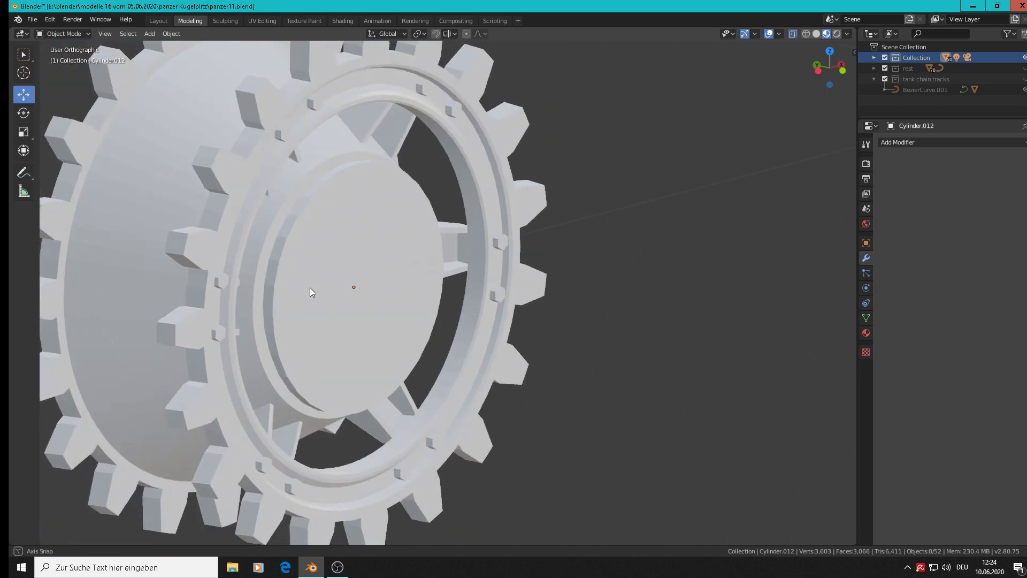
Step: Select the face loop around the hub disc's outer side and shade it smooth
click(328, 252)
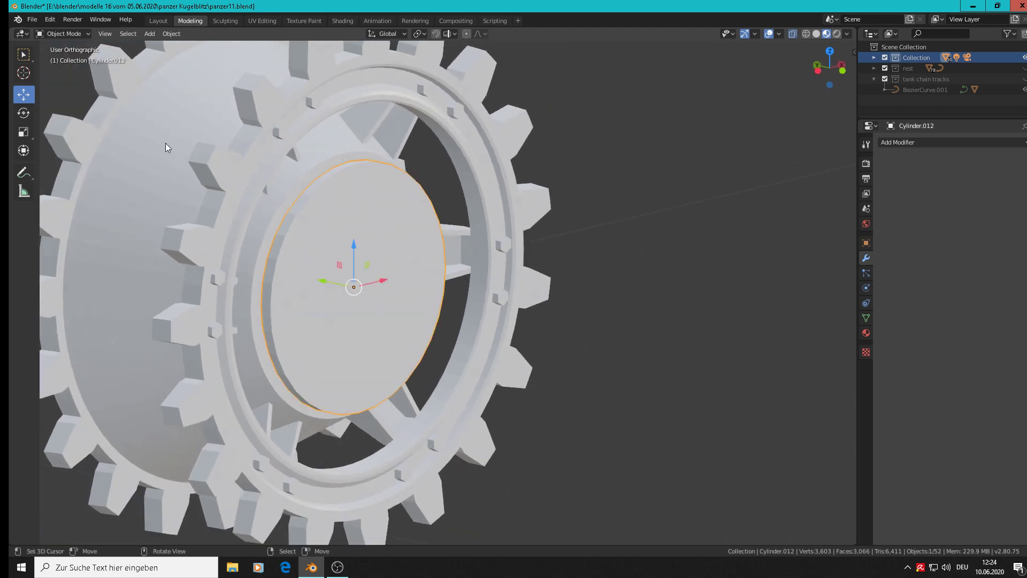
scroll(325, 227, up, 2)
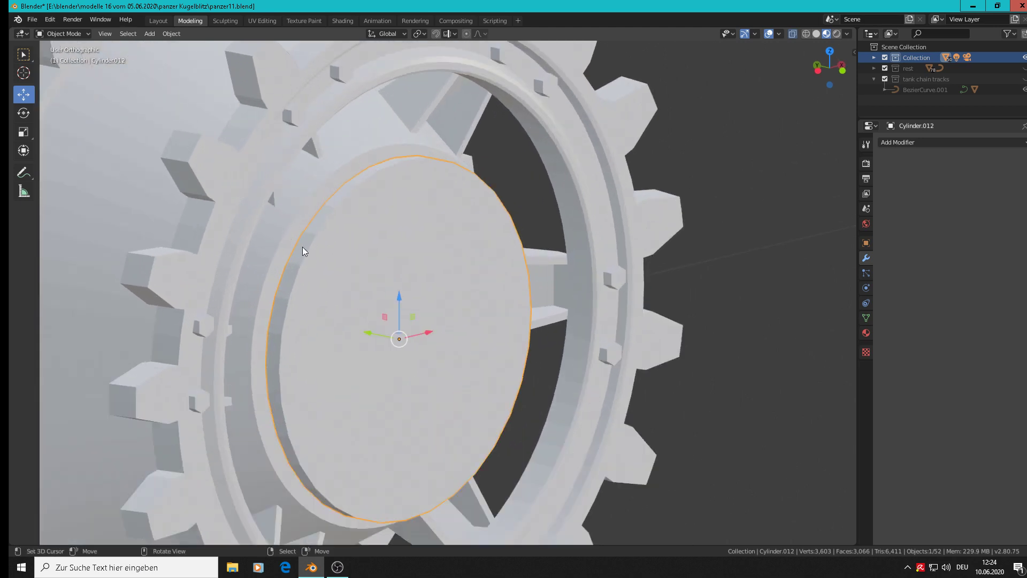
key(Tab)
scroll(315, 235, up, 2)
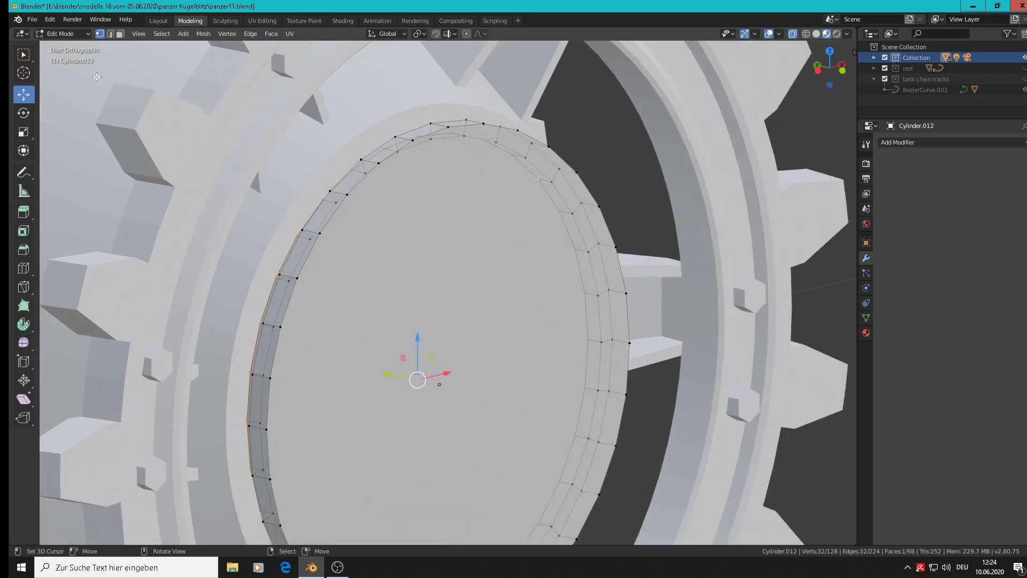
click(120, 35)
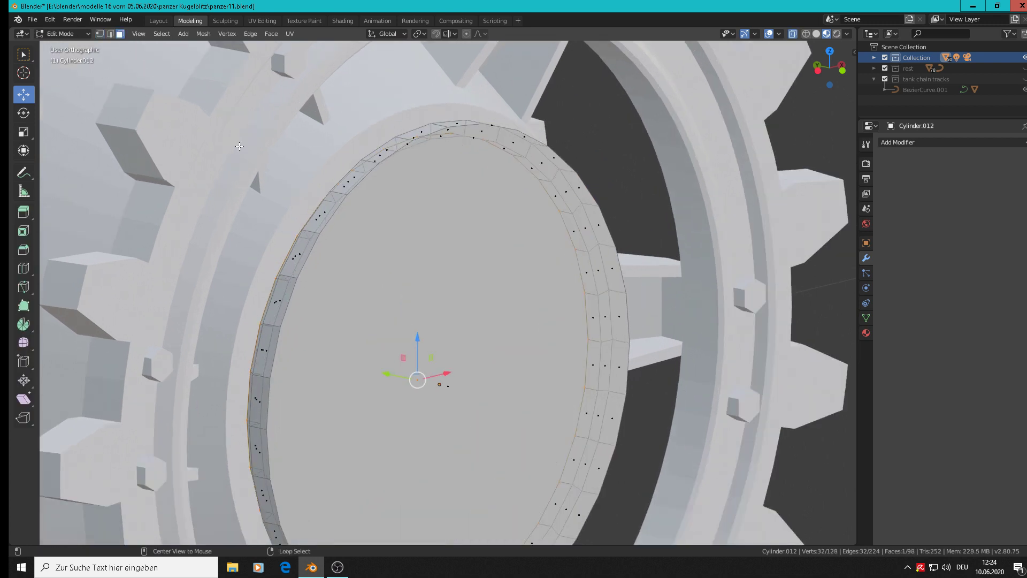
alt+click(340, 190)
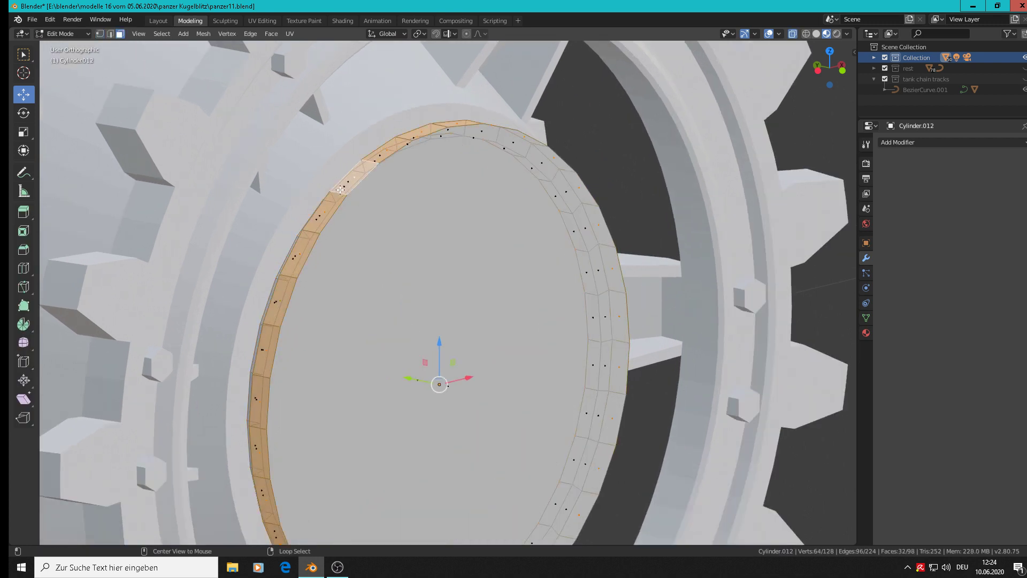
click(264, 34)
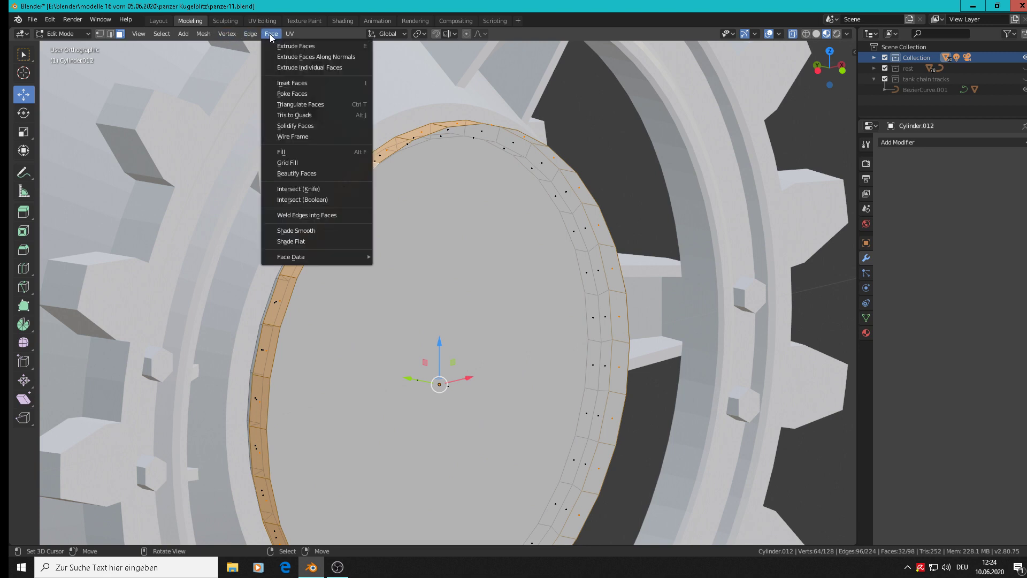
click(319, 231)
key(Tab)
scroll(327, 246, up, 2)
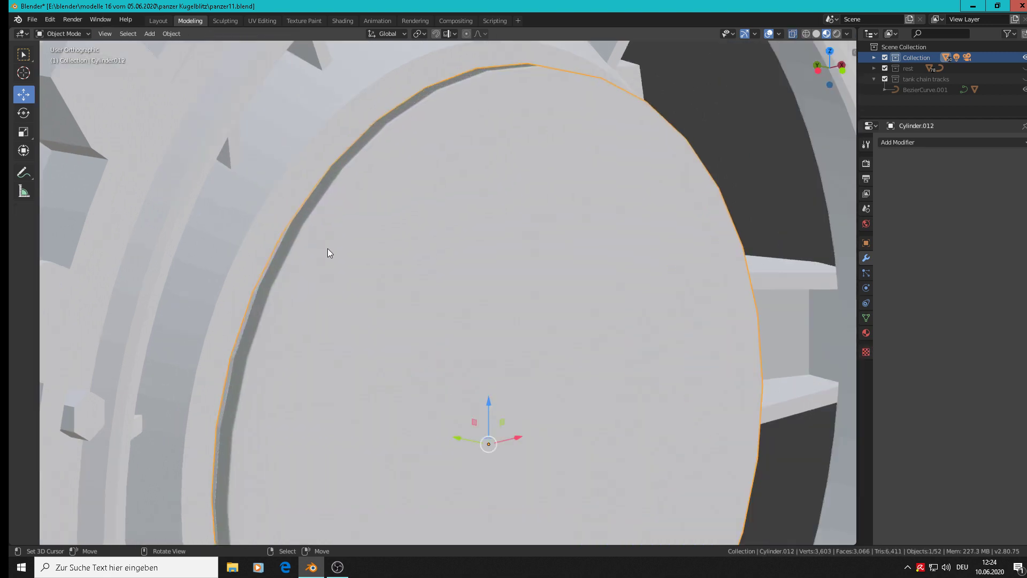
Step: Add a loop cut around the hub disc's smooth-shaded outer side, sliding it close to that band's rear edge
key(Tab)
middle_drag(327, 248, 358, 257)
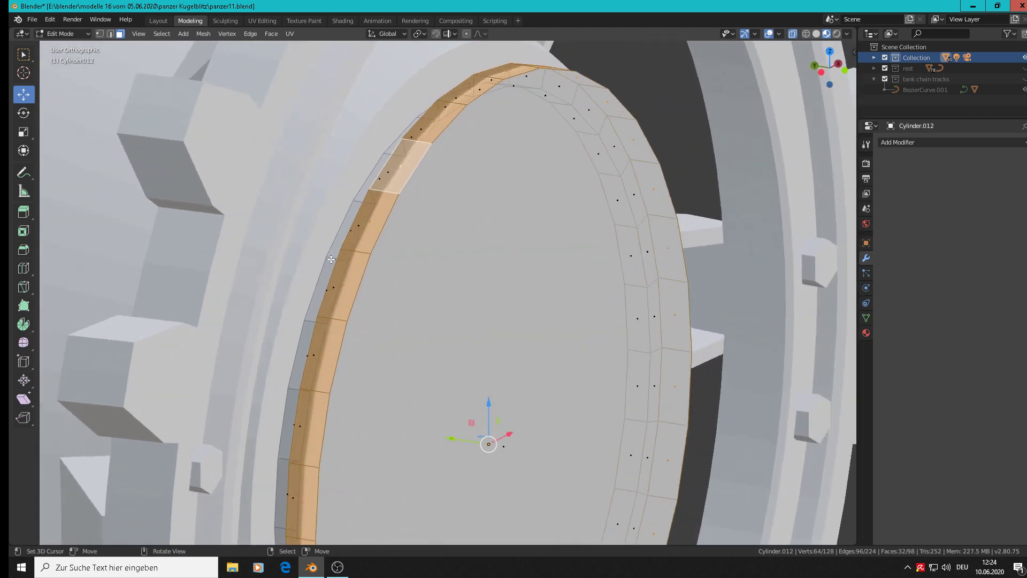
scroll(361, 256, up, 2)
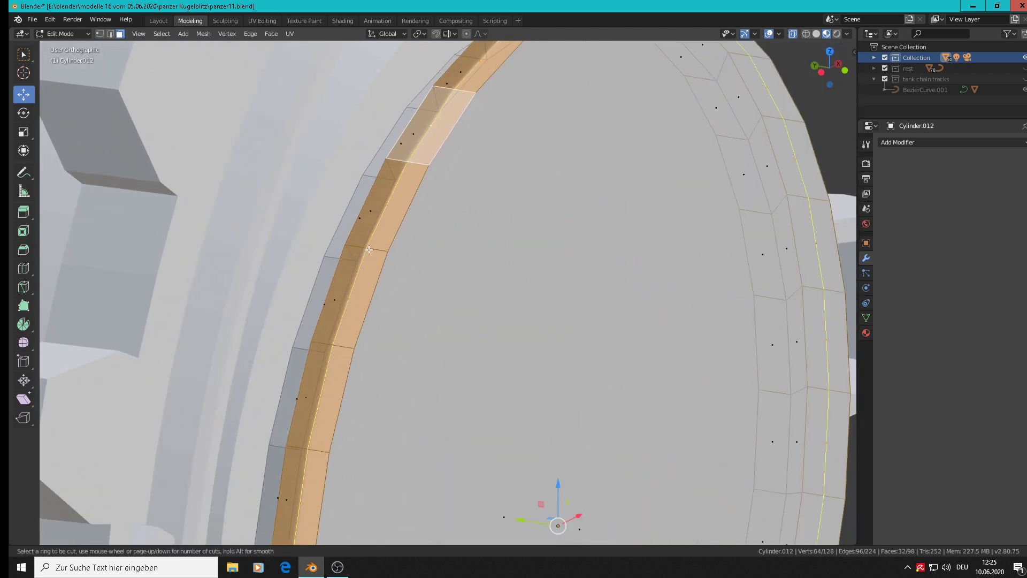
key(ctrl+r)
click(363, 248)
click(350, 245)
key(Tab)
scroll(361, 260, down, 5)
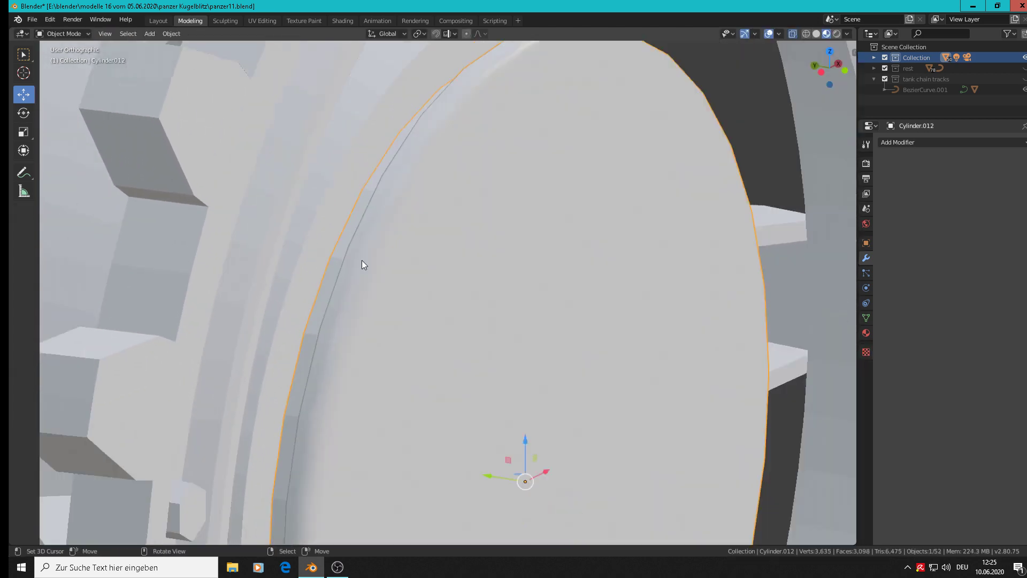
Step: Select the narrow face loop behind the hub disc's outer side and shade it smooth
scroll(344, 302, up, 2)
key(Tab)
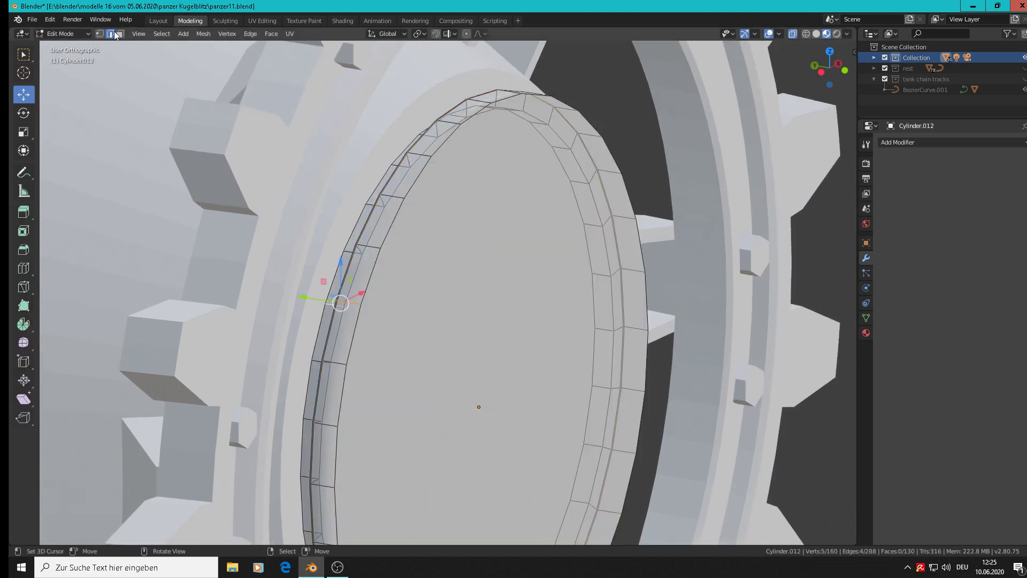
key(3)
click(345, 253)
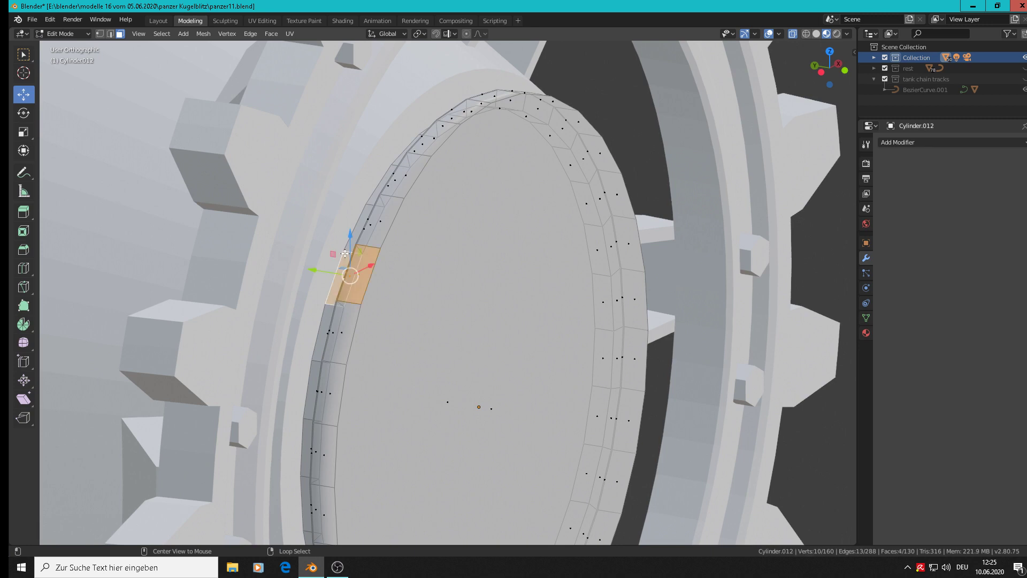
alt+click(348, 251)
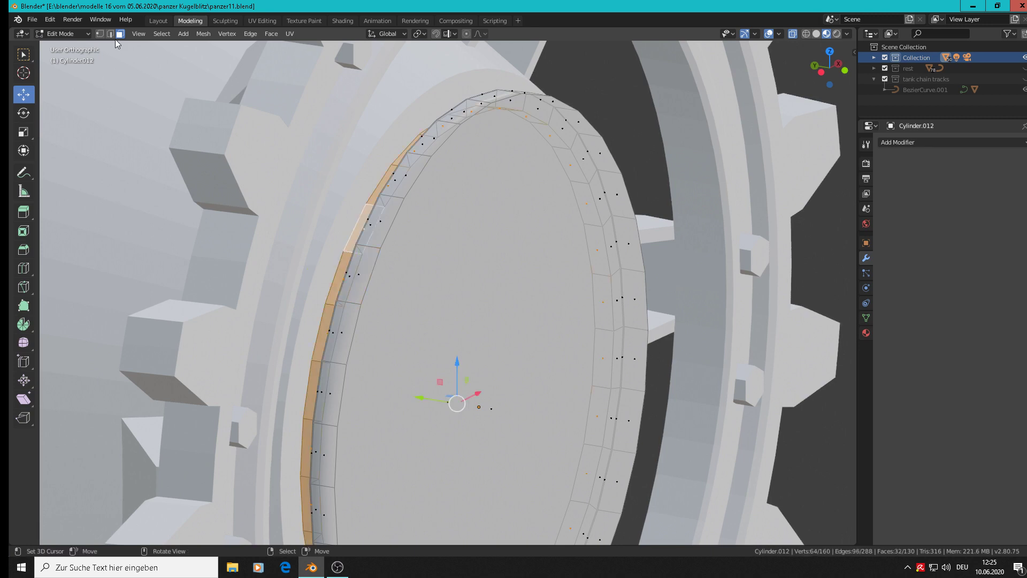
click(290, 34)
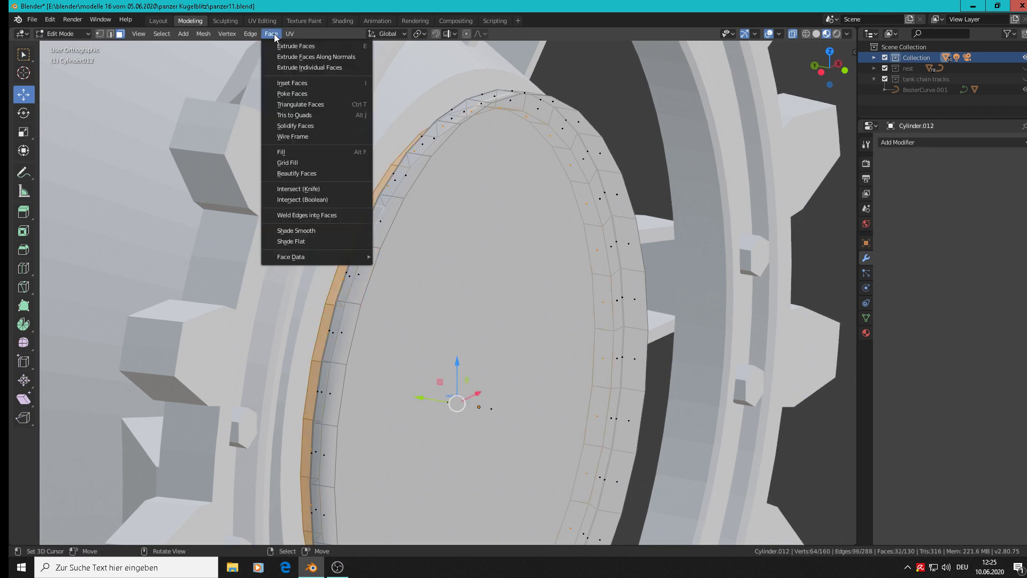
click(300, 231)
scroll(360, 237, up, 6)
key(Tab)
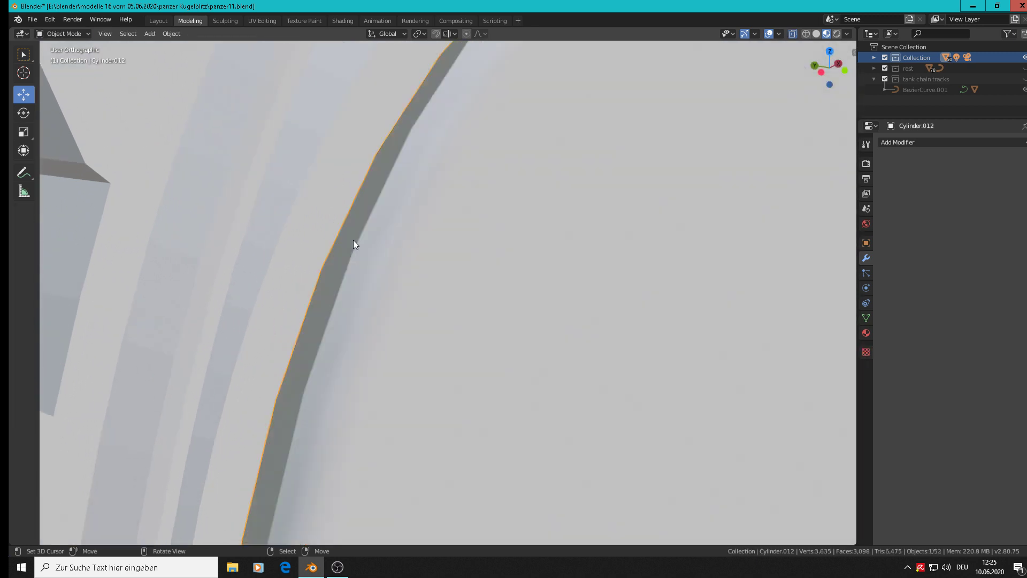
Step: Add two loop cuts around the hub disc's rim at its narrow rear band, the first at a 0.025 slide factor
key(Tab)
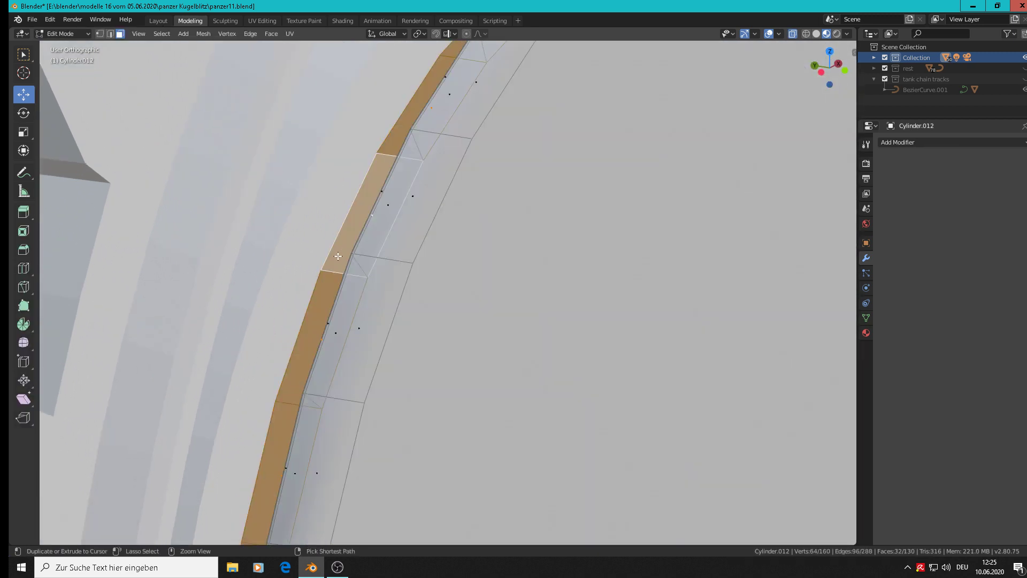
key(ctrl+r)
click(324, 270)
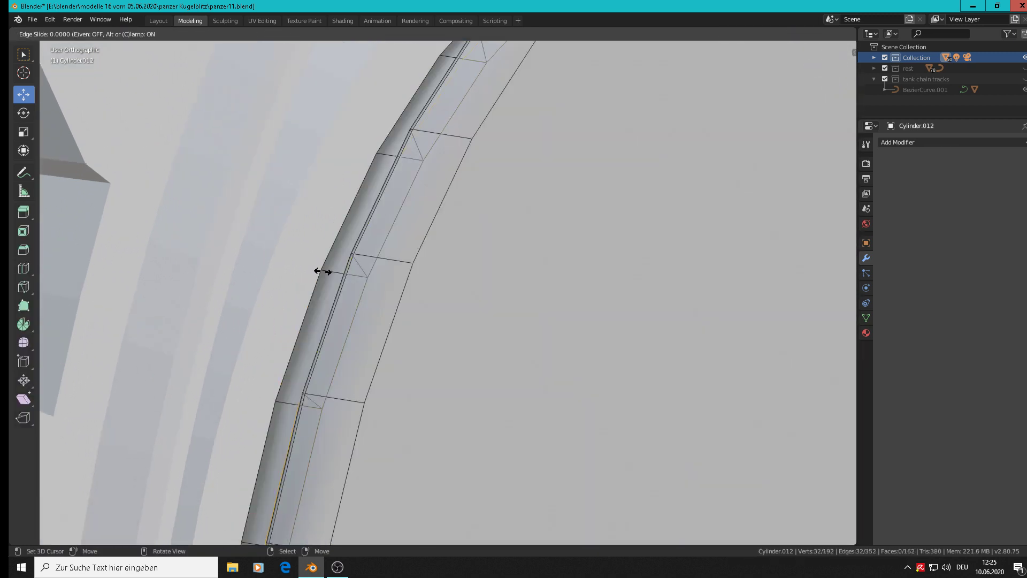
click(324, 271)
key(ctrl+r)
key(Escape)
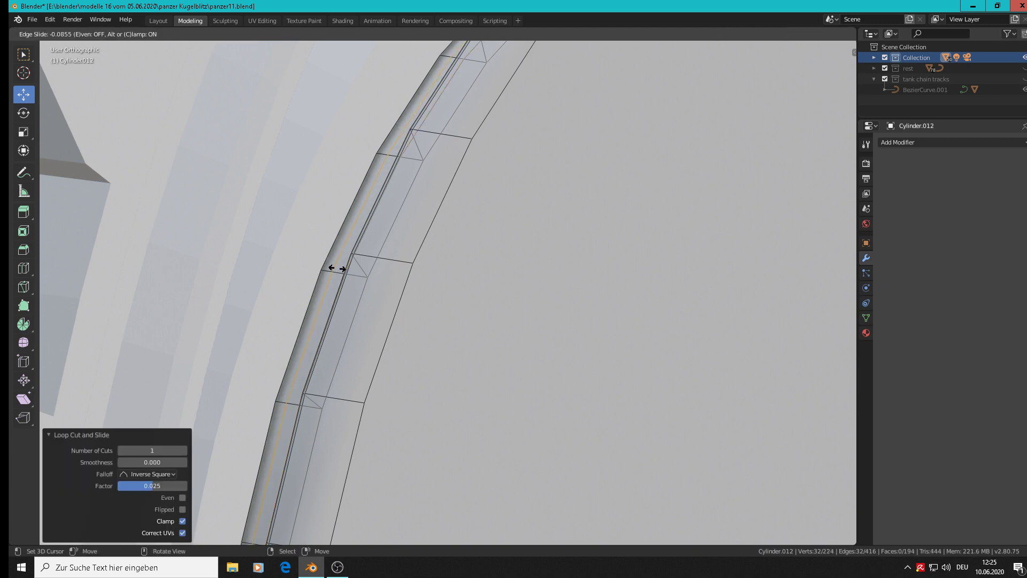
key(Tab)
scroll(338, 265, down, 5)
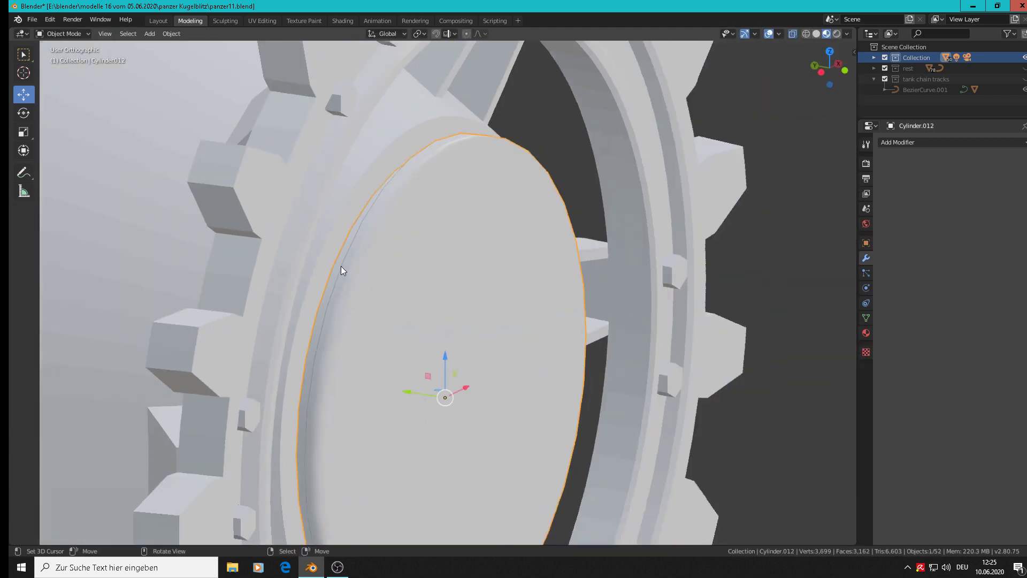
Step: Select the hub disc's front and rear cap faces and shade them flat
middle_drag(341, 265, 312, 289)
key(Tab)
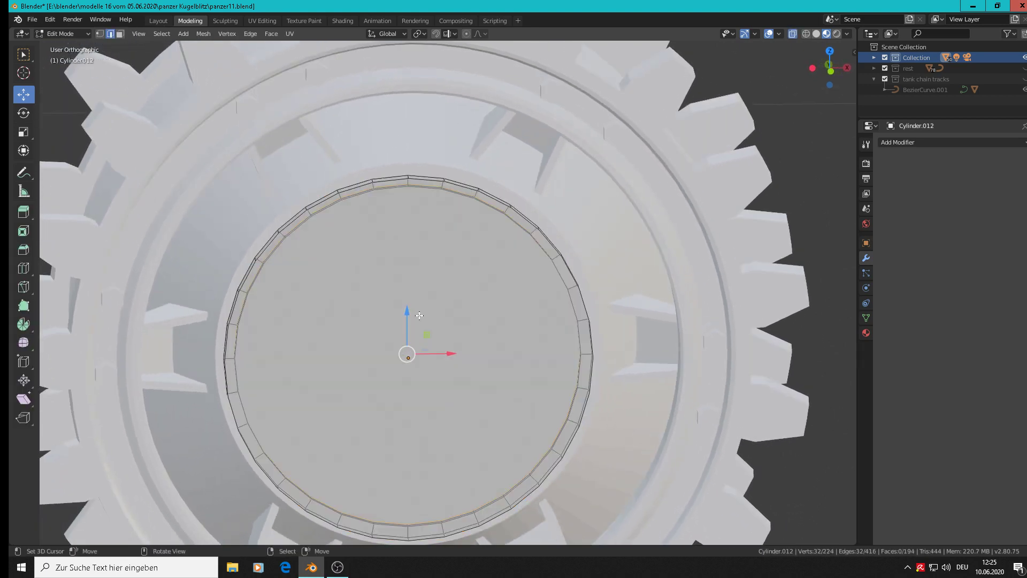
key(alt+a)
key(3)
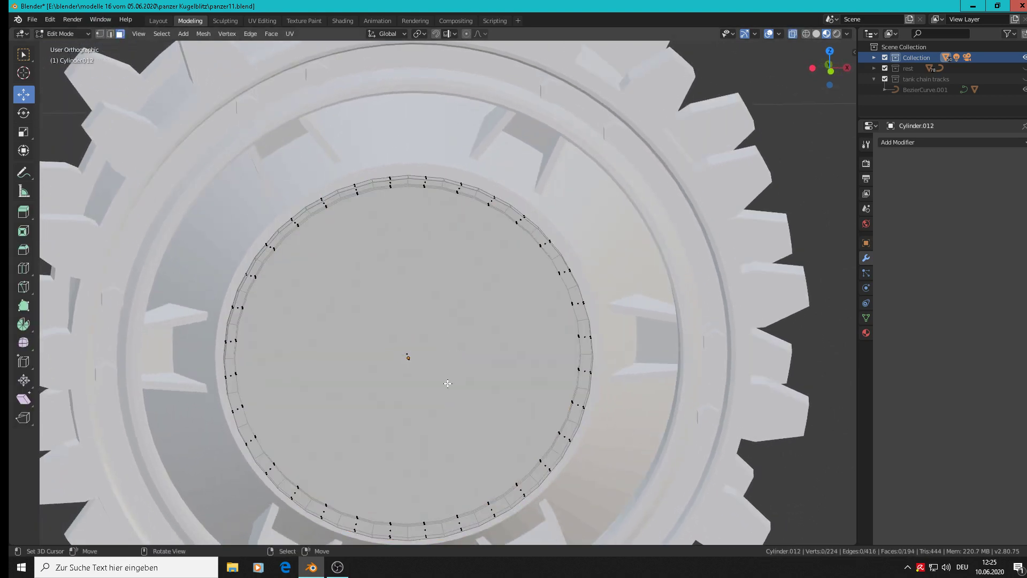
click(411, 357)
shift+click(408, 356)
middle_drag(408, 356, 404, 358)
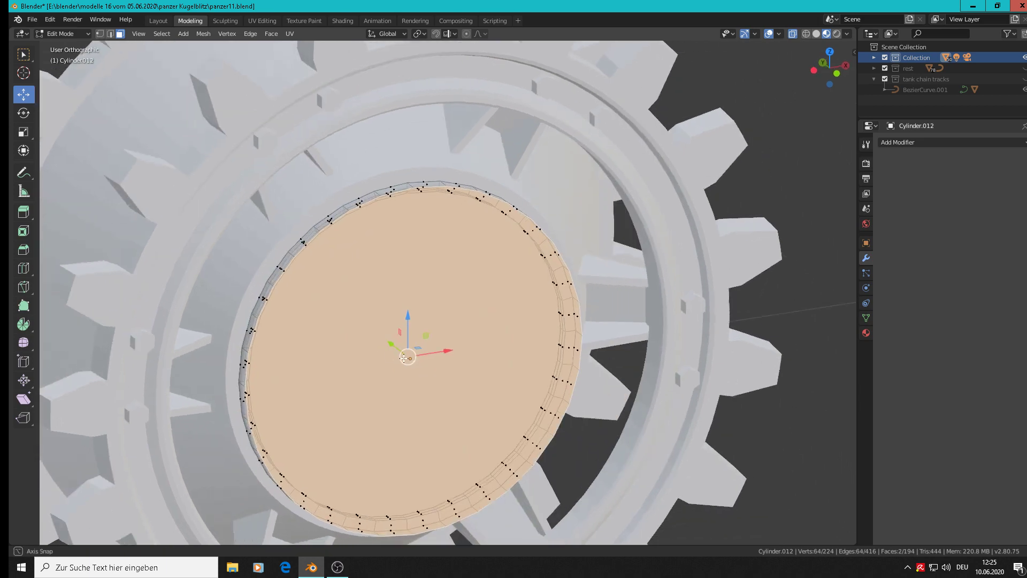
click(270, 33)
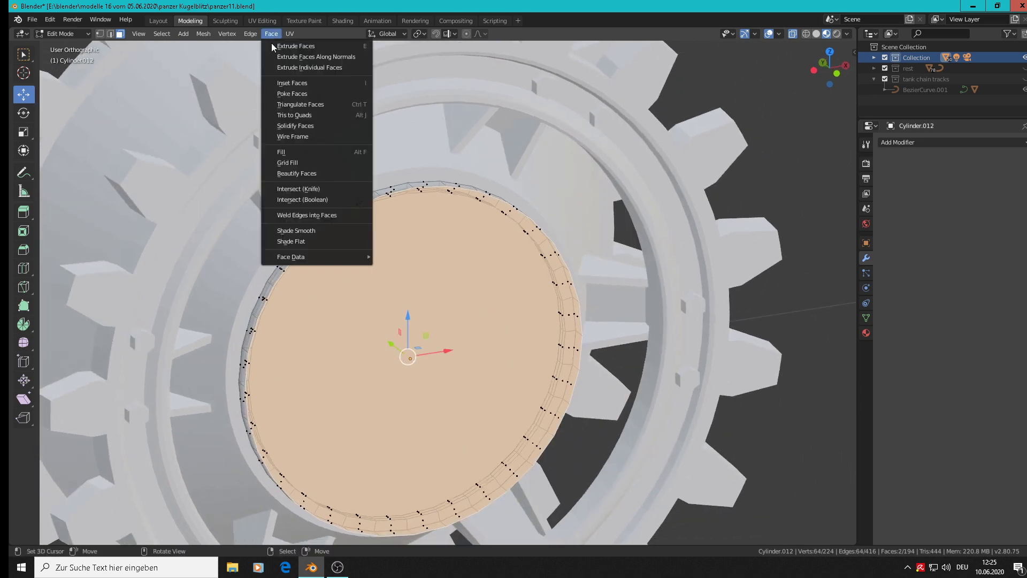
click(307, 239)
key(Tab)
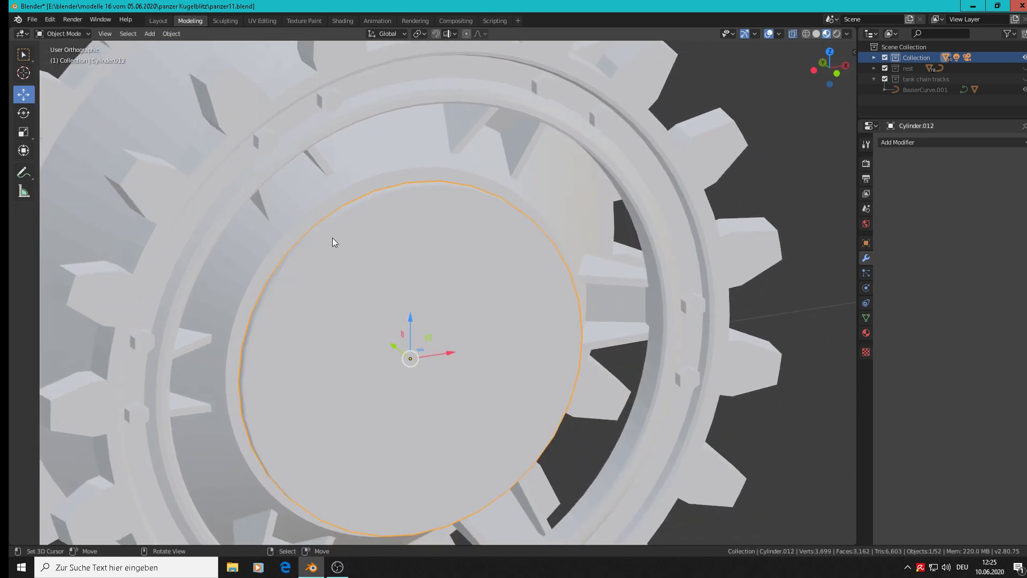
Step: Deselect the hub disc and save the panzer11.blend file
scroll(332, 238, down, 5)
mouse_move(377, 277)
middle_down()
mouse_move(334, 255)
mouse_move(385, 261)
middle_up()
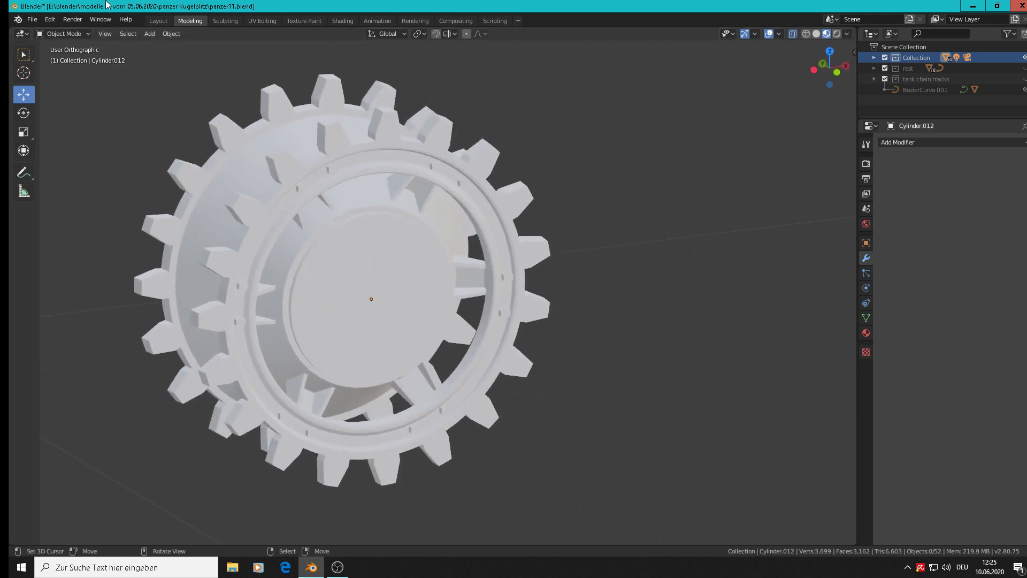
click(33, 20)
click(65, 90)
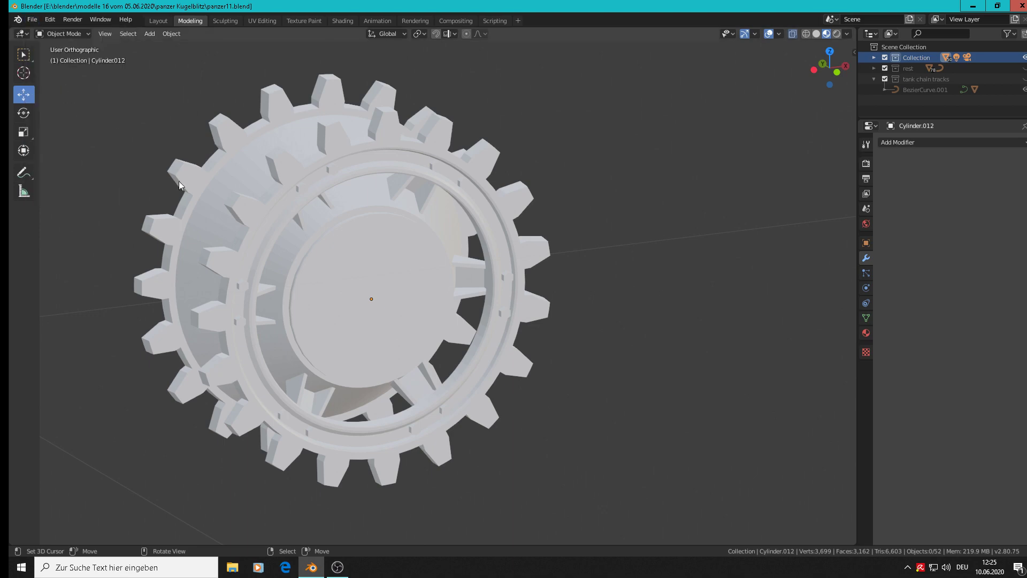
Step: Shade the face loop around the gear's conical side smooth and save the file
middle_drag(179, 181, 149, 97)
click(213, 205)
key(Tab)
alt+click(297, 232)
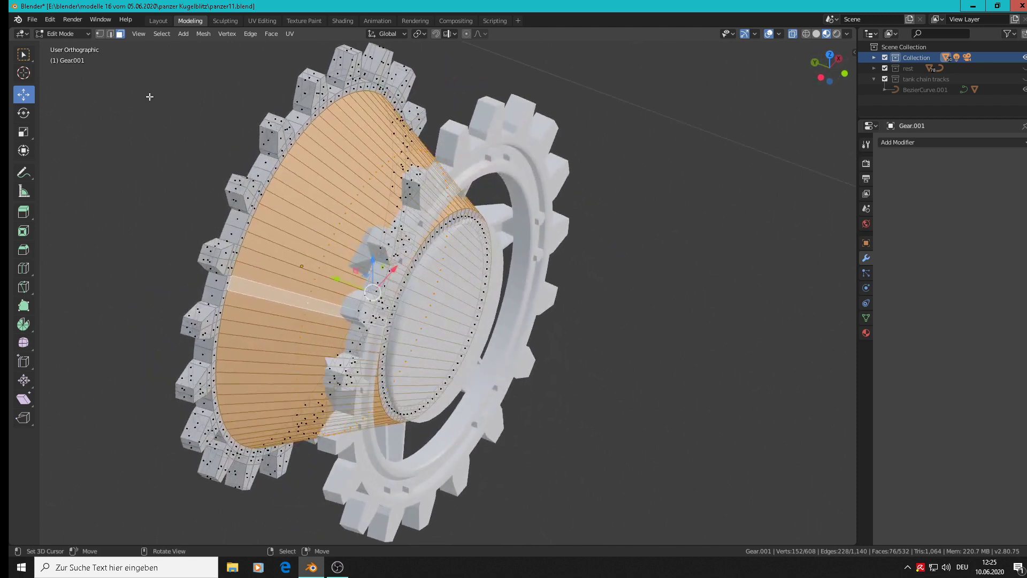
click(271, 33)
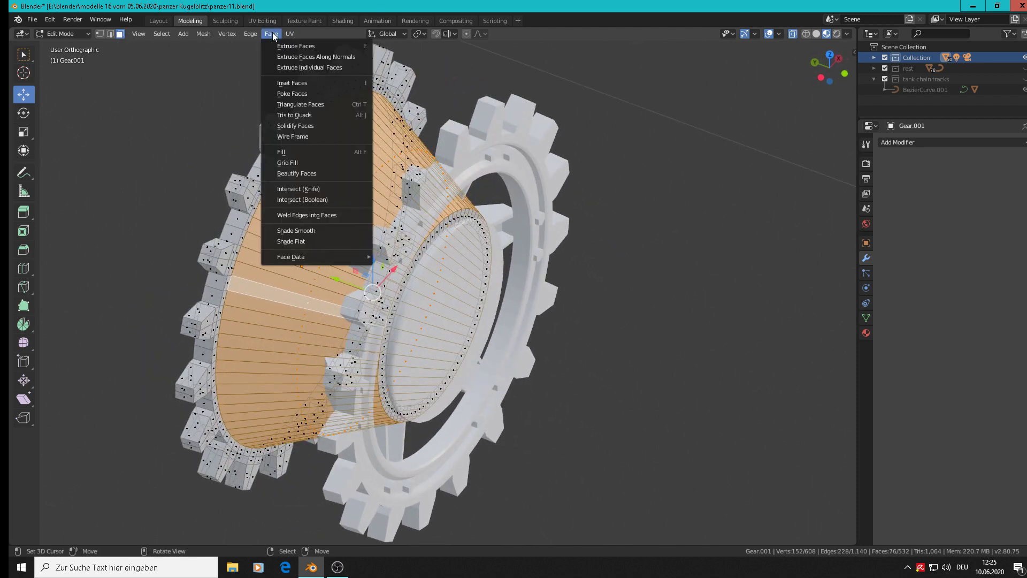
click(305, 230)
key(Tab)
middle_drag(351, 223, 332, 208)
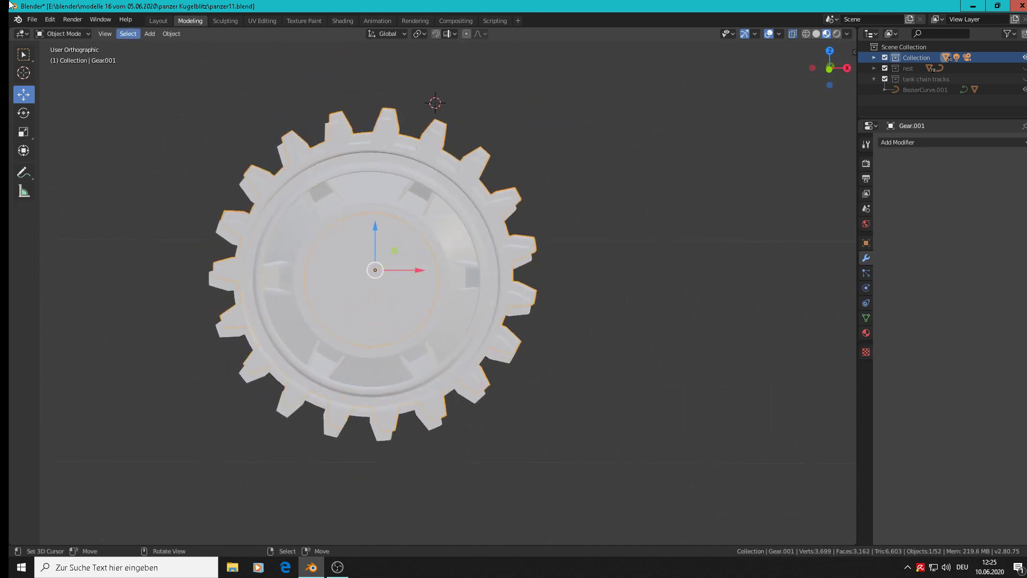
click(33, 20)
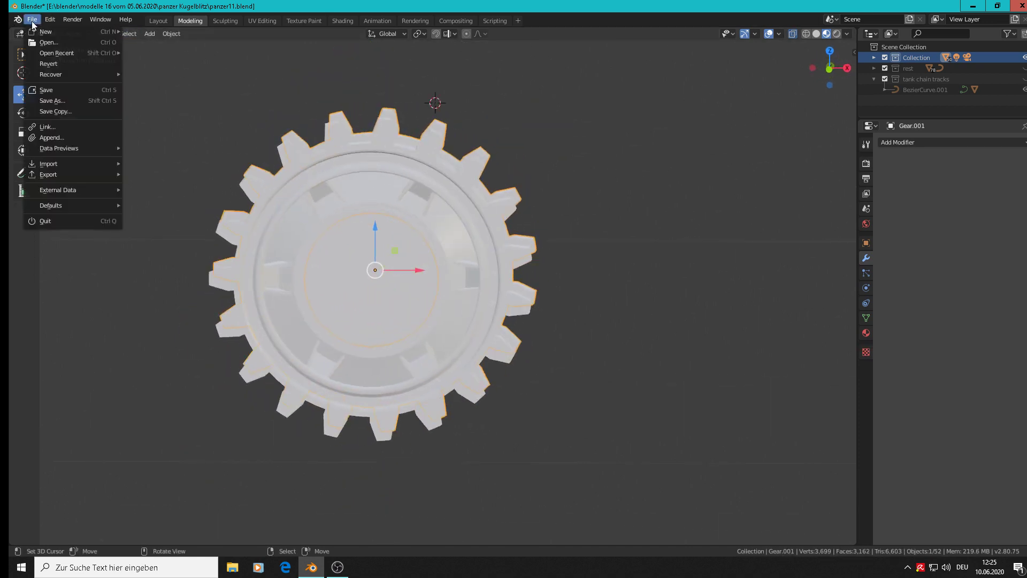
click(53, 88)
Step: Examine the central hub and its bolts on the sprocket wheel in the reference photo from the front view
key(KP_1)
scroll(281, 104, down, 8)
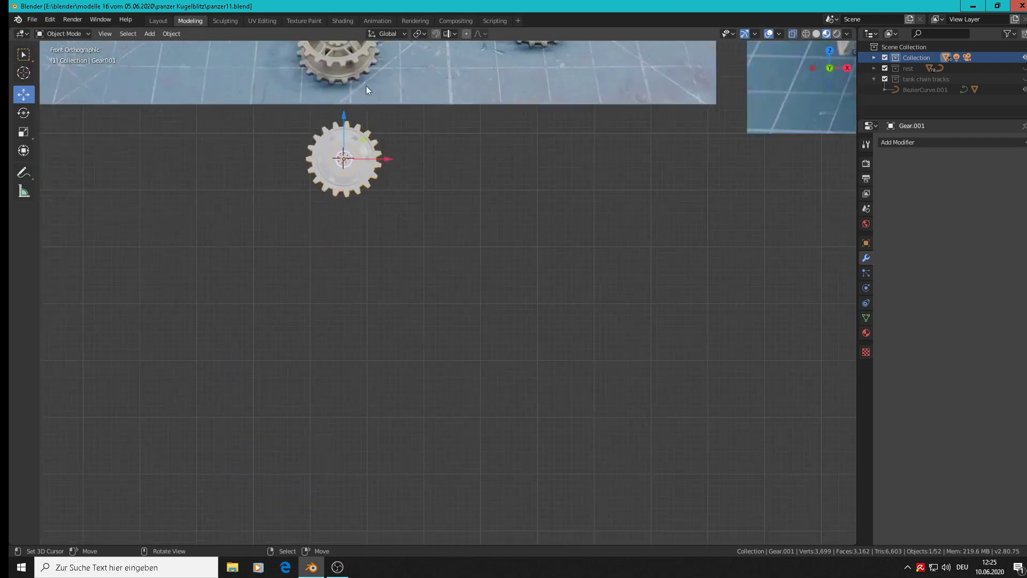
scroll(515, 365, up, 4)
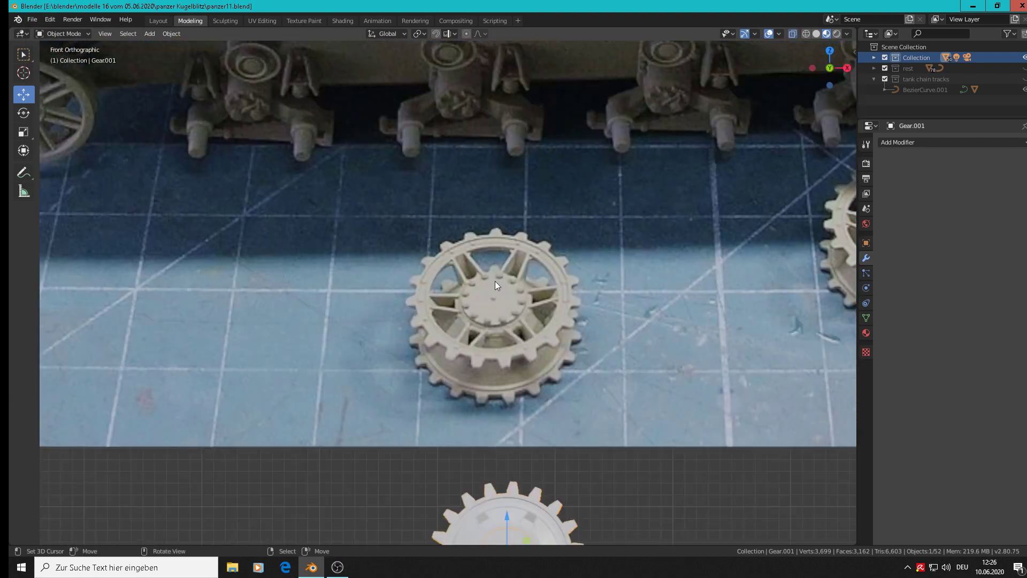
shift+middle_drag(495, 285, 436, 252)
key(KP_1)
key(KP_1)
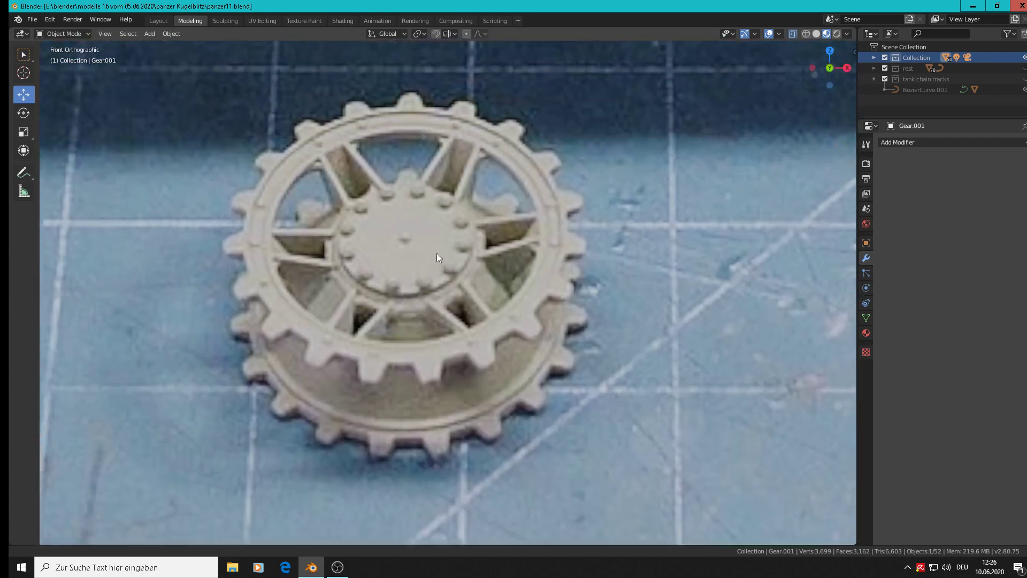
scroll(386, 239, up, 5)
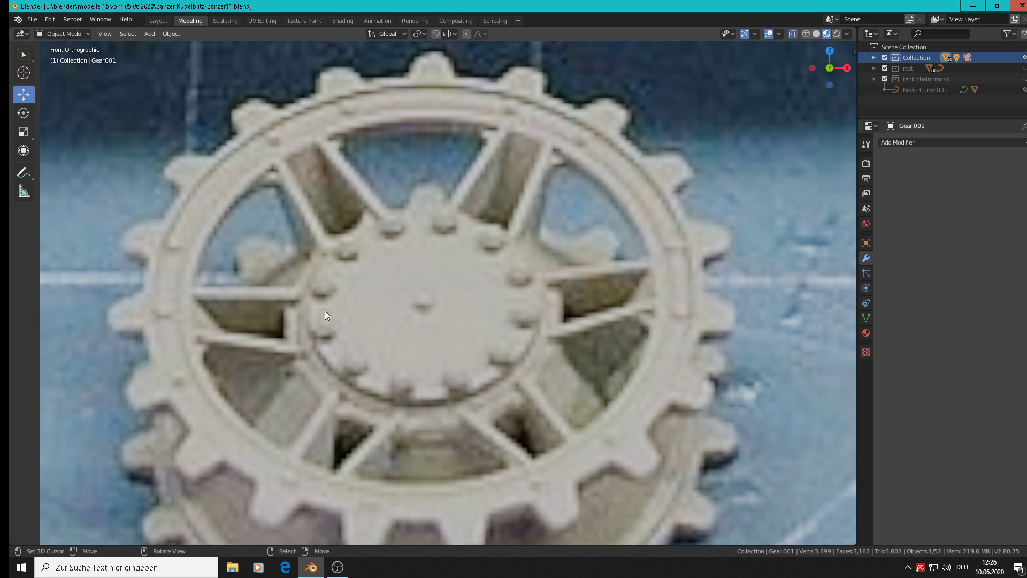
scroll(350, 239, down, 8)
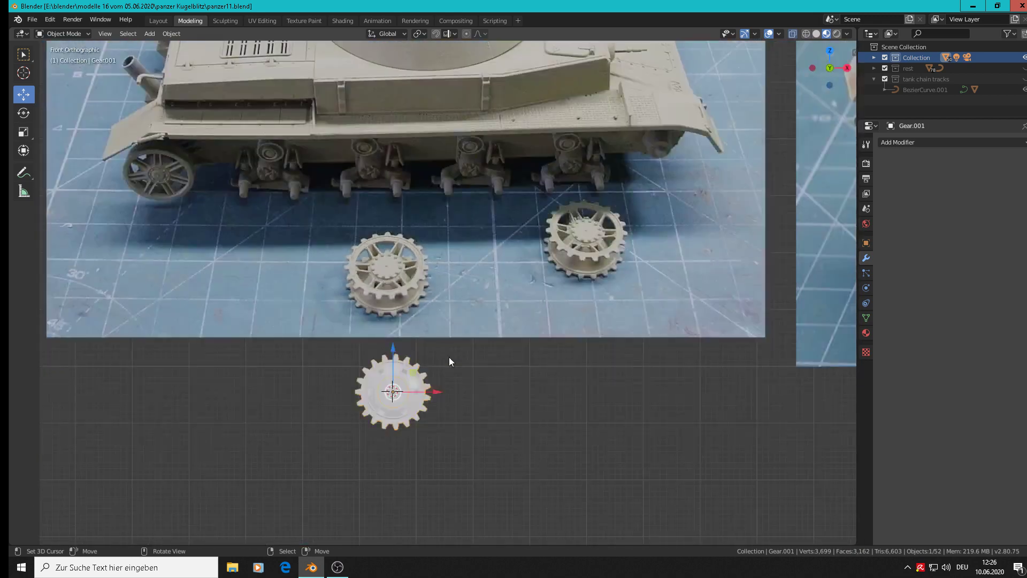
Step: Add a text object with a 1 m radius at the 3D cursor in the centre of the gear
shift+middle_drag(448, 357, 458, 289)
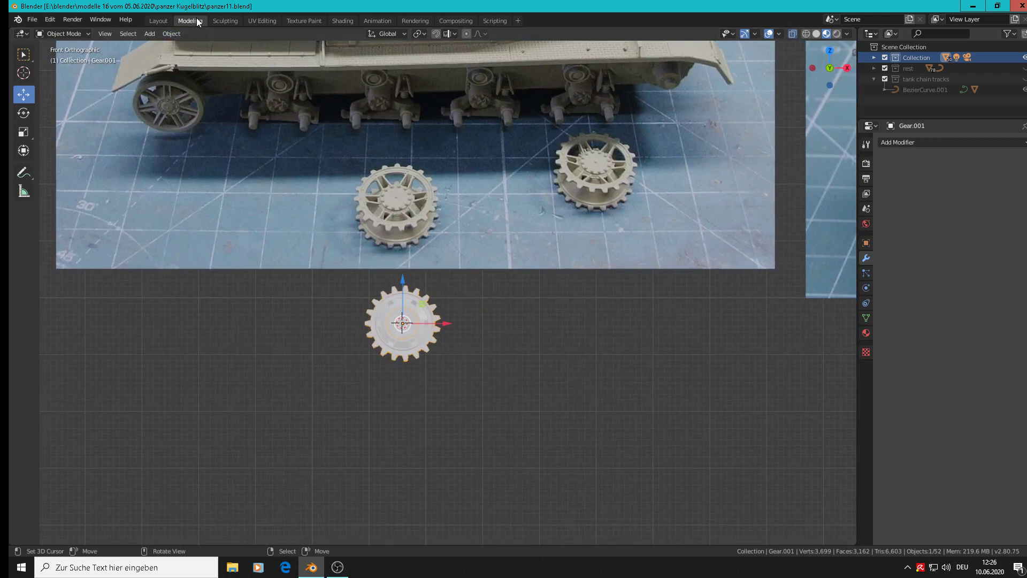
click(150, 34)
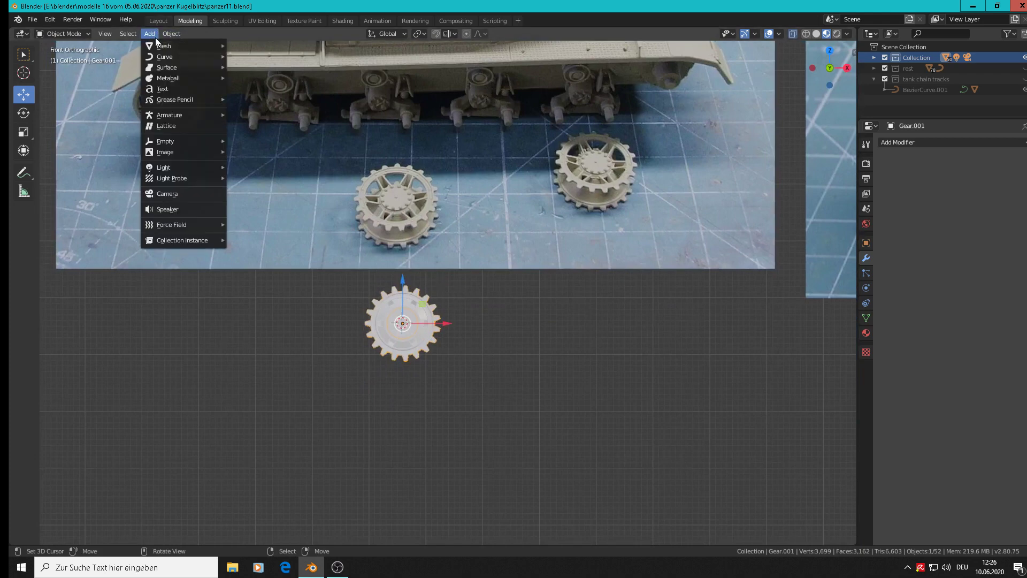
click(169, 89)
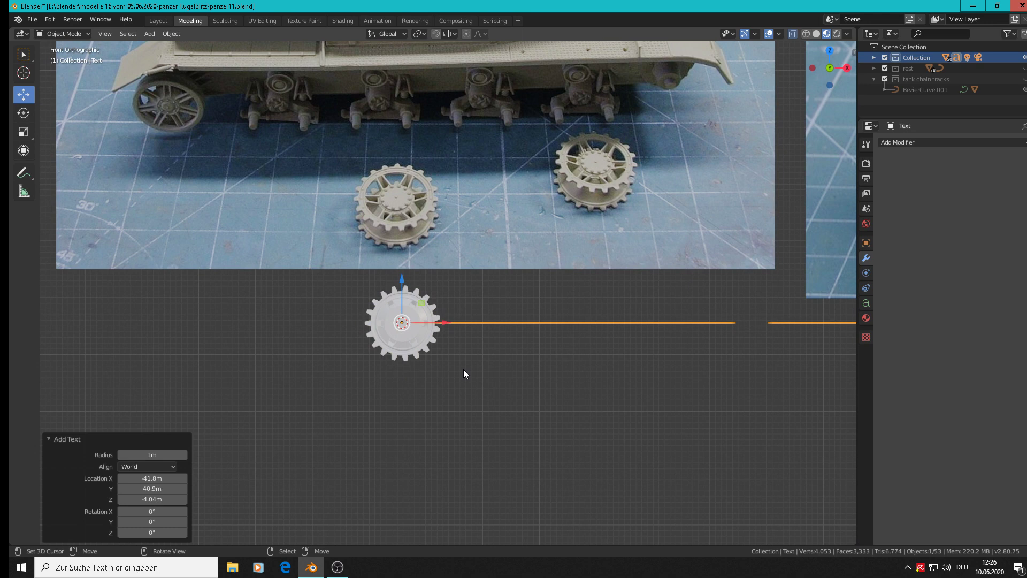
text(rx90)
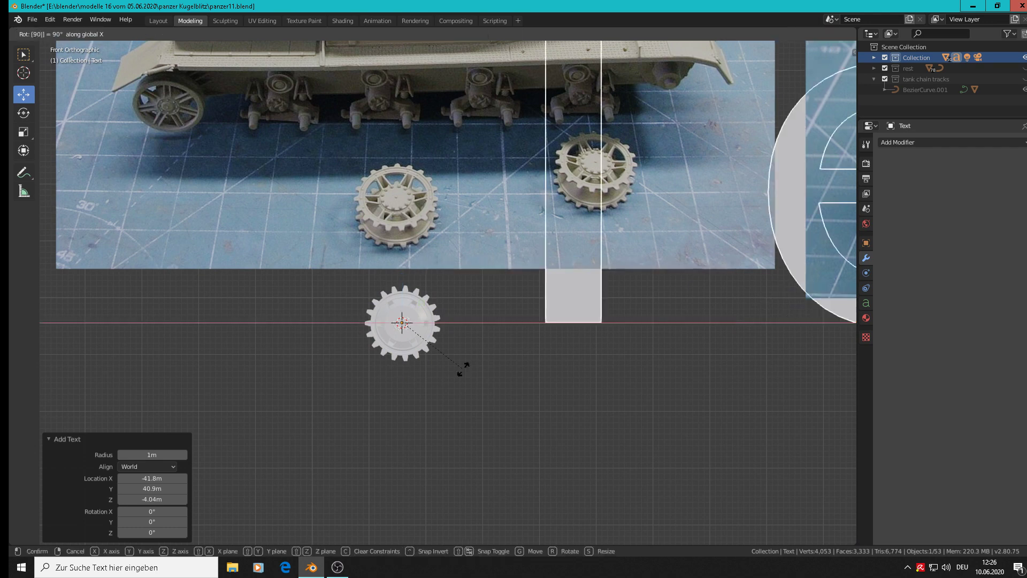
key(Tab)
key(BackSpace)
key(BackSpace)
text(12)
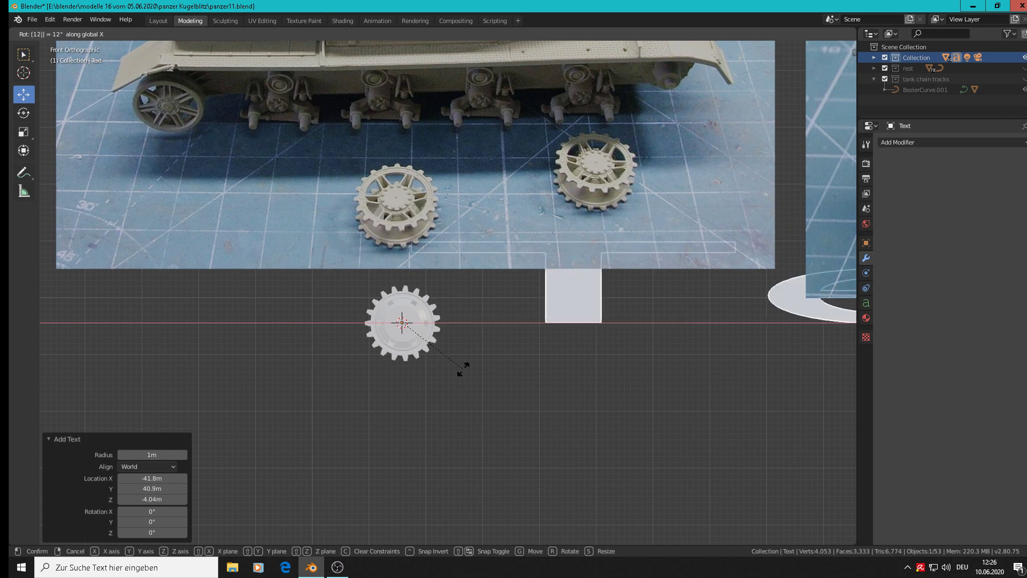
key(Escape)
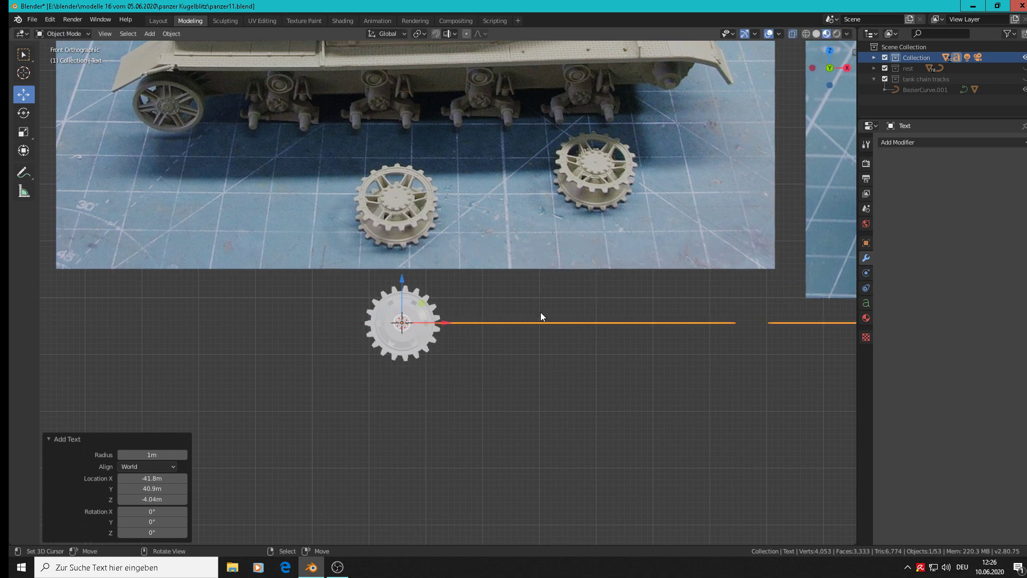
Step: Replace the text object's default wording with 12
scroll(551, 318, down, 6)
middle_drag(593, 350, 585, 385)
key(Tab)
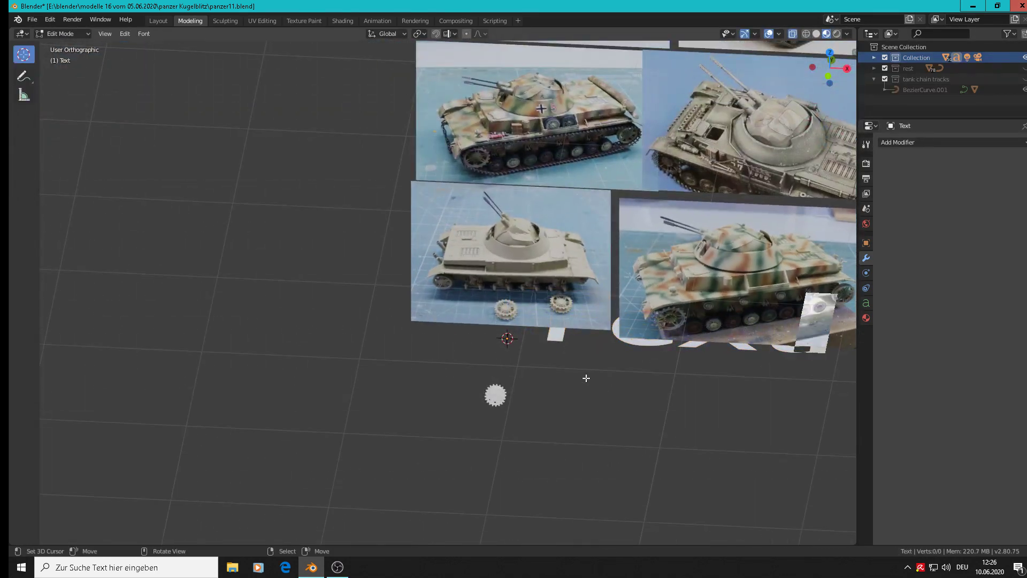
key(BackSpace)
key(BackSpace)
key(BackSpace)
key(BackSpace)
text(12)
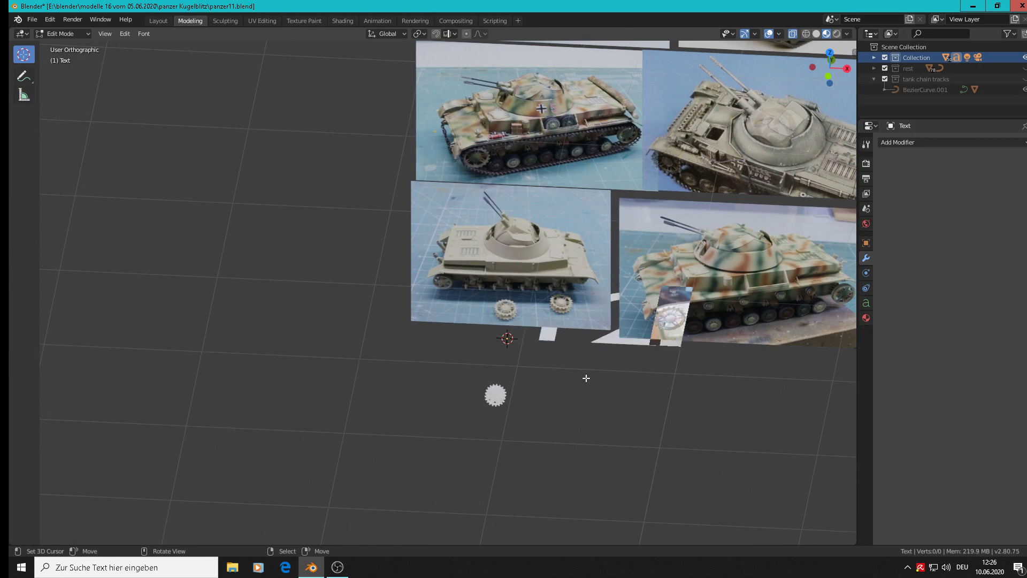
click(586, 378)
key(Tab)
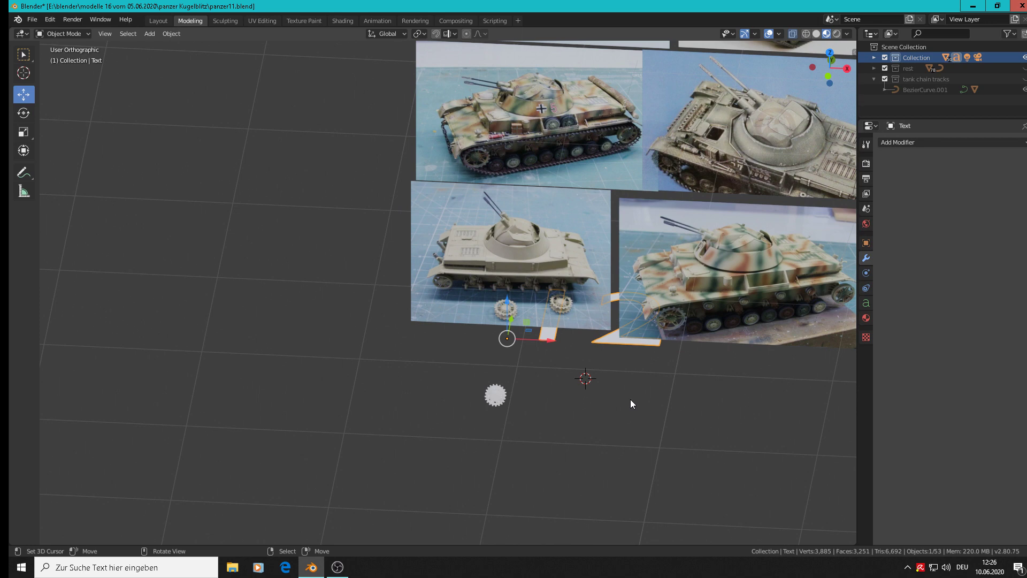
Step: Rotate the 12 text 90° about the X axis and move it -0.529 m along Y, in front of the reference photos
text(rx90)
key(Return)
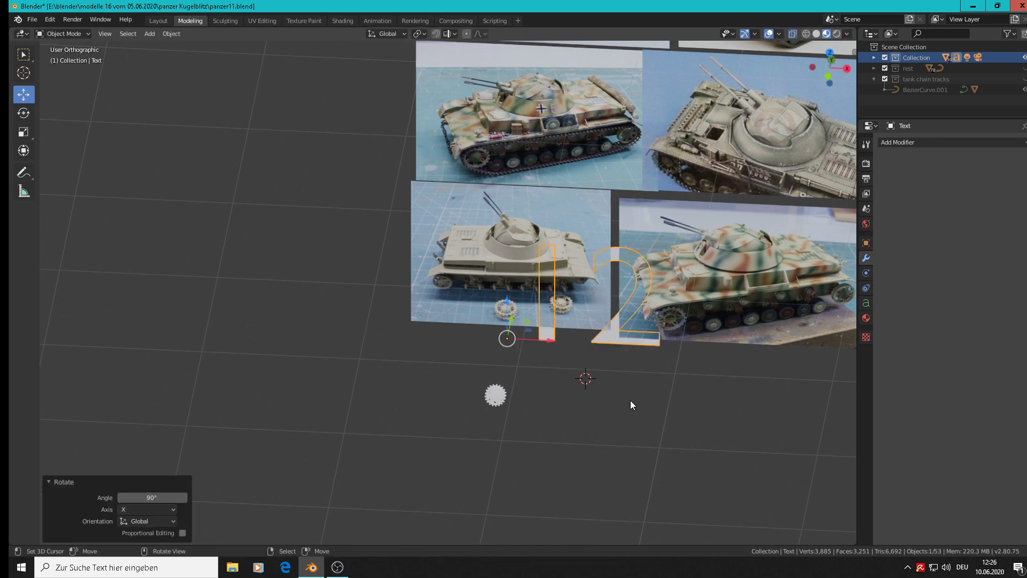
middle_drag(630, 400, 626, 282)
drag(626, 281, 541, 296)
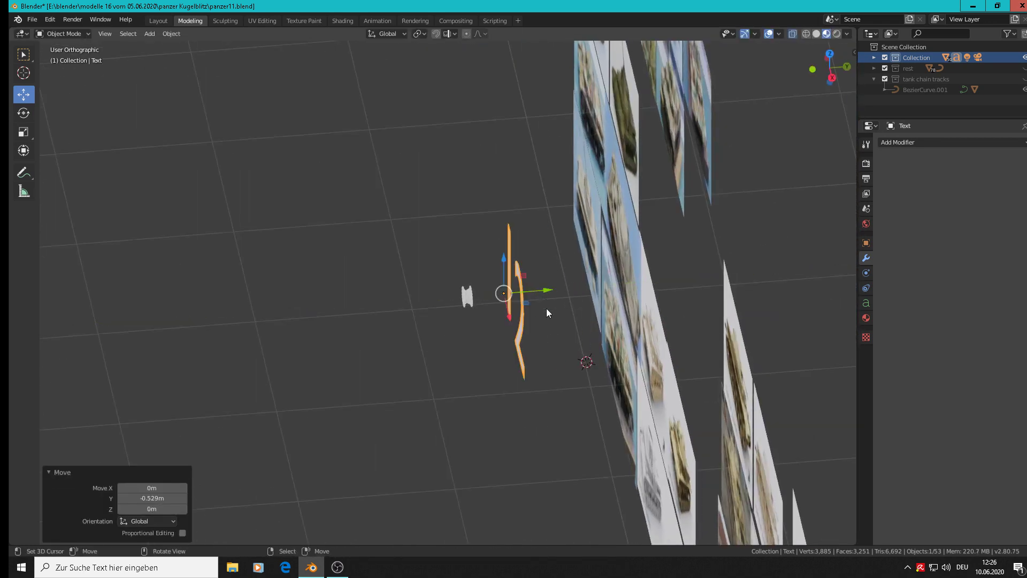
key(KP_1)
scroll(522, 316, up, 3)
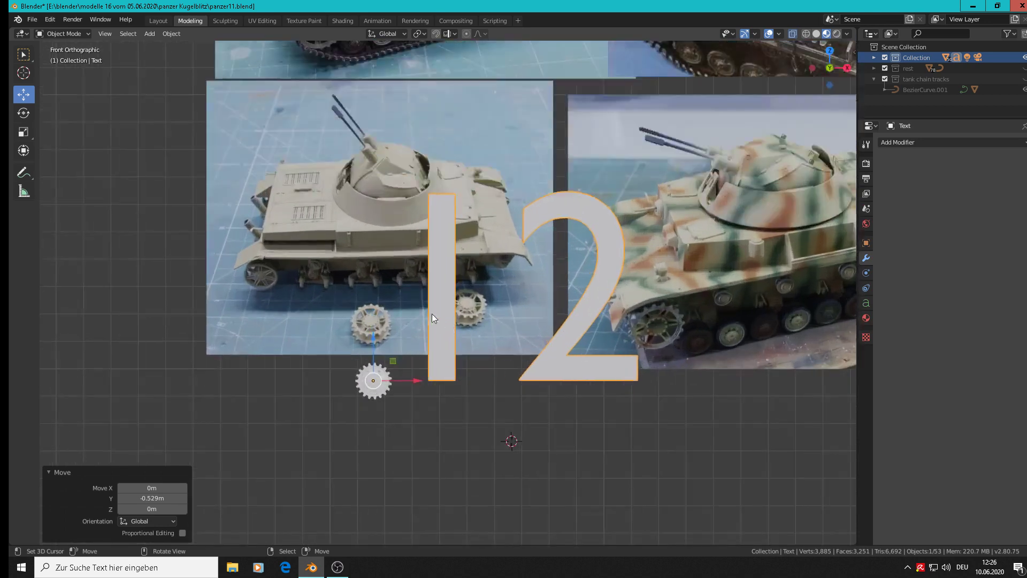
Step: Deselect the 12 text and save the panzer11.blend file
click(366, 292)
click(32, 19)
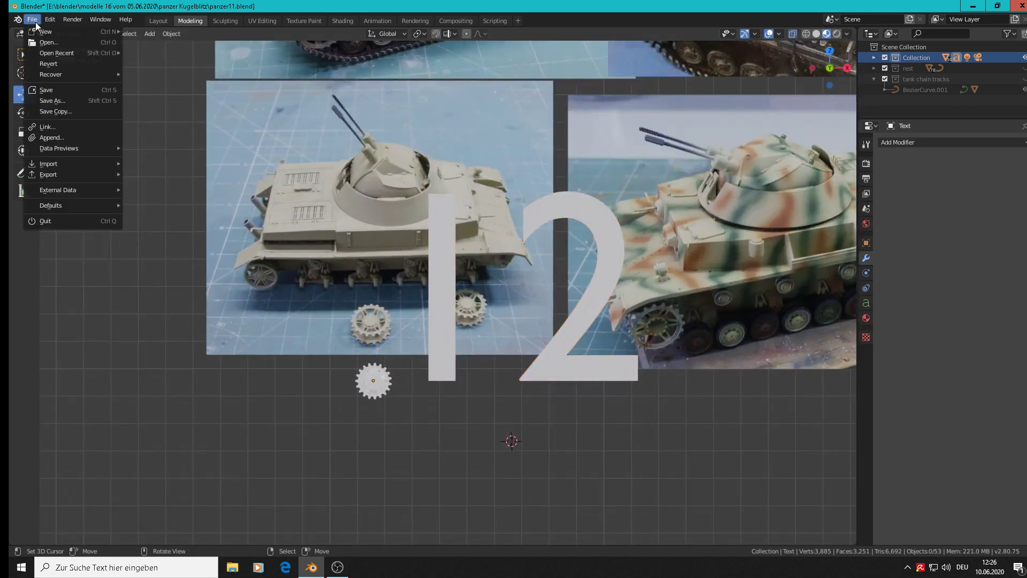
click(59, 91)
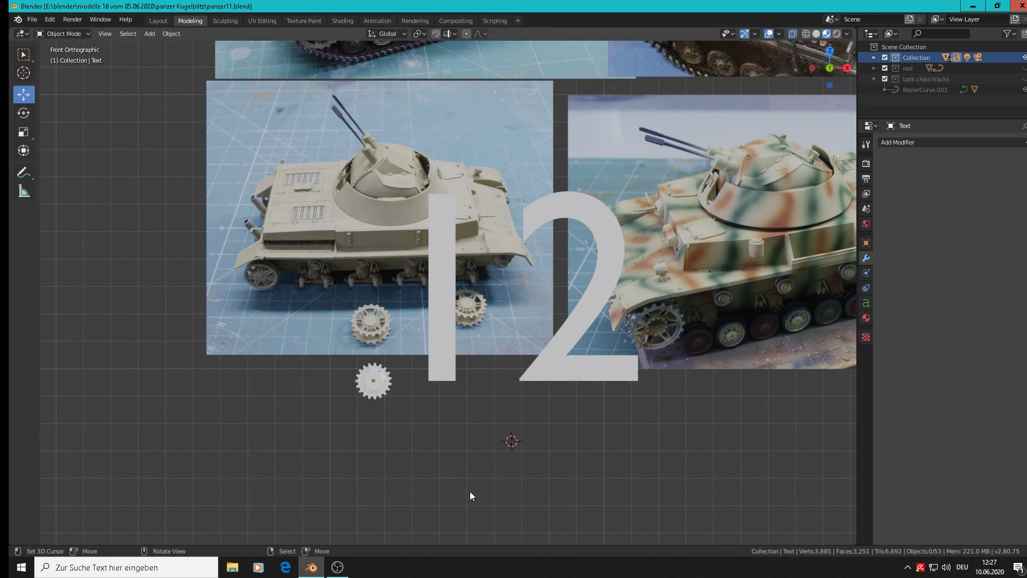
Step: Minimise Blender and open the Windows calculator (Rechner)
click(972, 6)
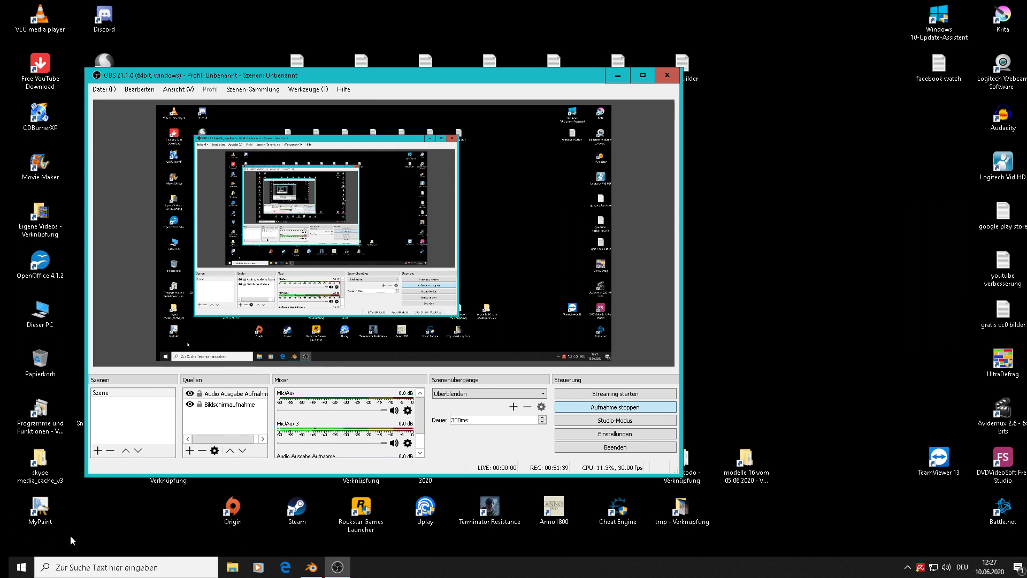
click(21, 566)
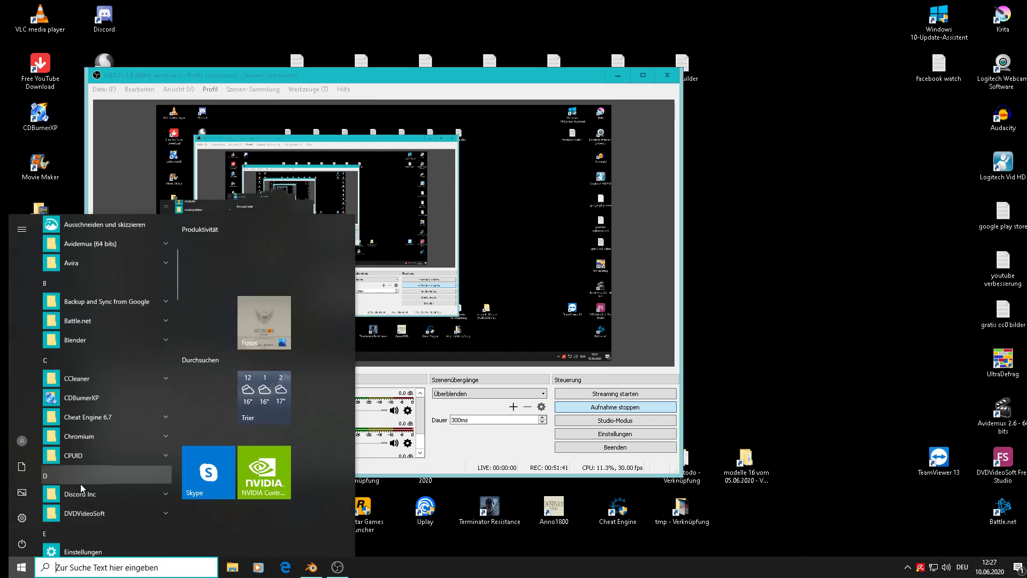
scroll(80, 484, down, 8)
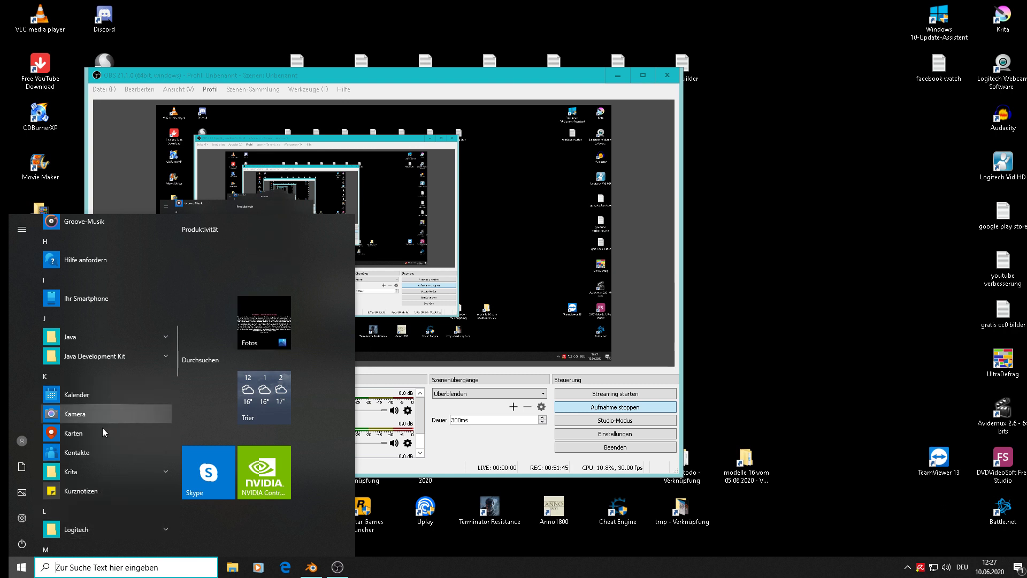
scroll(94, 486, down, 4)
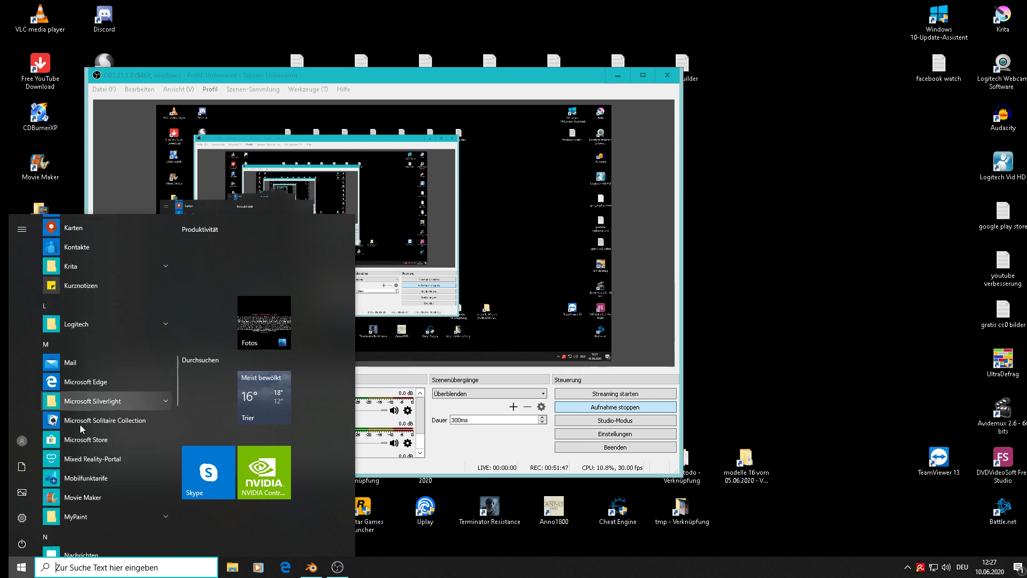
scroll(91, 524, down, 3)
scroll(92, 516, down, 3)
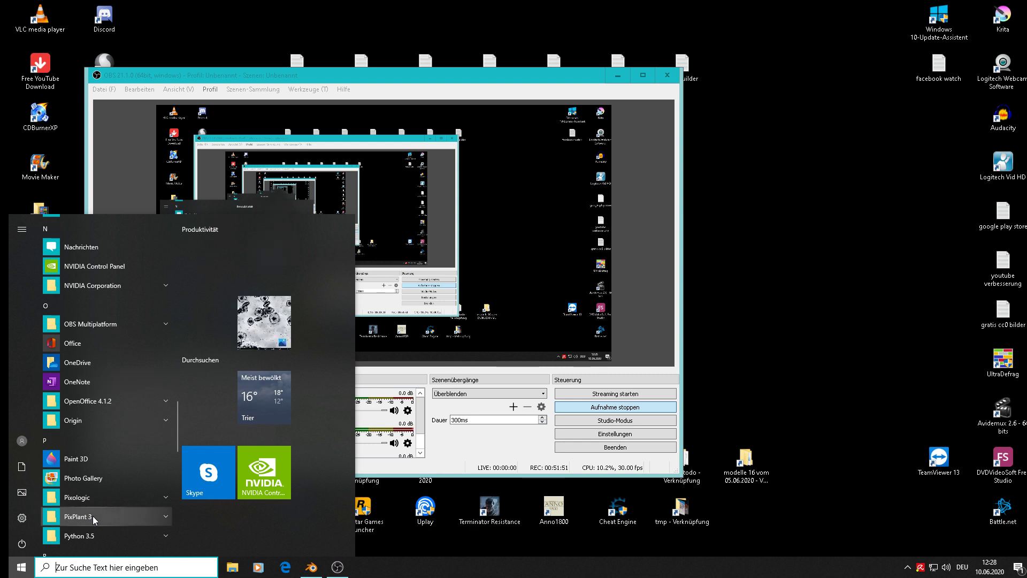
scroll(92, 516, down, 2)
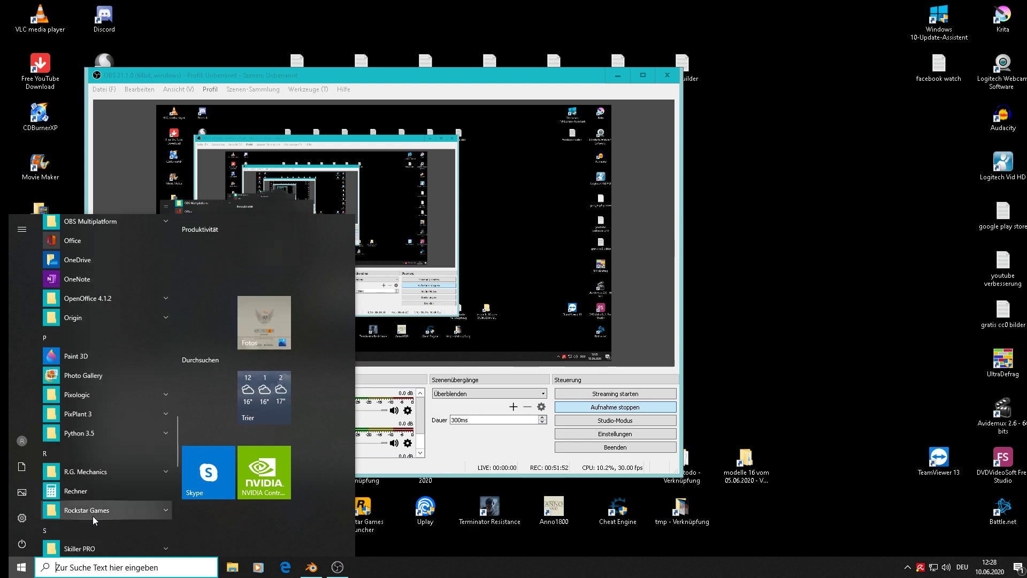
click(79, 492)
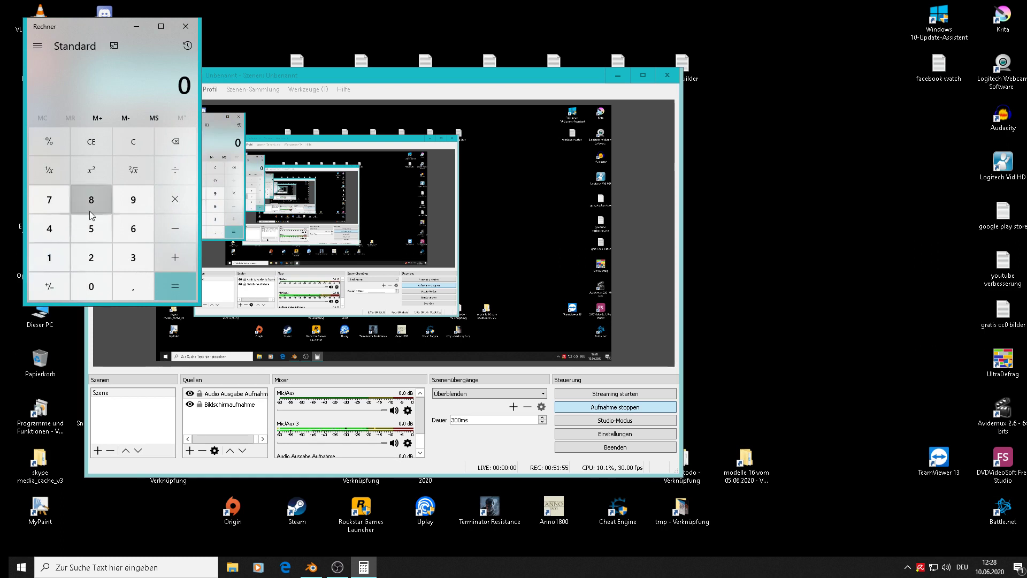
Step: Calculate 360 divided by 12
click(134, 257)
click(133, 228)
click(90, 289)
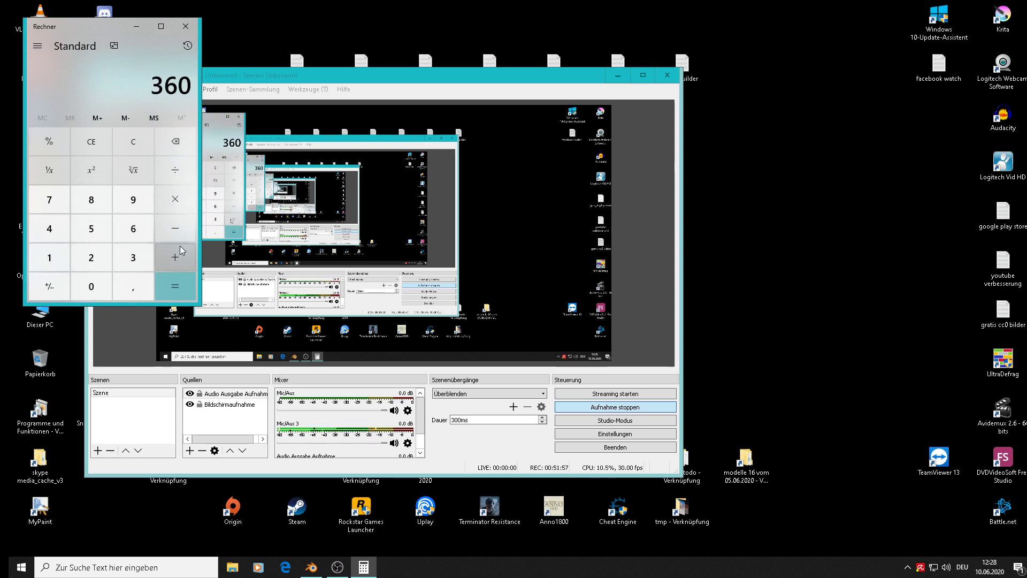
click(177, 171)
click(51, 264)
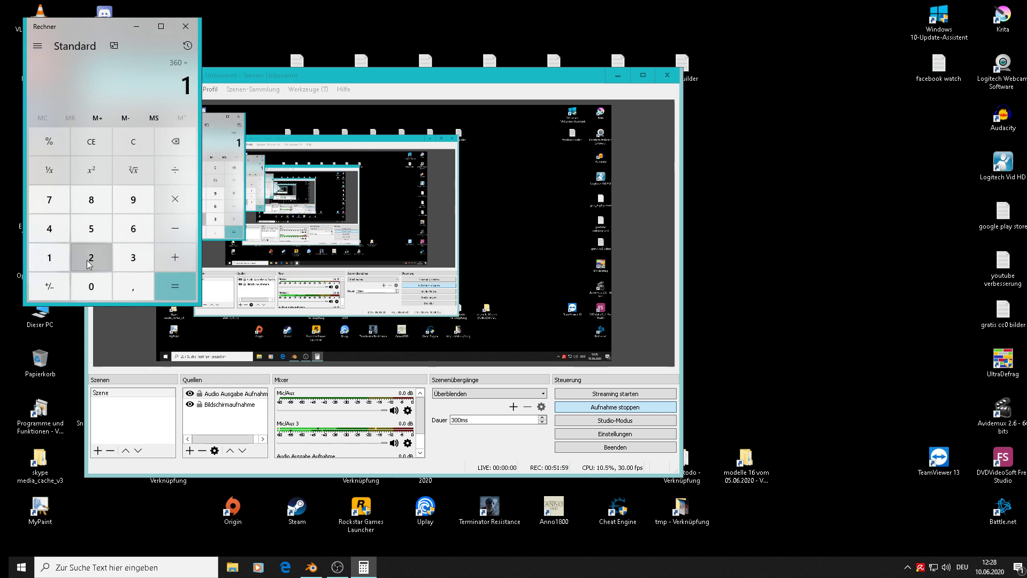
click(91, 258)
click(173, 292)
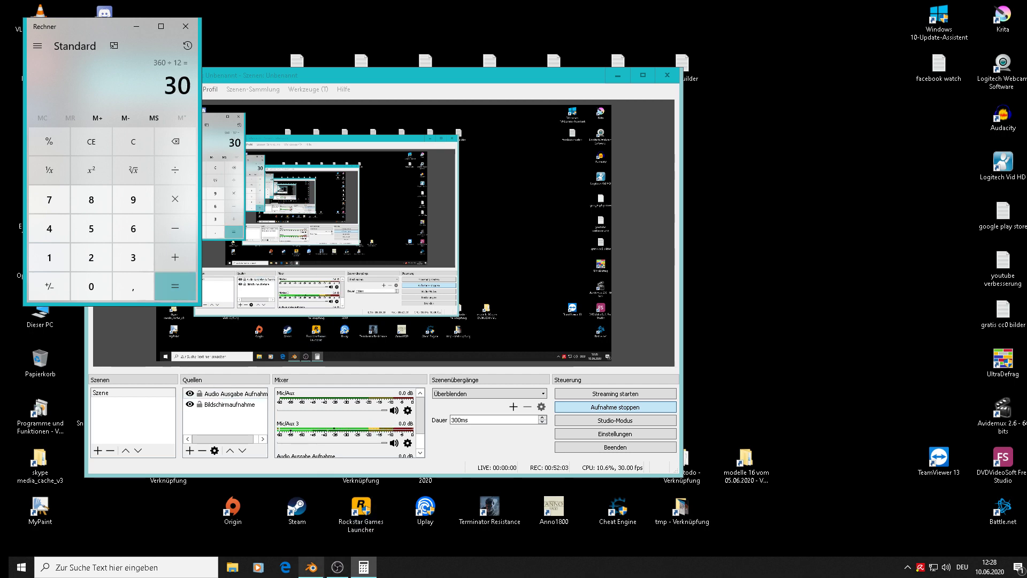
Step: Switch back to Blender and add a cylinder with 6 vertices, 1 m radius and 2 m depth at the 3D cursor on the gear
click(311, 567)
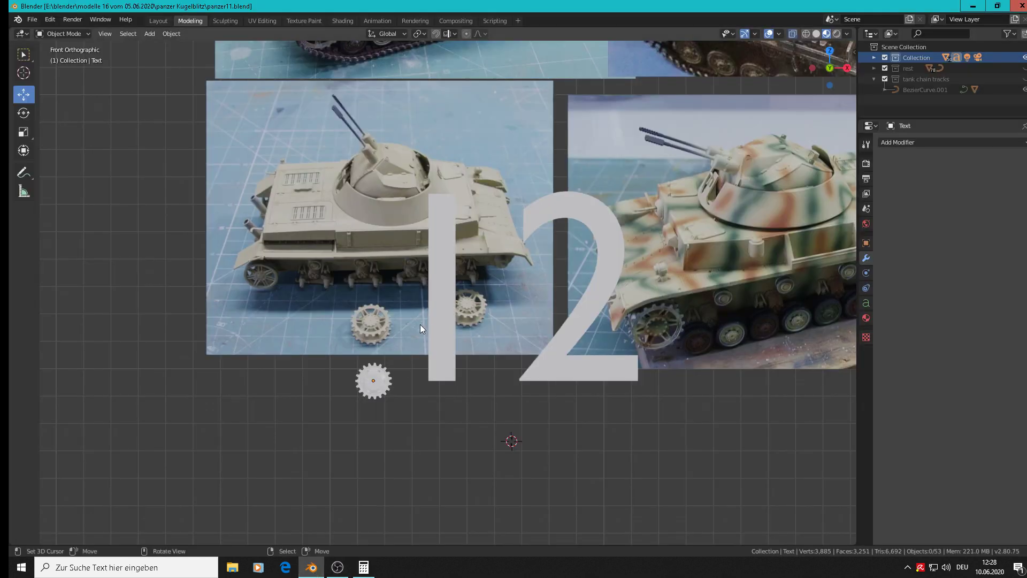
scroll(419, 324, up, 6)
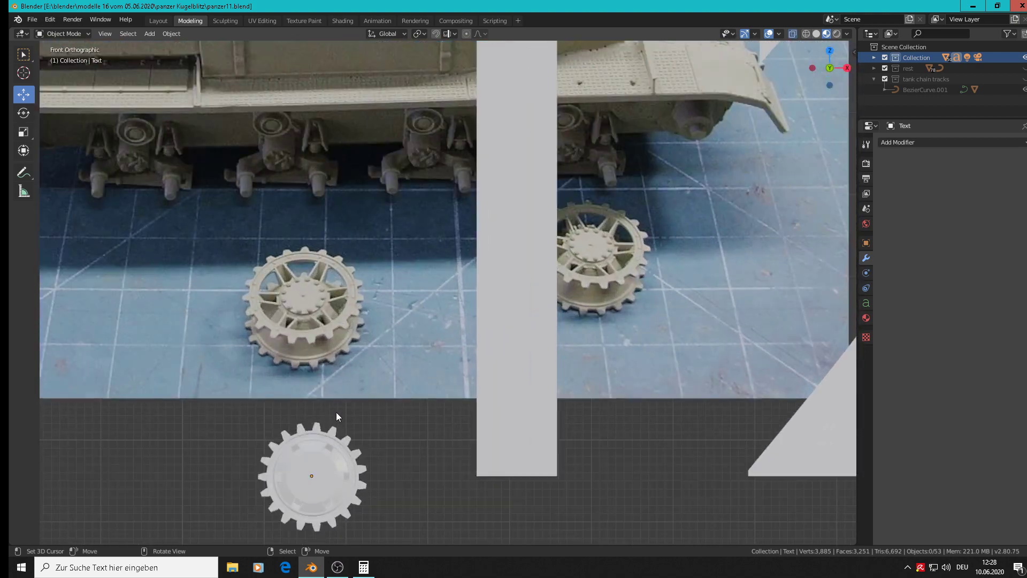
scroll(323, 455, up, 4)
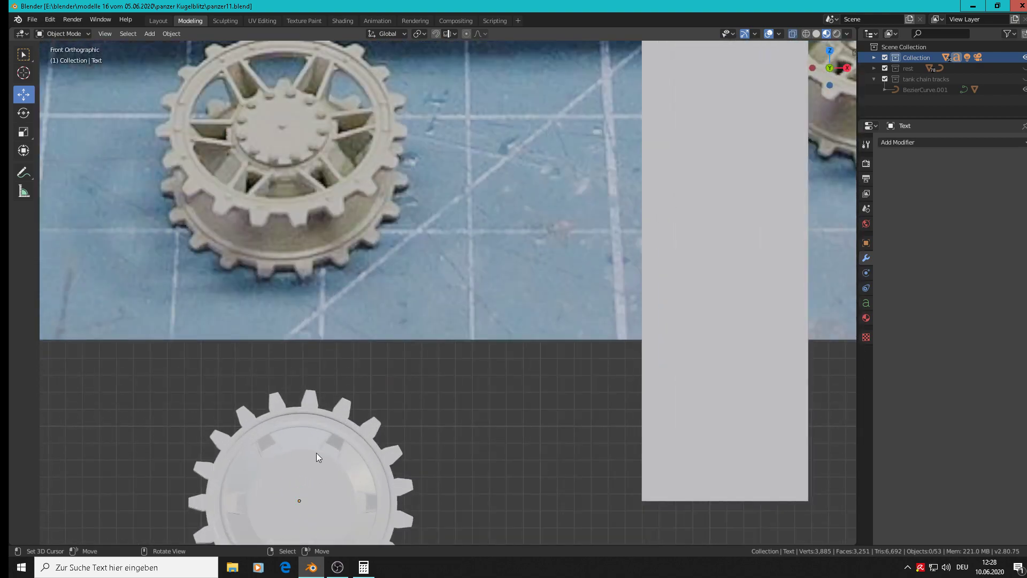
shift+middle_drag(311, 429, 330, 404)
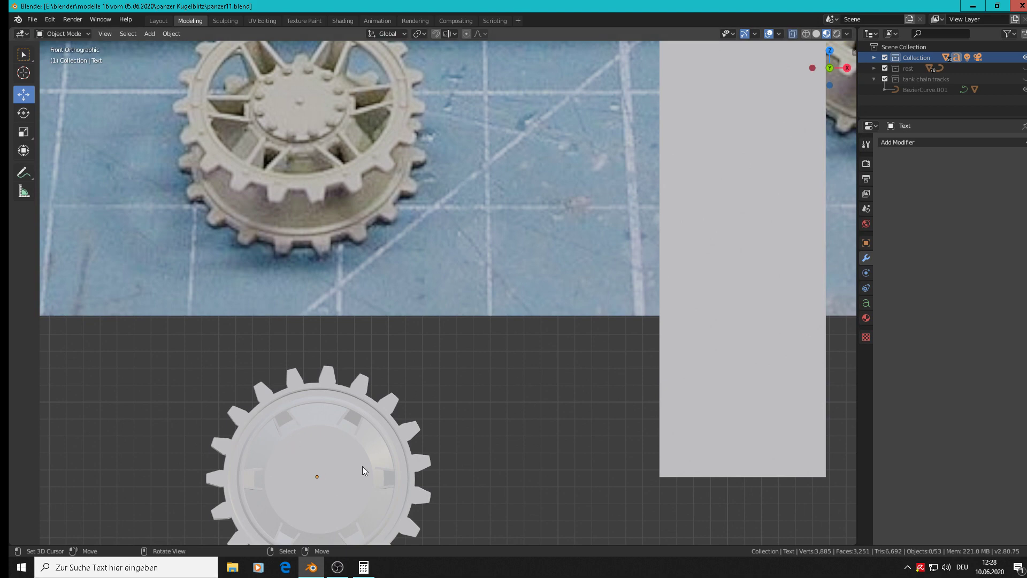
click(150, 34)
mouse_move(194, 51)
click(254, 99)
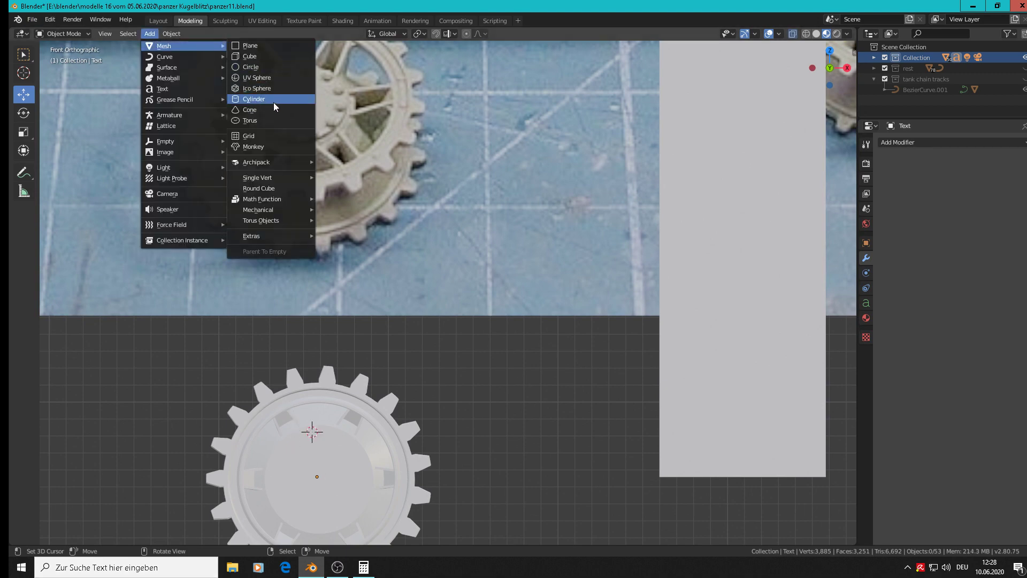
click(171, 407)
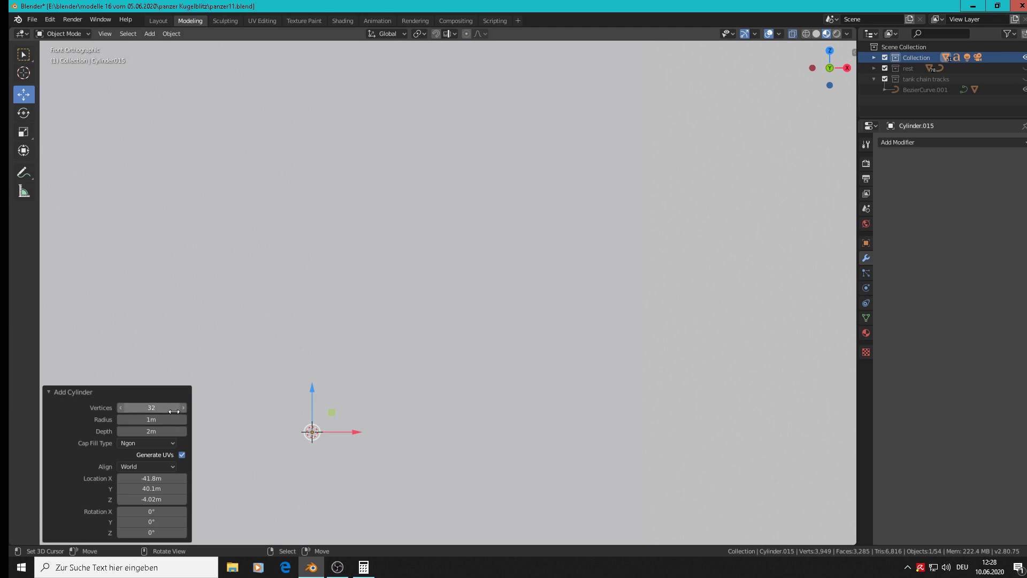
text(5)
key(BackSpace)
text(6)
key(Return)
Step: Scale the six-sided cylinder down in two passes, by about 0.064 and about 0.104, to a small bolt
key(s)
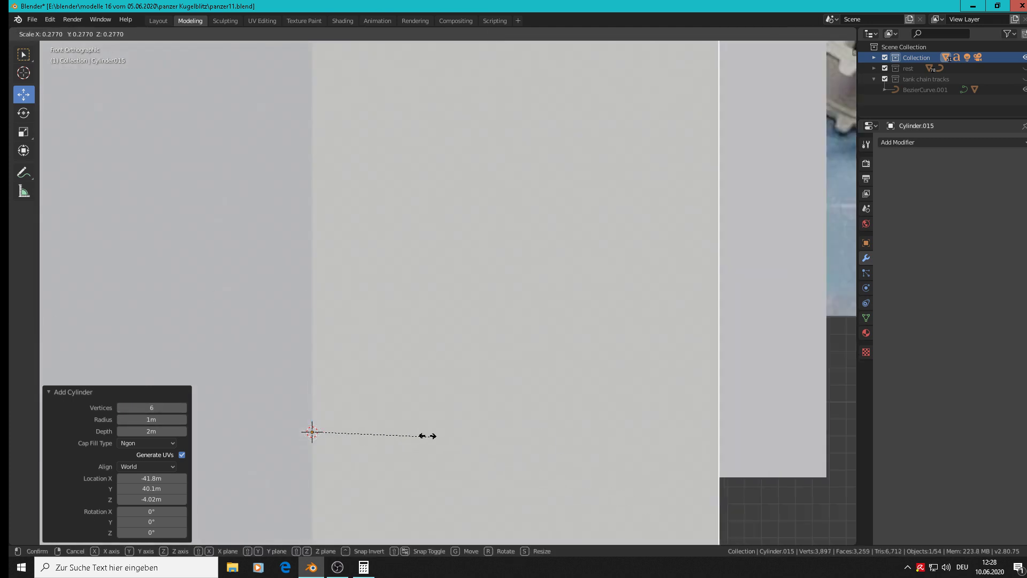
click(342, 436)
key(s)
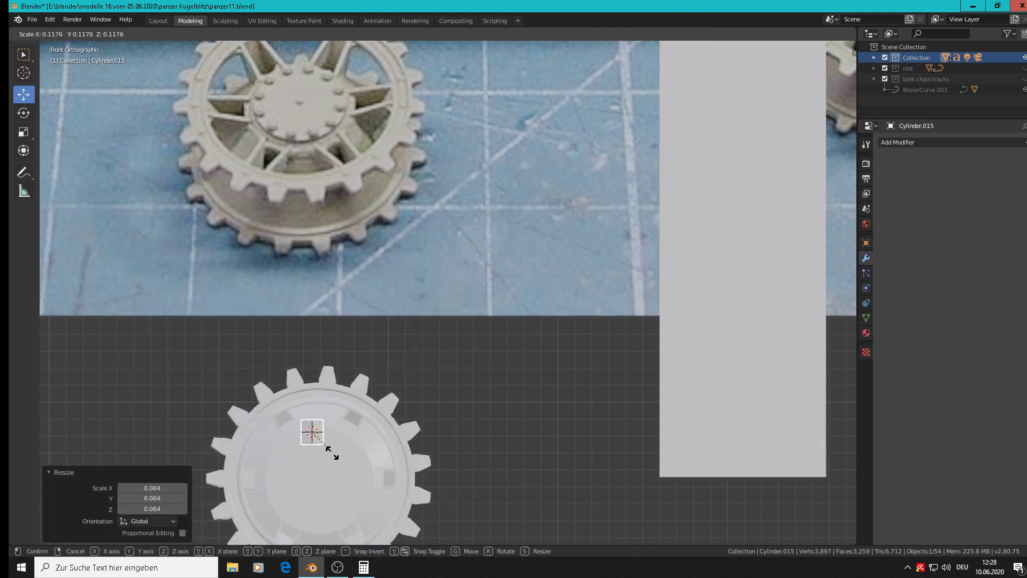
click(329, 452)
Step: Move the small cylinder up onto the reference photo's hub and scale it by about 0.441 to match the bolt heads
key(g)
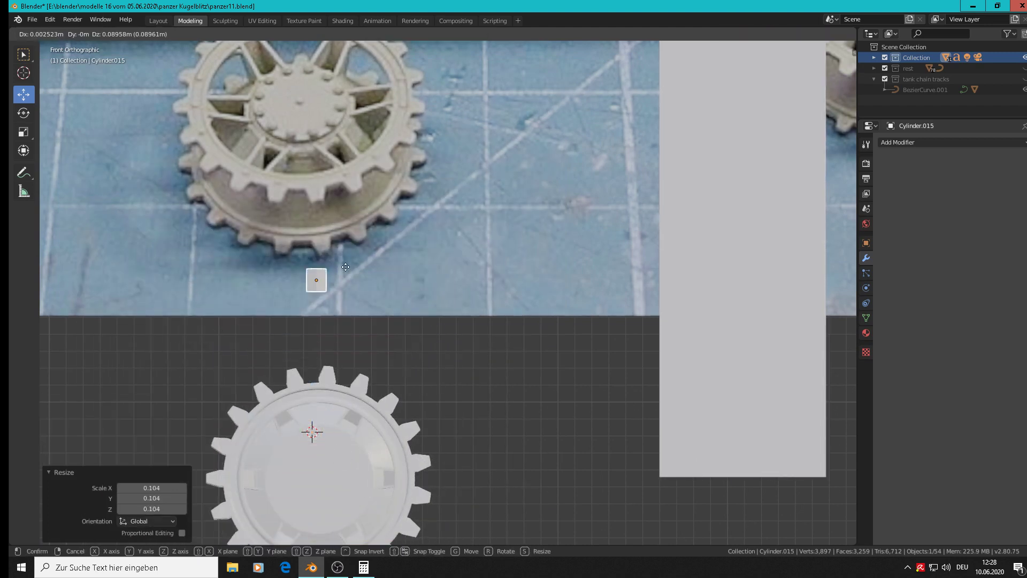
click(349, 158)
shift+middle_drag(348, 159, 481, 281)
scroll(482, 281, up, 5)
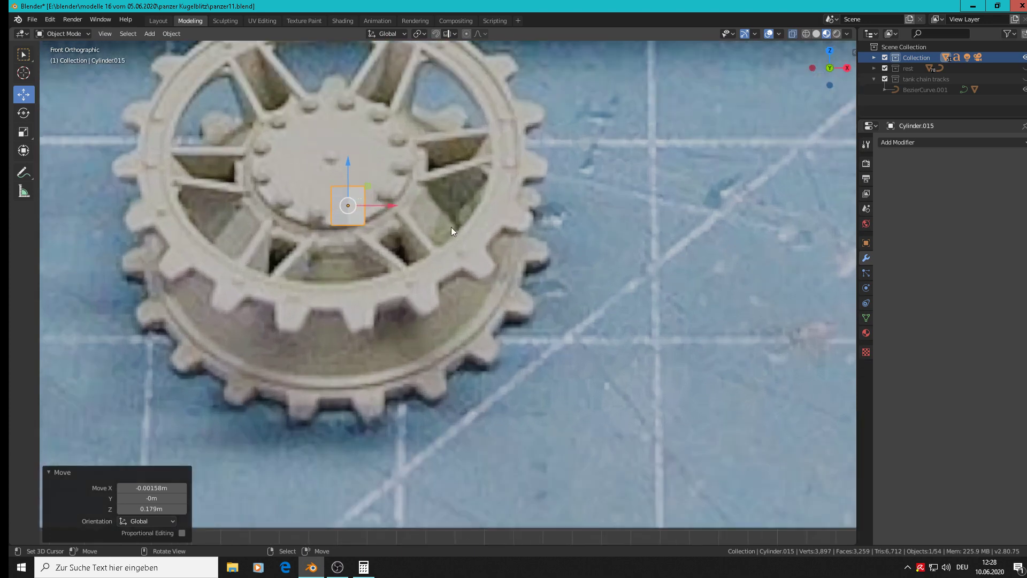
key(s)
click(364, 241)
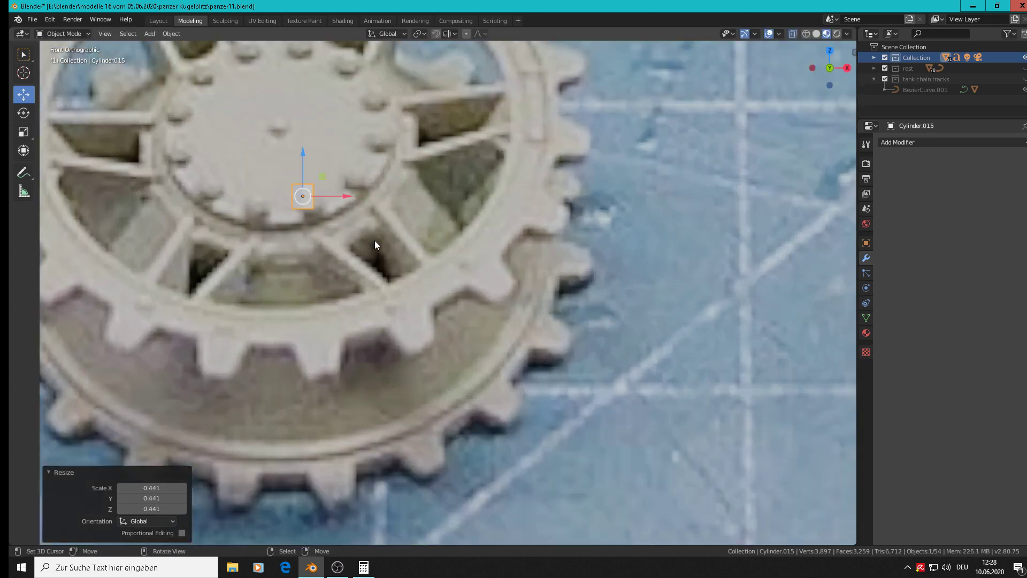
Step: Rotate the bolt cylinder 90° about the global X axis
key(r)
key(x)
key(9)
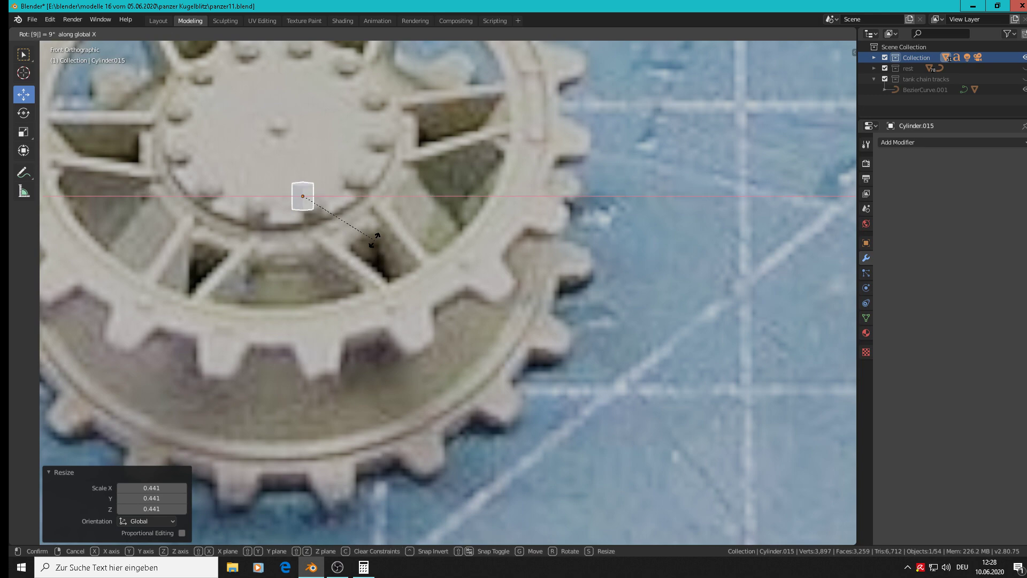
key(0)
key(Return)
Step: Move the bolt about 0.006 m in X and -0.234 m in Z onto the lower part of the modelled gear's hub disc
scroll(372, 245, down, 5)
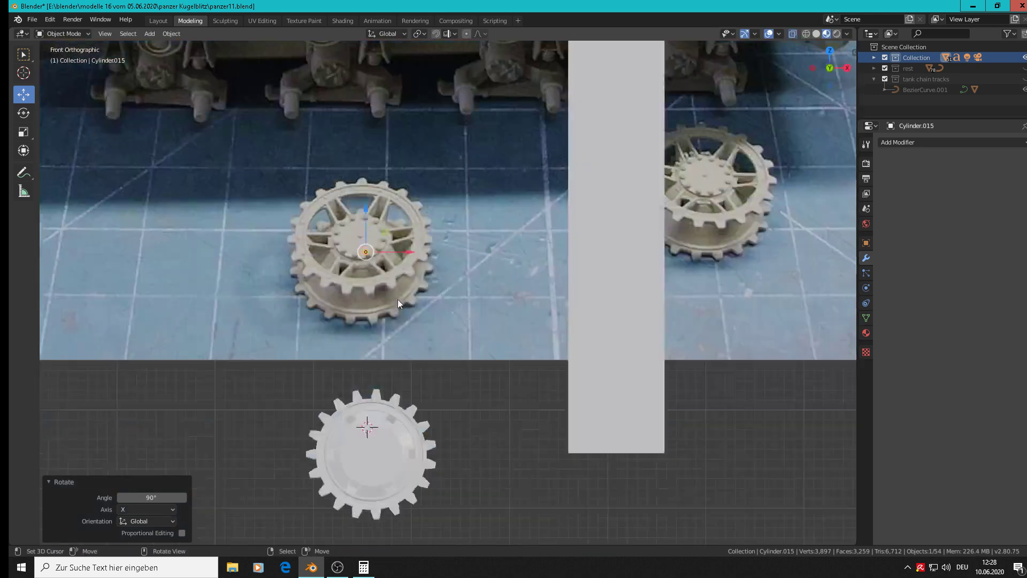
shift+middle_drag(398, 302, 440, 204)
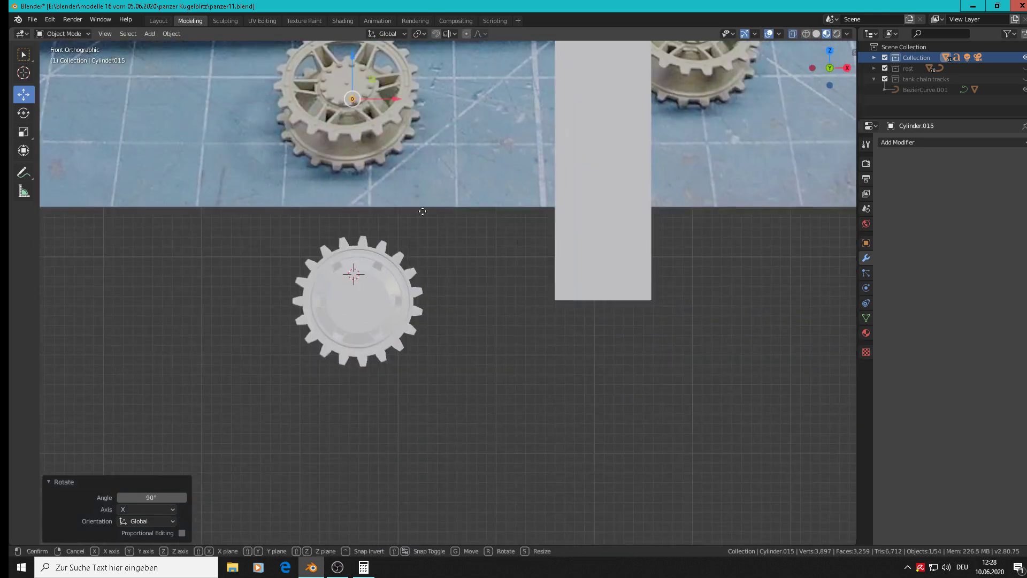
key(g)
click(429, 442)
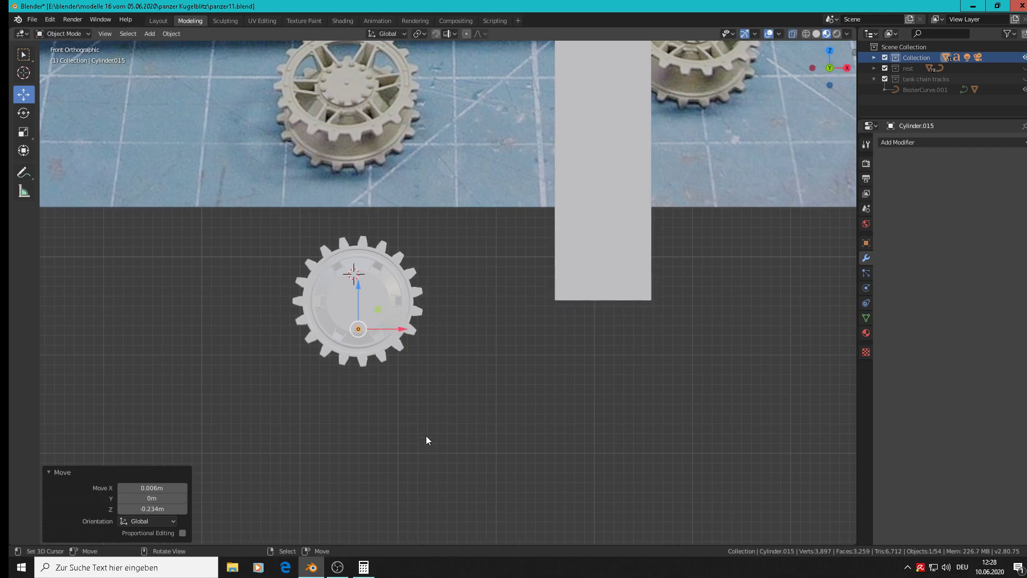
Step: Push the bolt about 0.0013 m along Y into the hub disc's face and return to the front view
middle_drag(426, 435, 340, 351)
scroll(387, 293, up, 5)
scroll(504, 179, up, 1)
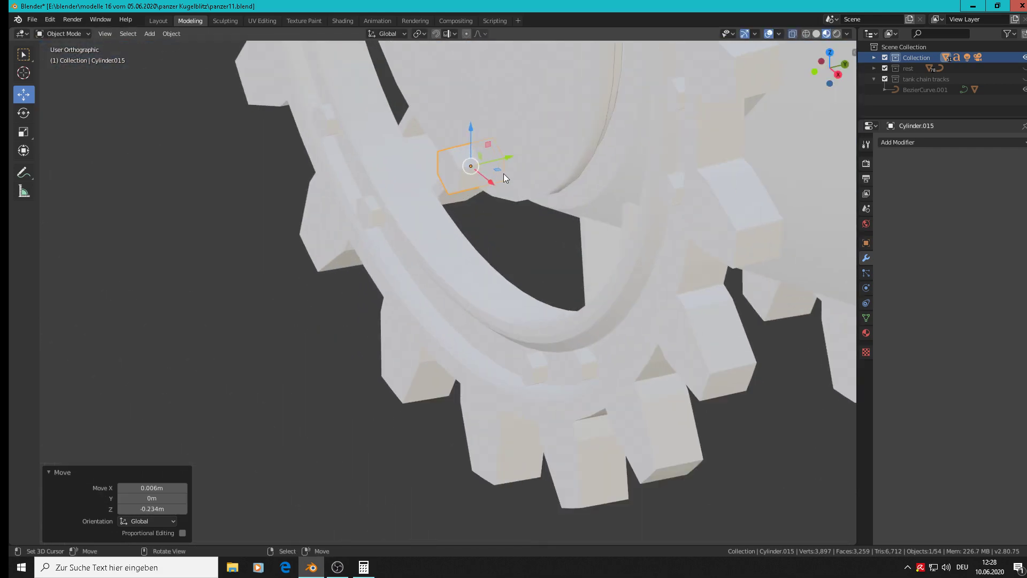
drag(508, 156, 520, 153)
middle_drag(535, 182, 611, 152)
key(KP_1)
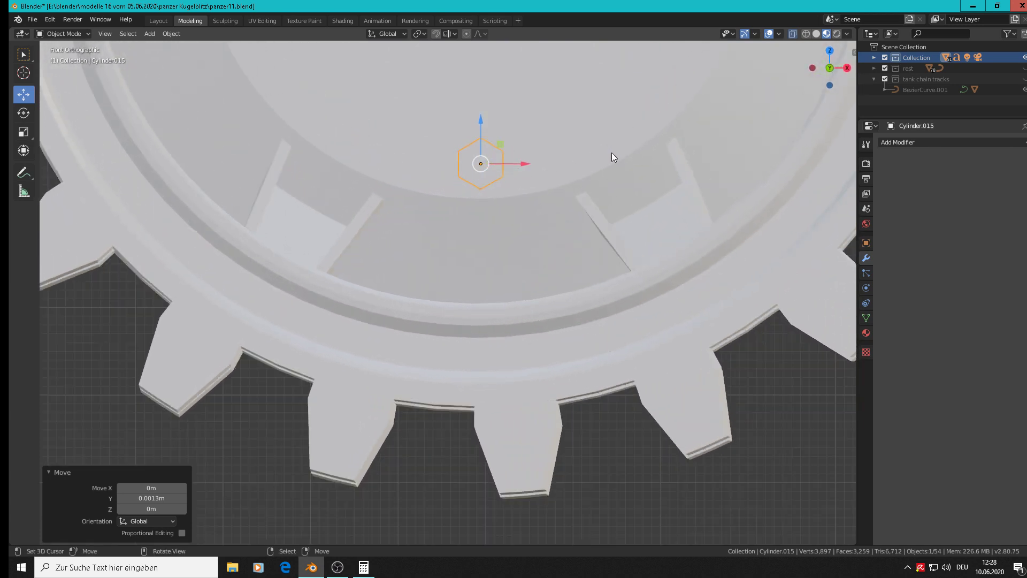
Step: Switch the viewport to see-through solid shading and raise the bolt about 0.002 m in Z
scroll(611, 152, down, 4)
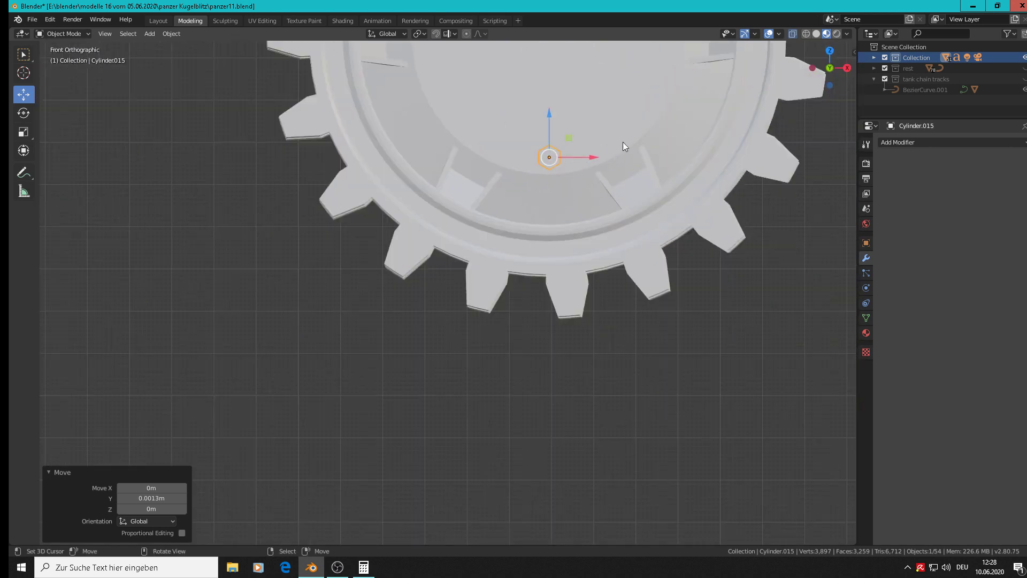
click(817, 33)
scroll(487, 268, up, 3)
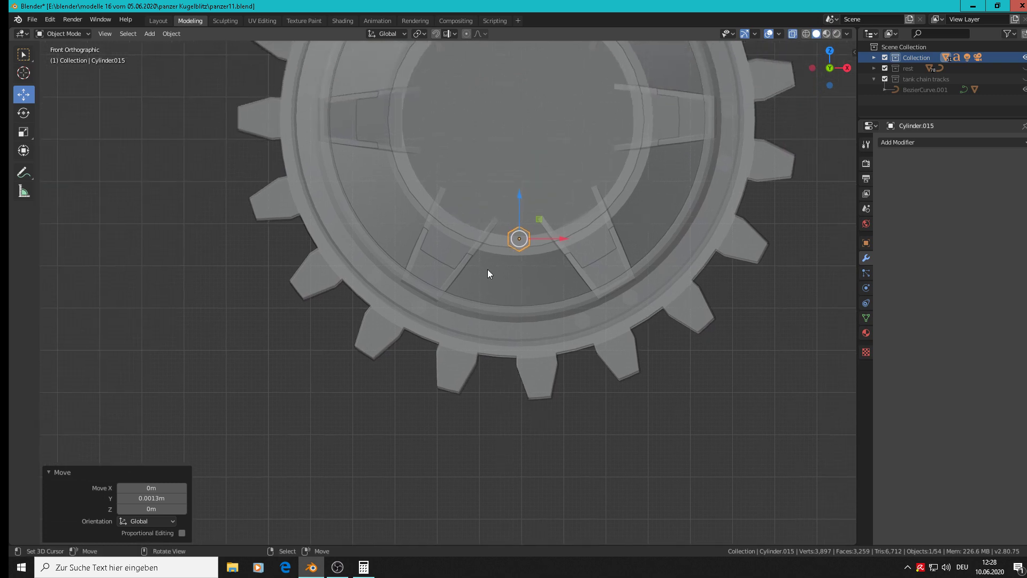
drag(547, 190, 551, 177)
scroll(570, 198, down, 3)
shift+middle_drag(530, 282, 454, 413)
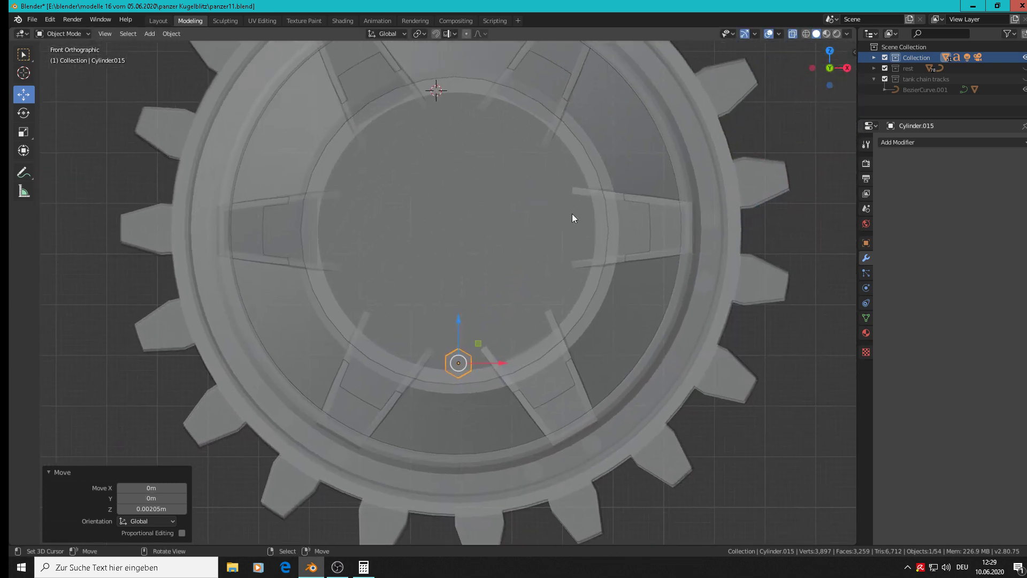
Step: Select the ring around the hub disc and snap the 3D cursor to the centre of its selected round end faces
click(593, 170)
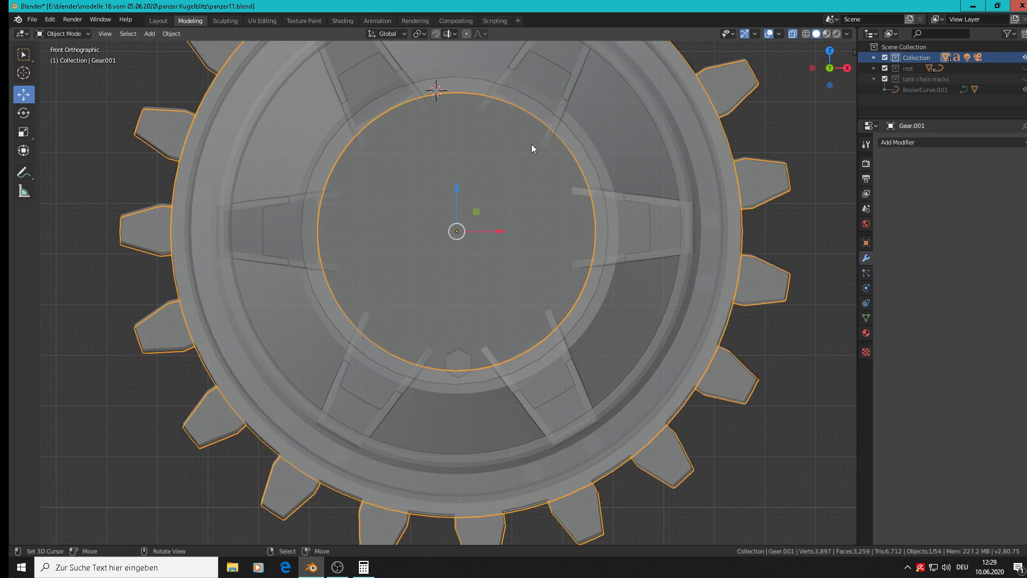
click(556, 142)
scroll(538, 178, up, 1)
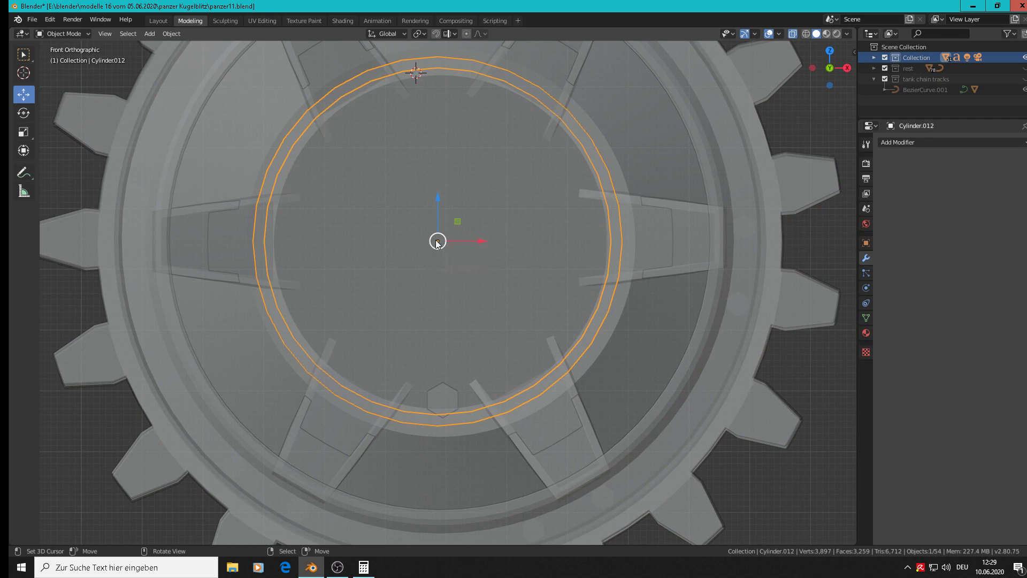
drag(437, 241, 438, 241)
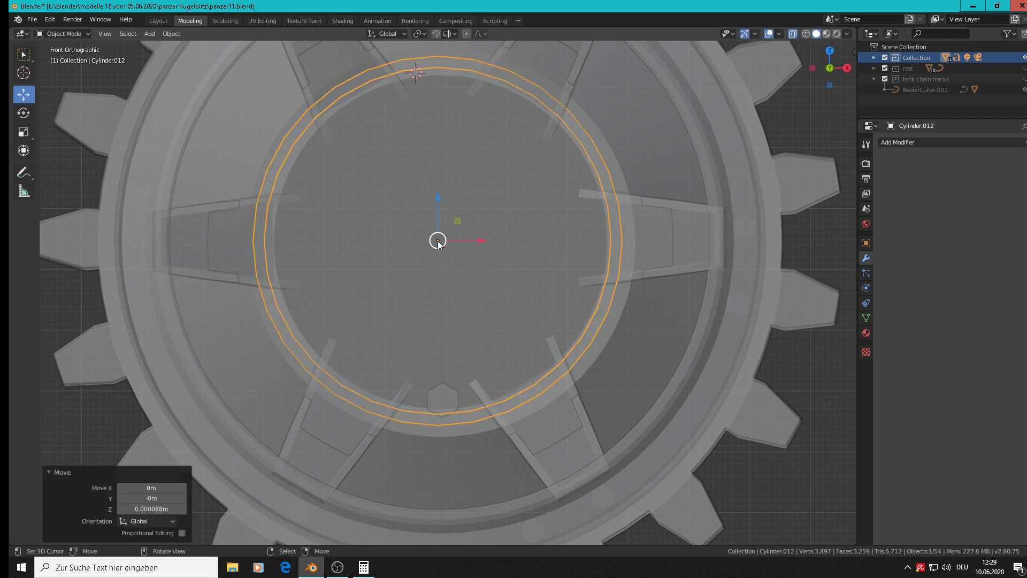
key(Tab)
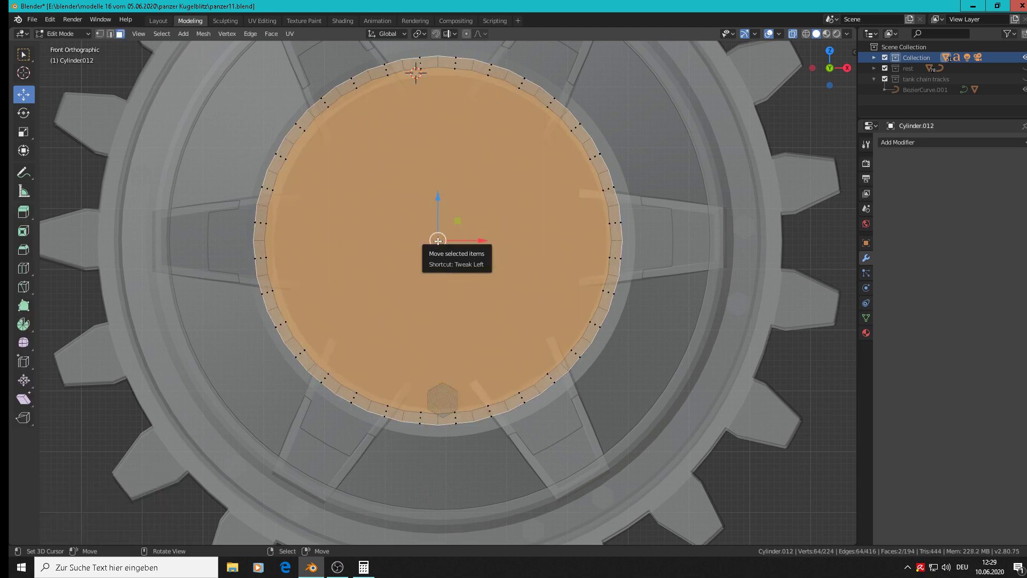
key(Tab)
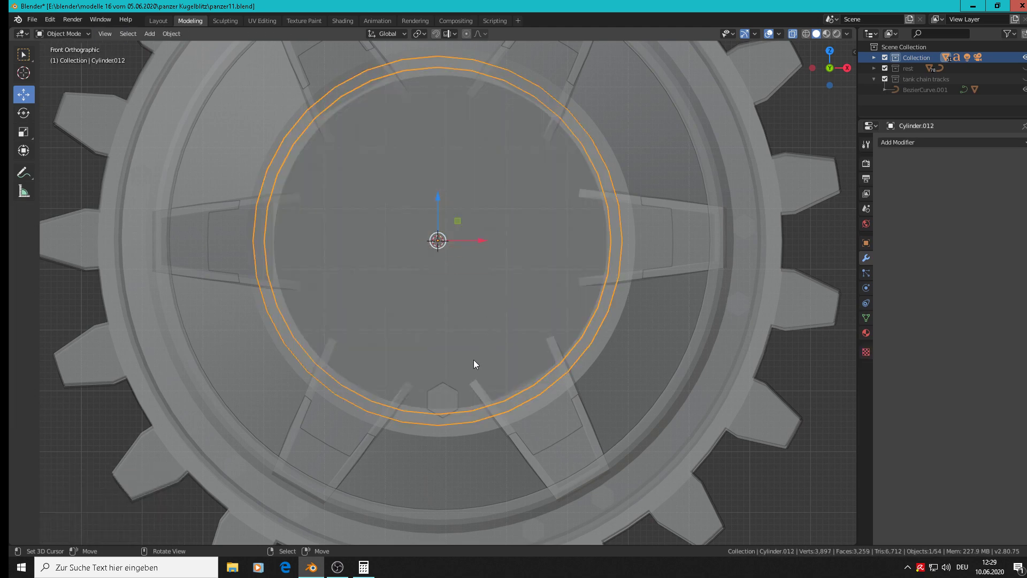
Step: Raise the hexagonal bolt about 0.0017 m in Z and set its origin to the 3D cursor at the hub centre
click(444, 399)
middle_drag(444, 400, 456, 233)
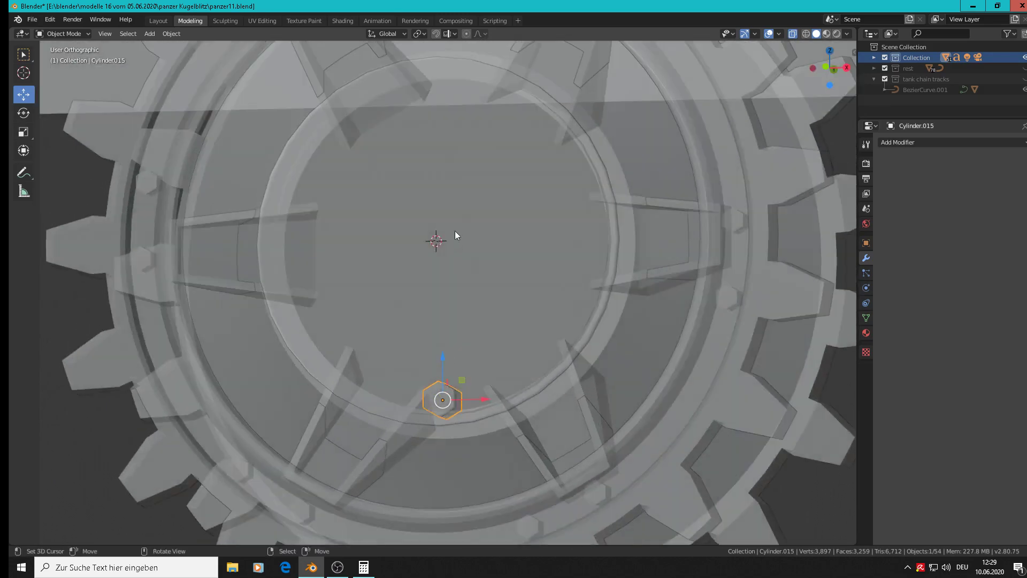
key(KP_1)
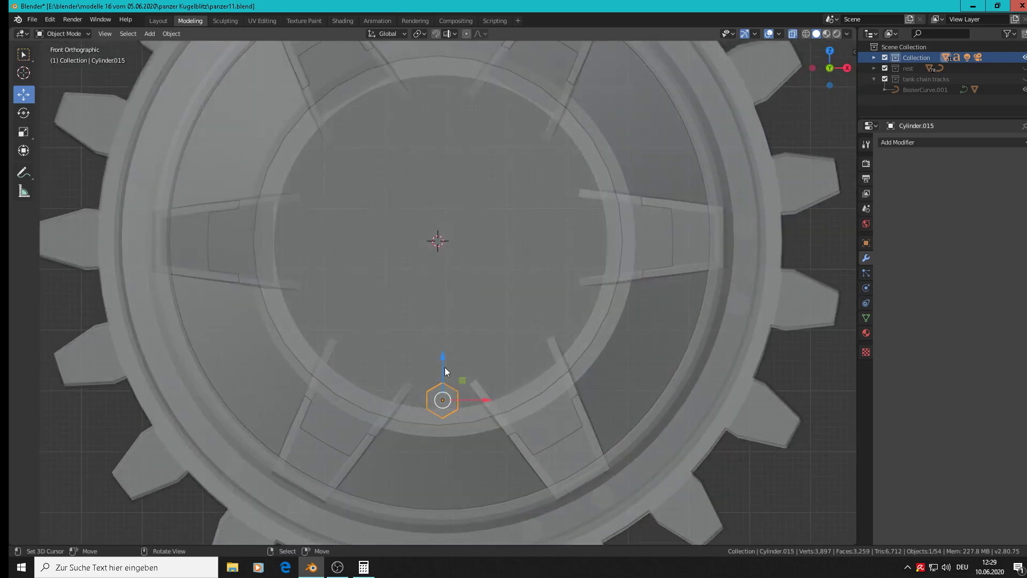
drag(445, 369, 442, 360)
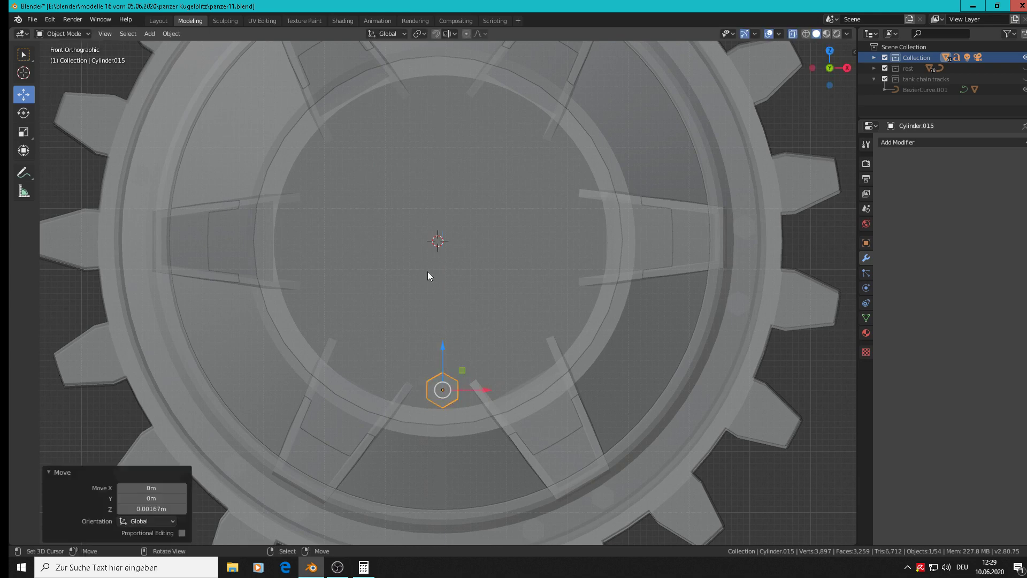
click(172, 33)
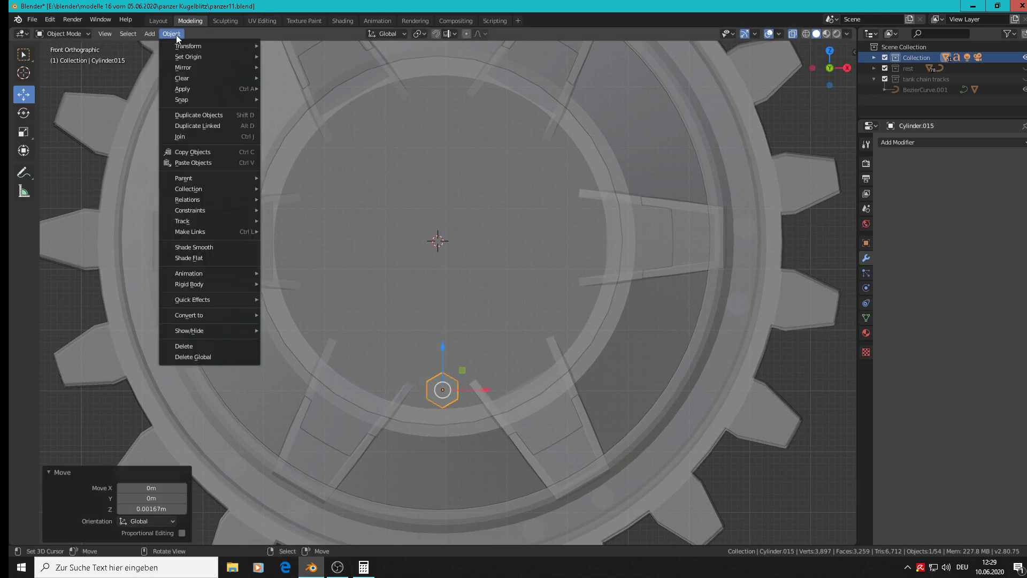
mouse_move(184, 58)
click(297, 80)
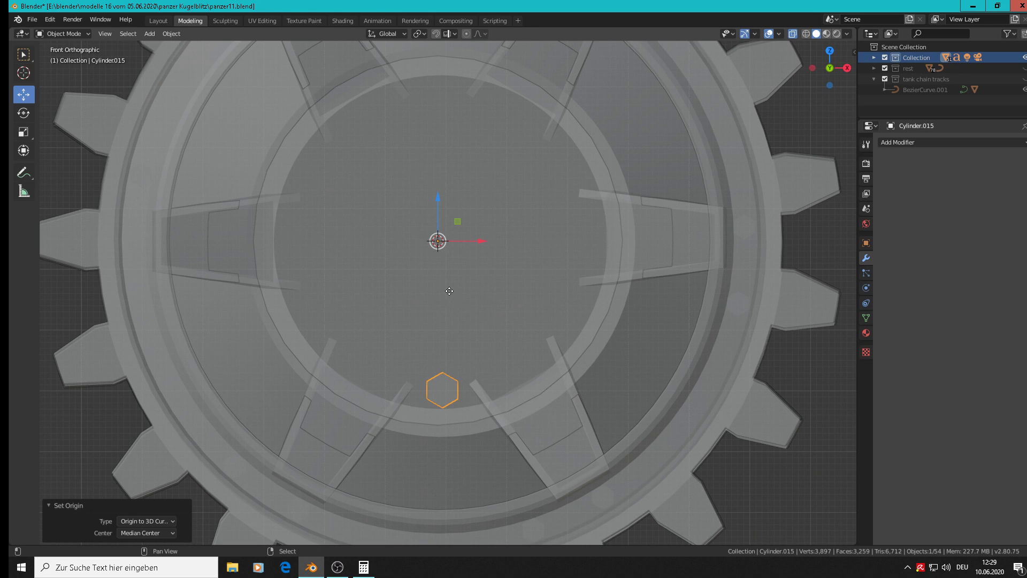
Step: Duplicate the bolt in place and try to rotate the copy around the hub centre by a numeric angle
key(shift+d)
key(Escape)
key(r)
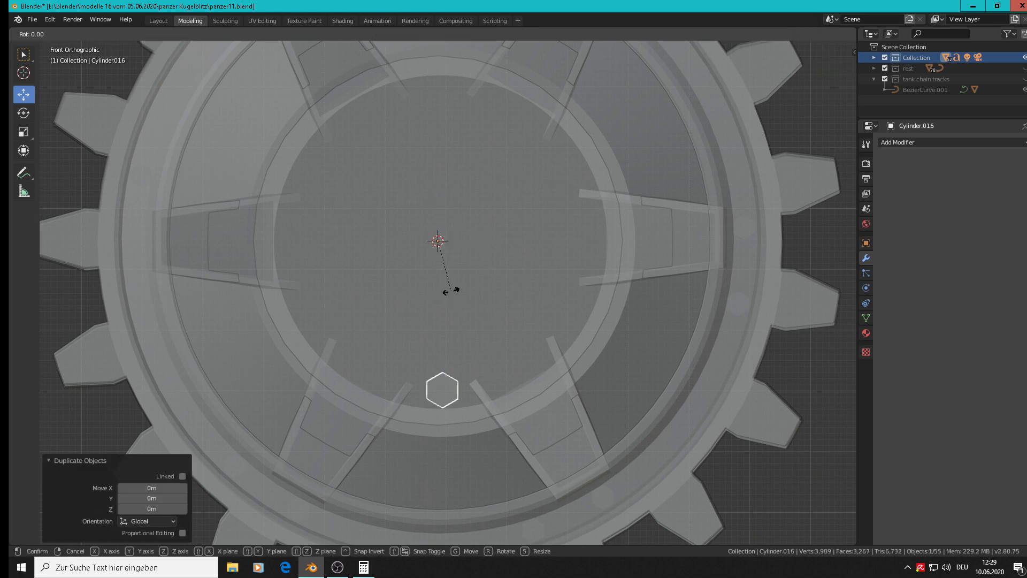
key(equal)
key(Escape)
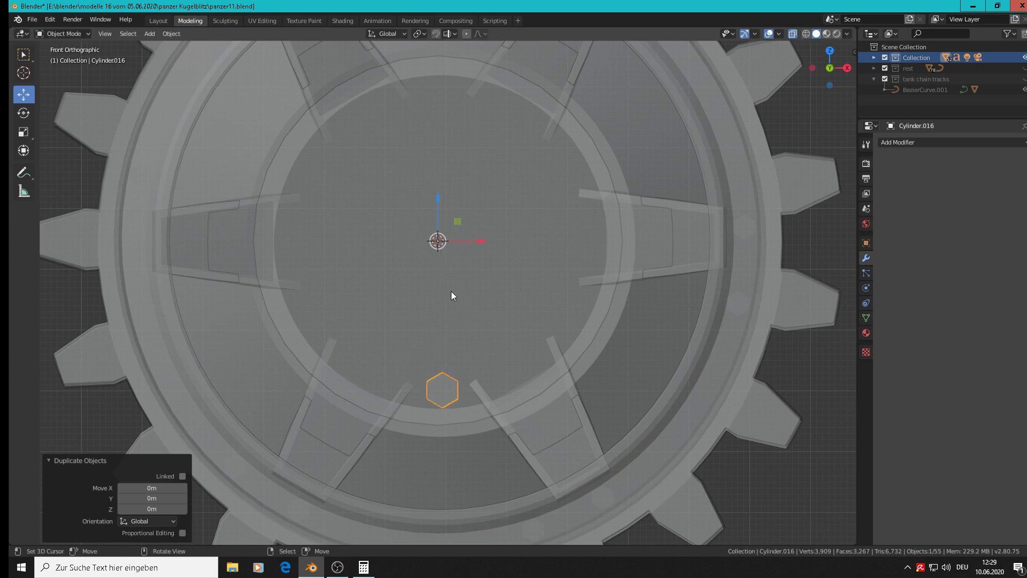
key(r)
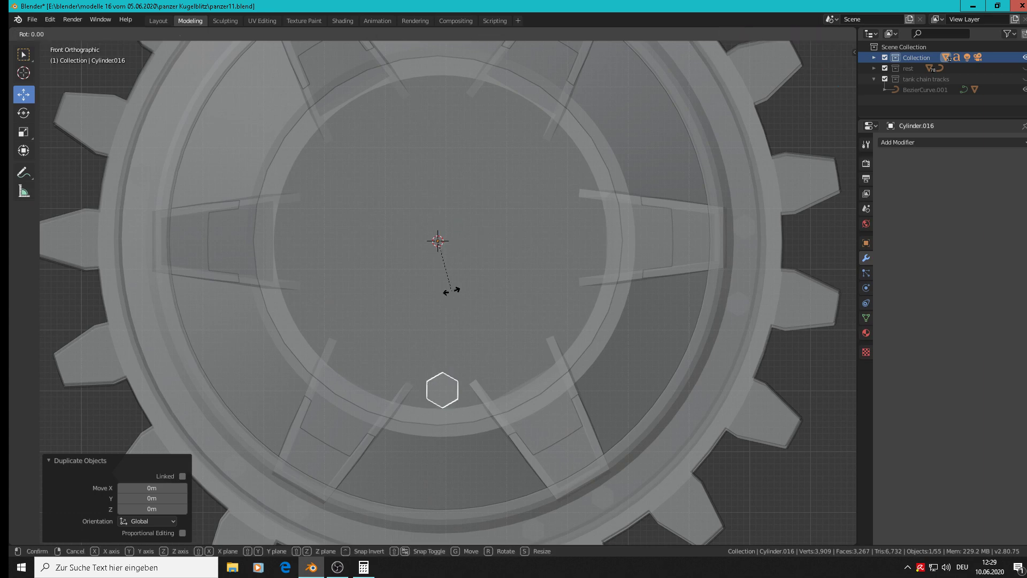
key(equal)
key(Return)
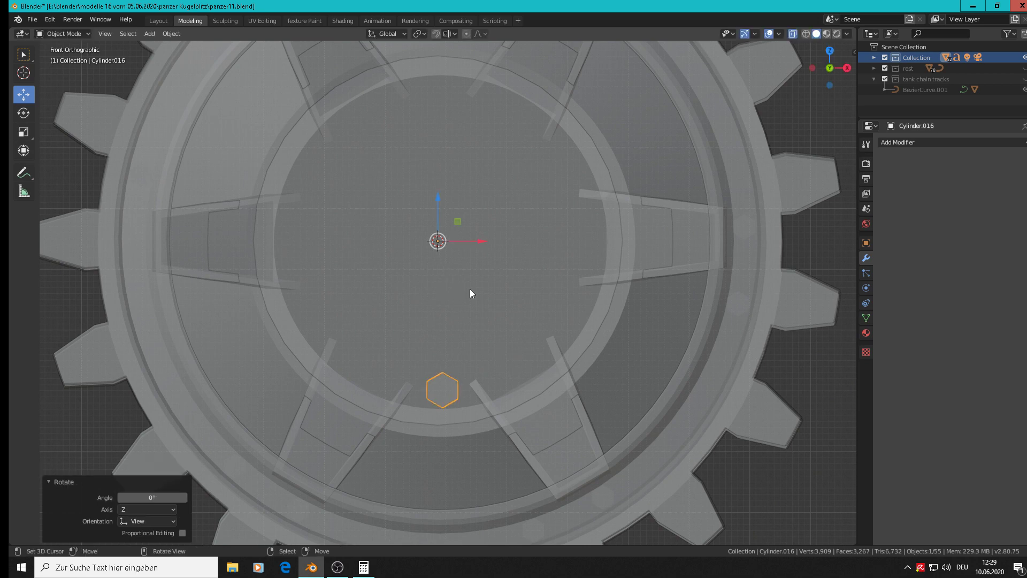
Step: Try to rotate the duplicated bolt about the global Y axis
key(r)
key(y)
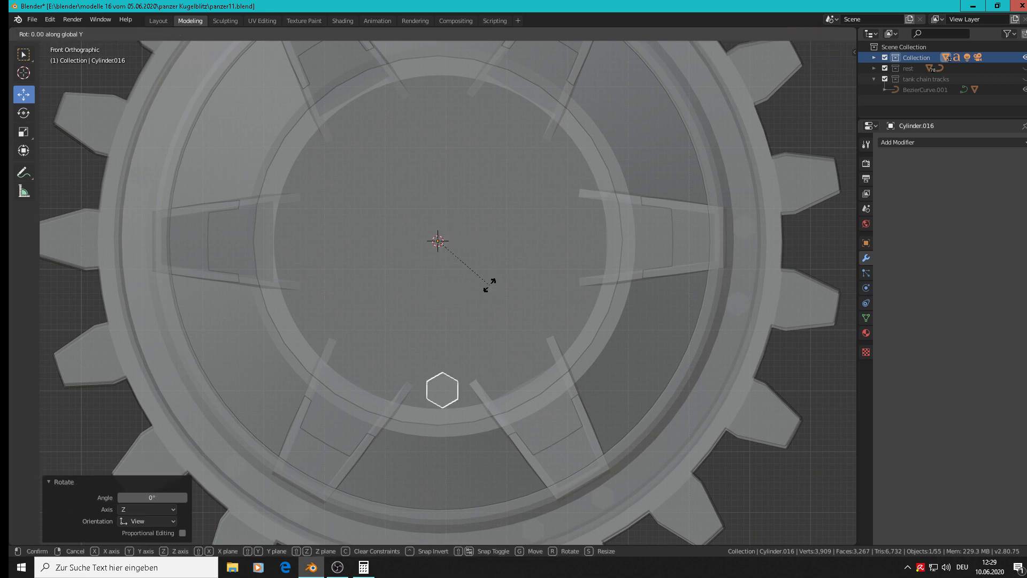
key(equal)
key(Return)
scroll(489, 285, down, 4)
middle_drag(498, 296, 532, 316)
scroll(532, 315, up, 5)
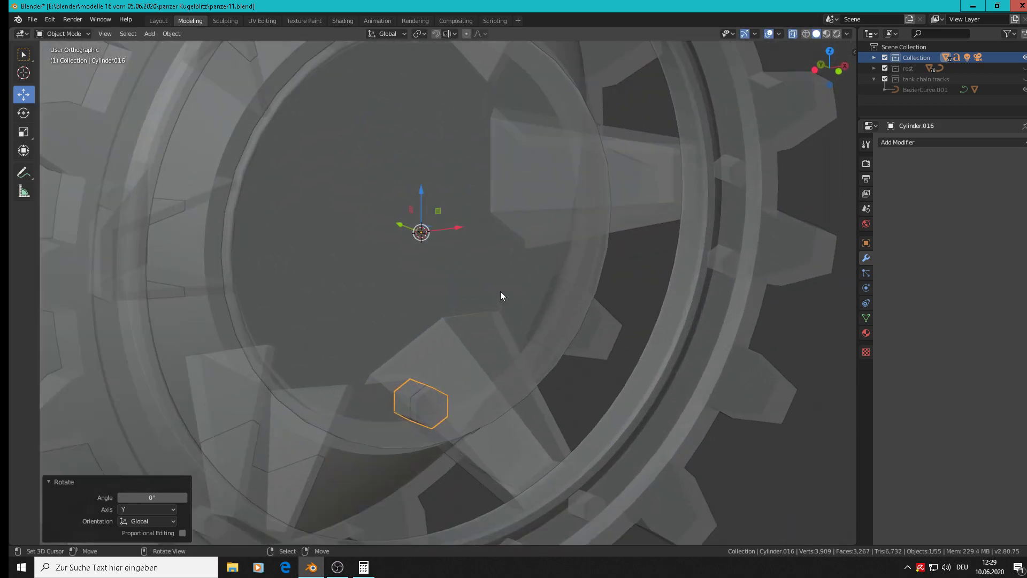
key(r)
key(y)
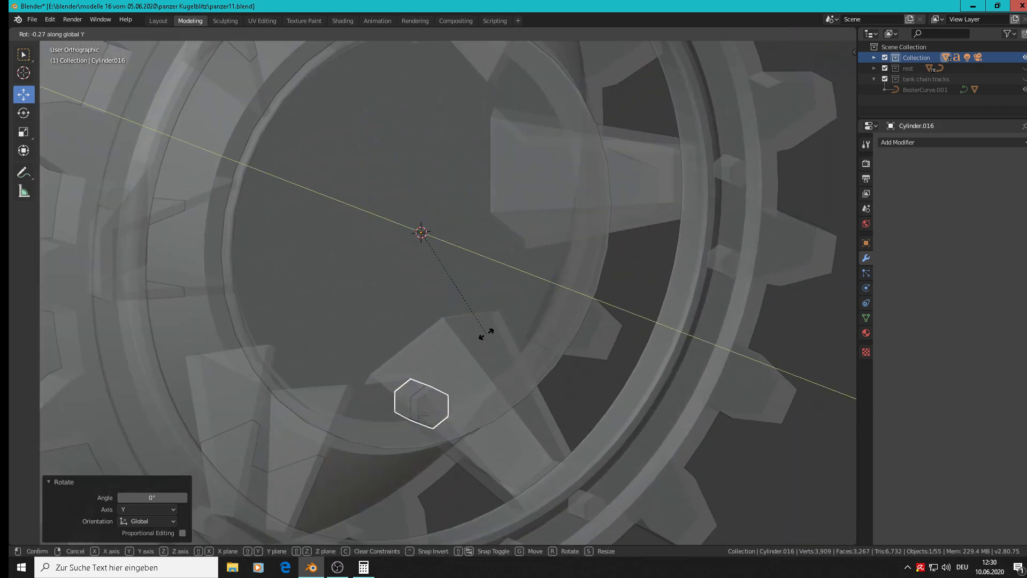
right_click(589, 304)
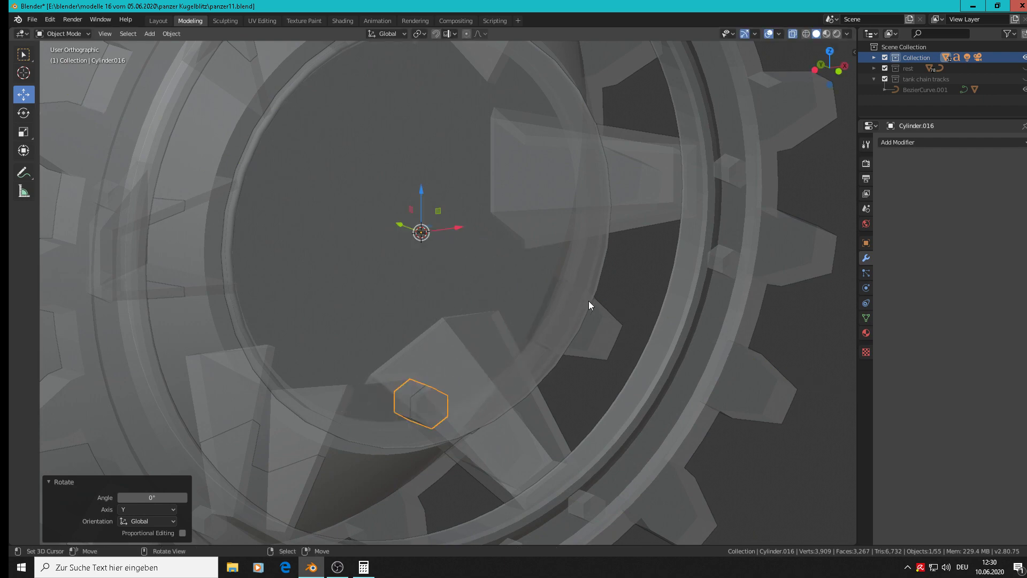
Step: Switch the viewport to material preview shading and retry the bolt copy's rotation about the global Y axis
click(827, 34)
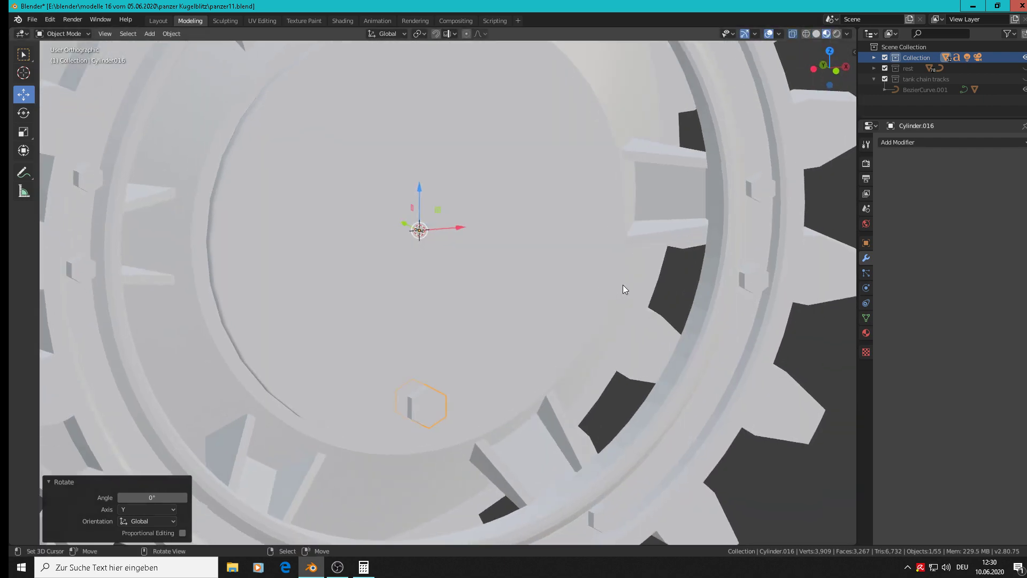
key(r)
key(y)
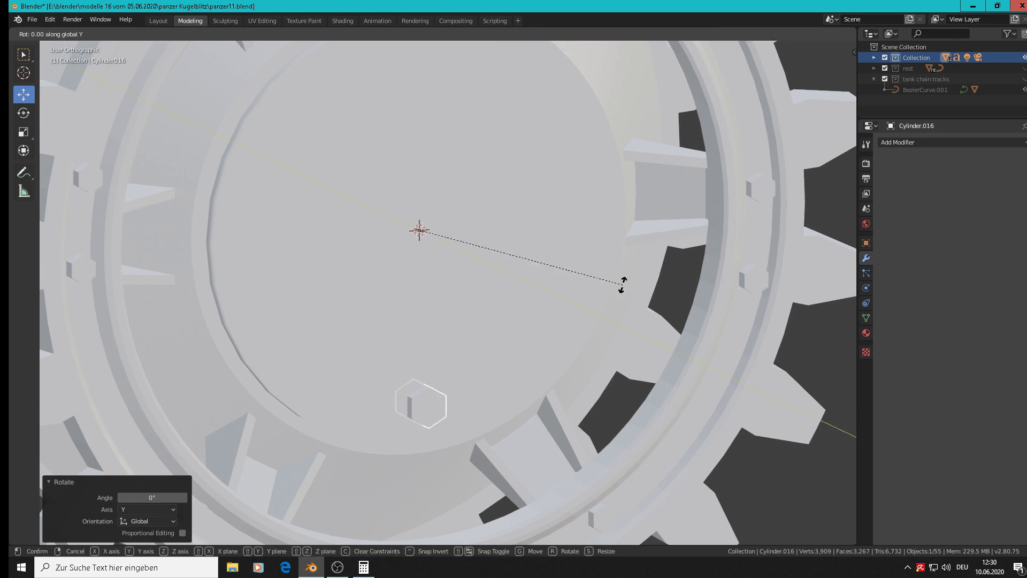
key(KP_Multiply)
key(Escape)
Step: Duplicate the copied bolt's mesh in place in Edit Mode and try to rotate it about the global Y axis
middle_drag(537, 296, 556, 316)
middle_drag(444, 310, 386, 293)
key(KP_0)
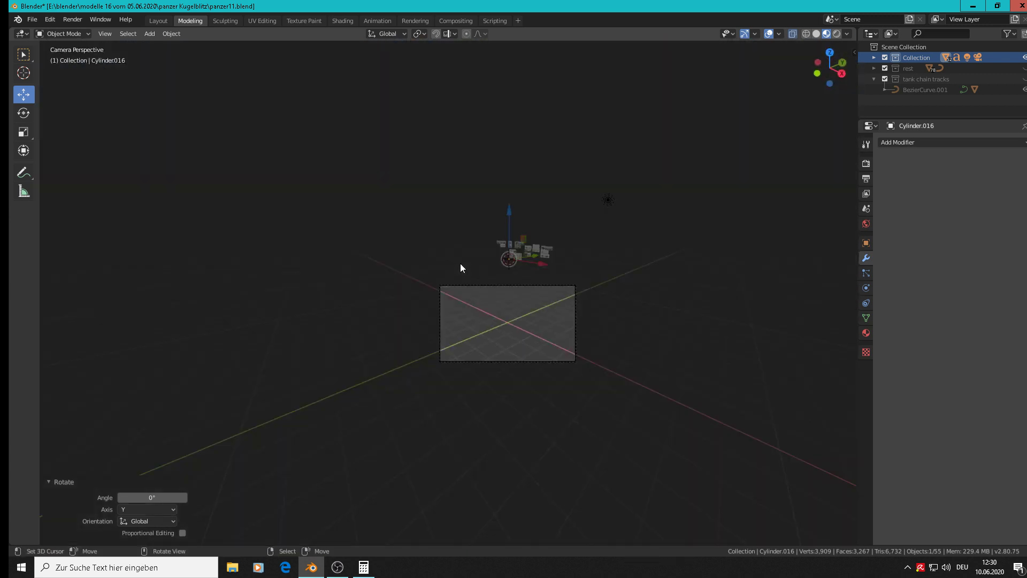
key(KP_Decimal)
middle_drag(518, 263, 467, 290)
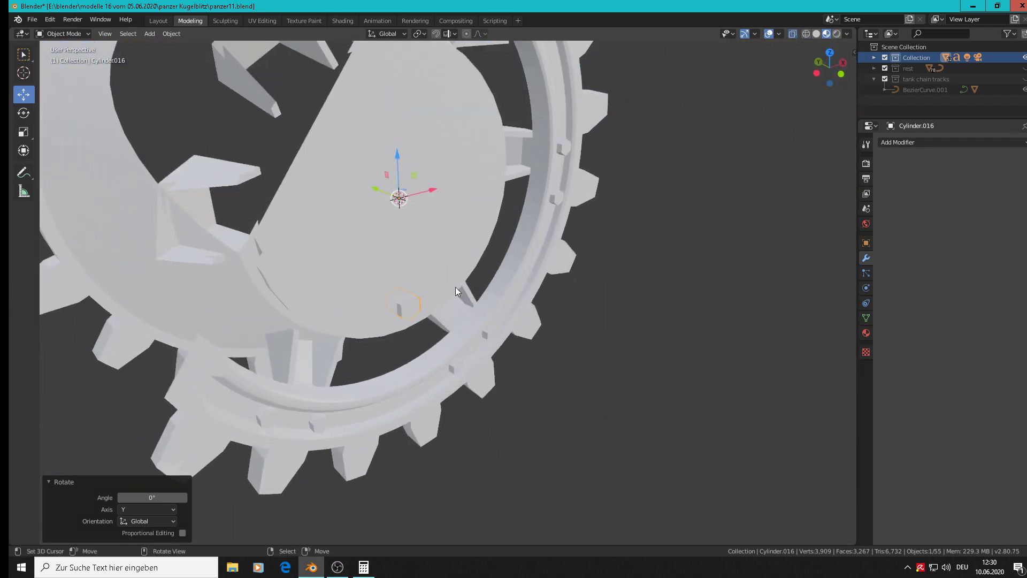
key(Tab)
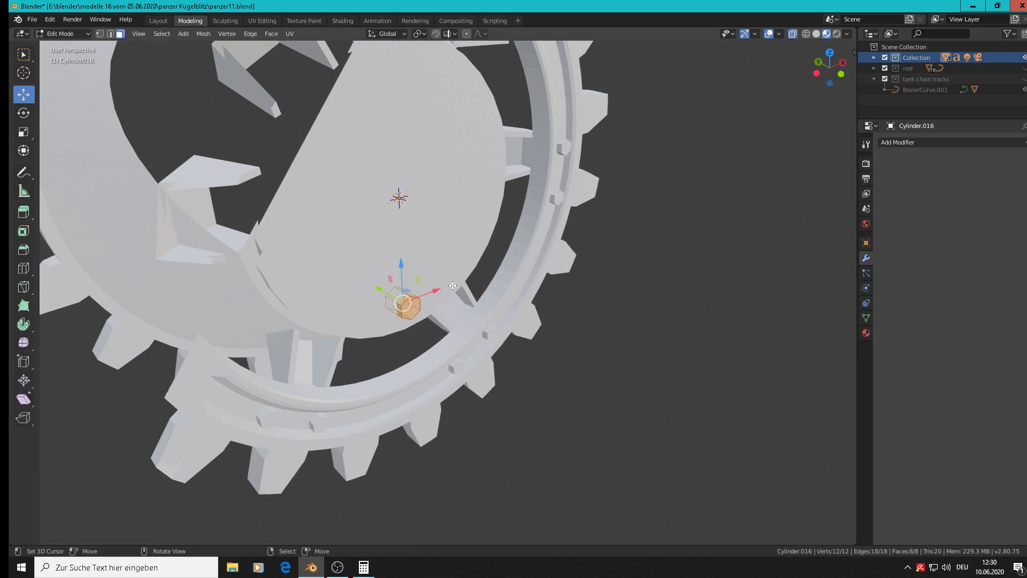
key(KP_1)
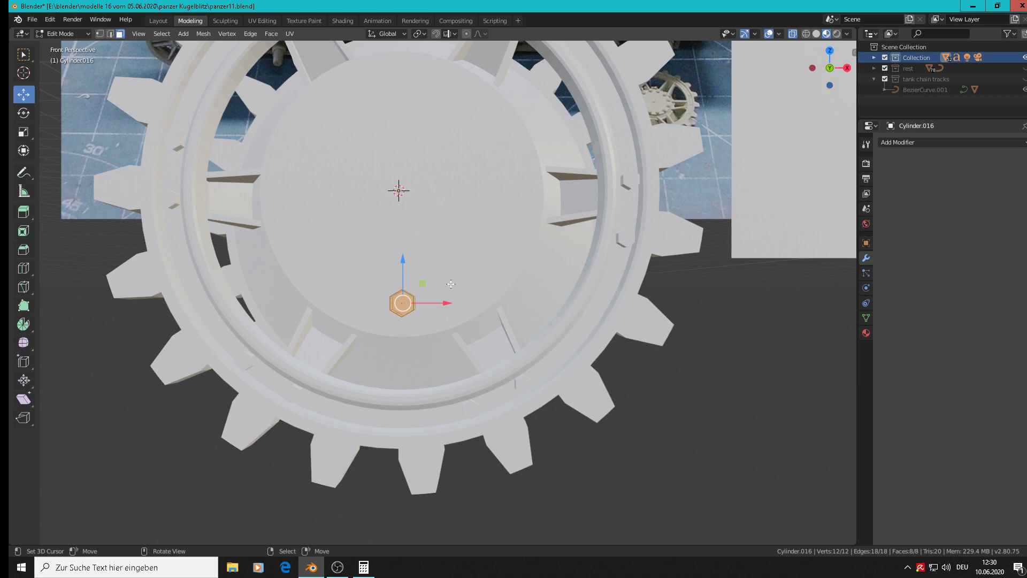
key(shift+d)
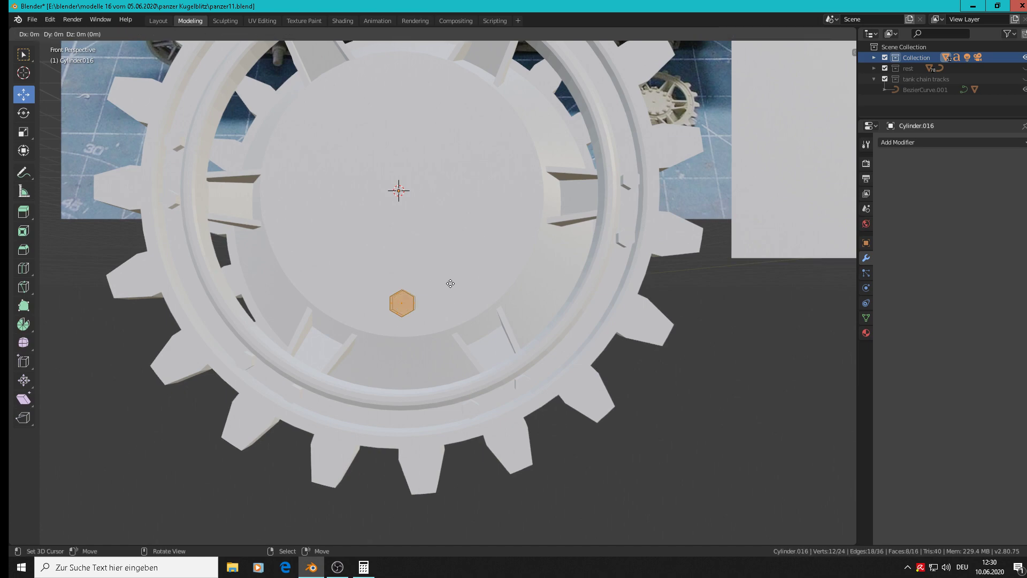
right_click(450, 283)
key(r)
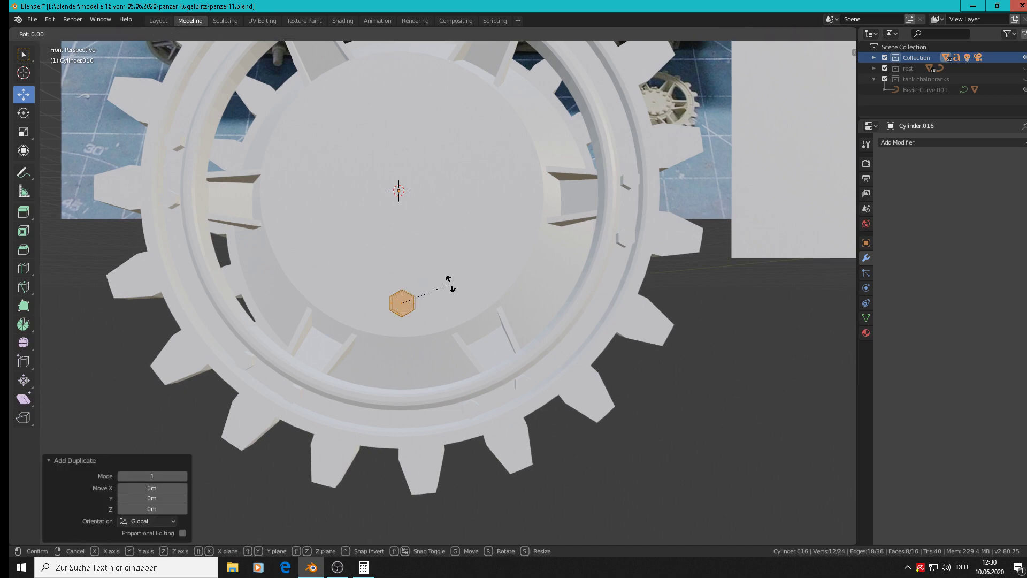
key(y)
key(=)
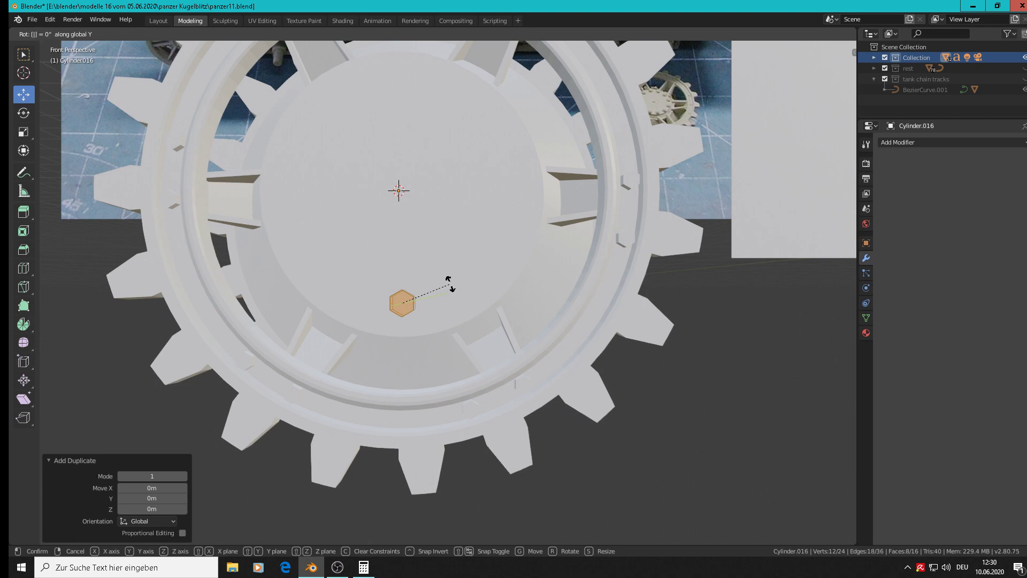
key(Return)
Step: Return to Object Mode and rotate the bolt copy by about -54.7° around the hub centre on the global Y axis
middle_drag(450, 284, 539, 320)
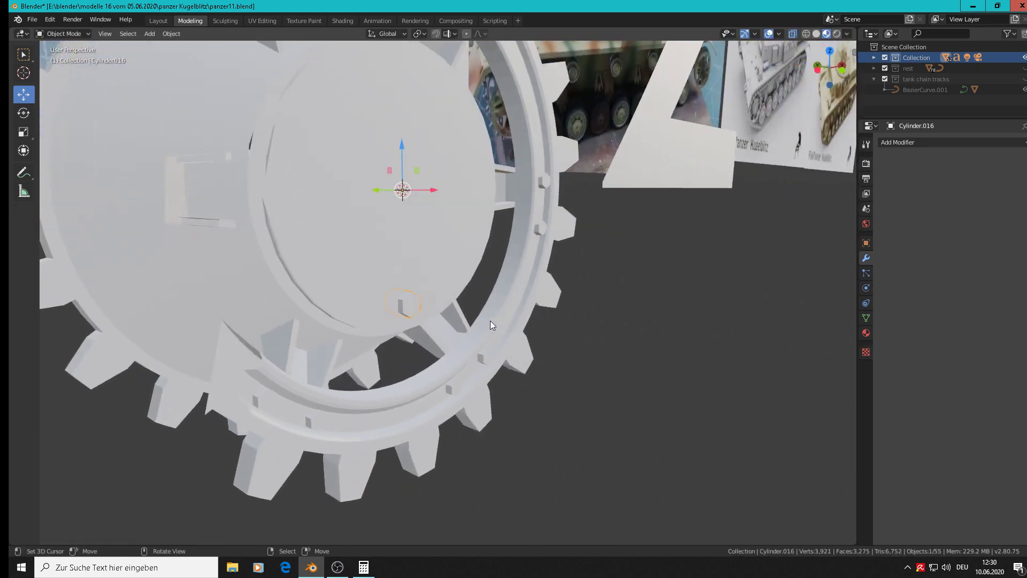
key(r)
key(y)
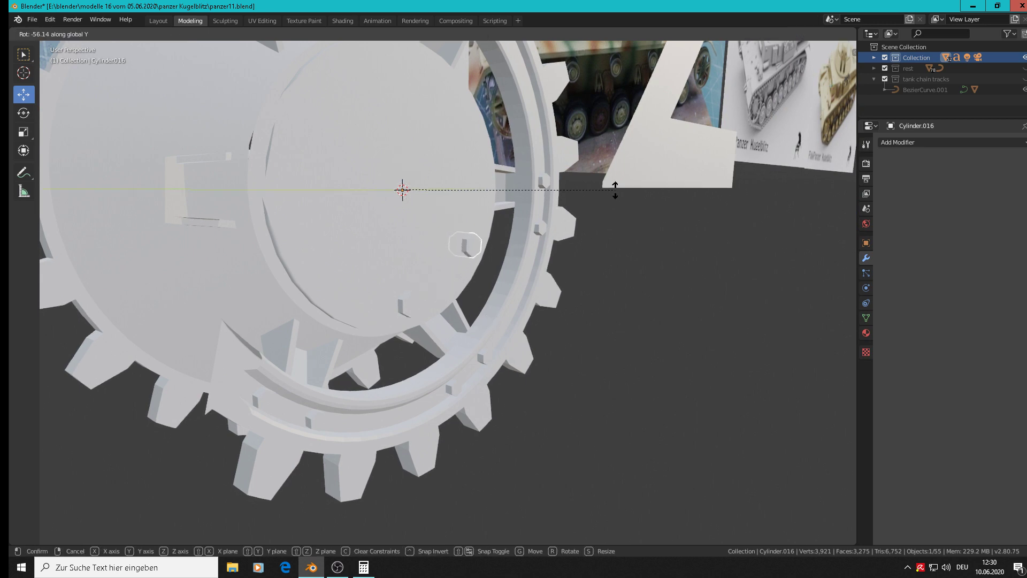
click(619, 194)
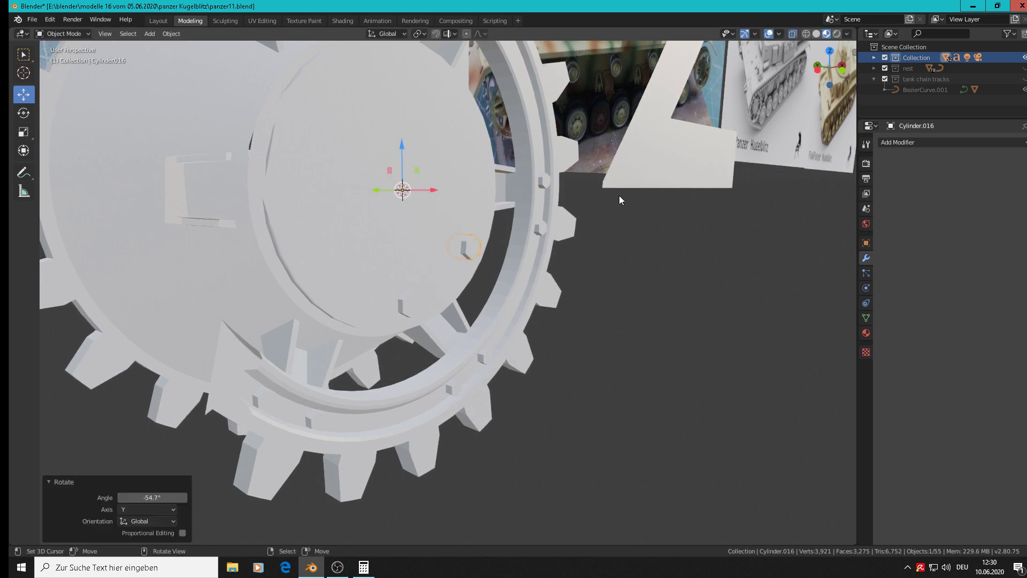
Step: Duplicate the newest hub bolt in place and rotate the copy by about -52.2° around the hub centre on the global Y axis
middle_drag(618, 195, 612, 352)
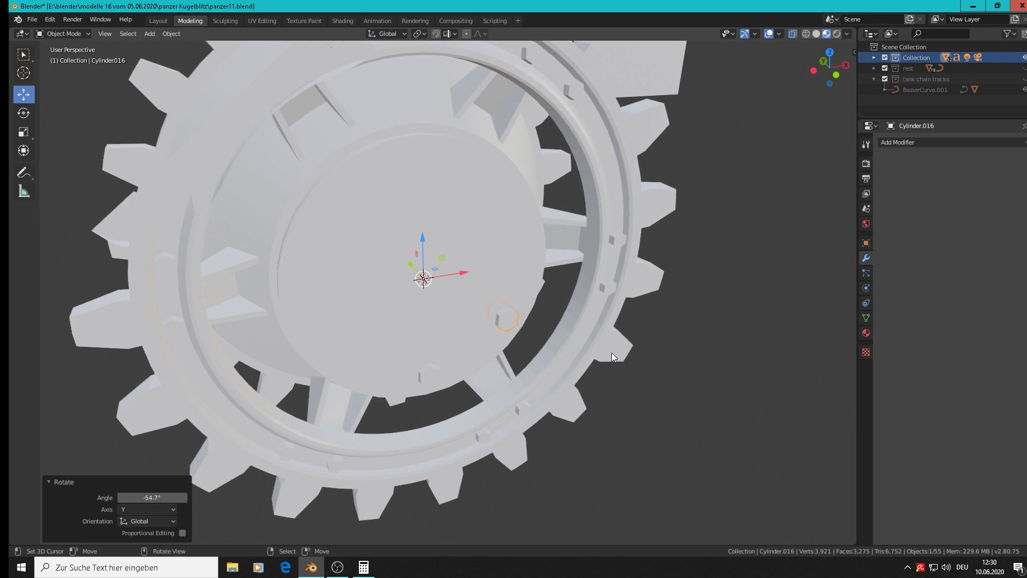
key(shift+d)
key(Escape)
key(r)
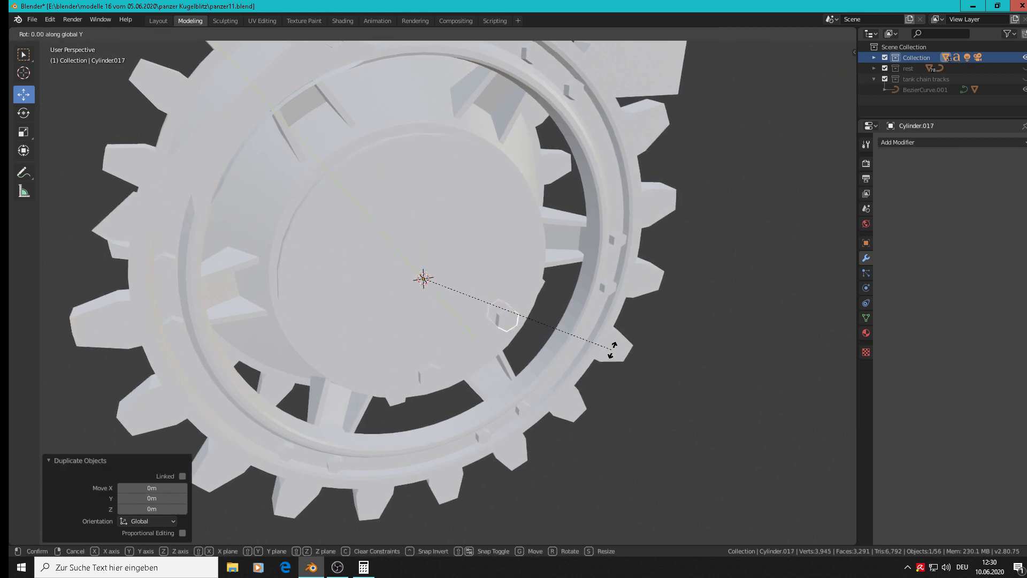
key(y)
click(645, 206)
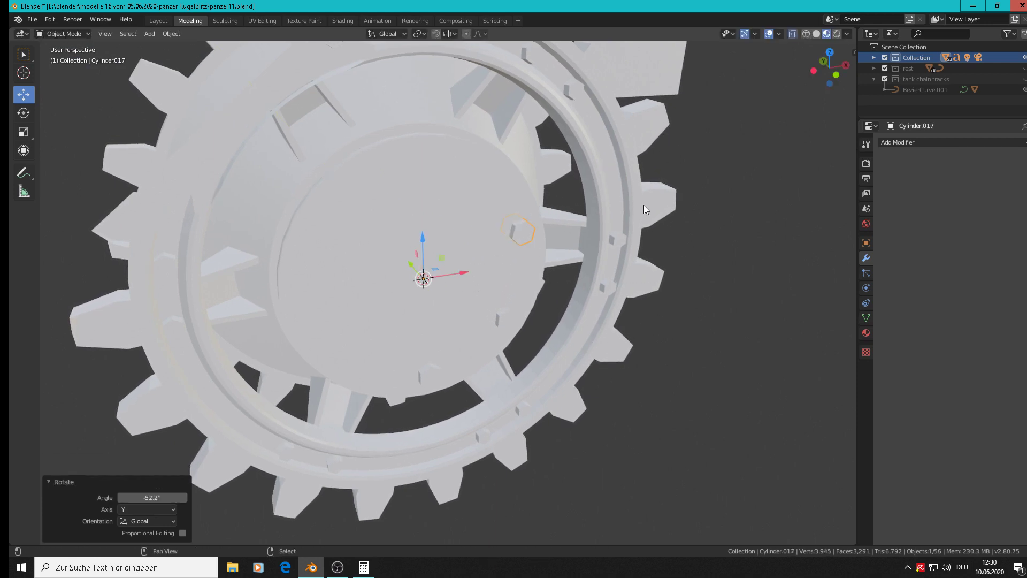
Step: Add another bolt to the hub ring by duplicating the selected one and rotating it about -58.1° on the global Y axis
key(shift+d)
key(r)
key(y)
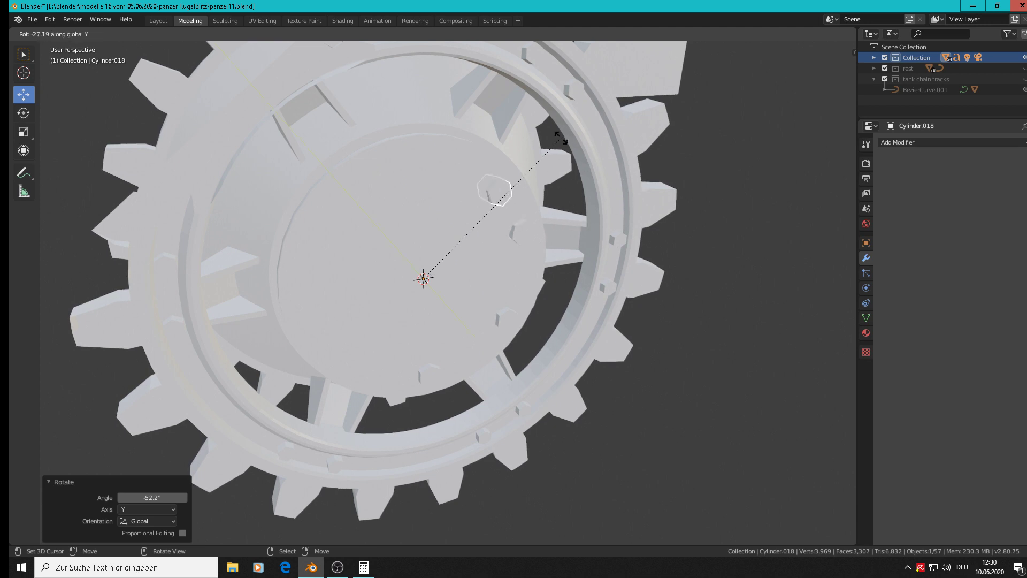
click(466, 153)
Step: Continue the hub ring with another bolt copy rotated by about -52.8° on the global Y axis
key(shift+d)
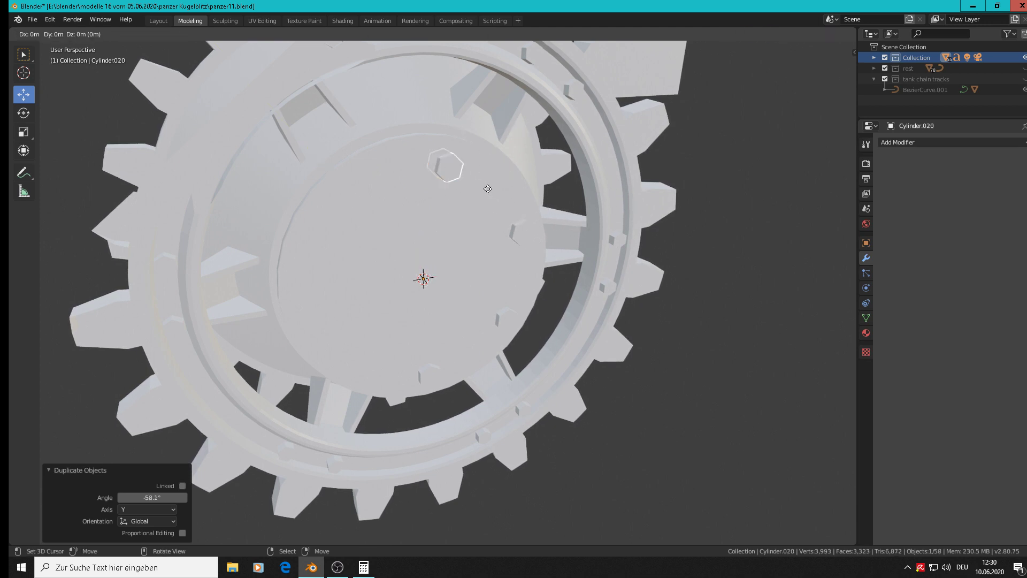
key(r)
key(y)
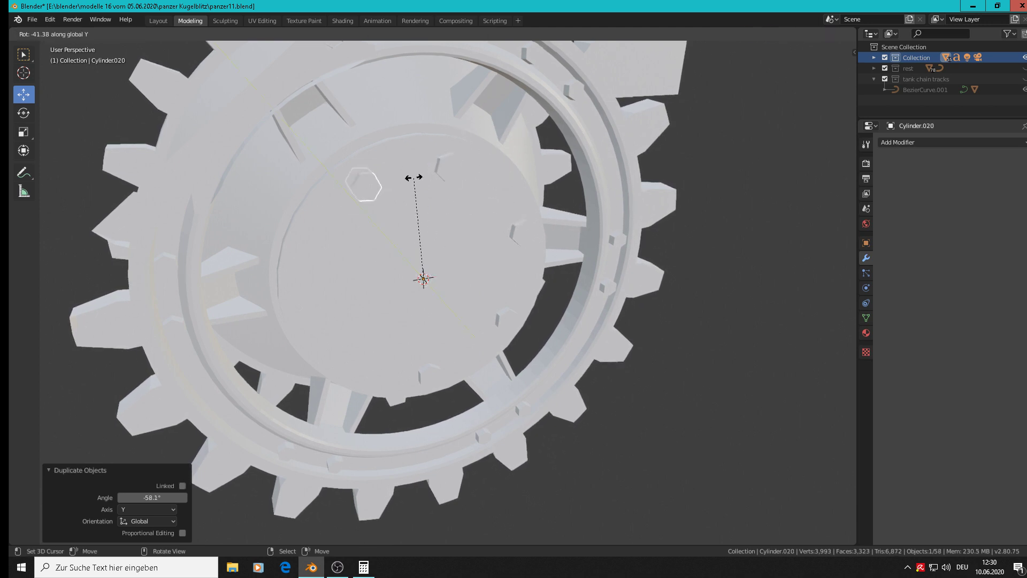
click(397, 194)
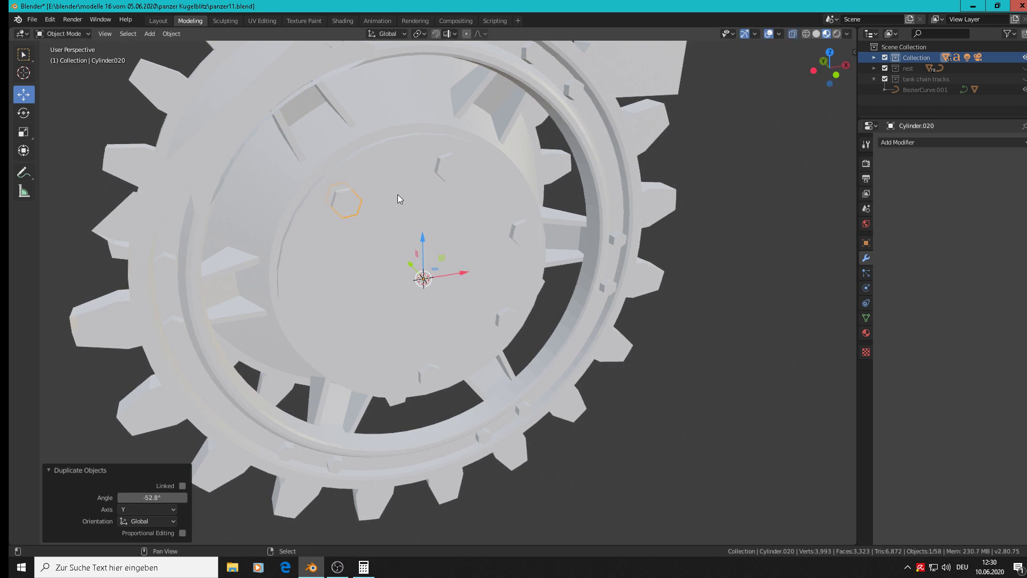
Step: Duplicate the selected bolt again and rotate the copy by about -47.9° around the hub centre on the global Y axis
key(shift+d)
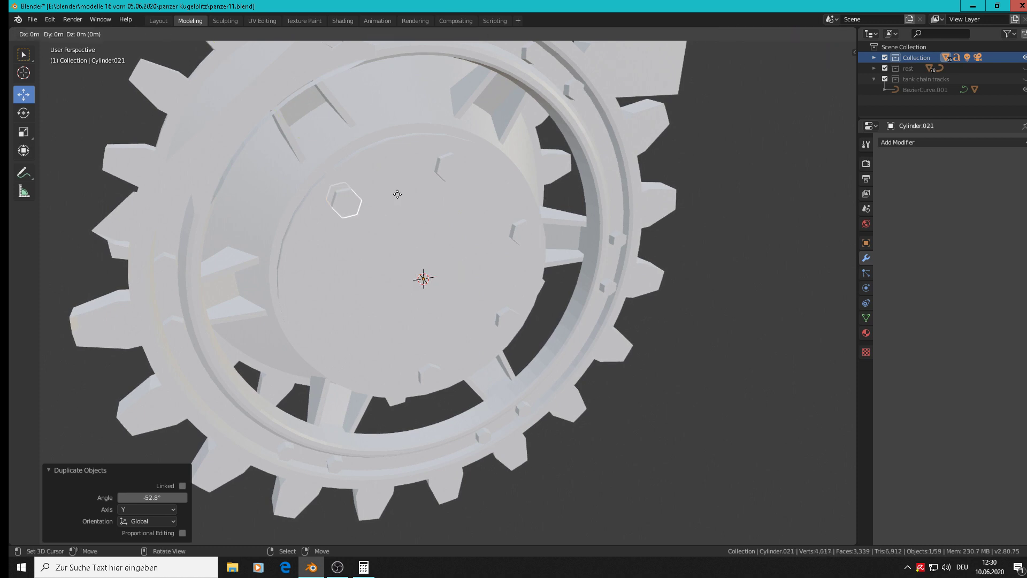
key(r)
key(y)
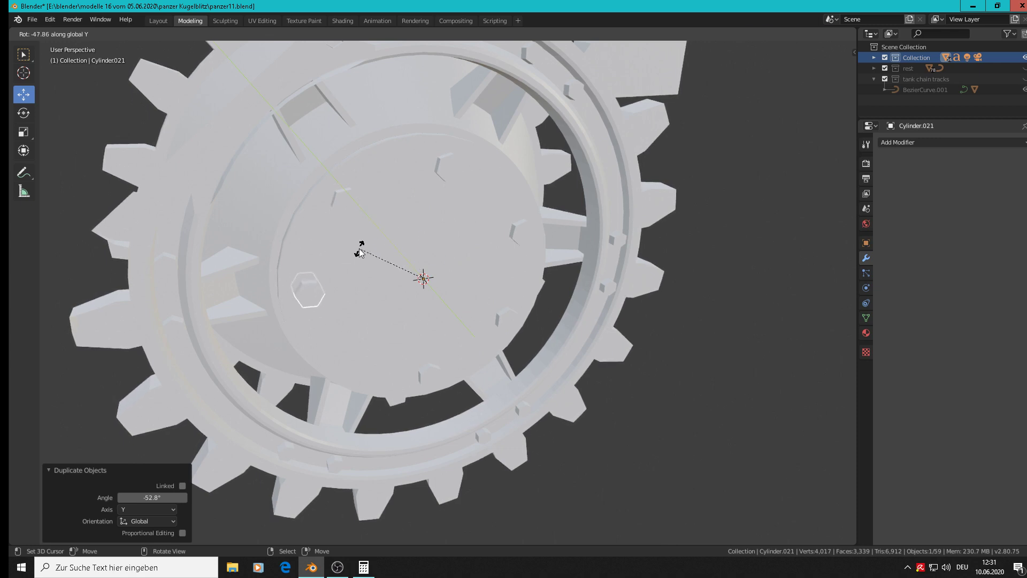
click(359, 249)
Step: Close the hub's bolt ring with a further bolt copy rotated by about -44.4° on the global Y axis
key(shift+d)
key(r)
key(y)
click(341, 308)
scroll(479, 323, down, 1)
middle_drag(478, 323, 468, 295)
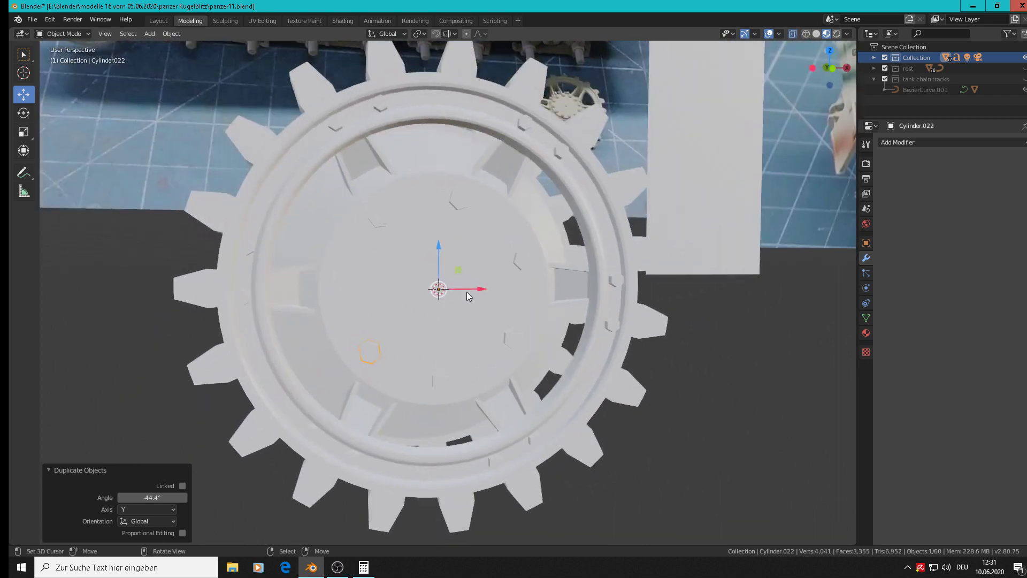
Step: Compare the modelled sprocket wheel and its hub bolts with the wheels in the reference photo
key(Tab)
scroll(511, 314, down, 3)
scroll(511, 315, down, 3)
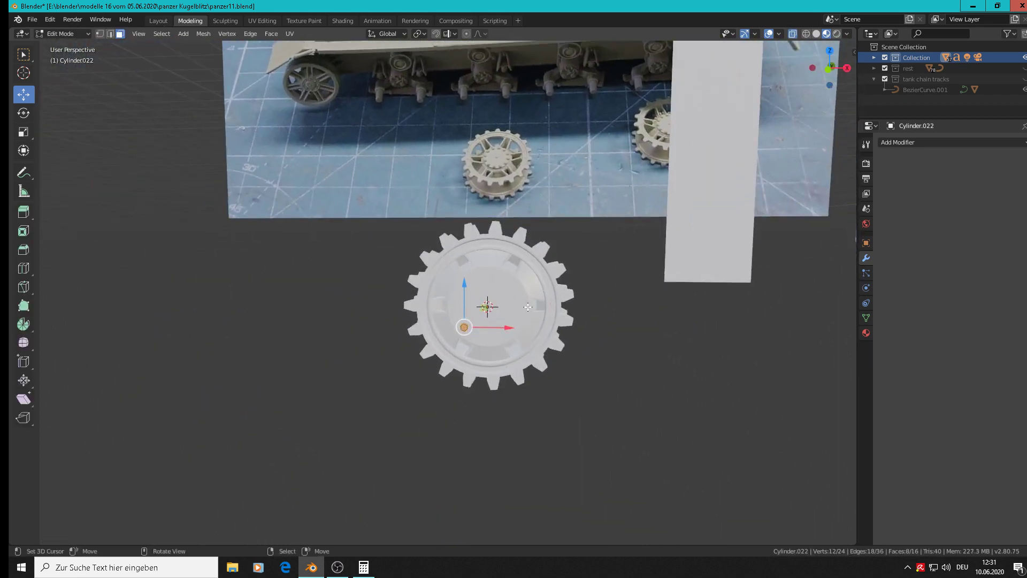
key(KP_1)
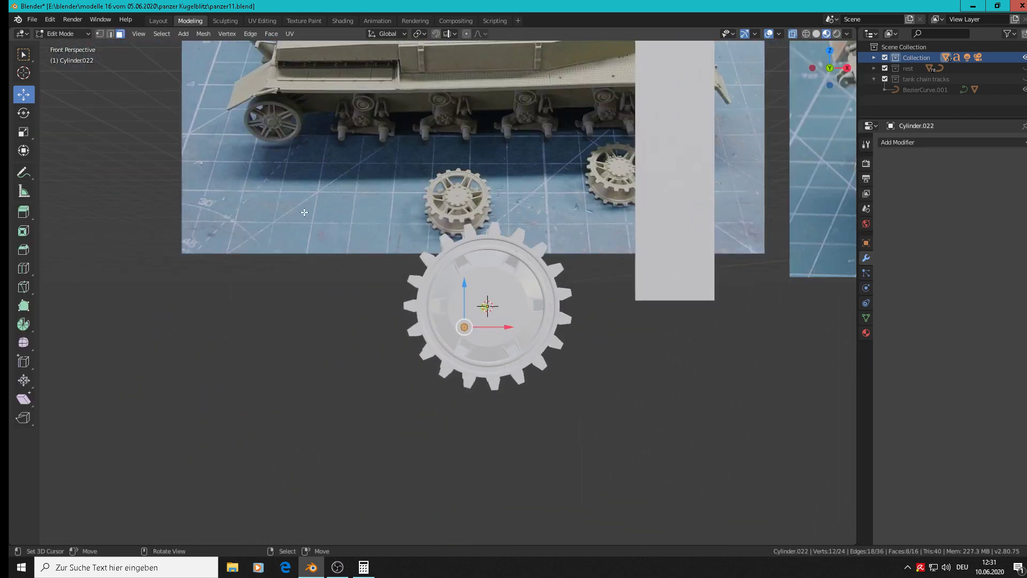
scroll(478, 203, up, 4)
scroll(571, 400, down, 5)
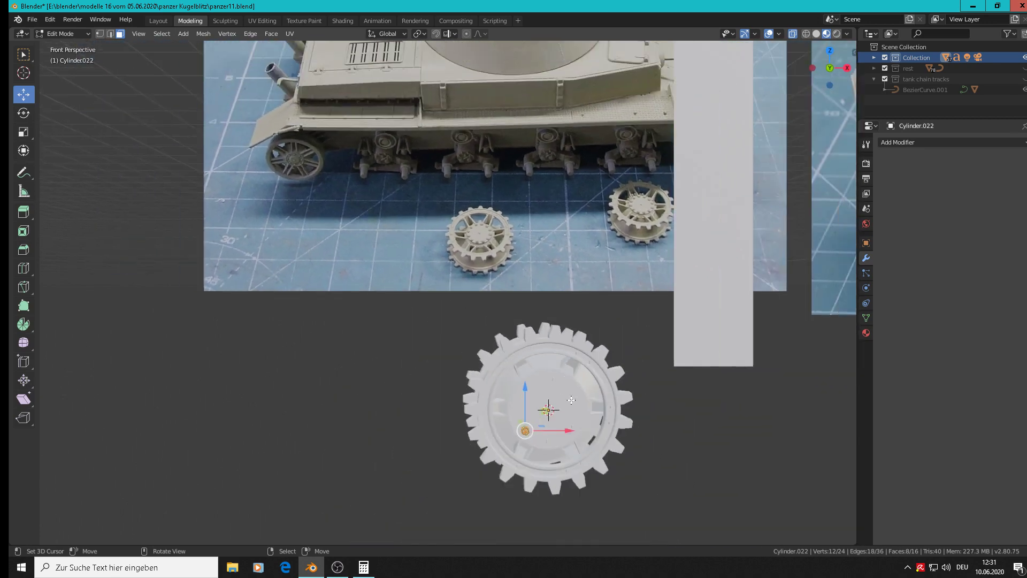
scroll(575, 408, up, 1)
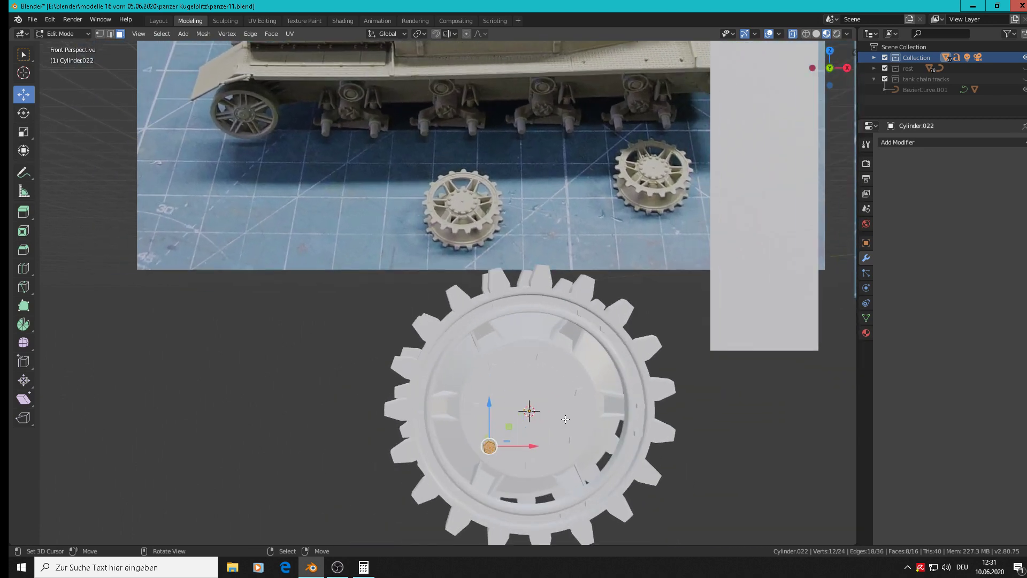
key(Tab)
scroll(565, 423, down, 2)
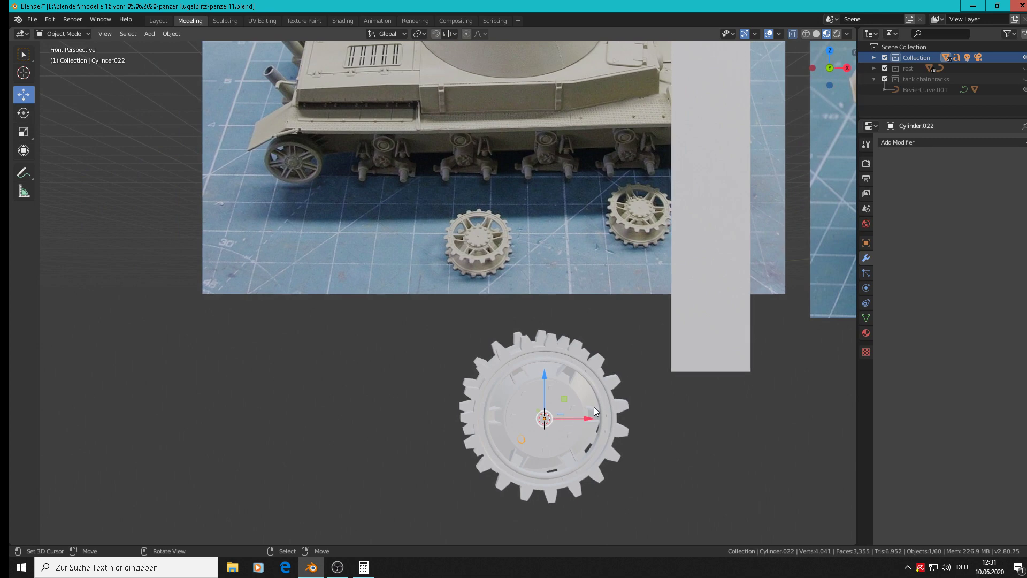
click(622, 399)
key(KP_2)
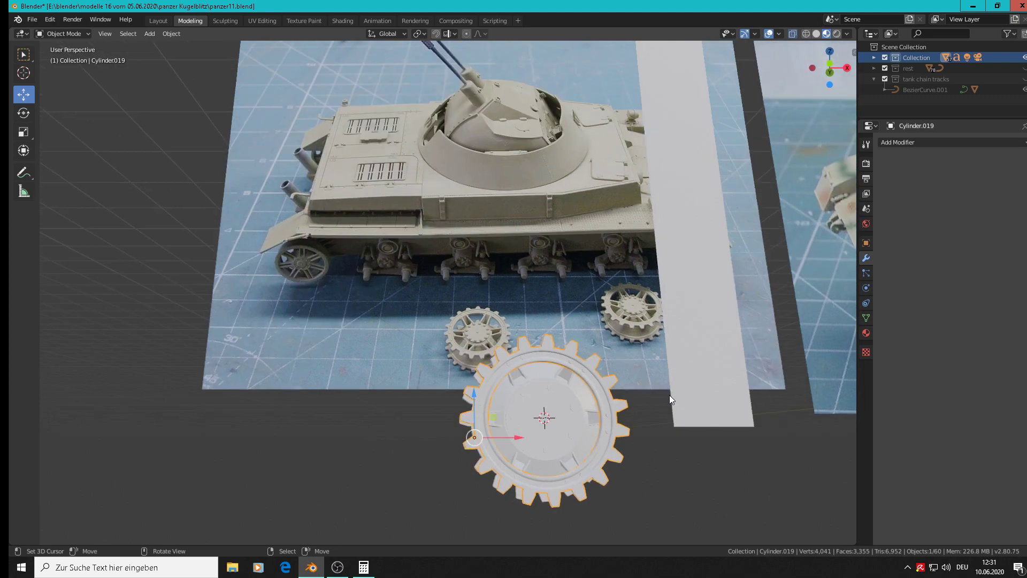
key(KP_1)
scroll(594, 407, up, 2)
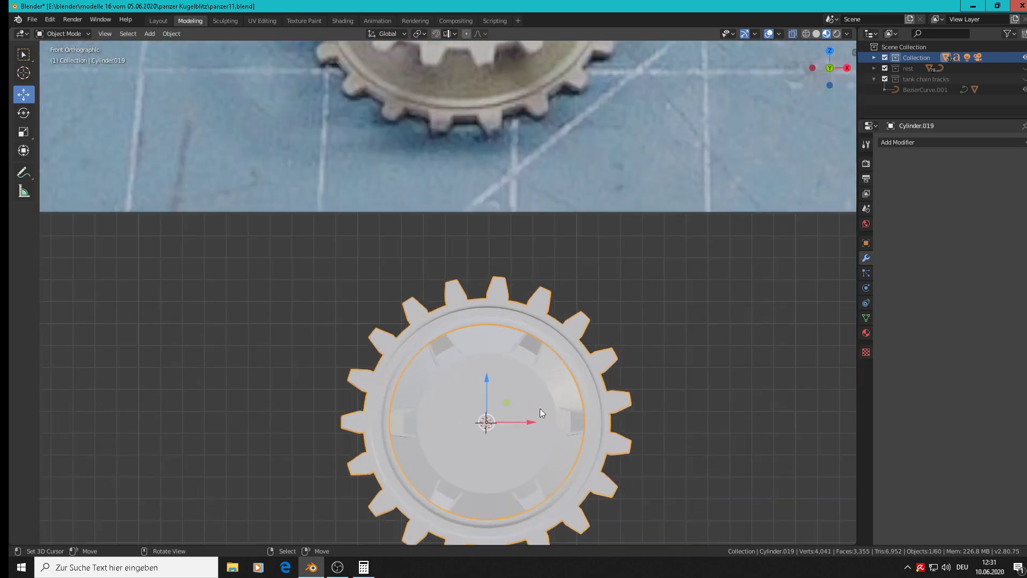
scroll(537, 409, up, 2)
middle_drag(523, 271, 513, 184)
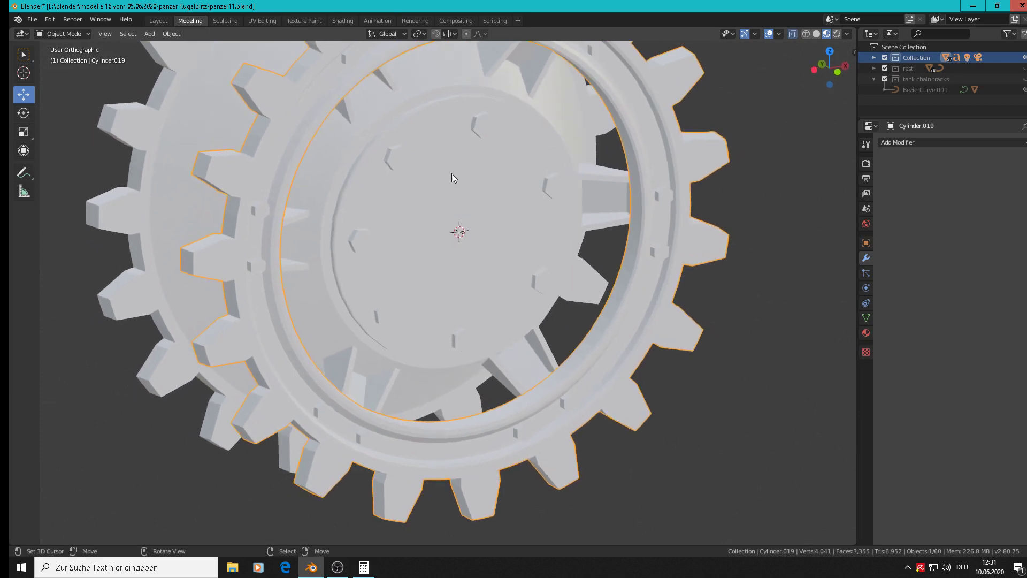
Step: Set the origin of one bolt in the upper part of the hub ring to its own geometry
click(405, 158)
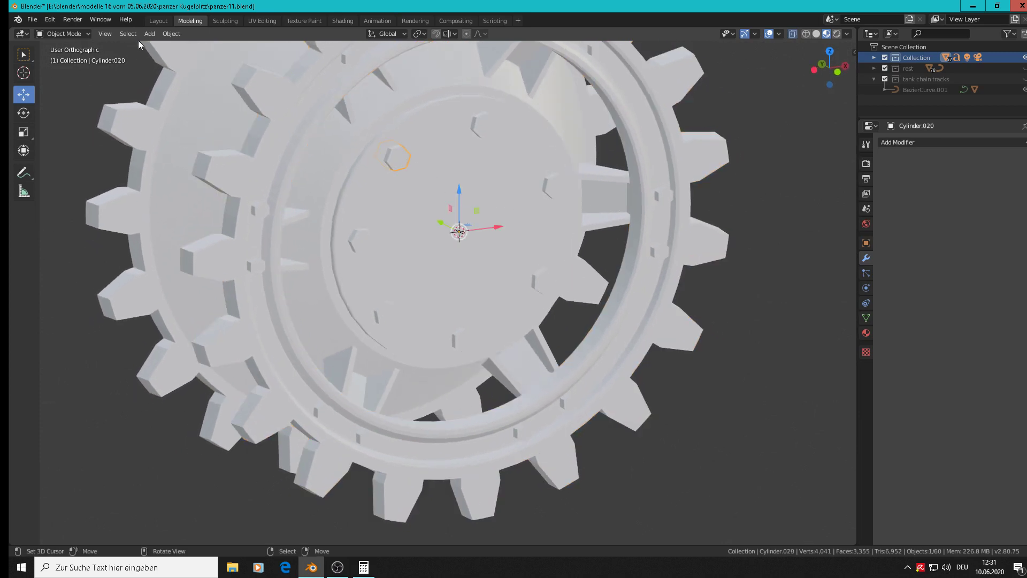
click(171, 34)
mouse_move(198, 57)
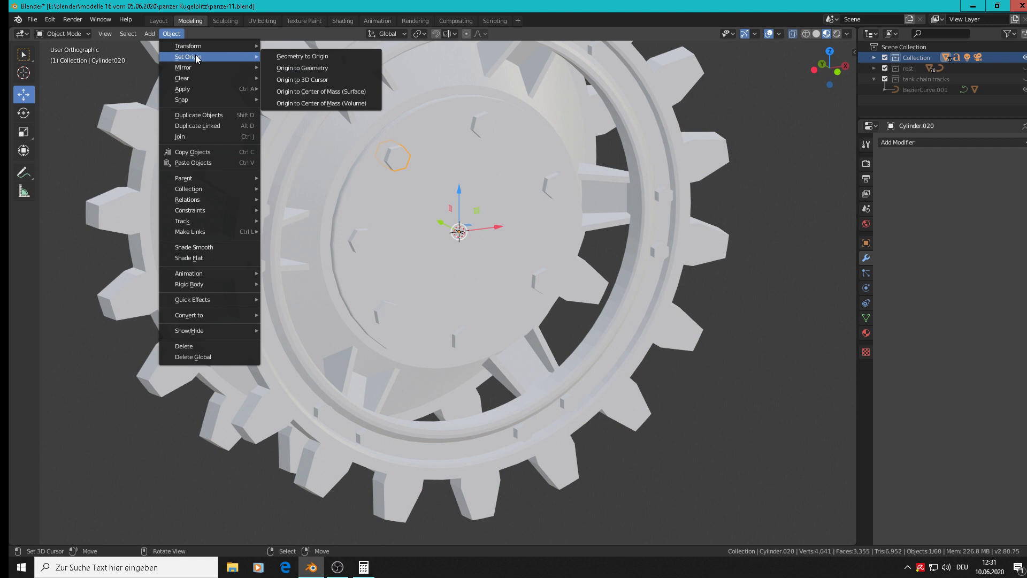
click(337, 68)
Step: Duplicate that bolt and move the copy about 0.016 m in X and -0.019 m in Z onto the hub centre
key(KP_1)
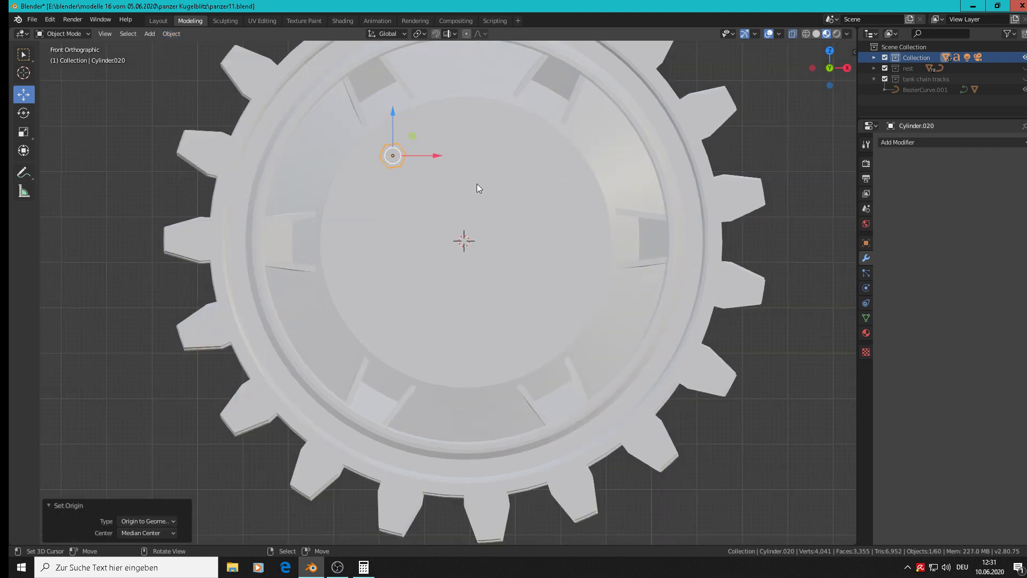
key(shift+d)
key(Escape)
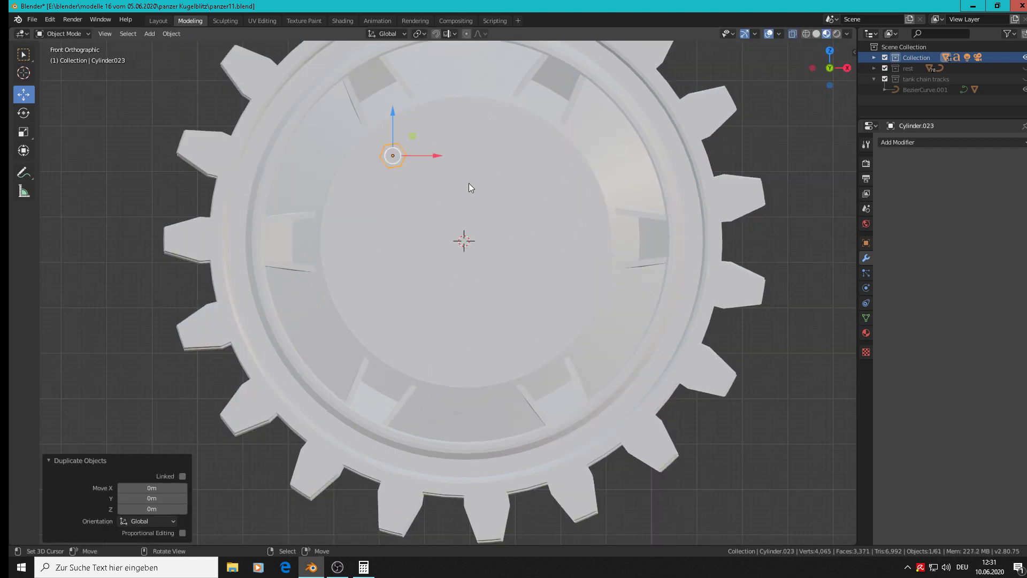
key(g)
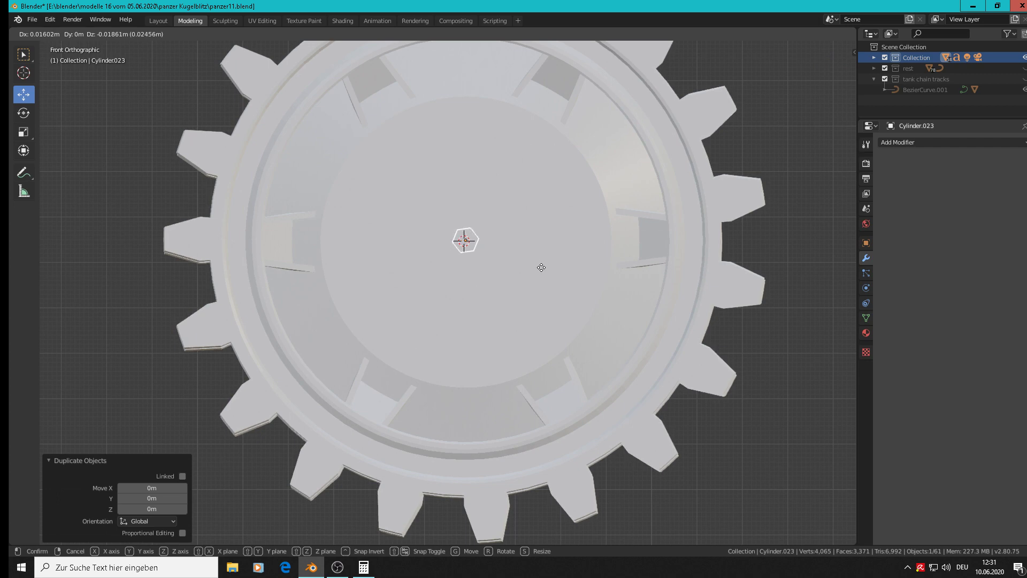
click(538, 267)
middle_drag(538, 268, 513, 310)
Step: Delete the large "12" text object beside the sprocket wheel
scroll(572, 258, down, 5)
click(506, 327)
scroll(481, 325, down, 4)
click(557, 236)
key(x)
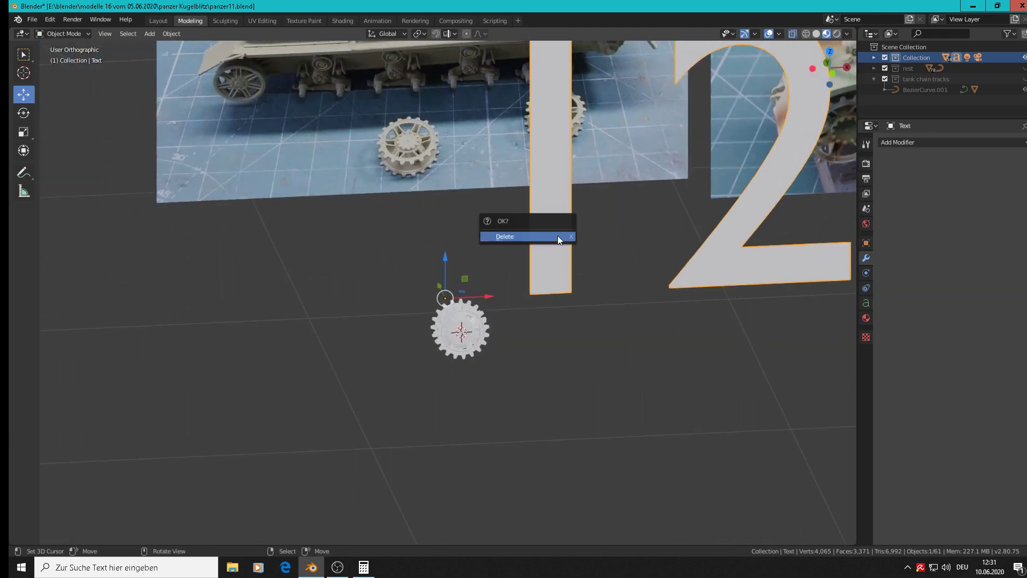
click(557, 236)
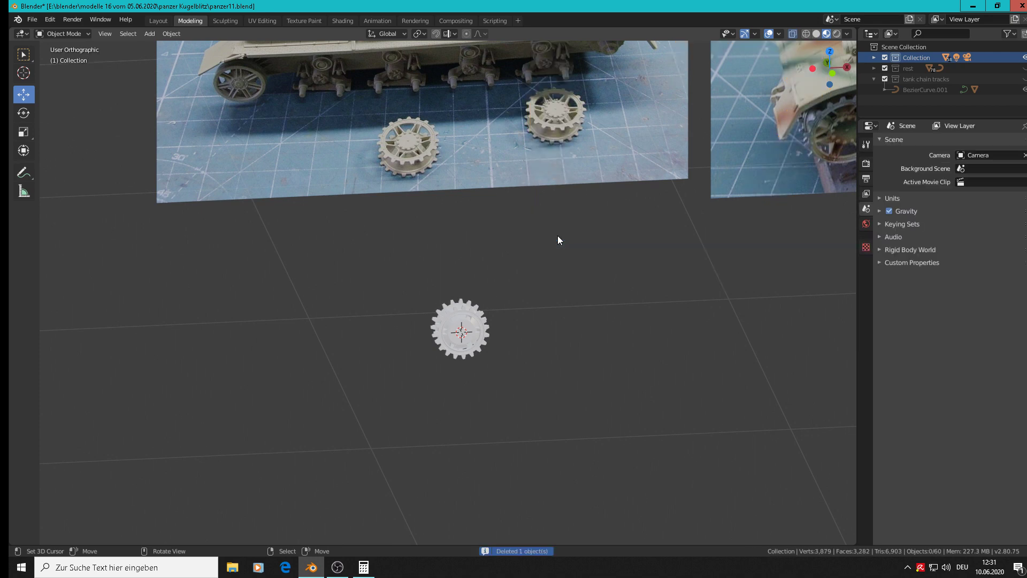
scroll(518, 282, up, 1)
scroll(504, 335, up, 2)
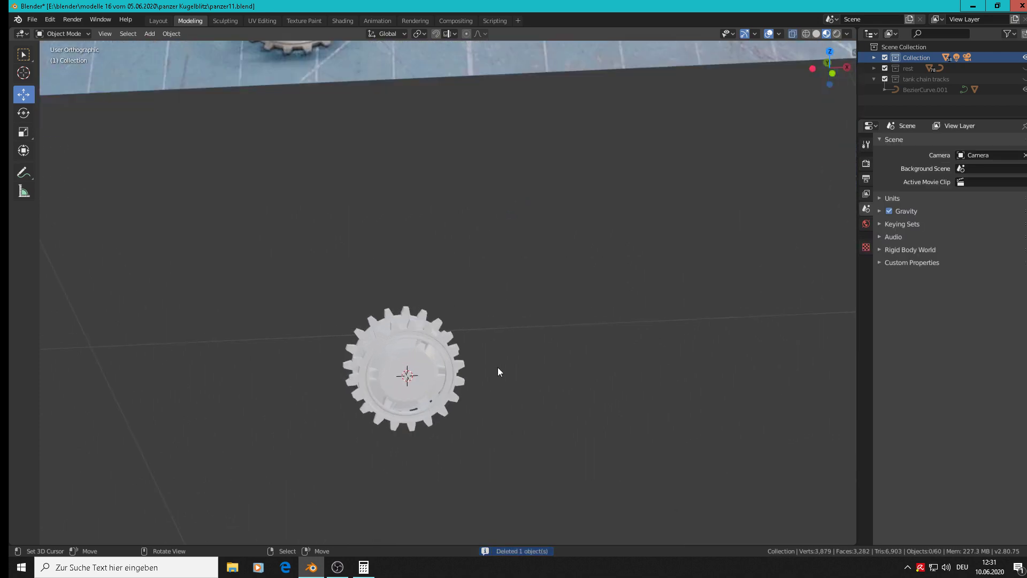
key(b)
drag(503, 474, 318, 289)
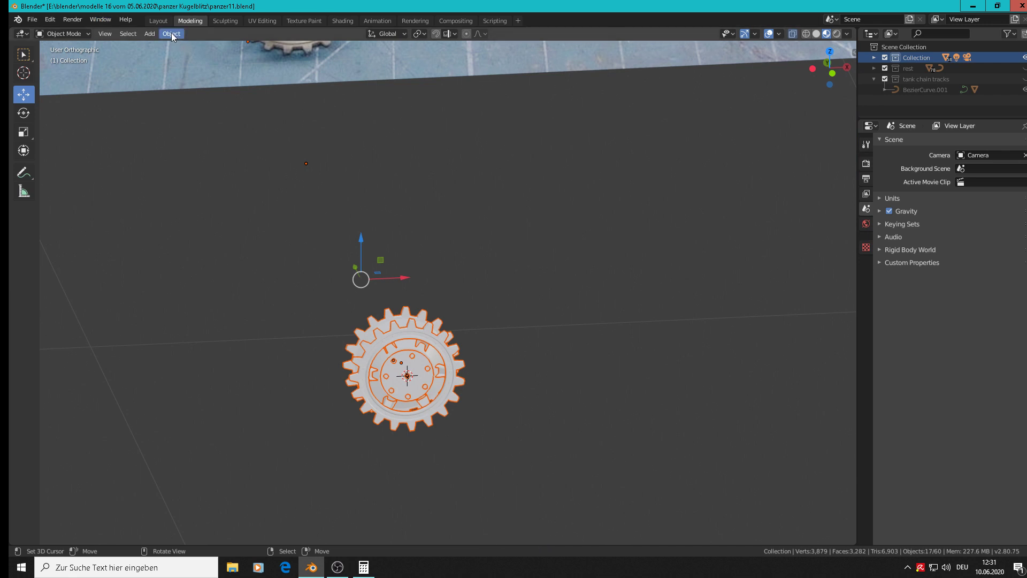
scroll(309, 146, down, 4)
shift+click(313, 93)
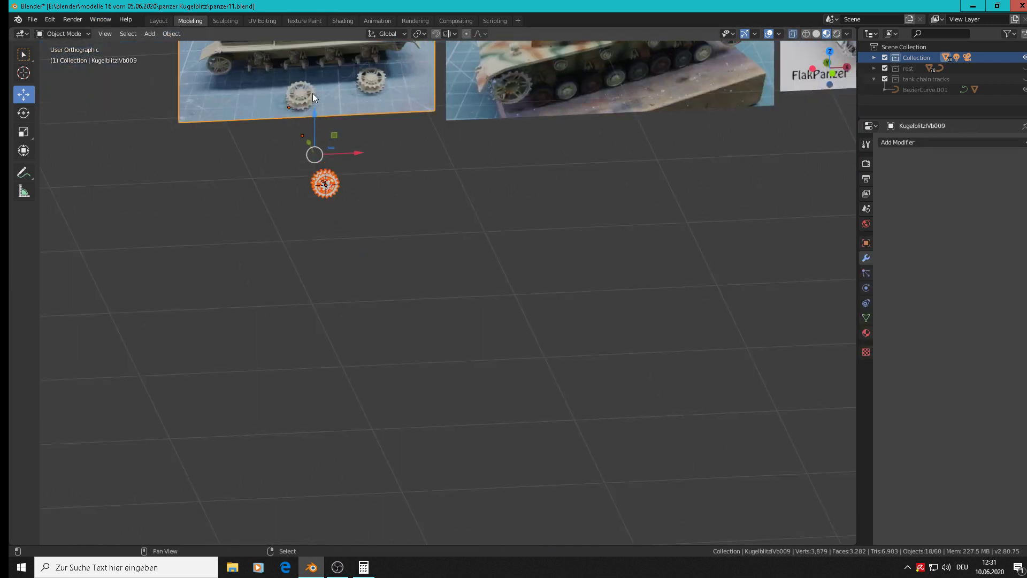
click(386, 212)
Step: Select all parts of the sprocket wheel and try to join them into one object
middle_drag(386, 212, 349, 227)
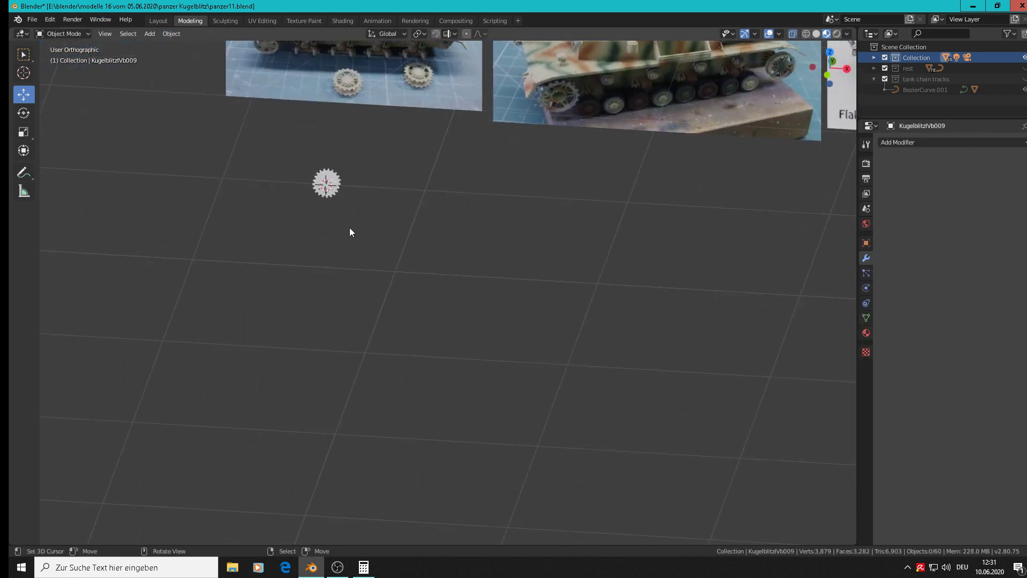
drag(348, 226, 306, 152)
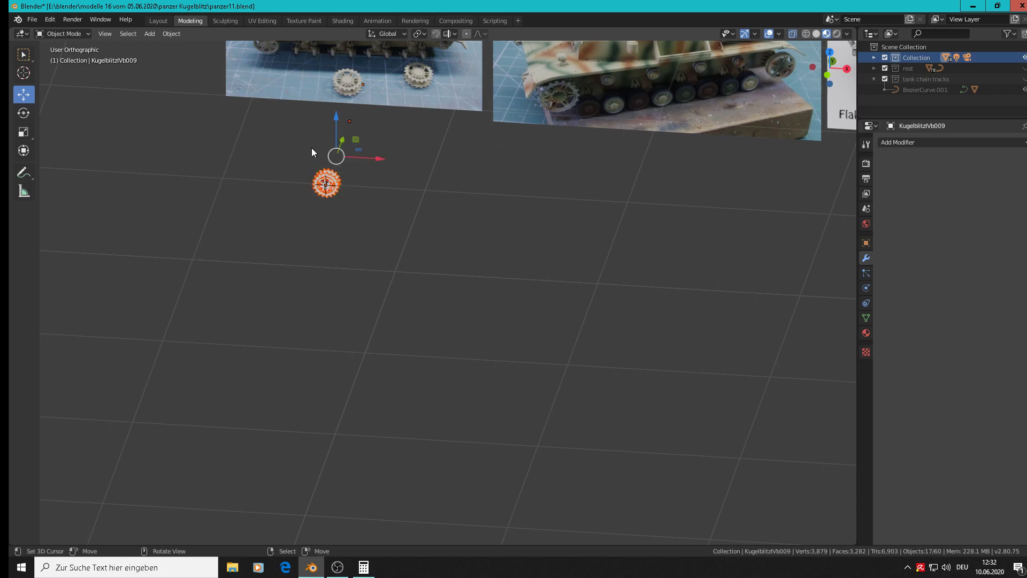
middle_drag(372, 121, 395, 232)
key(g)
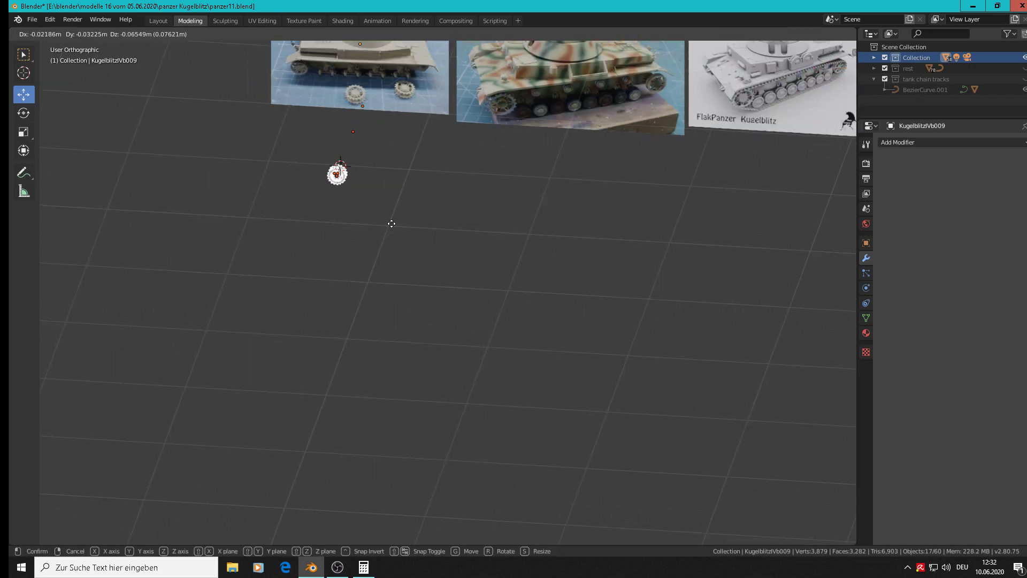
right_click(406, 234)
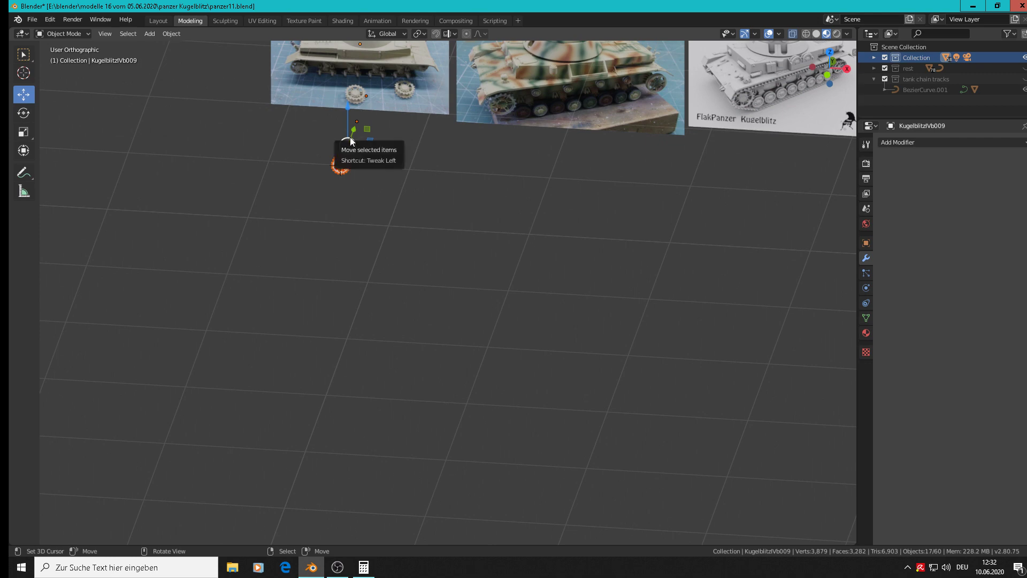
shift+middle_drag(350, 137, 461, 336)
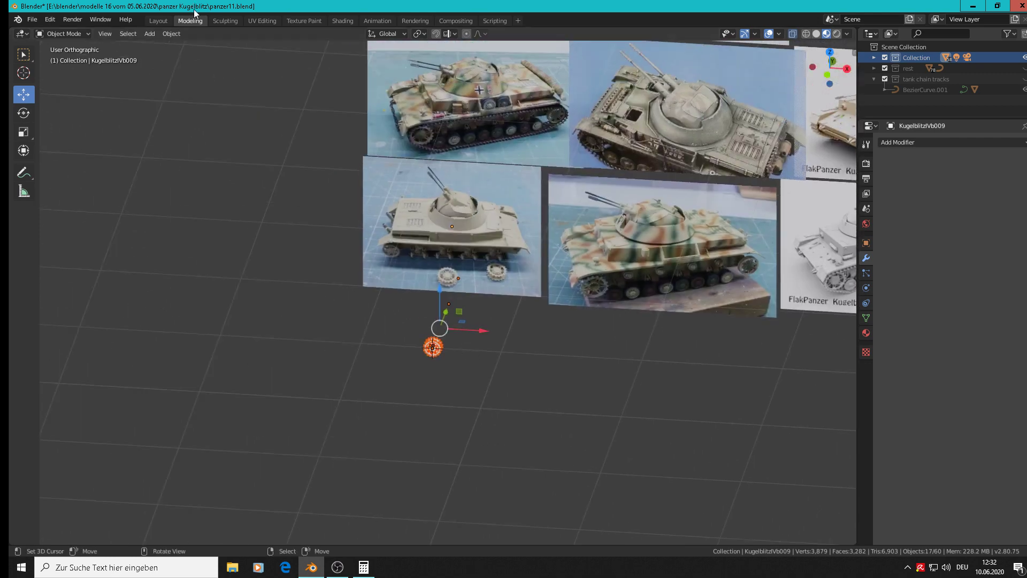
click(171, 34)
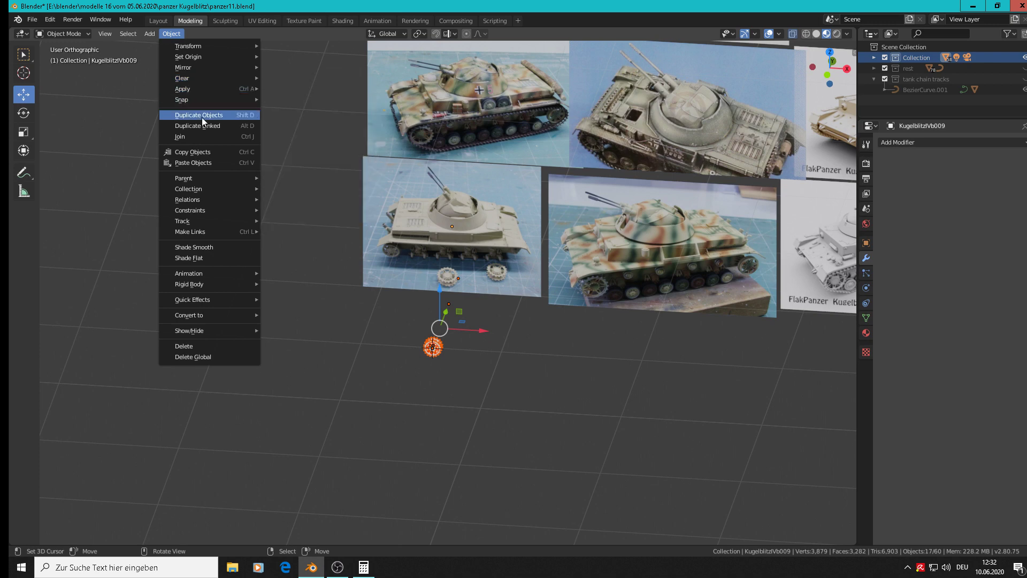
click(199, 135)
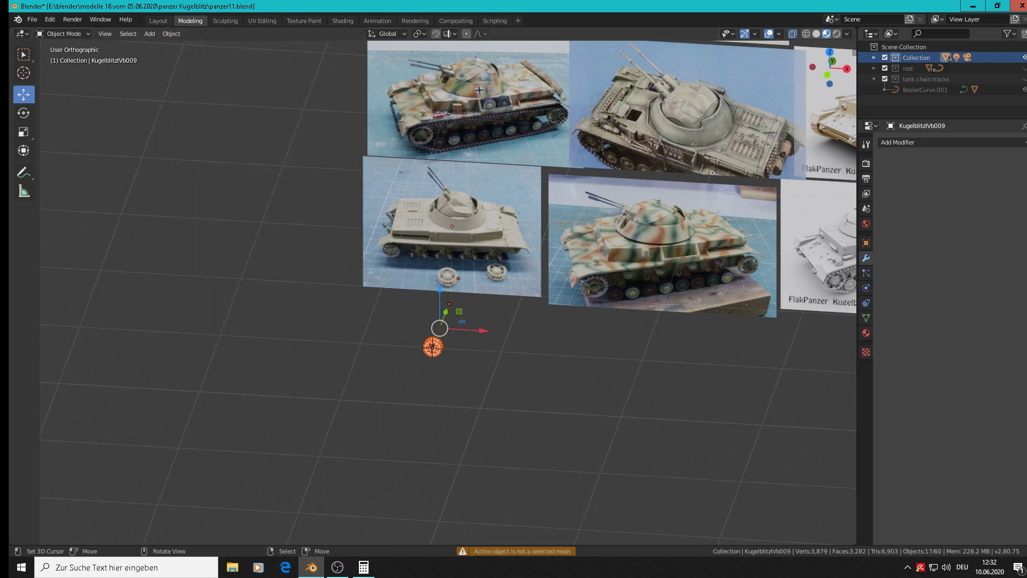
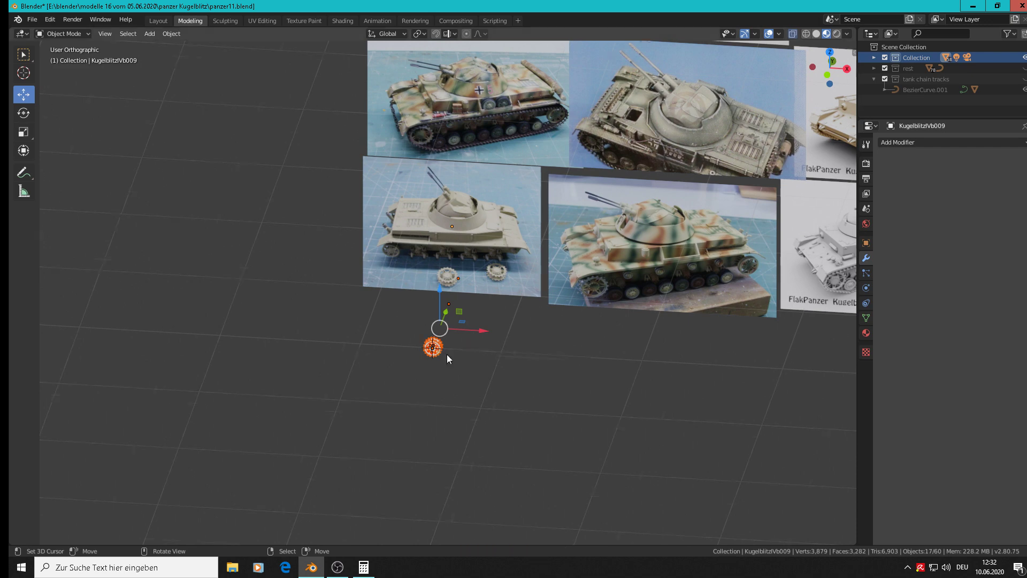
scroll(446, 351, up, 10)
click(402, 251)
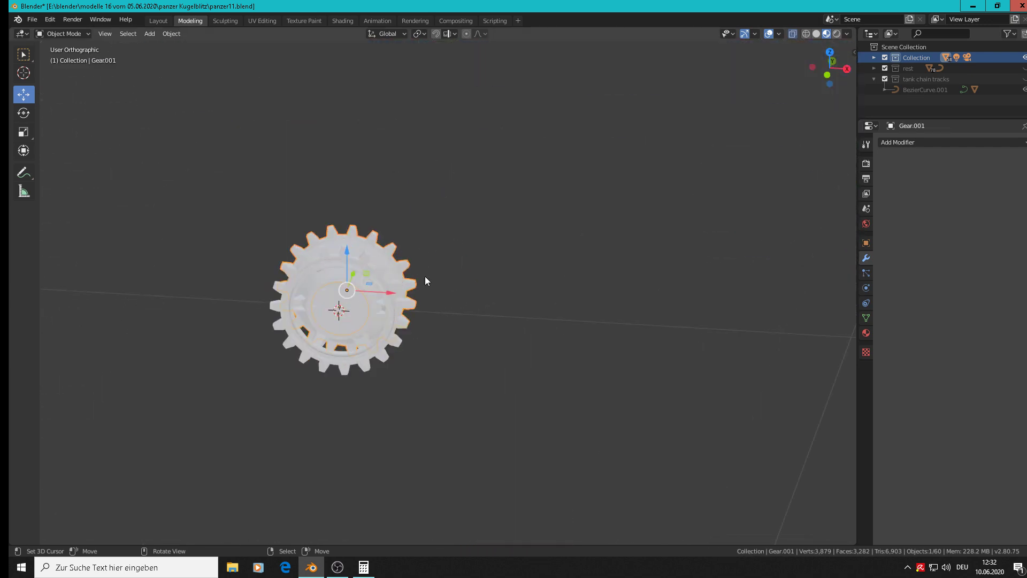
middle_drag(425, 276, 330, 303)
scroll(337, 284, up, 2)
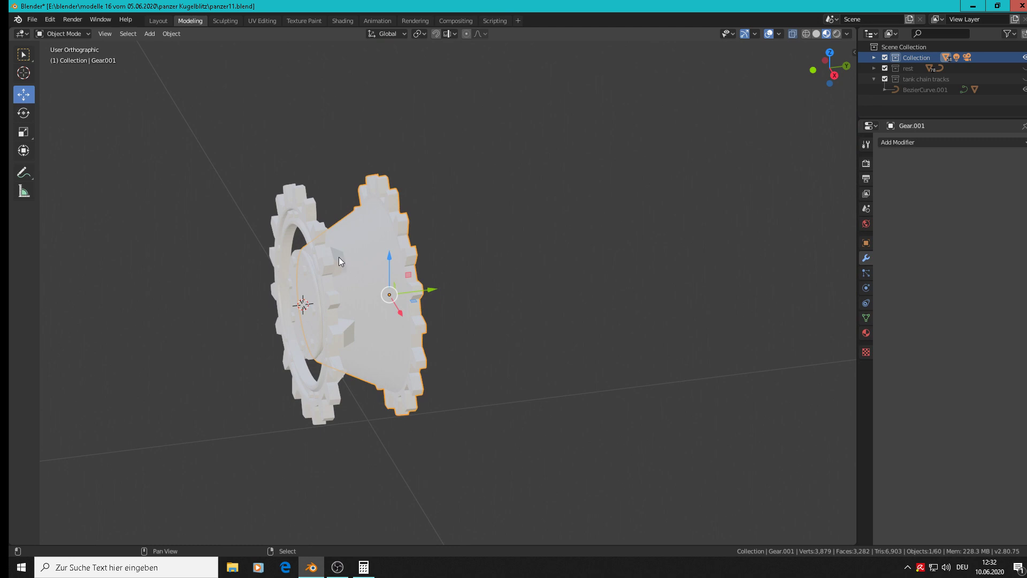
shift+click(338, 260)
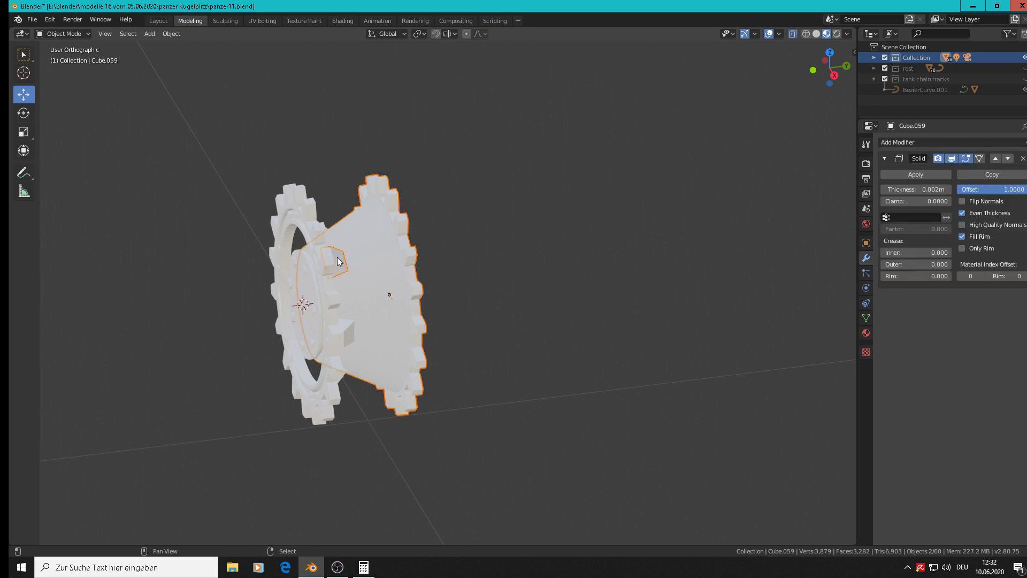
click(390, 208)
shift+click(293, 198)
shift+click(382, 217)
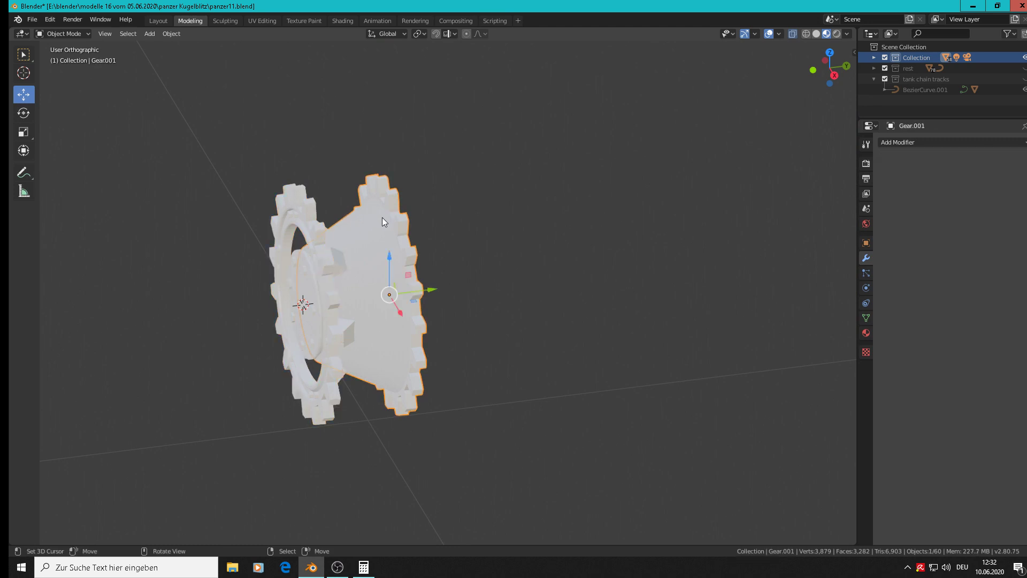
Step: Select the six wedge-shaped spokes between the two toothed rings and apply the Solidify modifier of the active spoke
click(329, 268)
click(335, 262)
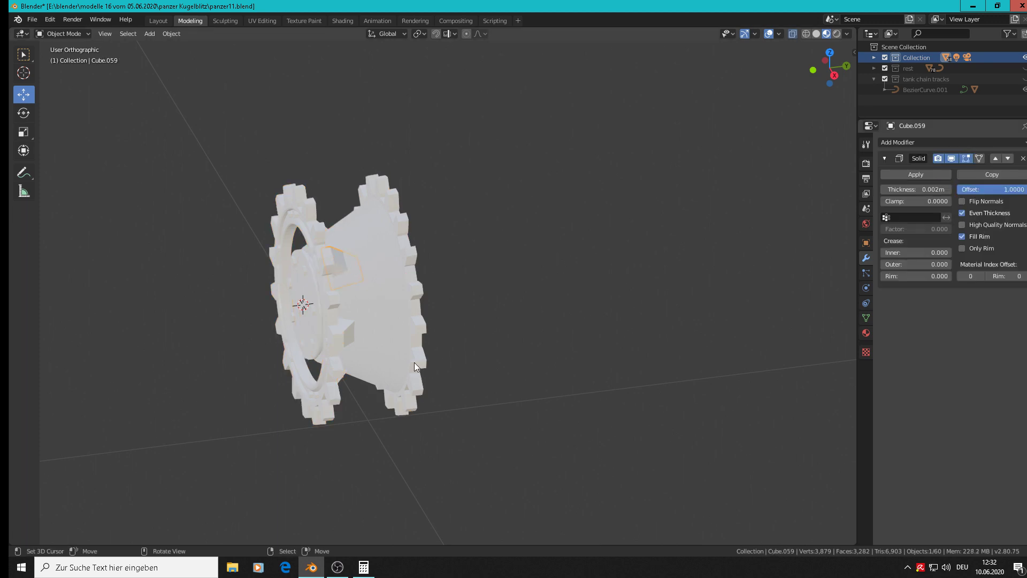
middle_drag(414, 361, 378, 320)
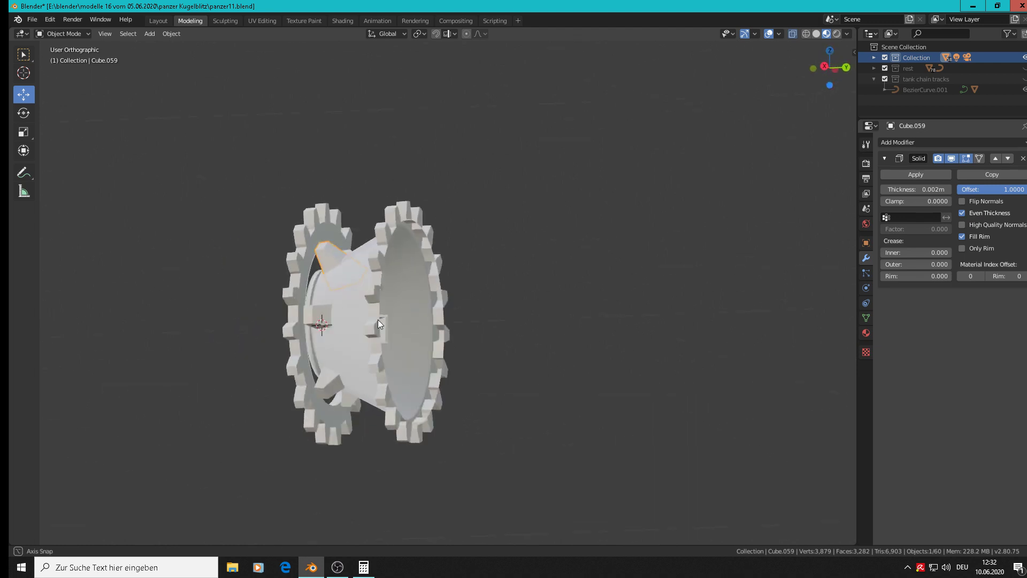
shift+click(312, 309)
shift+click(326, 388)
mouse_move(326, 389)
middle_down()
mouse_move(241, 345)
mouse_move(325, 393)
middle_up()
shift+click(375, 387)
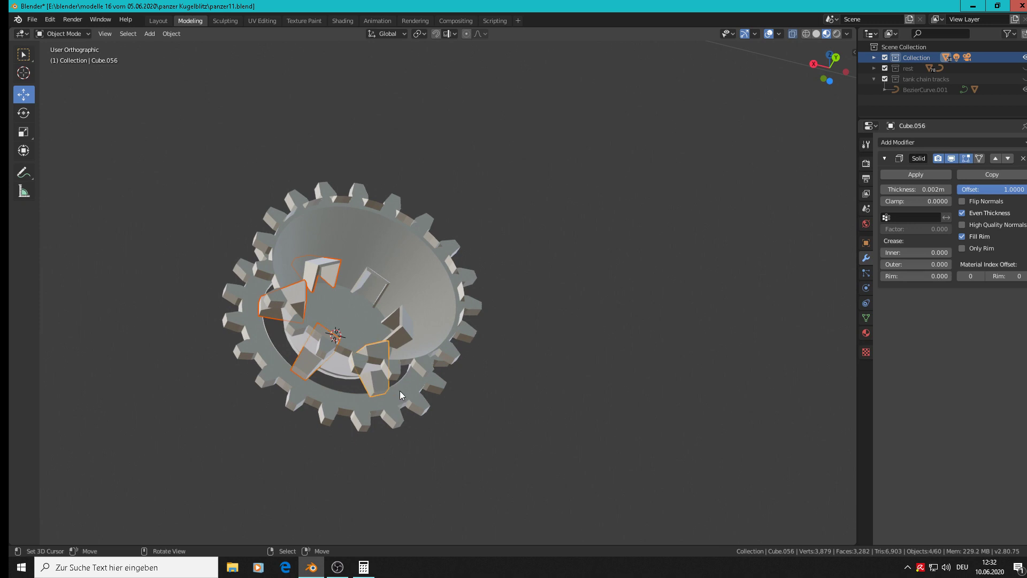
middle_drag(400, 391, 355, 418)
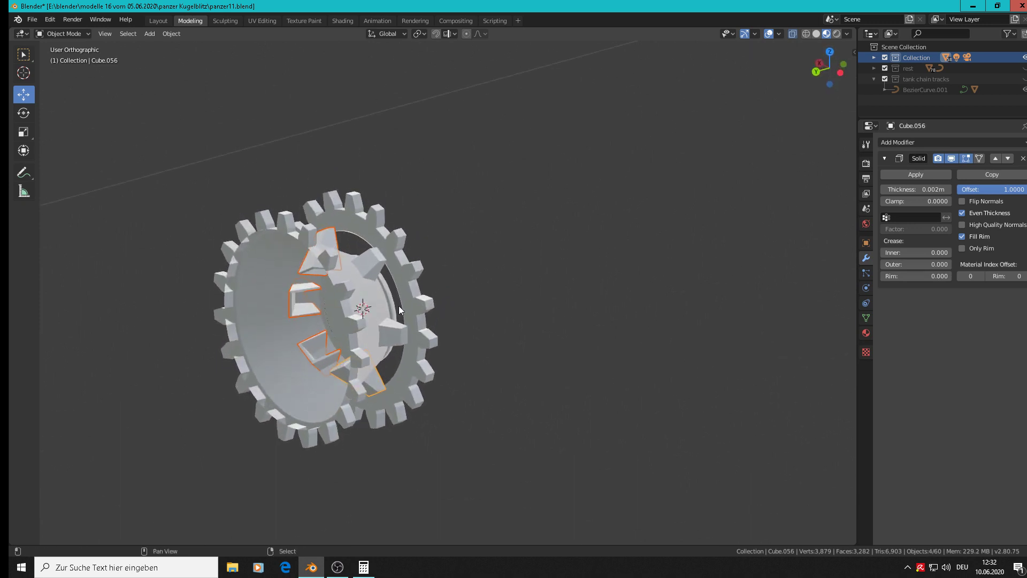
shift+click(391, 325)
shift+click(369, 251)
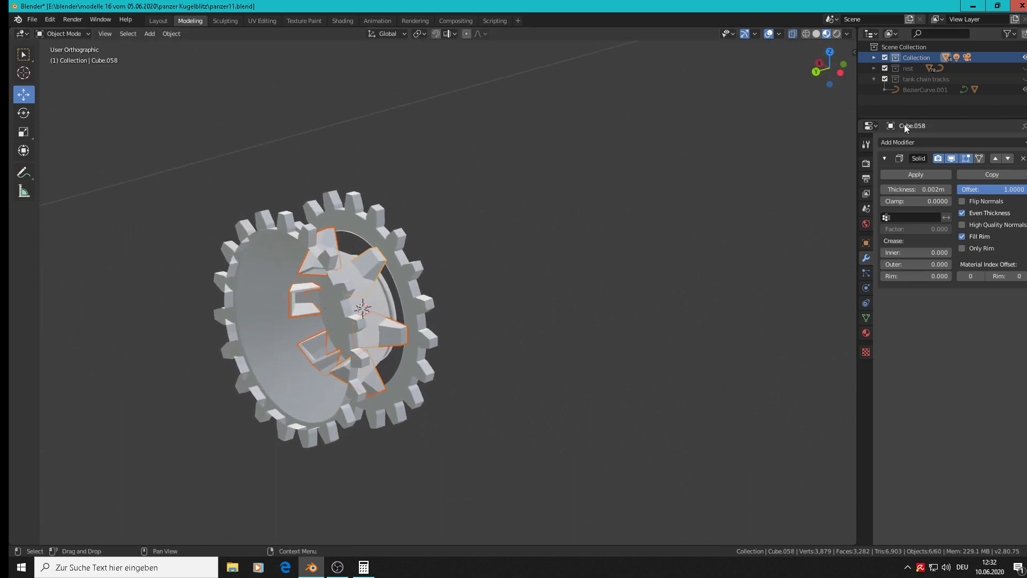
click(932, 176)
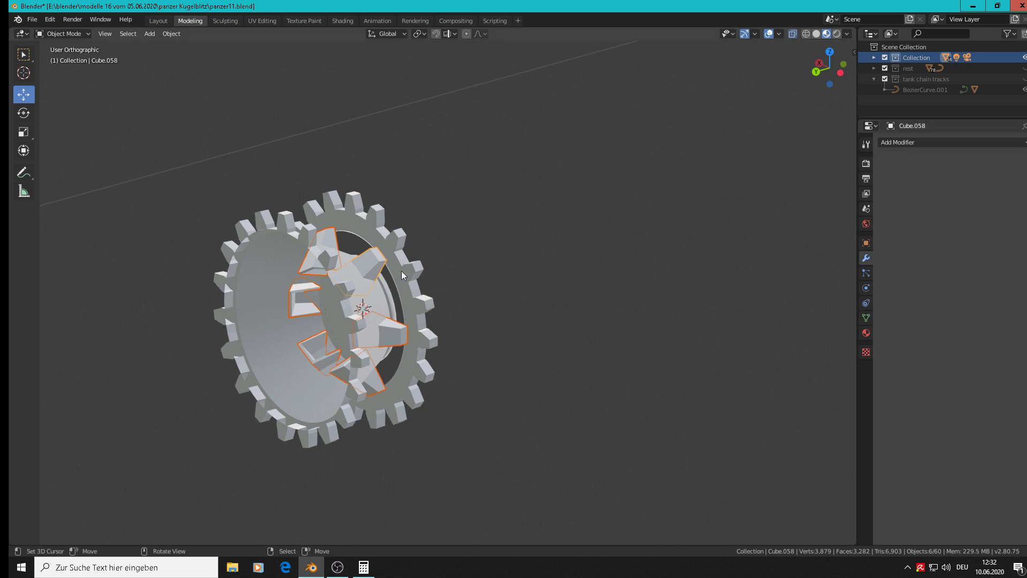
Step: Add both toothed rings to the spoke selection, join them all into one object, and check its mesh in Edit Mode
shift+click(224, 280)
shift+click(284, 227)
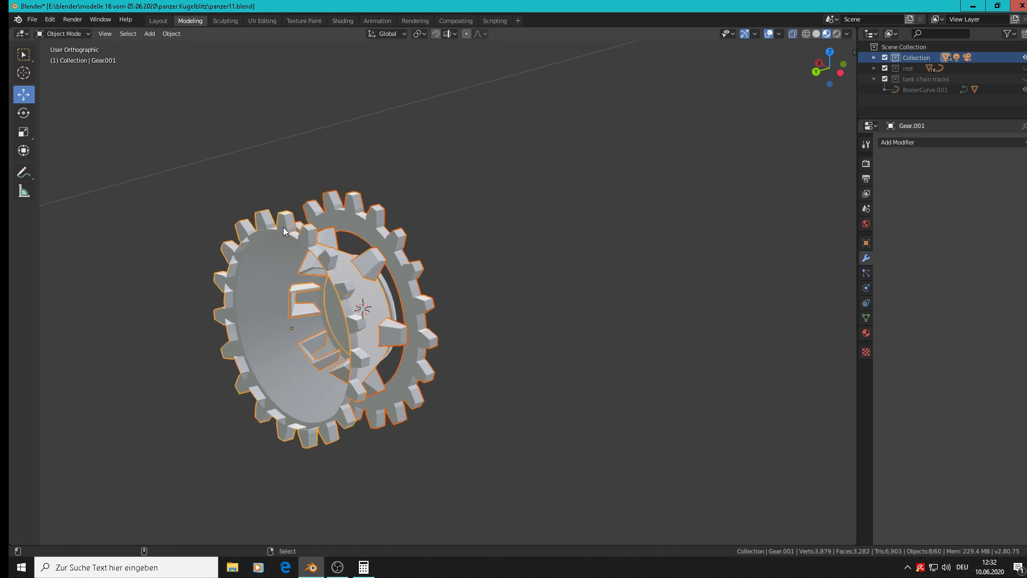
click(172, 33)
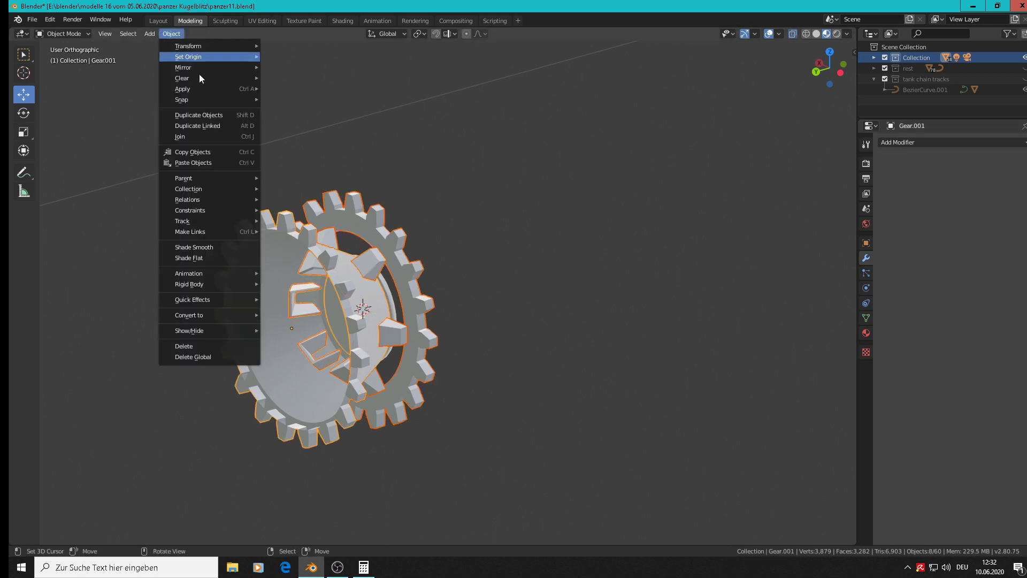
click(210, 136)
middle_drag(209, 136, 428, 282)
scroll(333, 281, up, 4)
key(Tab)
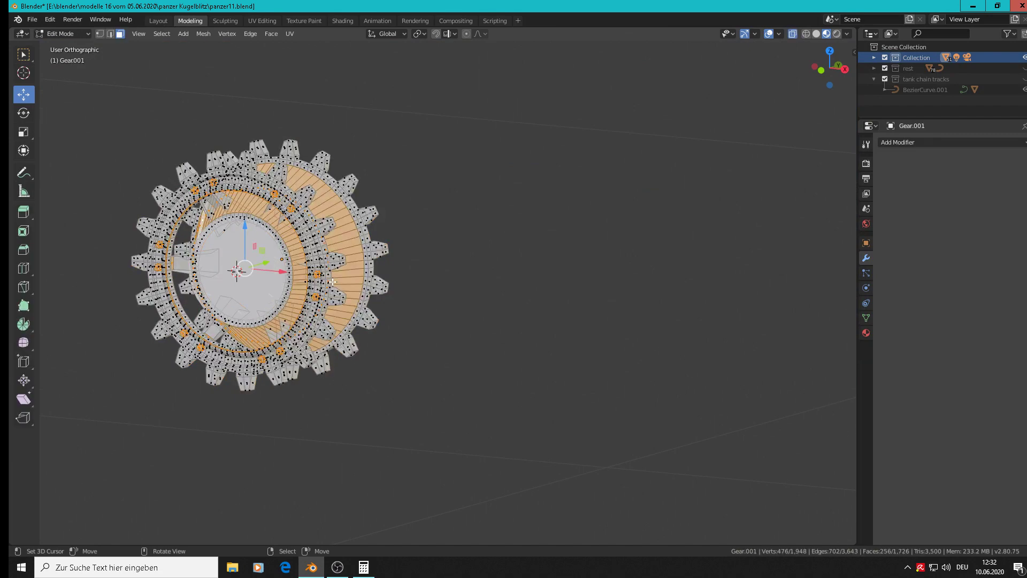
key(Tab)
Step: Try moving the joined wheel to check whether the hub disc and bolts follow it
key(alt+a)
middle_drag(329, 281, 357, 277)
scroll(253, 248, down, 3)
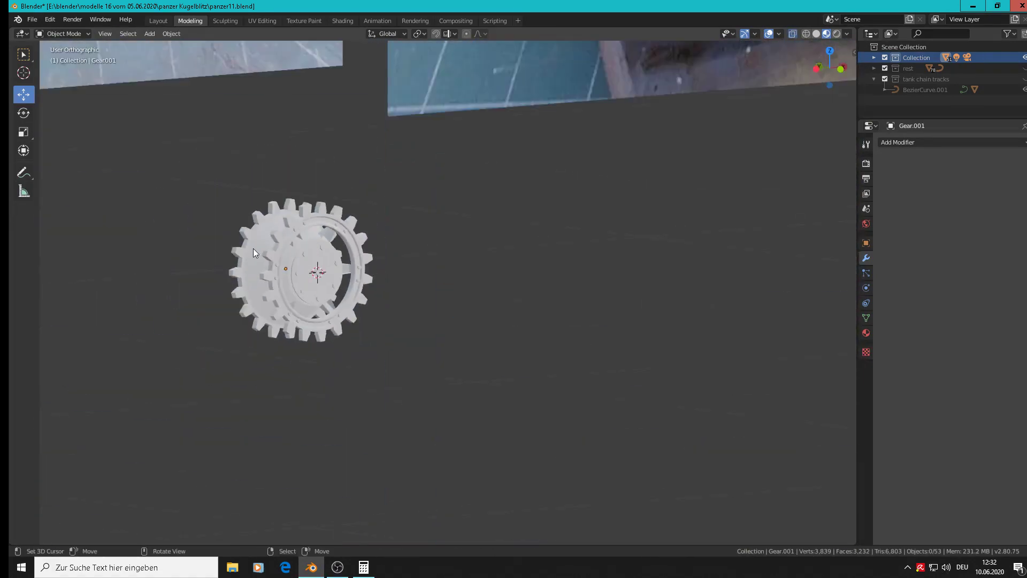
click(253, 248)
key(g)
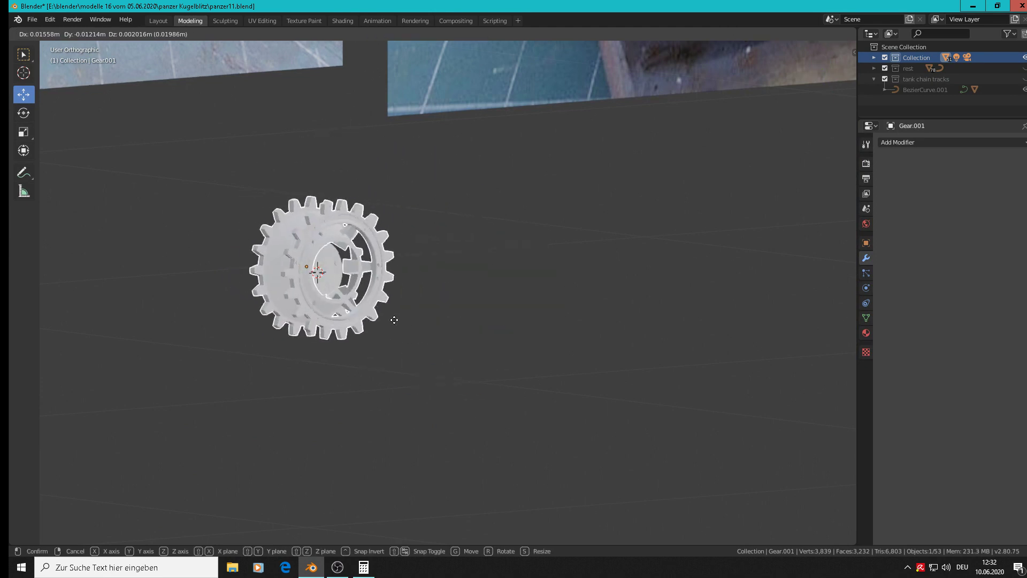
click(383, 322)
scroll(306, 276, up, 3)
scroll(426, 367, down, 4)
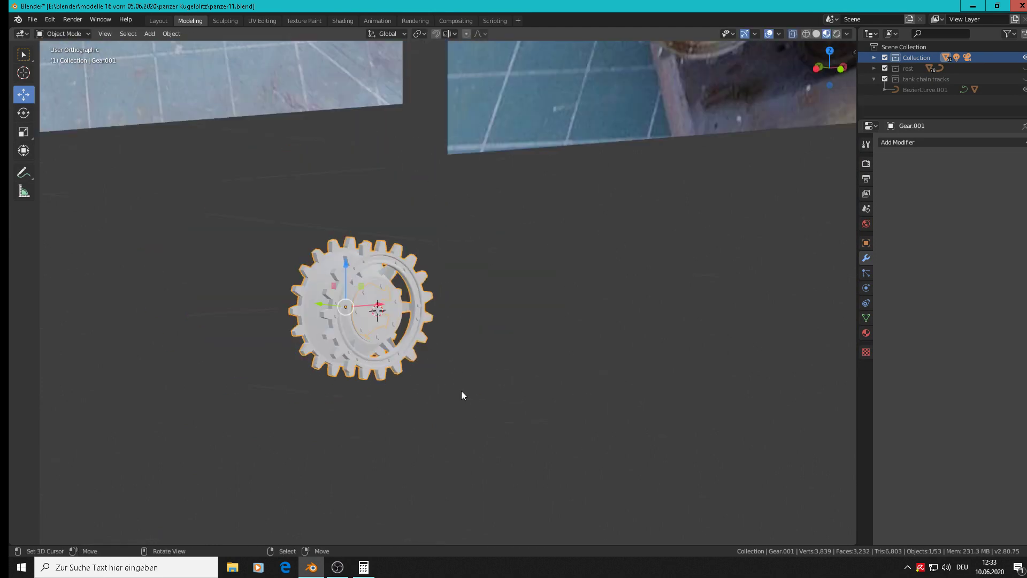
Step: Select the hub disc and its bolts together with the wheel and join everything into one object
drag(479, 398, 219, 227)
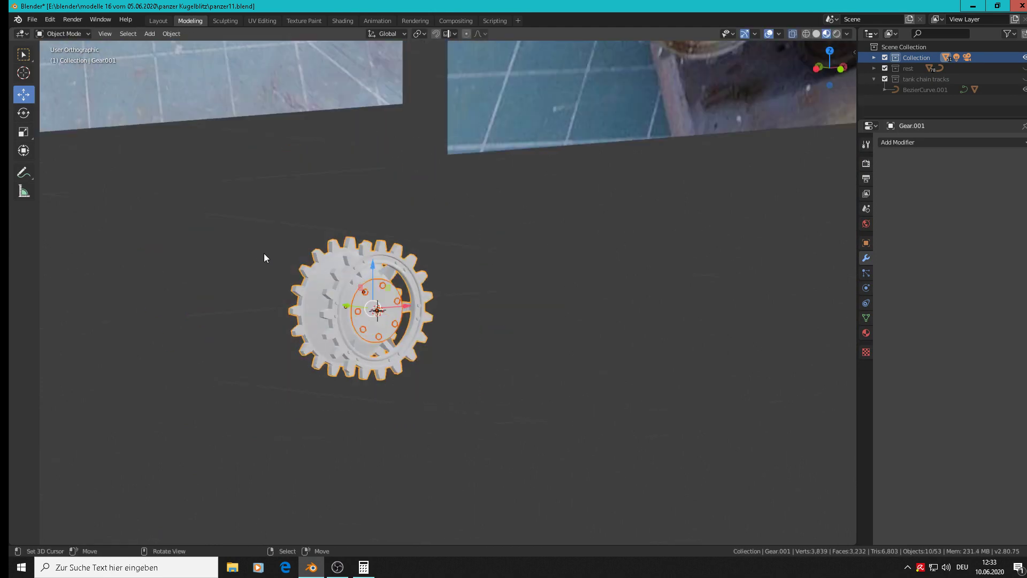
click(171, 33)
click(192, 142)
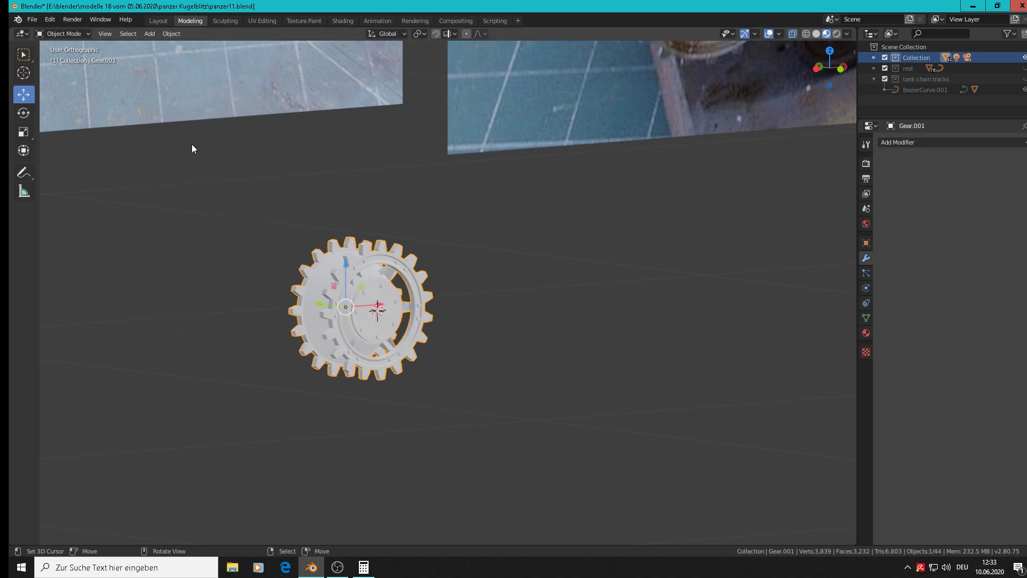
Step: Move the joined sprocket wheel about 0.058 m in X, -0.055 m in Y and -0.07 m in Z
scroll(399, 265, down, 4)
key(g)
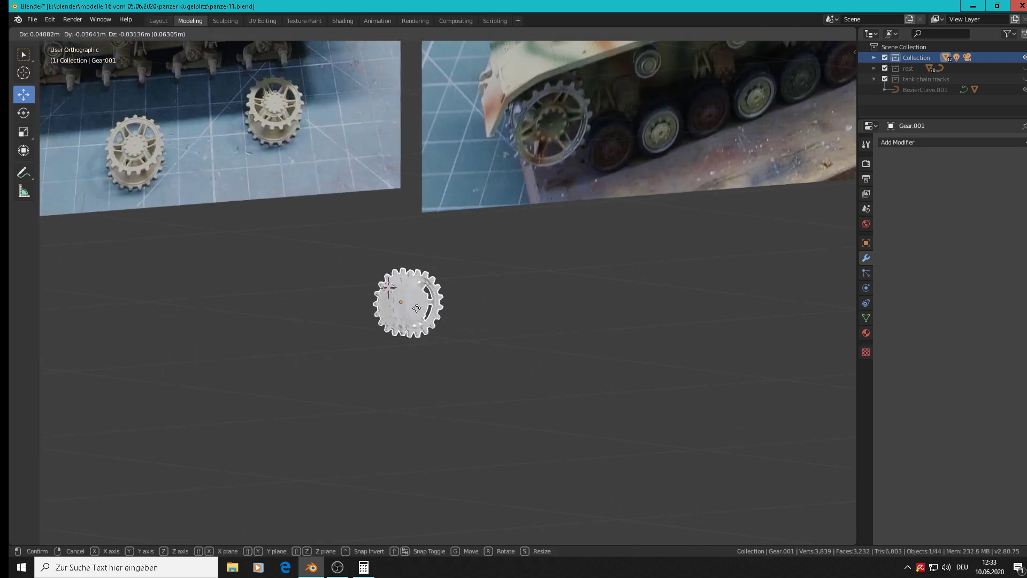
click(399, 316)
middle_drag(398, 316, 115, 83)
Step: Apply the sprocket wheel's rotation and scale, and set its origin to its geometry
click(181, 35)
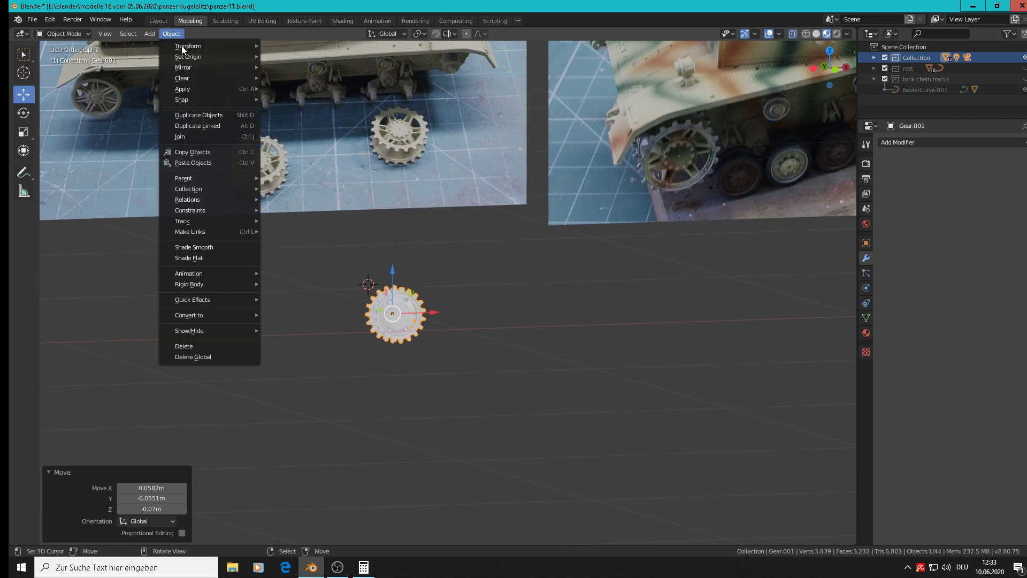
mouse_move(186, 88)
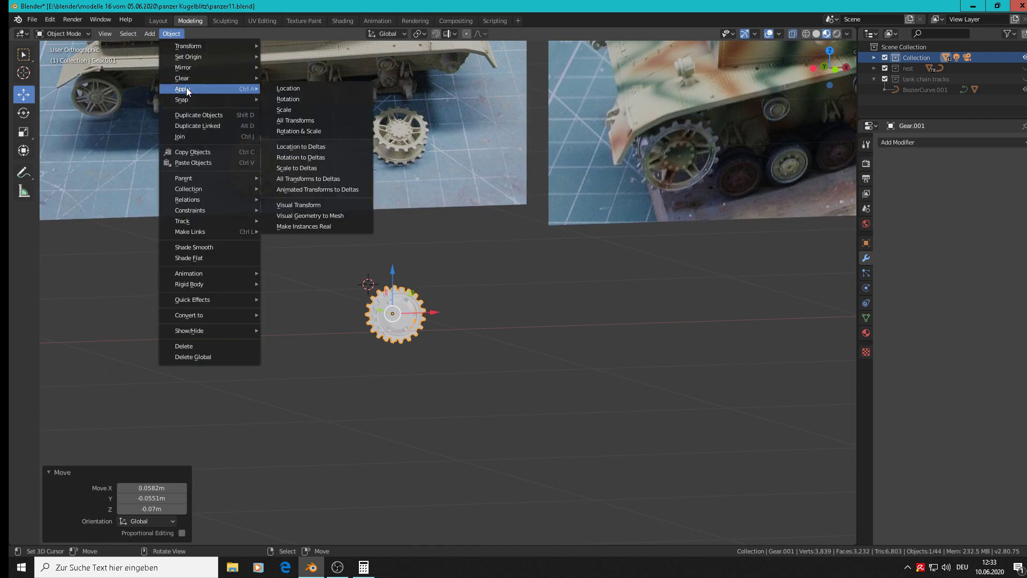
click(326, 131)
click(171, 34)
mouse_move(201, 59)
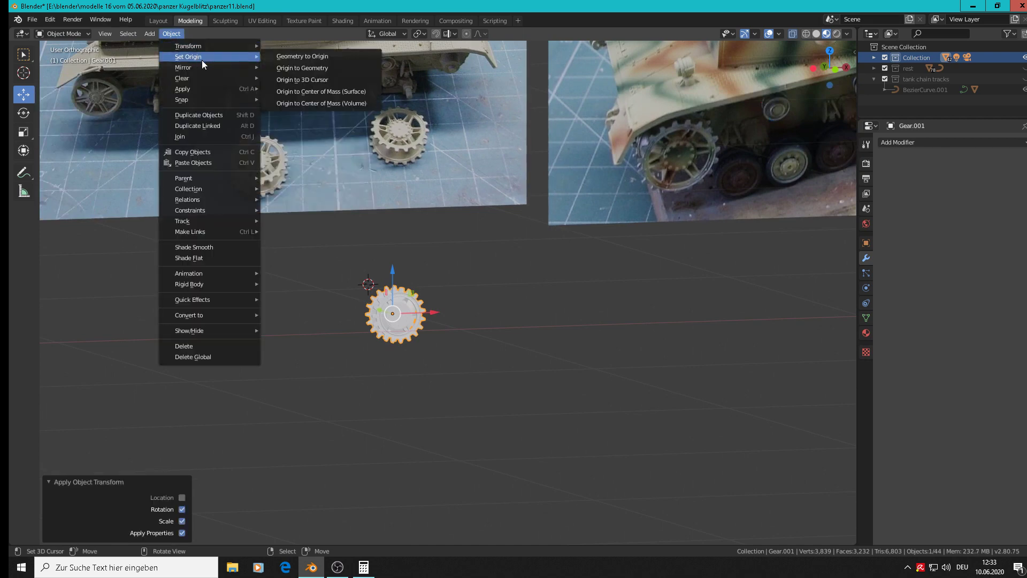
click(290, 69)
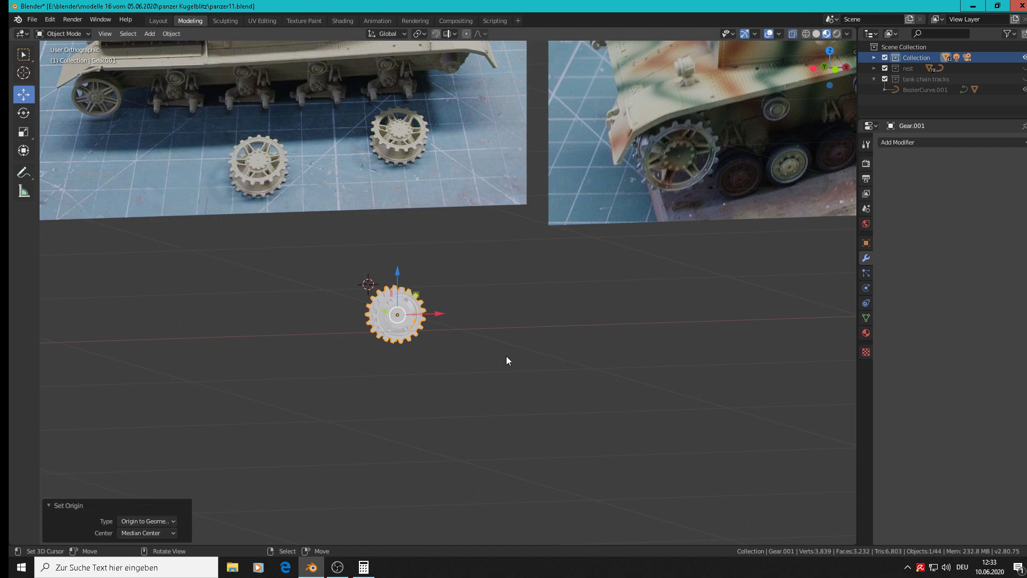
Step: Save the project file
scroll(513, 368, up, 1)
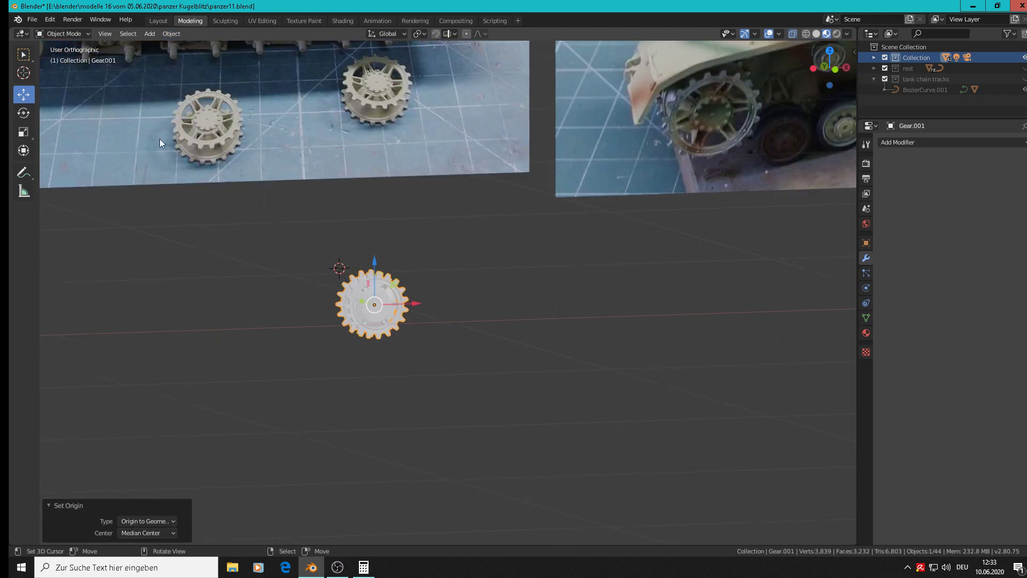
click(32, 20)
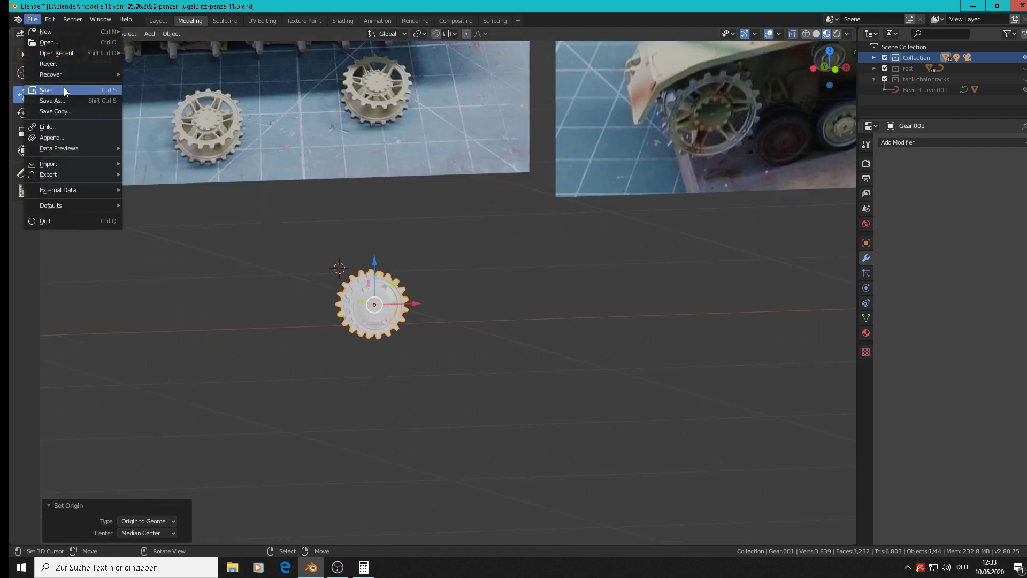
click(63, 88)
Step: Select the sprocket wheel's entire mesh in Edit Mode to check its geometry counts, and return to Object Mode
key(Tab)
key(a)
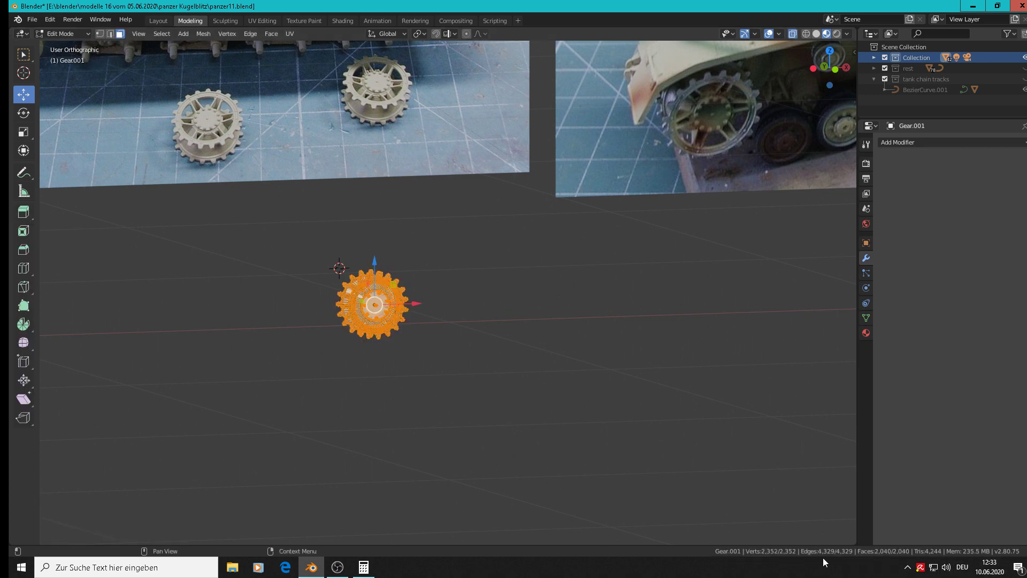
scroll(535, 415, up, 5)
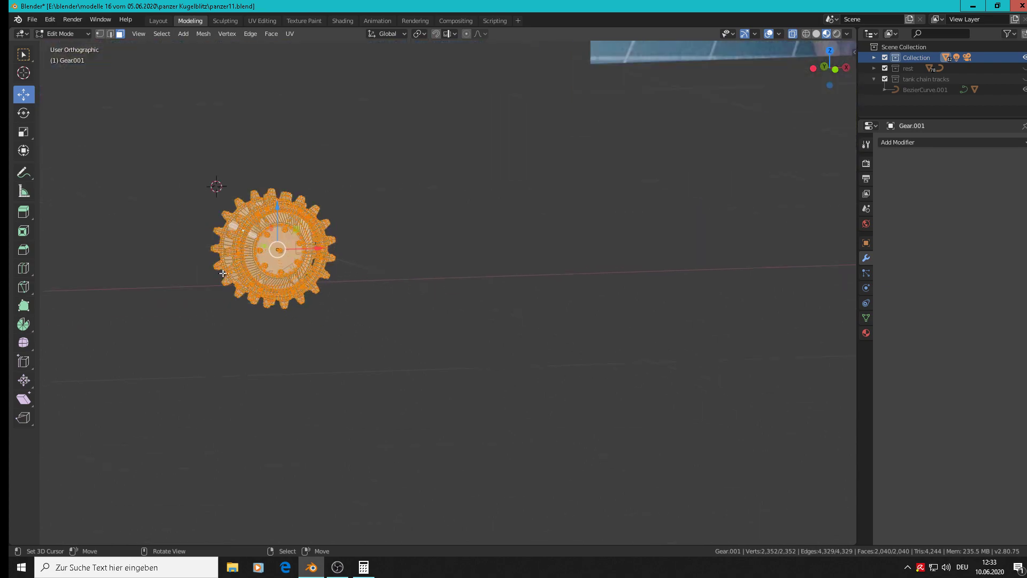
scroll(239, 272, up, 3)
middle_drag(239, 273, 317, 289)
key(Tab)
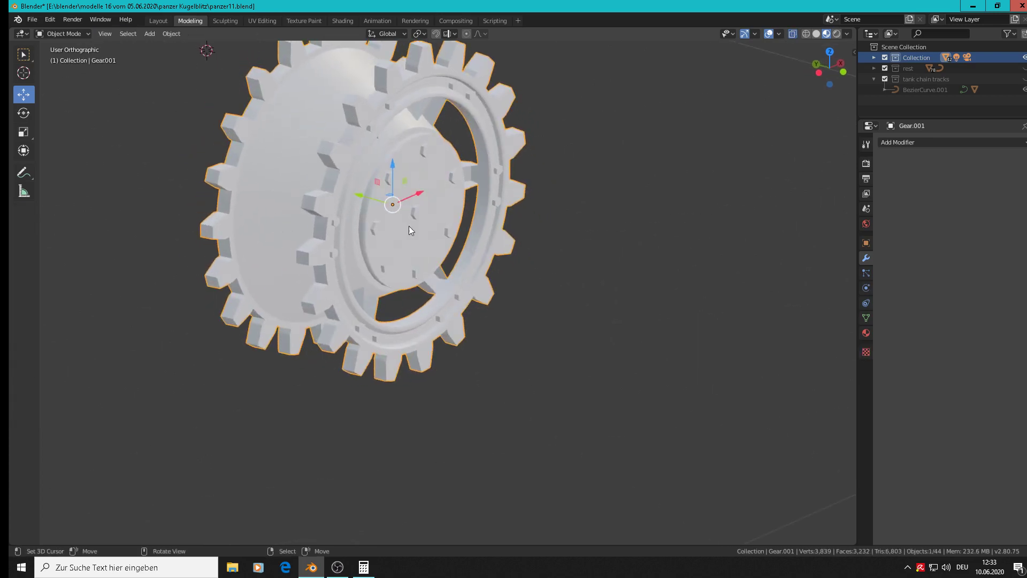
Step: Move the sprocket wheel in the front view about 10.3 m in X and 2.26 m in Z, beside the round road wheel
scroll(458, 298, down, 9)
scroll(460, 299, up, 3)
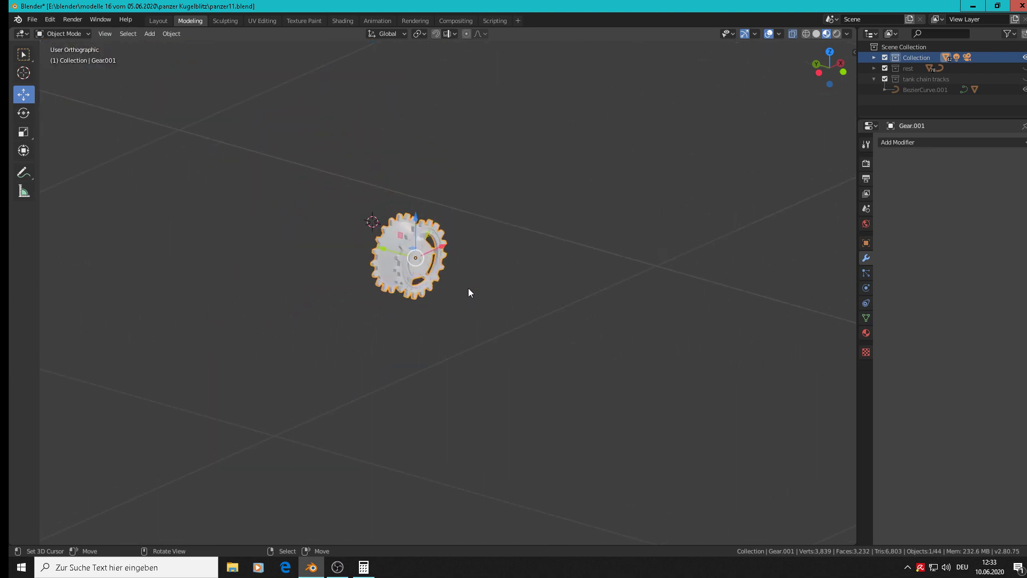
middle_drag(450, 284, 386, 273)
scroll(386, 268, down, 5)
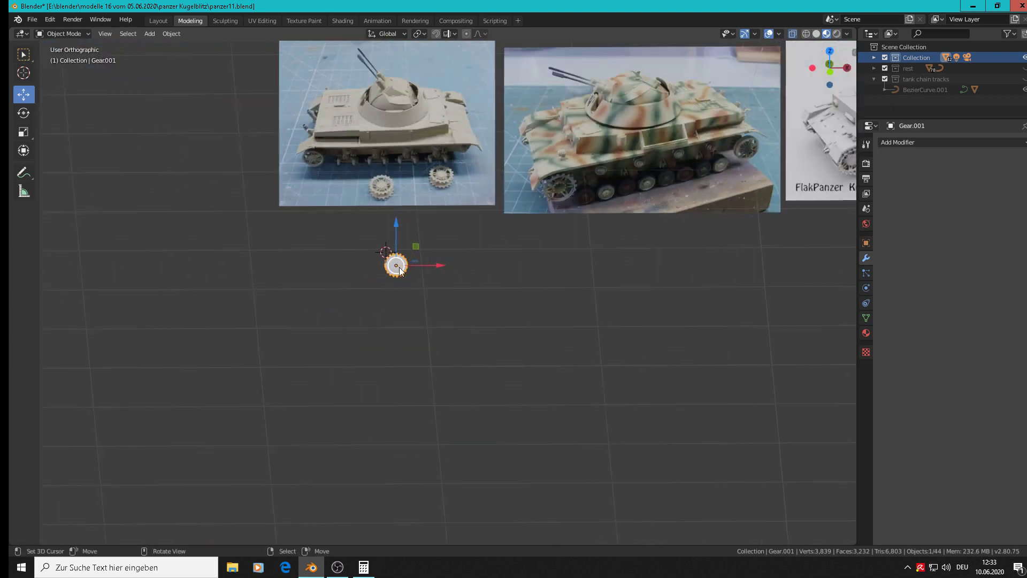
scroll(441, 276, down, 3)
middle_drag(502, 277, 410, 310)
key(g)
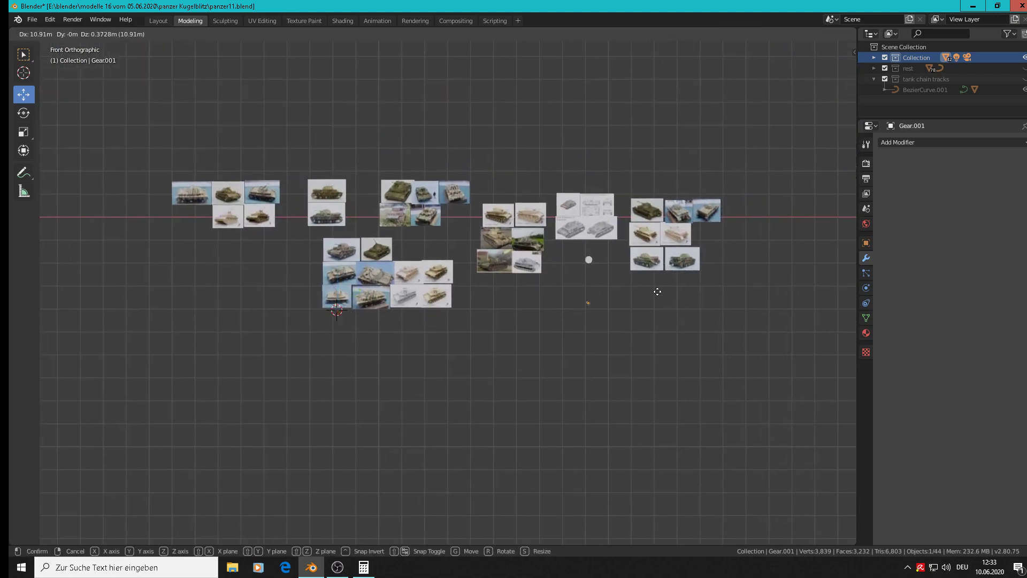
click(631, 263)
scroll(615, 262, up, 10)
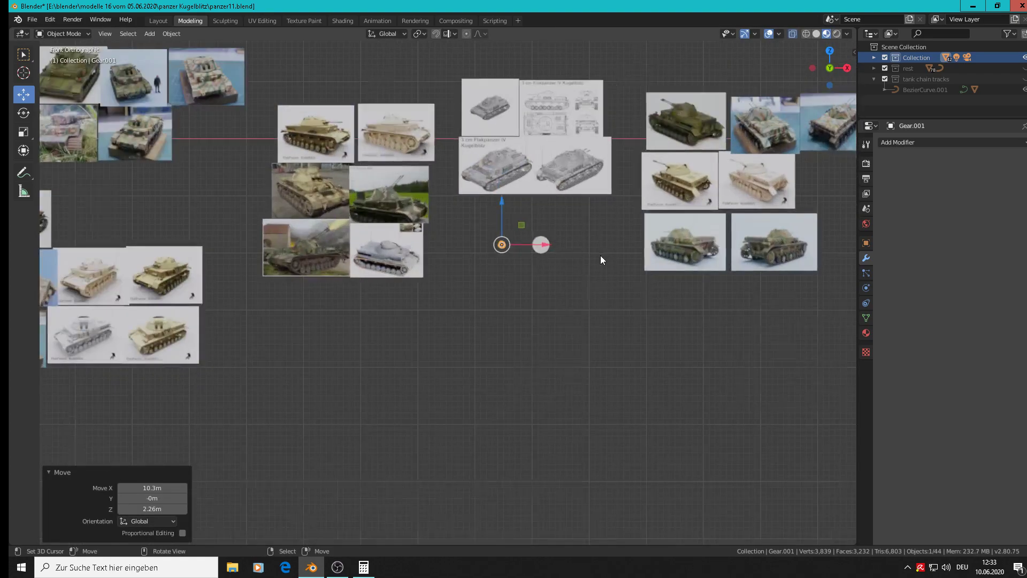
Step: Scale the sprocket wheel up uniformly to slightly larger than the neighbouring road wheel, and move it about 0.701 m along Y
key(s)
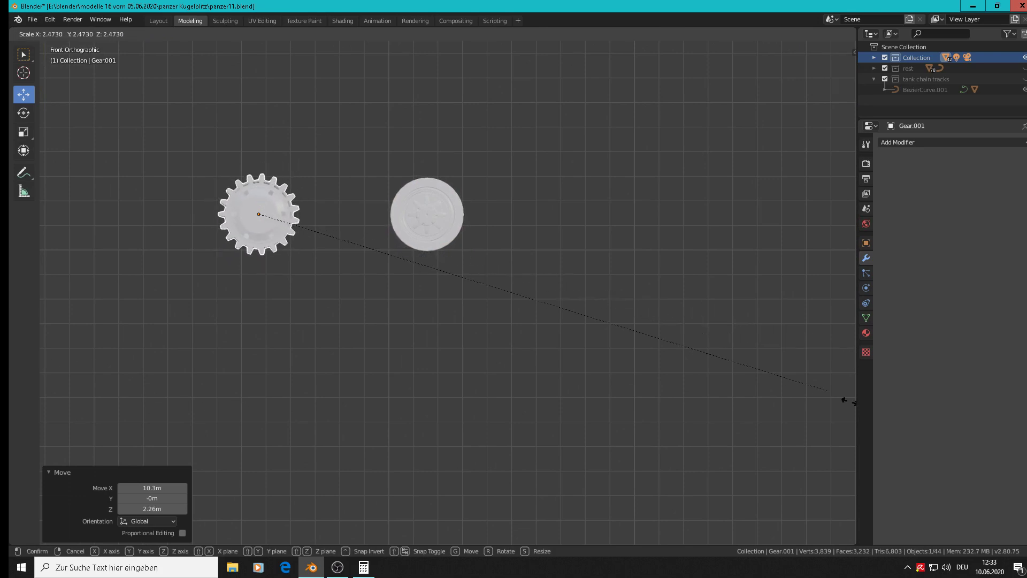
click(434, 242)
middle_drag(434, 242, 334, 342)
scroll(435, 300, down, 5)
drag(352, 224, 402, 180)
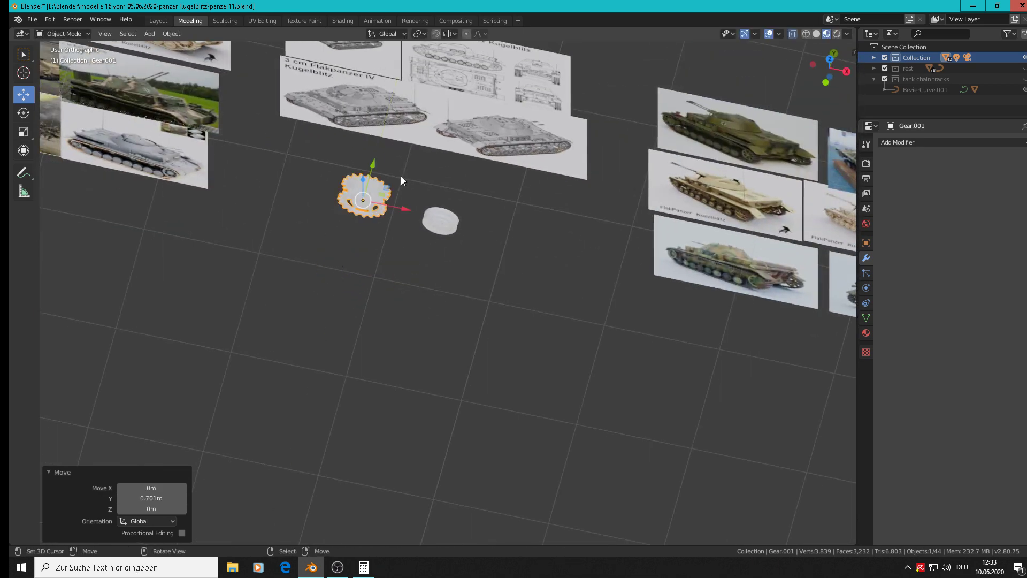
Step: Compare the sprocket wheel's size and placement with the neighbouring road wheel, and save the changes to panzer11.blend
key(KP_1)
scroll(355, 220, up, 4)
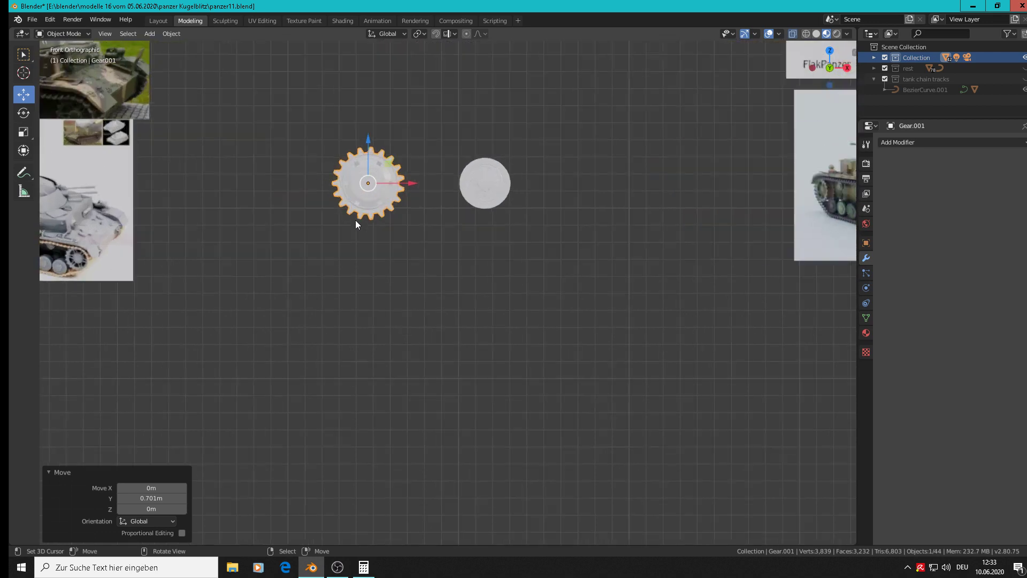
middle_drag(371, 216, 423, 230)
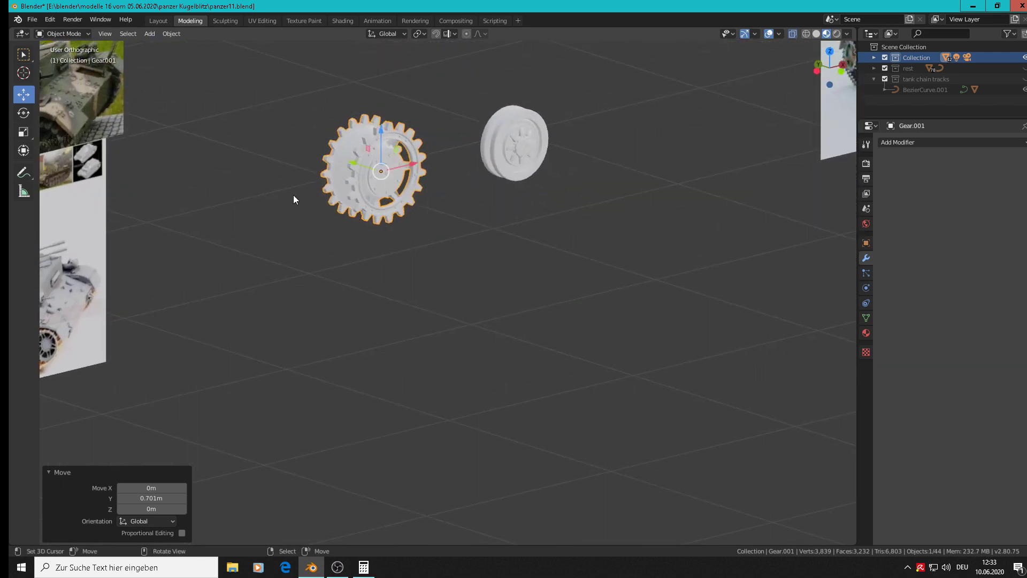
click(41, 19)
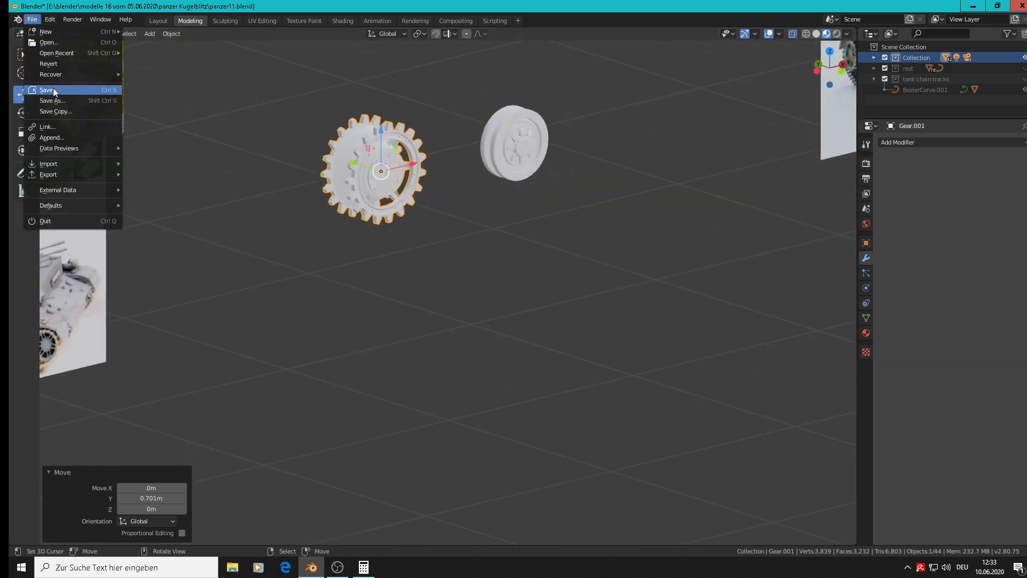
click(53, 88)
Step: Save the project as a new version named panzer12.blend in the panzer Kugelblitz folder, and close the program
click(32, 20)
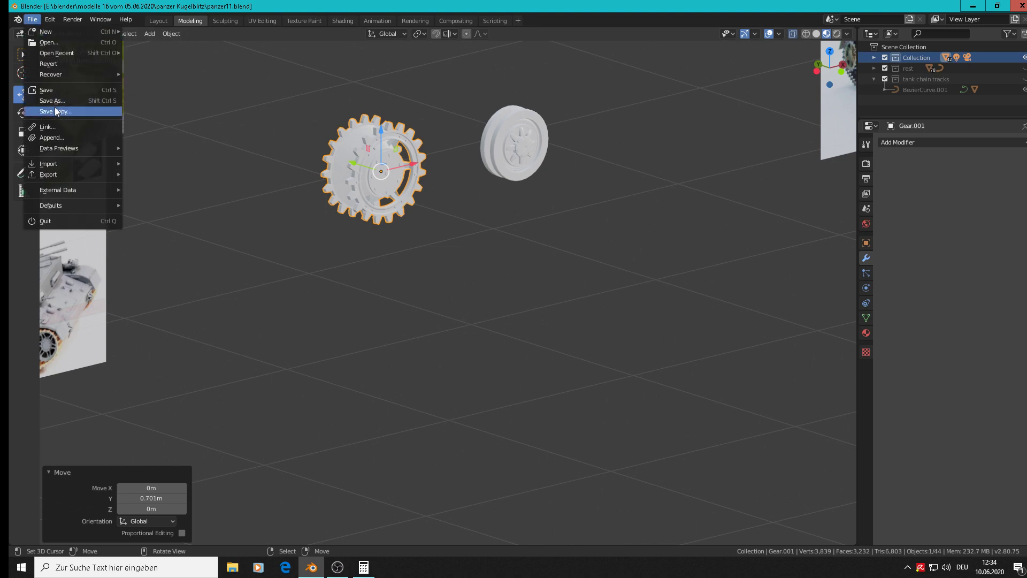
click(54, 102)
click(169, 59)
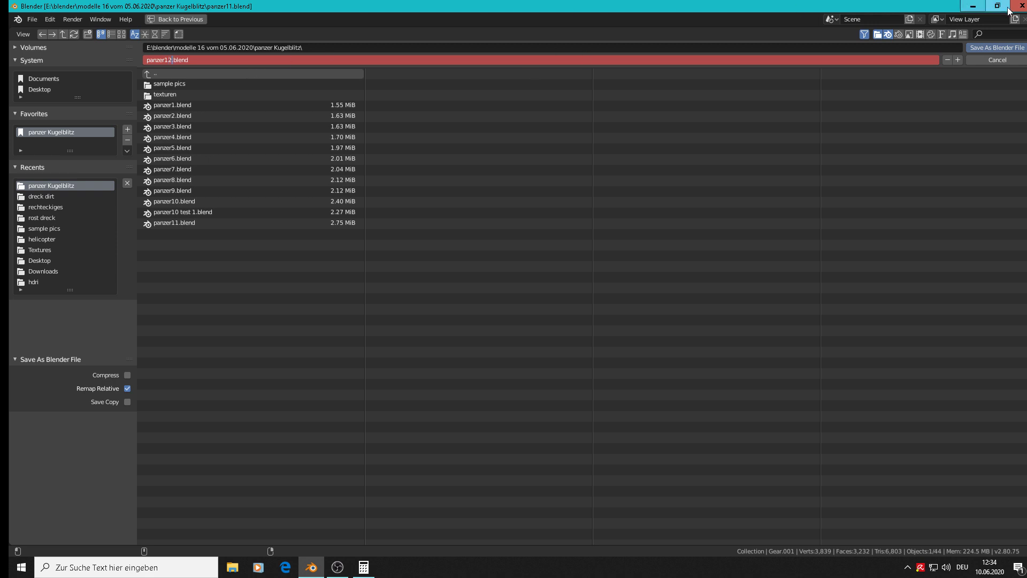
key(Return)
click(970, 48)
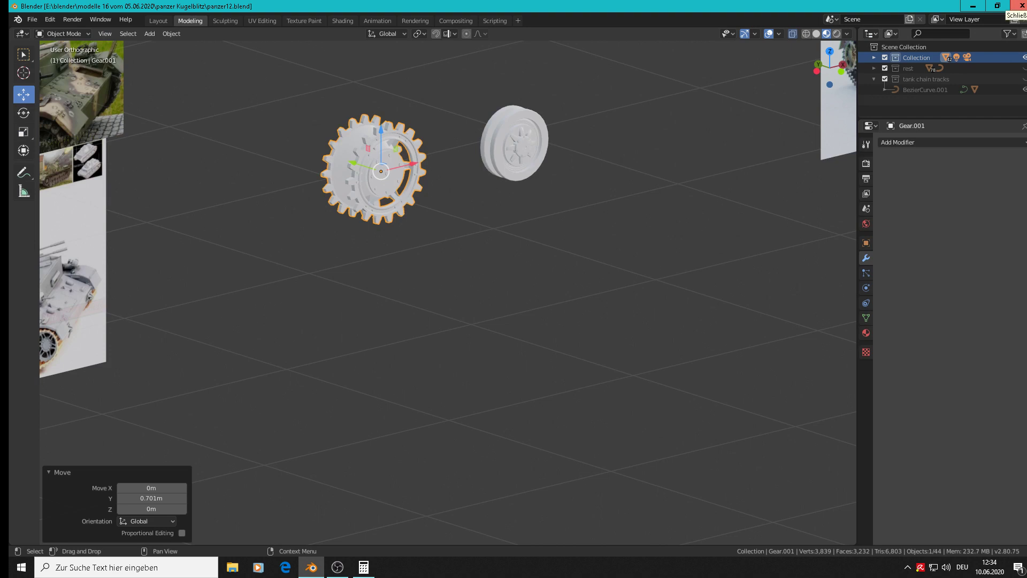
click(1022, 6)
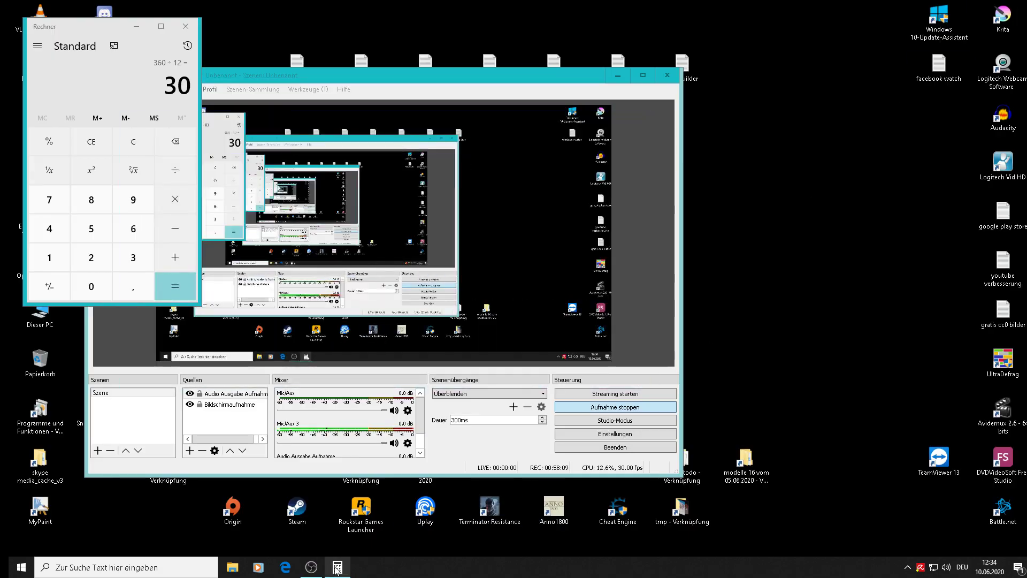